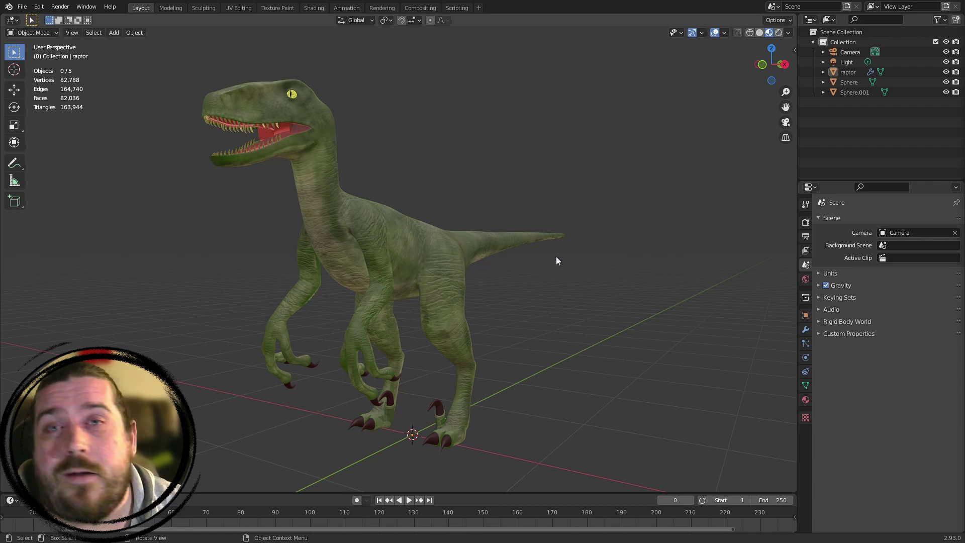
Examine the raptor, Sphere and Sphere.001 from front and back to identify the body, the left eye and the right eye
{"action": "left_click", "coordinate": [852, 72]}
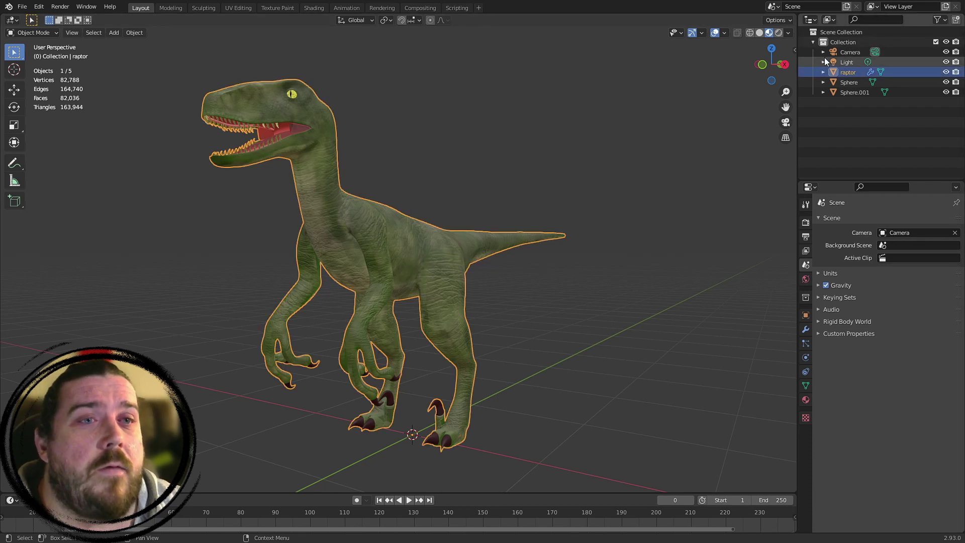
{"action": "left_click", "coordinate": [854, 82]}
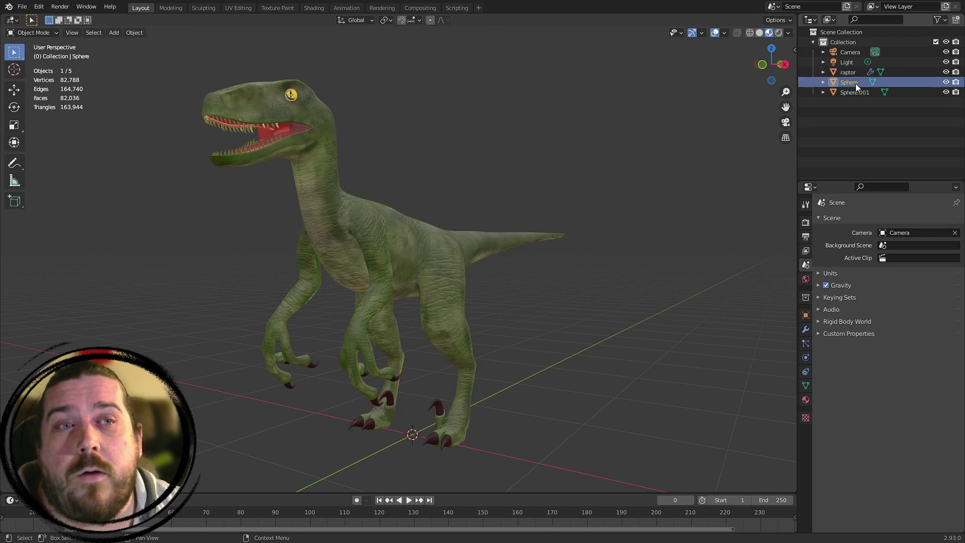
{"action": "left_click", "coordinate": [859, 75]}
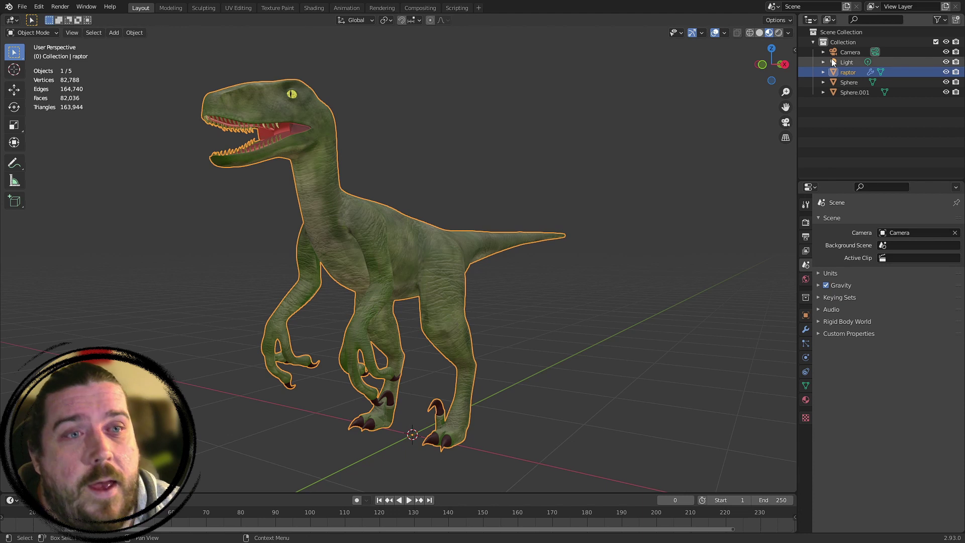
{"action": "left_click", "coordinate": [840, 83]}
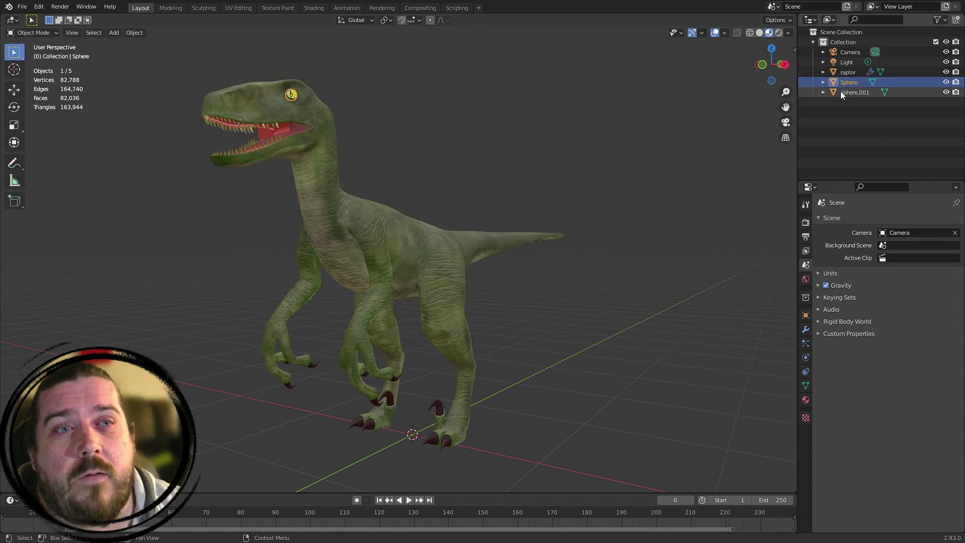
{"action": "left_click", "coordinate": [852, 92]}
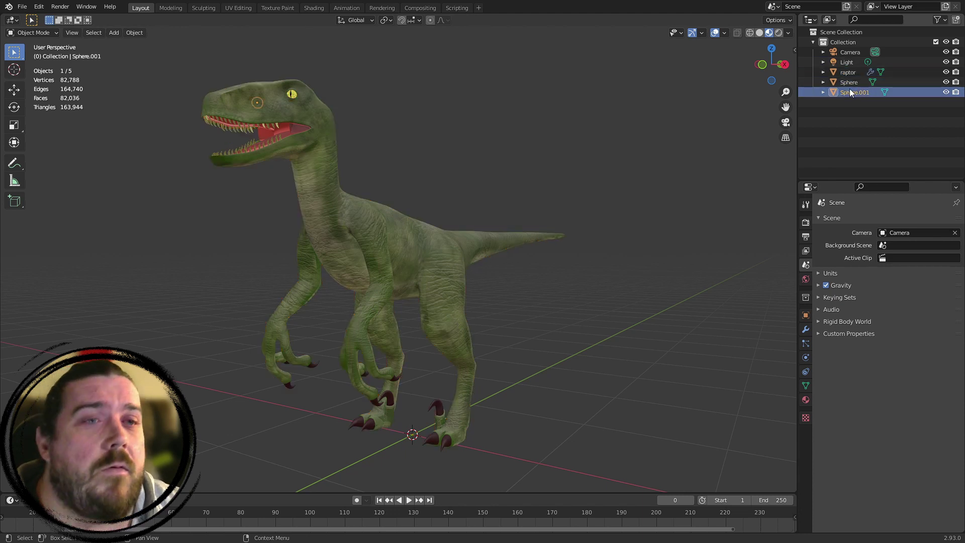
{"action": "left_click", "coordinate": [861, 83]}
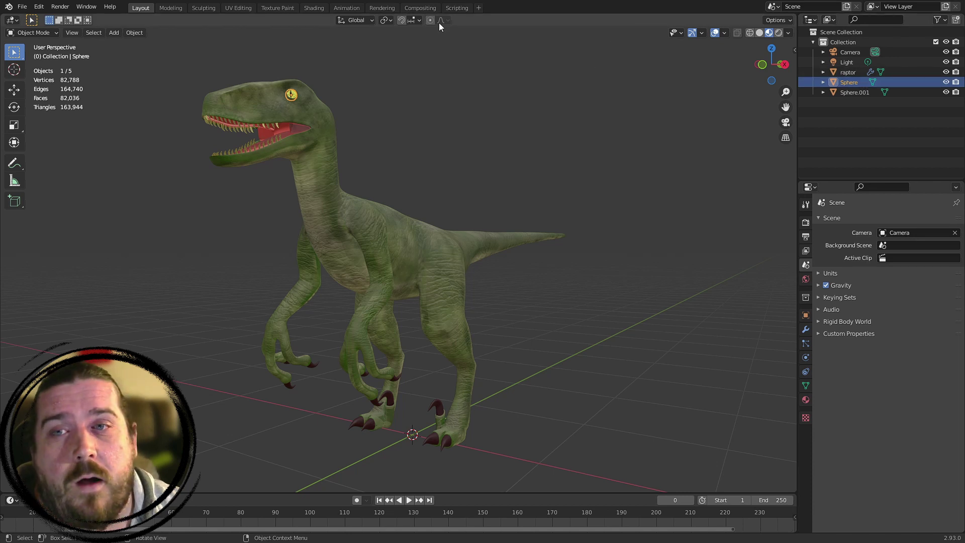
{"action": "middle_click_drag", "start_coordinate": [450, 243], "coordinate": [711, 149]}
{"action": "left_click", "coordinate": [852, 93]}
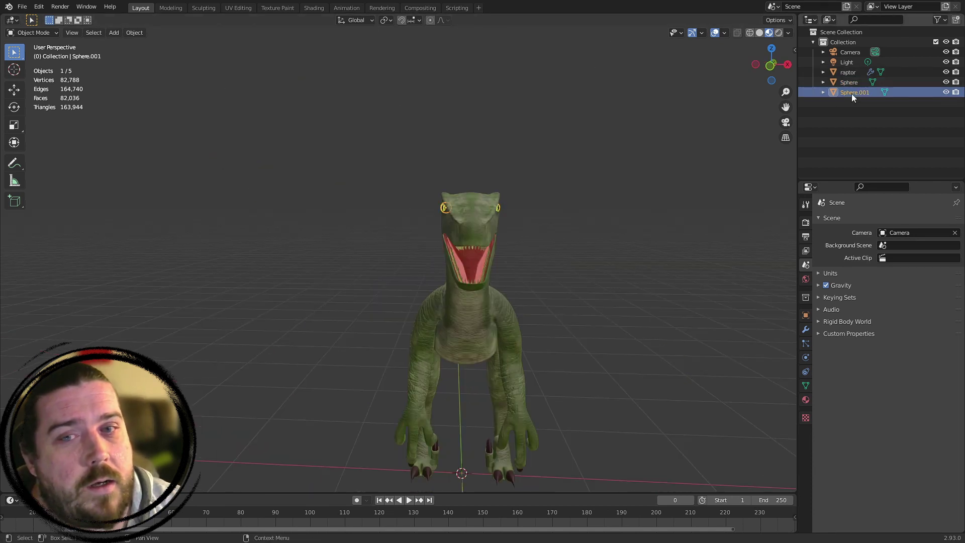
{"action": "left_click", "coordinate": [857, 83]}
{"action": "scroll", "coordinate": [778, 177], "scroll_direction": "up", "scroll_amount": 3}
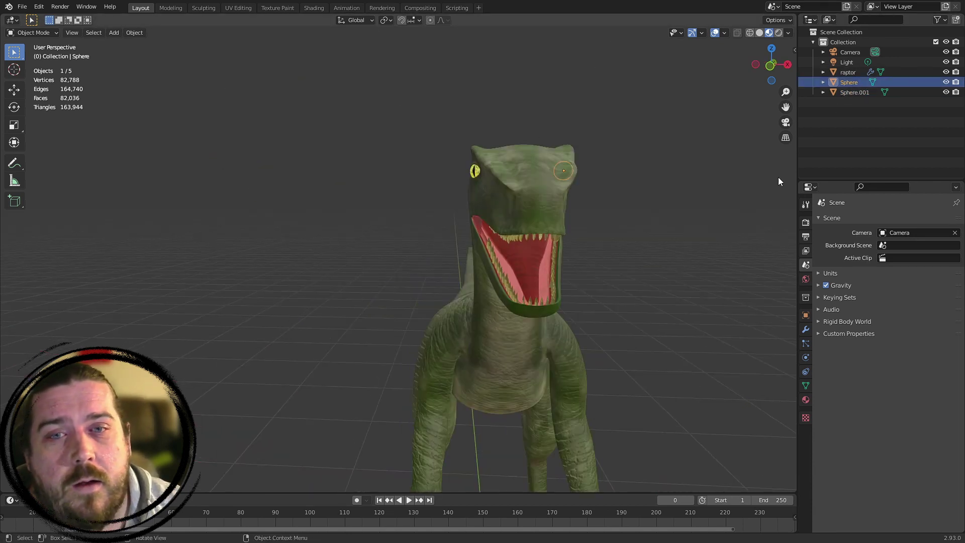
{"action": "middle_click_drag", "start_coordinate": [609, 164], "coordinate": [610, 164]}
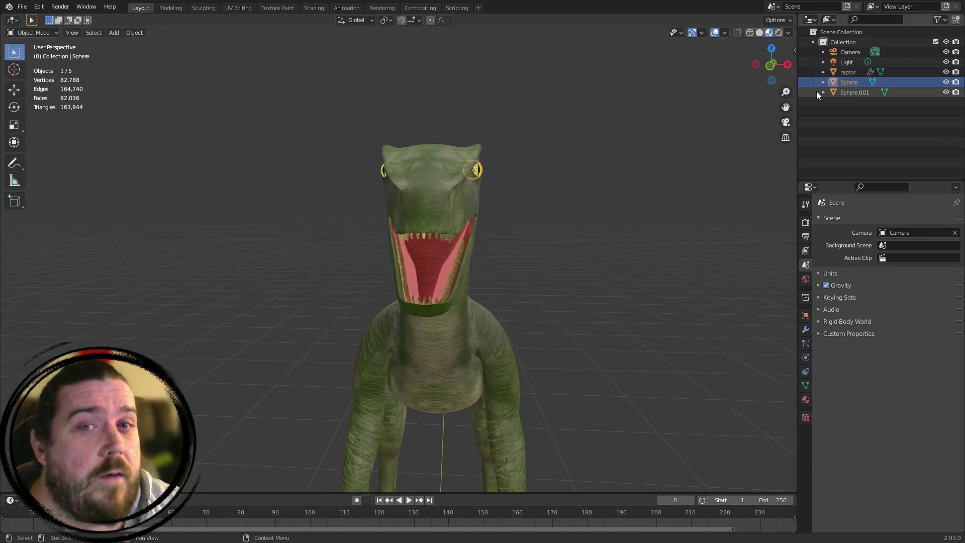
{"action": "middle_click_drag", "start_coordinate": [714, 140], "coordinate": [445, 246]}
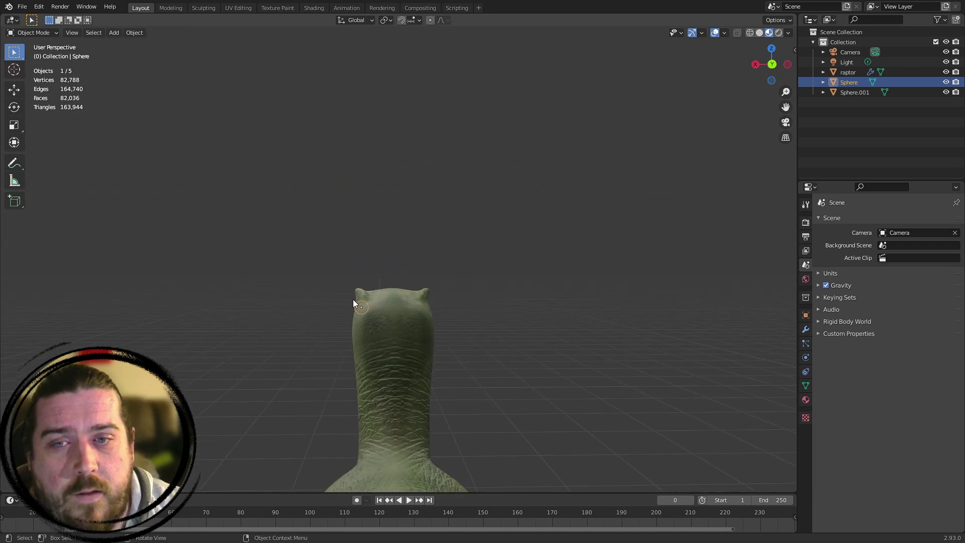
{"action": "left_click", "coordinate": [850, 93]}
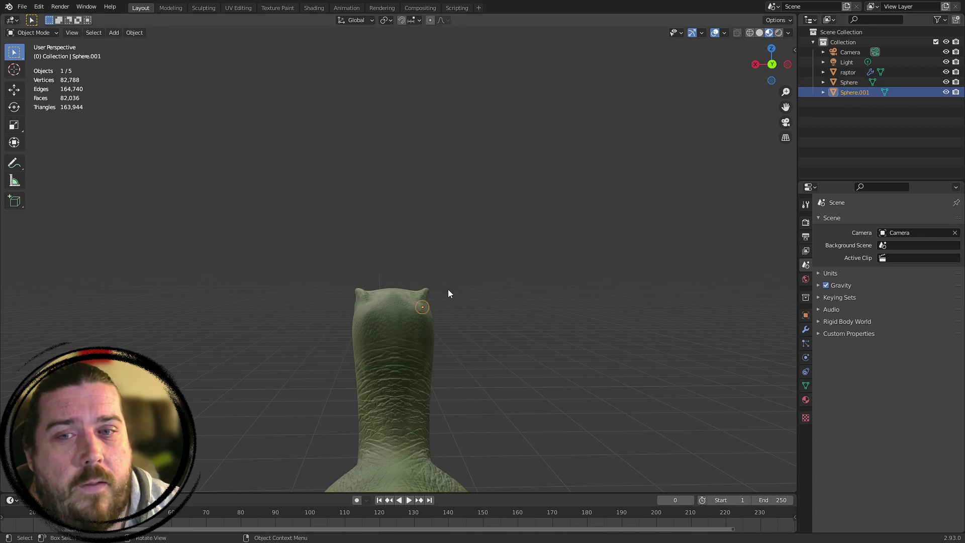
{"action": "middle_click_drag", "start_coordinate": [418, 247], "coordinate": [571, 243]}
Rename the Sphere object, the raptor's left eye, as eye.L
{"action": "left_click", "coordinate": [865, 82]}
{"action": "scroll", "coordinate": [569, 243], "scroll_direction": "up", "scroll_amount": 3}
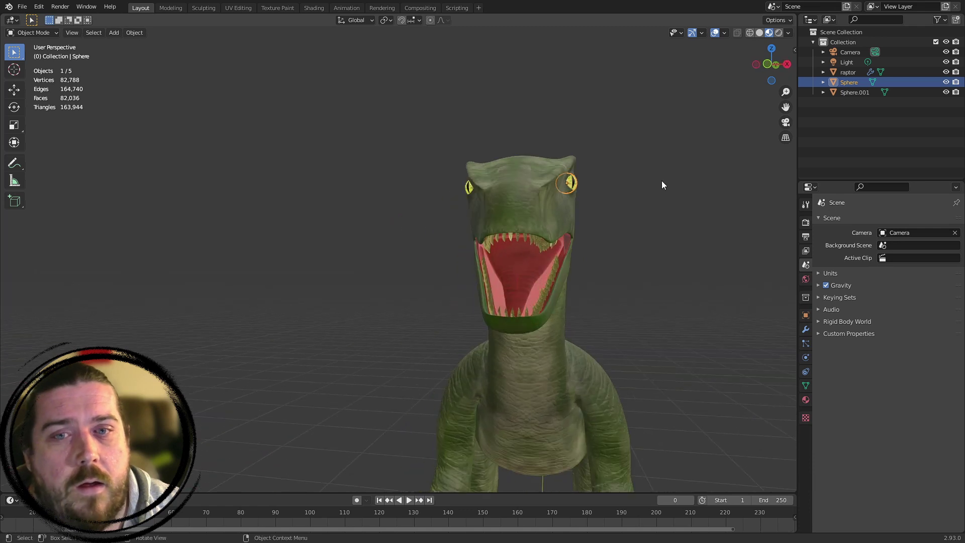
{"action": "double_click", "coordinate": [860, 82]}
{"action": "type", "text": "e"}
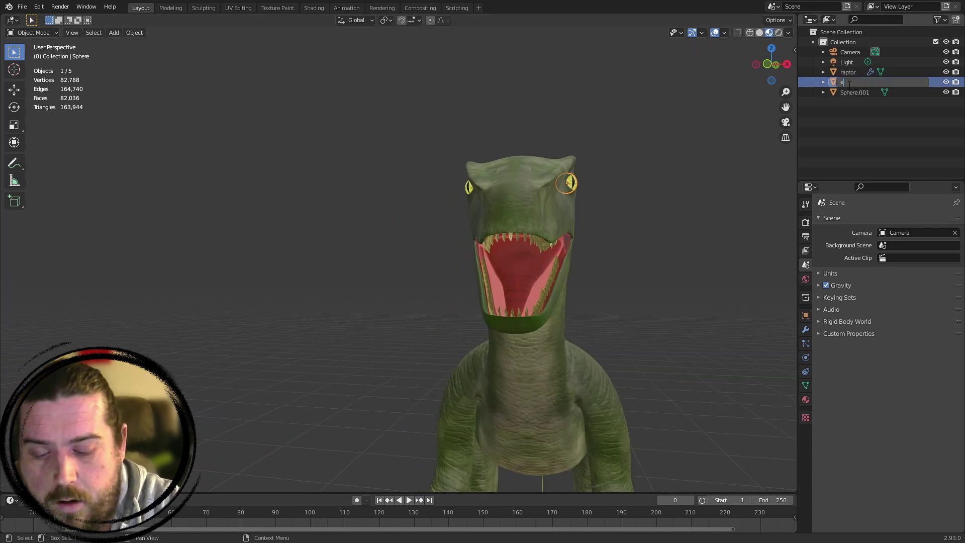
{"action": "type", "text": "ye.L"}
{"action": "key", "text": "Return"}
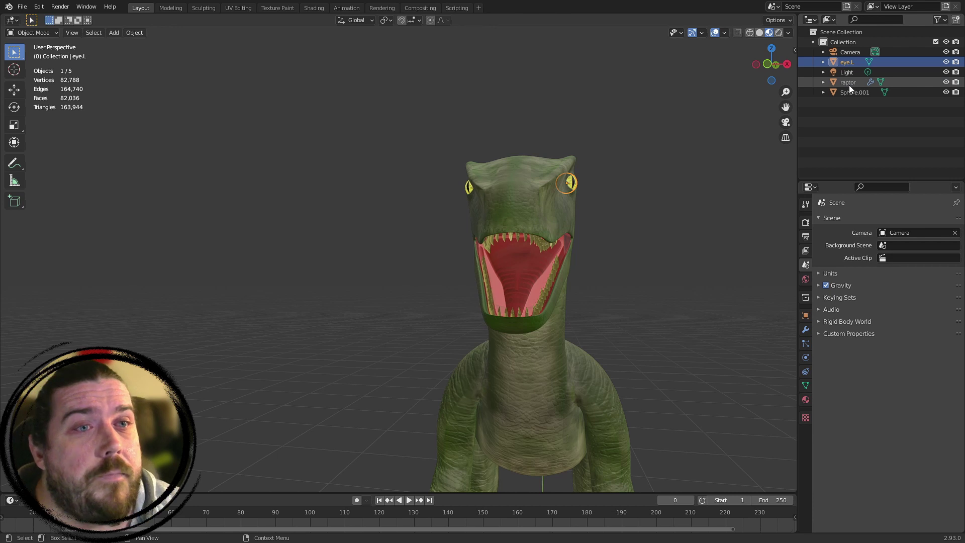
Rename the Sphere.001 object, the raptor's right eye, as eye.R and clear the selection
{"action": "left_click", "coordinate": [859, 93]}
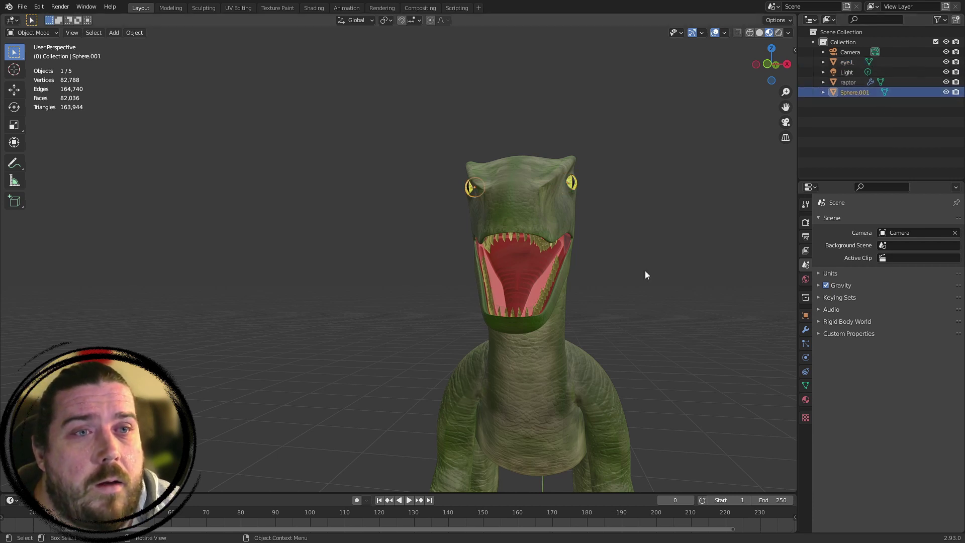
{"action": "double_click", "coordinate": [855, 92]}
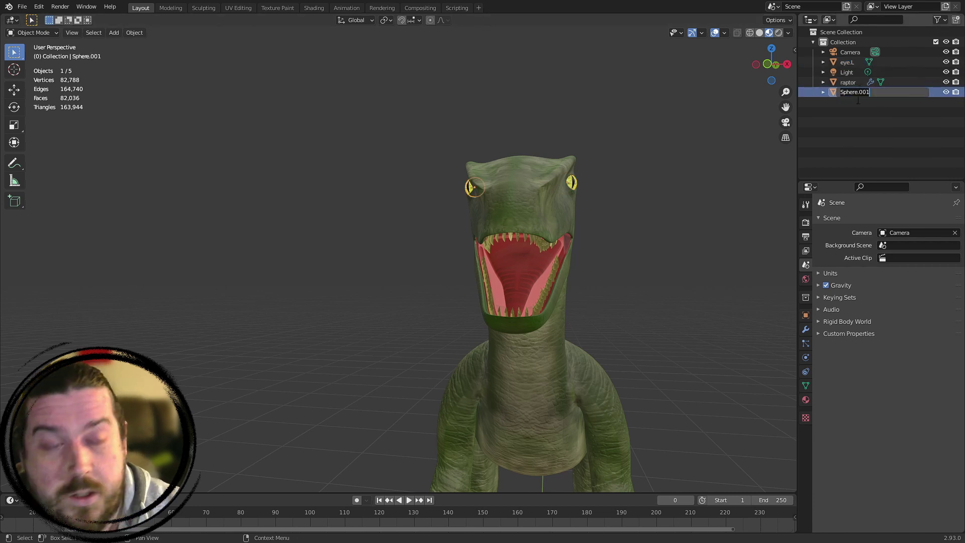
{"action": "type", "text": "eye."}
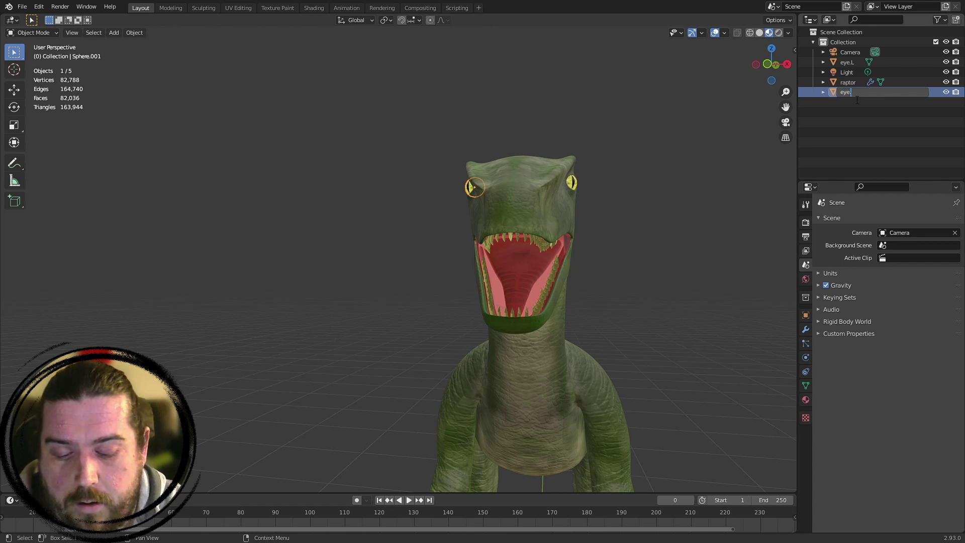
{"action": "type", "text": "R"}
{"action": "key", "text": "Return"}
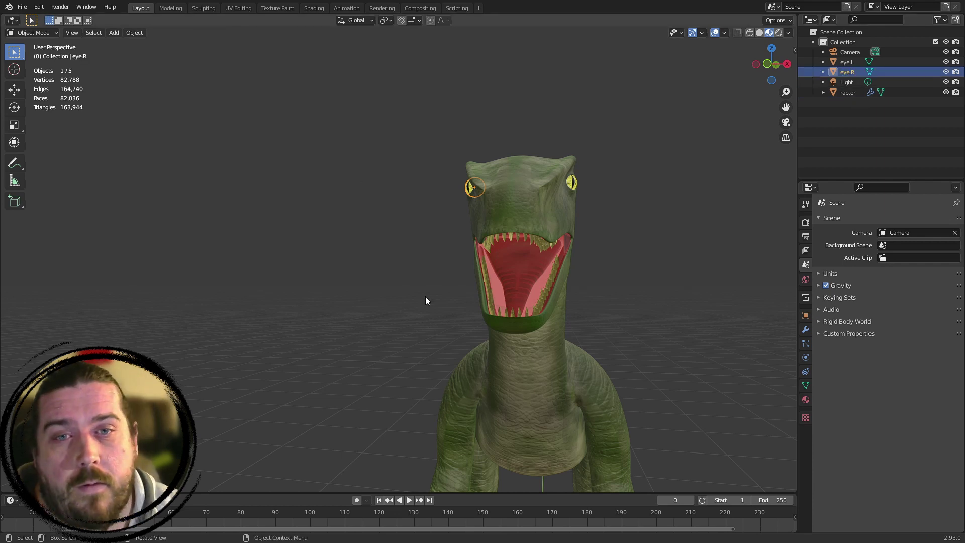
{"action": "left_click", "coordinate": [599, 292]}
Select the raptor and check in front orthographic view how its feet sit on the ground line and around the centre axis
{"action": "middle_click_drag", "start_coordinate": [598, 291], "coordinate": [513, 101]}
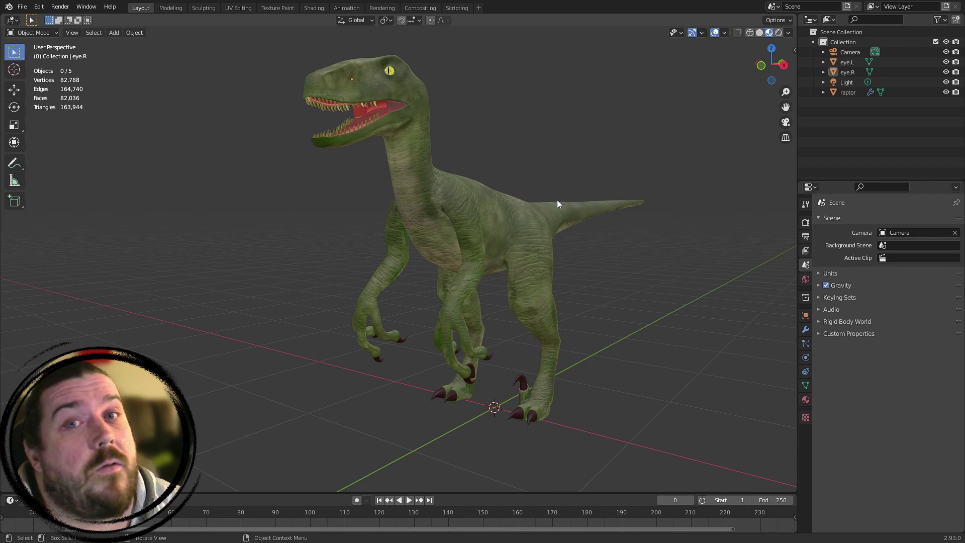
{"action": "left_click", "coordinate": [483, 226]}
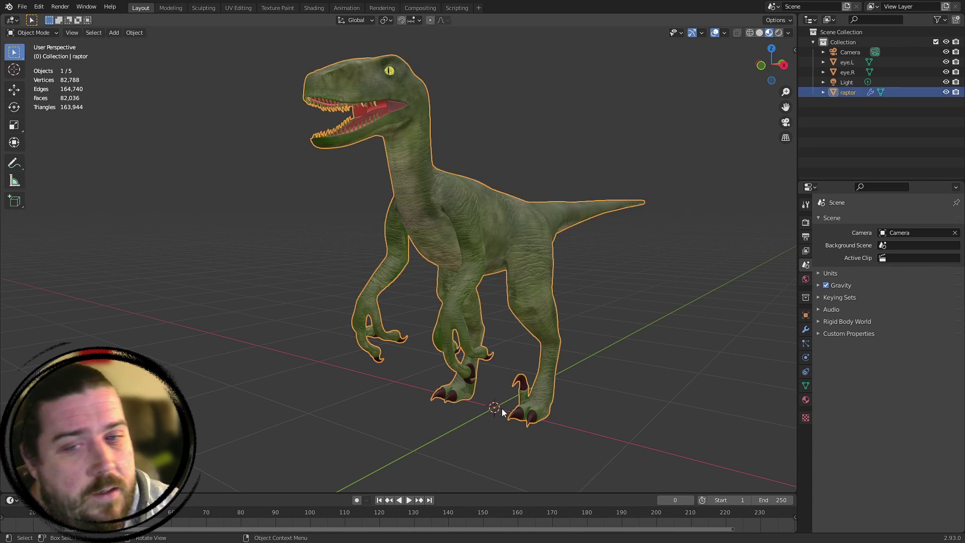
{"action": "key", "text": "KP_1"}
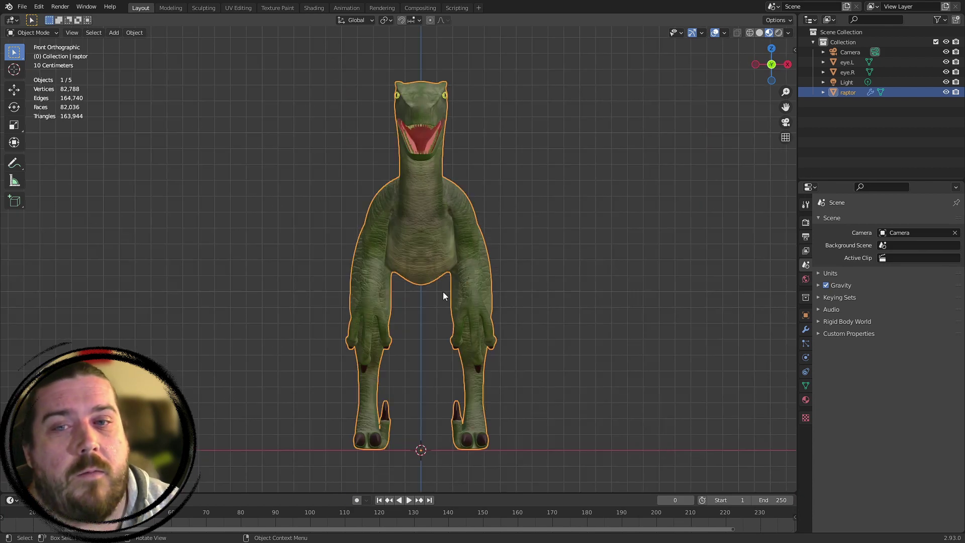
{"action": "middle_click_drag", "start_coordinate": [507, 434], "coordinate": [463, 229], "text": "shift"}
{"action": "scroll", "coordinate": [464, 228], "scroll_direction": "up", "scroll_amount": 5}
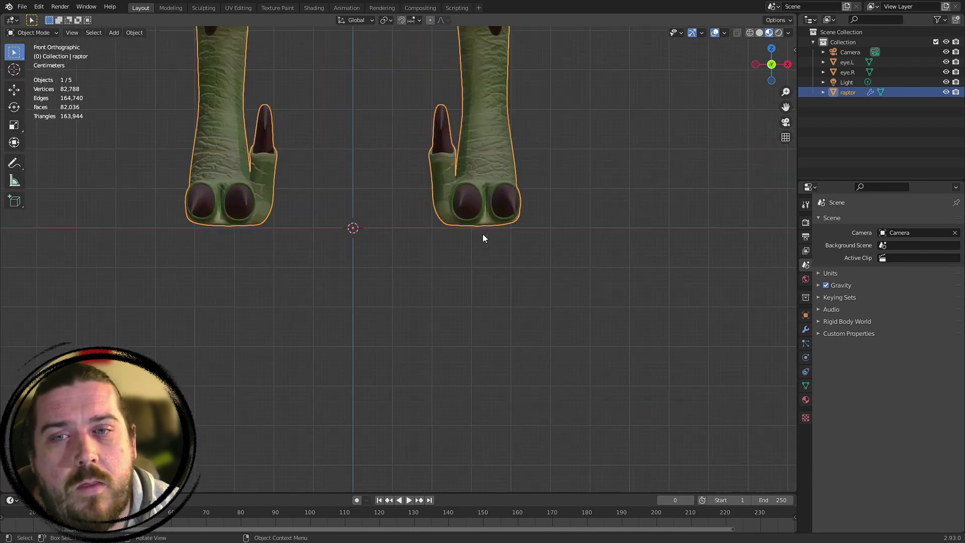
{"action": "scroll", "coordinate": [348, 237], "scroll_direction": "up", "scroll_amount": 4}
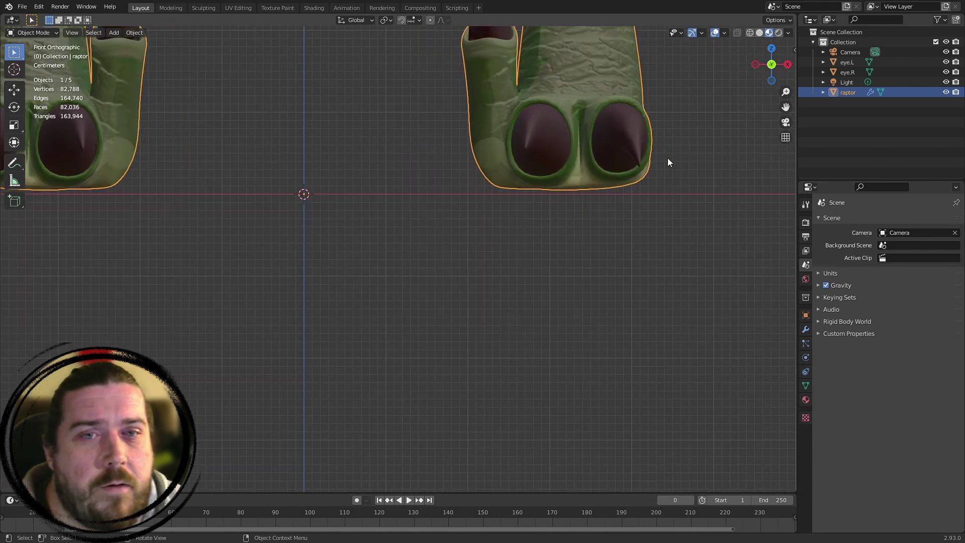
{"action": "scroll", "coordinate": [658, 157], "scroll_direction": "down", "scroll_amount": 6}
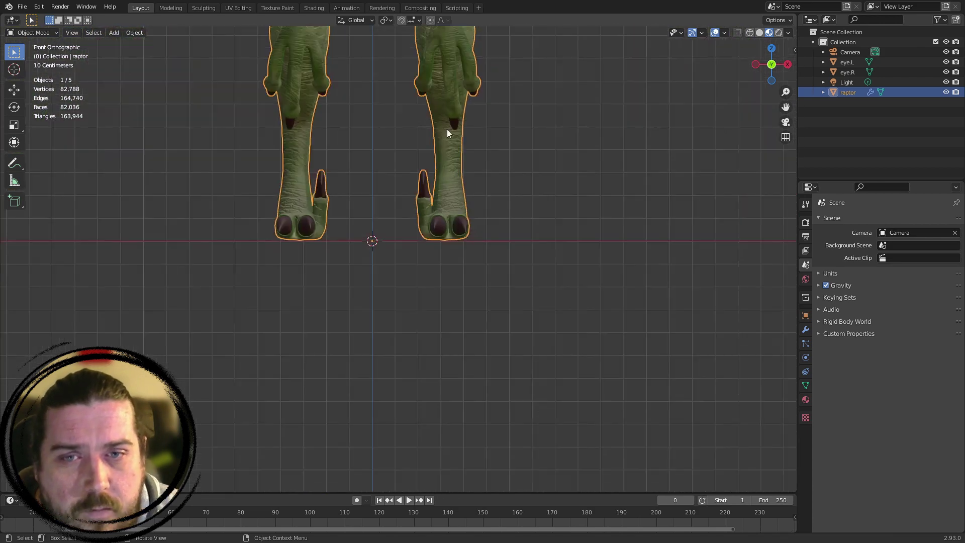
{"action": "scroll", "coordinate": [448, 130], "scroll_direction": "down", "scroll_amount": 2}
{"action": "middle_click_drag", "start_coordinate": [400, 186], "coordinate": [396, 215], "text": "shift"}
{"action": "scroll", "coordinate": [396, 215], "scroll_direction": "up", "scroll_amount": 1}
{"action": "middle_click_drag", "start_coordinate": [313, 147], "coordinate": [316, 313], "text": "shift"}
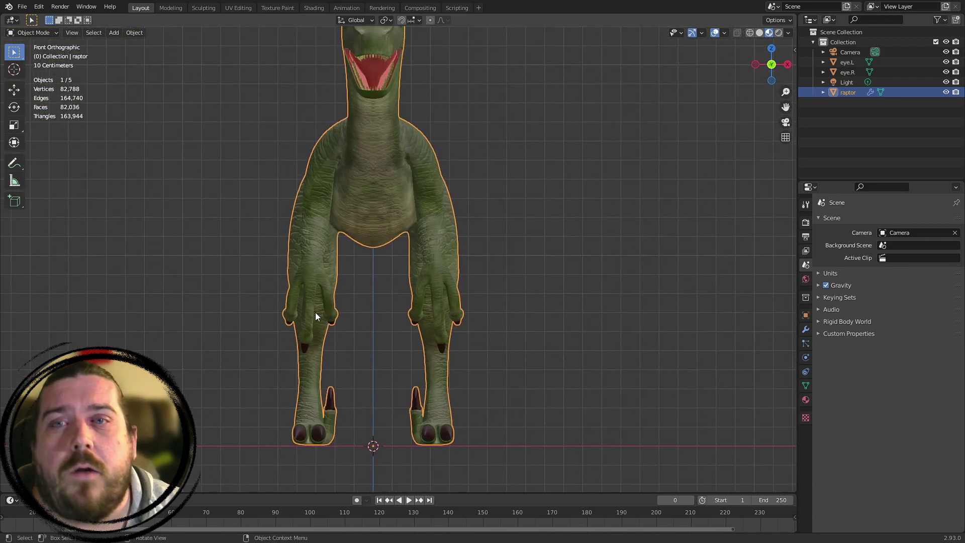
{"action": "middle_click_drag", "start_coordinate": [368, 215], "coordinate": [436, 177]}
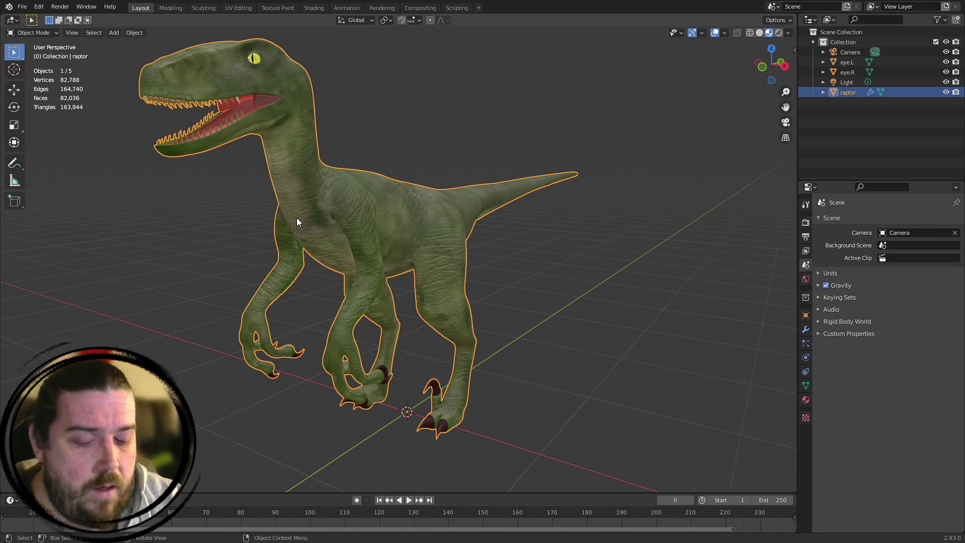
{"action": "key", "text": "KP_1"}
{"action": "middle_click_drag", "start_coordinate": [406, 273], "coordinate": [382, 57], "text": "shift"}
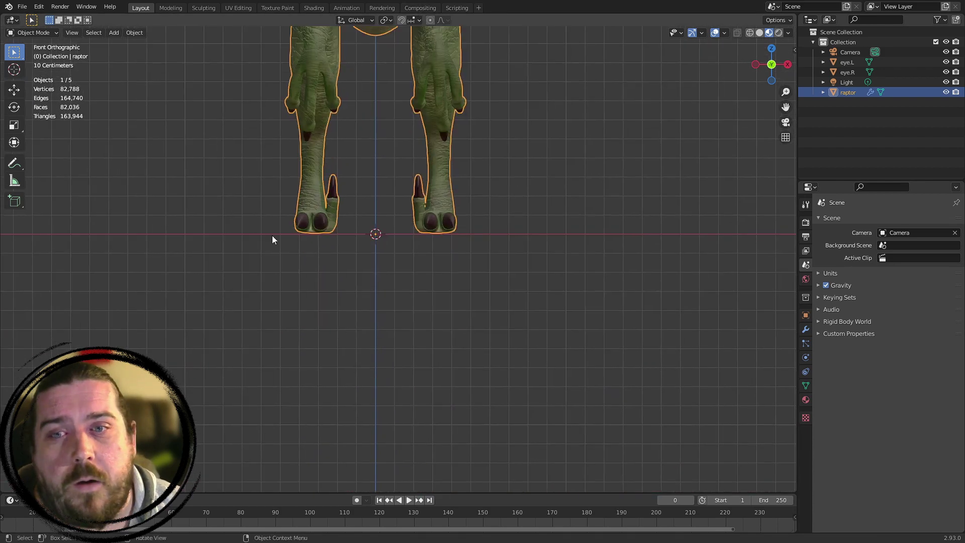
{"action": "middle_click_drag", "start_coordinate": [487, 107], "coordinate": [467, 271], "text": "shift"}
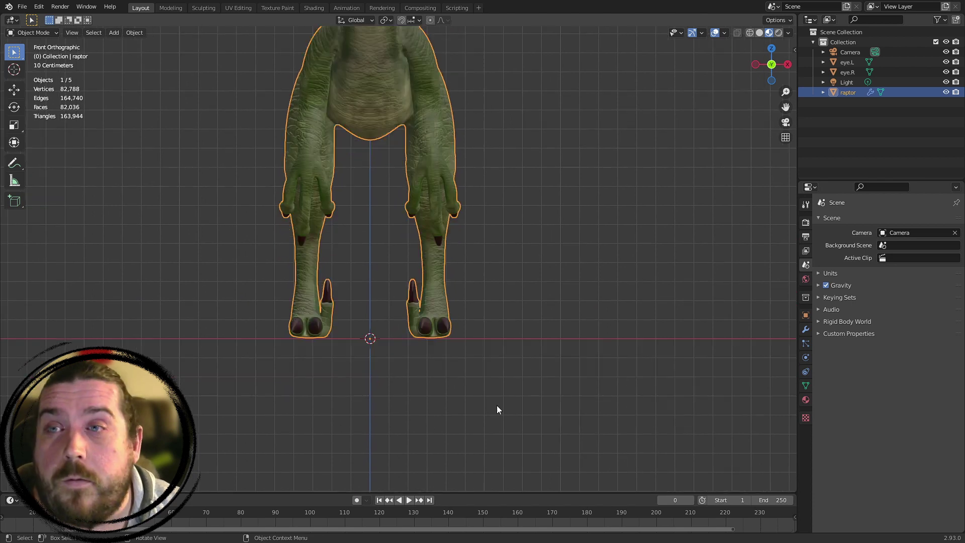
Snap the 3D cursor to the world origin, including once more after placing it away from the raptor
{"action": "middle_click_drag", "start_coordinate": [496, 410], "coordinate": [569, 263]}
{"action": "key", "text": "shift+s"}
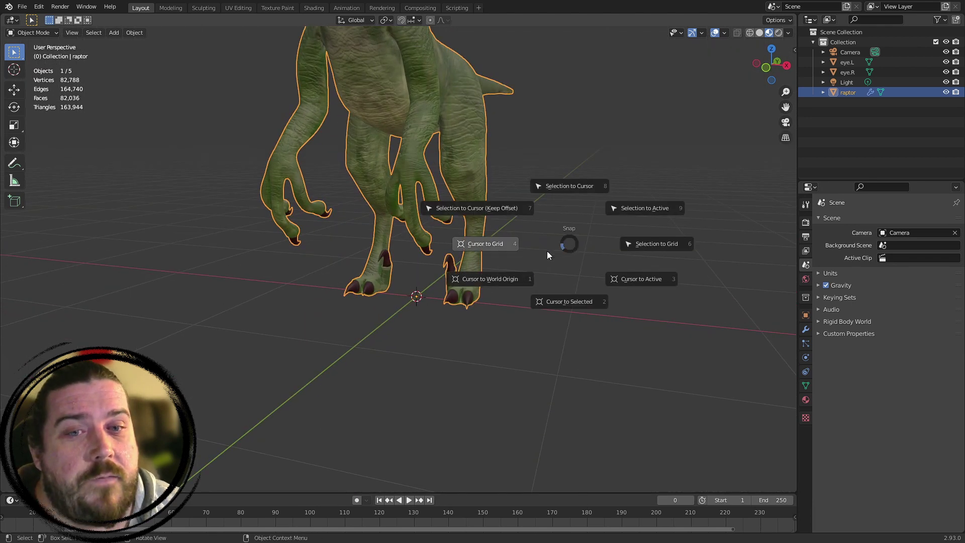
{"action": "left_click", "coordinate": [513, 280]}
{"action": "right_click", "coordinate": [719, 197], "text": "shift"}
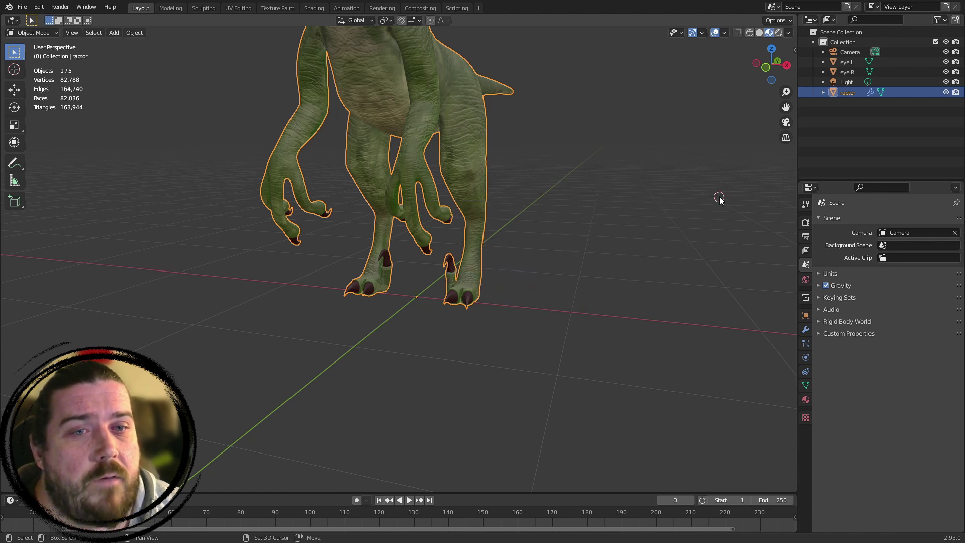
{"action": "key", "text": "shift+s"}
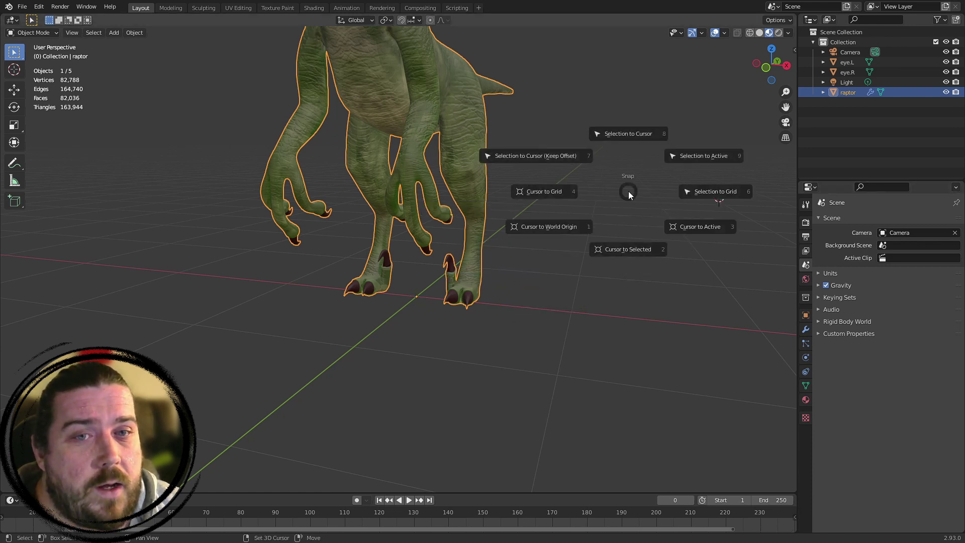
{"action": "left_click", "coordinate": [564, 226]}
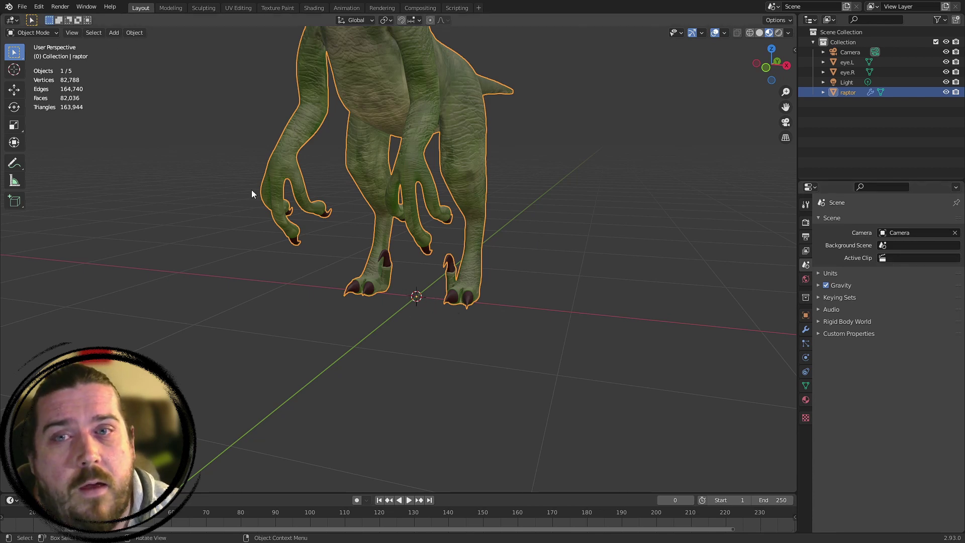
Set the selected raptor mesh's origin to the 3D cursor at the world origin
{"action": "key", "text": "KP_Decimal"}
{"action": "left_click", "coordinate": [136, 33]}
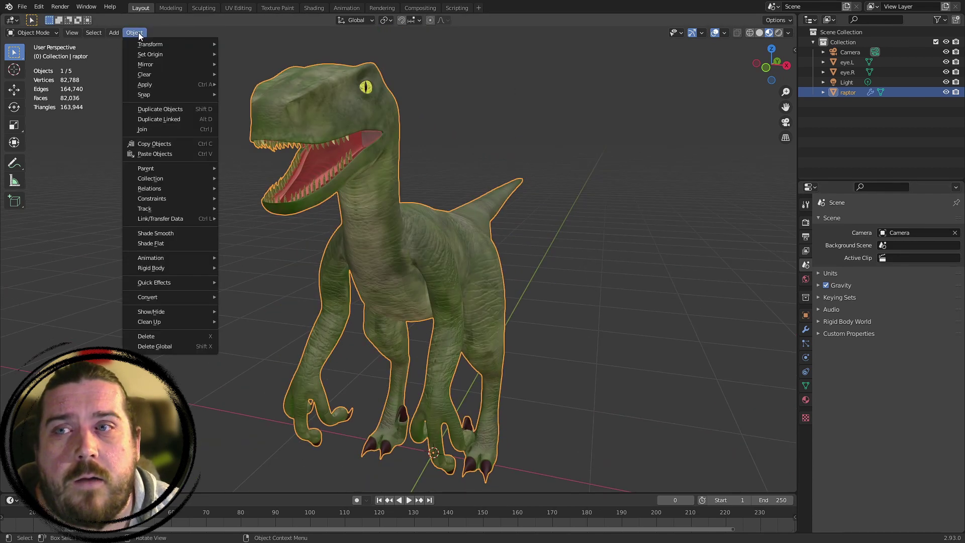
{"action": "mouse_move", "coordinate": [150, 54]}
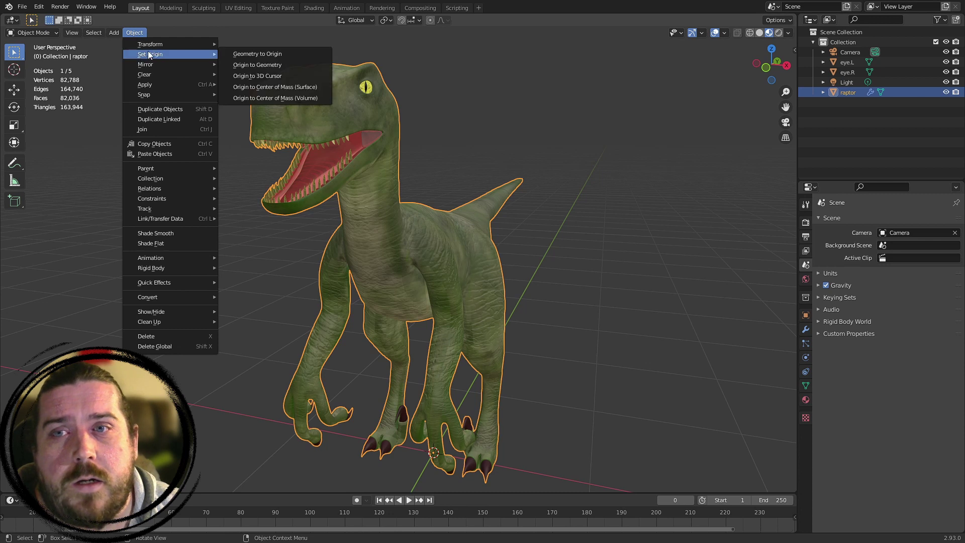
{"action": "left_click", "coordinate": [277, 78]}
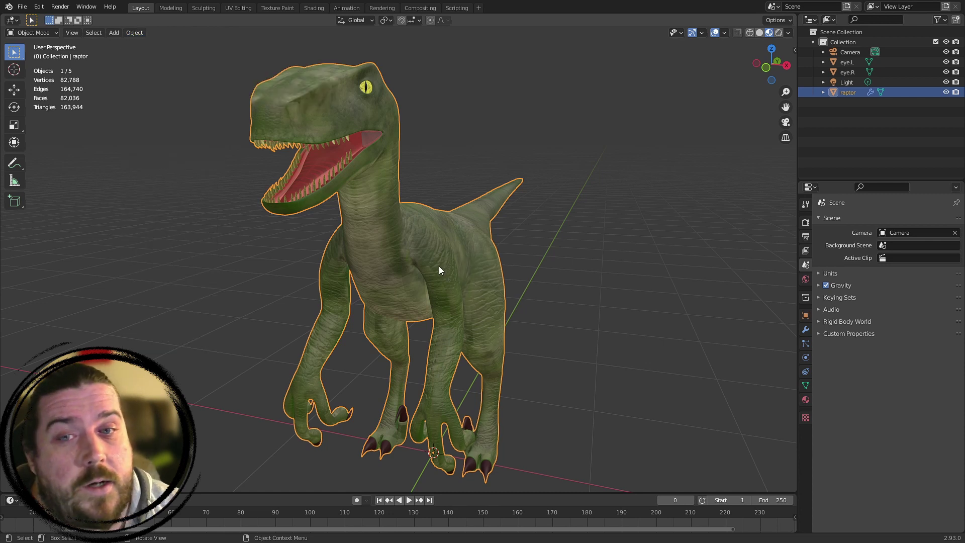
Set the raptor's origin to the 3D cursor again and clear the selection
{"action": "right_click", "coordinate": [423, 231]}
{"action": "mouse_move", "coordinate": [400, 268]}
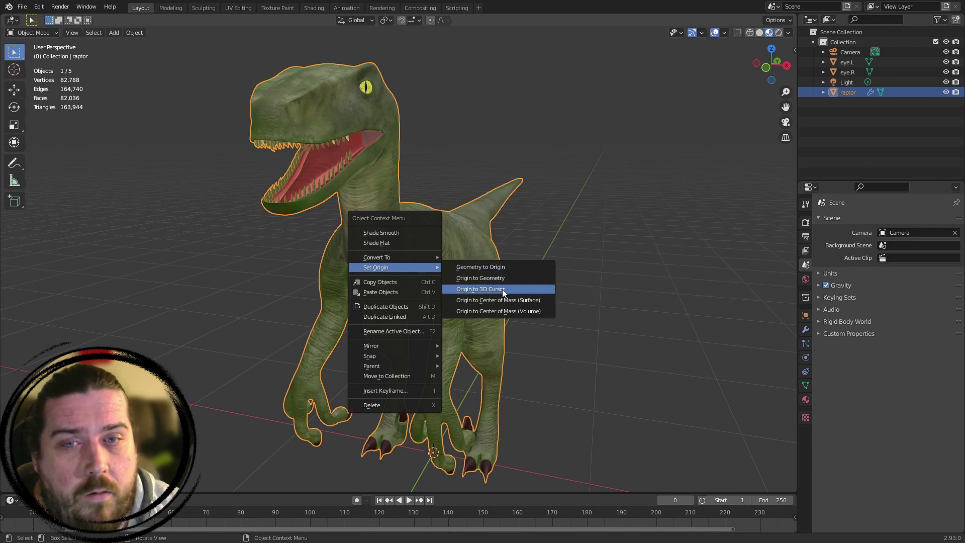
{"action": "mouse_move", "coordinate": [586, 318]}
{"action": "middle_mouse_down"}
{"action": "mouse_move", "coordinate": [556, 225]}
{"action": "mouse_move", "coordinate": [564, 349]}
{"action": "mouse_move", "coordinate": [517, 352]}
{"action": "mouse_move", "coordinate": [587, 305]}
{"action": "middle_mouse_up"}
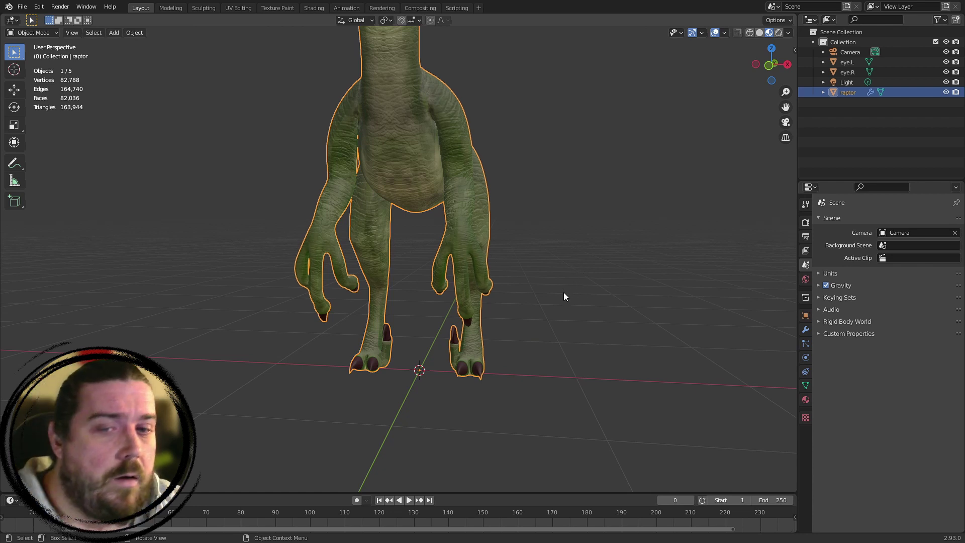
{"action": "left_click", "coordinate": [653, 289]}
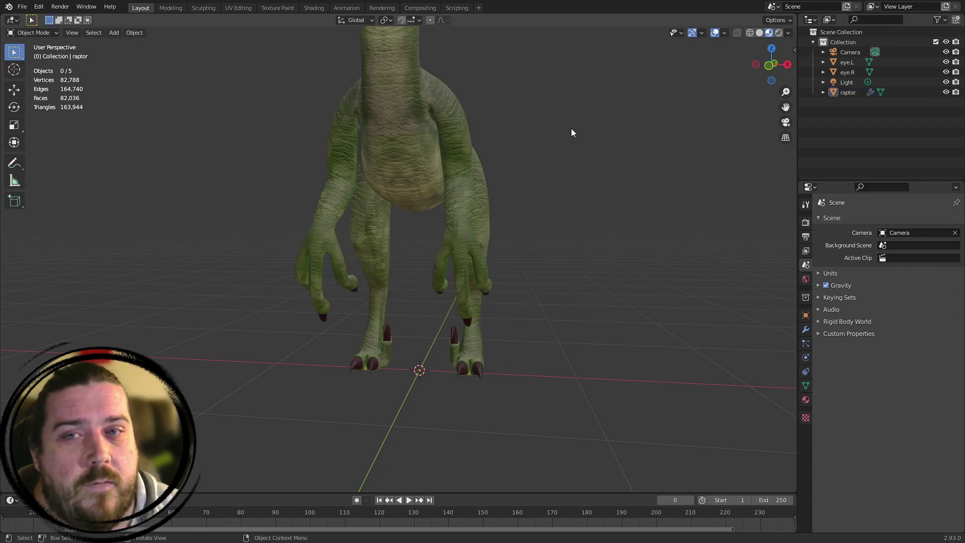
Select the raptor's left eye and set its origin to its geometry
{"action": "middle_click_drag", "start_coordinate": [580, 179], "coordinate": [509, 283]}
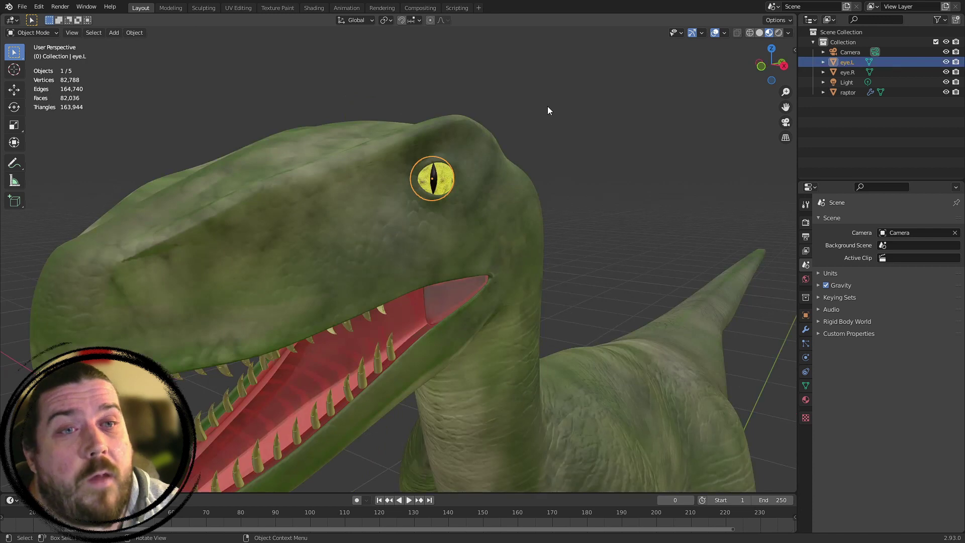
{"action": "scroll", "coordinate": [501, 77], "scroll_direction": "up", "scroll_amount": 6}
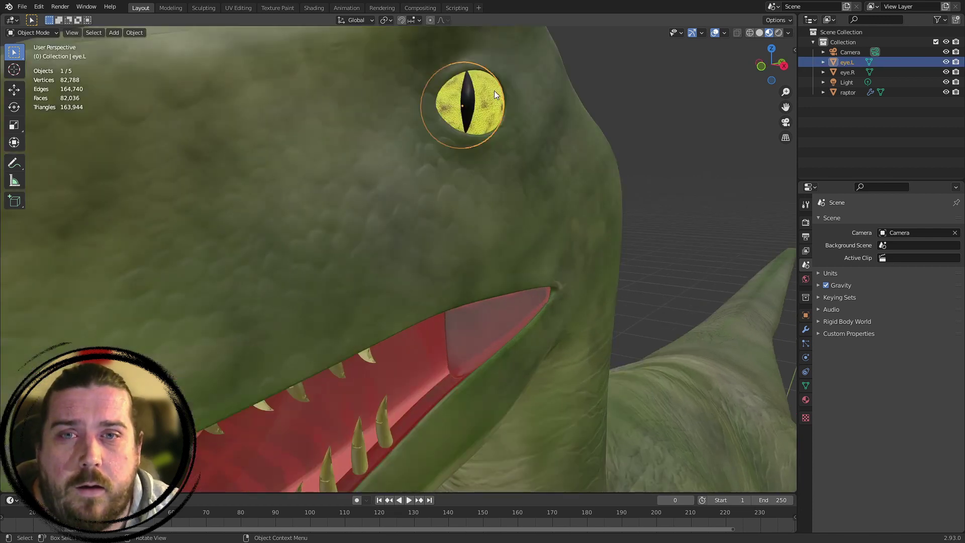
{"action": "right_click", "coordinate": [487, 88]}
{"action": "mouse_move", "coordinate": [488, 88]}
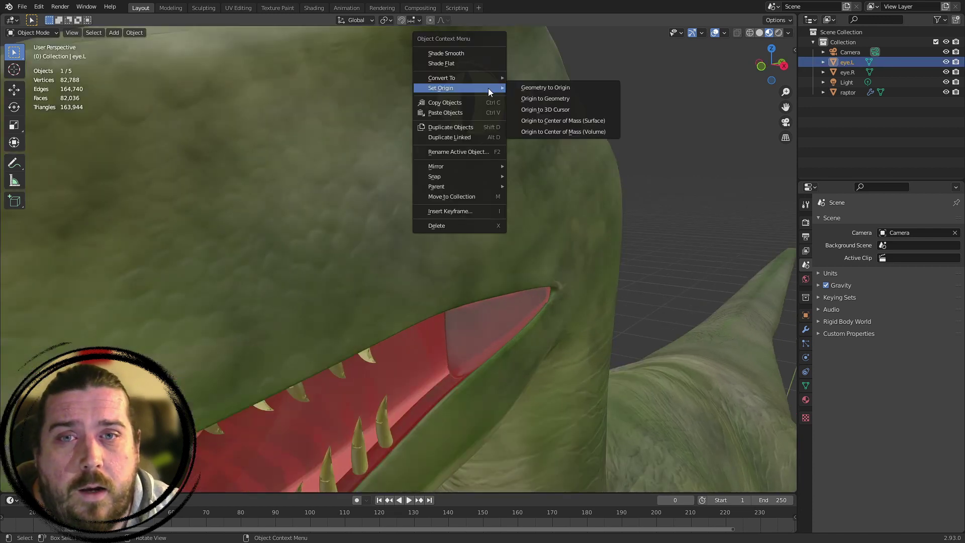
{"action": "left_click", "coordinate": [568, 99]}
Switch to top orthographic view and hide the raptor mesh, leaving both eyes in view
{"action": "middle_click_drag", "start_coordinate": [594, 90], "coordinate": [418, 321], "text": "shift"}
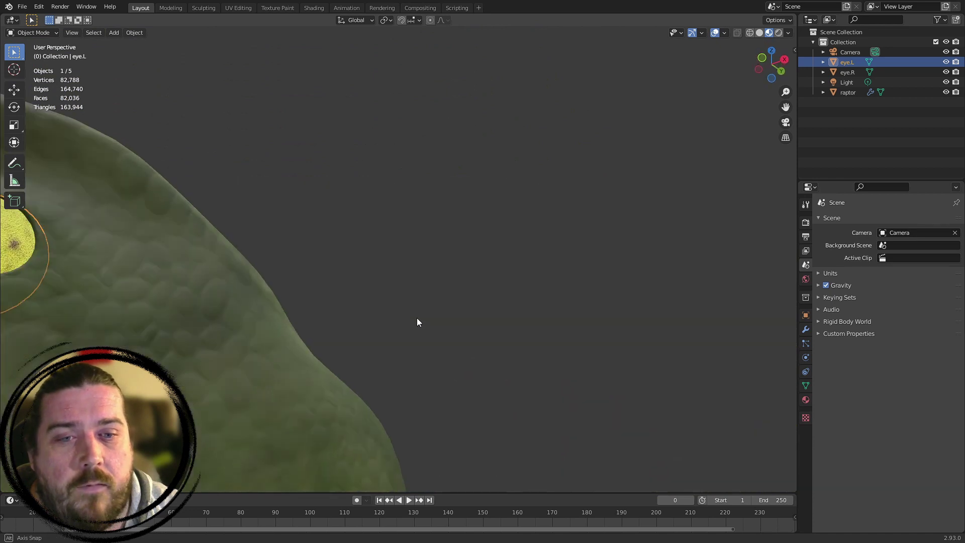
{"action": "middle_click_drag", "start_coordinate": [258, 272], "coordinate": [427, 252]}
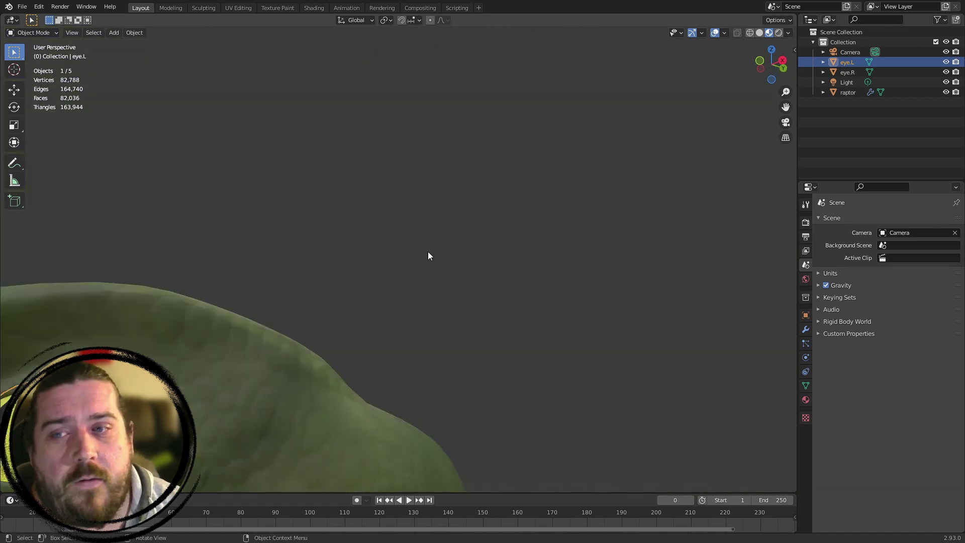
{"action": "middle_click_drag", "start_coordinate": [308, 366], "coordinate": [401, 272], "text": "shift"}
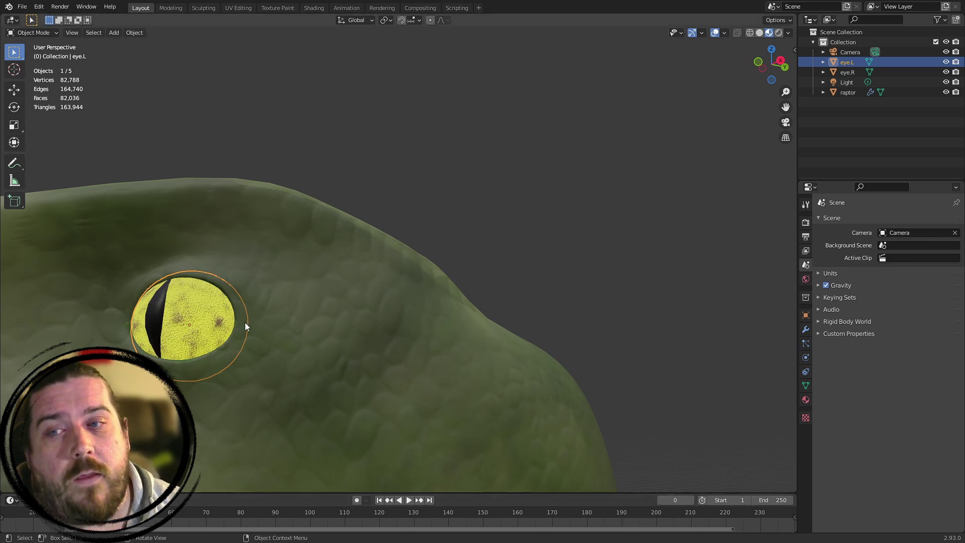
{"action": "middle_click_drag", "start_coordinate": [188, 355], "coordinate": [277, 302], "text": "shift"}
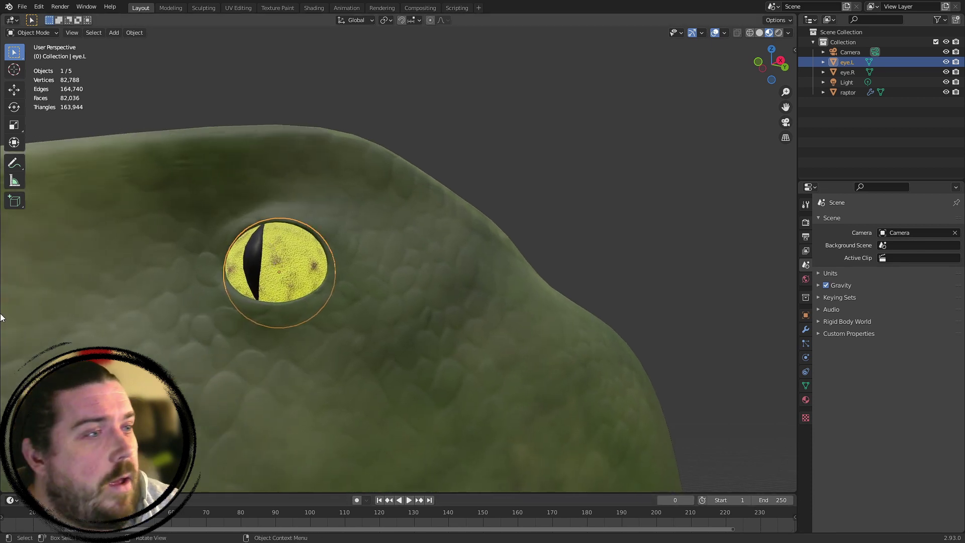
{"action": "key", "text": "KP_7"}
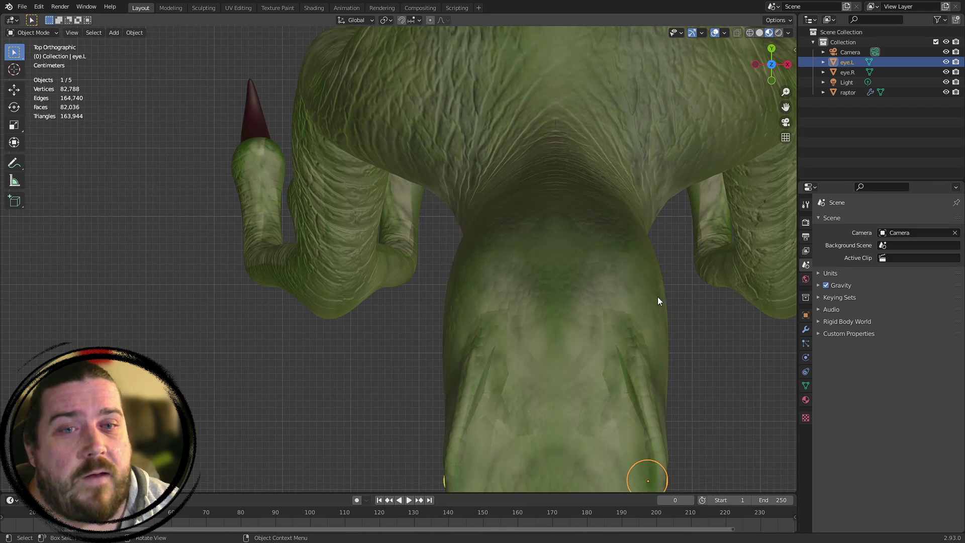
{"action": "middle_click_drag", "start_coordinate": [658, 297], "coordinate": [474, 104], "text": "shift"}
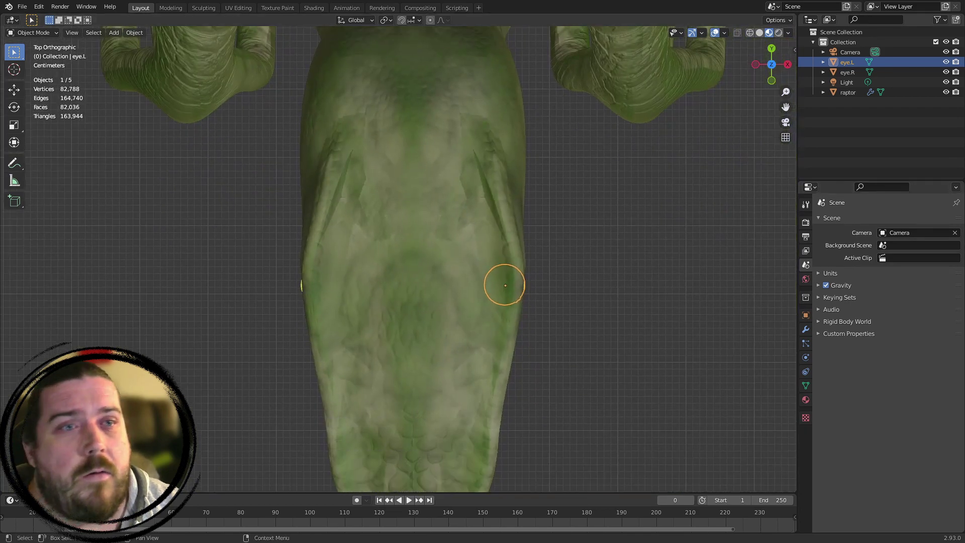
{"action": "left_click", "coordinate": [946, 92]}
{"action": "scroll", "coordinate": [614, 275], "scroll_direction": "up", "scroll_amount": 4}
{"action": "middle_click_drag", "start_coordinate": [567, 275], "coordinate": [456, 213], "text": "shift"}
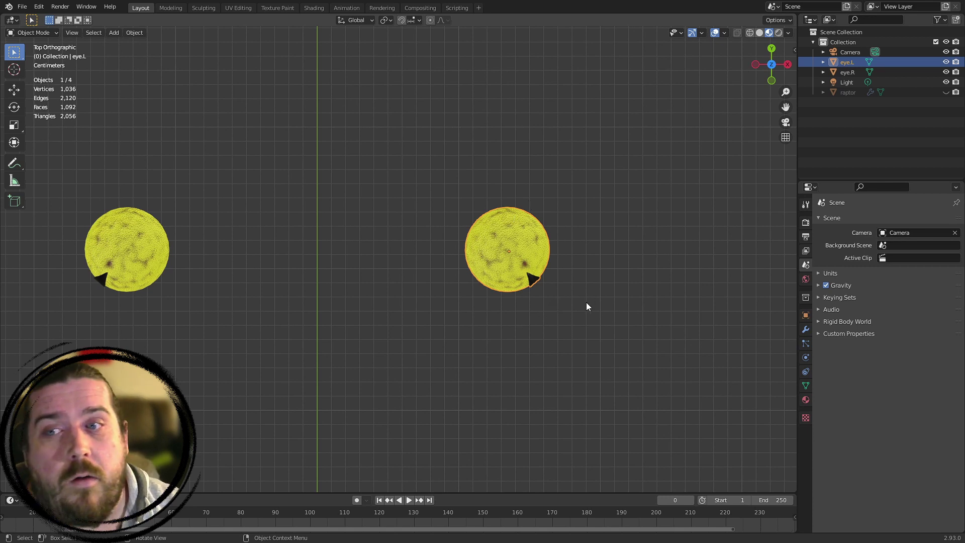
Test-rotate the left eye from above to check how it turns around its origin, cancelling each rotation
{"action": "key", "text": "r"}
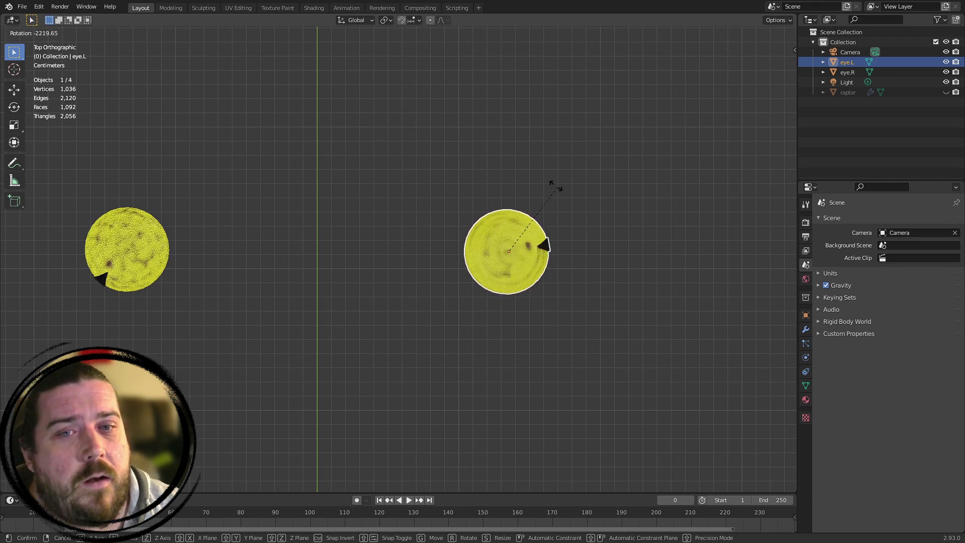
{"action": "right_click", "coordinate": [404, 225]}
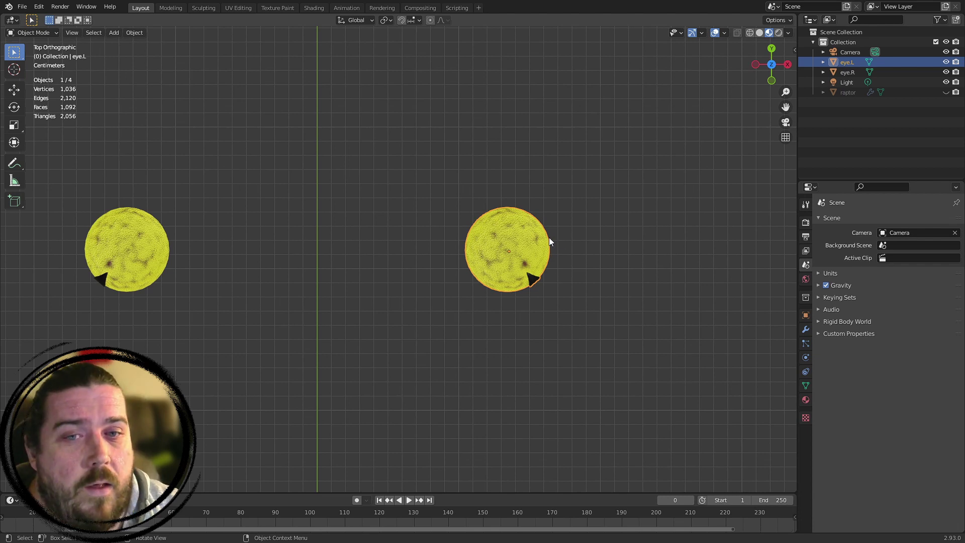
{"action": "key", "text": "r"}
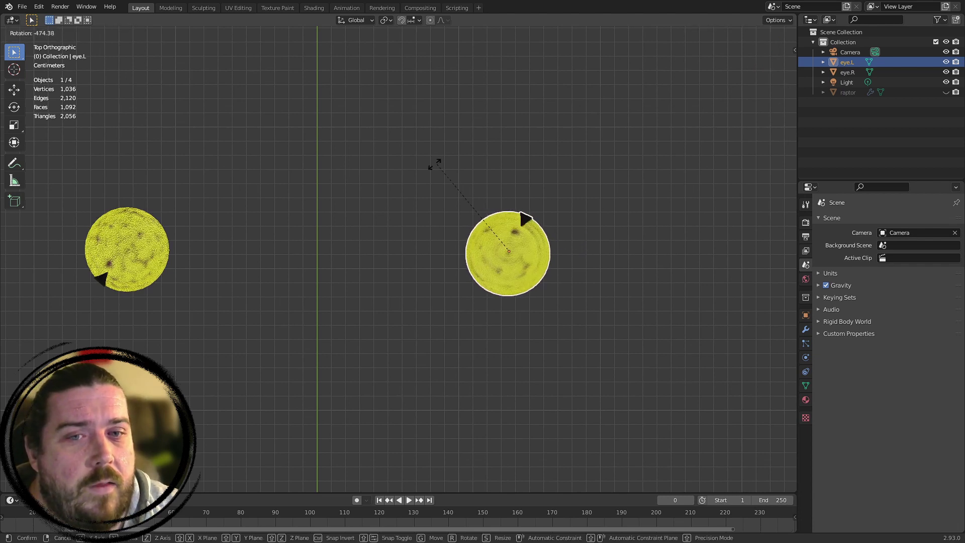
{"action": "key", "text": "Escape"}
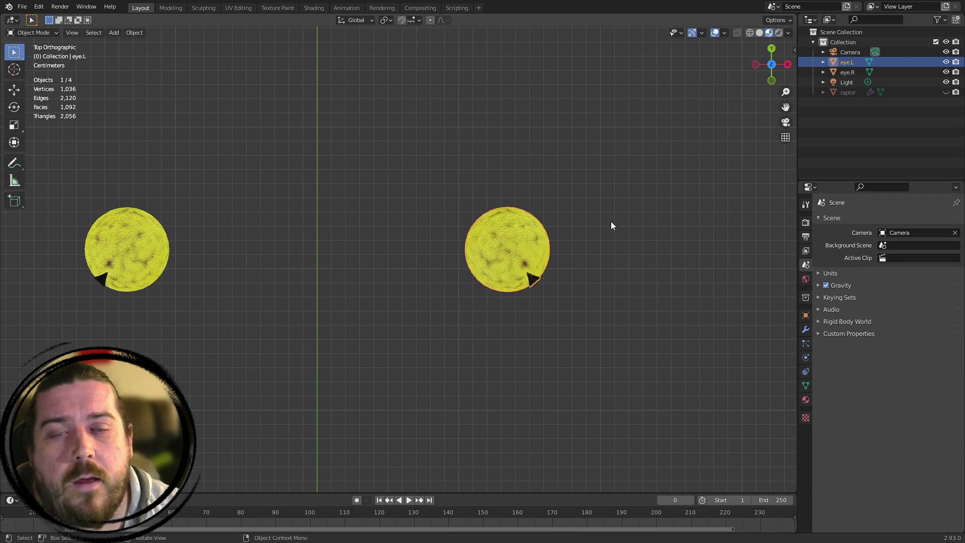
{"action": "key", "text": "KP_Decimal"}
{"action": "scroll", "coordinate": [532, 258], "scroll_direction": "up", "scroll_amount": 4}
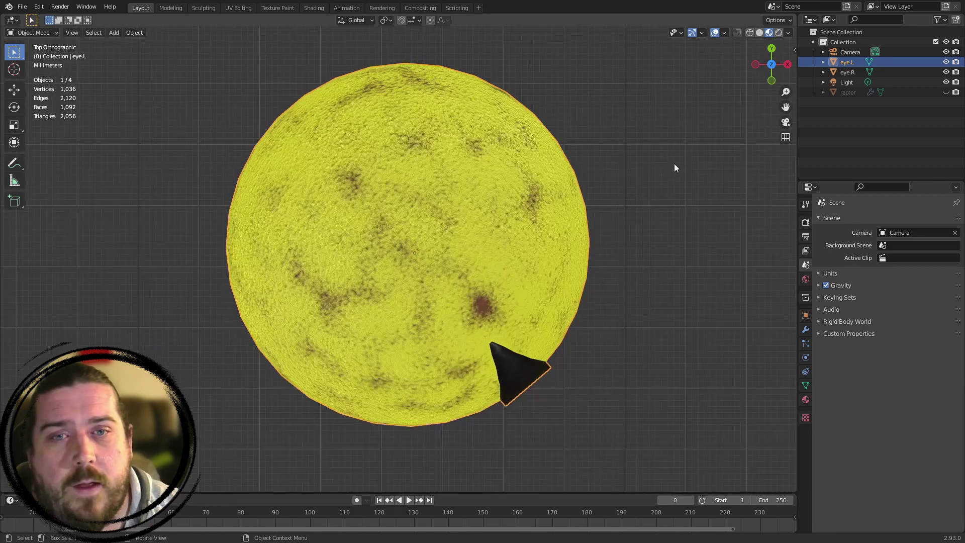
{"action": "key", "text": "r"}
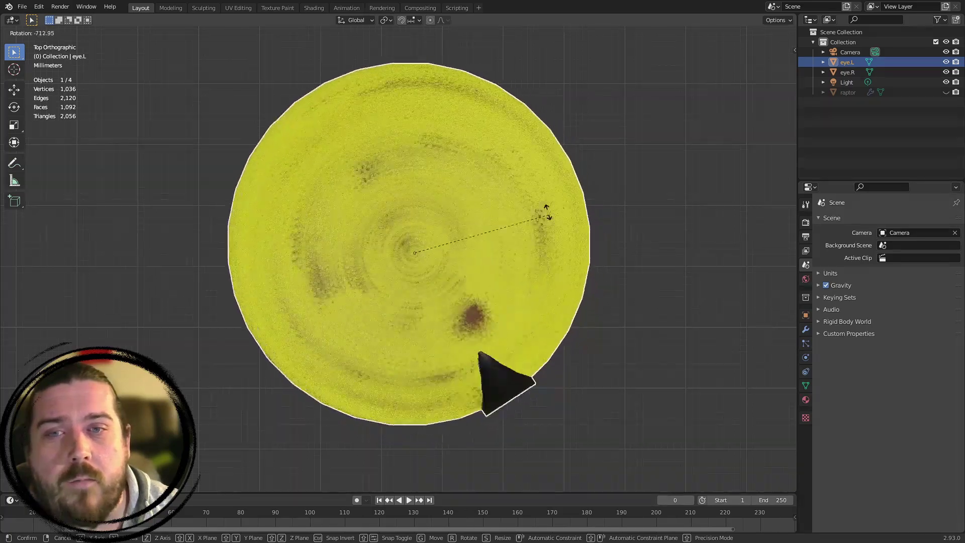
{"action": "right_click", "coordinate": [517, 290]}
Select the left eye's top and bottom pole vertices in Edit Mode
{"action": "scroll", "coordinate": [525, 285], "scroll_direction": "down", "scroll_amount": 1}
{"action": "key", "text": "Tab"}
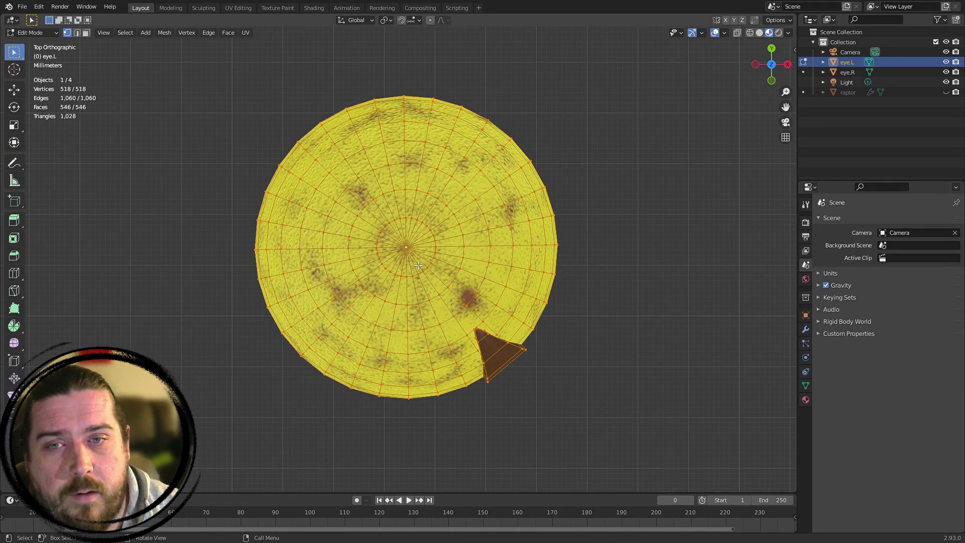
{"action": "left_click", "coordinate": [410, 247]}
{"action": "scroll", "coordinate": [575, 328], "scroll_direction": "down", "scroll_amount": 5}
{"action": "middle_click_drag", "start_coordinate": [575, 327], "coordinate": [543, 120]}
{"action": "scroll", "coordinate": [550, 363], "scroll_direction": "down", "scroll_amount": 5}
{"action": "scroll", "coordinate": [542, 250], "scroll_direction": "up", "scroll_amount": 8}
{"action": "middle_click_drag", "start_coordinate": [686, 360], "coordinate": [586, 158]}
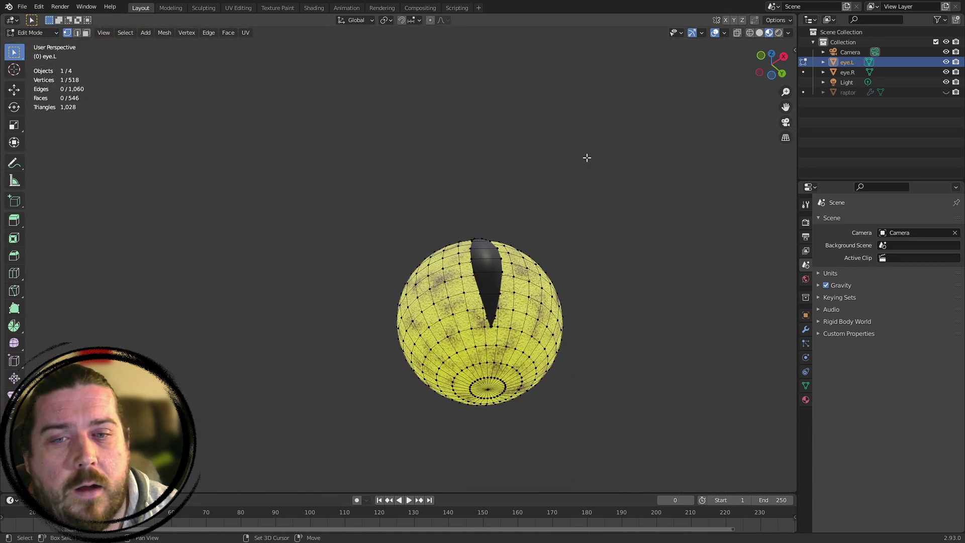
{"action": "left_click", "coordinate": [487, 389], "text": "shift"}
{"action": "middle_click_drag", "start_coordinate": [508, 235], "coordinate": [541, 305]}
{"action": "middle_click_drag", "start_coordinate": [527, 162], "coordinate": [527, 270], "text": "shift"}
Snap the 3D cursor to the midpoint of the left eye's two selected pole vertices and return to Object Mode
{"action": "key", "text": "shift+s"}
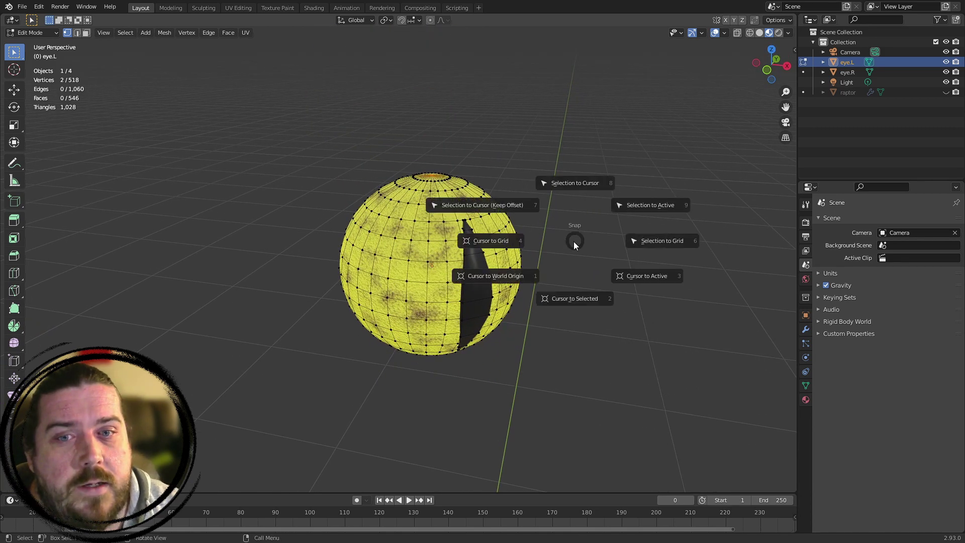
{"action": "left_click", "coordinate": [593, 308]}
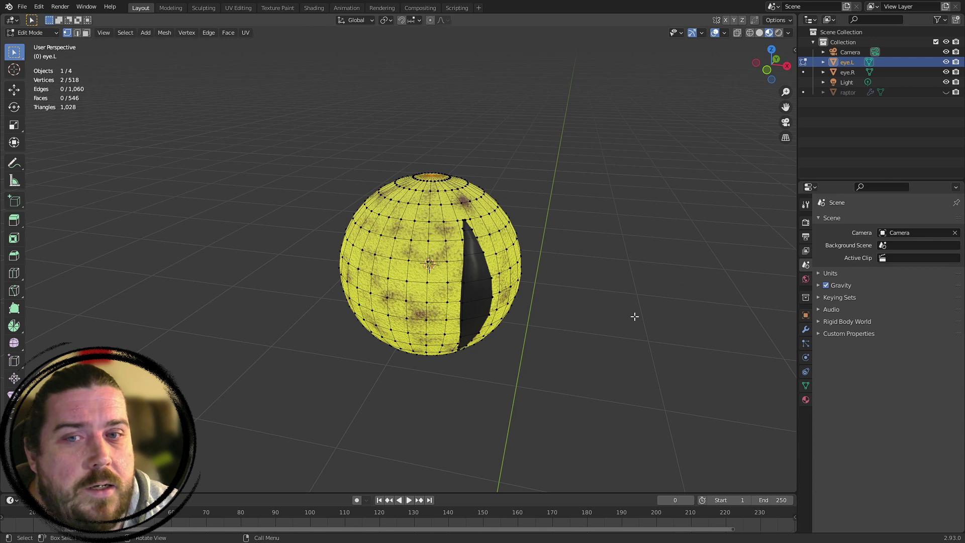
{"action": "right_click", "coordinate": [410, 273]}
{"action": "key", "text": "Escape"}
{"action": "key", "text": "Tab"}
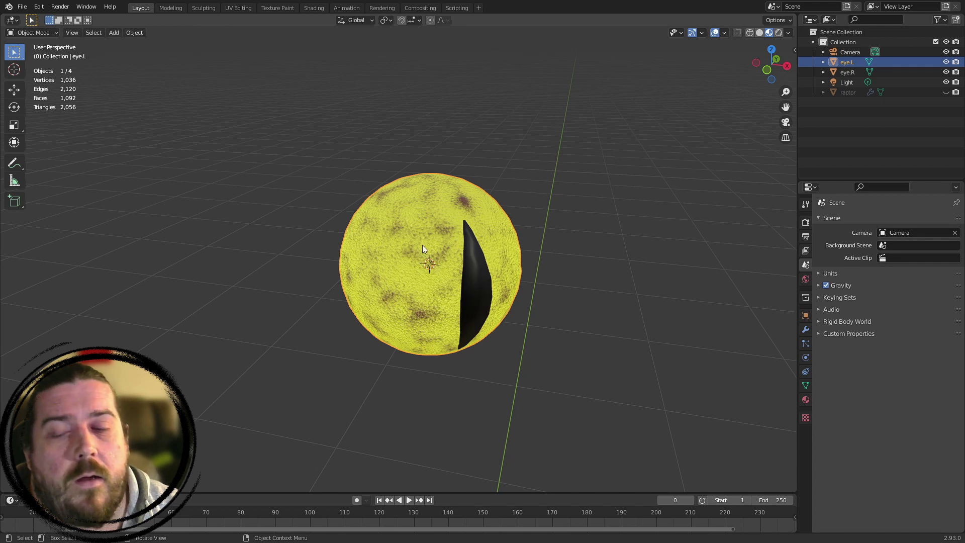
Set the left eye's origin to the 3D cursor
{"action": "right_click", "coordinate": [409, 258]}
{"action": "mouse_move", "coordinate": [405, 257]}
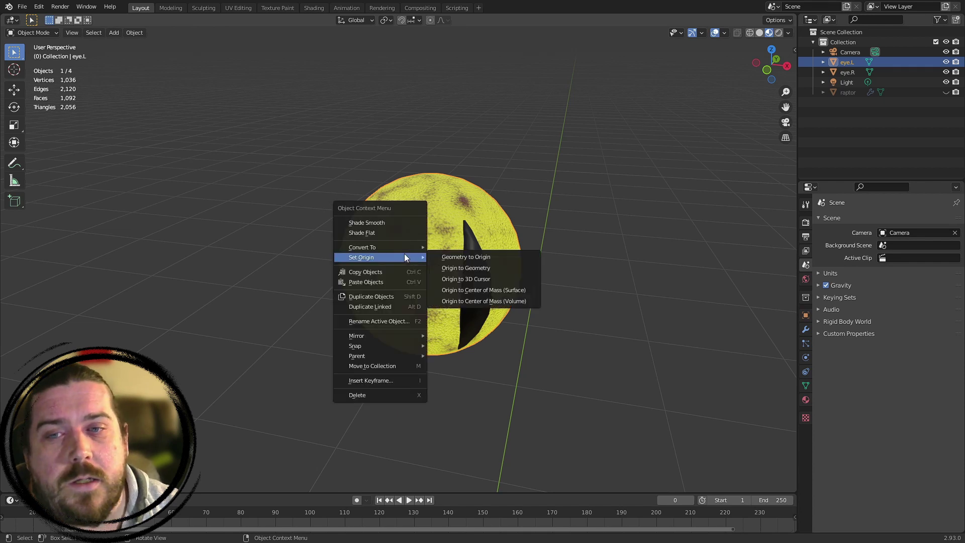
{"action": "left_click", "coordinate": [485, 279]}
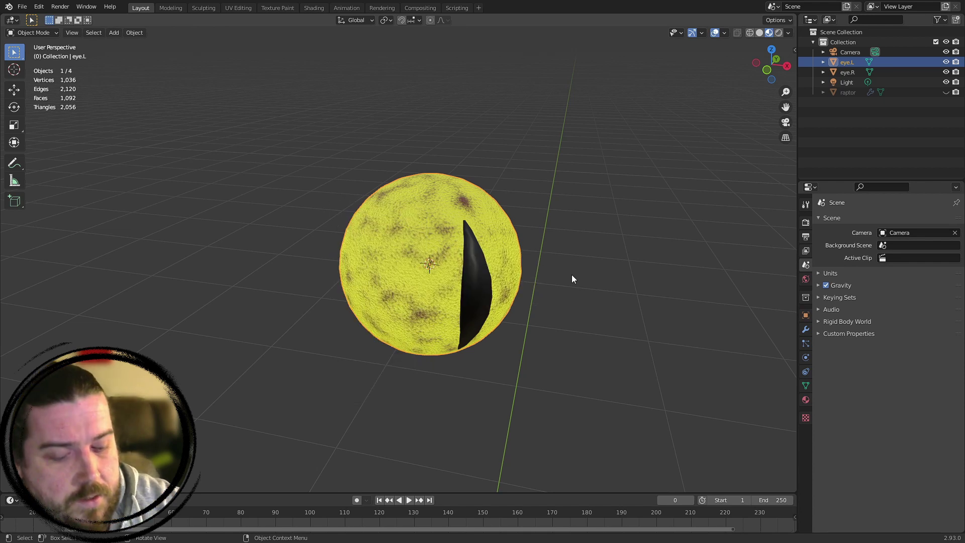
Check the left eye's new pivot with a trial rotation in top orthographic view, then cancel the rotation
{"action": "key", "text": "KP_7"}
{"action": "middle_click_drag", "start_coordinate": [483, 141], "coordinate": [608, 354], "text": "shift"}
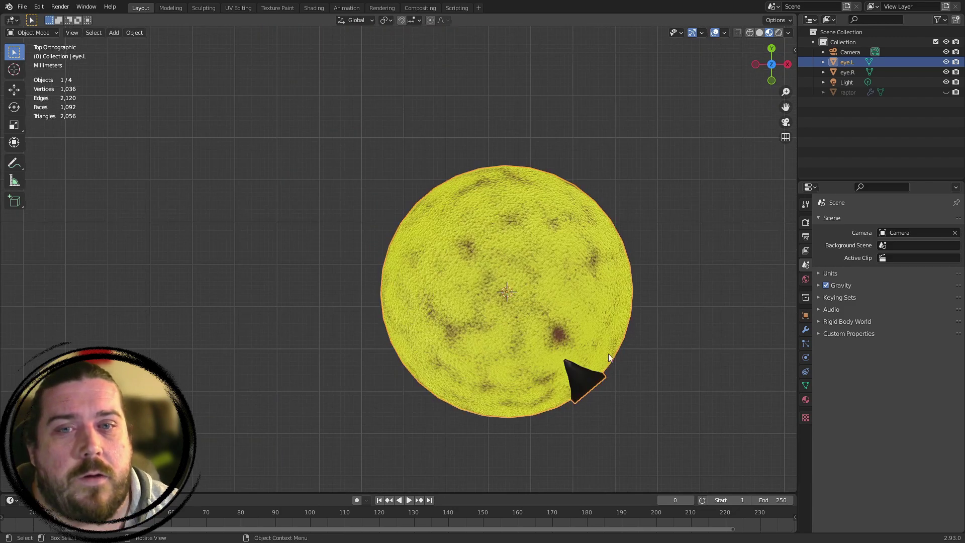
{"action": "key", "text": "r"}
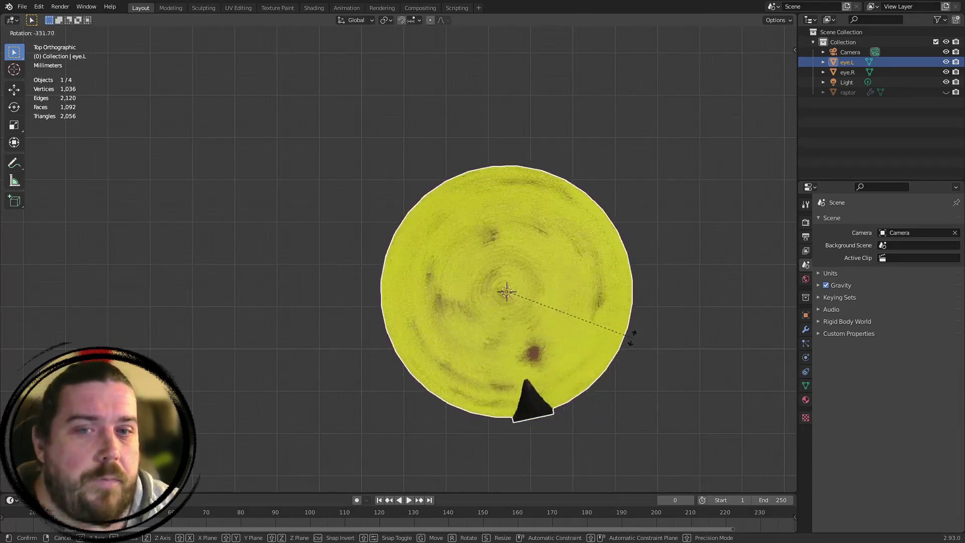
{"action": "right_click", "coordinate": [488, 210]}
Select the right eye and pick its top pole vertex in Edit Mode
{"action": "scroll", "coordinate": [284, 246], "scroll_direction": "down", "scroll_amount": 4}
{"action": "middle_click_drag", "start_coordinate": [156, 256], "coordinate": [36, 256], "text": "shift"}
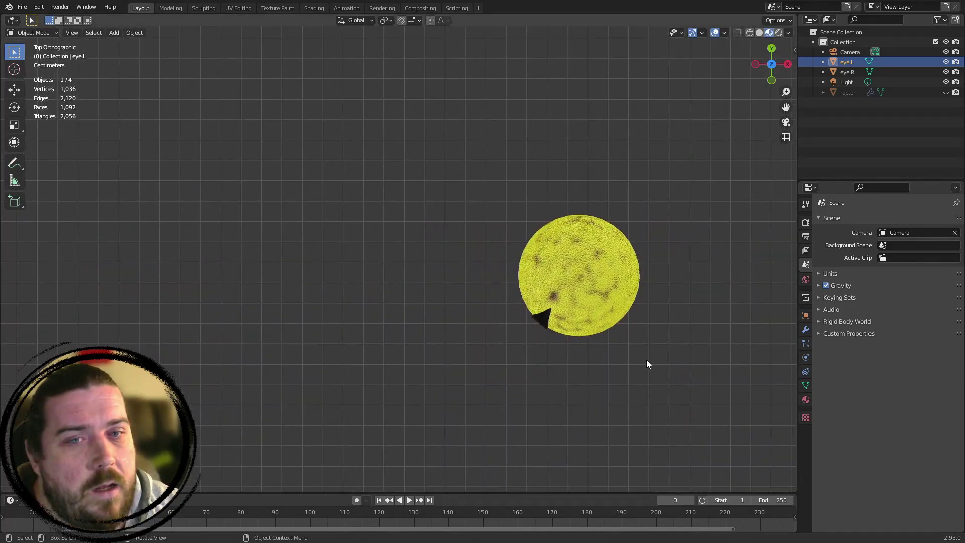
{"action": "left_click", "coordinate": [600, 295]}
{"action": "middle_click_drag", "start_coordinate": [607, 296], "coordinate": [485, 304], "text": "shift"}
{"action": "scroll", "coordinate": [489, 306], "scroll_direction": "up", "scroll_amount": 3}
{"action": "key", "text": "Tab"}
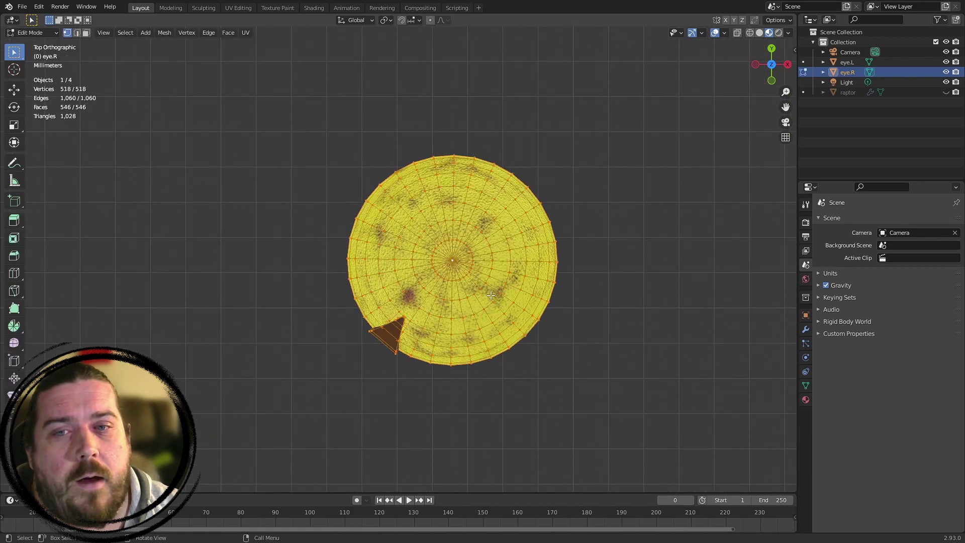
{"action": "left_click", "coordinate": [448, 263]}
{"action": "scroll", "coordinate": [594, 260], "scroll_direction": "up", "scroll_amount": 2}
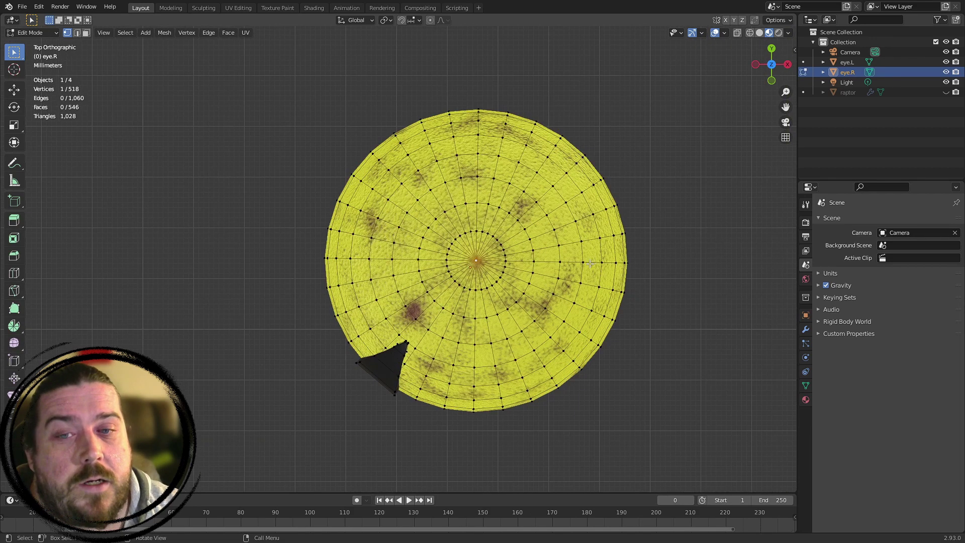
Add the right eye's bottom pole vertex to the selection in wireframe shading, then change to solid shading
{"action": "key", "text": "z"}
{"action": "left_click", "coordinate": [456, 266]}
{"action": "key", "text": "KP_Decimal"}
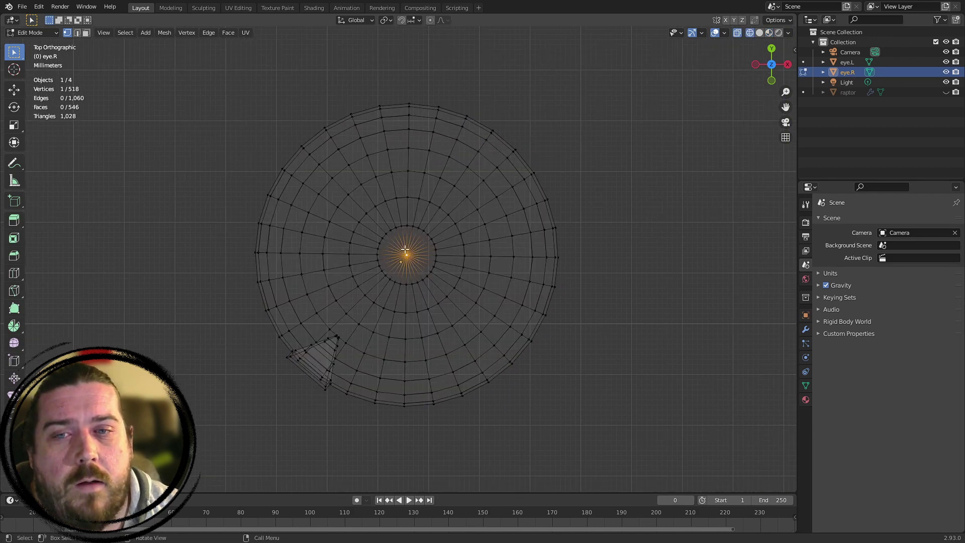
{"action": "left_click", "coordinate": [421, 269], "text": "shift"}
{"action": "key", "text": "z"}
{"action": "left_click", "coordinate": [617, 224]}
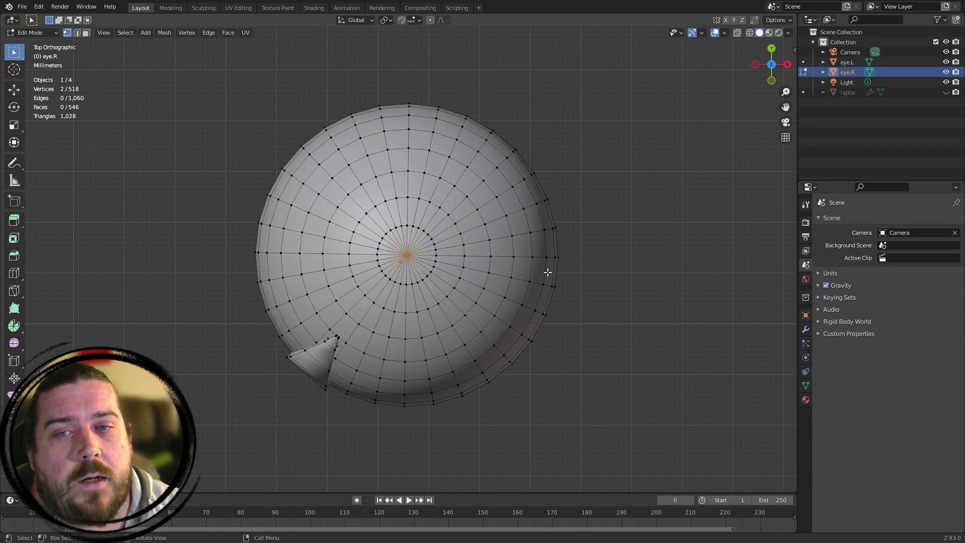
Snap the 3D cursor to the midpoint of the right eye's two selected pole vertices
{"action": "middle_click_drag", "start_coordinate": [443, 337], "coordinate": [418, 252]}
{"action": "scroll", "coordinate": [412, 262], "scroll_direction": "down", "scroll_amount": 5}
{"action": "middle_click_drag", "start_coordinate": [436, 444], "coordinate": [497, 195], "text": "shift"}
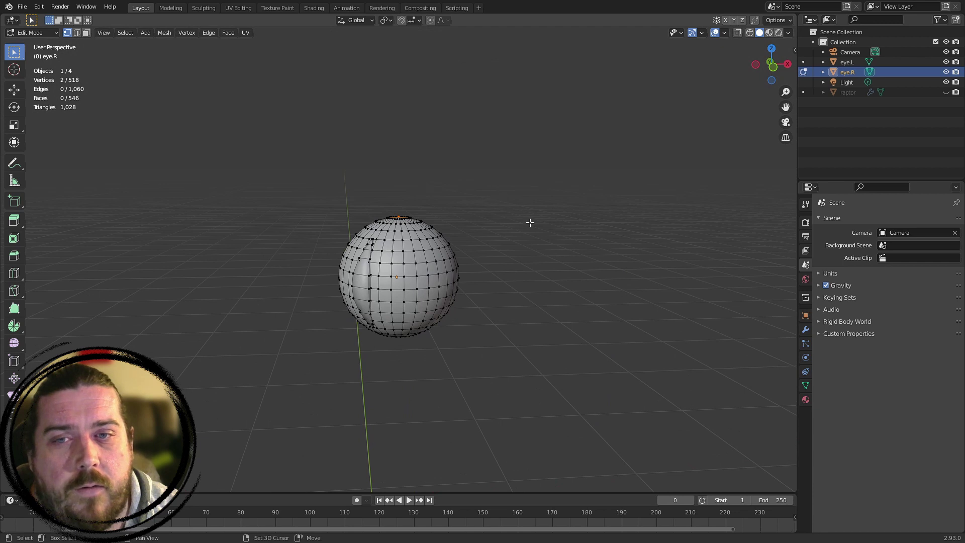
{"action": "key", "text": "shift+s"}
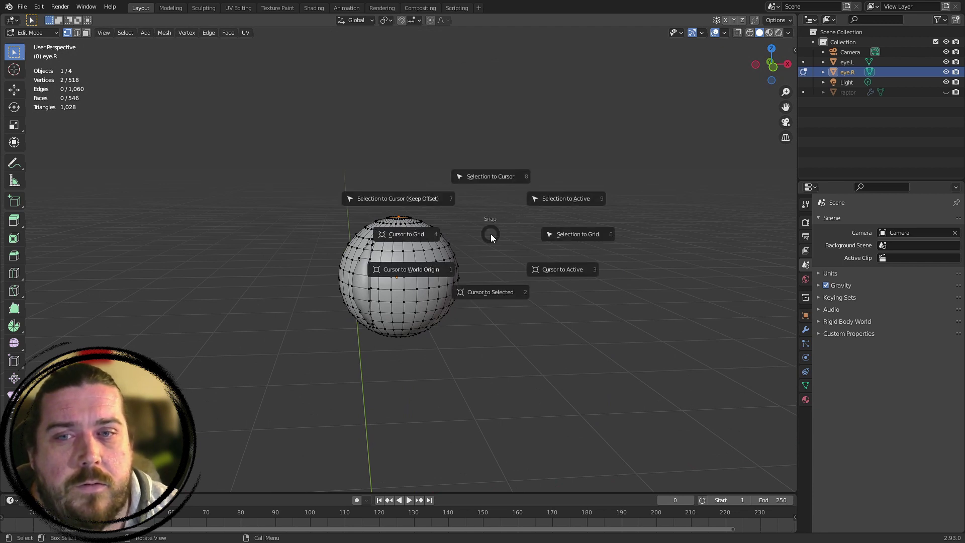
{"action": "left_click", "coordinate": [502, 289]}
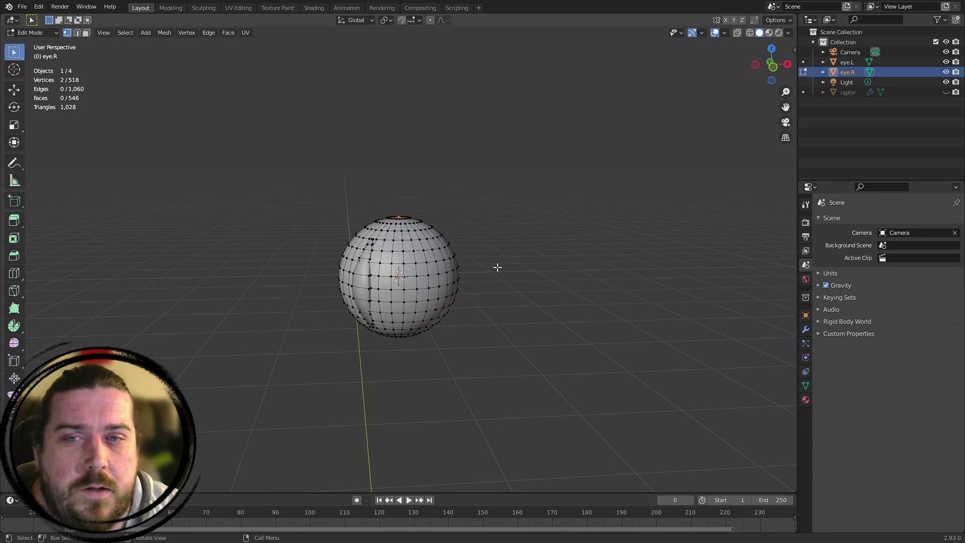
Return to Object Mode and set the right eye's origin to the 3D cursor
{"action": "key", "text": "Tab"}
{"action": "left_click", "coordinate": [608, 282]}
{"action": "left_click", "coordinate": [467, 256]}
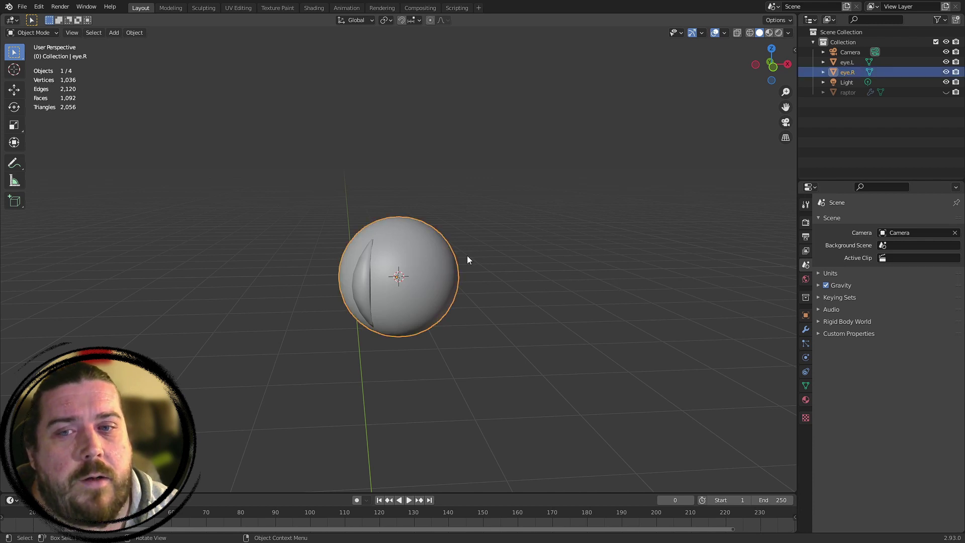
{"action": "right_click", "coordinate": [442, 251]}
{"action": "mouse_move", "coordinate": [435, 255]}
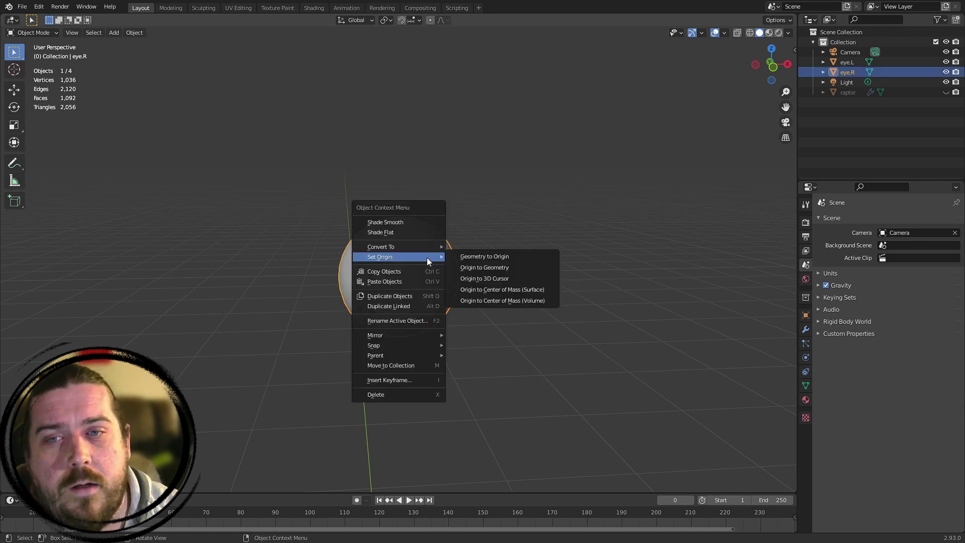
{"action": "left_click", "coordinate": [512, 278]}
Check the right eye's new pivot with a trial rotation in top orthographic view, then cancel the rotation
{"action": "scroll", "coordinate": [439, 267], "scroll_direction": "up", "scroll_amount": 3}
{"action": "key", "text": "KP_7"}
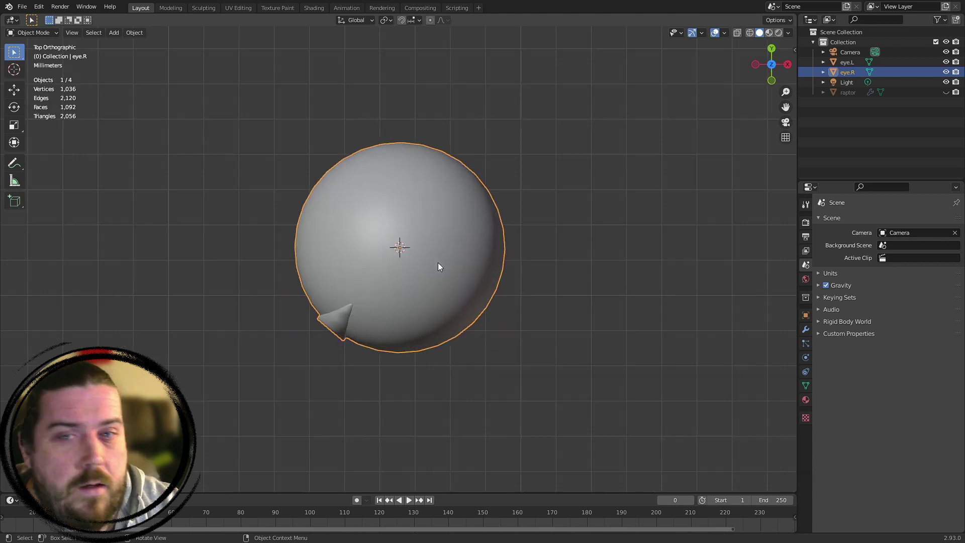
{"action": "key", "text": "r"}
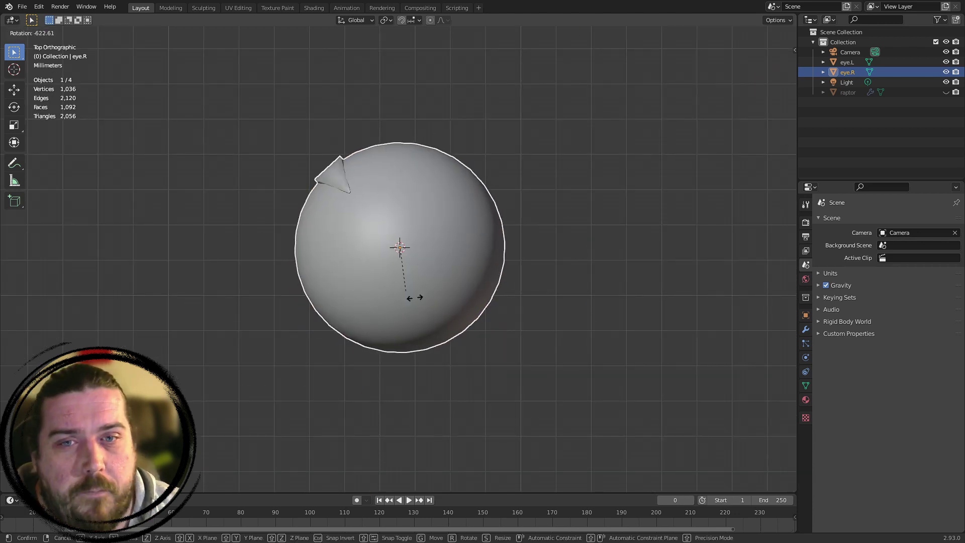
{"action": "right_click", "coordinate": [561, 236]}
Leave local view and show the whole raptor with Material Preview shading in right orthographic view
{"action": "scroll", "coordinate": [565, 219], "scroll_direction": "down", "scroll_amount": 3}
{"action": "scroll", "coordinate": [565, 220], "scroll_direction": "down", "scroll_amount": 7}
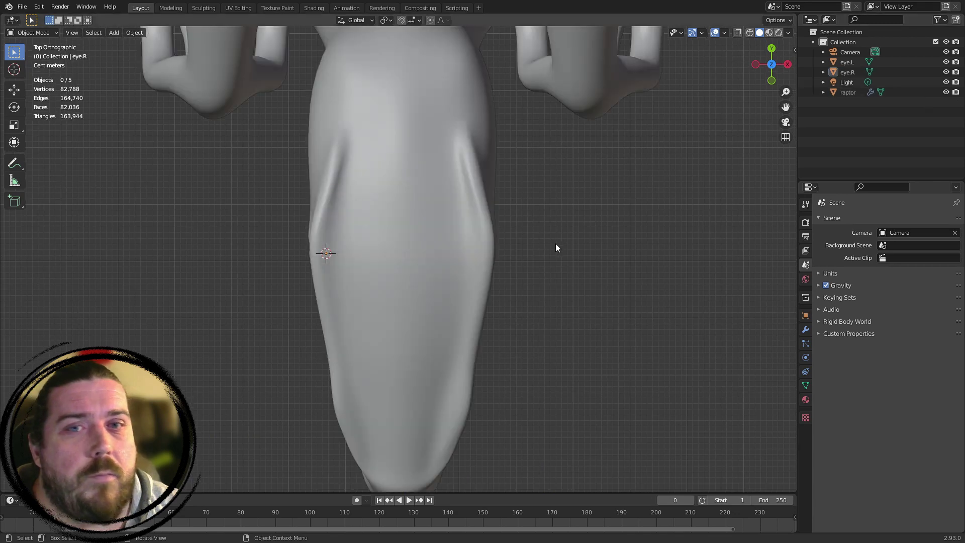
{"action": "scroll", "coordinate": [556, 247], "scroll_direction": "down", "scroll_amount": 3}
{"action": "middle_click_drag", "start_coordinate": [535, 311], "coordinate": [478, 222]}
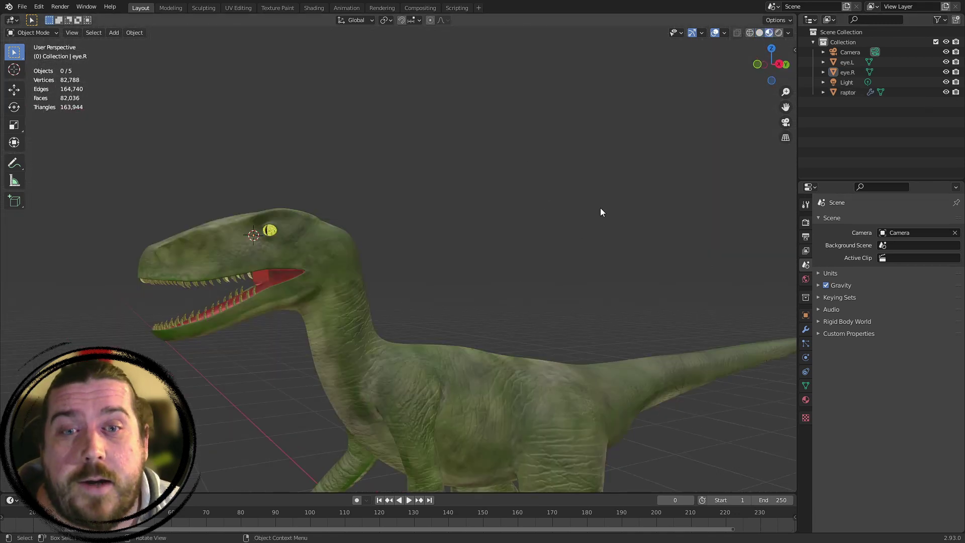
{"action": "middle_click_drag", "start_coordinate": [605, 333], "coordinate": [582, 168]}
{"action": "key", "text": "KP_3"}
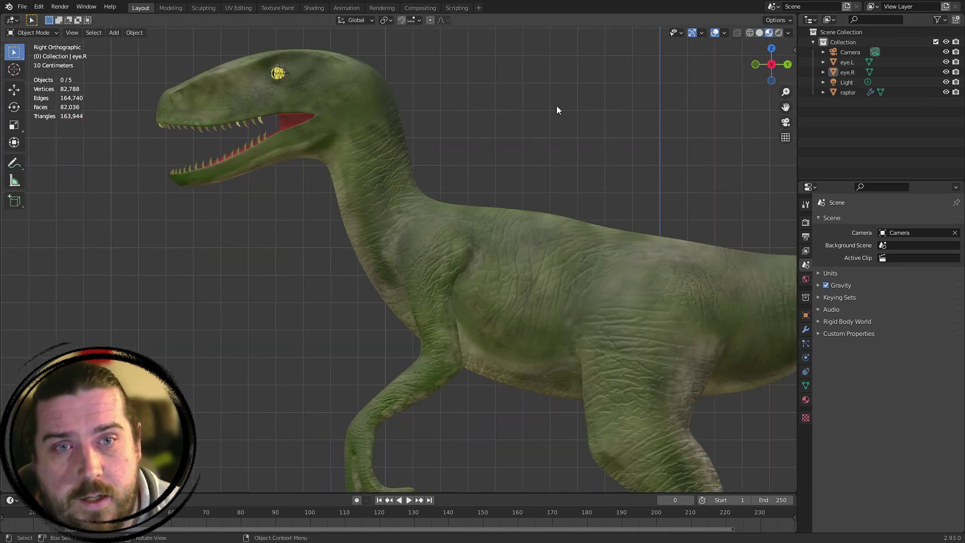
Snap the 3D cursor to the world origin and add an armature there
{"action": "scroll", "coordinate": [543, 259], "scroll_direction": "down", "scroll_amount": 5}
{"action": "key", "text": "shift+s"}
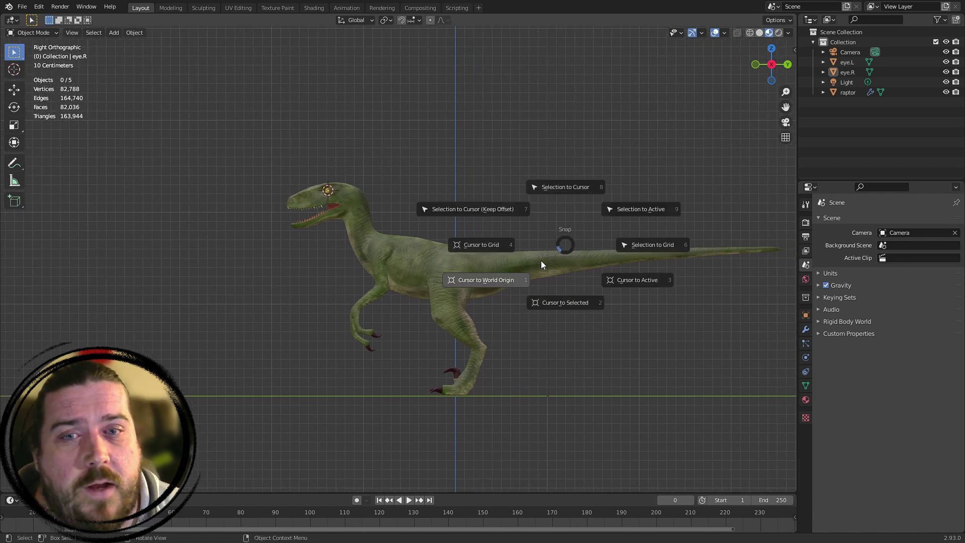
{"action": "left_click", "coordinate": [490, 281]}
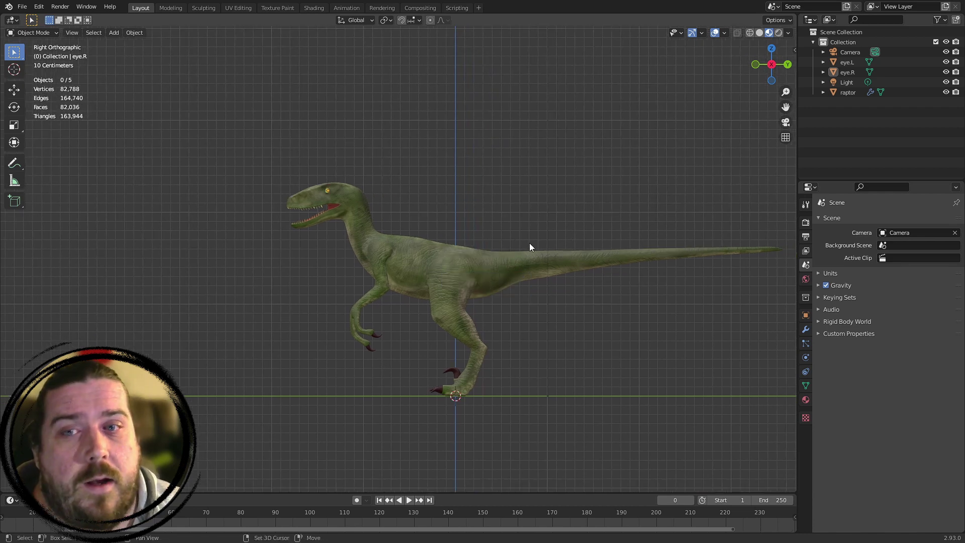
{"action": "key", "text": "shift+a"}
{"action": "mouse_move", "coordinate": [519, 254]}
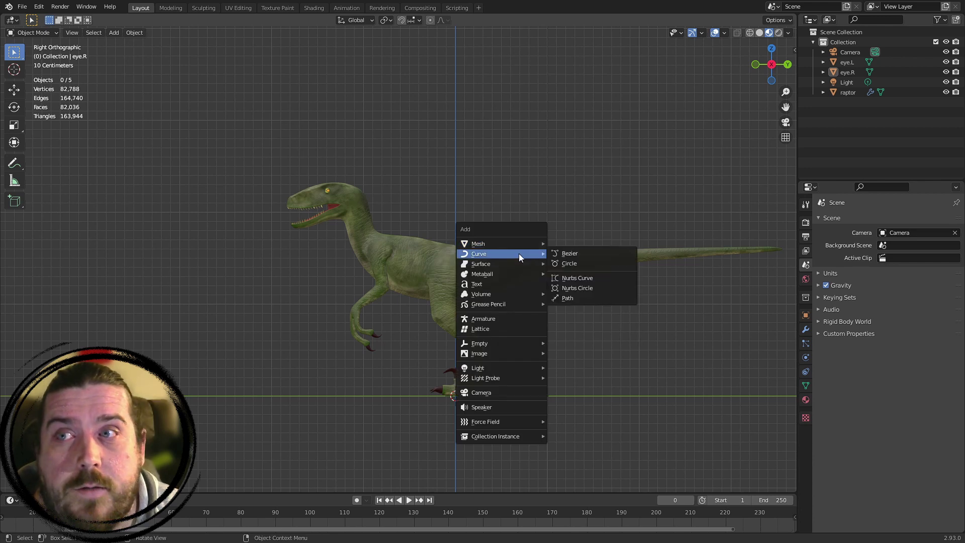
{"action": "left_click", "coordinate": [497, 319]}
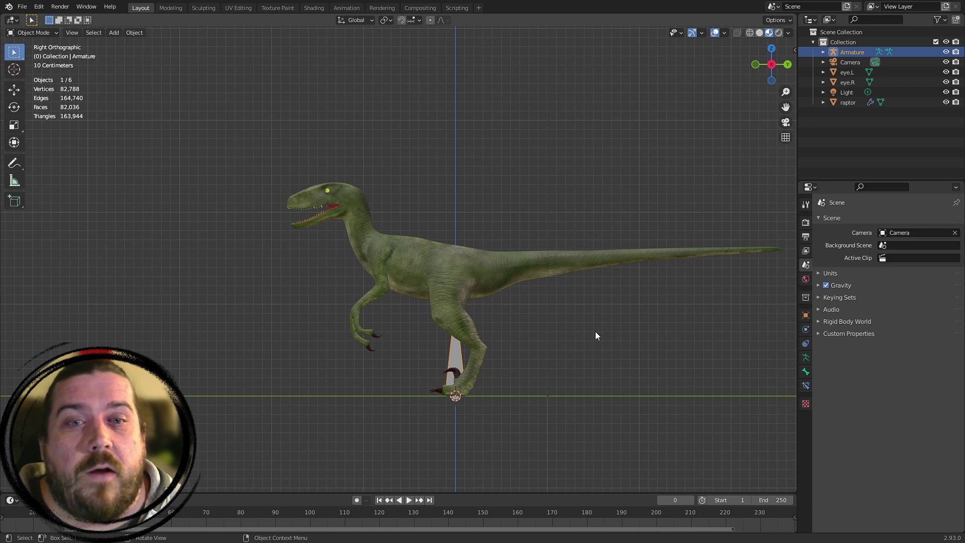
Rename the armature's single bone as root
{"action": "scroll", "coordinate": [593, 312], "scroll_direction": "up", "scroll_amount": 2}
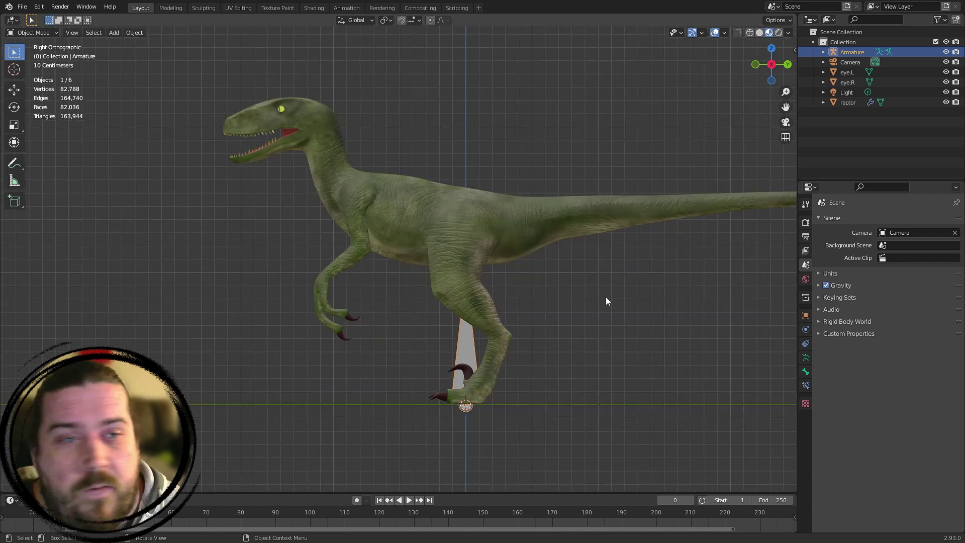
{"action": "left_click", "coordinate": [805, 373]}
{"action": "left_click", "coordinate": [906, 221]}
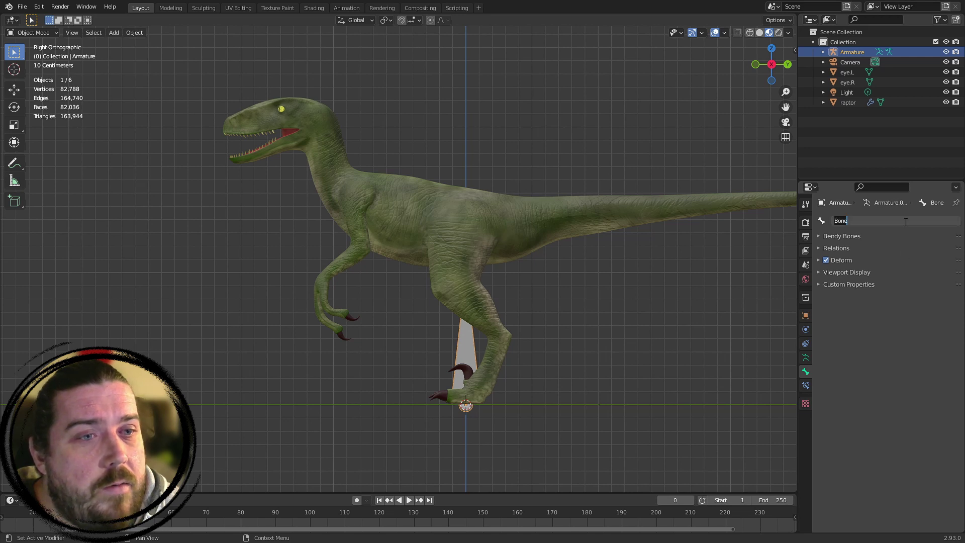
{"action": "type", "text": "root"}
{"action": "key", "text": "Return"}
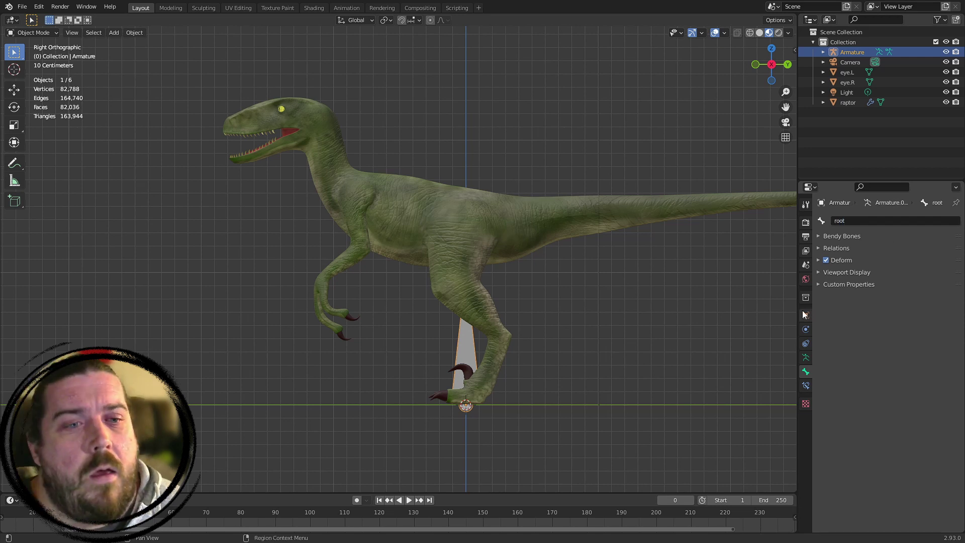
Set the armature's viewport display to In Front so its bone draws over the raptor's mesh
{"action": "left_click", "coordinate": [804, 315]}
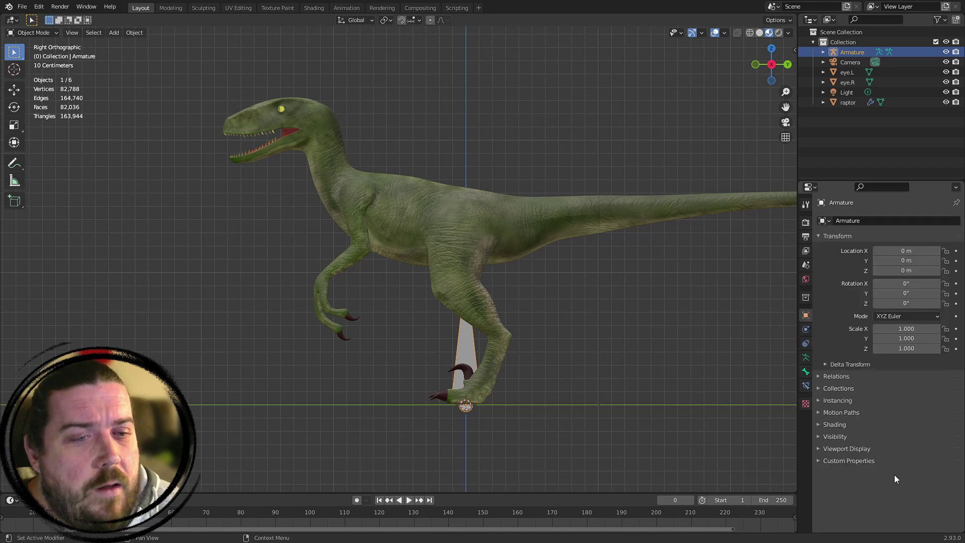
{"action": "left_click", "coordinate": [851, 436]}
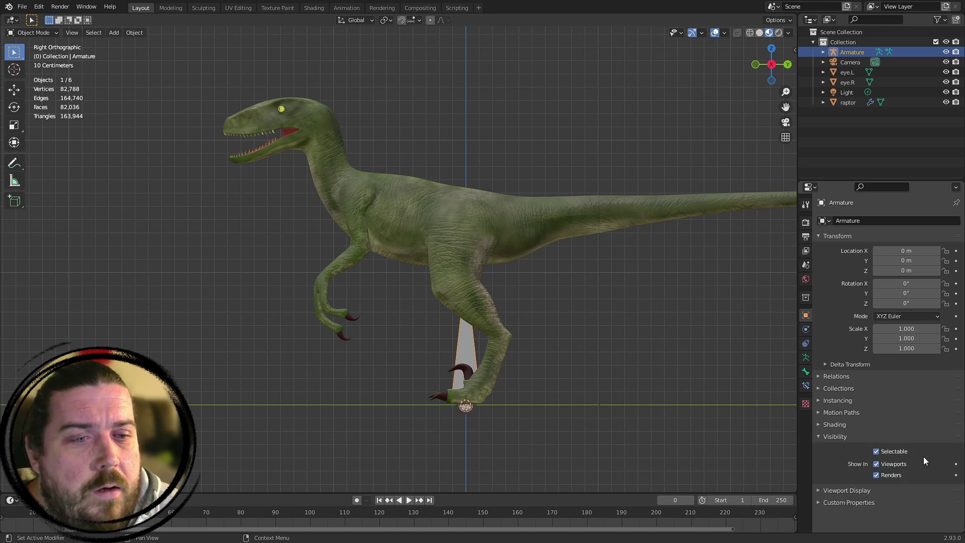
{"action": "left_click", "coordinate": [842, 490]}
{"action": "scroll", "coordinate": [888, 424], "scroll_direction": "down", "scroll_amount": 2}
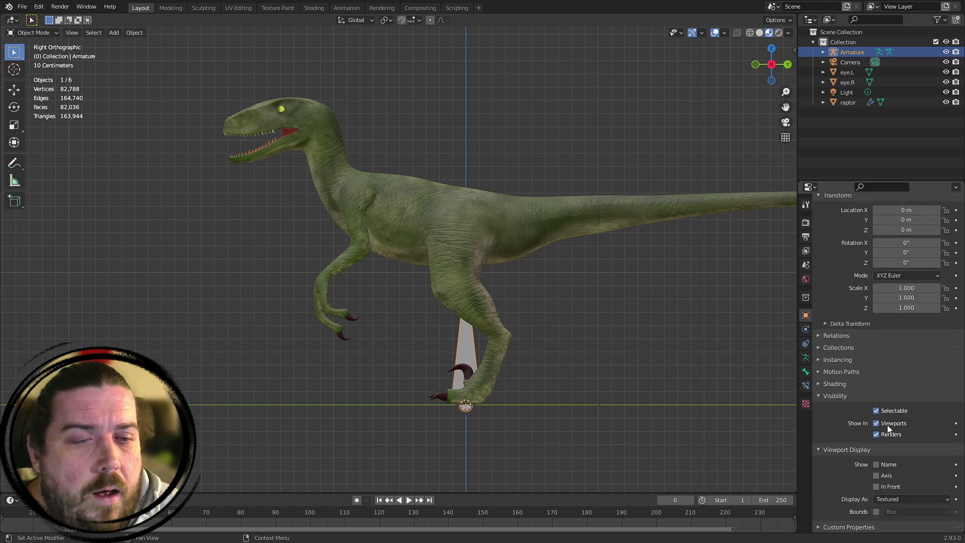
{"action": "left_click", "coordinate": [886, 488]}
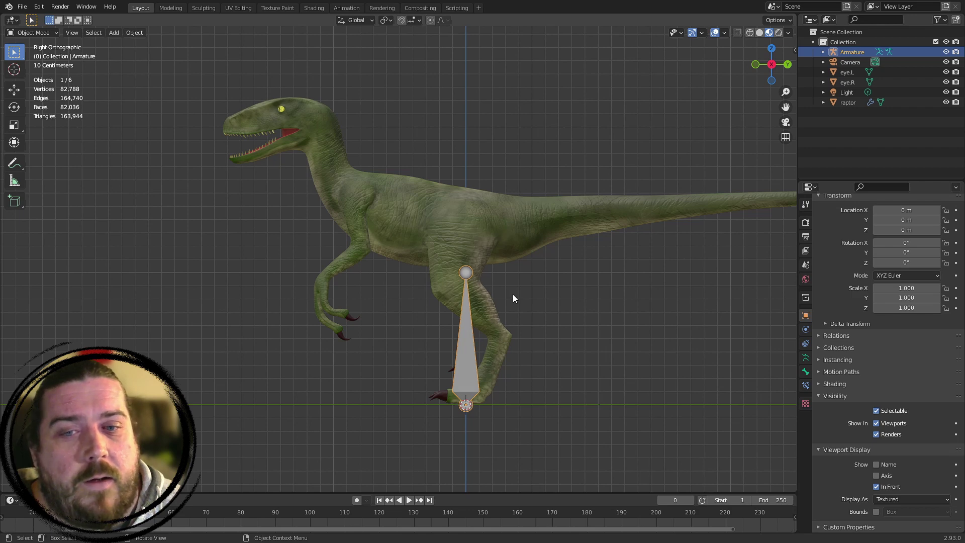
Shorten the root bone in Edit Mode by lowering its tip along the Z axis to just below the raptor's ankle joint
{"action": "middle_click_drag", "start_coordinate": [512, 296], "coordinate": [568, 293]}
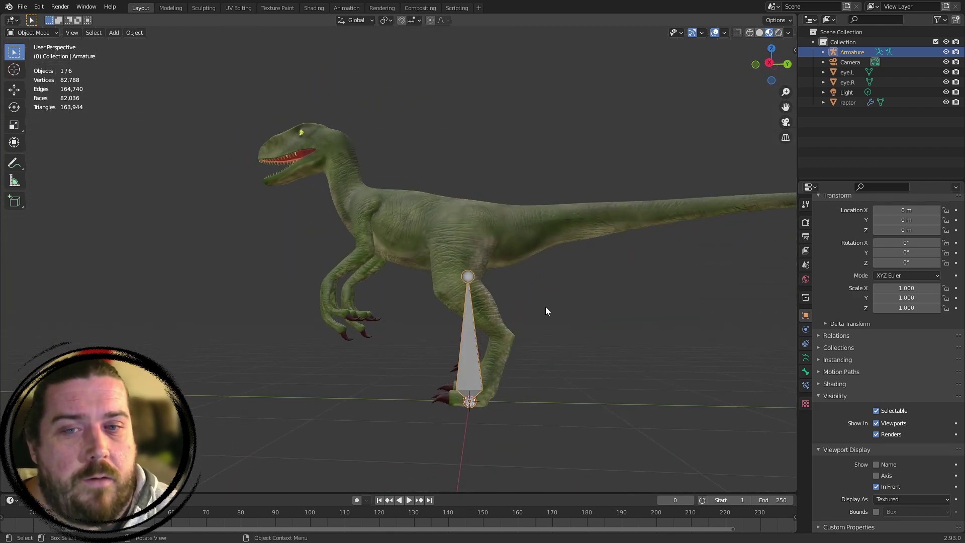
{"action": "mouse_move", "coordinate": [396, 341]}
{"action": "middle_mouse_down"}
{"action": "mouse_move", "coordinate": [478, 360]}
{"action": "mouse_move", "coordinate": [400, 330]}
{"action": "middle_mouse_up"}
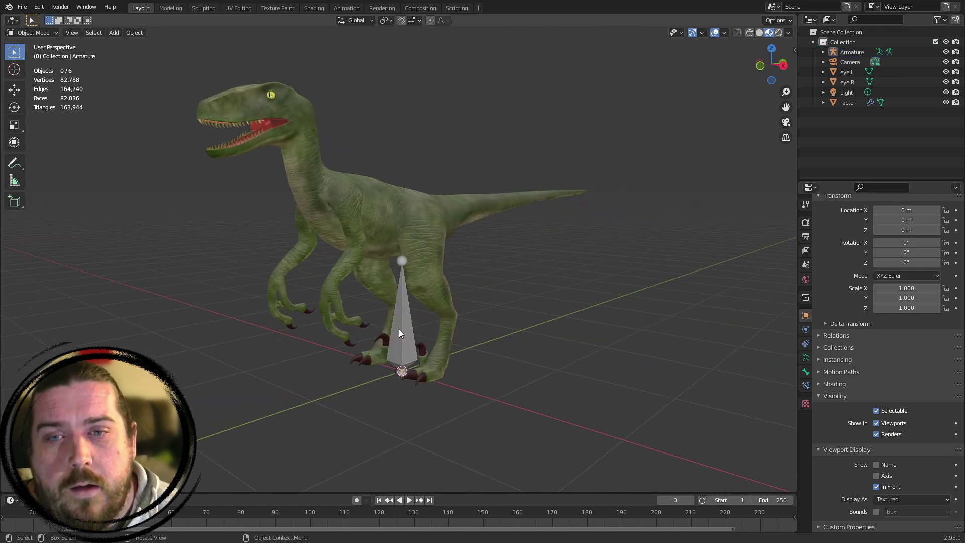
{"action": "key", "text": "KP_3"}
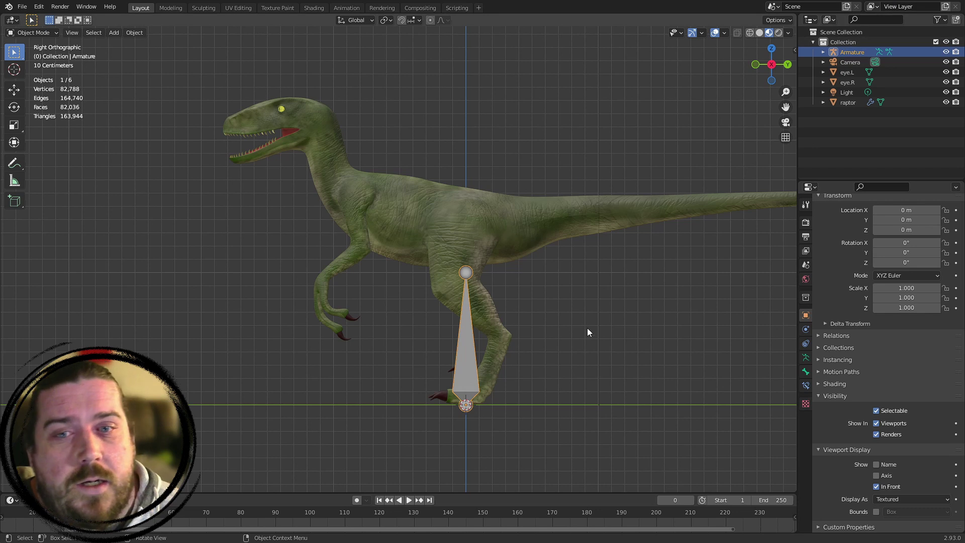
{"action": "key", "text": "Tab"}
{"action": "key", "text": "g"}
{"action": "key", "text": "z"}
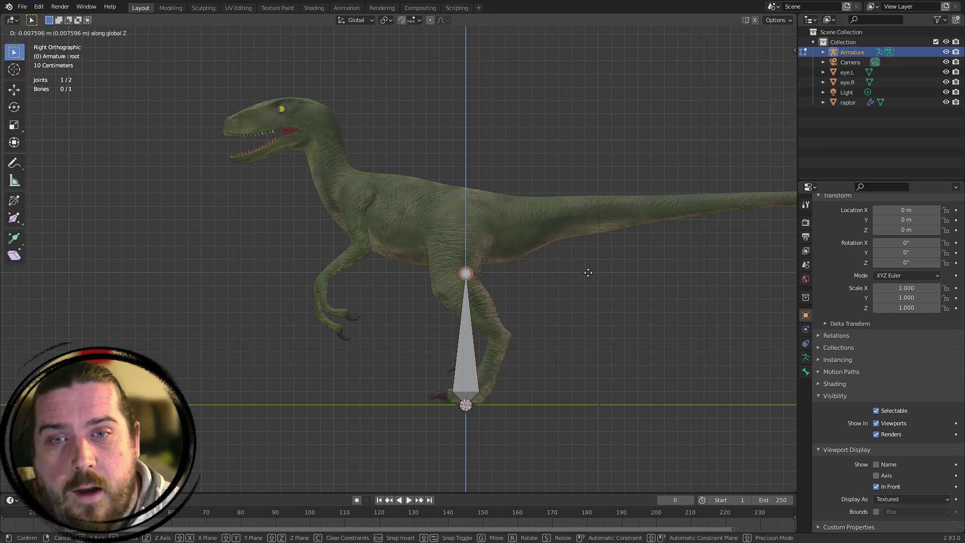
{"action": "left_click", "coordinate": [574, 344]}
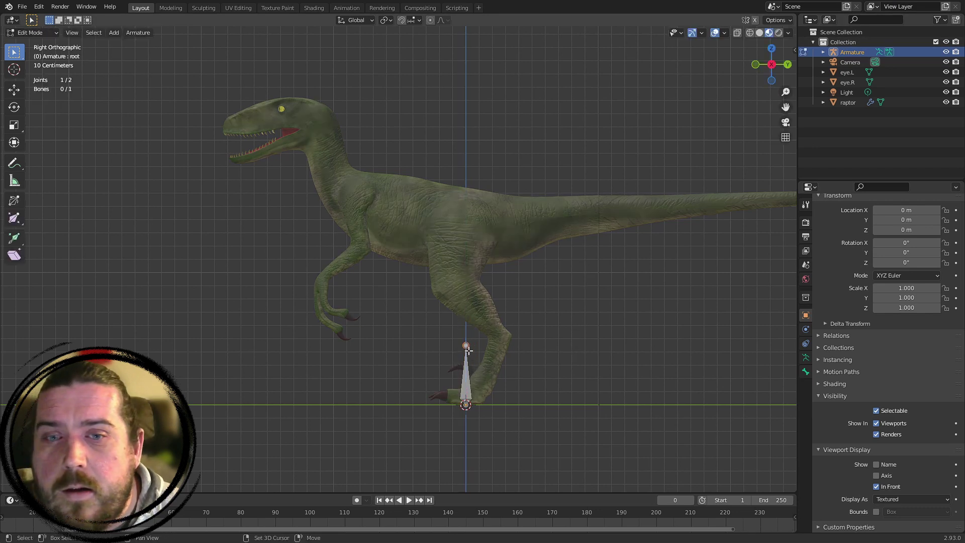
Duplicate the whole root bone and place the copy above the raptor's hips near the tail base
{"action": "key", "text": "a"}
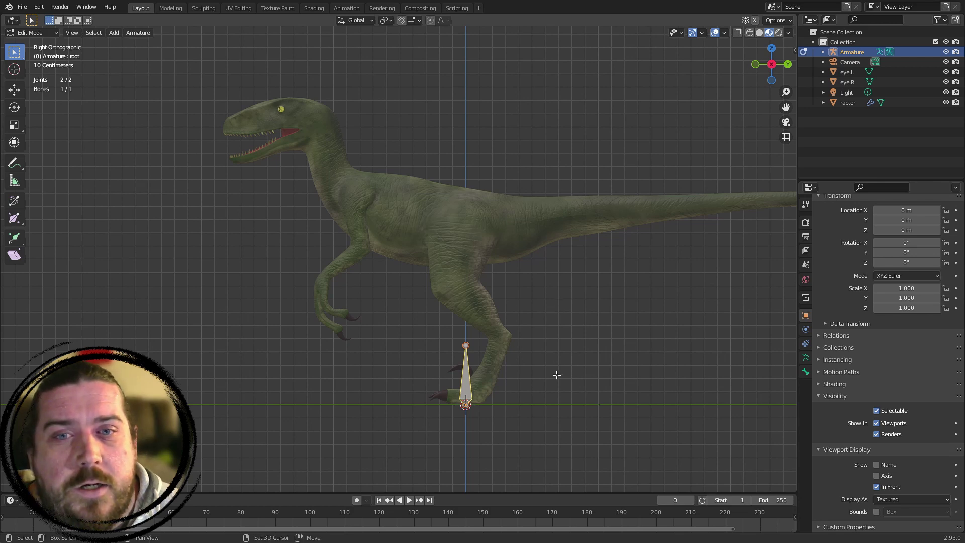
{"action": "key", "text": "shift+d"}
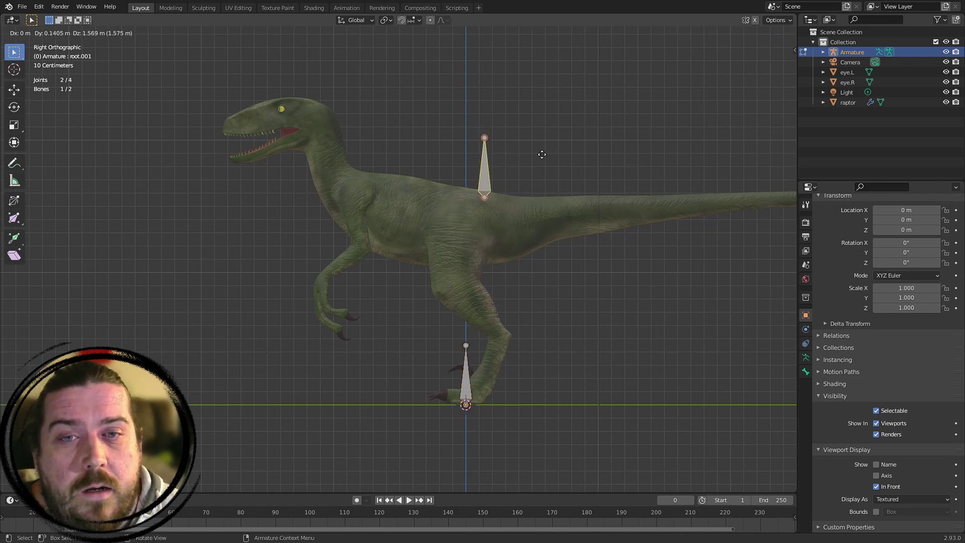
{"action": "left_click", "coordinate": [555, 169]}
Rotate the duplicated bone nearly horizontal with its tip towards the head and move it inside the upper hips
{"action": "scroll", "coordinate": [583, 173], "scroll_direction": "up", "scroll_amount": 4}
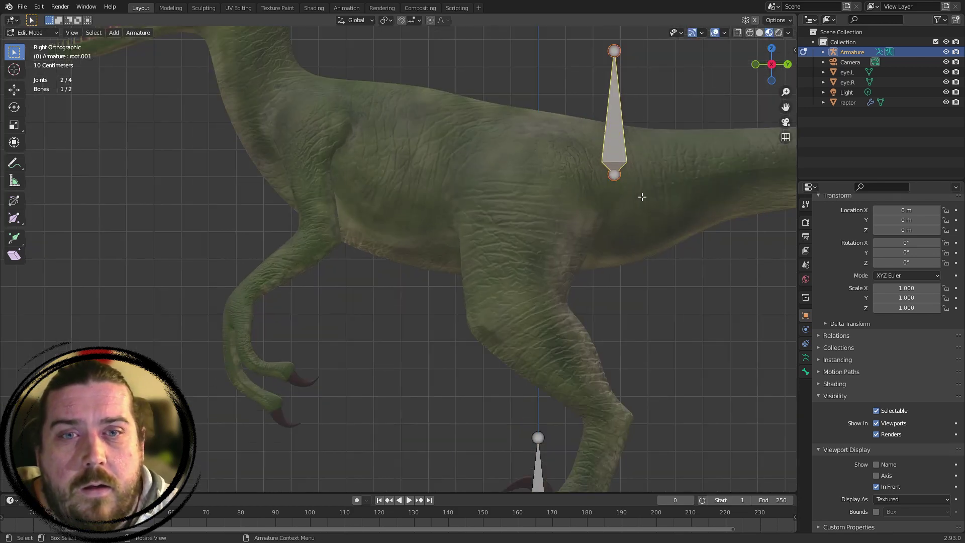
{"action": "middle_click_drag", "start_coordinate": [642, 196], "coordinate": [476, 356], "text": "shift"}
{"action": "key", "text": "r"}
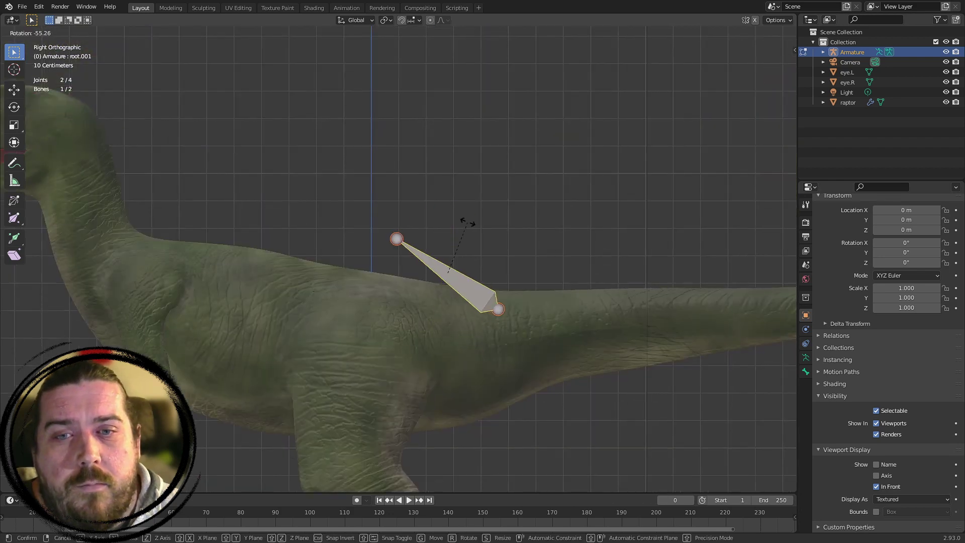
{"action": "left_click", "coordinate": [442, 211]}
{"action": "key", "text": "g"}
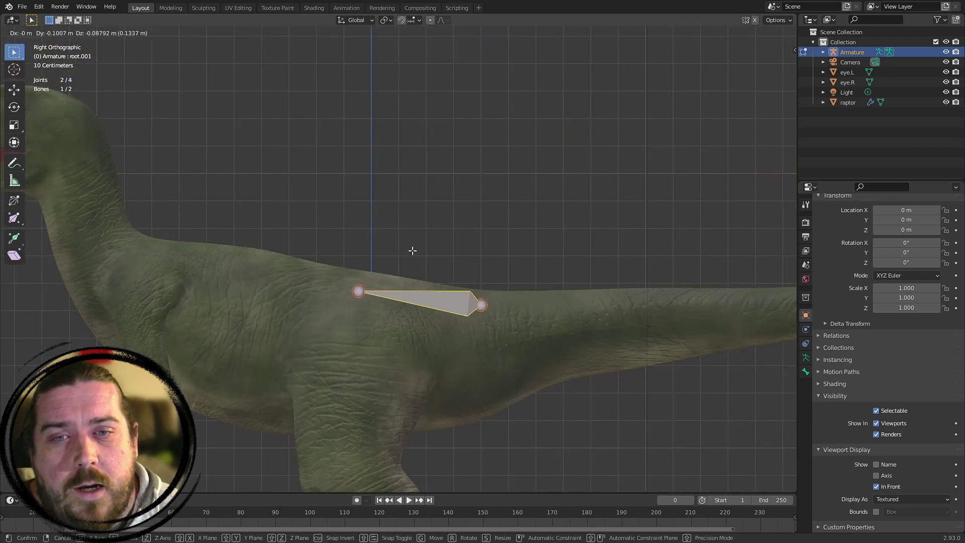
{"action": "left_click", "coordinate": [412, 251]}
Scale the hip bone up slightly and fine-tune its position along the raptor's upper back at the tail base
{"action": "key", "text": "s"}
{"action": "left_click", "coordinate": [615, 324]}
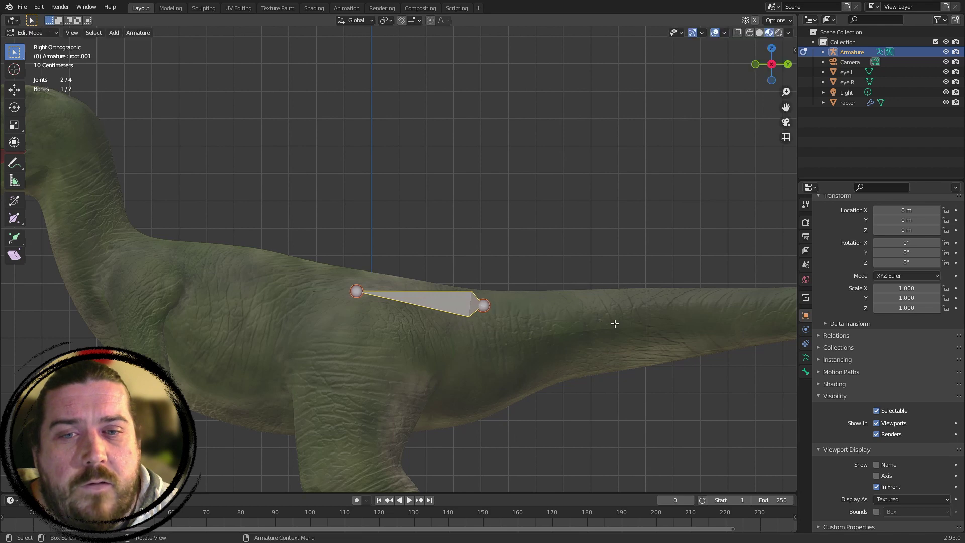
{"action": "middle_click_drag", "start_coordinate": [615, 324], "coordinate": [469, 273], "text": "shift"}
{"action": "key", "text": "g"}
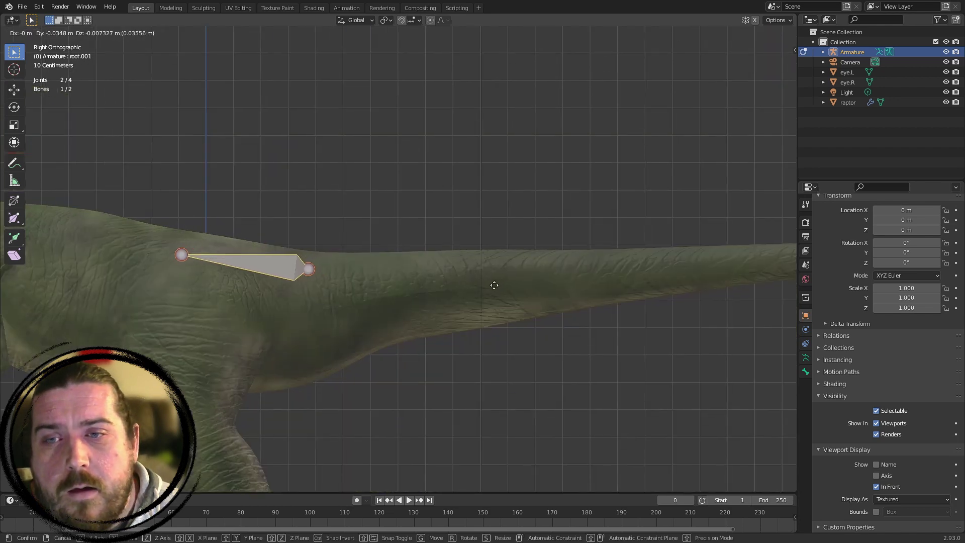
{"action": "left_click", "coordinate": [505, 282]}
{"action": "middle_click_drag", "start_coordinate": [180, 327], "coordinate": [356, 286], "text": "shift"}
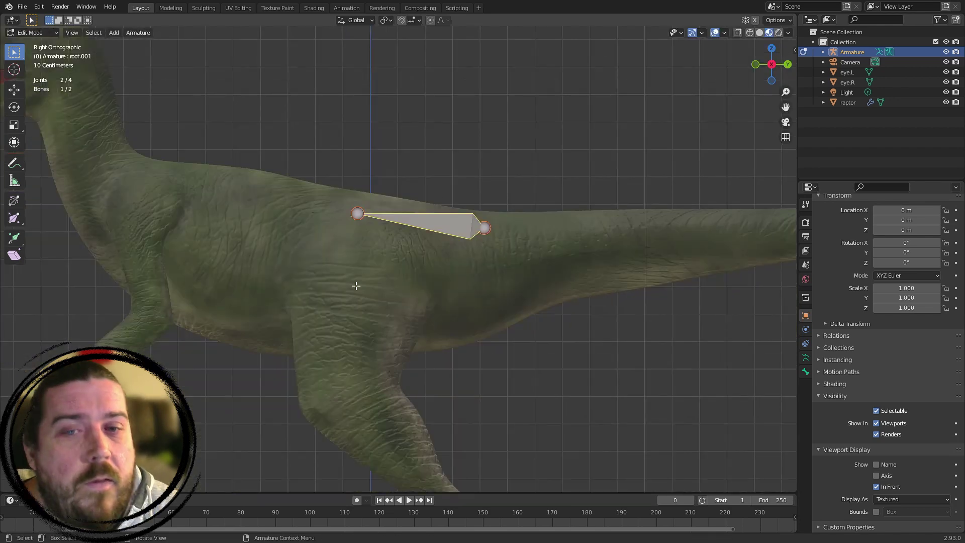
{"action": "middle_click_drag", "start_coordinate": [493, 254], "coordinate": [423, 273], "text": "shift"}
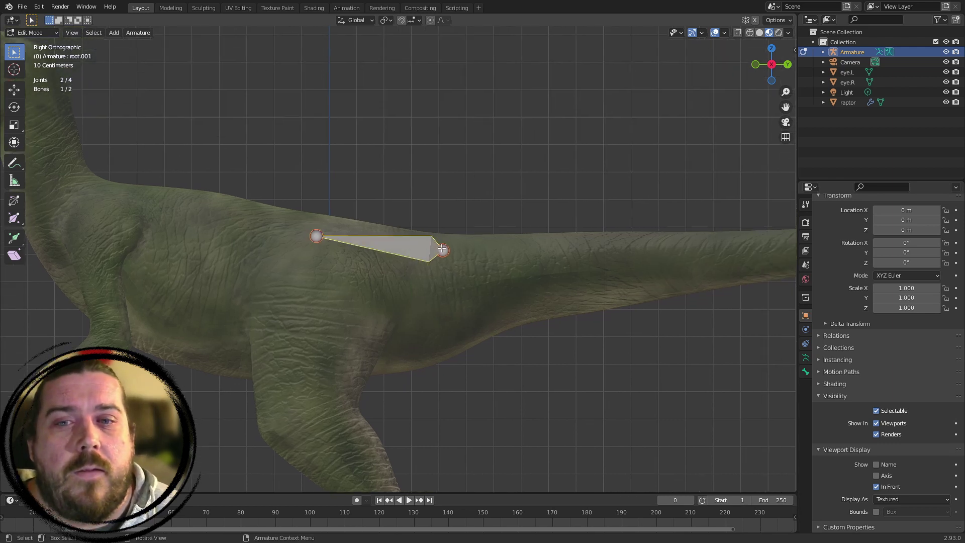
Extrude a single tail bone about 3.12 m long from the hip bone's rear joint to the tip of the tail
{"action": "scroll", "coordinate": [297, 231], "scroll_direction": "down", "scroll_amount": 5}
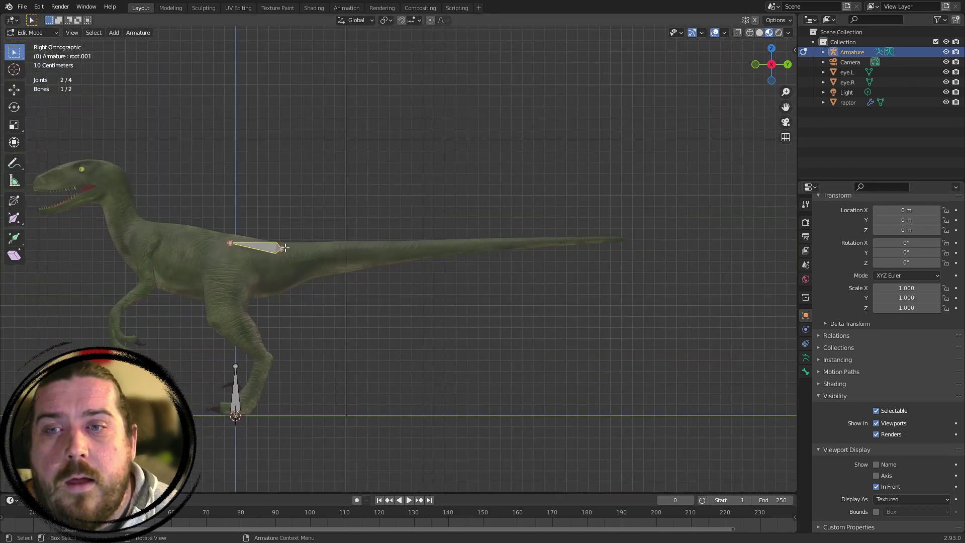
{"action": "left_click", "coordinate": [284, 248]}
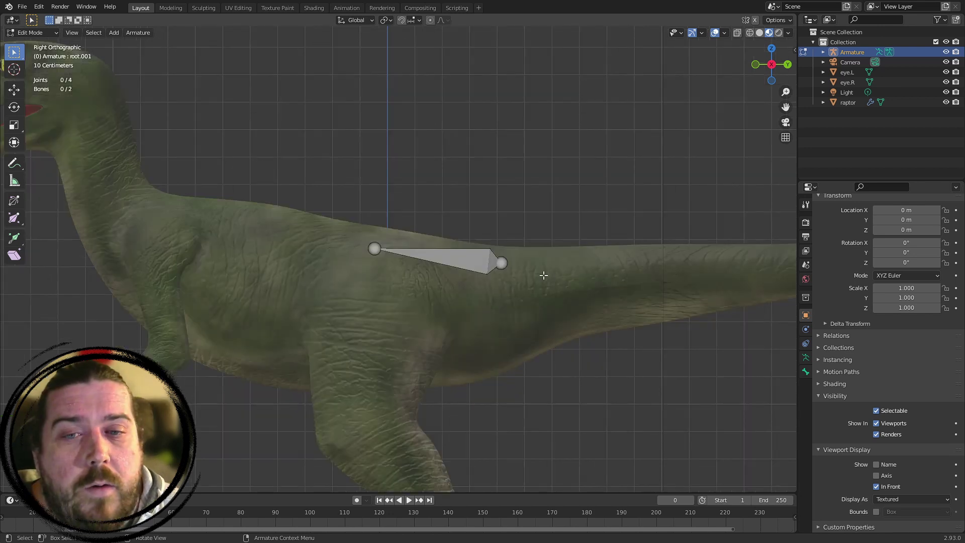
{"action": "left_click", "coordinate": [501, 262]}
{"action": "middle_click_drag", "start_coordinate": [581, 264], "coordinate": [472, 304], "text": "shift"}
{"action": "scroll", "coordinate": [472, 304], "scroll_direction": "down", "scroll_amount": 3}
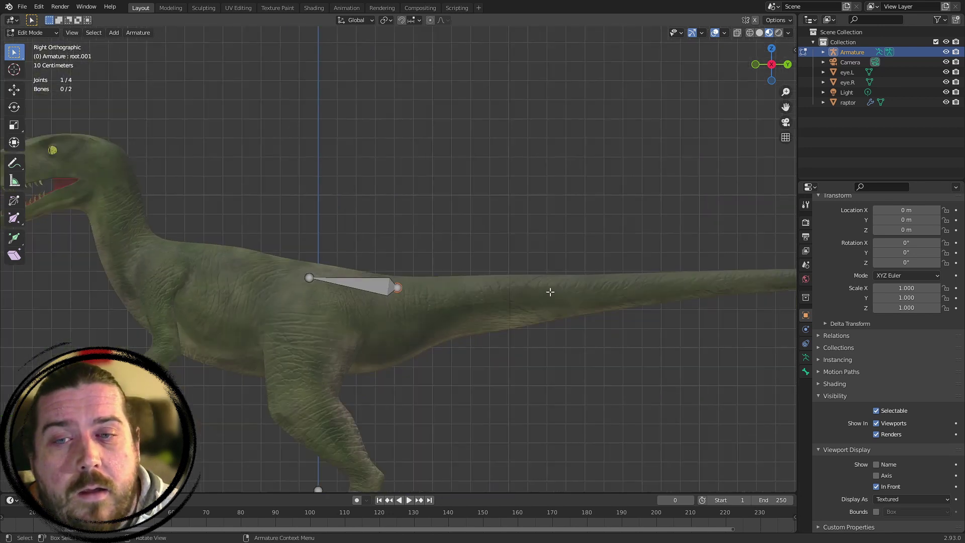
{"action": "middle_click_drag", "start_coordinate": [523, 336], "coordinate": [307, 288], "text": "shift"}
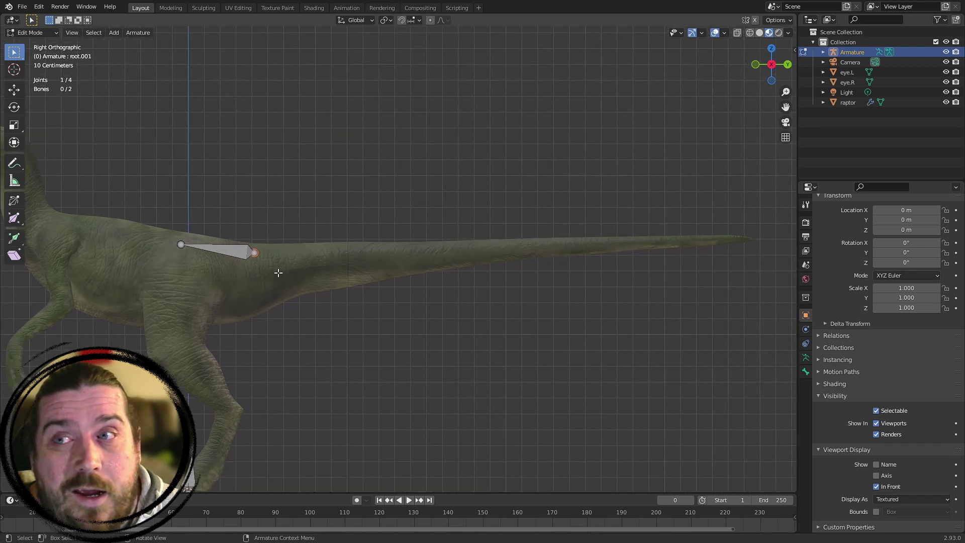
{"action": "key", "text": "e"}
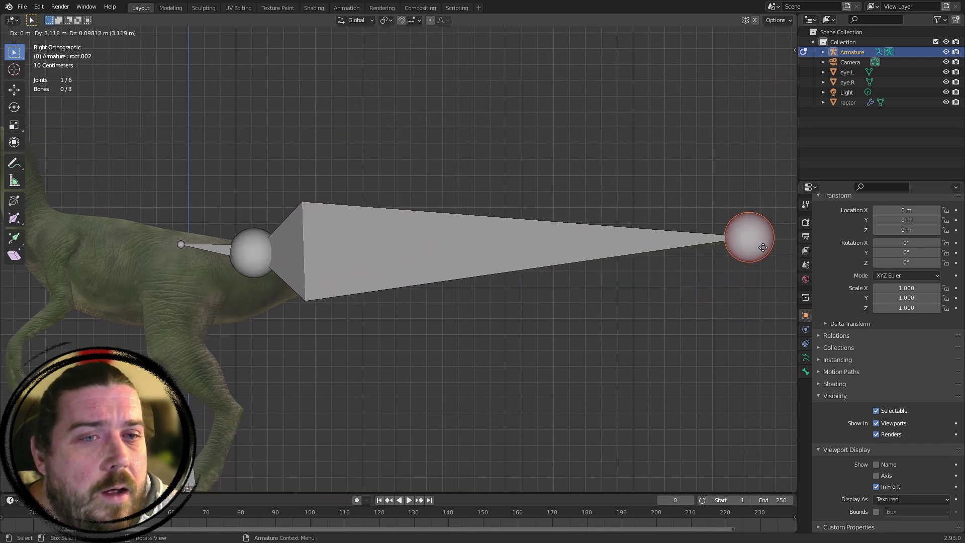
{"action": "left_click", "coordinate": [750, 237]}
Centre the tail bone's end joint inside the tail tip using the wireframe display, then set the viewport shading to Solid
{"action": "key", "text": "alt+z"}
{"action": "scroll", "coordinate": [571, 323], "scroll_direction": "up", "scroll_amount": 7}
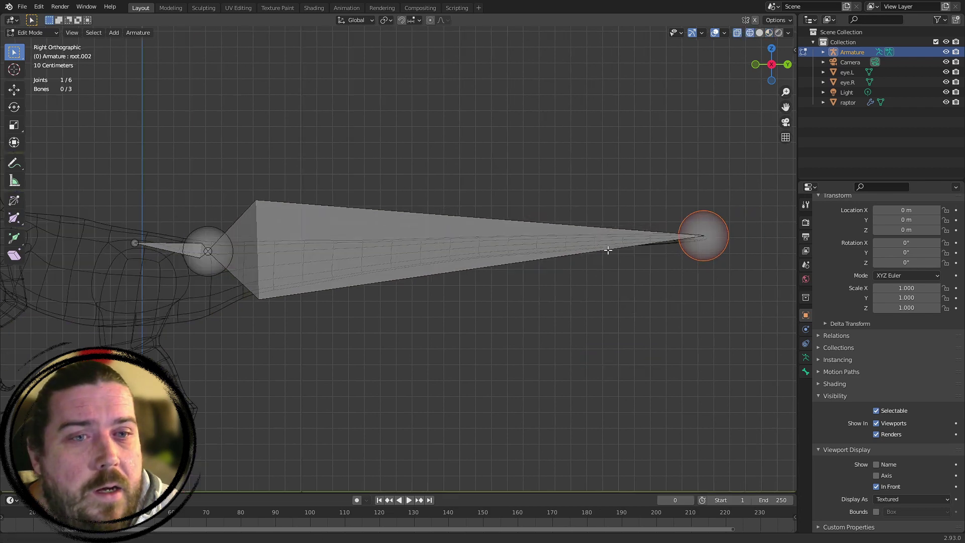
{"action": "key", "text": "g"}
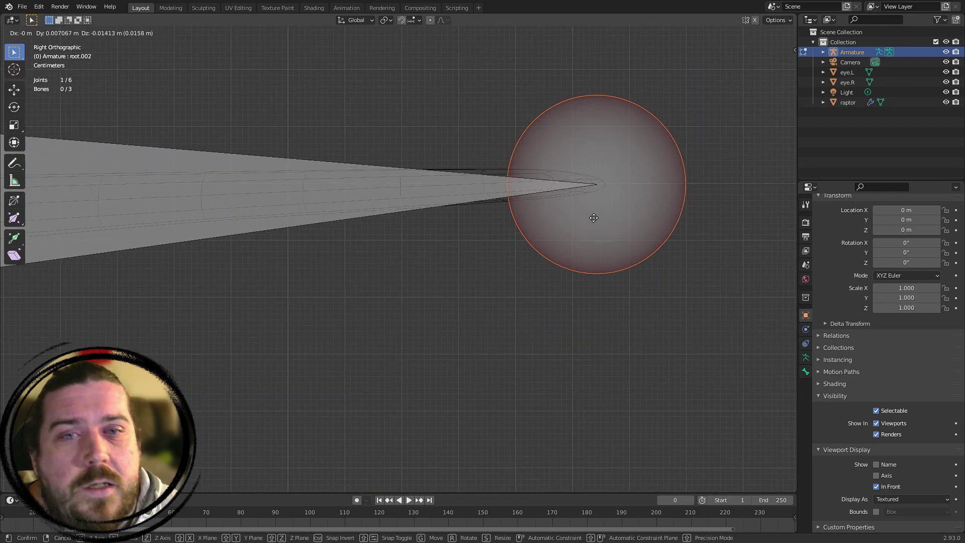
{"action": "left_click", "coordinate": [592, 216]}
{"action": "key", "text": "z"}
{"action": "left_click", "coordinate": [601, 252]}
{"action": "scroll", "coordinate": [601, 254], "scroll_direction": "down", "scroll_amount": 5}
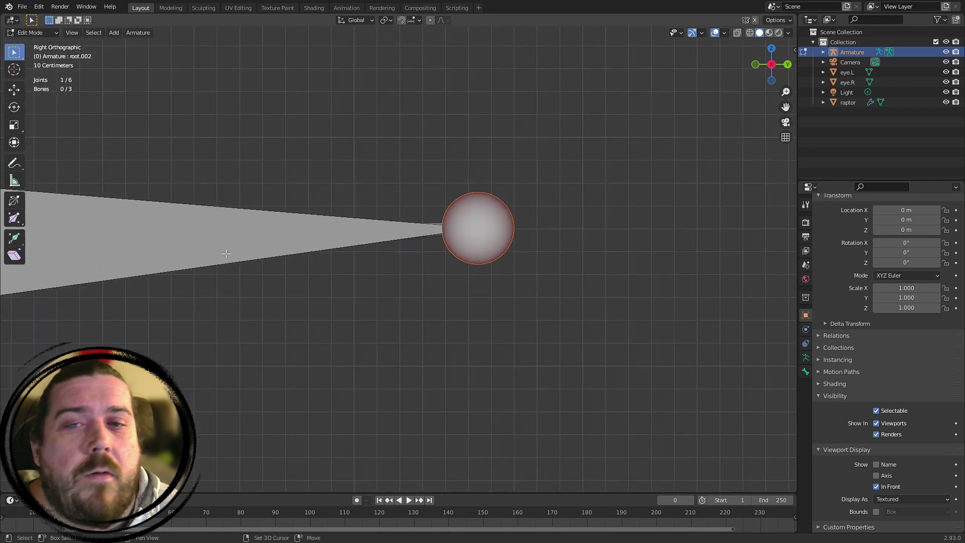
Subdivide the long tail bone three times in succession into eight equal tail bones
{"action": "middle_click_drag", "start_coordinate": [247, 202], "coordinate": [619, 188], "text": "shift"}
{"action": "left_click", "coordinate": [440, 198]}
{"action": "scroll", "coordinate": [440, 199], "scroll_direction": "down", "scroll_amount": 5}
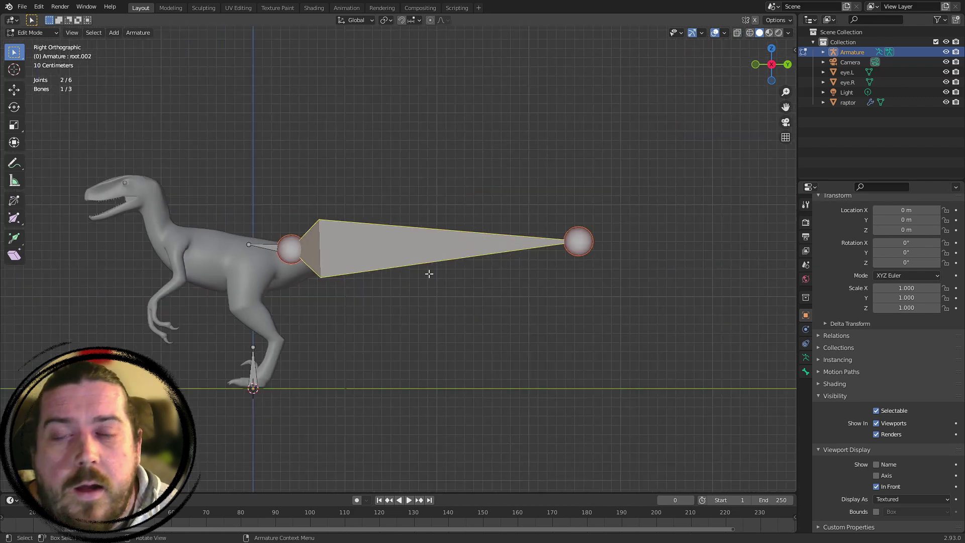
{"action": "right_click", "coordinate": [380, 240]}
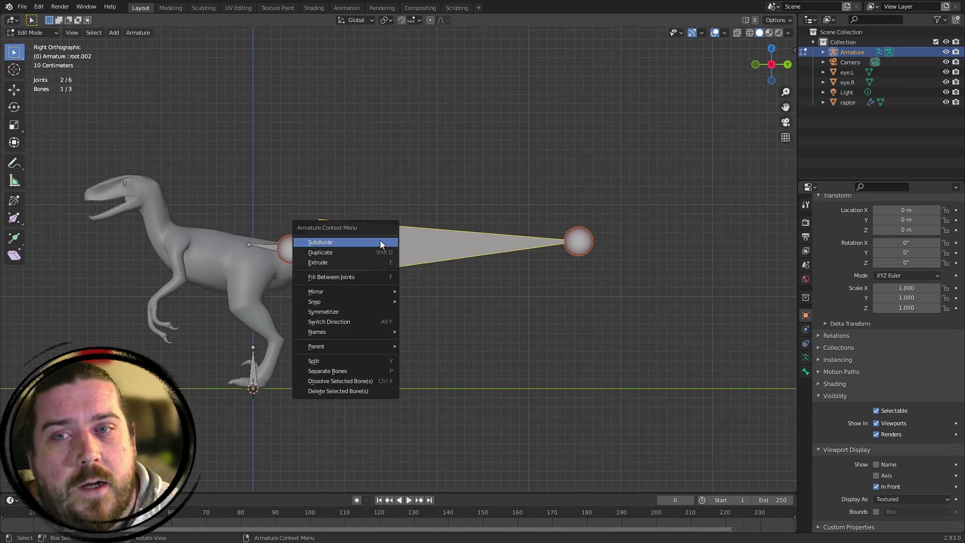
{"action": "left_click", "coordinate": [380, 241]}
{"action": "right_click", "coordinate": [491, 194]}
{"action": "left_click", "coordinate": [492, 194]}
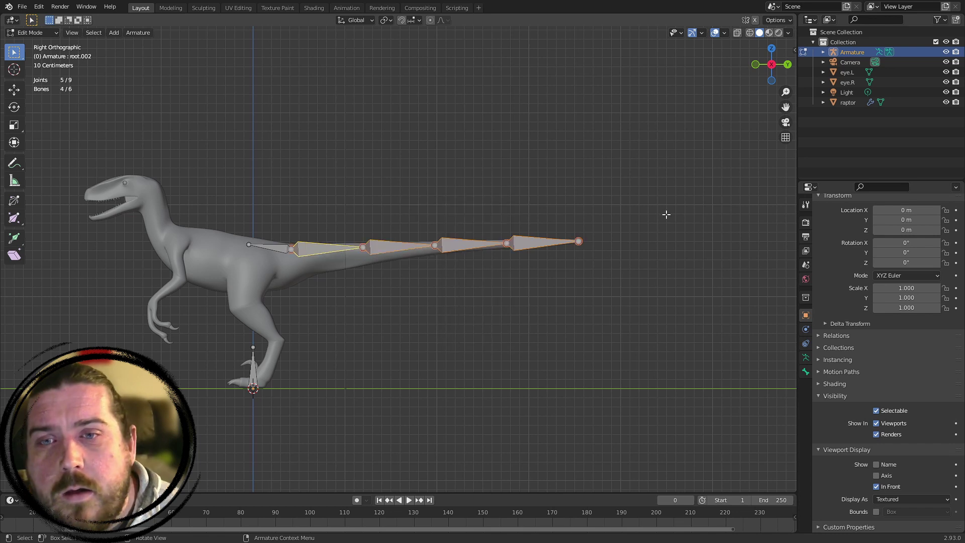
{"action": "right_click", "coordinate": [550, 198]}
{"action": "left_click", "coordinate": [553, 199]}
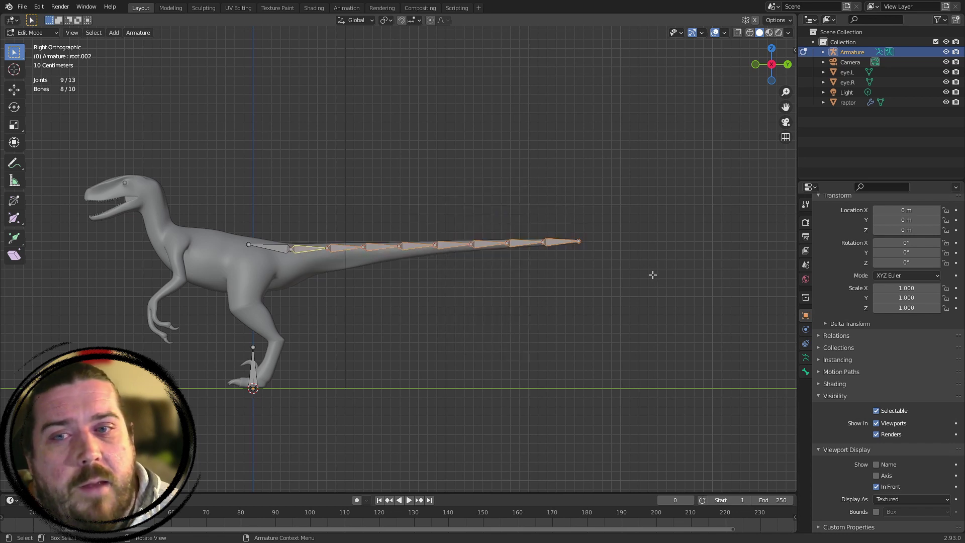
Deselect the tail chain and select the joint at the hip bone's front end in the right side view
{"action": "left_click", "coordinate": [437, 292]}
{"action": "middle_click_drag", "start_coordinate": [438, 291], "coordinate": [484, 300]}
{"action": "key", "text": "KP_1"}
{"action": "key", "text": "KP_3"}
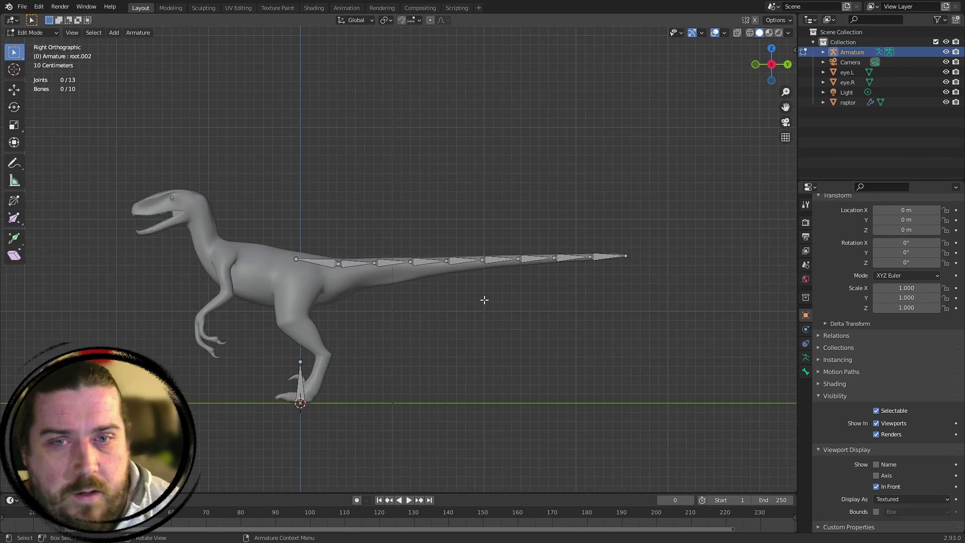
{"action": "scroll", "coordinate": [412, 219], "scroll_direction": "up", "scroll_amount": 3}
{"action": "middle_click_drag", "start_coordinate": [306, 253], "coordinate": [588, 250], "text": "shift"}
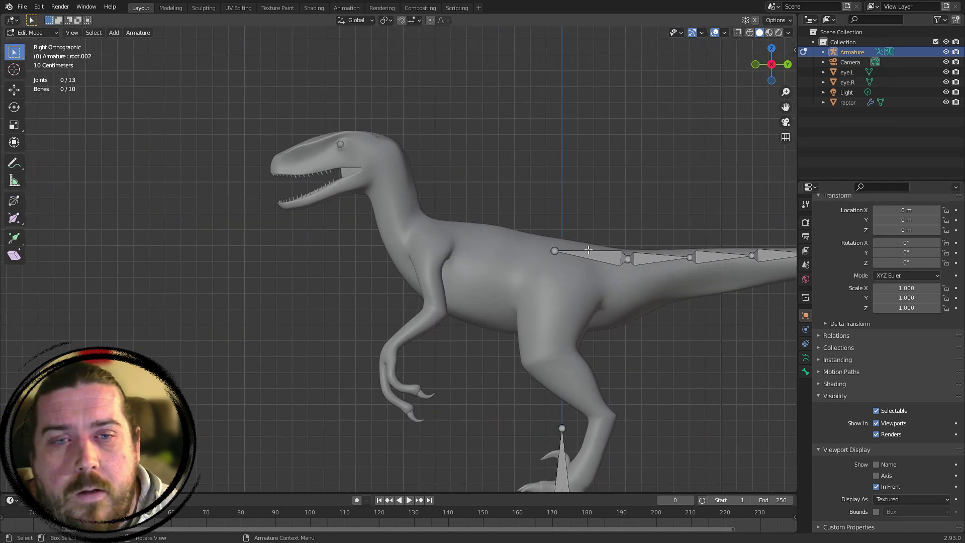
{"action": "left_click", "coordinate": [569, 250]}
{"action": "left_click", "coordinate": [559, 250]}
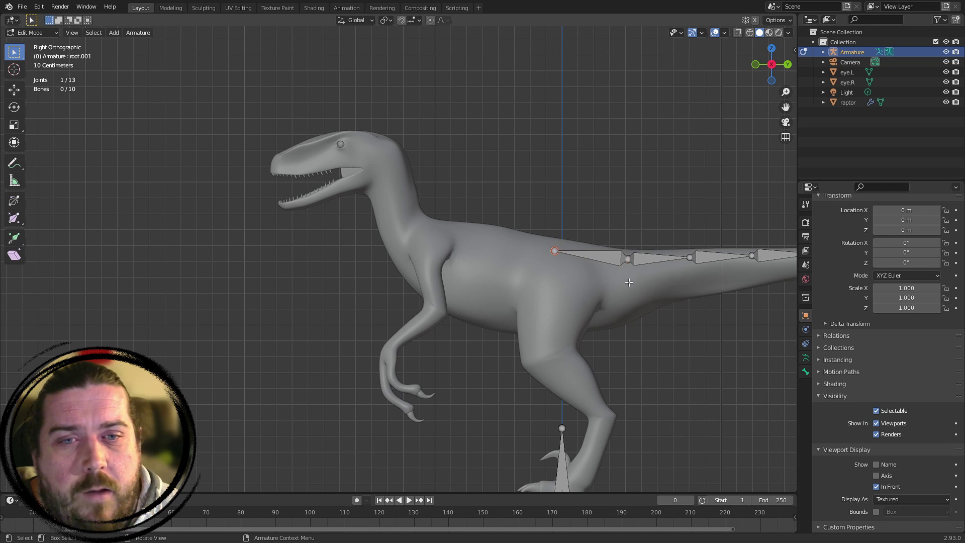
{"action": "key", "text": "e"}
{"action": "right_click", "coordinate": [561, 267]}
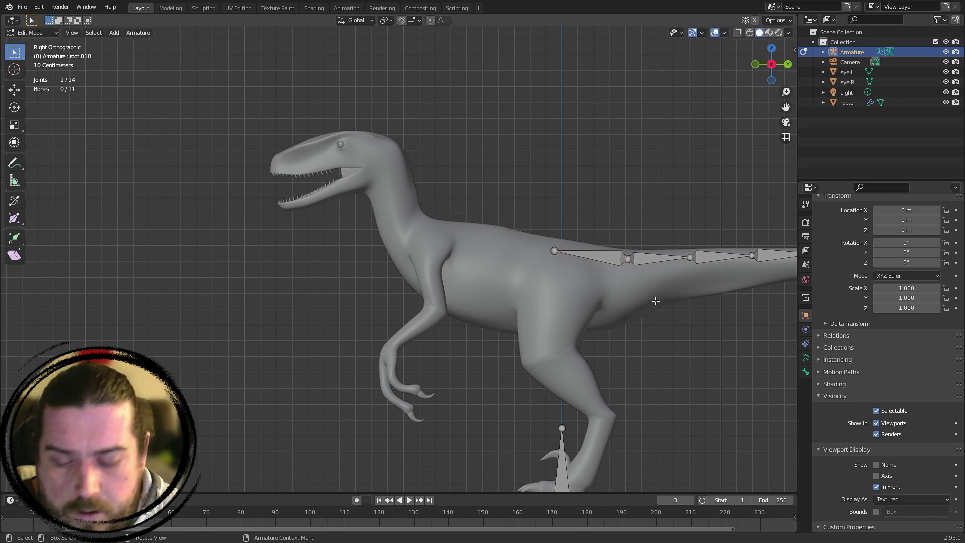
{"action": "key", "text": "ctrl+z"}
Stretch the hip bone forward to the base of the neck and subdivide it twice into four spine bones
{"action": "key", "text": "g"}
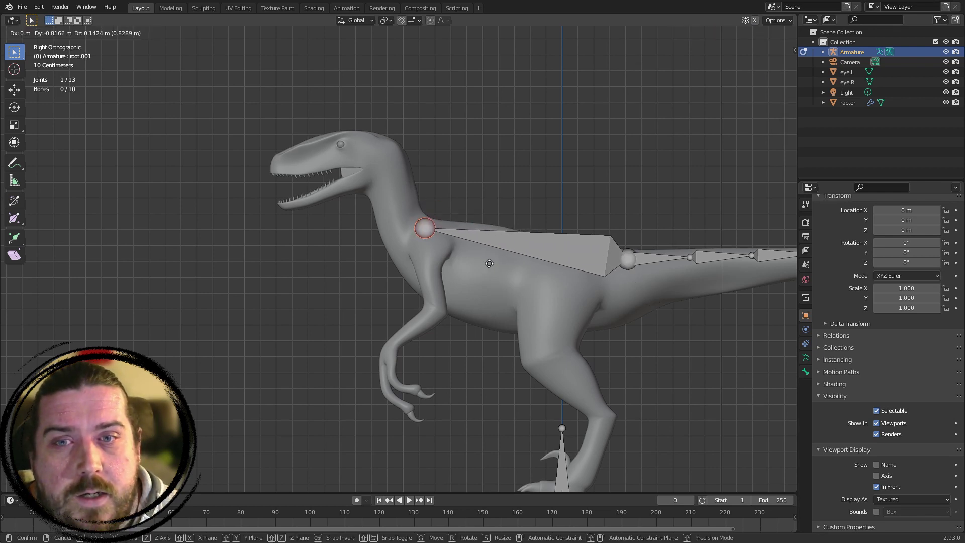
{"action": "left_click", "coordinate": [487, 263]}
{"action": "left_click", "coordinate": [570, 247]}
{"action": "right_click", "coordinate": [564, 260]}
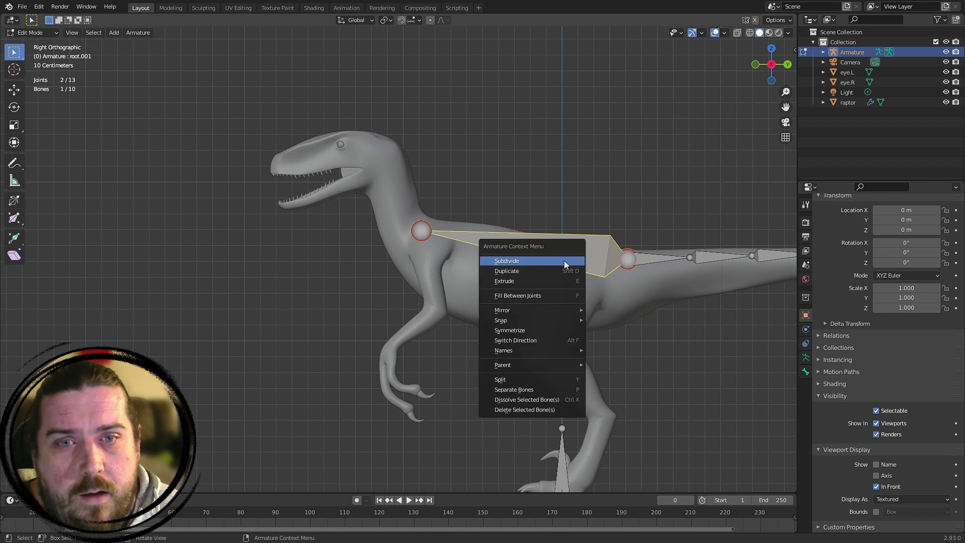
{"action": "left_click", "coordinate": [563, 260]}
{"action": "right_click", "coordinate": [594, 260]}
{"action": "left_click", "coordinate": [594, 260]}
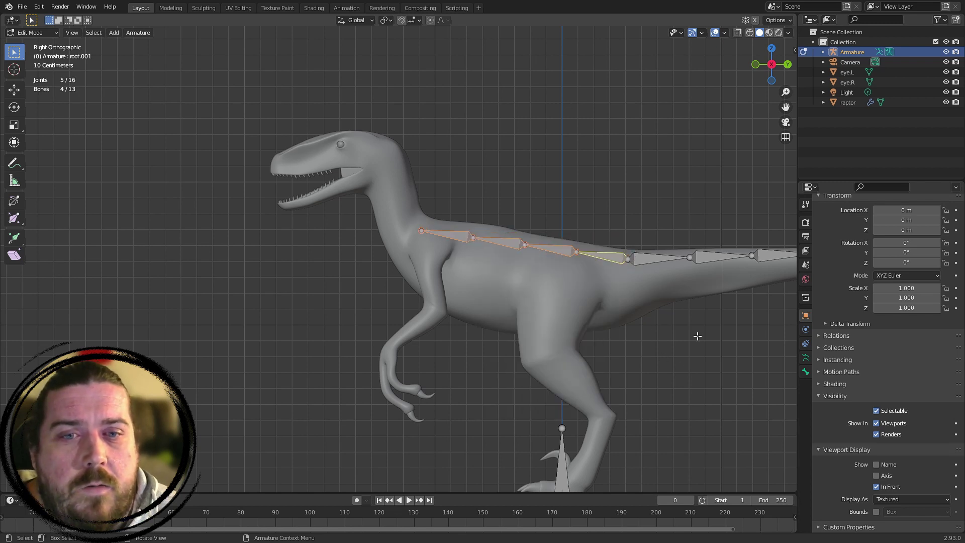
Rotate the spine bone directly in front of the rearmost one slightly so it follows the slope of the back
{"action": "middle_click_drag", "start_coordinate": [608, 266], "coordinate": [486, 242], "text": "shift"}
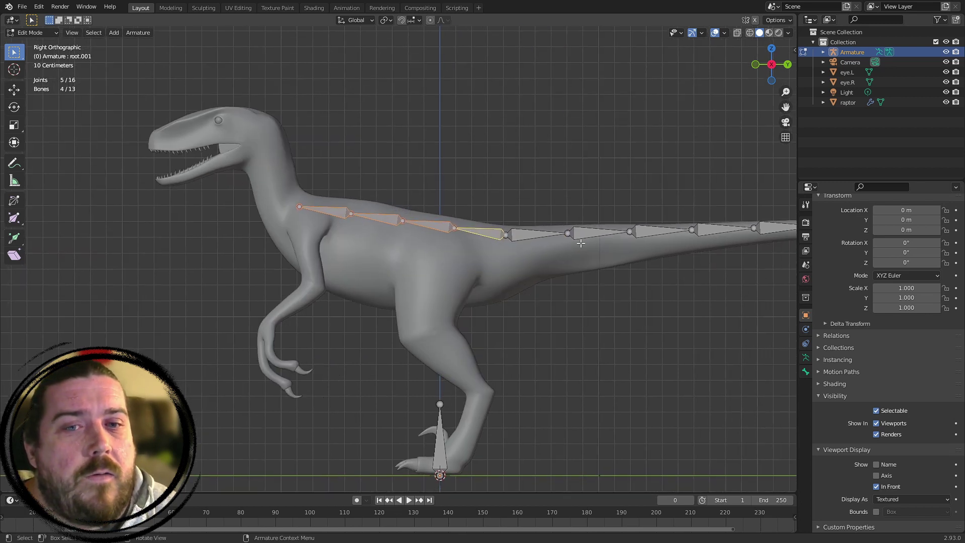
{"action": "scroll", "coordinate": [581, 243], "scroll_direction": "down", "scroll_amount": 3}
{"action": "scroll", "coordinate": [439, 215], "scroll_direction": "up", "scroll_amount": 3}
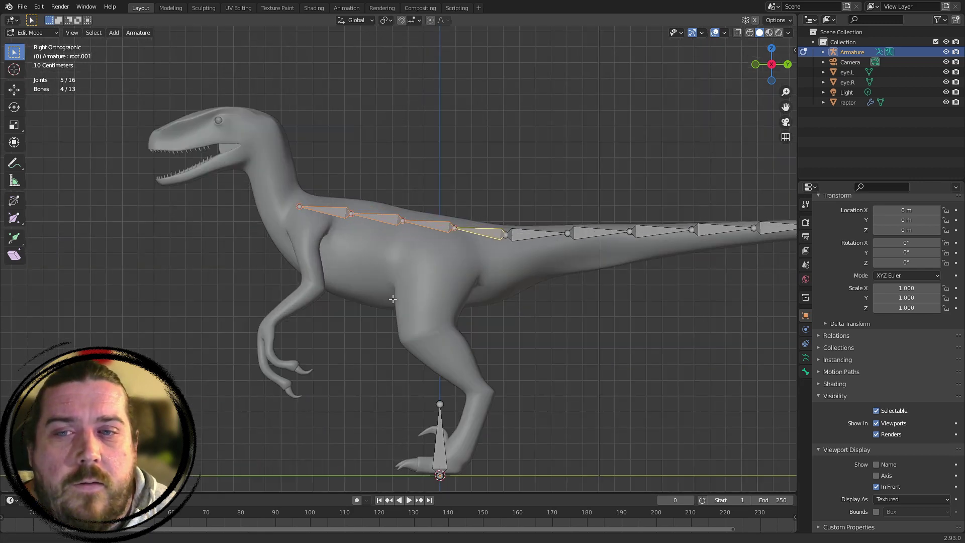
{"action": "middle_click_drag", "start_coordinate": [392, 290], "coordinate": [517, 353], "text": "shift"}
{"action": "middle_click_drag", "start_coordinate": [515, 274], "coordinate": [440, 244], "text": "shift"}
{"action": "scroll", "coordinate": [439, 244], "scroll_direction": "up", "scroll_amount": 4}
{"action": "left_click", "coordinate": [345, 233]}
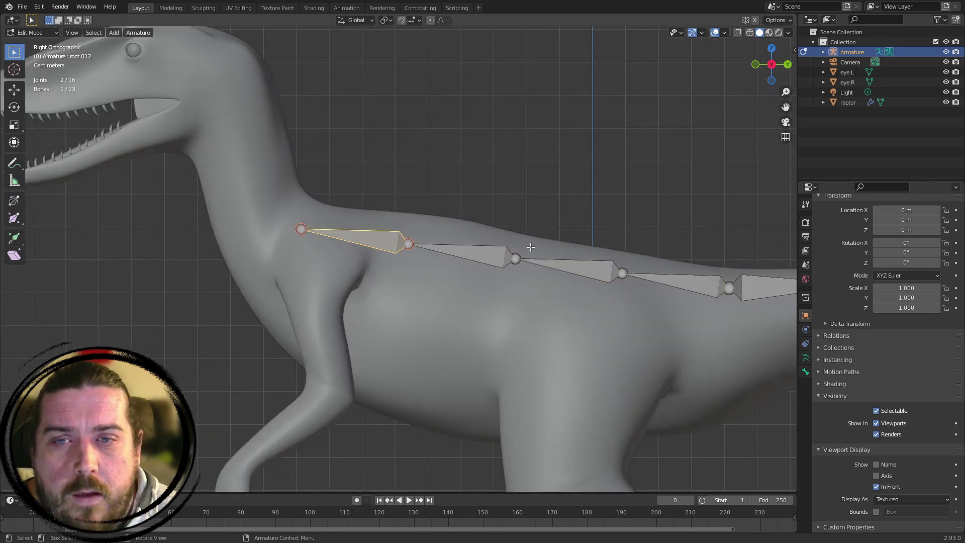
{"action": "left_click", "coordinate": [593, 268]}
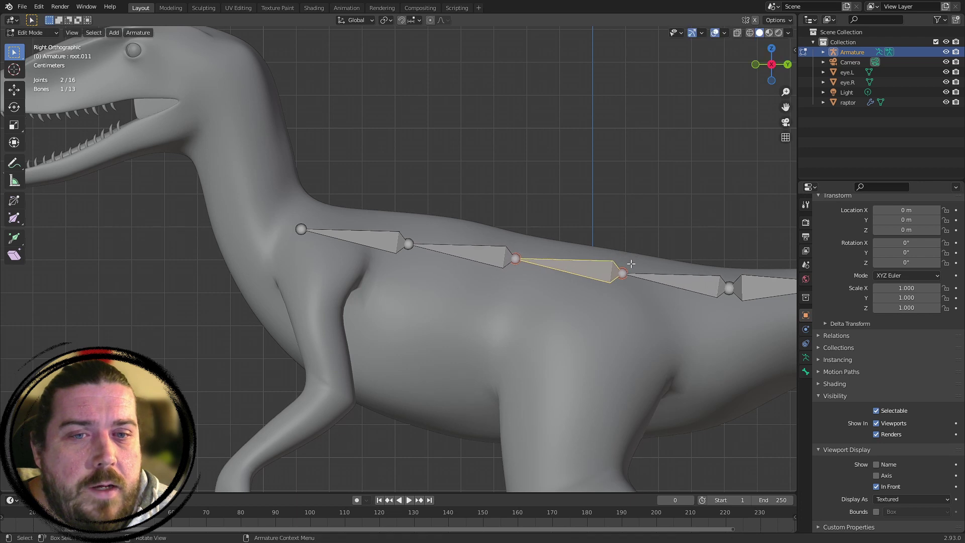
{"action": "key", "text": "r"}
{"action": "left_click", "coordinate": [645, 275]}
Raise the two foremost spine joints so the front bone follows the back's contour up to the neck base
{"action": "left_click", "coordinate": [436, 249]}
{"action": "left_click", "coordinate": [408, 245]}
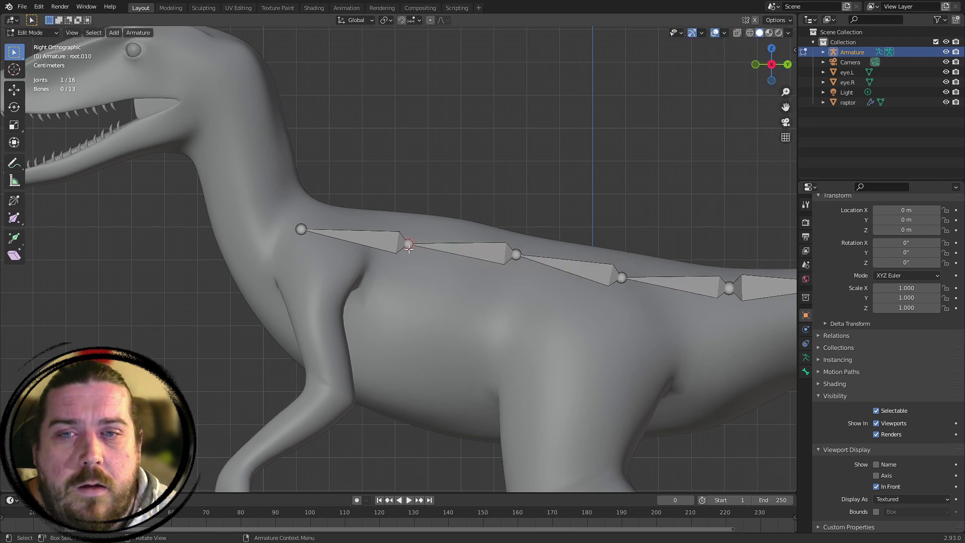
{"action": "left_click_drag", "start_coordinate": [408, 245], "coordinate": [407, 232]}
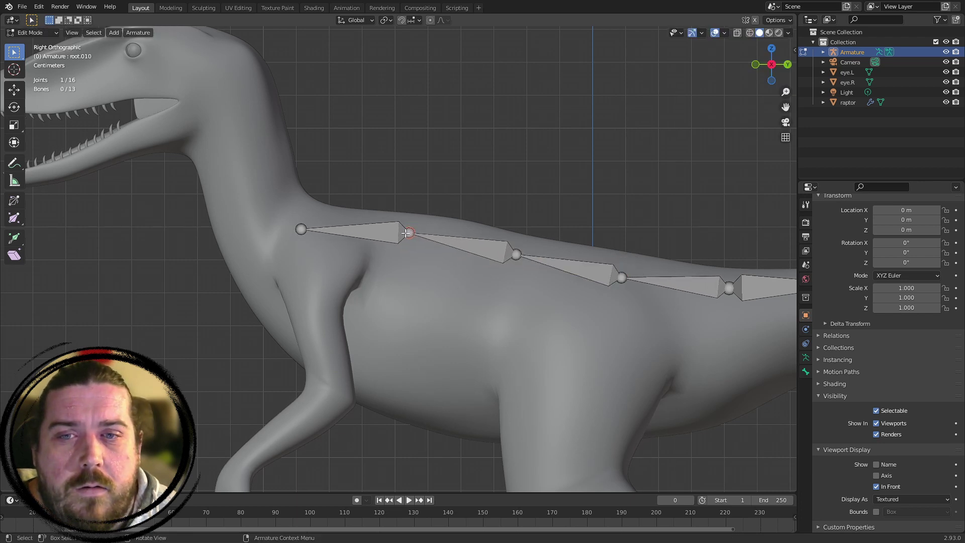
{"action": "left_click", "coordinate": [302, 226]}
{"action": "key", "text": "g"}
{"action": "left_click", "coordinate": [323, 222]}
{"action": "key", "text": "g"}
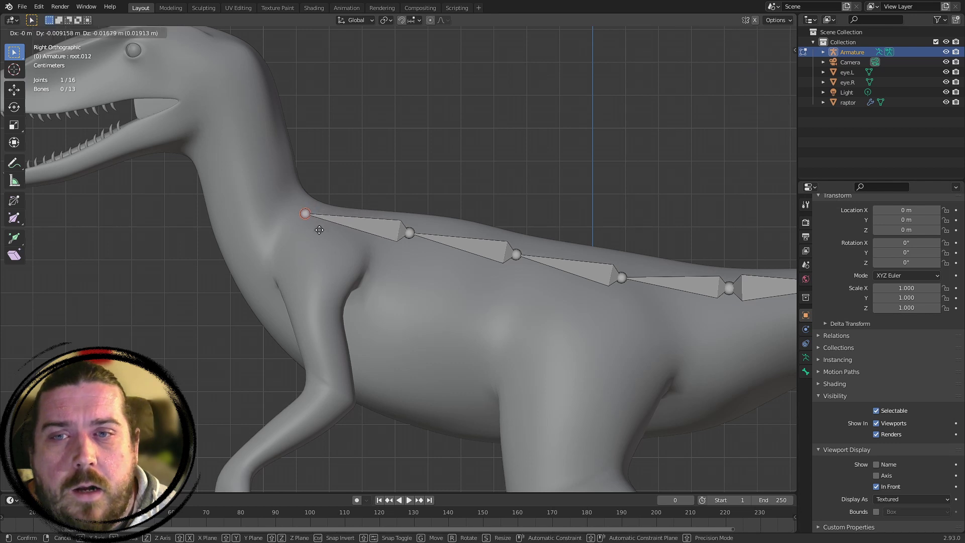
{"action": "left_click", "coordinate": [320, 228]}
Lower the second joint from the neck by about 0.01 m to smooth the spine chain's curve
{"action": "left_click", "coordinate": [413, 236]}
{"action": "left_click", "coordinate": [410, 236]}
{"action": "left_click", "coordinate": [409, 236]}
{"action": "key", "text": "g"}
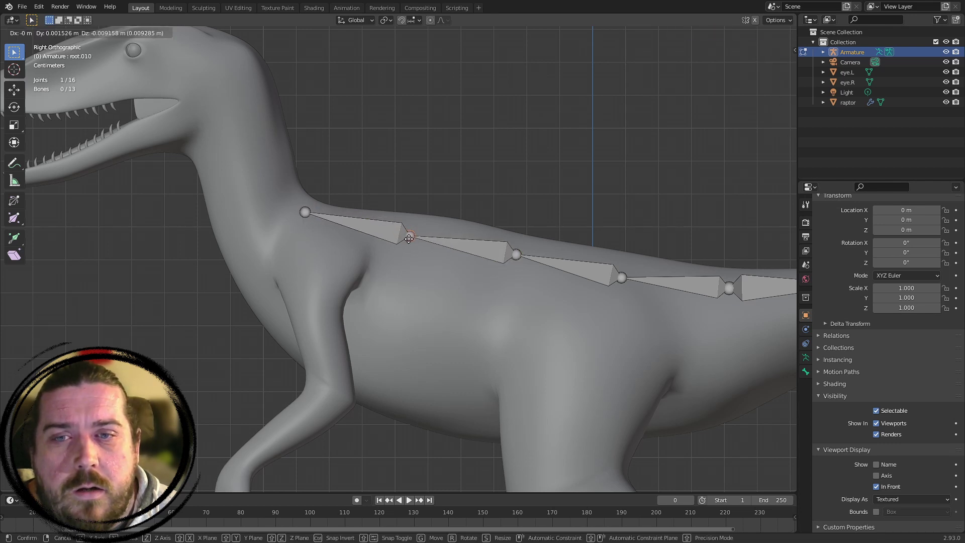
{"action": "left_click_drag", "start_coordinate": [409, 239], "coordinate": [409, 239]}
{"action": "scroll", "coordinate": [635, 282], "scroll_direction": "down", "scroll_amount": 4}
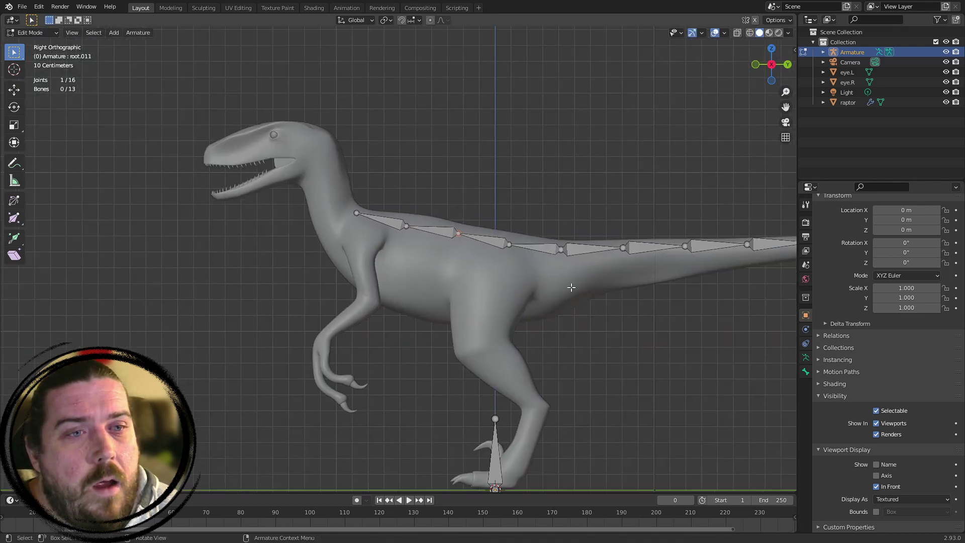
Rename the rearmost body bone, directly in front of the tail chain, as hips
{"action": "left_click", "coordinate": [550, 254]}
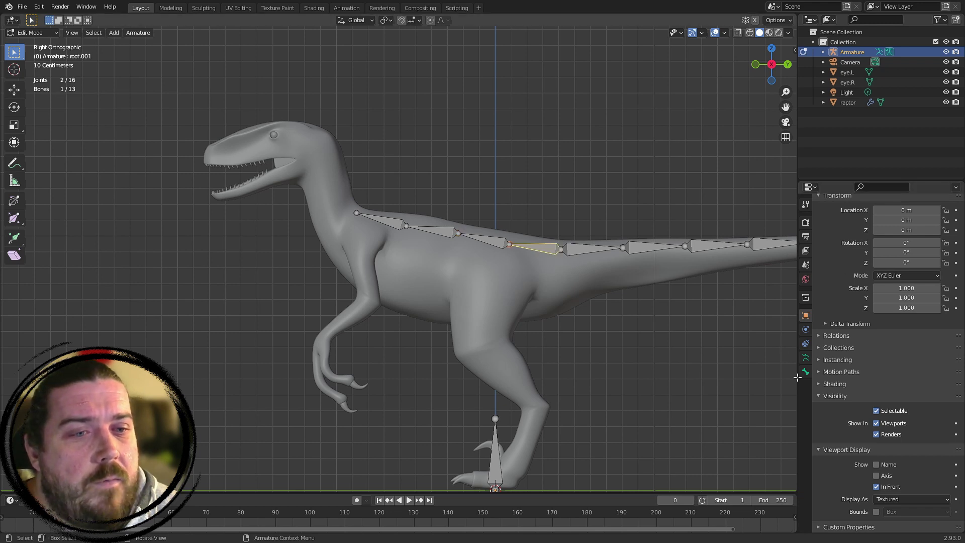
{"action": "left_click", "coordinate": [805, 371]}
{"action": "left_click", "coordinate": [900, 222]}
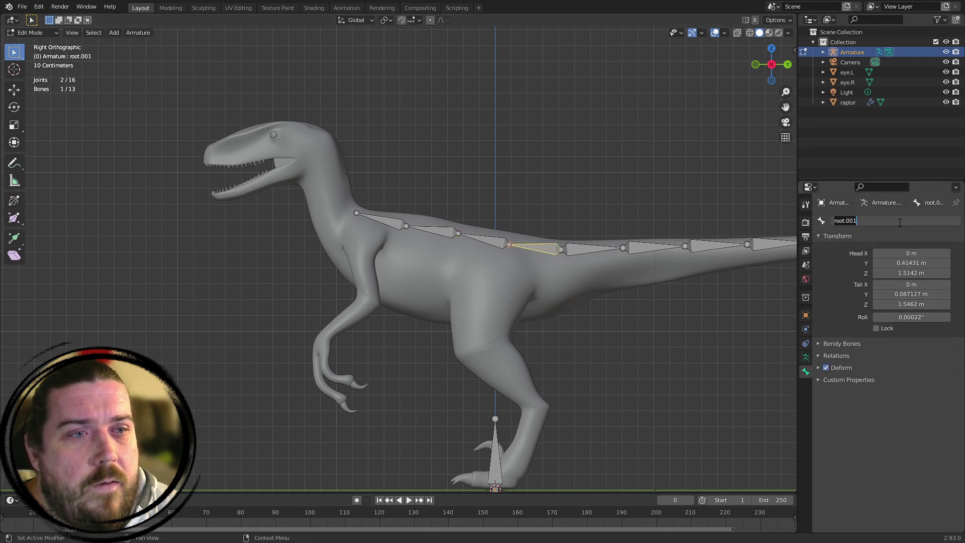
{"action": "type", "text": "hips"}
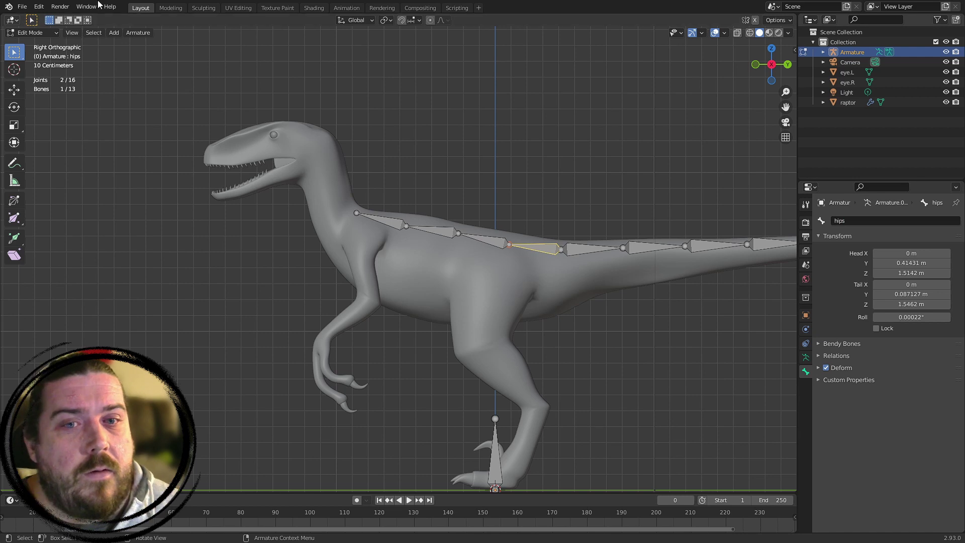
Rename the next two bones forward of the hips as spine and spine.001
{"action": "left_click", "coordinate": [493, 252]}
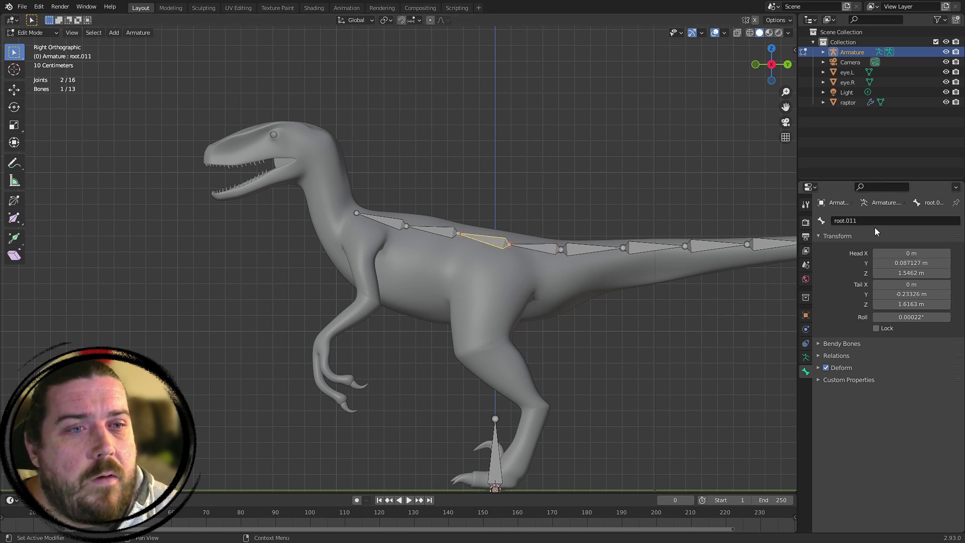
{"action": "left_click", "coordinate": [890, 222]}
{"action": "type", "text": "spine"}
{"action": "key", "text": "Return"}
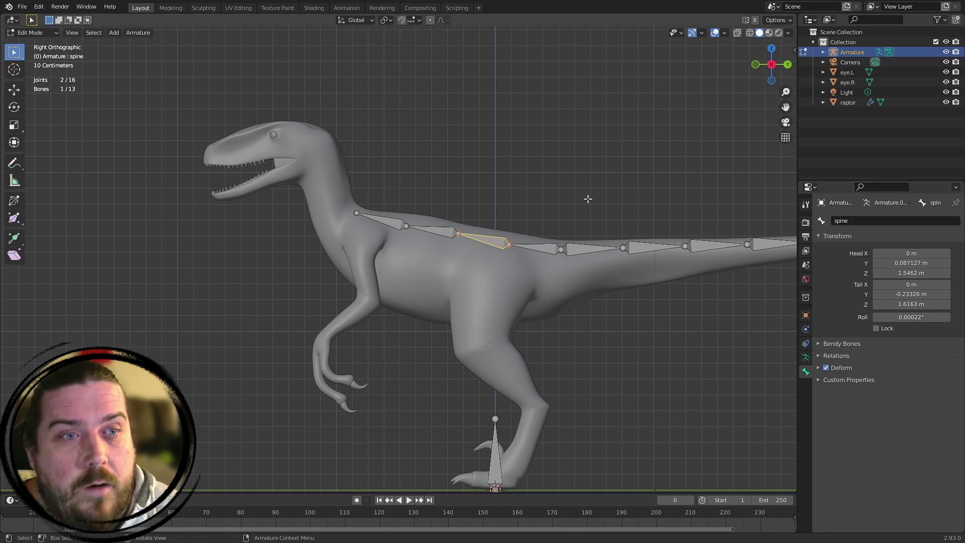
{"action": "left_click", "coordinate": [453, 230]}
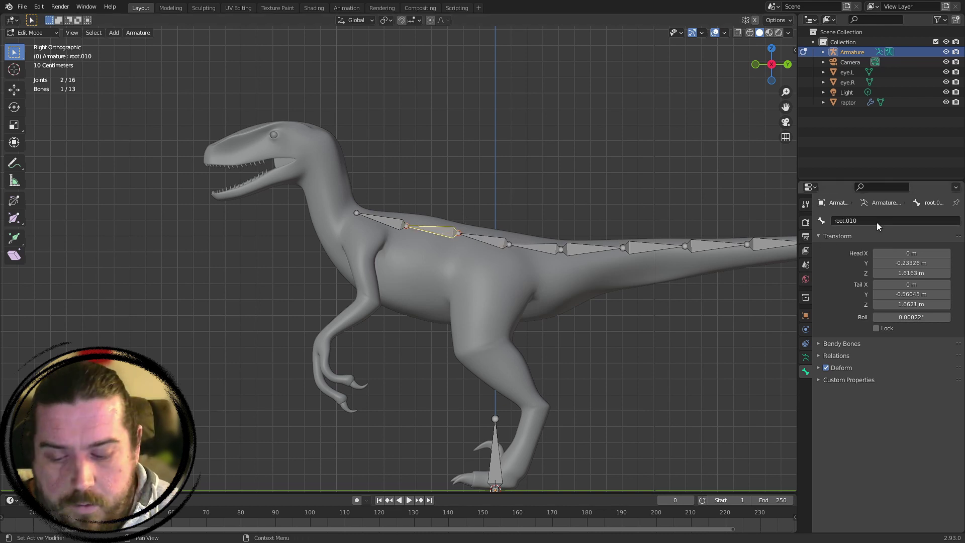
{"action": "type", "text": "spine.001"}
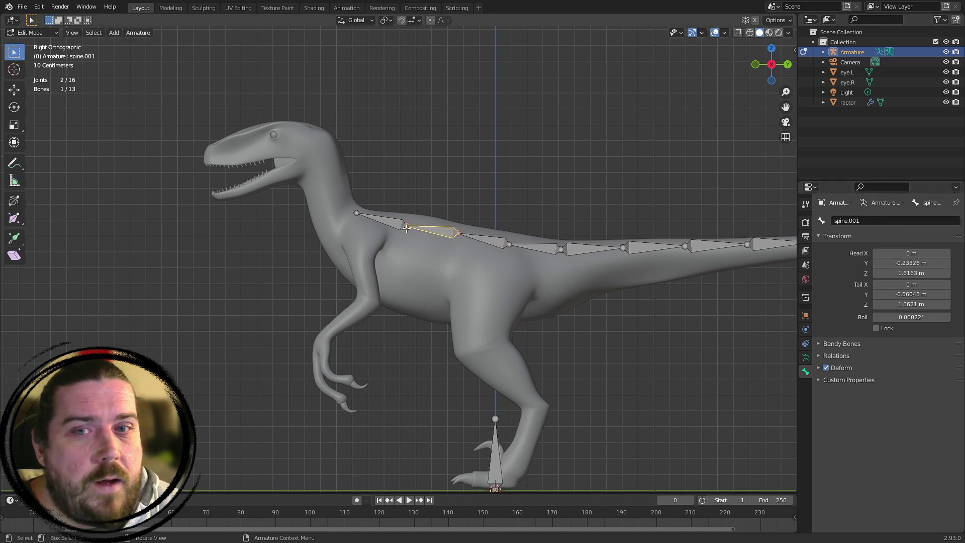
Rename the foremost spine bone at the neck base as spine.002
{"action": "left_click", "coordinate": [384, 221]}
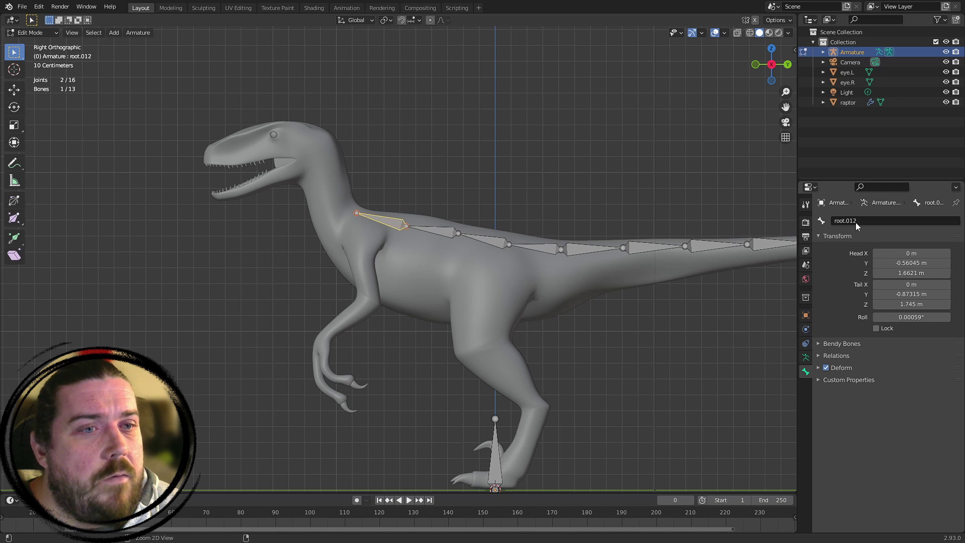
{"action": "key", "text": "ctrl+v"}
{"action": "left_click", "coordinate": [448, 237]}
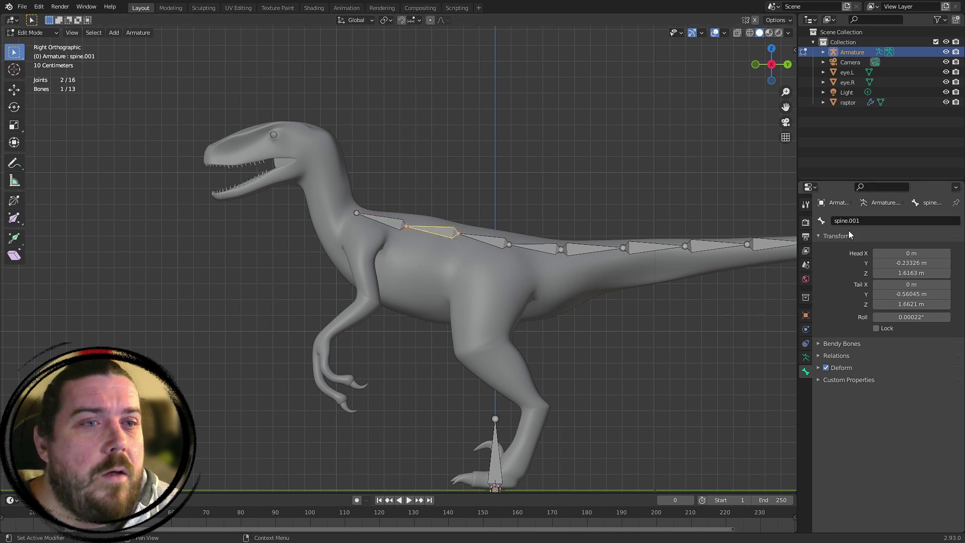
{"action": "left_click", "coordinate": [397, 226]}
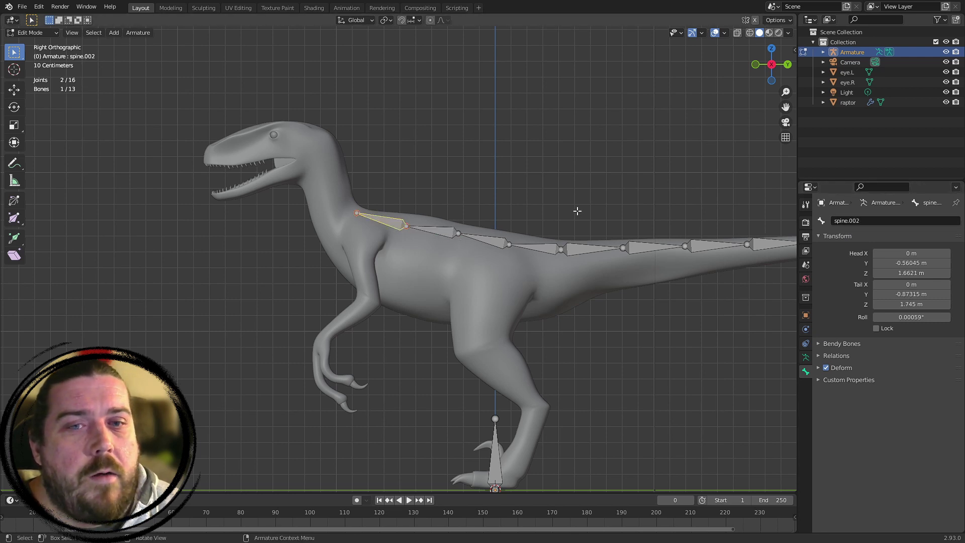
Rename the first tail bone directly behind the hips as tail
{"action": "middle_click_drag", "start_coordinate": [603, 245], "coordinate": [353, 258], "text": "shift"}
{"action": "left_click", "coordinate": [354, 258]}
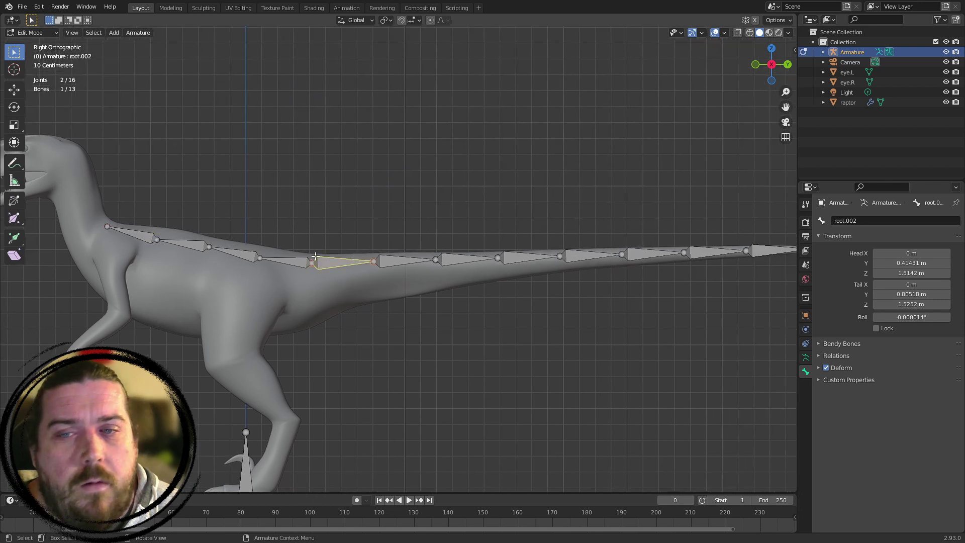
{"action": "left_click", "coordinate": [932, 223]}
{"action": "type", "text": "t"}
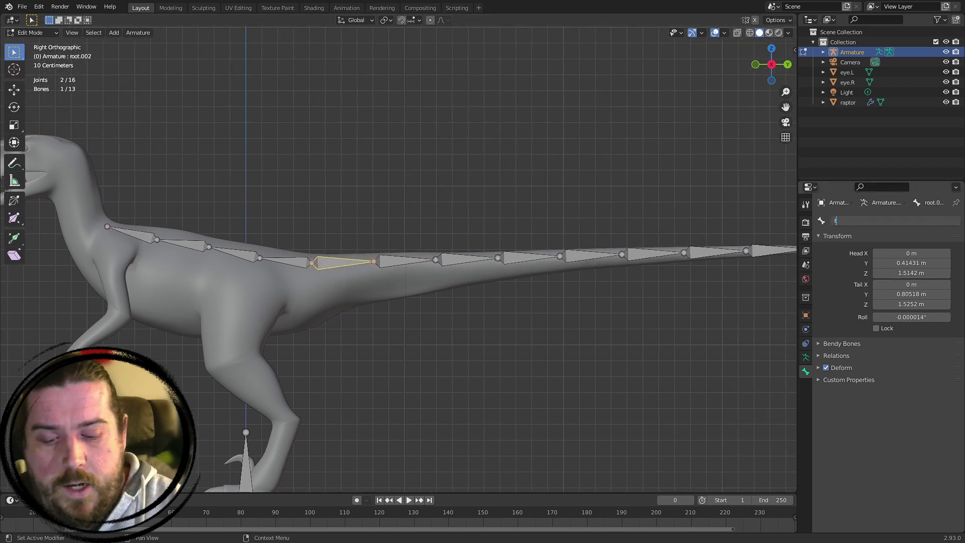
{"action": "type", "text": "ail"}
{"action": "key", "text": "Return"}
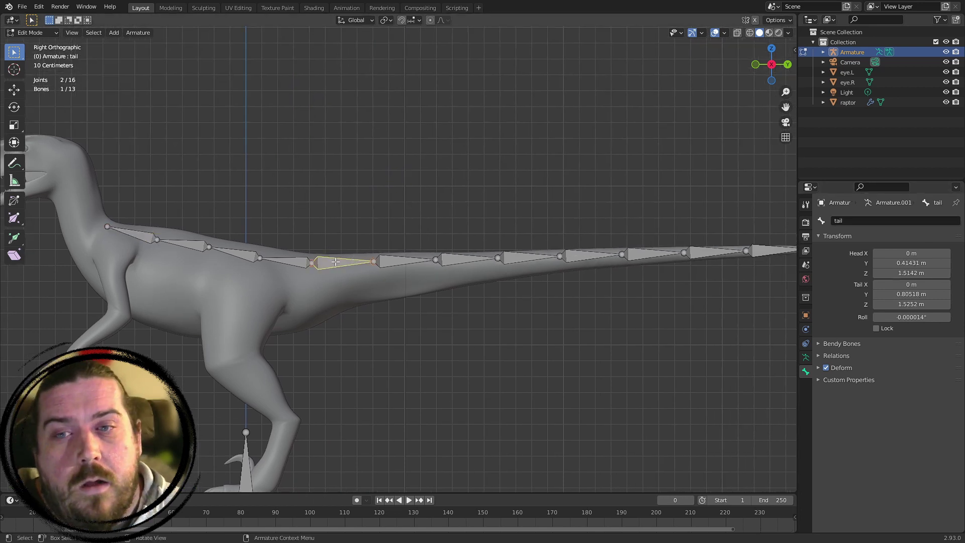
Rename the remaining tail bones in order toward the tip as tail.001 through tail.007
{"action": "left_click", "coordinate": [404, 260]}
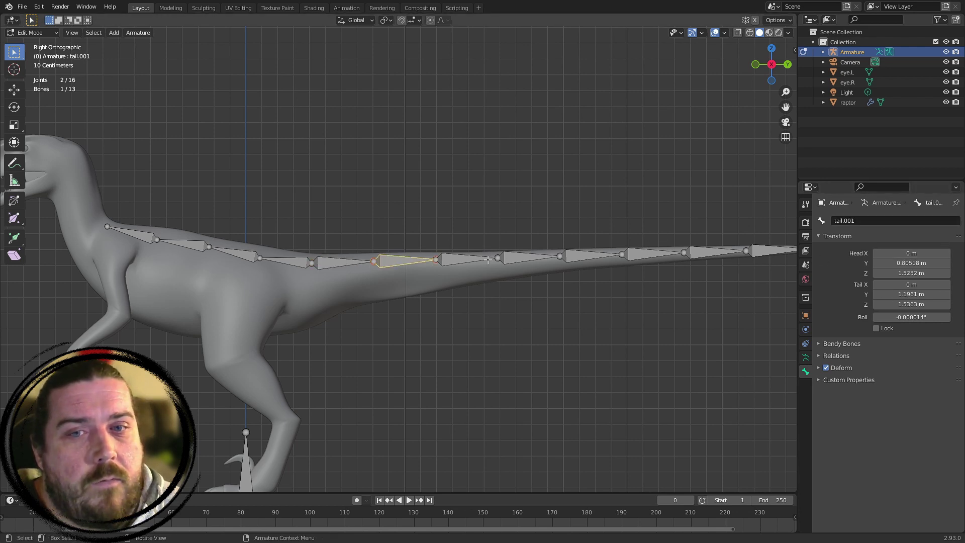
{"action": "left_click", "coordinate": [465, 259]}
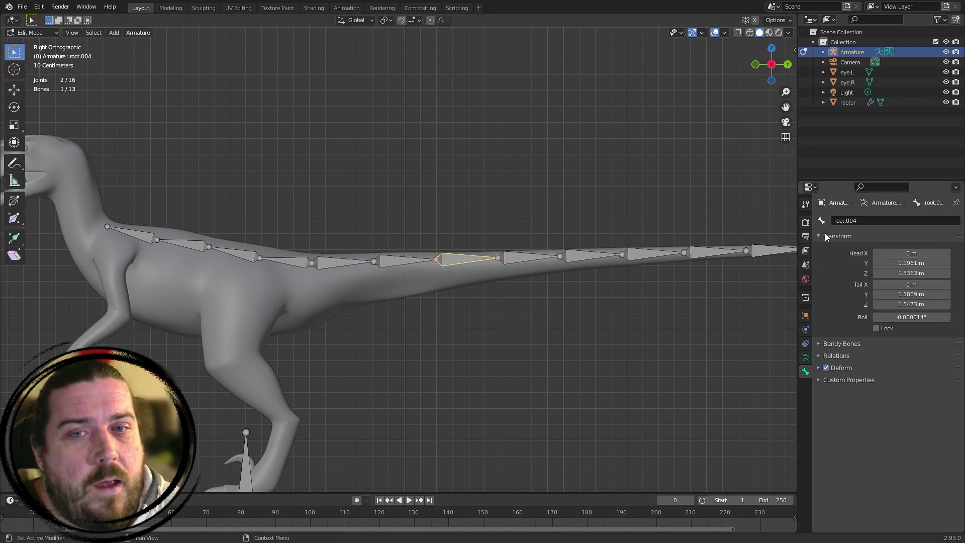
{"action": "left_click", "coordinate": [519, 259]}
{"action": "left_click", "coordinate": [590, 255]}
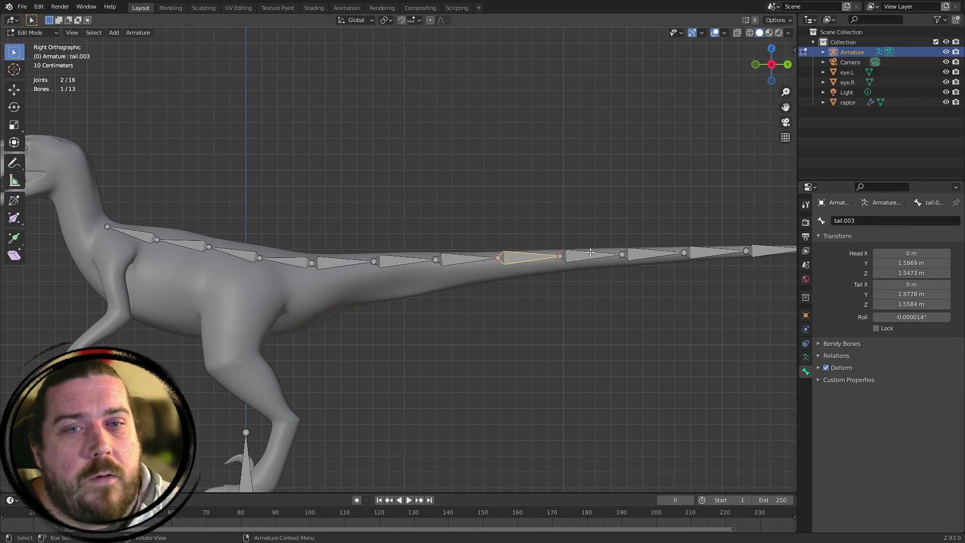
{"action": "left_click", "coordinate": [649, 253]}
{"action": "left_click", "coordinate": [717, 251]}
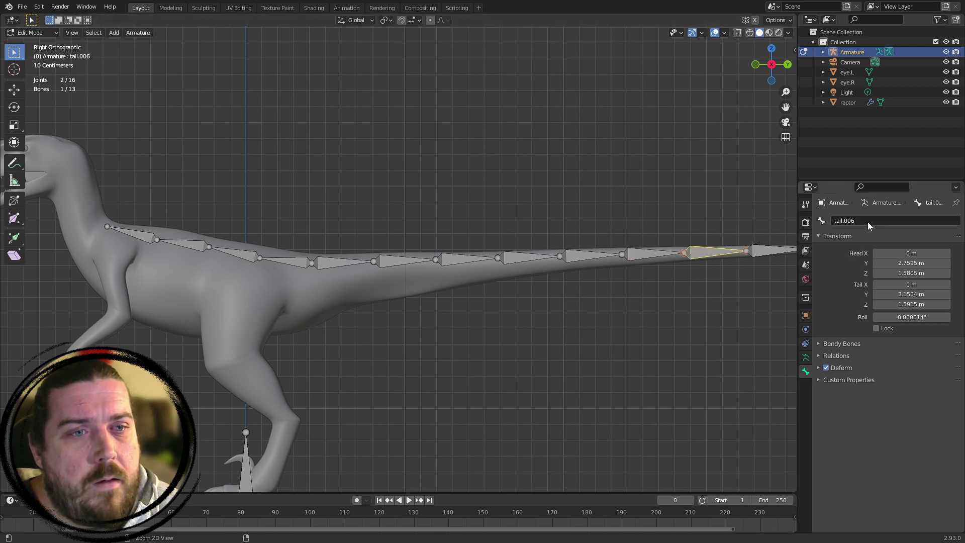
{"action": "left_click", "coordinate": [772, 250]}
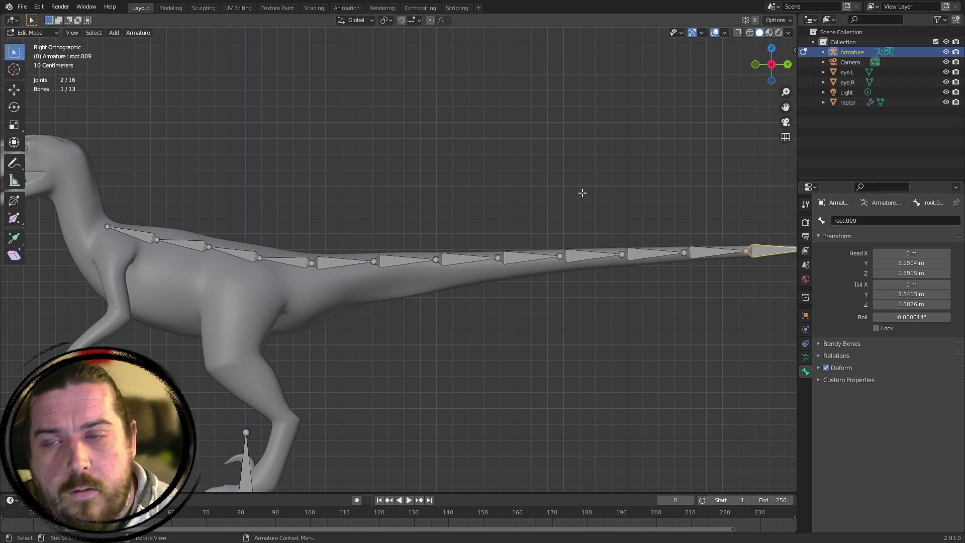
{"action": "middle_click_drag", "start_coordinate": [582, 192], "coordinate": [396, 210], "text": "shift"}
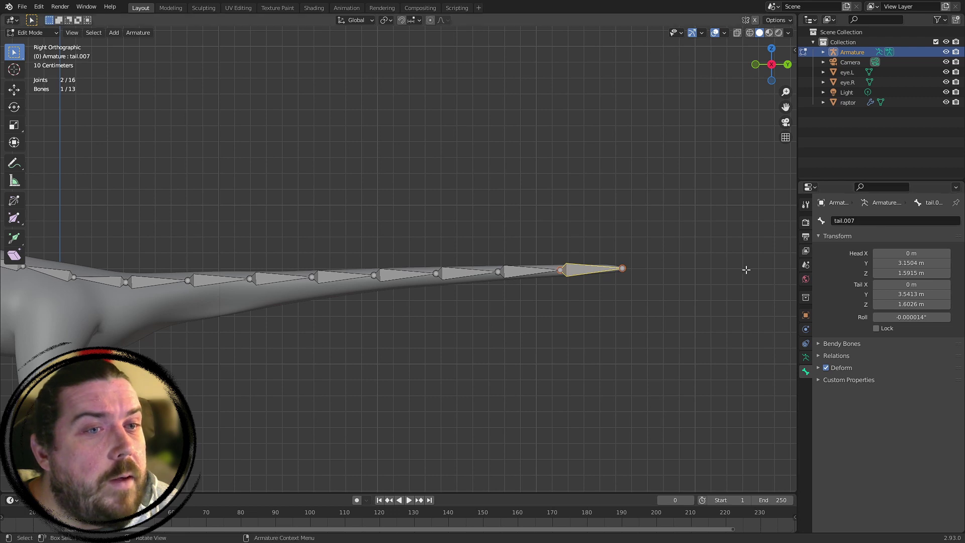
{"action": "left_click", "coordinate": [737, 271]}
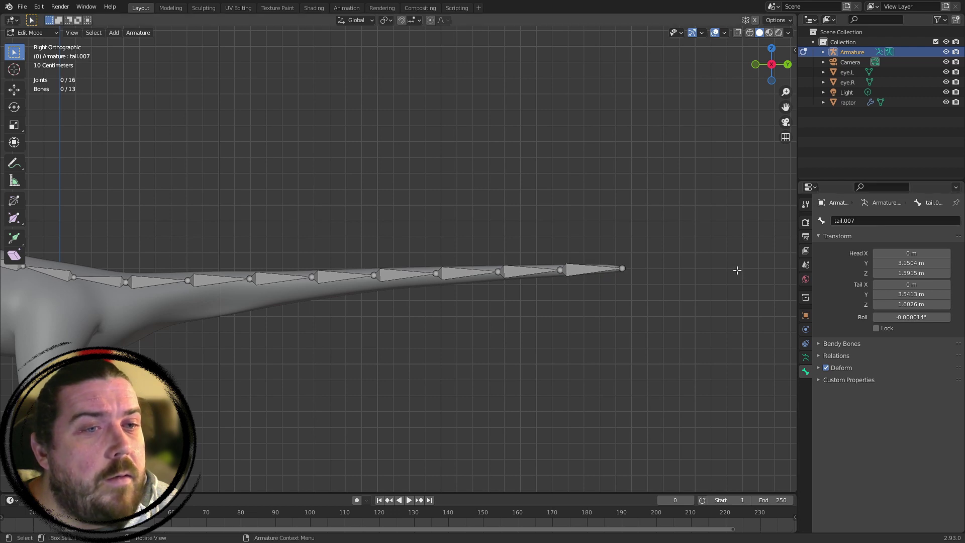
{"action": "left_click", "coordinate": [158, 282]}
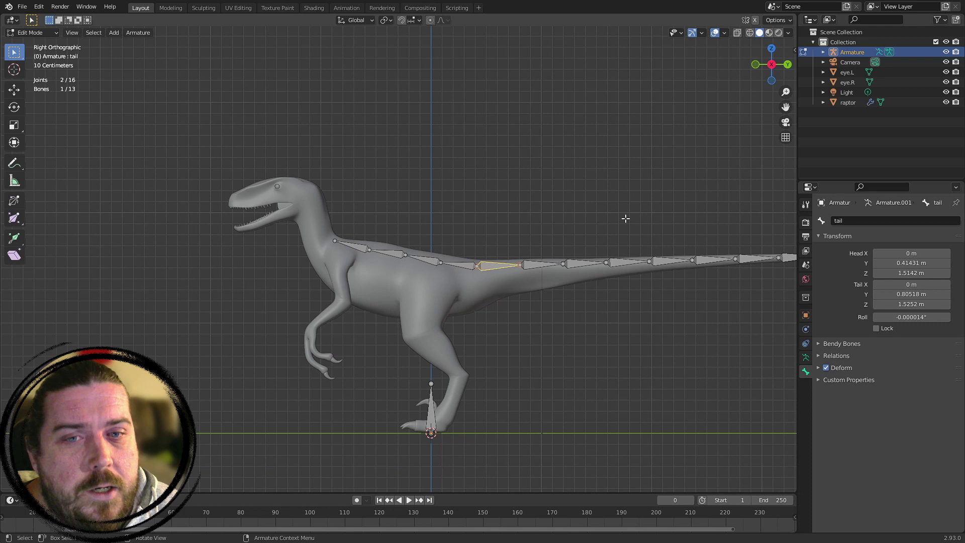
Extrude a bone about 0.22 m long from the hips bone's front joint, down and slightly forward into the upper thigh
{"action": "middle_click_drag", "start_coordinate": [614, 239], "coordinate": [577, 214], "text": "shift"}
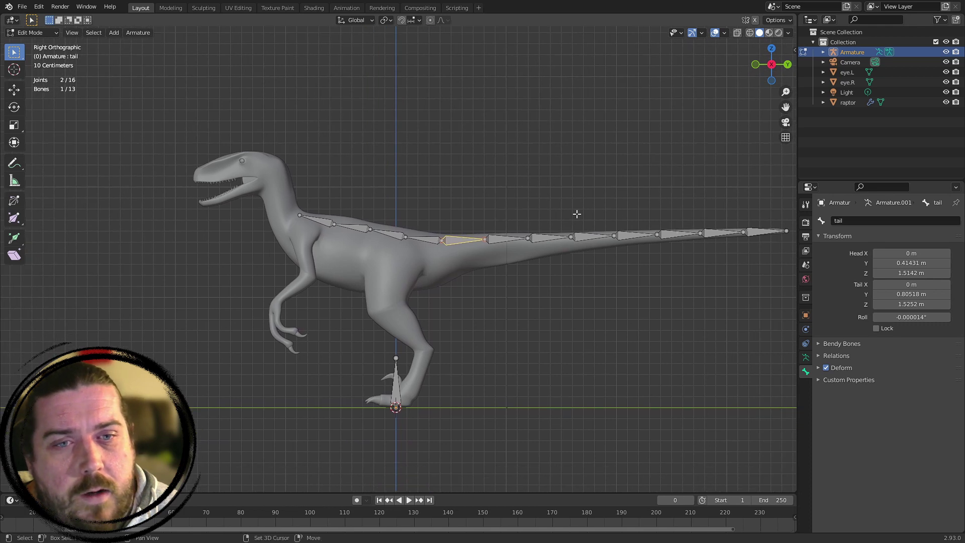
{"action": "middle_click_drag", "start_coordinate": [443, 258], "coordinate": [538, 329], "text": "shift"}
{"action": "left_click", "coordinate": [496, 312]}
{"action": "scroll", "coordinate": [538, 404], "scroll_direction": "up", "scroll_amount": 5}
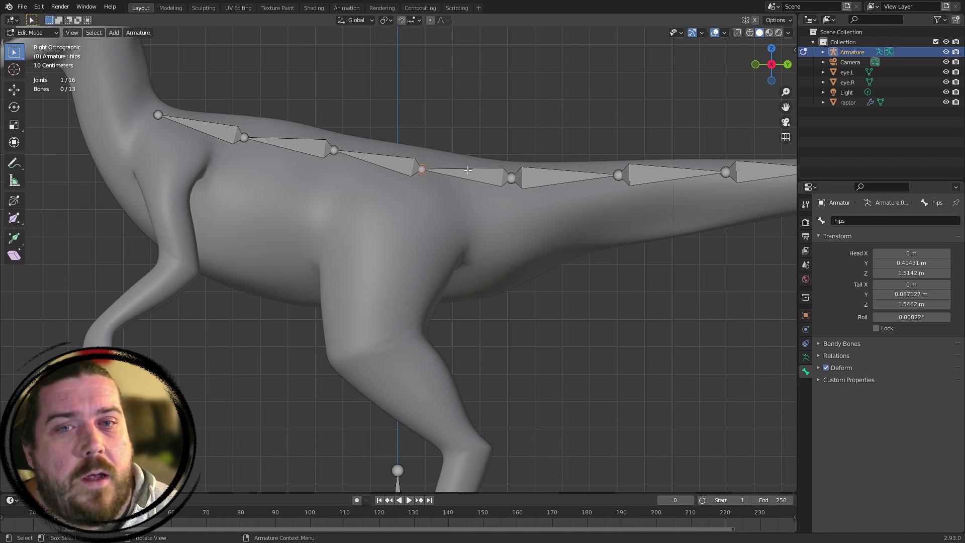
{"action": "key", "text": "e"}
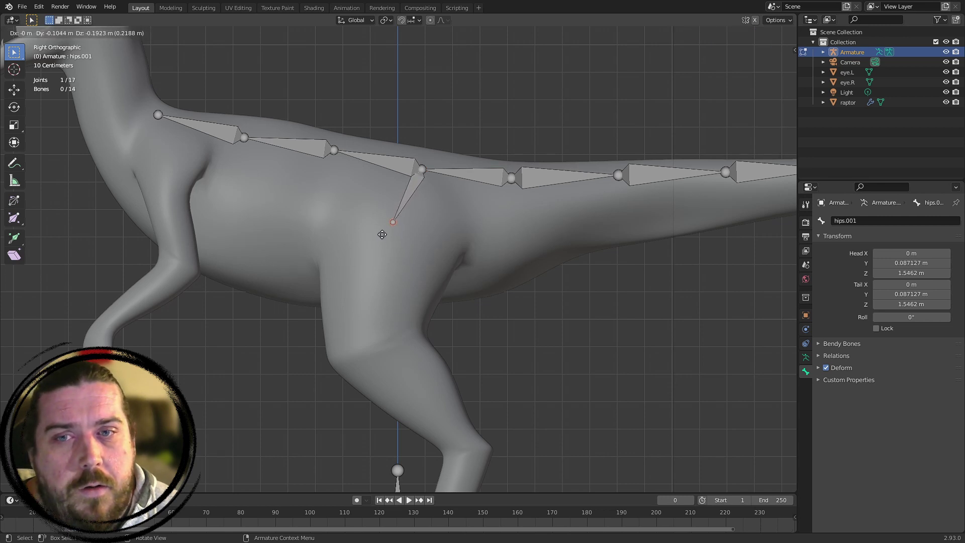
{"action": "left_click", "coordinate": [382, 232]}
In wireframe display, move the new bone's end about 0.31 m along X to centre it inside the leg
{"action": "key", "text": "KP_1"}
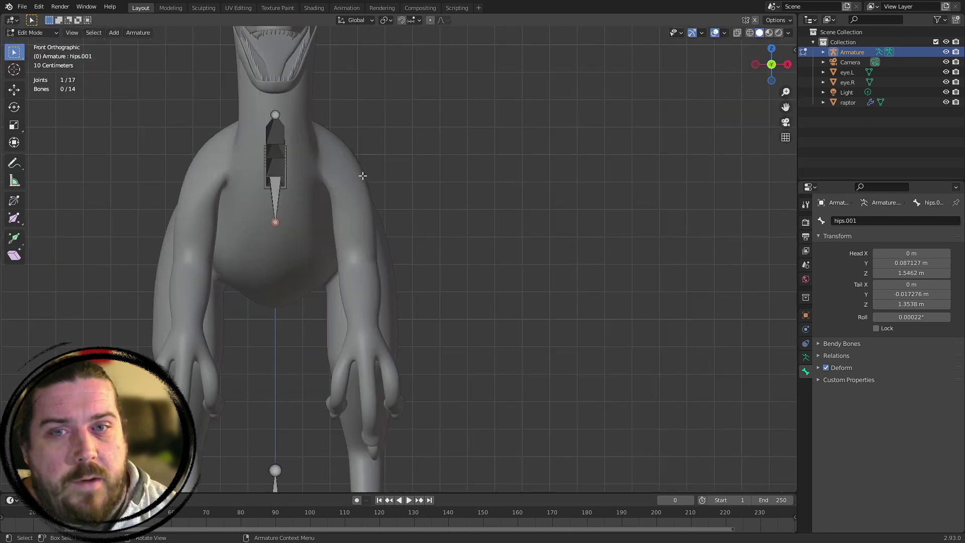
{"action": "key", "text": "shift+z"}
{"action": "scroll", "coordinate": [381, 211], "scroll_direction": "up", "scroll_amount": 3}
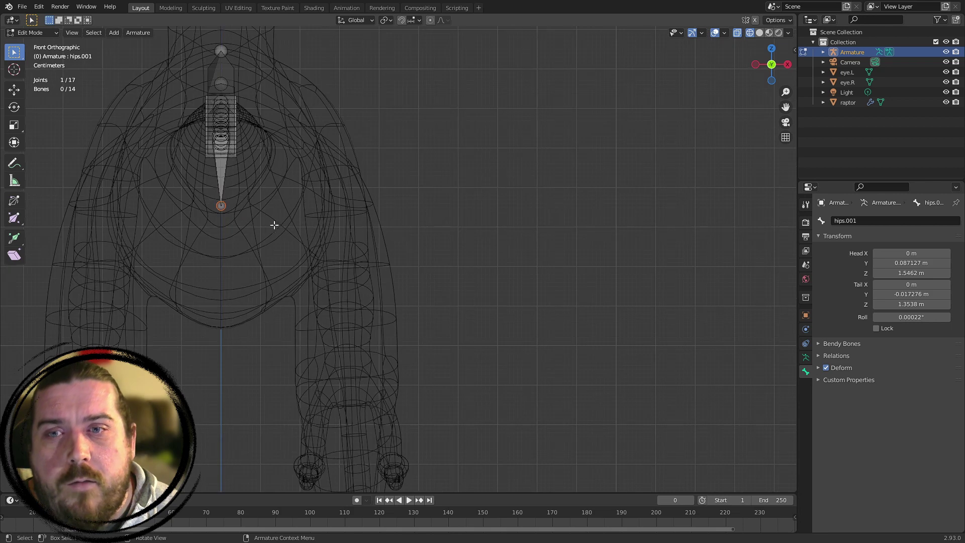
{"action": "key", "text": "g"}
{"action": "key", "text": "x"}
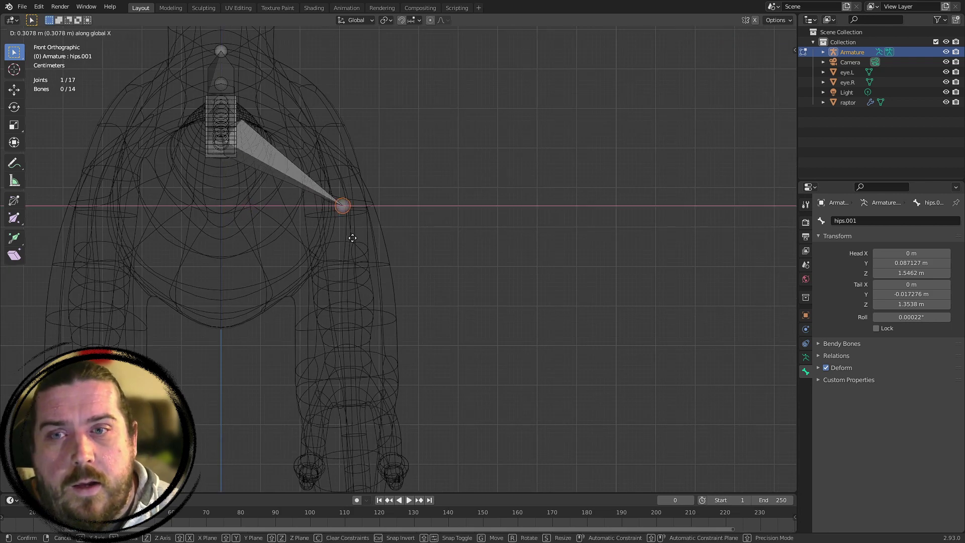
{"action": "key", "text": "Escape"}
{"action": "key", "text": "g"}
{"action": "key", "text": "x"}
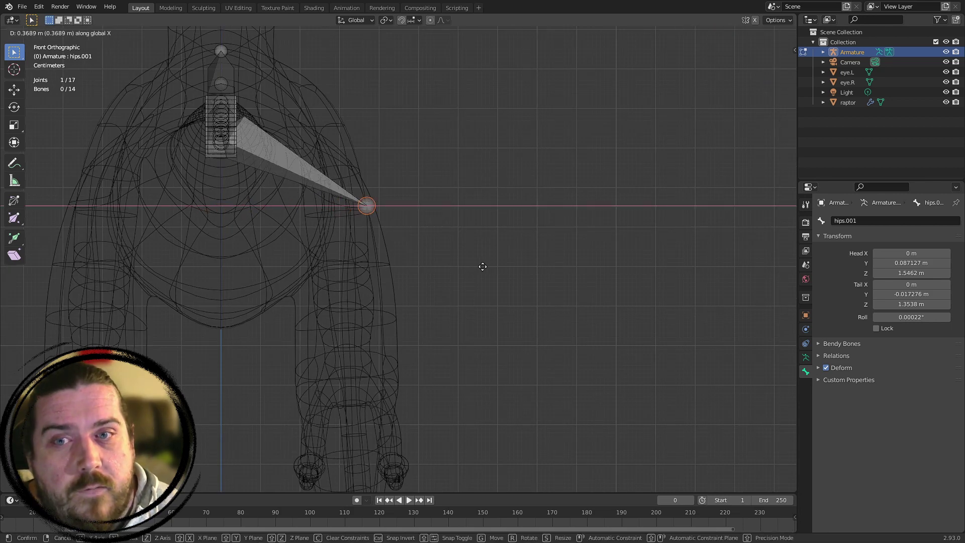
{"action": "left_click", "coordinate": [457, 255]}
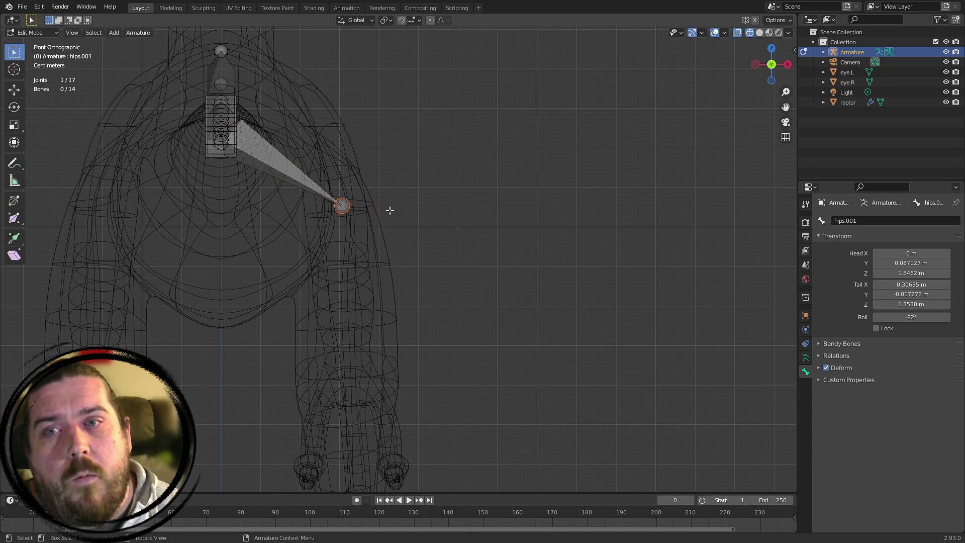
Raise the hip joint at the new bone's end by about 0.05 m in the side view
{"action": "middle_click_drag", "start_coordinate": [435, 230], "coordinate": [249, 288]}
{"action": "key", "text": "KP_3"}
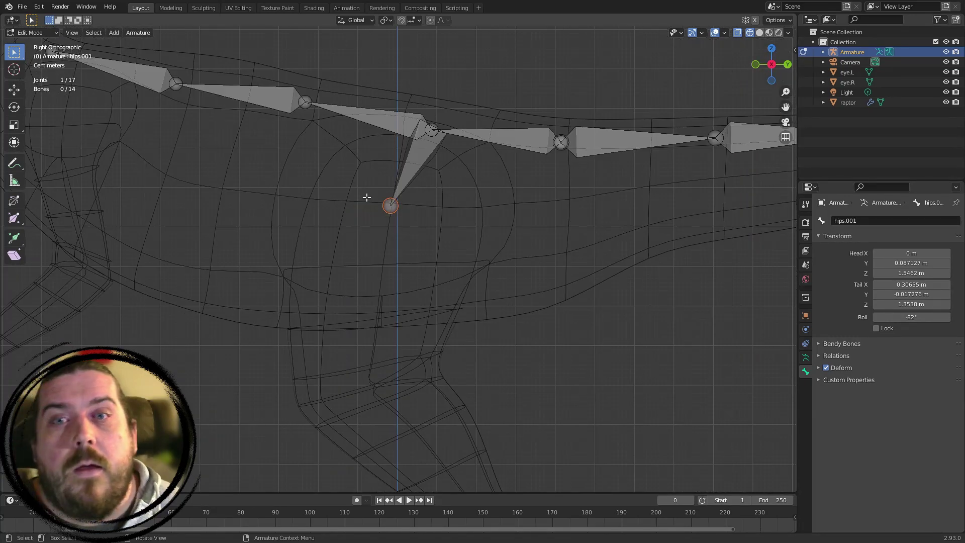
{"action": "key", "text": "g"}
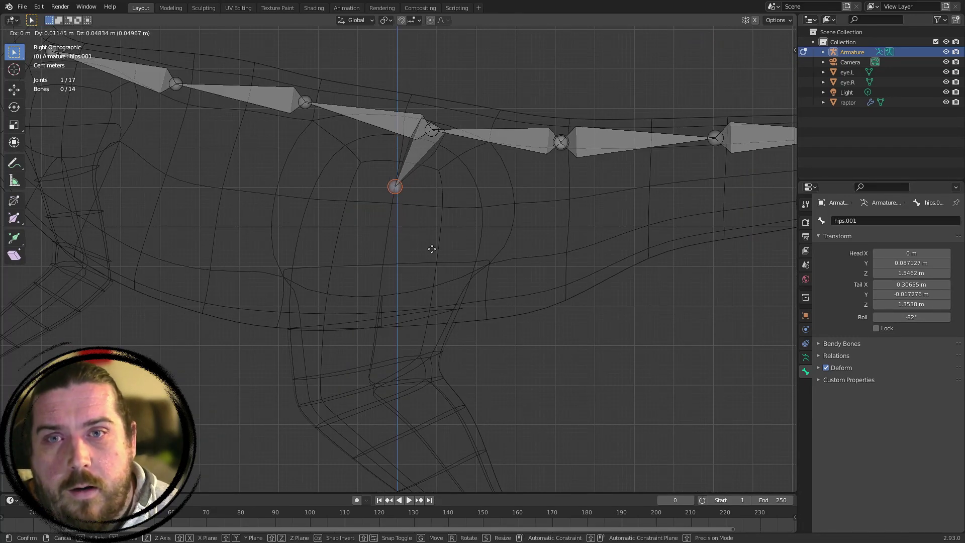
{"action": "left_click", "coordinate": [432, 248]}
Extrude a thigh bone about 0.55 m long from the hip joint down and forward to the knee
{"action": "middle_click_drag", "start_coordinate": [402, 237], "coordinate": [435, 135], "text": "shift"}
{"action": "key", "text": "e"}
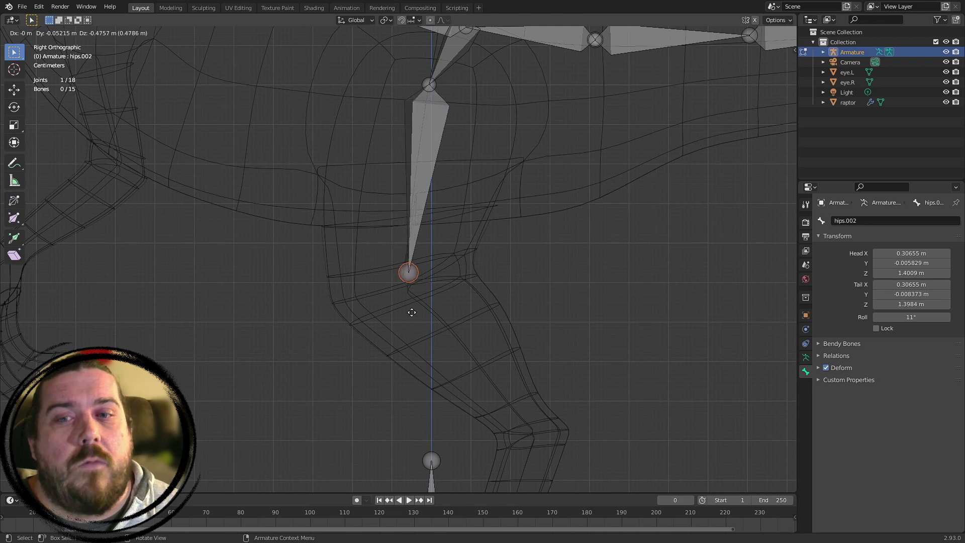
{"action": "left_click", "coordinate": [366, 331]}
Extrude a shin bone about 0.6 m long from the knee down and back to the ankle bend
{"action": "middle_click_drag", "start_coordinate": [428, 245], "coordinate": [423, 206], "text": "shift"}
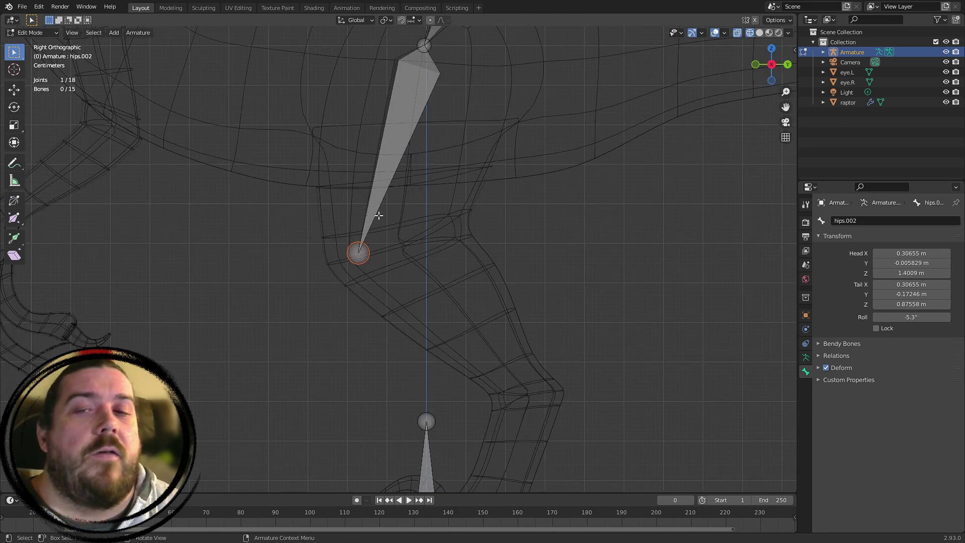
{"action": "middle_click_drag", "start_coordinate": [385, 219], "coordinate": [412, 134], "text": "shift"}
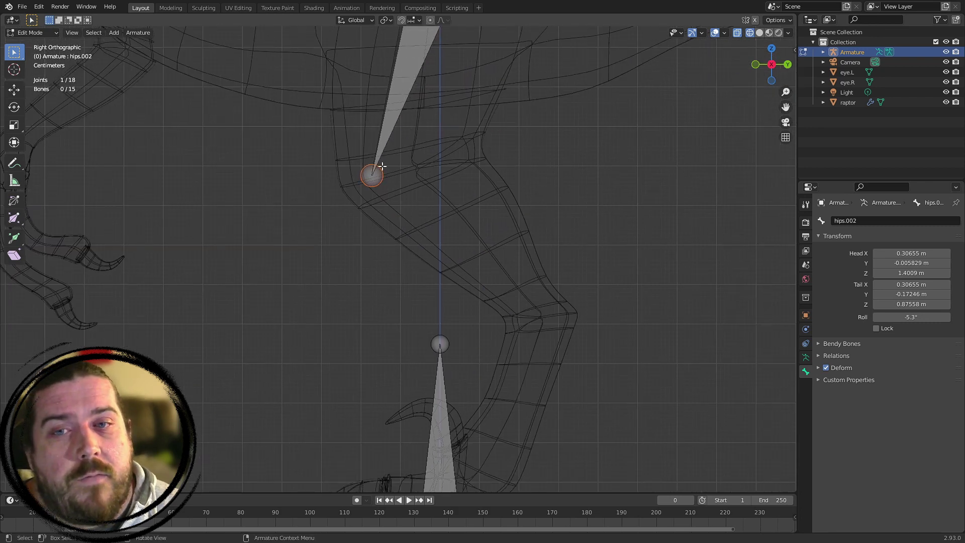
{"action": "middle_click_drag", "start_coordinate": [406, 214], "coordinate": [412, 232], "text": "shift"}
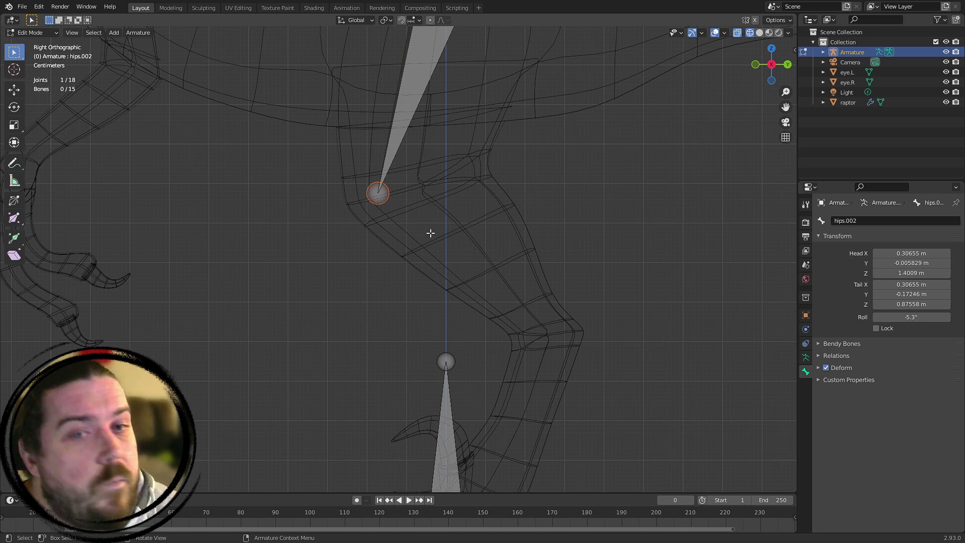
{"action": "key", "text": "e"}
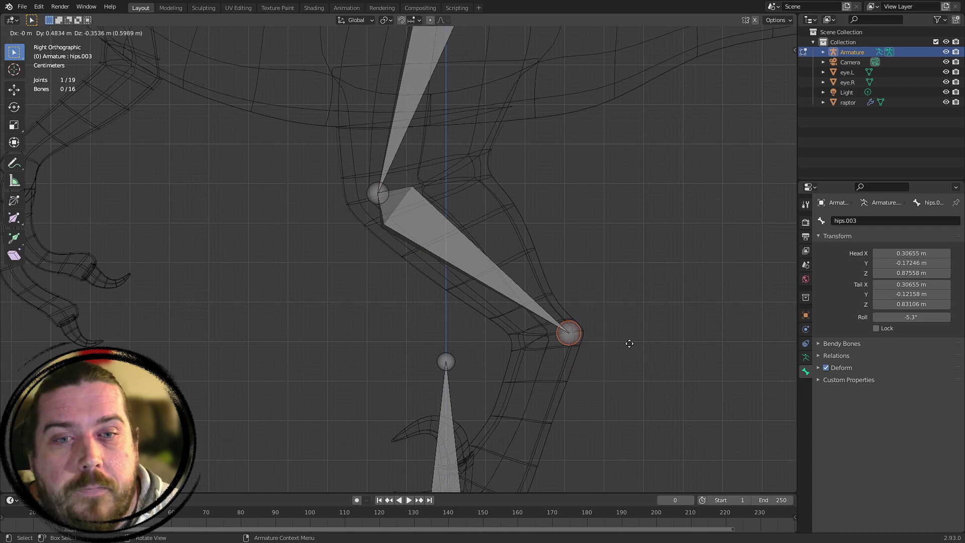
{"action": "left_click", "coordinate": [629, 342]}
Extrude a bone about 0.52 m long from the ankle bend down to the heel and check its placement from above
{"action": "middle_click_drag", "start_coordinate": [590, 318], "coordinate": [534, 206], "text": "shift"}
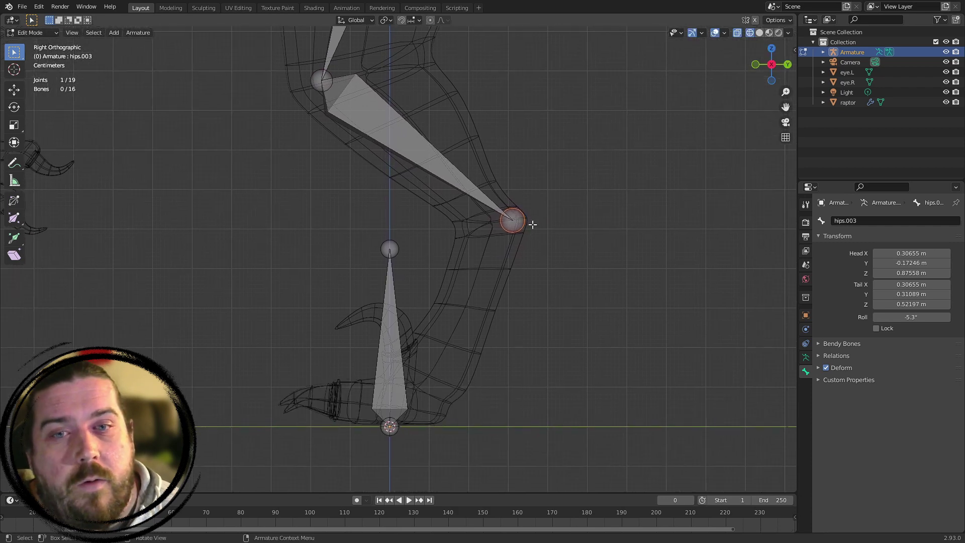
{"action": "middle_click_drag", "start_coordinate": [604, 227], "coordinate": [660, 161], "text": "shift"}
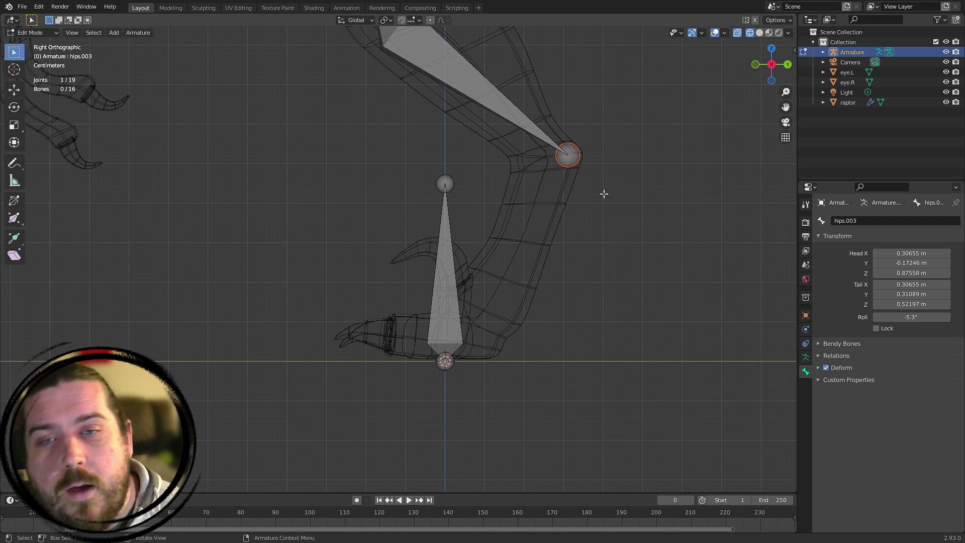
{"action": "key", "text": "e"}
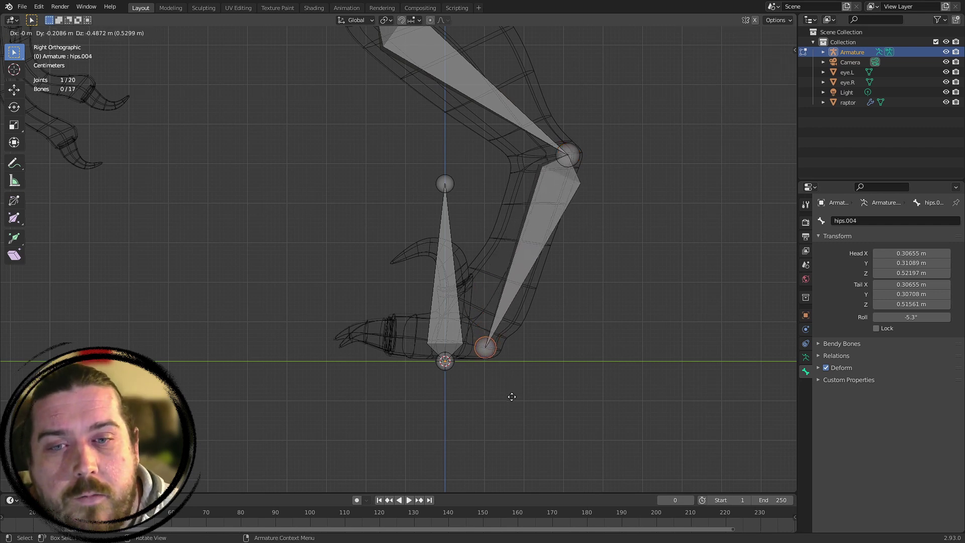
{"action": "left_click", "coordinate": [518, 387]}
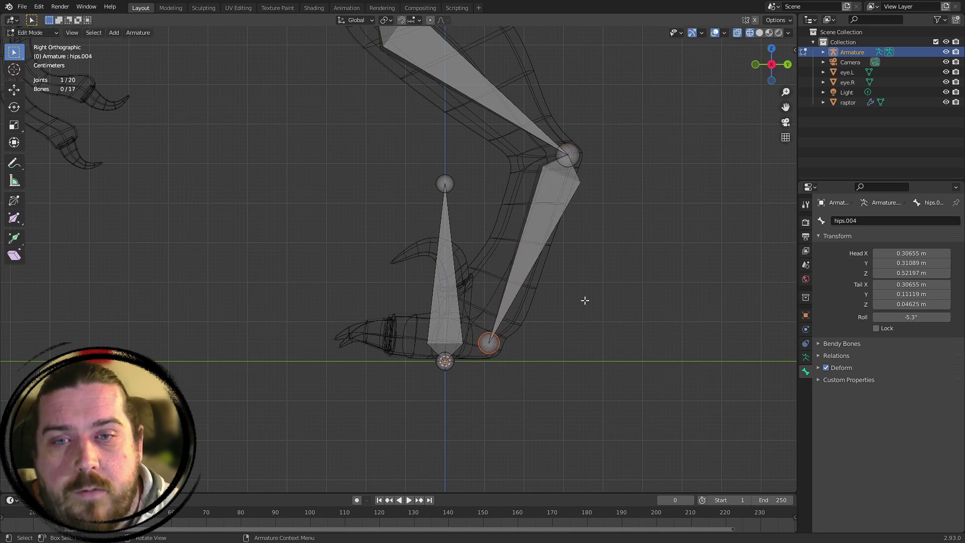
{"action": "key", "text": "KP_7"}
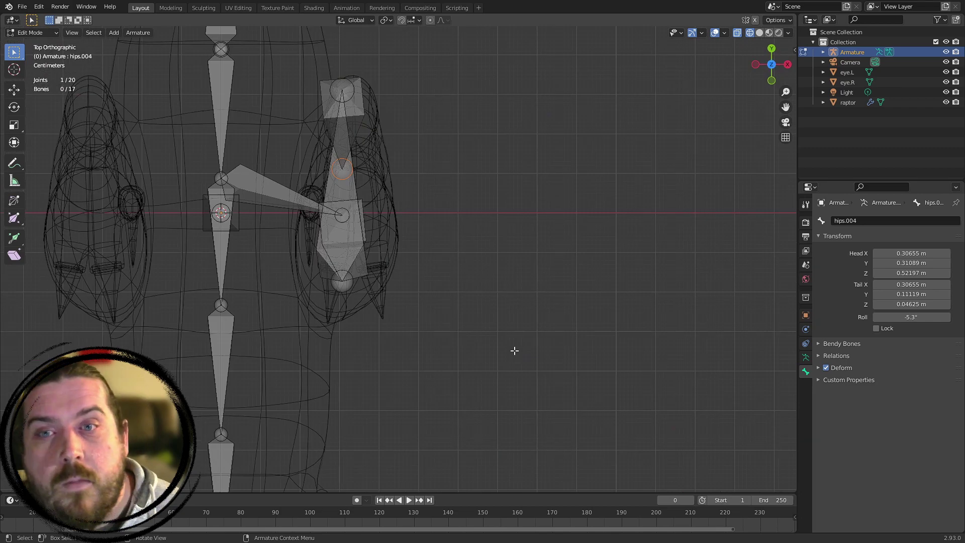
{"action": "middle_click_drag", "start_coordinate": [396, 179], "coordinate": [454, 213]}
{"action": "key", "text": "KP_7"}
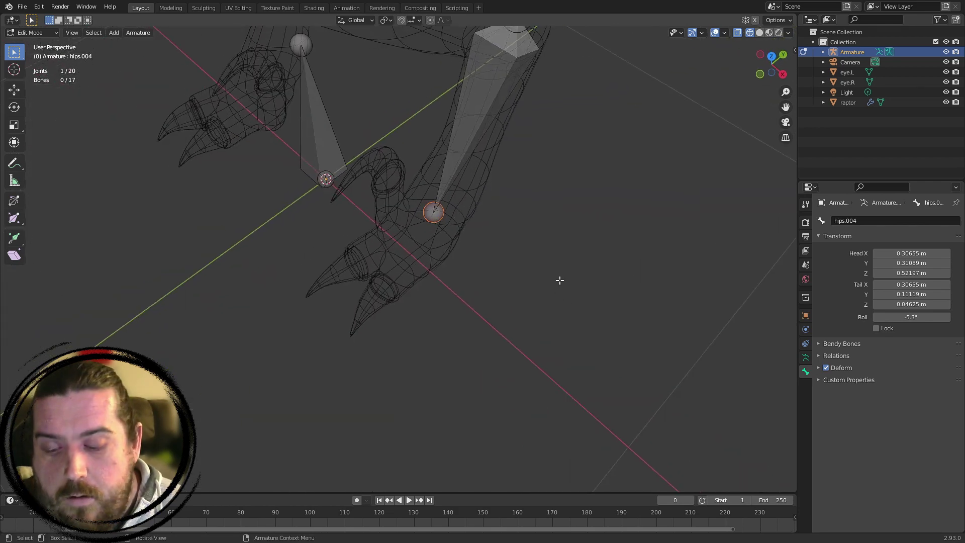
Extrude a foot bone about 0.16 m long from the heel straight forward along the Y axis
{"action": "key", "text": "e"}
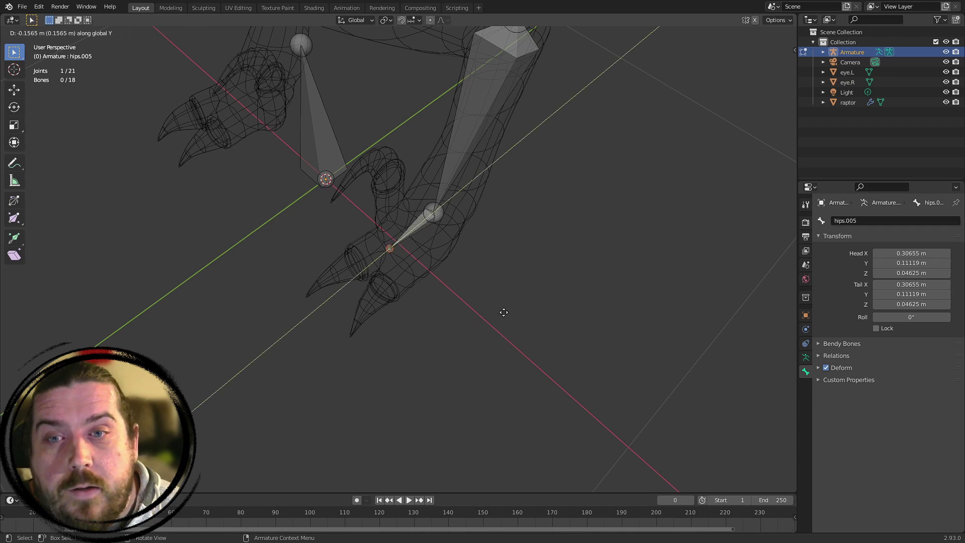
{"action": "left_click", "coordinate": [501, 313]}
{"action": "middle_click_drag", "start_coordinate": [454, 327], "coordinate": [492, 314]}
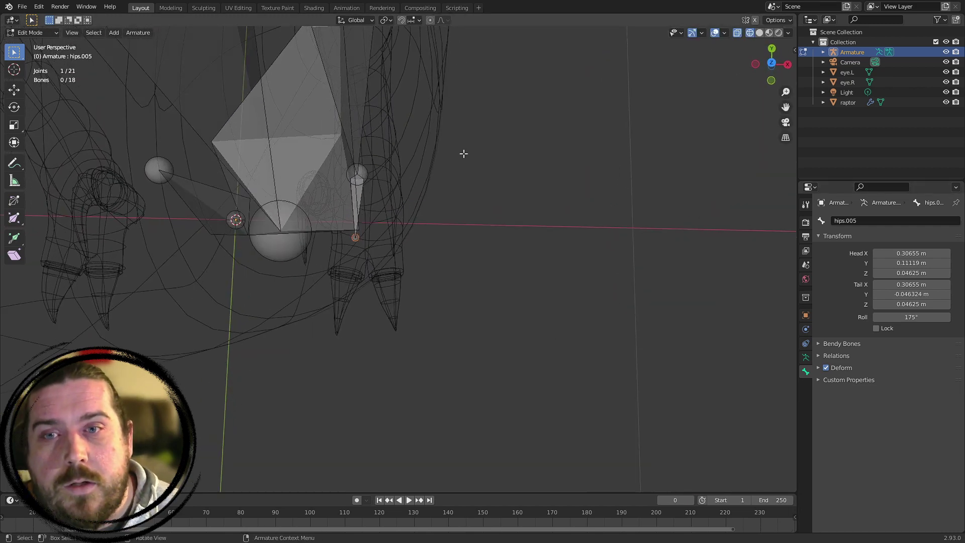
Move the whole foot bone about 0.03 m outward along the X axis to centre it in the foot
{"action": "left_click", "coordinate": [356, 202]}
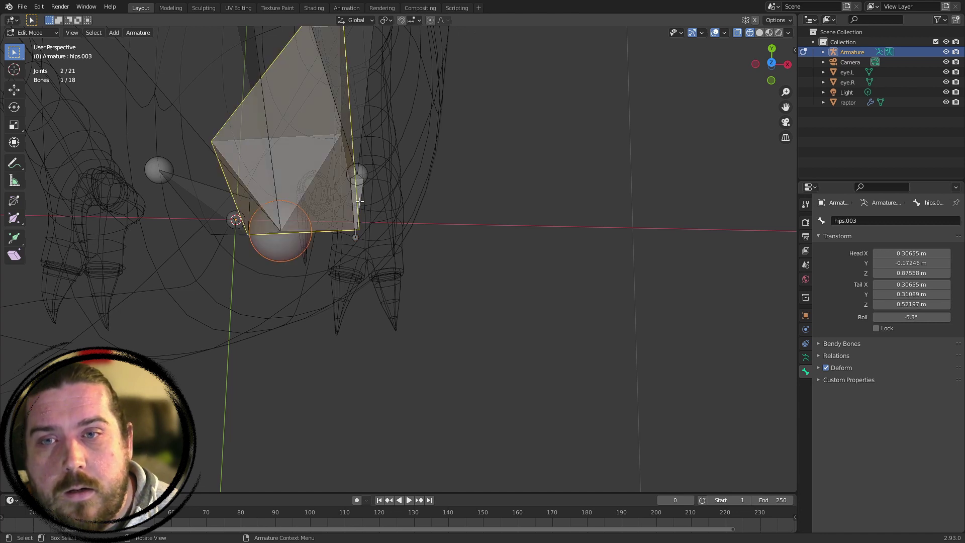
{"action": "left_click", "coordinate": [359, 202]}
{"action": "middle_click_drag", "start_coordinate": [458, 273], "coordinate": [453, 267]}
{"action": "key", "text": "g"}
{"action": "key", "text": "x"}
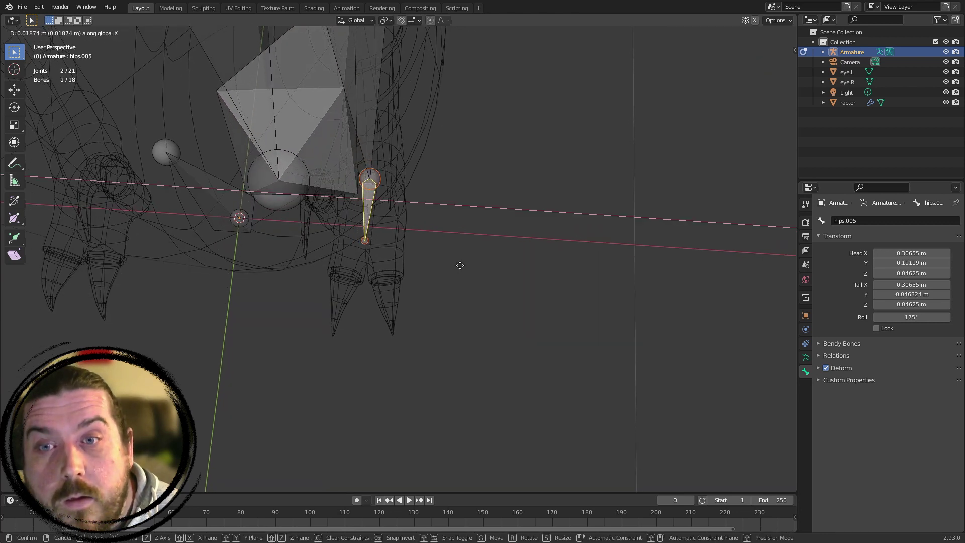
{"action": "left_click", "coordinate": [464, 267]}
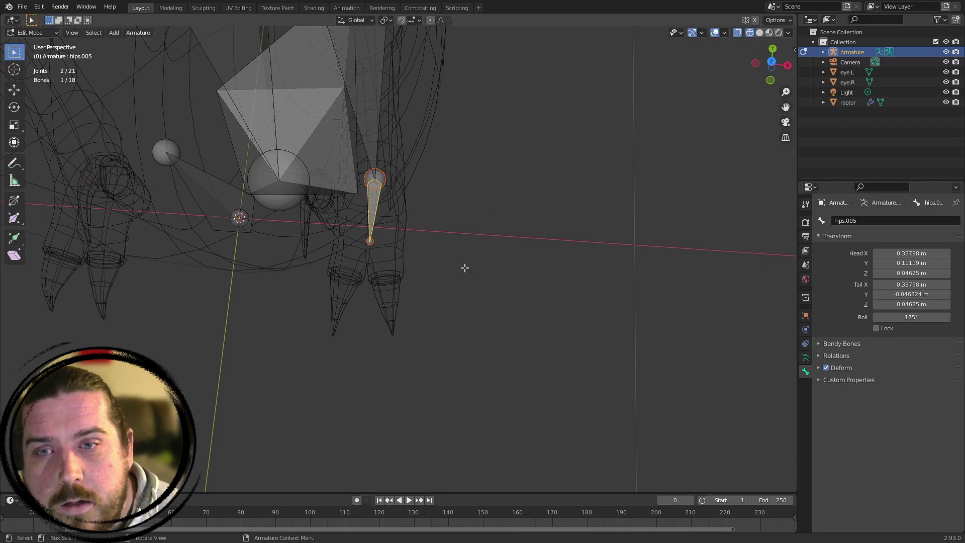
Move the ankle bend joint about 0.025 m outward along the X axis to centre it in the leg
{"action": "middle_click_drag", "start_coordinate": [499, 227], "coordinate": [323, 230]}
{"action": "left_click", "coordinate": [332, 314]}
{"action": "key", "text": "g"}
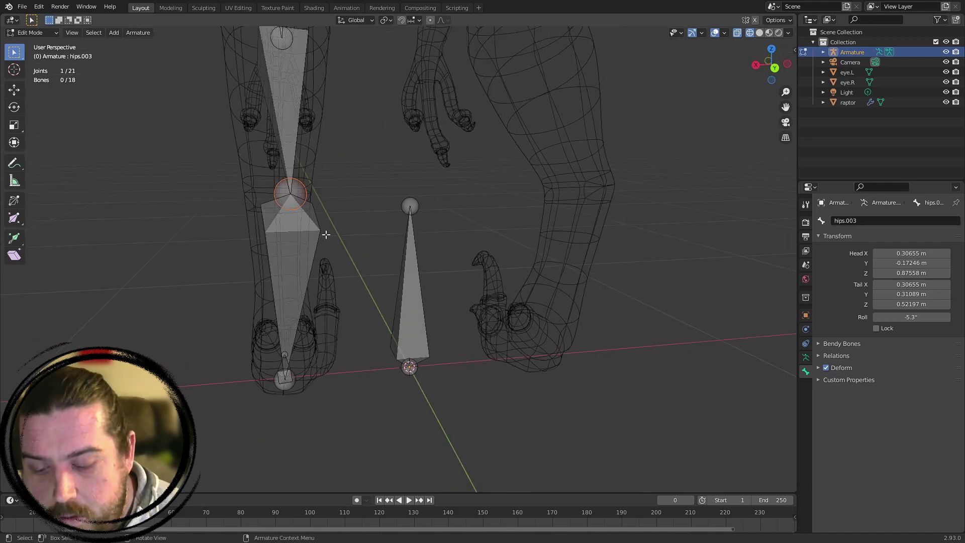
{"action": "key", "text": "x"}
{"action": "left_click", "coordinate": [313, 246]}
Move the knee joint about 0.016 m outward along the X axis to centre it in the leg
{"action": "middle_click_drag", "start_coordinate": [359, 113], "coordinate": [380, 286], "text": "shift"}
{"action": "left_click", "coordinate": [301, 204]}
{"action": "key", "text": "g"}
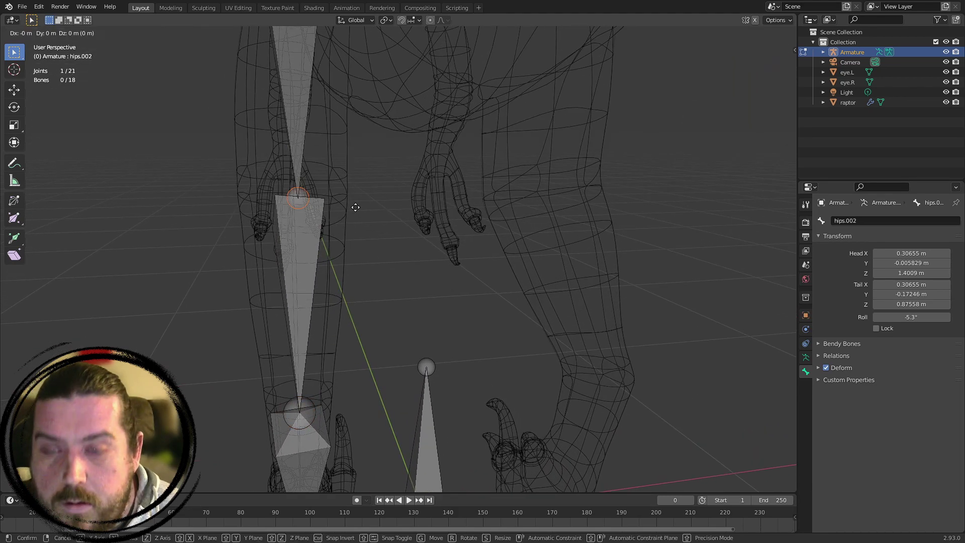
{"action": "key", "text": "x"}
{"action": "left_click", "coordinate": [354, 209]}
In the top view, extrude an outer toe bone from the foot bone's front joint to the tip of the outer claw
{"action": "middle_click_drag", "start_coordinate": [363, 316], "coordinate": [527, 236]}
{"action": "scroll", "coordinate": [502, 281], "scroll_direction": "up", "scroll_amount": 3}
{"action": "middle_click_drag", "start_coordinate": [453, 377], "coordinate": [472, 242], "text": "shift"}
{"action": "left_click", "coordinate": [389, 250]}
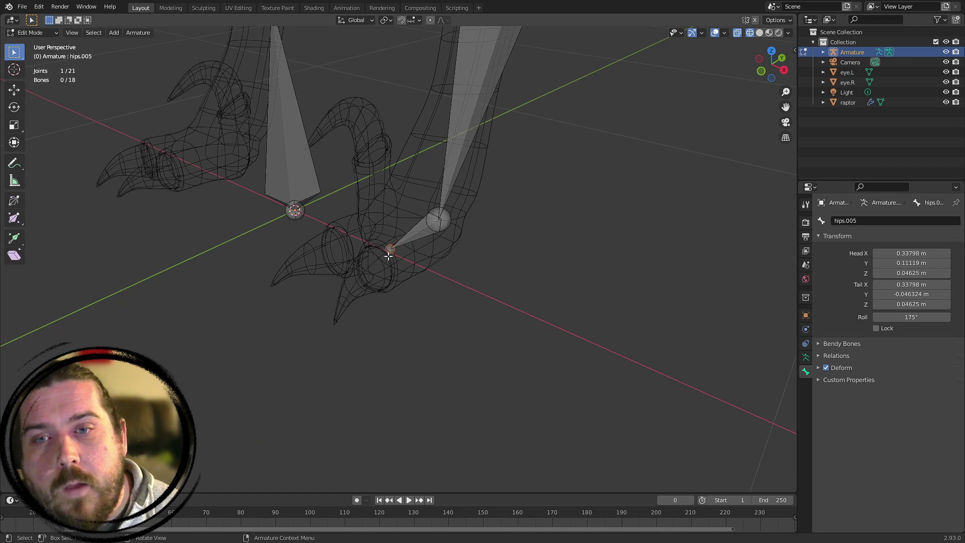
{"action": "key", "text": "KP_7"}
{"action": "scroll", "coordinate": [226, 271], "scroll_direction": "up", "scroll_amount": 4}
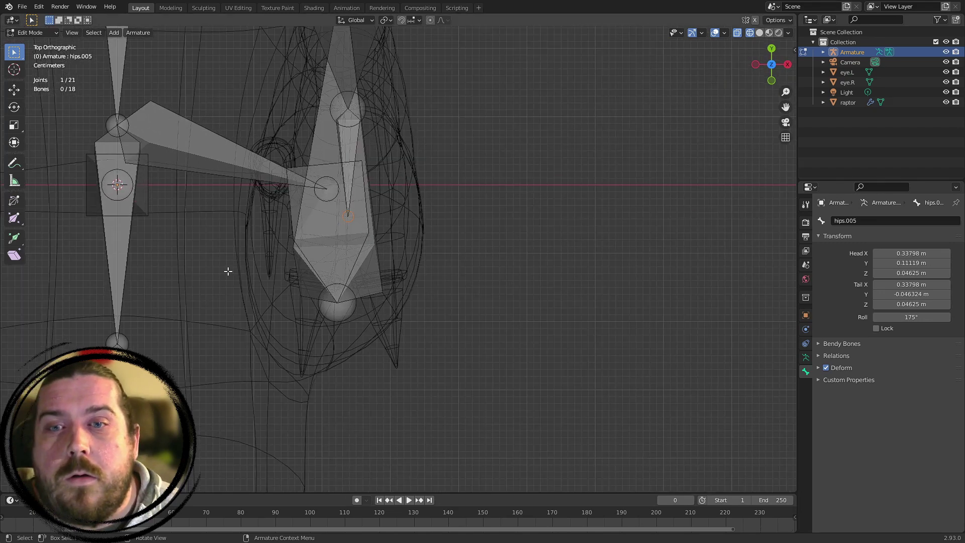
{"action": "key", "text": "e"}
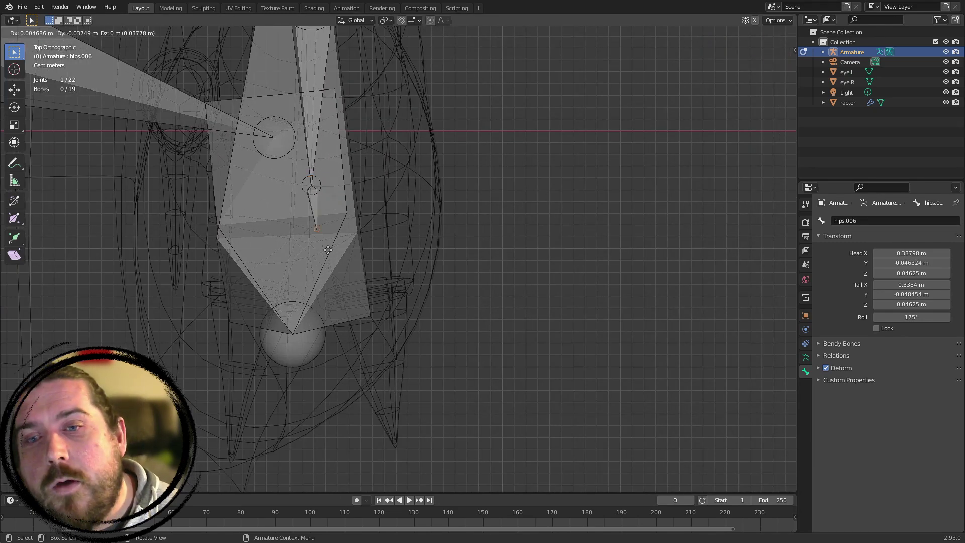
{"action": "left_click", "coordinate": [396, 443]}
Extrude an inner toe bone about 0.24 m long from the foot bone's front joint toward the inner claw's tip
{"action": "left_click", "coordinate": [312, 185]}
{"action": "key", "text": "e"}
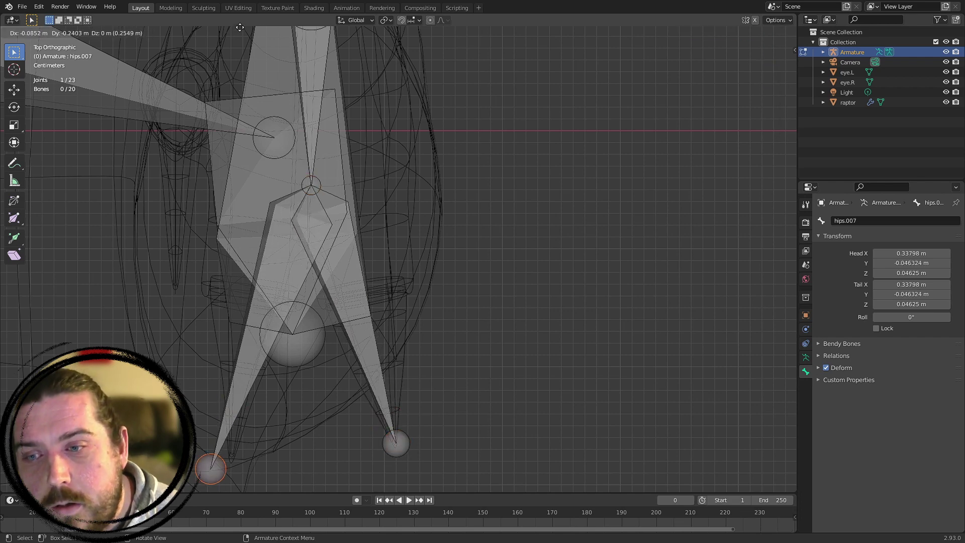
{"action": "left_click", "coordinate": [259, 483]}
Extrude a bone about 0.11 m long from the foot bone's front joint sideways to the base of the raised claw
{"action": "middle_click_drag", "start_coordinate": [377, 159], "coordinate": [461, 265], "text": "shift"}
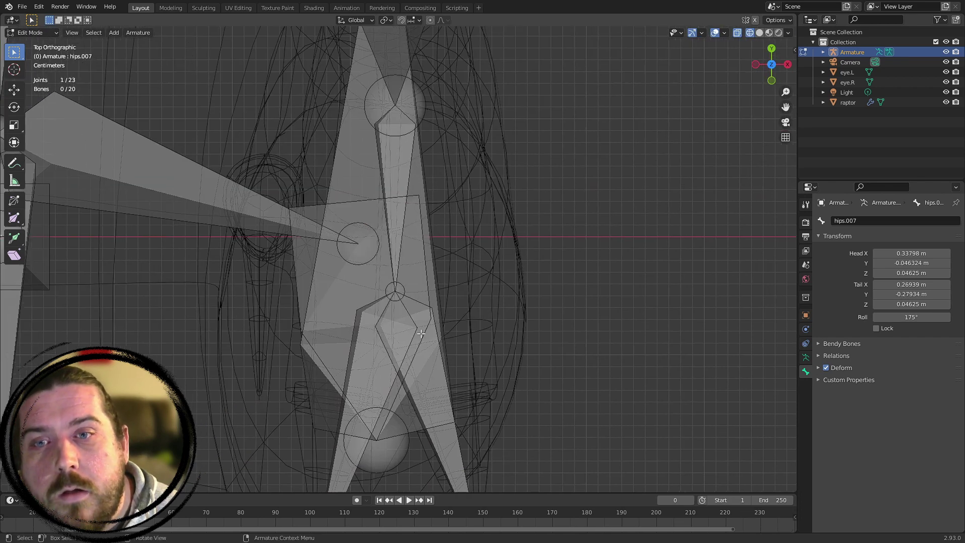
{"action": "left_click", "coordinate": [396, 291]}
{"action": "key", "text": "e"}
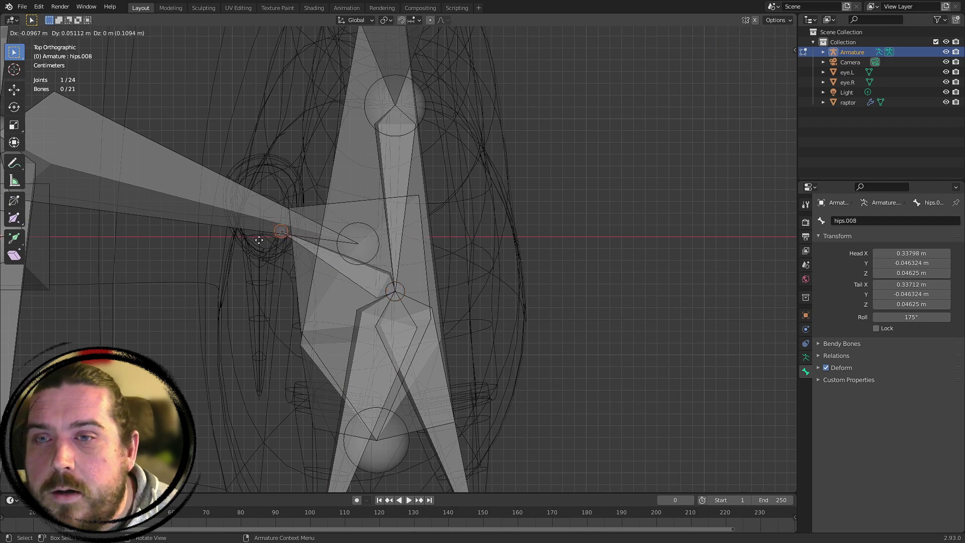
{"action": "left_click", "coordinate": [256, 242]}
In the side view, extrude a bone about 0.26 m long from the raised claw's base up into the claw
{"action": "key", "text": "KP_3"}
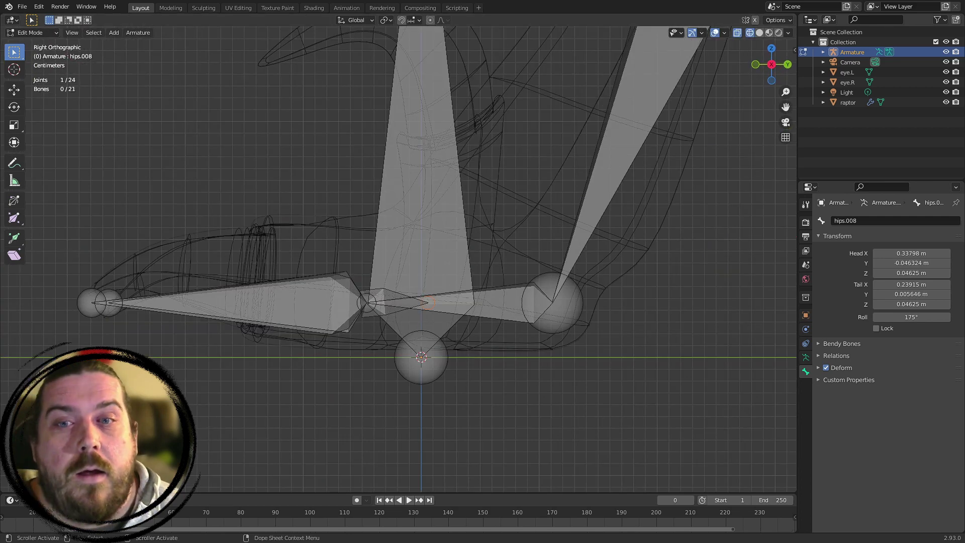
{"action": "middle_click_drag", "start_coordinate": [516, 275], "coordinate": [524, 371], "text": "shift"}
{"action": "key", "text": "e"}
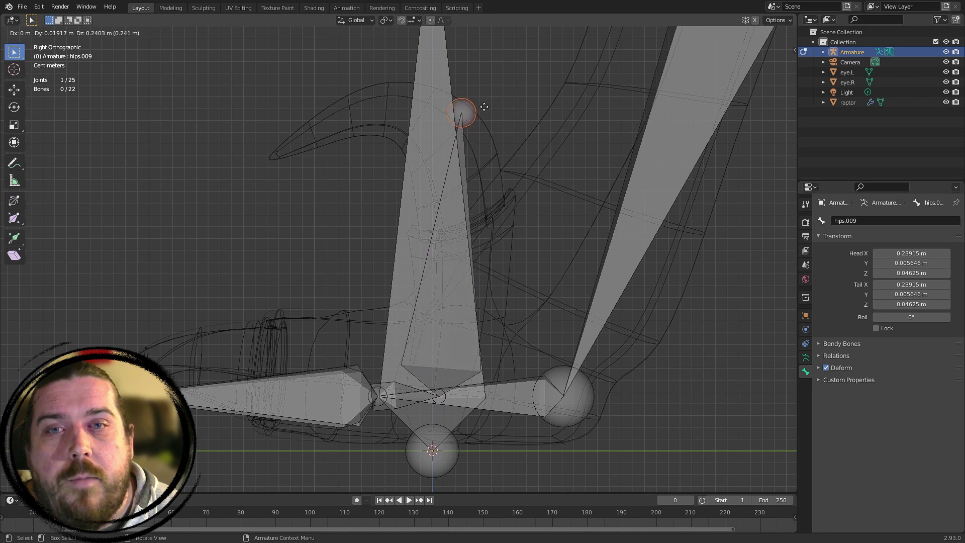
{"action": "left_click", "coordinate": [409, 104]}
{"action": "middle_click_drag", "start_coordinate": [546, 412], "coordinate": [492, 306], "text": "shift"}
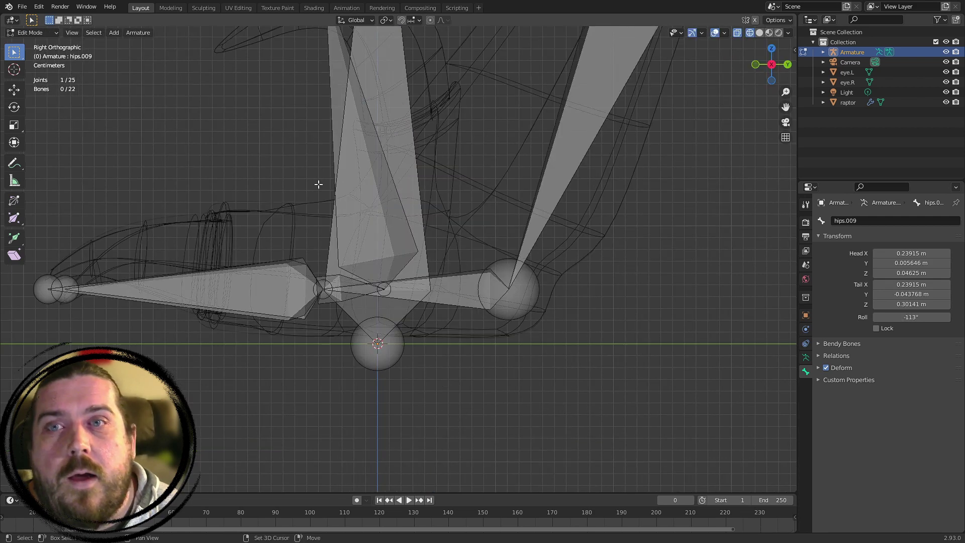
Move the raised claw bone's upper joint about 0.016 m inward along the X axis and check the foot bones' placement
{"action": "middle_click_drag", "start_coordinate": [318, 184], "coordinate": [416, 215]}
{"action": "key", "text": "g"}
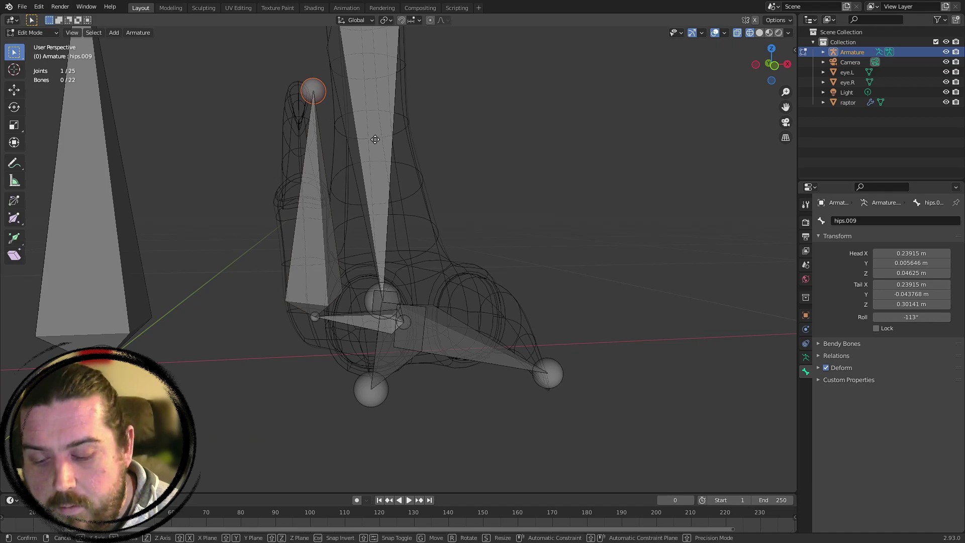
{"action": "key", "text": "x"}
{"action": "left_click", "coordinate": [338, 236]}
{"action": "left_click", "coordinate": [327, 306]}
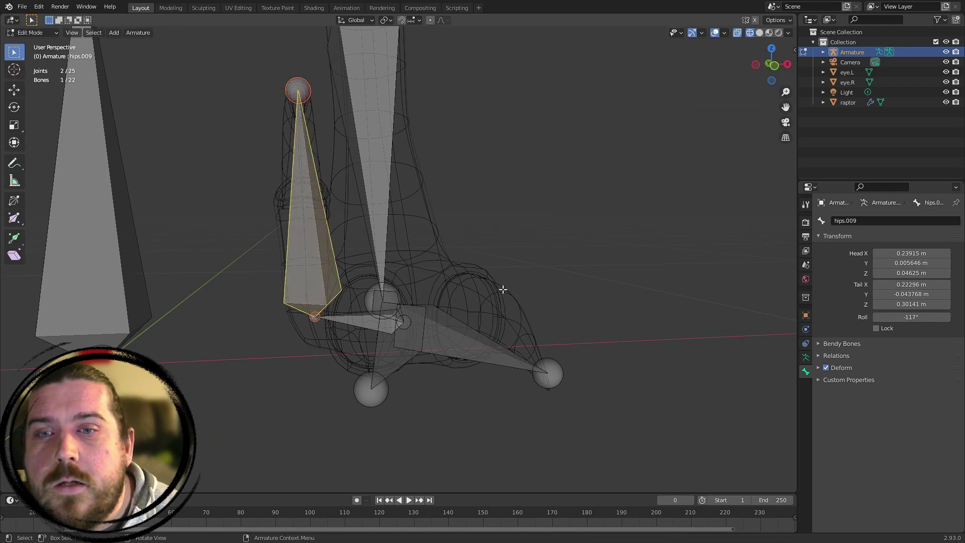
{"action": "middle_click_drag", "start_coordinate": [504, 289], "coordinate": [416, 262]}
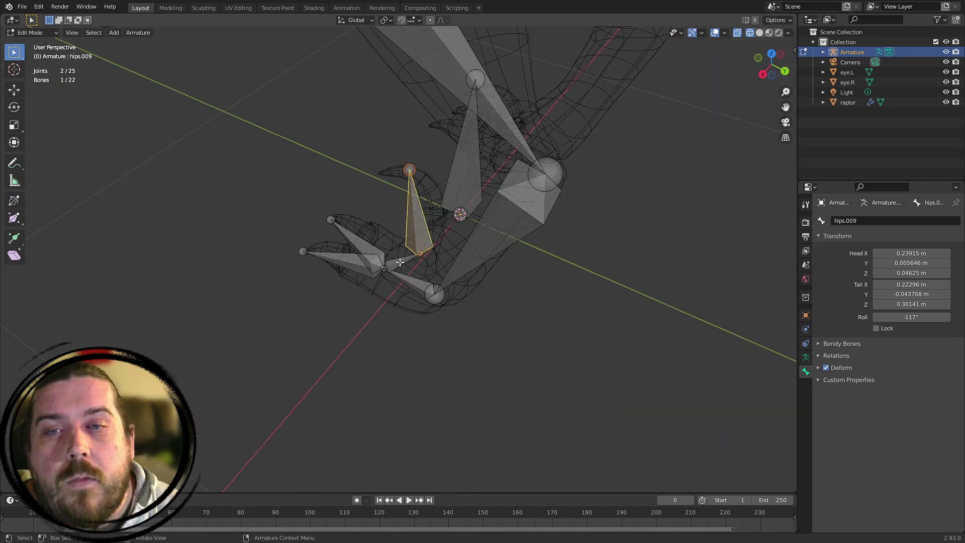
Delete the bone that links the hips to the top of the thigh bone
{"action": "left_click", "coordinate": [400, 263]}
{"action": "left_click", "coordinate": [502, 225]}
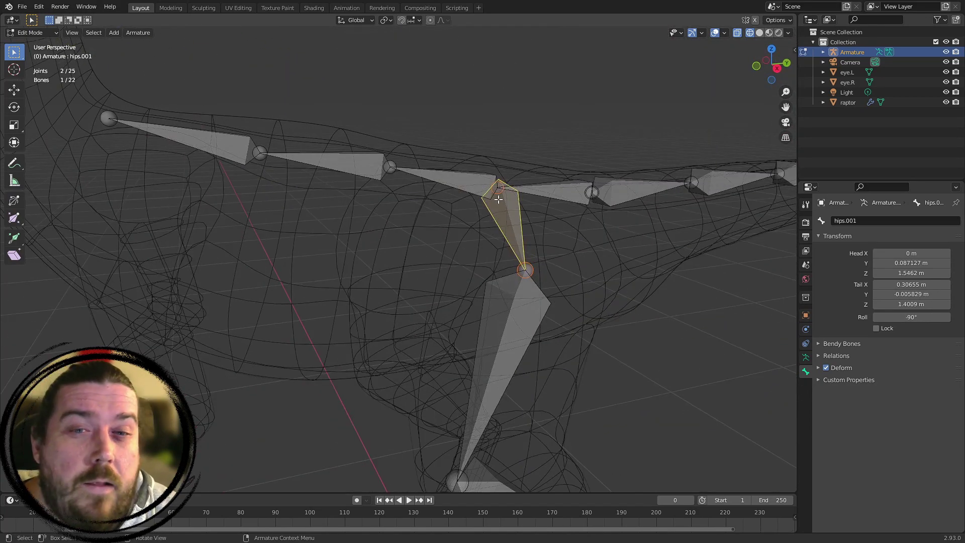
{"action": "middle_click_drag", "start_coordinate": [506, 225], "coordinate": [441, 264]}
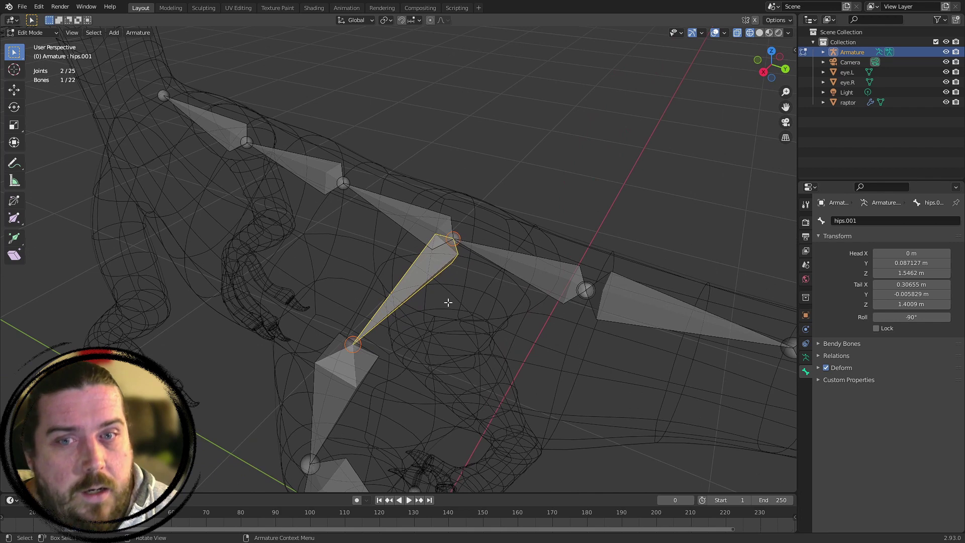
{"action": "scroll", "coordinate": [448, 303], "scroll_direction": "down", "scroll_amount": 5}
{"action": "key", "text": "x"}
{"action": "left_click", "coordinate": [445, 287]}
Select the thigh bone and show its Relations settings to examine its parenting
{"action": "scroll", "coordinate": [445, 302], "scroll_direction": "up", "scroll_amount": 6}
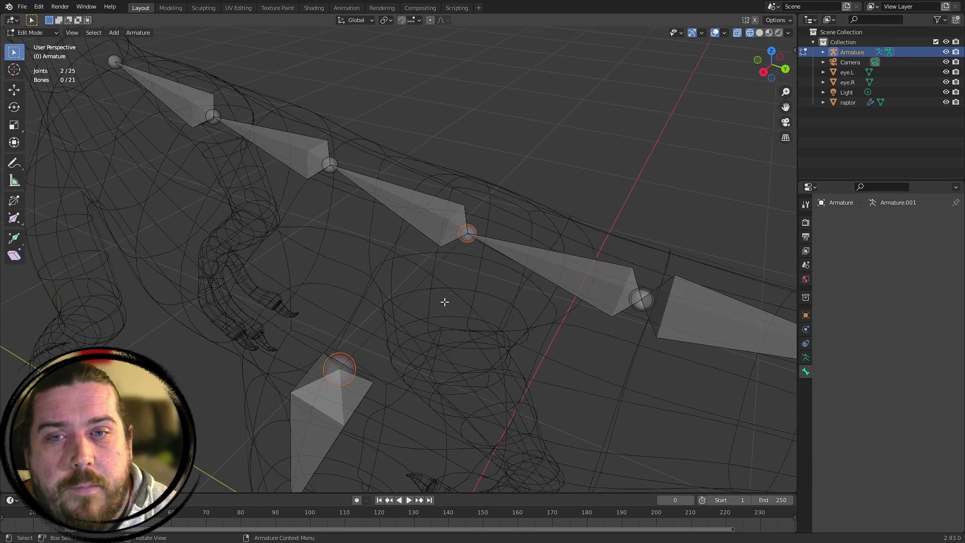
{"action": "scroll", "coordinate": [444, 301], "scroll_direction": "up", "scroll_amount": 3}
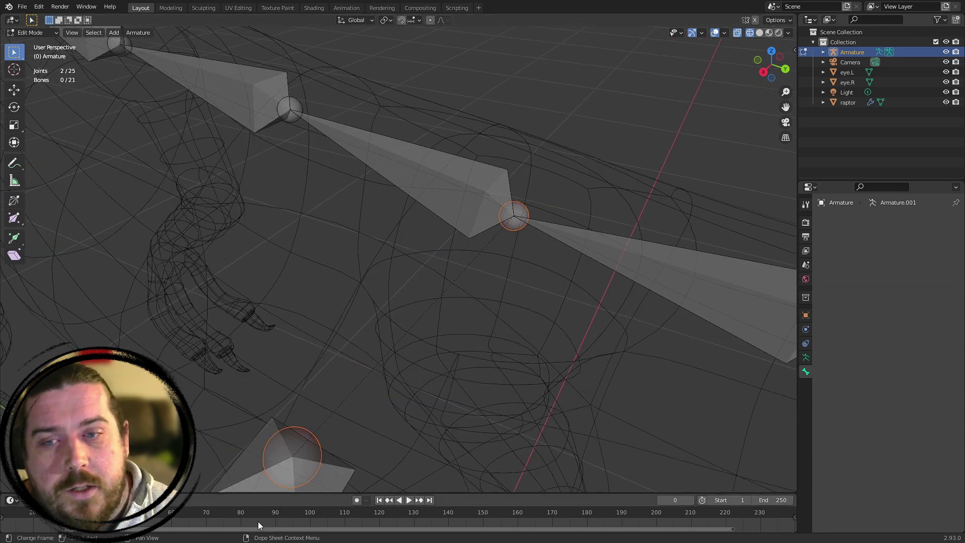
{"action": "middle_click_drag", "start_coordinate": [324, 342], "coordinate": [389, 216], "text": "shift"}
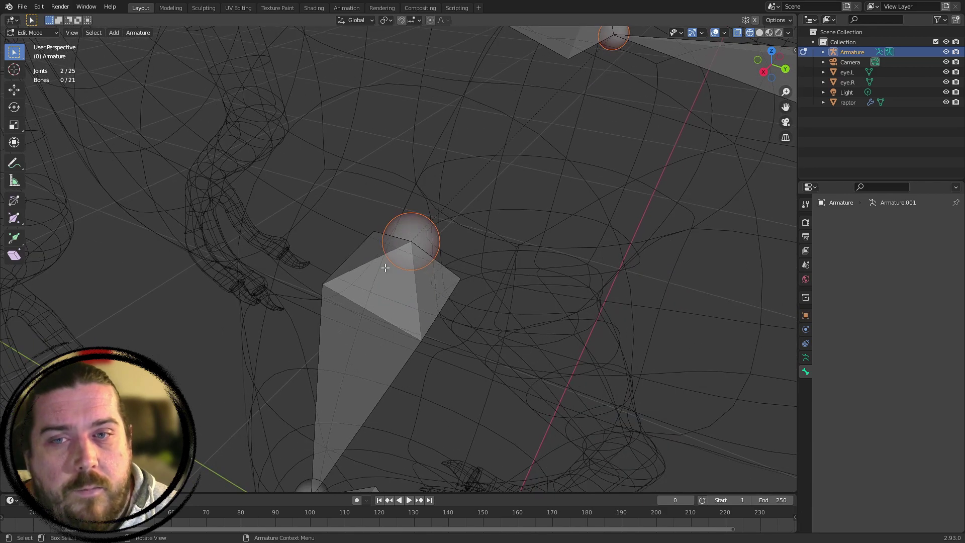
{"action": "left_click", "coordinate": [330, 333]}
{"action": "scroll", "coordinate": [718, 211], "scroll_direction": "down", "scroll_amount": 2}
{"action": "middle_click_drag", "start_coordinate": [598, 236], "coordinate": [560, 269]}
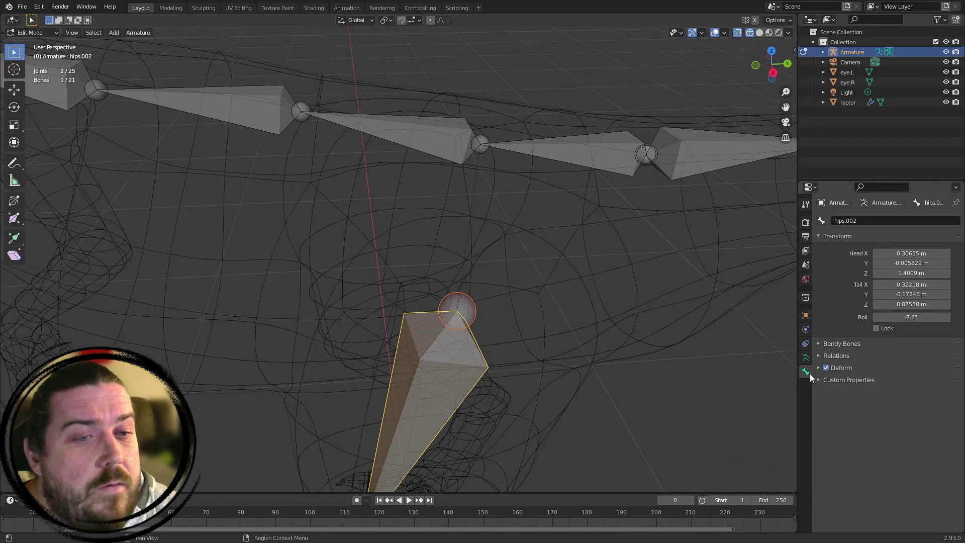
{"action": "left_click", "coordinate": [836, 356]}
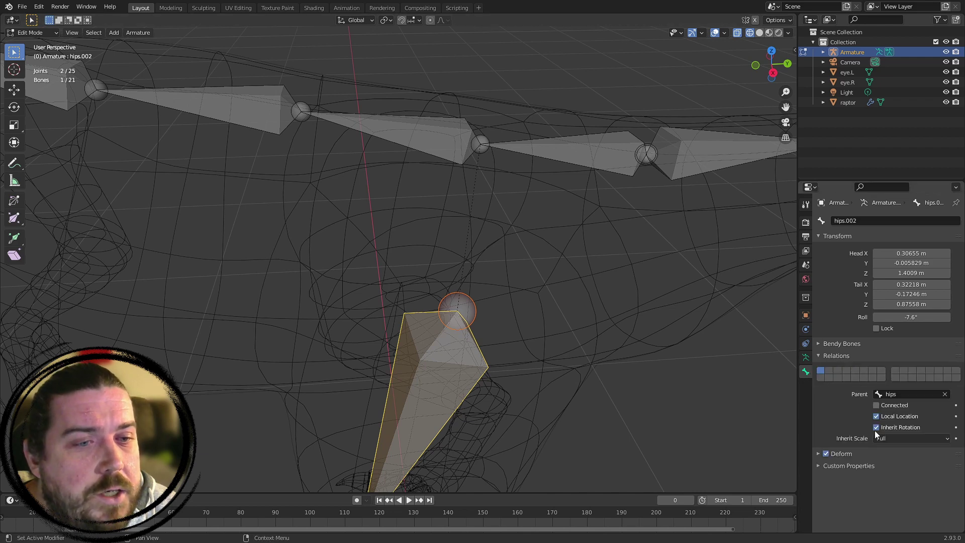
Try connecting the thigh bone to its hips parent, and undo the change
{"action": "scroll", "coordinate": [457, 207], "scroll_direction": "down", "scroll_amount": 6}
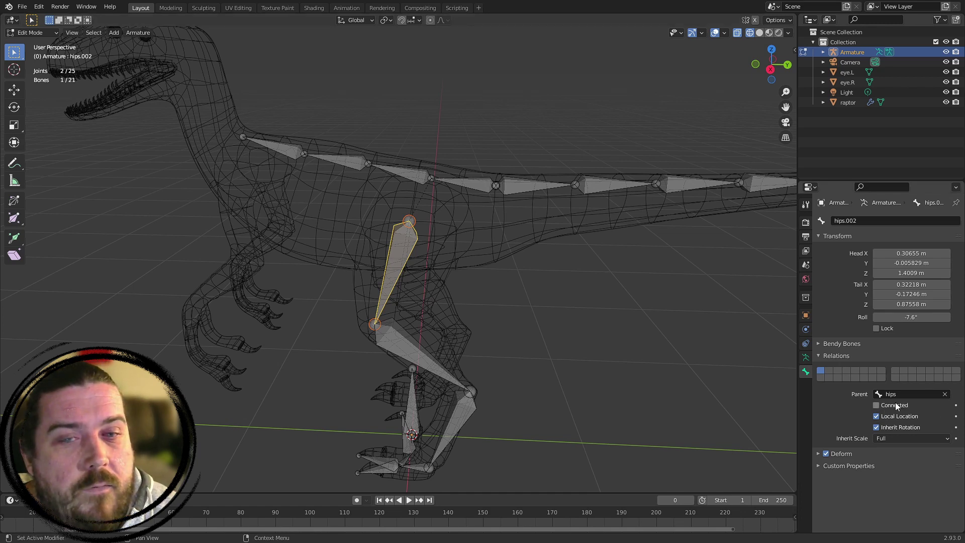
{"action": "left_click", "coordinate": [895, 404]}
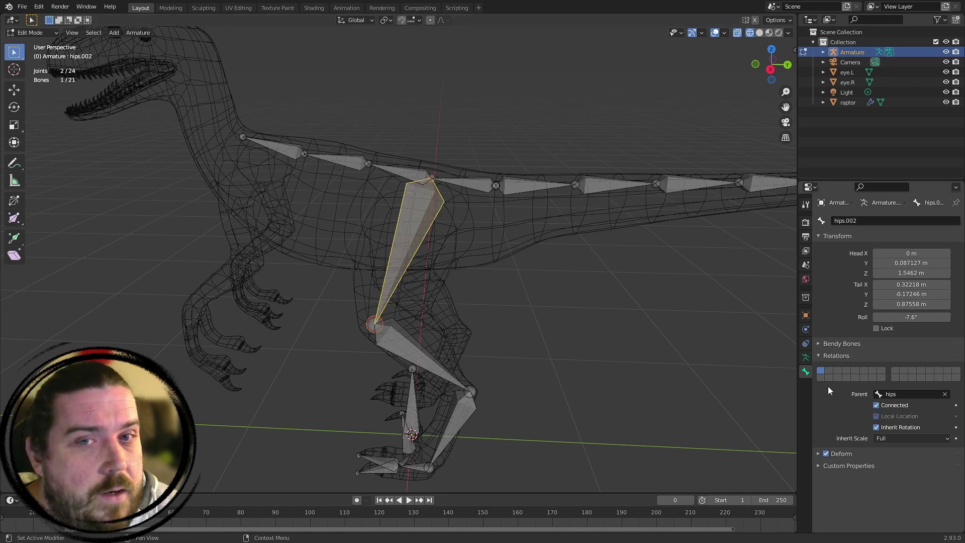
{"action": "left_click", "coordinate": [875, 407]}
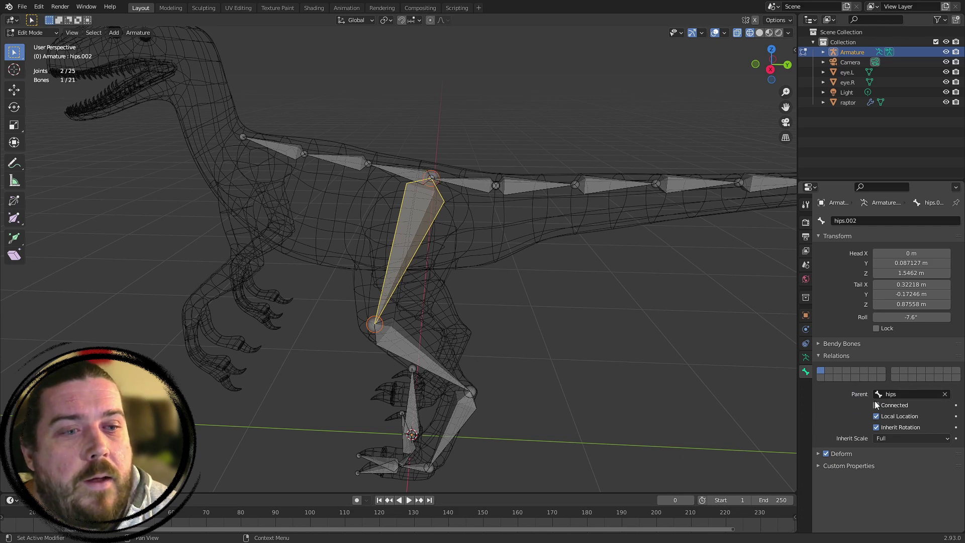
{"action": "key", "text": "ctrl+z"}
{"action": "key", "text": "ctrl+z"}
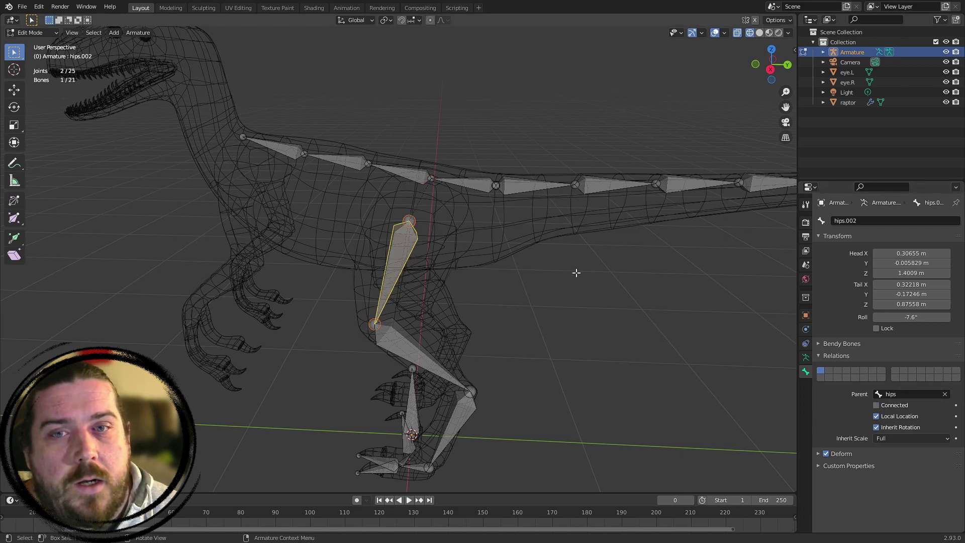
Rename the thigh bone upperleg.L and the bone below the knee lowerleg.L
{"action": "middle_click_drag", "start_coordinate": [578, 274], "coordinate": [611, 269]}
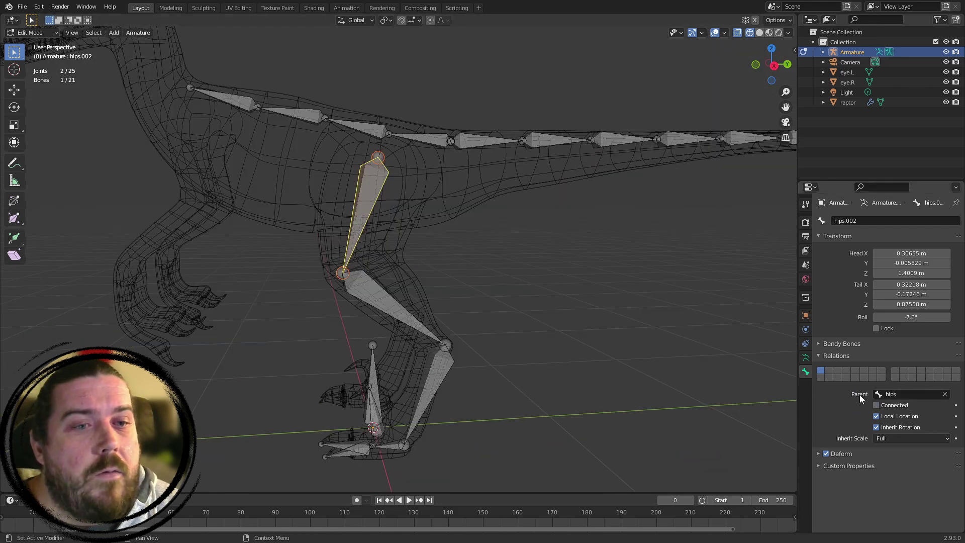
{"action": "left_click", "coordinate": [945, 221]}
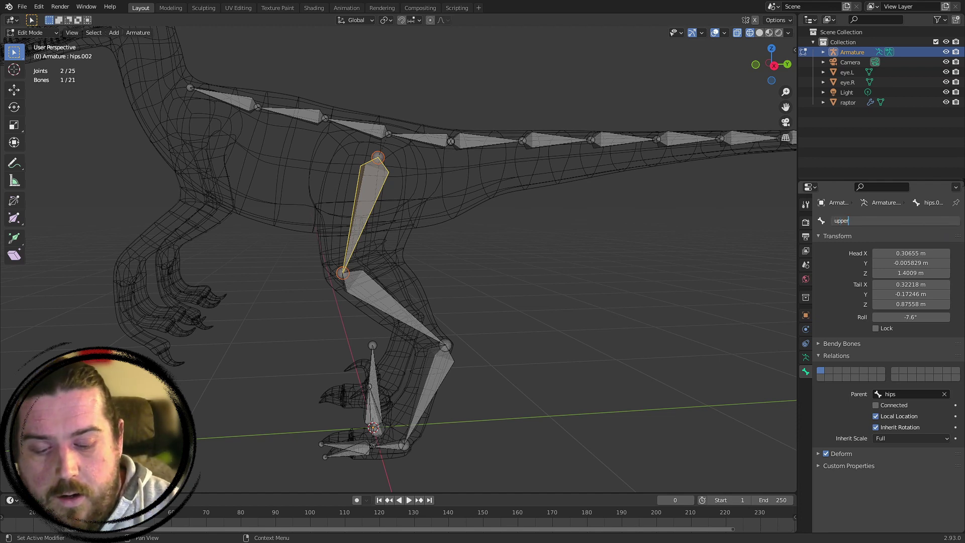
{"action": "key", "text": "Return"}
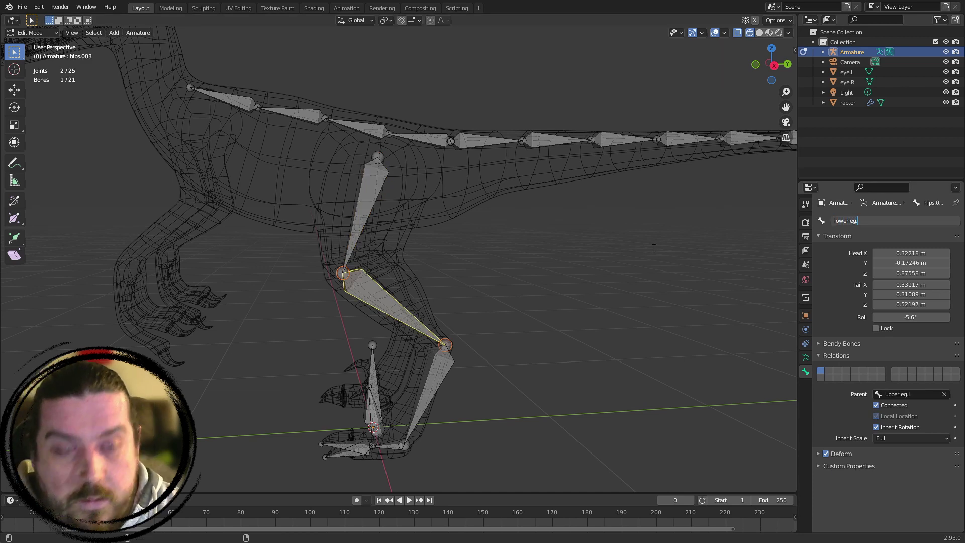
{"action": "type", "text": "lowerleg.L"}
{"action": "key", "text": "Return"}
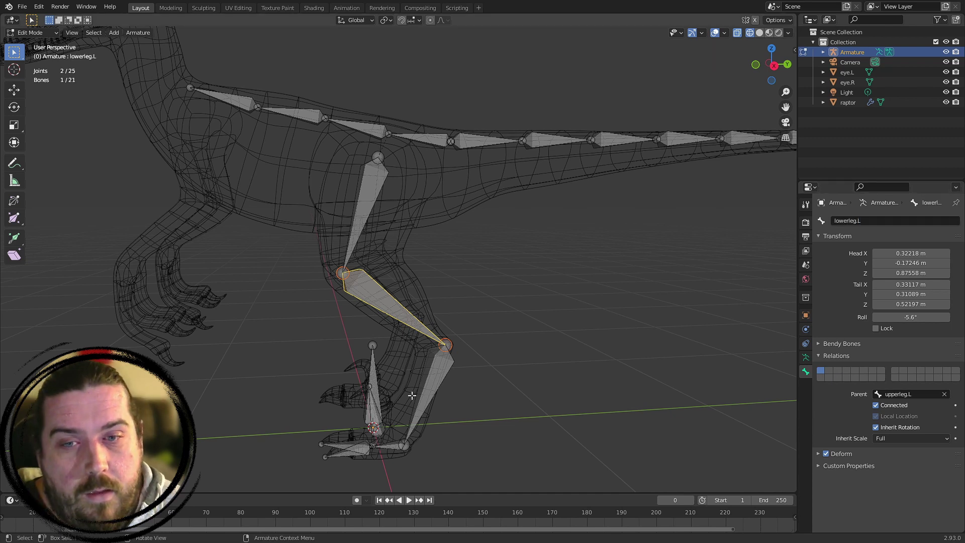
Rename the bone between lowerleg.L and the foot shin.L
{"action": "left_click", "coordinate": [412, 396]}
{"action": "left_click", "coordinate": [911, 223]}
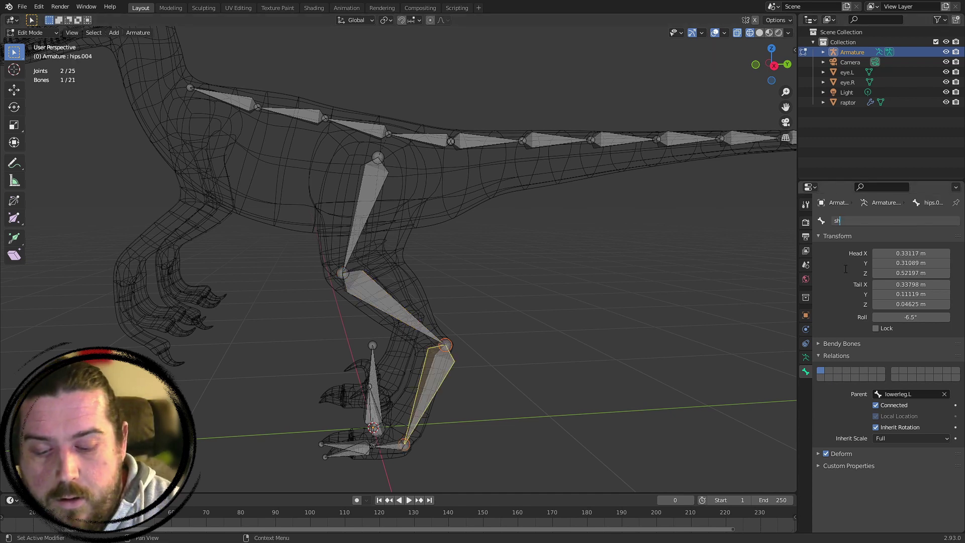
{"action": "type", "text": "shin.L"}
{"action": "key", "text": "Return"}
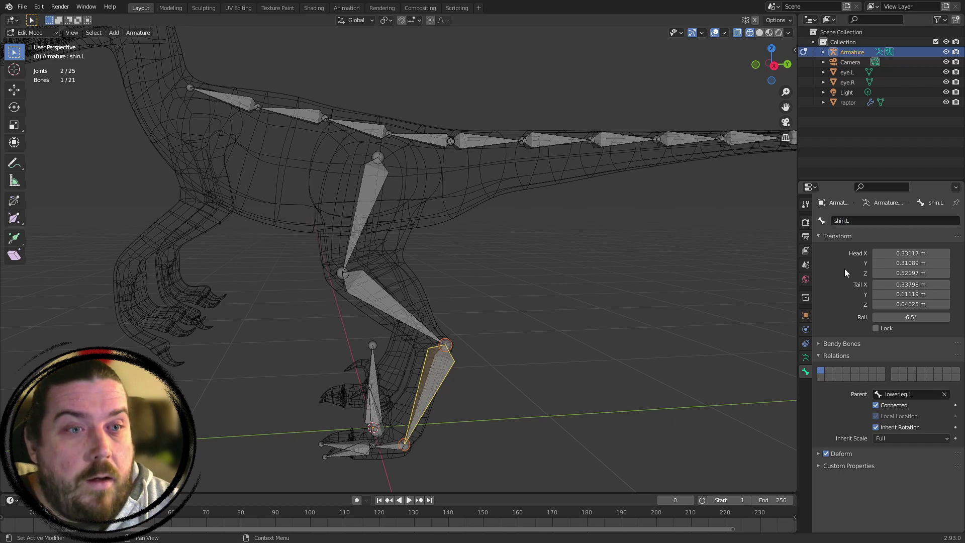
Rename the foot bone that follows shin.L foot.L
{"action": "middle_click_drag", "start_coordinate": [533, 438], "coordinate": [447, 322]}
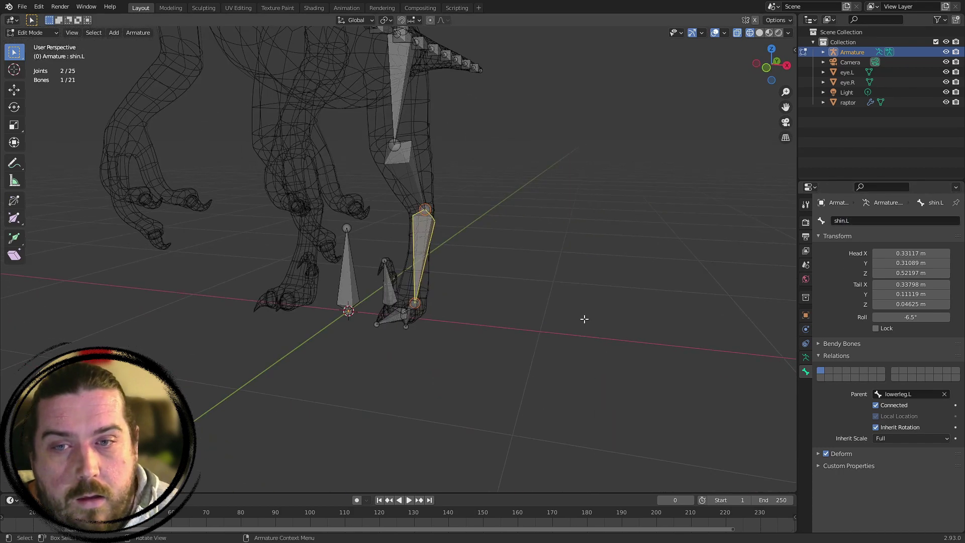
{"action": "middle_click_drag", "start_coordinate": [583, 319], "coordinate": [555, 314]}
{"action": "scroll", "coordinate": [471, 307], "scroll_direction": "up", "scroll_amount": 4}
{"action": "middle_click_drag", "start_coordinate": [419, 329], "coordinate": [404, 361]}
{"action": "left_click", "coordinate": [406, 364]}
{"action": "left_click", "coordinate": [894, 220]}
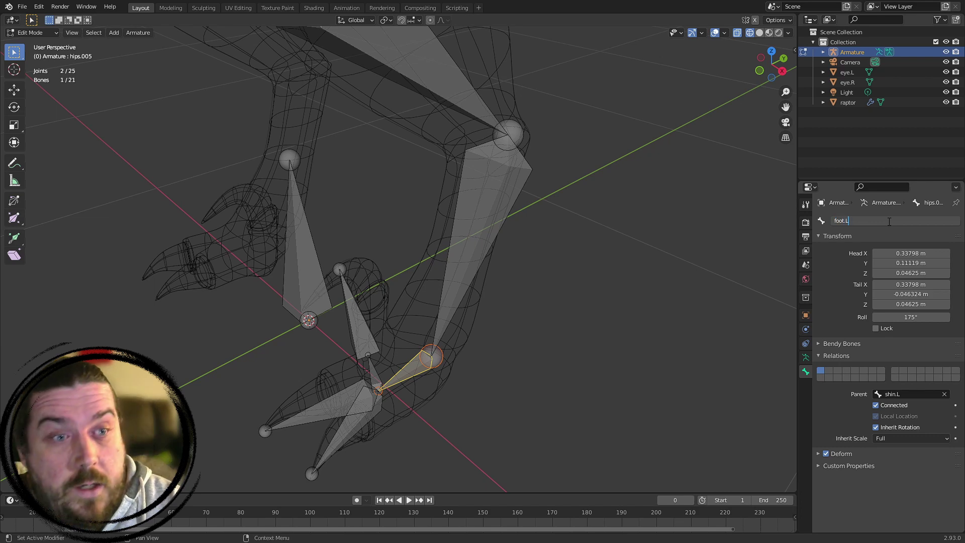
{"action": "type", "text": "foot.L"}
{"action": "key", "text": "Return"}
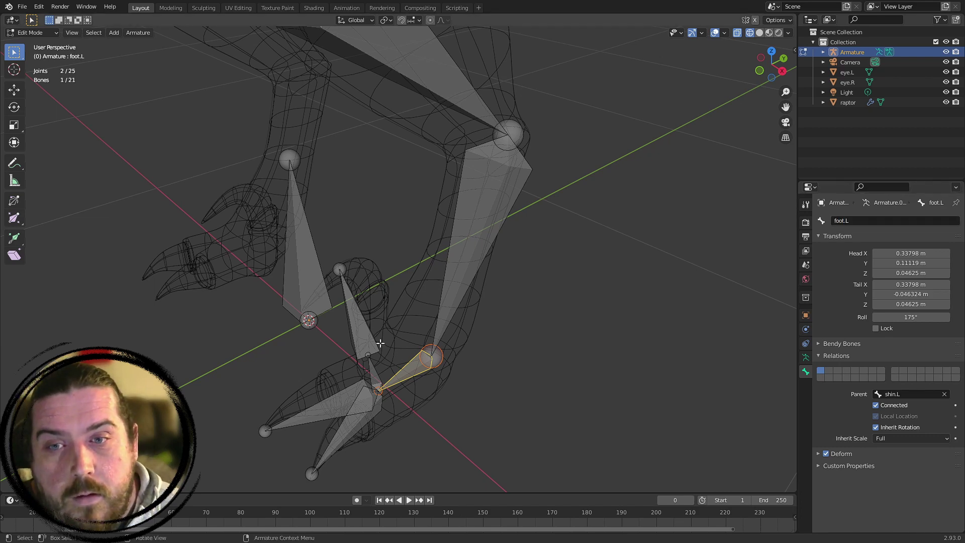
Rename the left foot's inner front toe bone toe1.L and the outer front toe bone toe2.L
{"action": "middle_click_drag", "start_coordinate": [381, 343], "coordinate": [387, 344]}
{"action": "left_click", "coordinate": [358, 412]}
{"action": "left_click", "coordinate": [891, 232]}
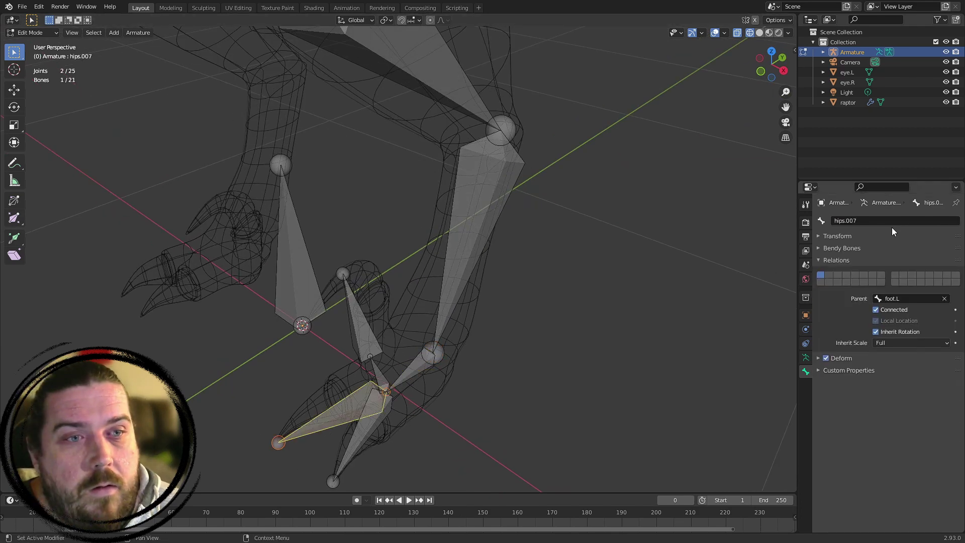
{"action": "left_click", "coordinate": [905, 221]}
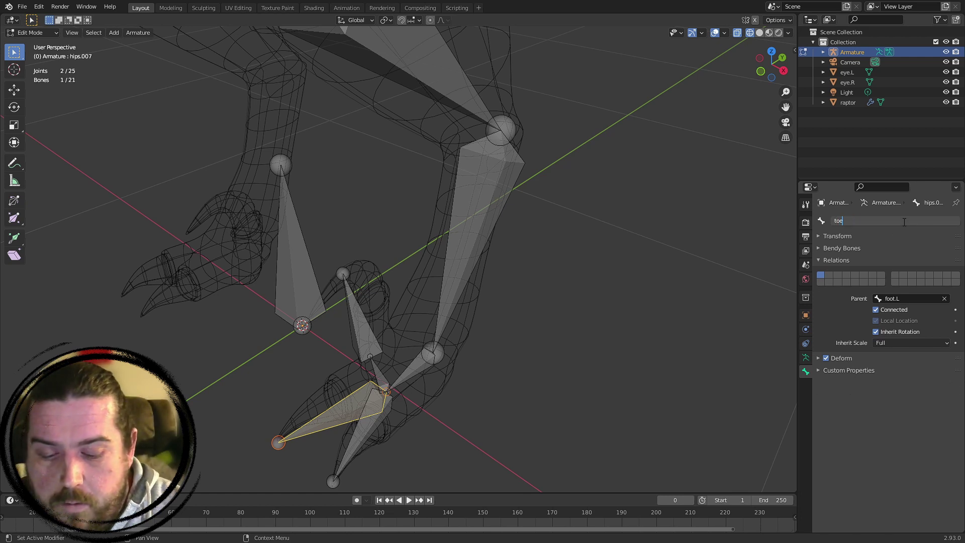
{"action": "type", "text": "toe1.L"}
{"action": "key", "text": "Return"}
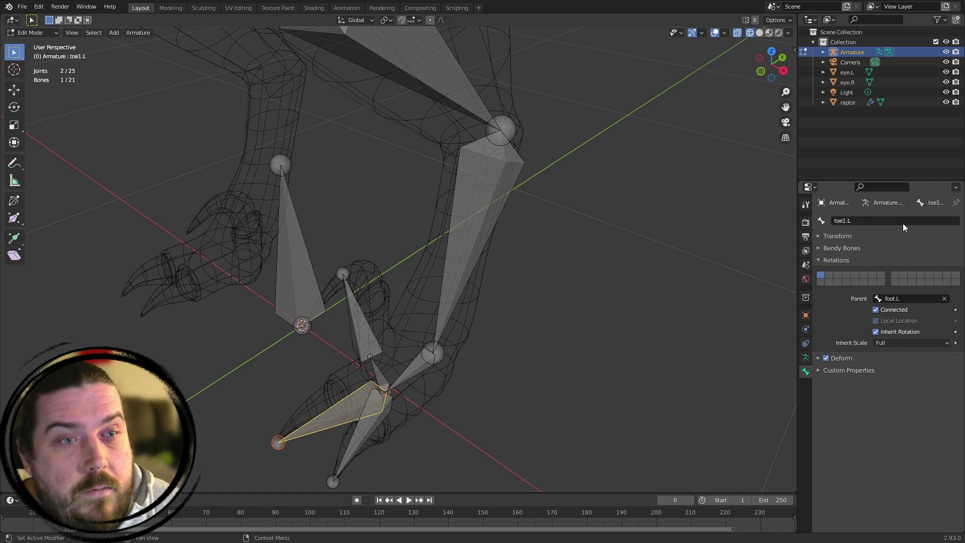
{"action": "left_click", "coordinate": [339, 464]}
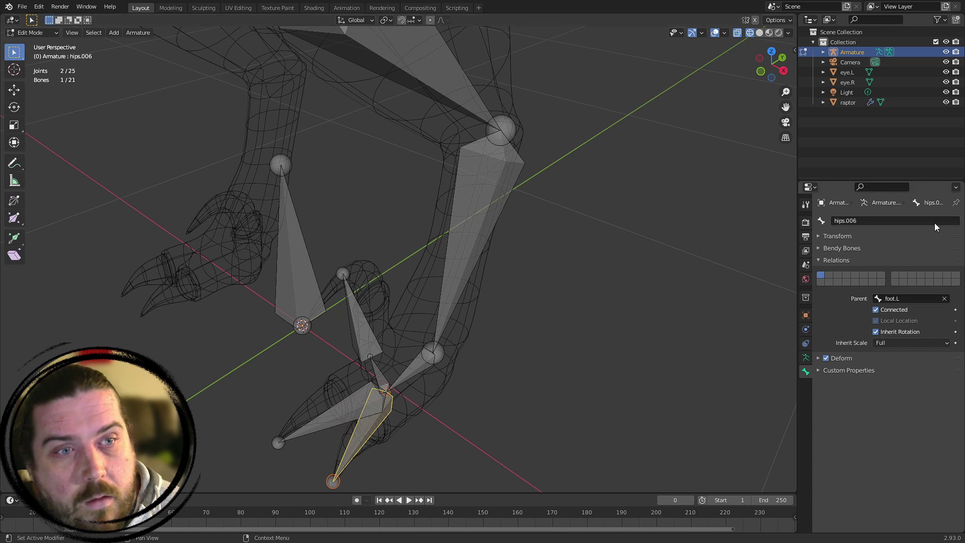
{"action": "left_click", "coordinate": [934, 222]}
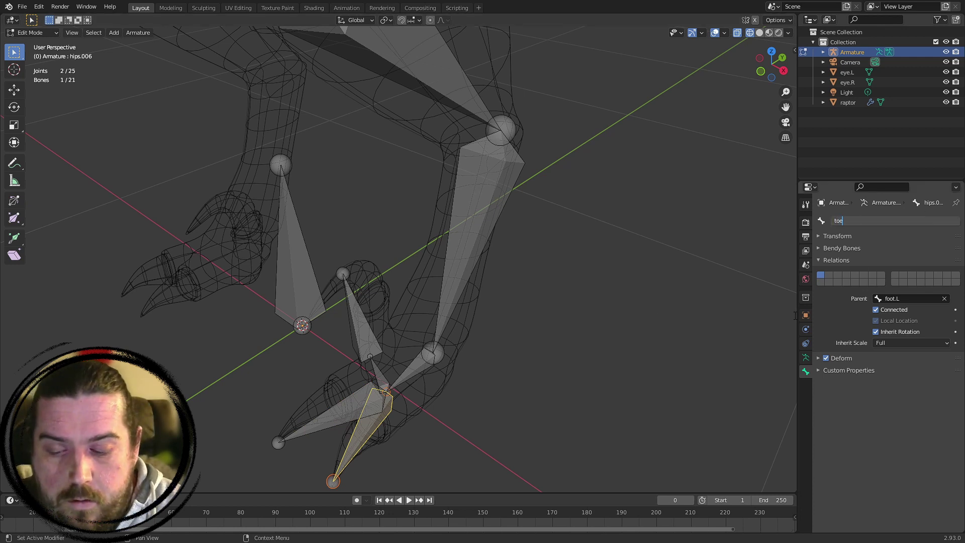
{"action": "key", "text": "Return"}
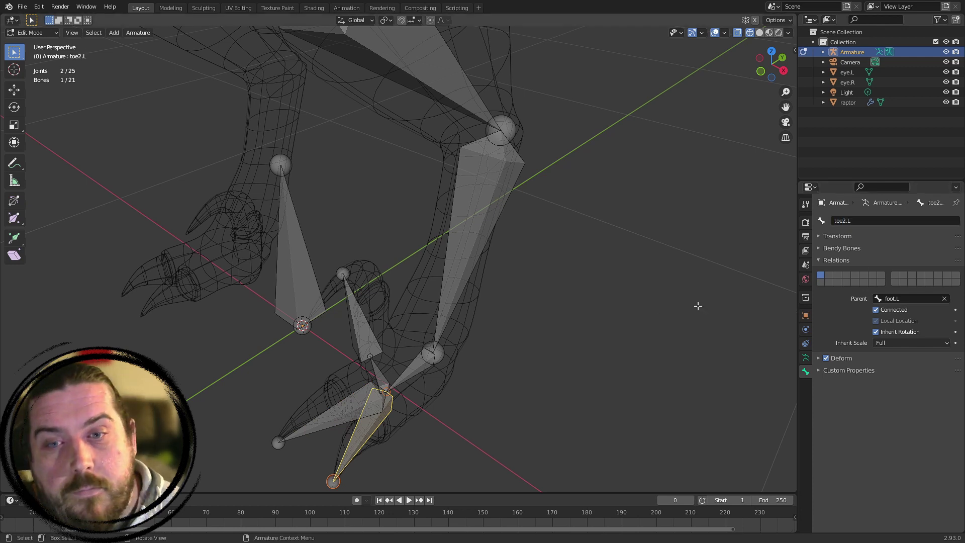
Select the short bone joining foot.L to the raised claw bone and rename it foot2.L
{"action": "left_click", "coordinate": [419, 361]}
{"action": "left_click", "coordinate": [373, 378]}
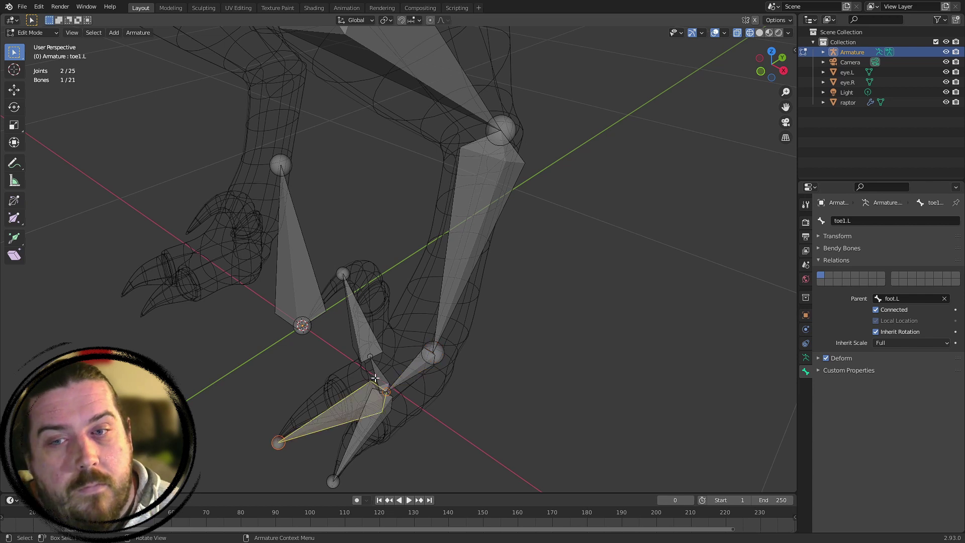
{"action": "left_click", "coordinate": [378, 378]}
{"action": "left_click", "coordinate": [403, 382]}
{"action": "left_click", "coordinate": [379, 383]}
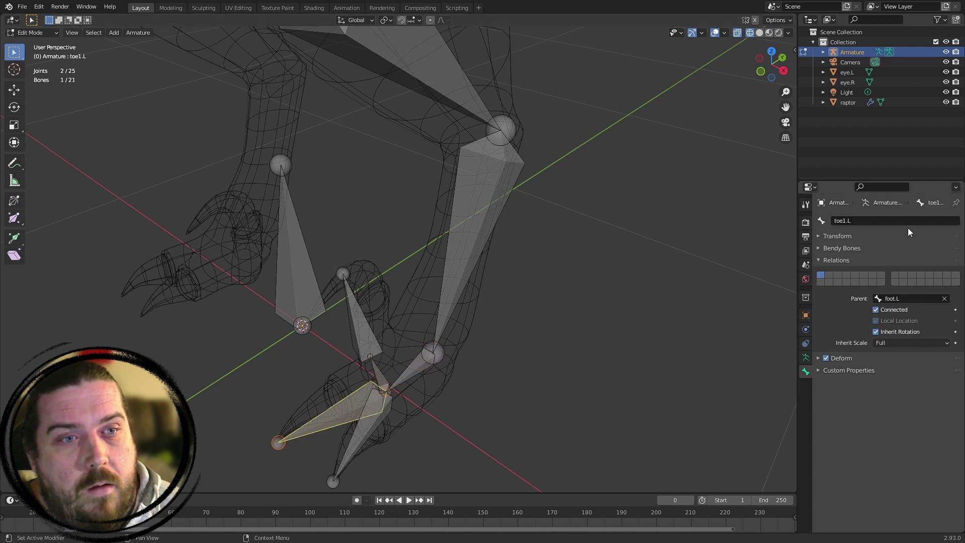
{"action": "left_click", "coordinate": [379, 378]}
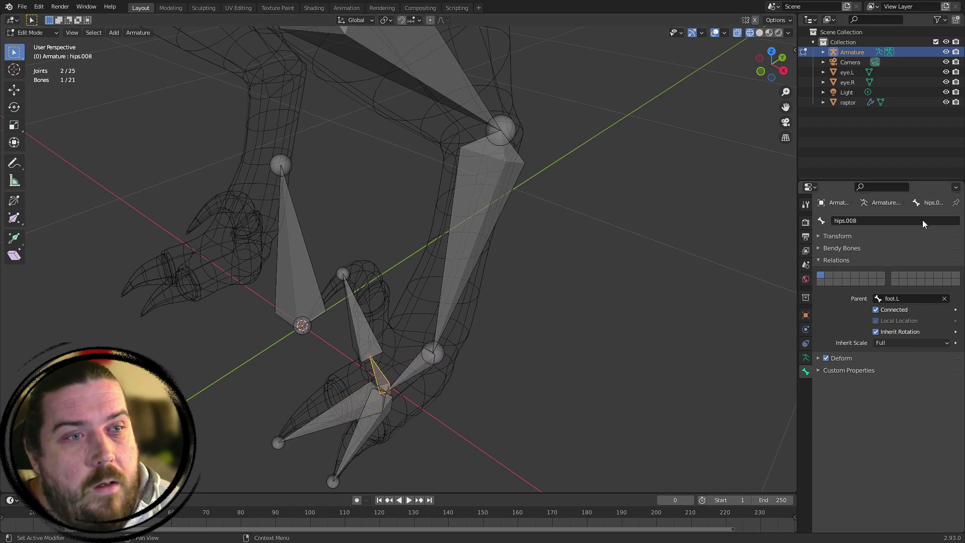
{"action": "double_click", "coordinate": [922, 220]}
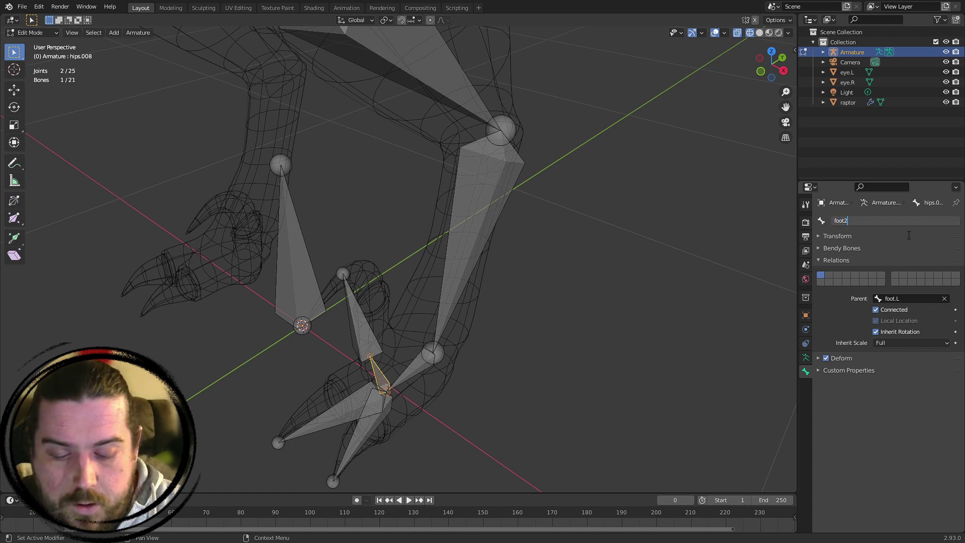
{"action": "key", "text": "Return"}
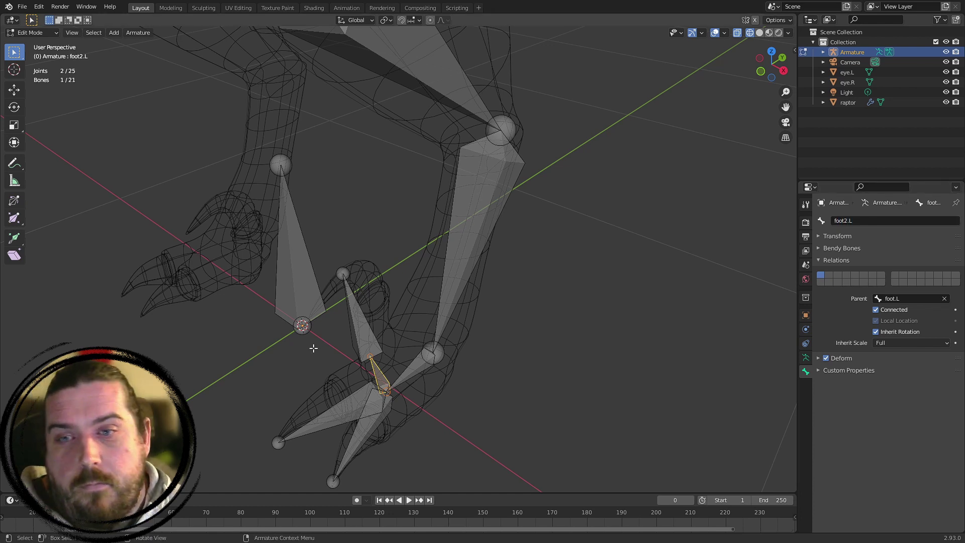
Rename the raised claw's bone toe3.L
{"action": "left_click", "coordinate": [359, 328]}
{"action": "double_click", "coordinate": [868, 222]}
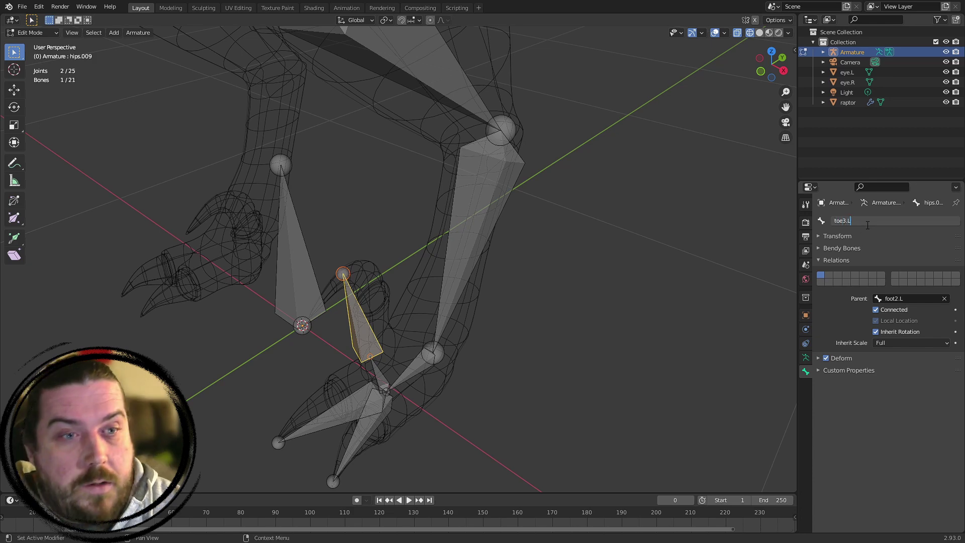
{"action": "key", "text": "Return"}
Select the left foot's short connecting bone and toe bones in turn to check their names and parents
{"action": "scroll", "coordinate": [406, 196], "scroll_direction": "down", "scroll_amount": 4}
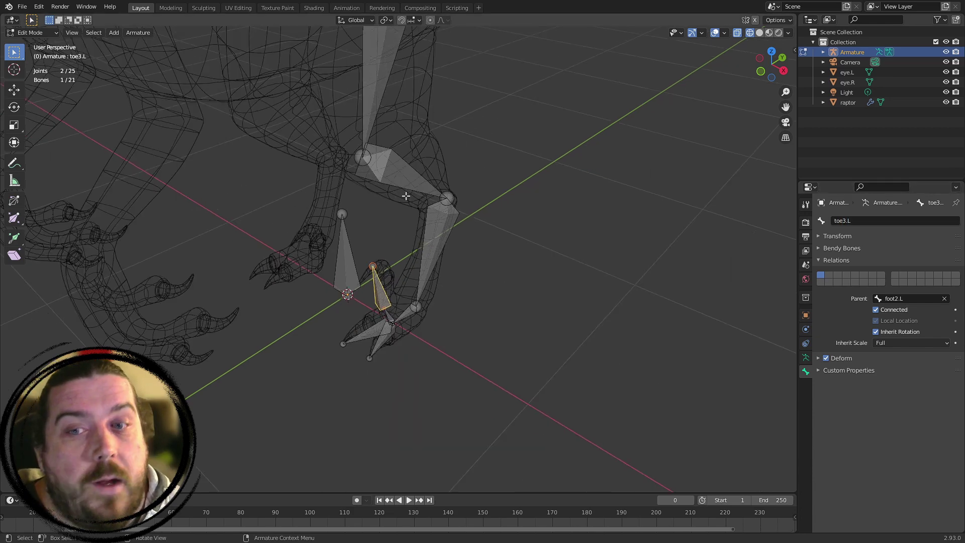
{"action": "middle_click_drag", "start_coordinate": [406, 216], "coordinate": [423, 253], "text": "shift"}
{"action": "left_click", "coordinate": [414, 355]}
{"action": "left_click", "coordinate": [403, 346]}
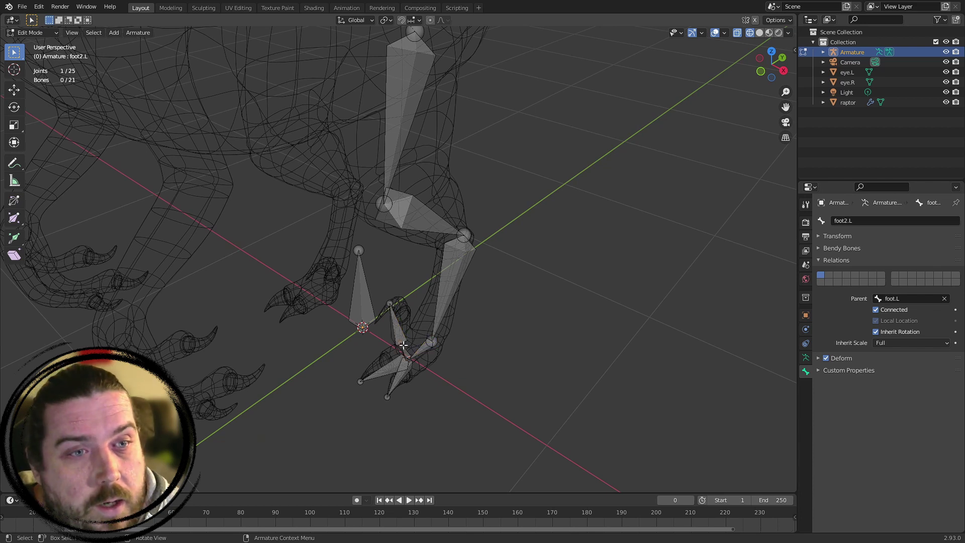
{"action": "left_click", "coordinate": [399, 327]}
{"action": "left_click", "coordinate": [485, 358]}
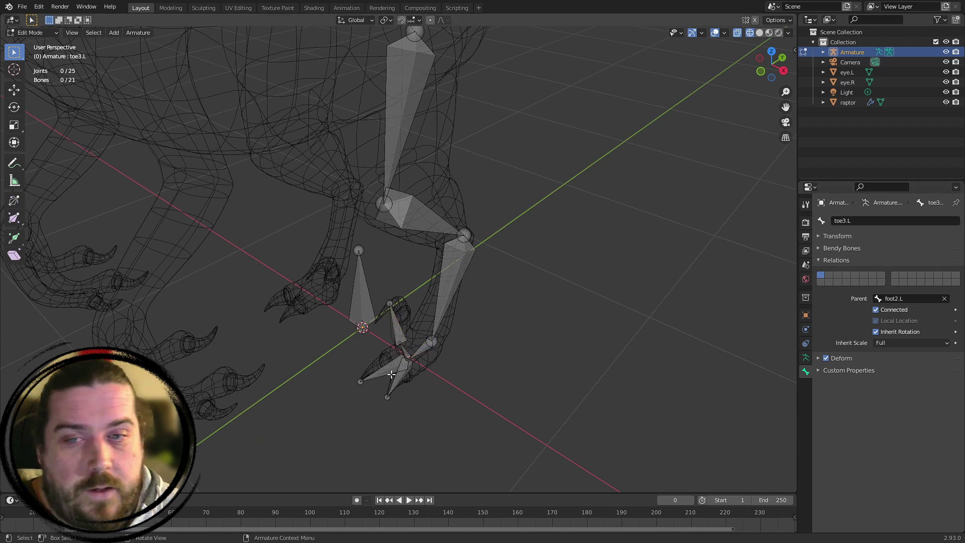
{"action": "left_click", "coordinate": [411, 376]}
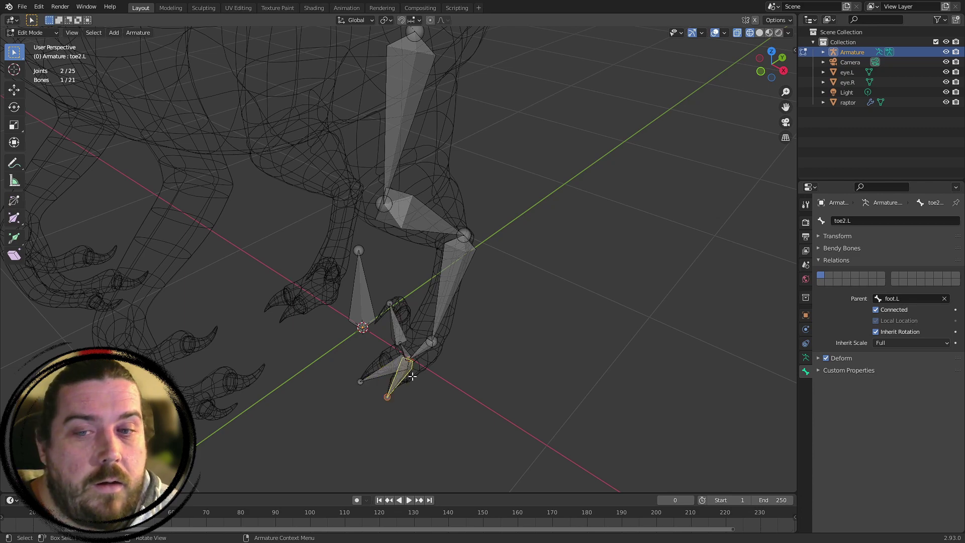
{"action": "left_click", "coordinate": [400, 327]}
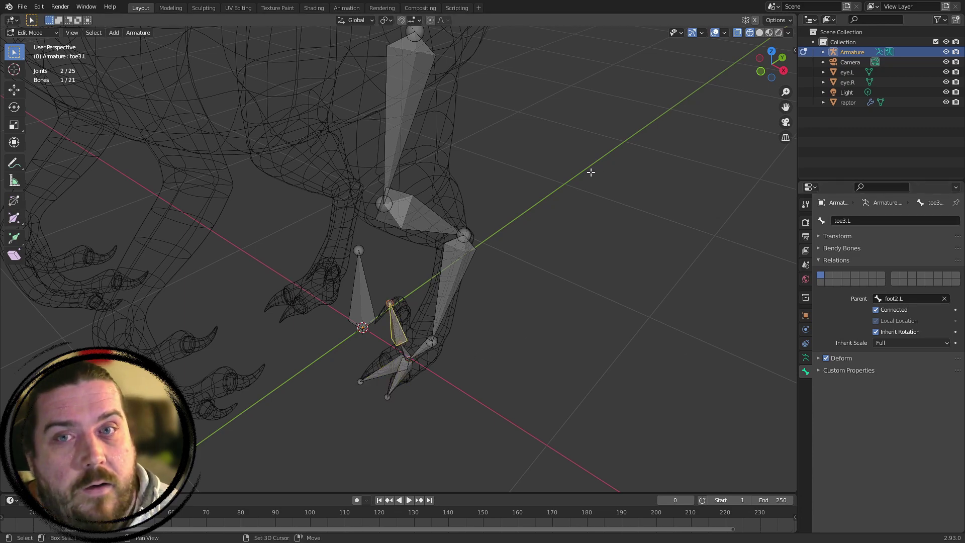
Extrude a bone from the spine's front joint out to the raptor's left side and lower its tip toward the shoulder
{"action": "middle_click_drag", "start_coordinate": [590, 172], "coordinate": [597, 269]}
{"action": "scroll", "coordinate": [528, 151], "scroll_direction": "up", "scroll_amount": 2}
{"action": "left_click", "coordinate": [386, 196]}
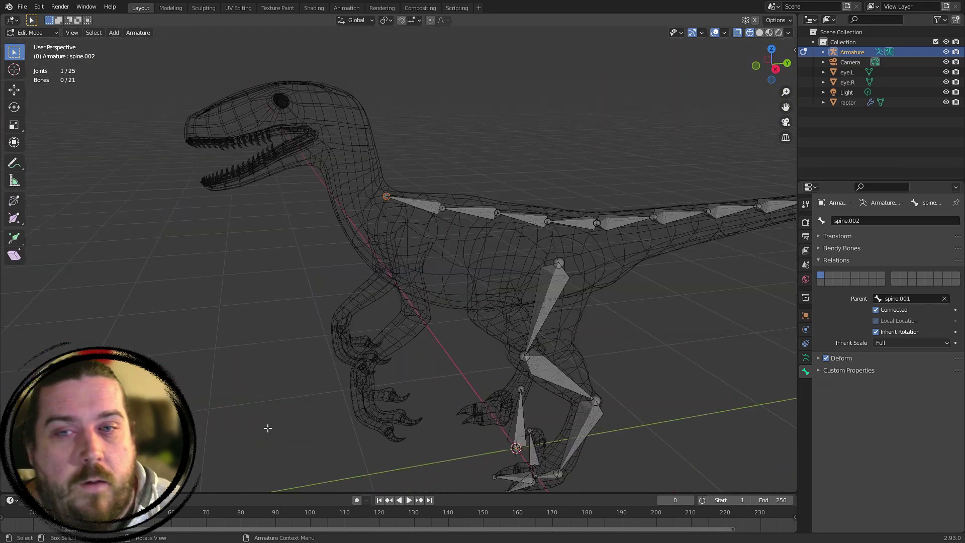
{"action": "key", "text": "KP_7"}
{"action": "scroll", "coordinate": [275, 424], "scroll_direction": "up", "scroll_amount": 5}
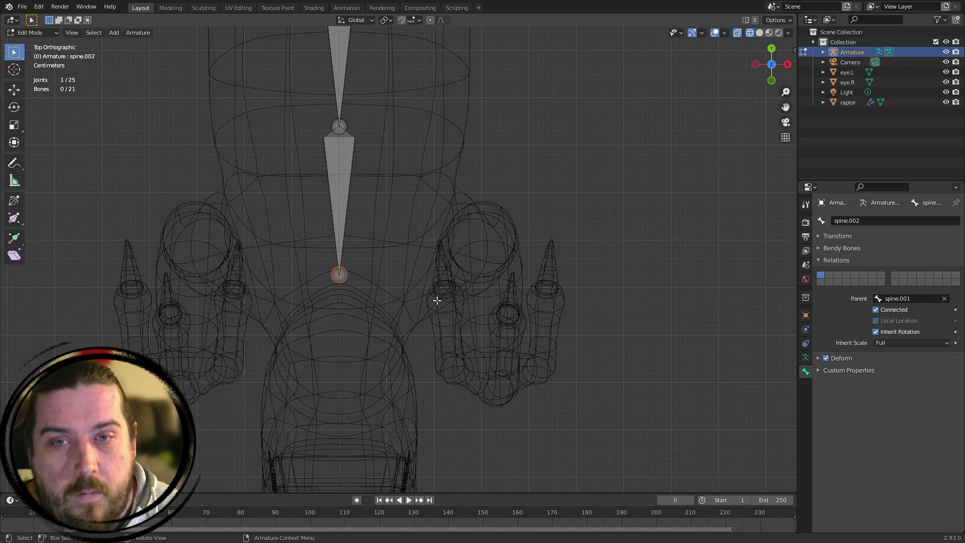
{"action": "key", "text": "e"}
{"action": "left_click", "coordinate": [548, 245]}
{"action": "key", "text": "KP_1"}
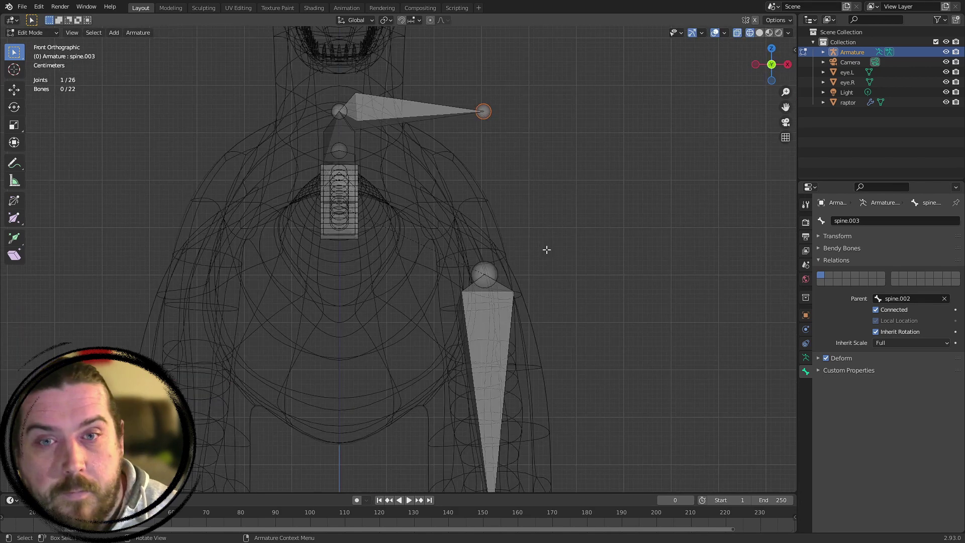
{"action": "key", "text": "g"}
{"action": "left_click", "coordinate": [572, 285]}
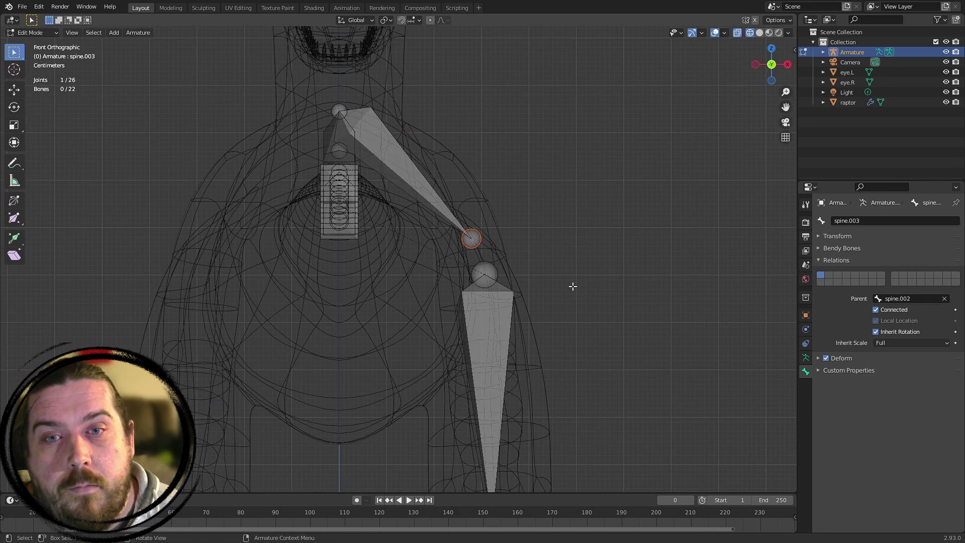
Switch to solid shading and reposition the new shoulder bone's tip at the top of the left arm
{"action": "key", "text": "shift+z"}
{"action": "mouse_move", "coordinate": [572, 285]}
{"action": "middle_mouse_down"}
{"action": "mouse_move", "coordinate": [569, 276]}
{"action": "mouse_move", "coordinate": [441, 301]}
{"action": "mouse_move", "coordinate": [450, 284]}
{"action": "mouse_move", "coordinate": [528, 247]}
{"action": "mouse_move", "coordinate": [524, 236]}
{"action": "middle_mouse_up"}
{"action": "key", "text": "g"}
{"action": "left_click", "coordinate": [437, 282]}
{"action": "key", "text": "g"}
{"action": "left_click", "coordinate": [487, 182]}
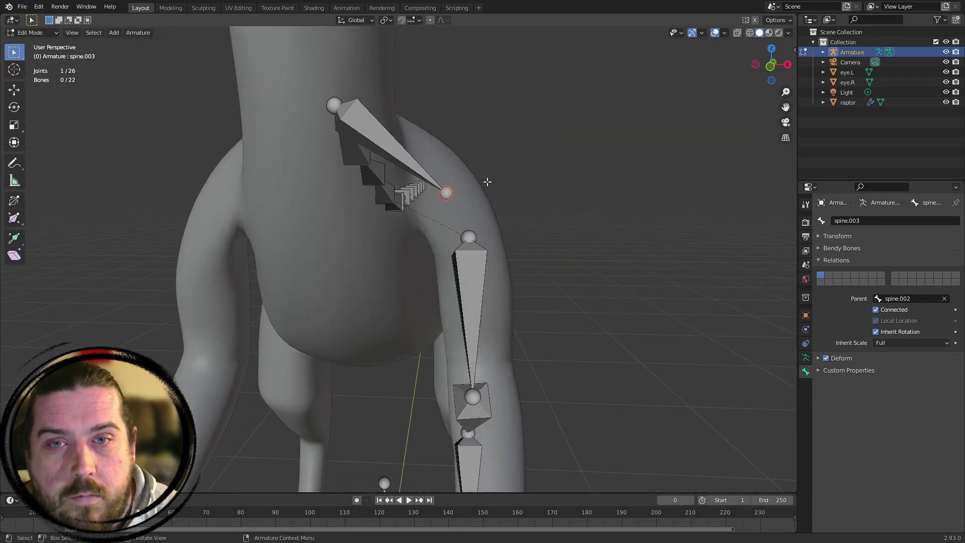
{"action": "middle_click_drag", "start_coordinate": [487, 182], "coordinate": [425, 246]}
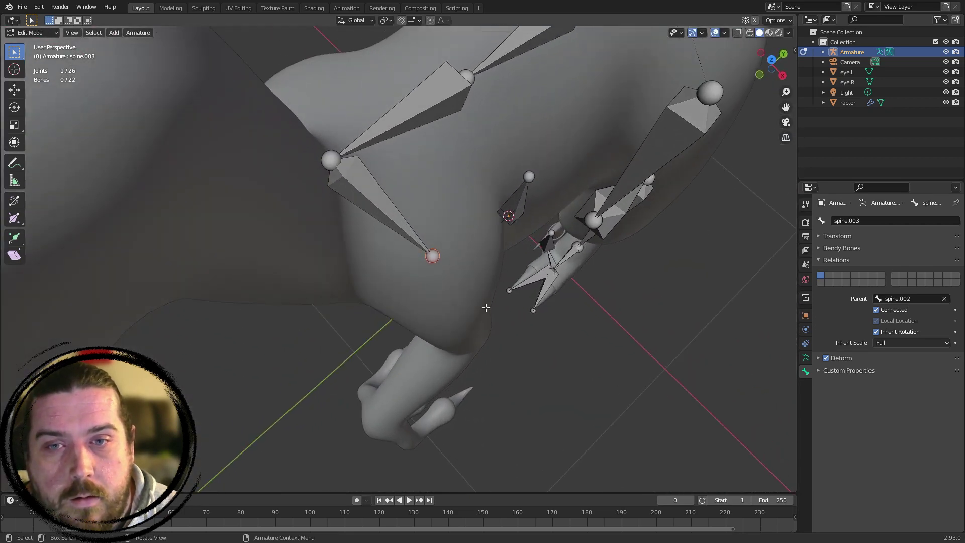
{"action": "key", "text": "g"}
{"action": "left_click", "coordinate": [462, 327]}
Extrude an upper arm bone in side view from the shoulder bone's tip down to the left elbow
{"action": "middle_click_drag", "start_coordinate": [459, 334], "coordinate": [460, 226]}
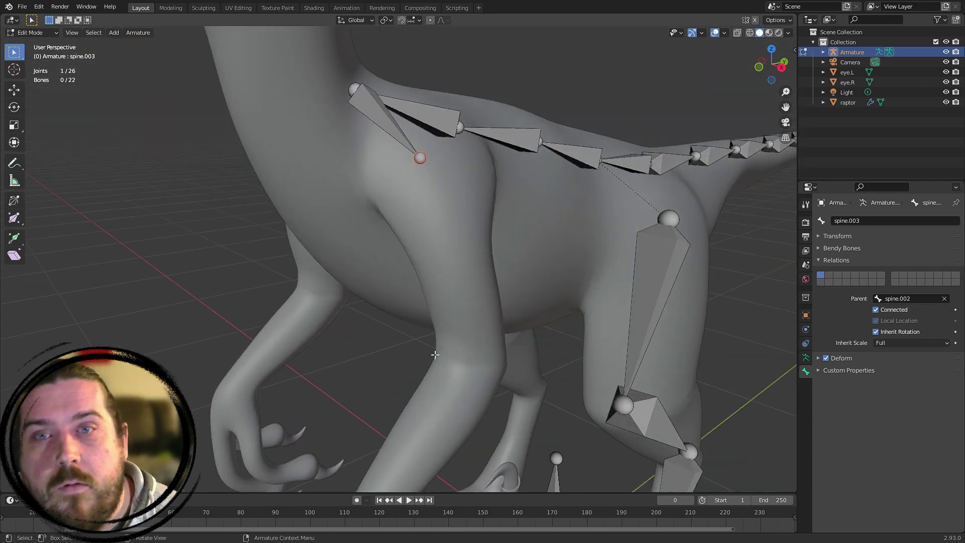
{"action": "middle_click_drag", "start_coordinate": [434, 355], "coordinate": [384, 119]}
{"action": "key", "text": "KP_1"}
{"action": "middle_click_drag", "start_coordinate": [375, 238], "coordinate": [299, 155], "text": "shift"}
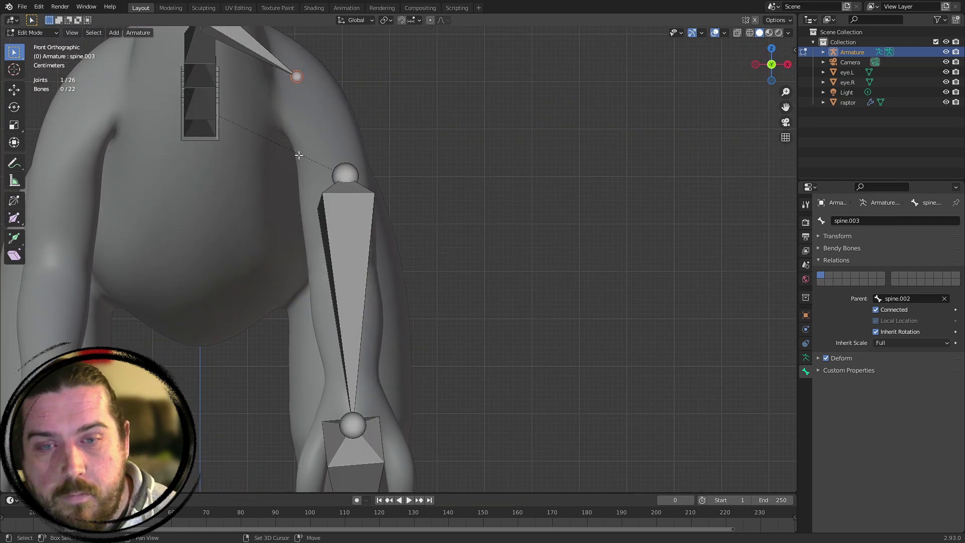
{"action": "key", "text": "KP_3"}
{"action": "key", "text": "e"}
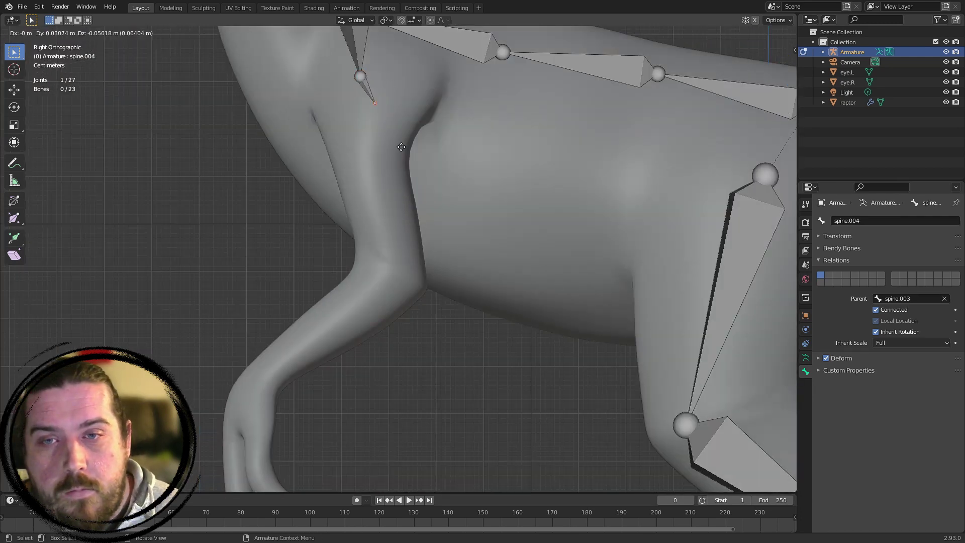
{"action": "left_click", "coordinate": [429, 299]}
Switch to wireframe and extrude a forearm bone from the left elbow down to the wrist
{"action": "key", "text": "shift+z"}
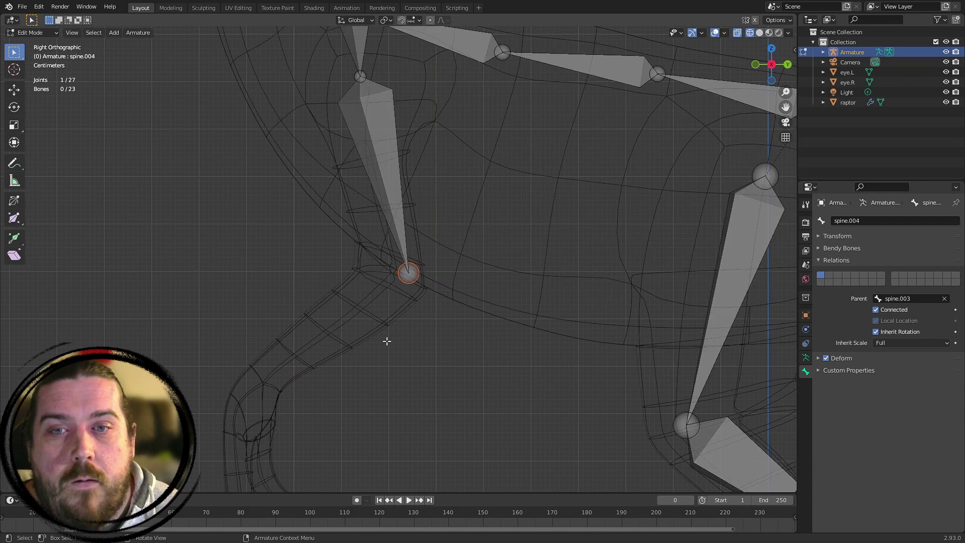
{"action": "scroll", "coordinate": [432, 352], "scroll_direction": "up", "scroll_amount": 3}
{"action": "middle_click_drag", "start_coordinate": [403, 253], "coordinate": [433, 165], "text": "shift"}
{"action": "scroll", "coordinate": [504, 165], "scroll_direction": "down", "scroll_amount": 3}
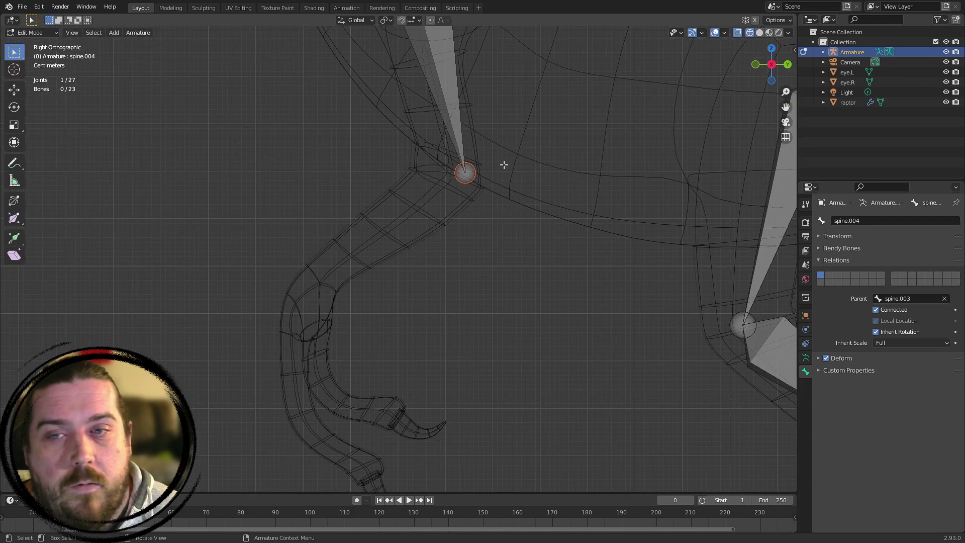
{"action": "key", "text": "e"}
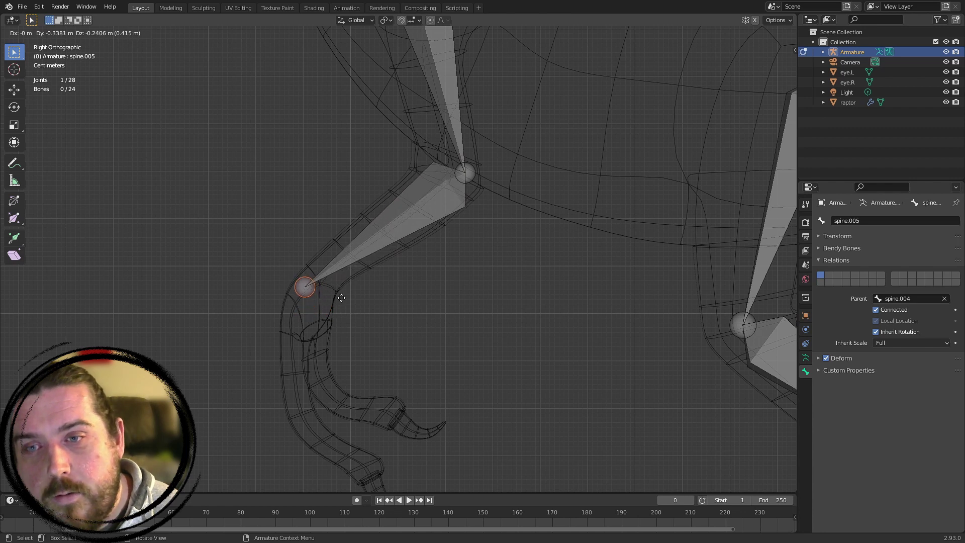
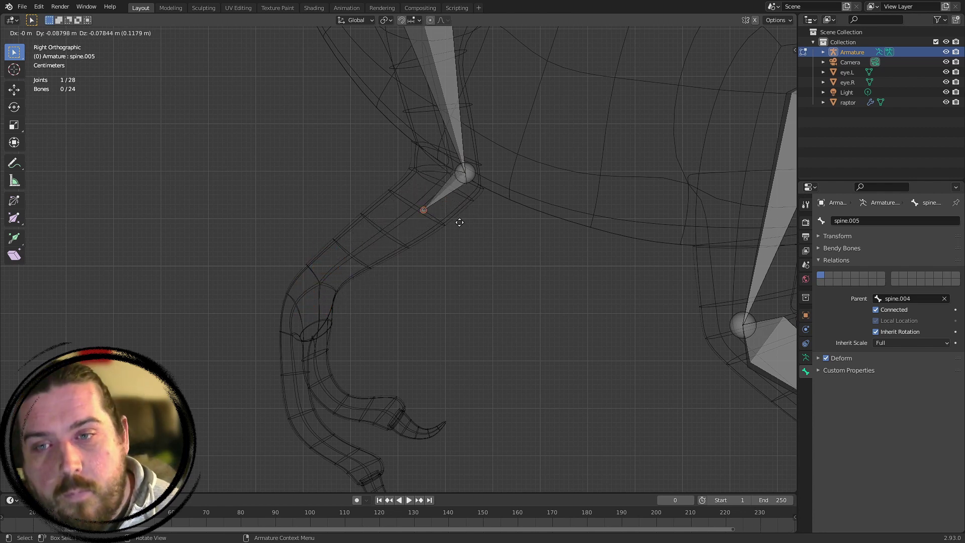
{"action": "left_click", "coordinate": [362, 278]}
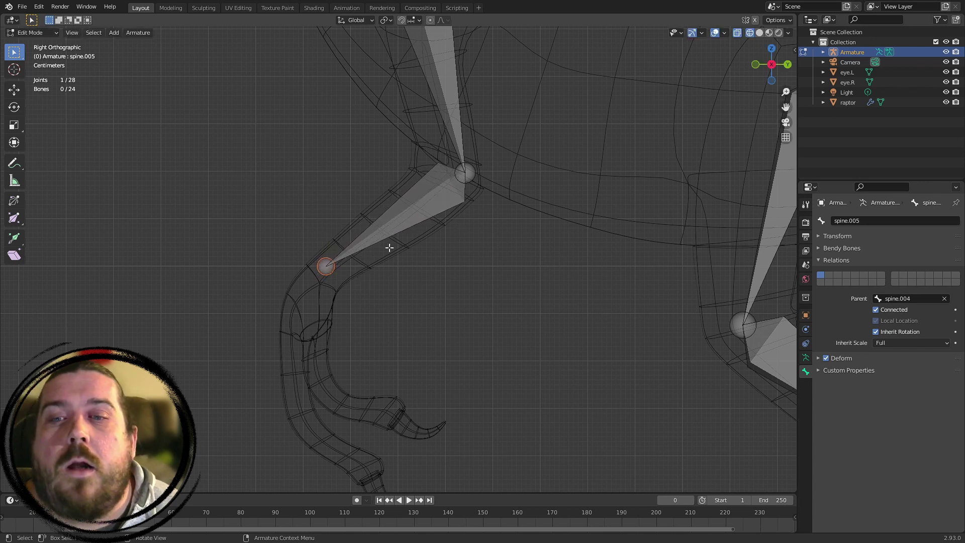
Extrude a short hand bone from the forearm's tip and reposition both of its joints inside the hand
{"action": "middle_click_drag", "start_coordinate": [394, 226], "coordinate": [457, 168], "text": "shift"}
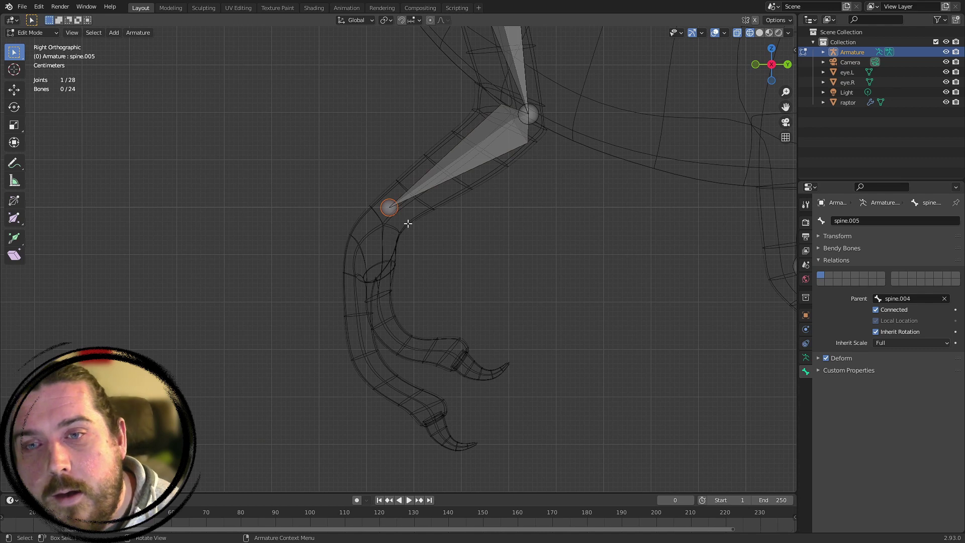
{"action": "key", "text": "e"}
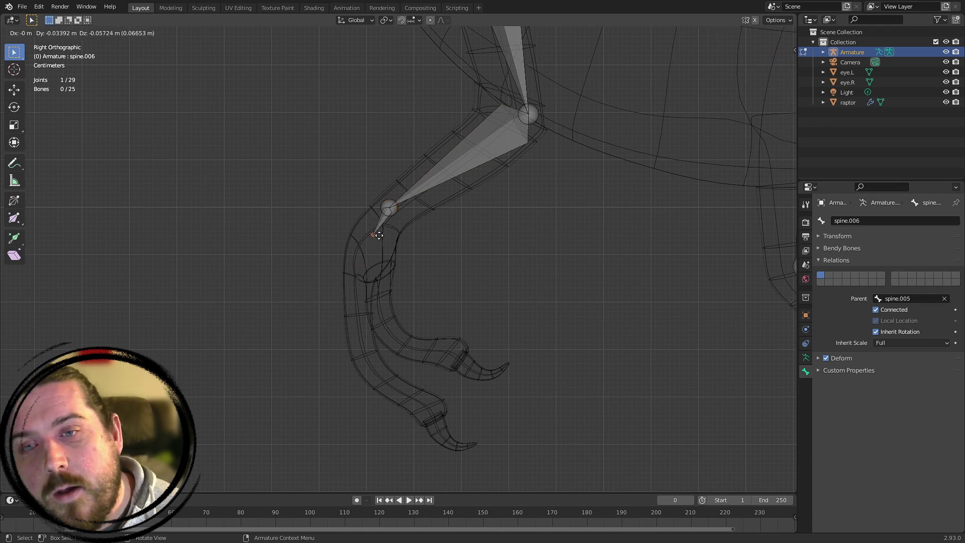
{"action": "left_click", "coordinate": [367, 244]}
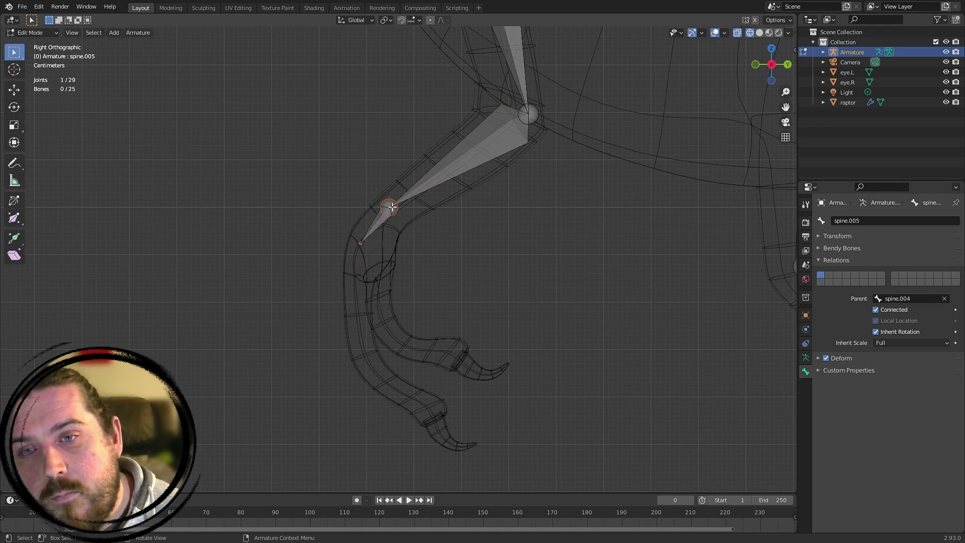
{"action": "key", "text": "g"}
{"action": "left_click", "coordinate": [401, 198]}
{"action": "key", "text": "g"}
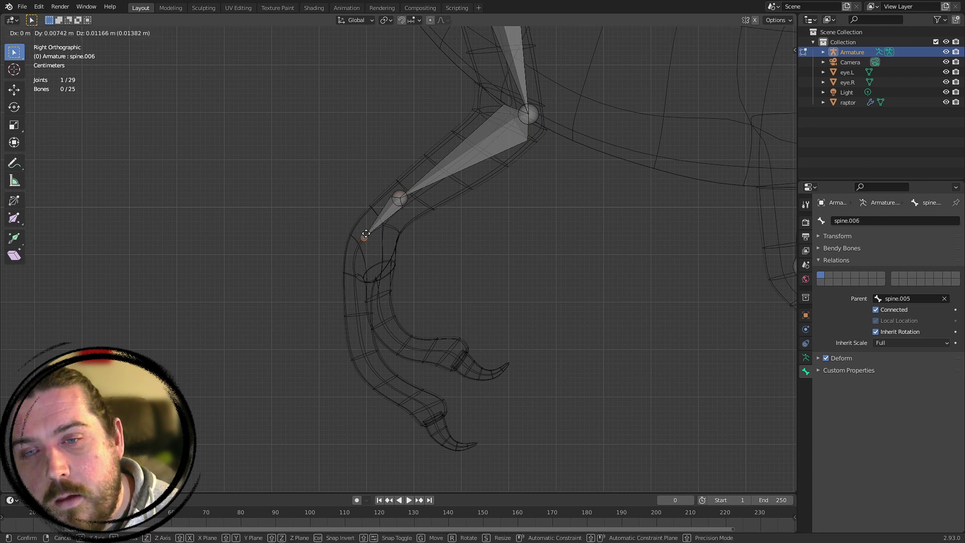
{"action": "left_click", "coordinate": [364, 238]}
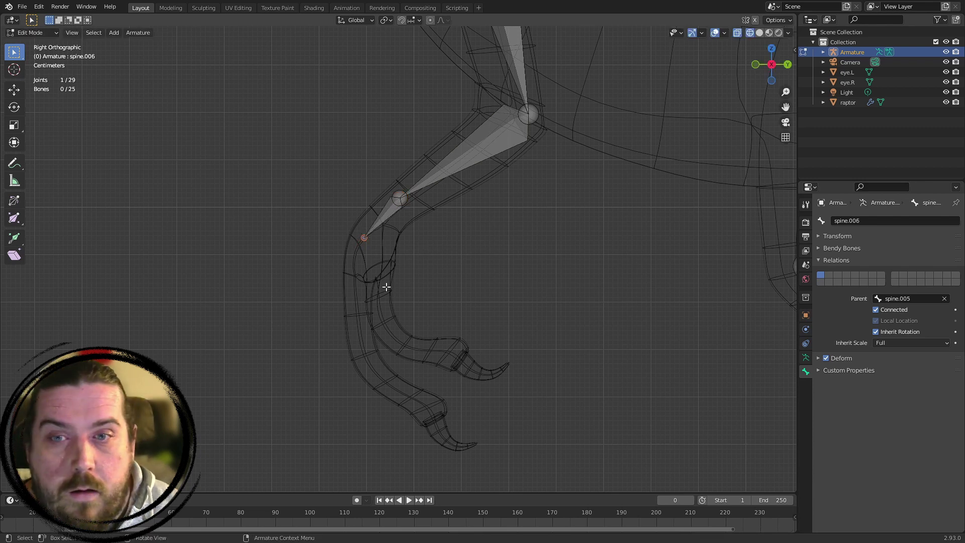
Extrude a chain of three bones from the hand bone down the middle finger to the tip of its claw
{"action": "key", "text": "e"}
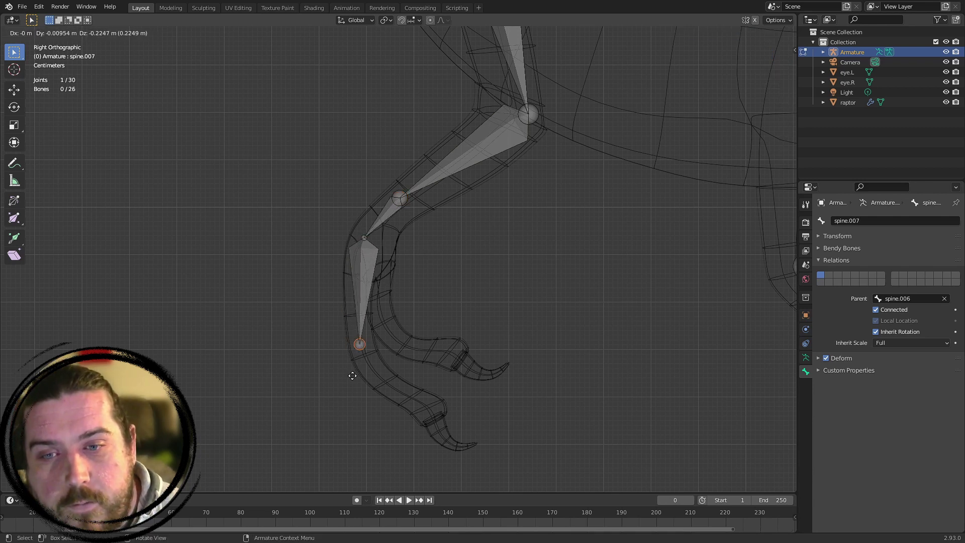
{"action": "left_click", "coordinate": [353, 373]}
{"action": "key", "text": "e"}
{"action": "left_click", "coordinate": [457, 417]}
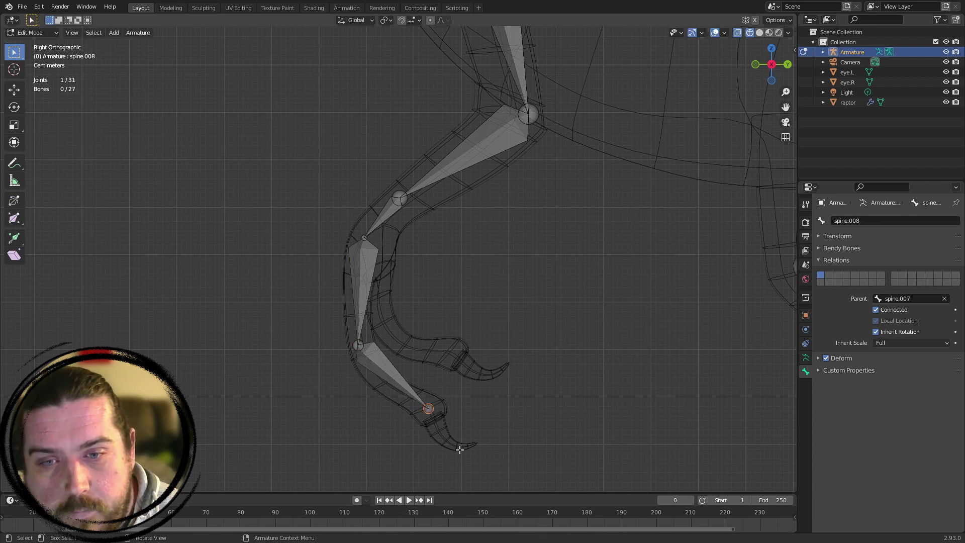
{"action": "key", "text": "e"}
{"action": "key", "text": "e"}
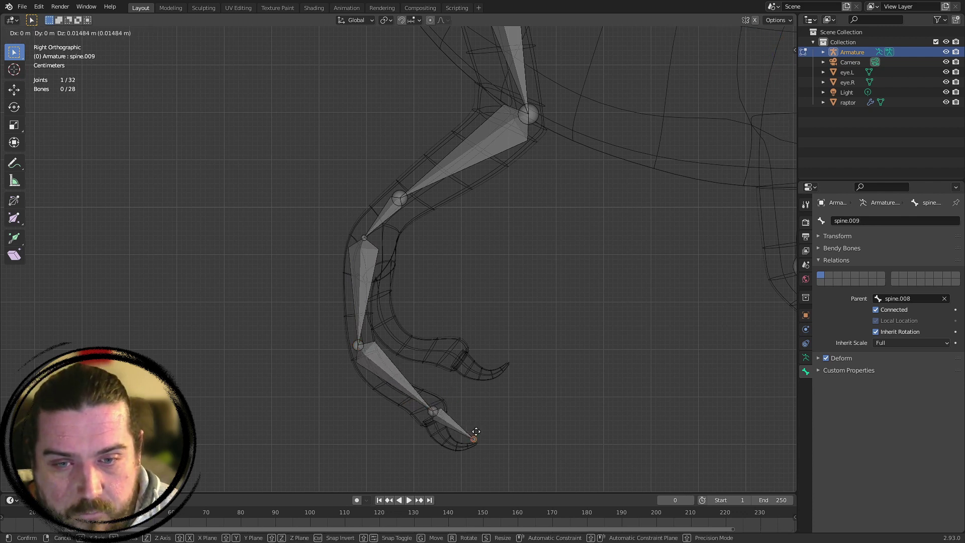
{"action": "left_click", "coordinate": [475, 437]}
{"action": "key", "text": "g"}
{"action": "left_click", "coordinate": [476, 437]}
Reposition the joint between the last two finger bones at the base of the claw
{"action": "left_click", "coordinate": [425, 406]}
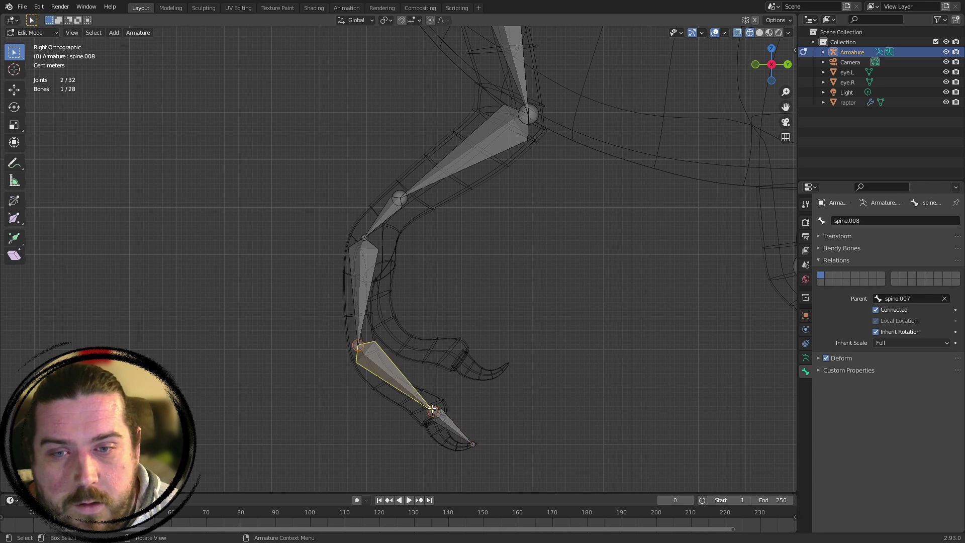
{"action": "left_click", "coordinate": [434, 409]}
{"action": "key", "text": "g"}
{"action": "left_click", "coordinate": [430, 437]}
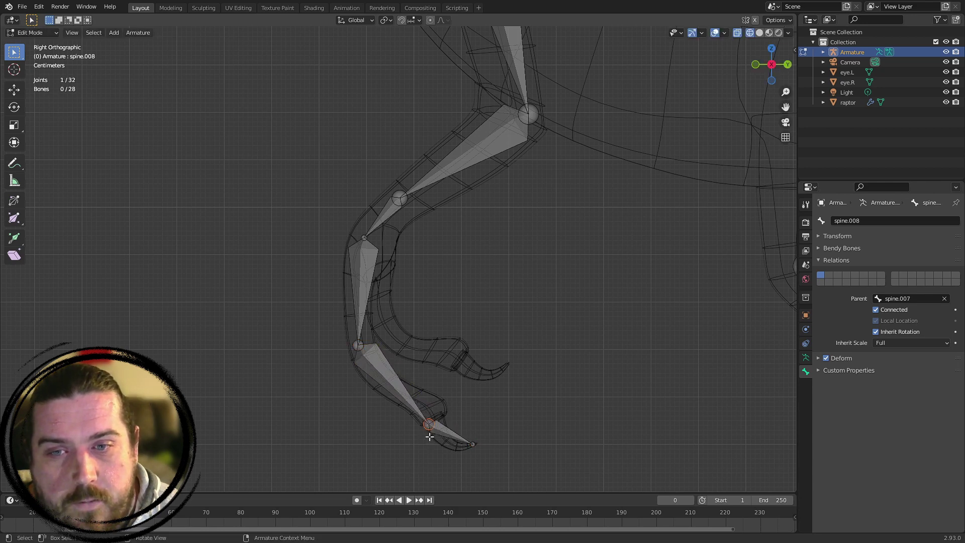
Select the forearm, hand and finger bones and shift them along X into the left arm's mesh
{"action": "middle_click_drag", "start_coordinate": [476, 296], "coordinate": [68, 193], "text": "shift"}
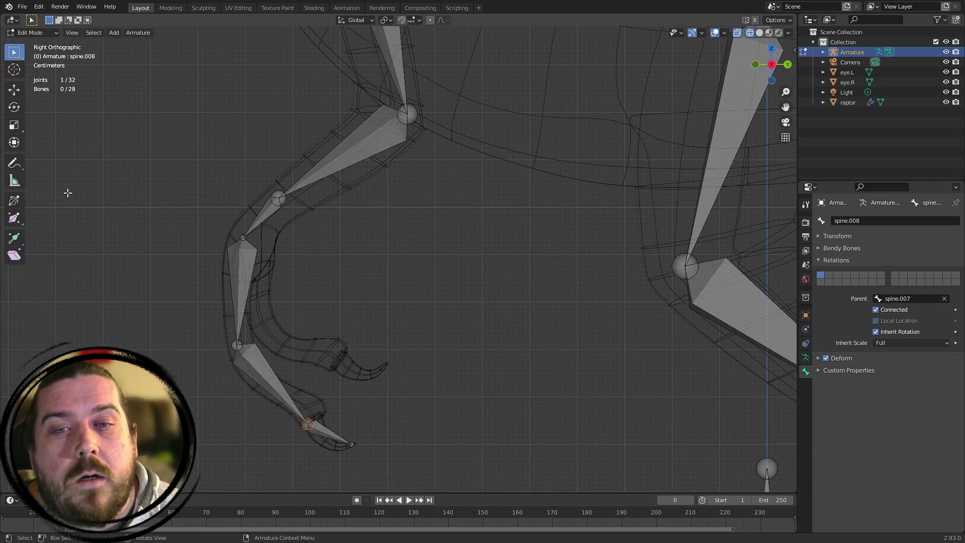
{"action": "key", "text": "KP_1"}
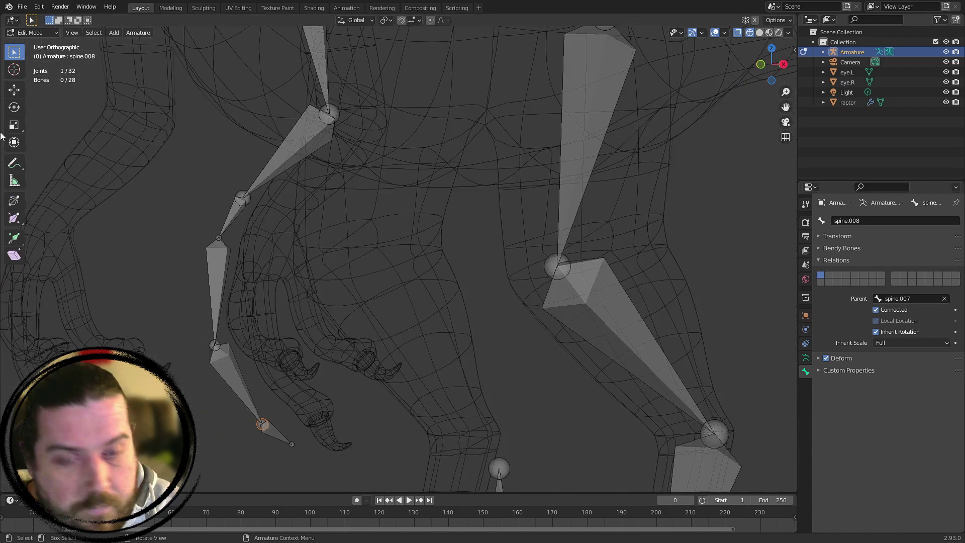
{"action": "scroll", "coordinate": [508, 283], "scroll_direction": "down", "scroll_amount": 2}
{"action": "middle_click_drag", "start_coordinate": [511, 285], "coordinate": [340, 228], "text": "shift"}
{"action": "left_click", "coordinate": [325, 239]}
{"action": "left_click", "coordinate": [300, 272], "text": "shift"}
{"action": "left_click", "coordinate": [289, 324], "text": "shift"}
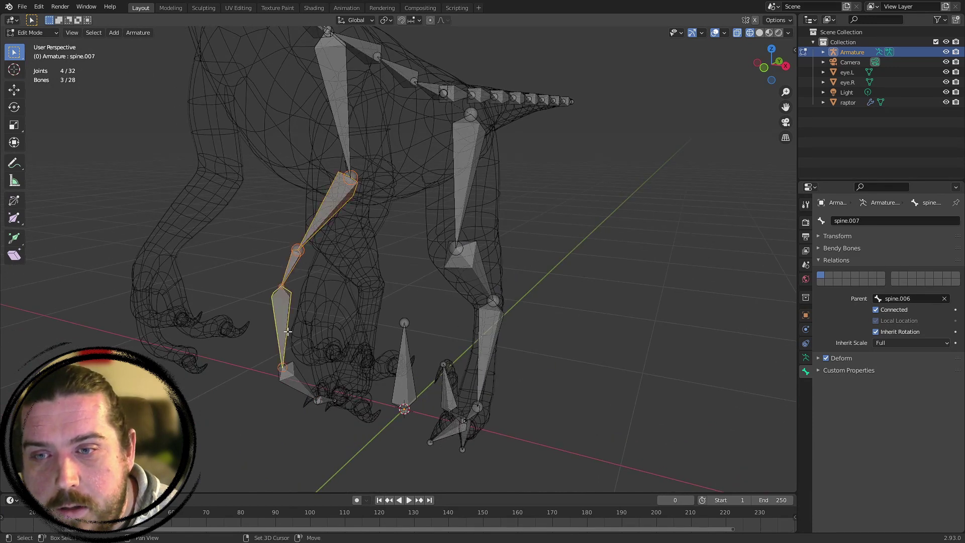
{"action": "left_click", "coordinate": [302, 391], "text": "shift"}
{"action": "left_click", "coordinate": [324, 407], "text": "shift"}
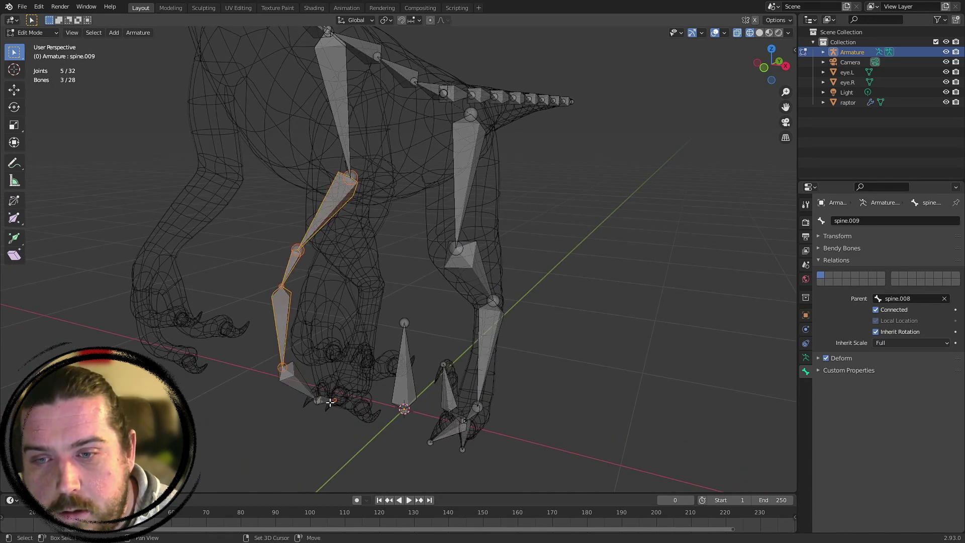
{"action": "left_click", "coordinate": [330, 403], "text": "shift"}
{"action": "left_click", "coordinate": [310, 383], "text": "shift"}
{"action": "middle_click_drag", "start_coordinate": [338, 328], "coordinate": [390, 211]}
{"action": "key", "text": "g"}
{"action": "key", "text": "x"}
{"action": "left_click", "coordinate": [384, 320]}
{"action": "key", "text": "g"}
{"action": "key", "text": "x"}
{"action": "left_click", "coordinate": [405, 294]}
Move the left elbow joint along X to centre it inside the arm mesh
{"action": "left_click", "coordinate": [390, 211]}
{"action": "middle_click_drag", "start_coordinate": [543, 252], "coordinate": [517, 274]}
{"action": "left_click", "coordinate": [389, 214]}
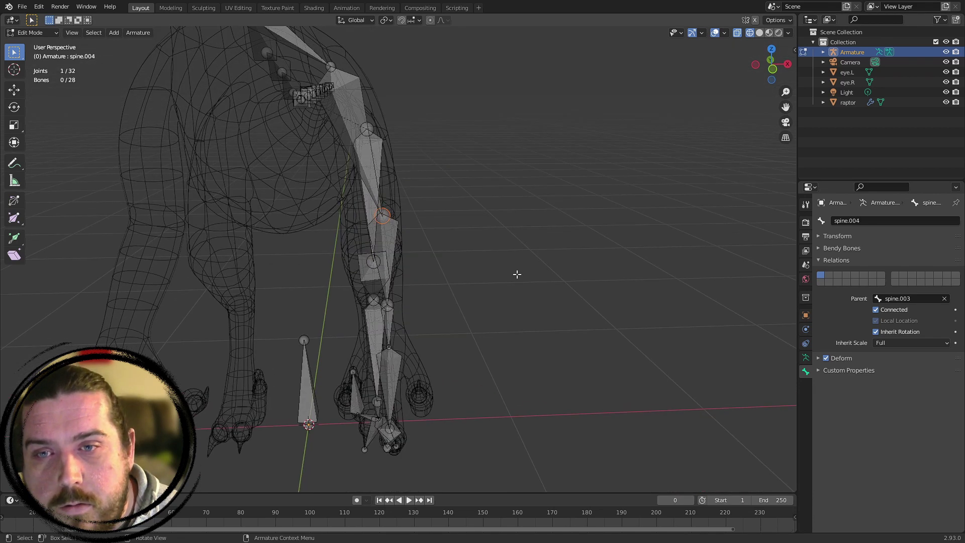
{"action": "key", "text": "g"}
{"action": "key", "text": "x"}
{"action": "left_click", "coordinate": [508, 285]}
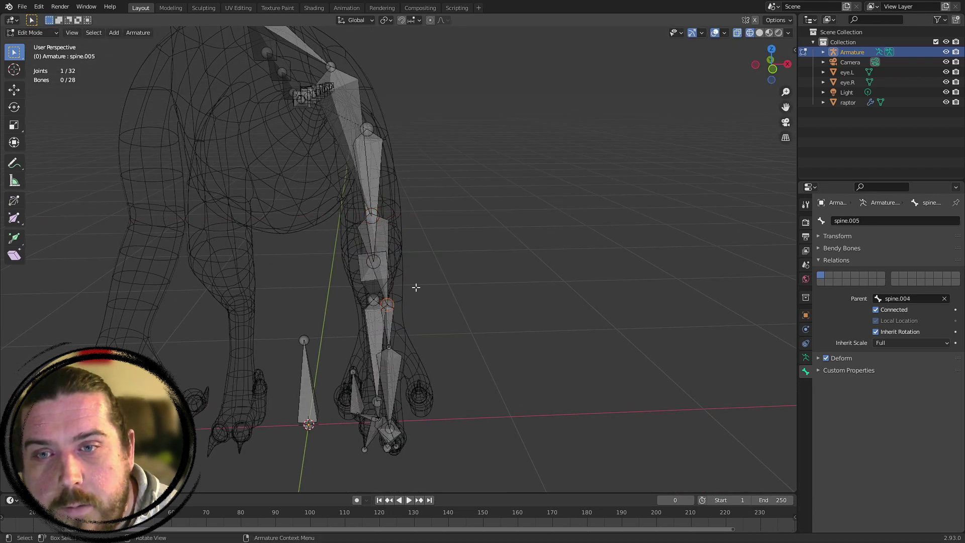
Move the forearm bone's wrist joint along X to centre it in the arm mesh
{"action": "middle_click_drag", "start_coordinate": [416, 287], "coordinate": [555, 302]}
{"action": "key", "text": "g"}
{"action": "key", "text": "x"}
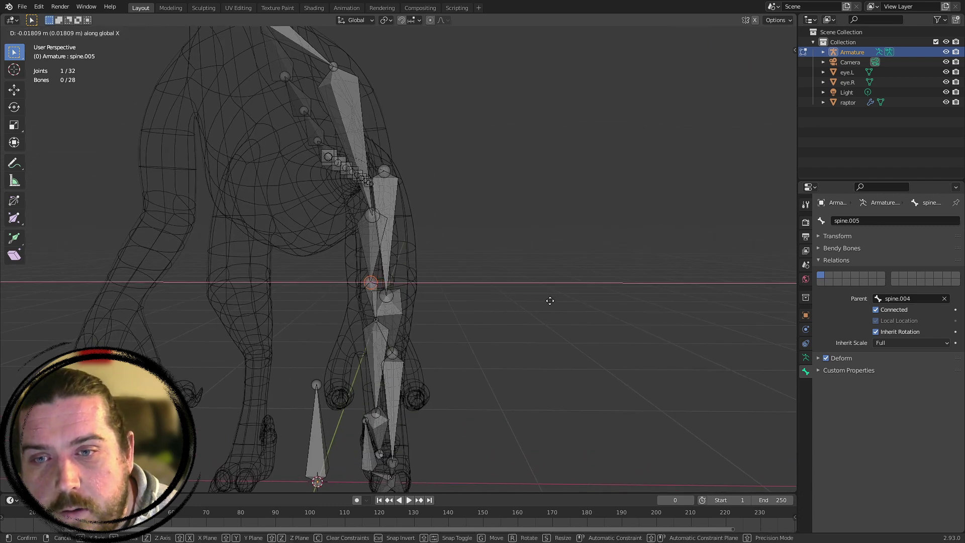
{"action": "left_click", "coordinate": [550, 300]}
{"action": "left_click", "coordinate": [391, 321]}
{"action": "middle_click_drag", "start_coordinate": [512, 344], "coordinate": [492, 340]}
{"action": "left_click", "coordinate": [370, 309]}
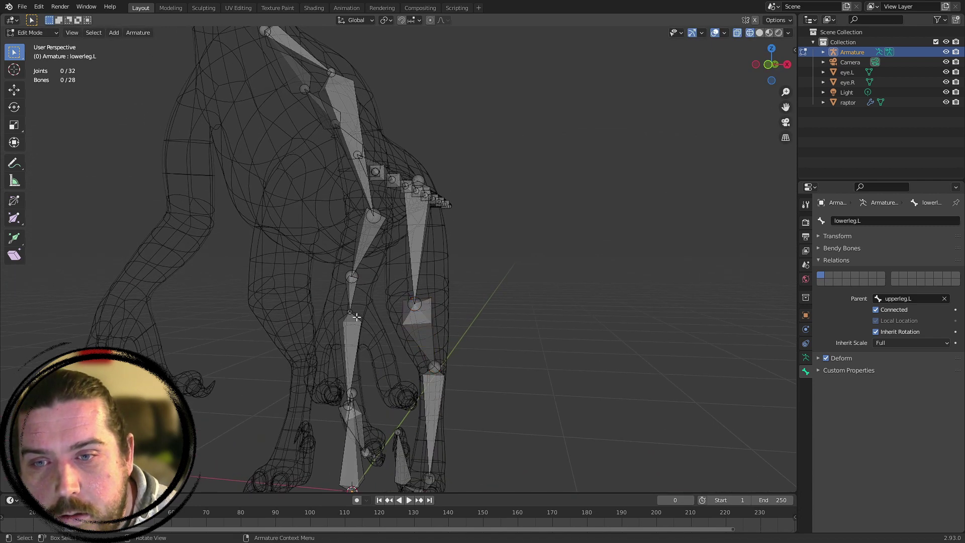
{"action": "left_click", "coordinate": [356, 317]}
{"action": "middle_click_drag", "start_coordinate": [356, 316], "coordinate": [440, 339]}
{"action": "key", "text": "g"}
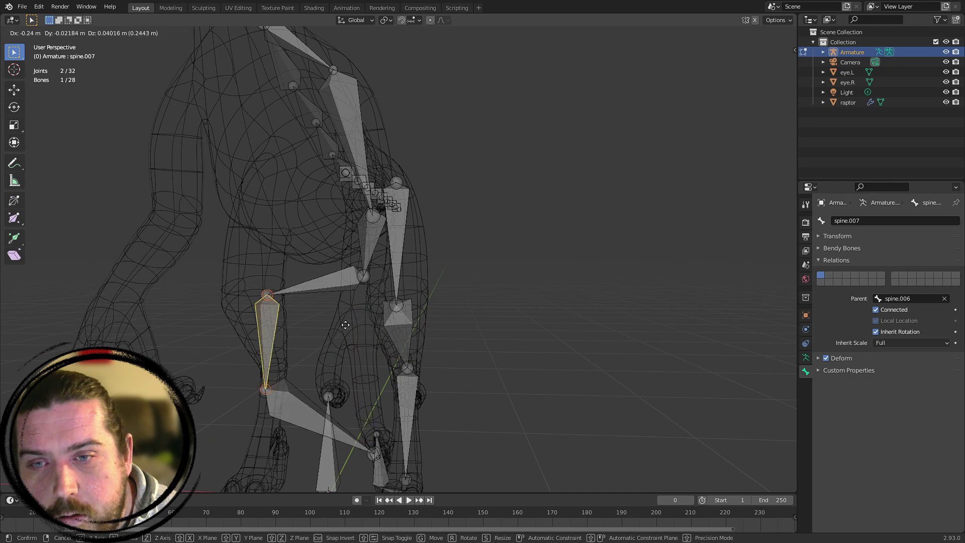
{"action": "right_click", "coordinate": [345, 325]}
Shift the joint between the short hand bone and the first finger bone slightly along X
{"action": "left_click", "coordinate": [360, 311]}
{"action": "key", "text": "g"}
{"action": "key", "text": "x"}
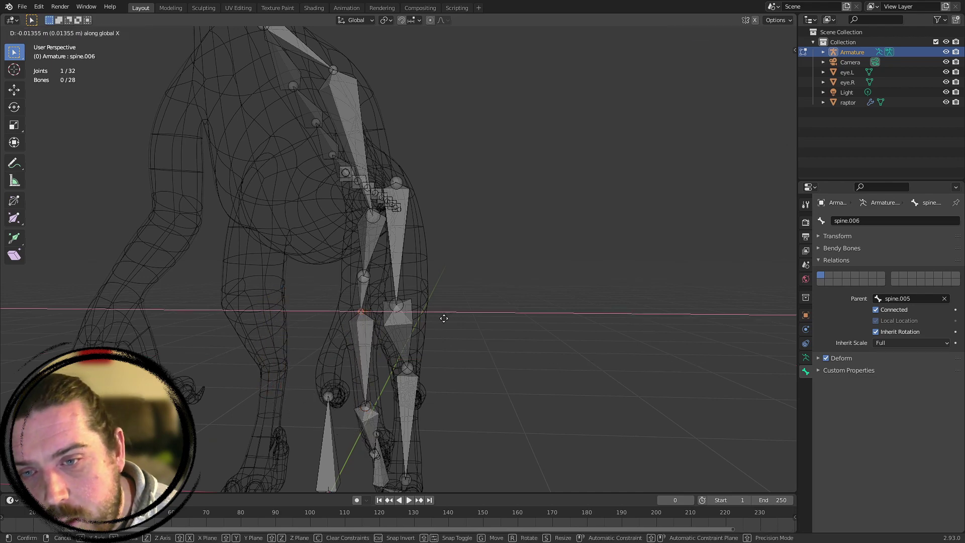
{"action": "right_click", "coordinate": [444, 318]}
Adjust the claw's tip joint and base joint along X to line up with the middle finger
{"action": "middle_click_drag", "start_coordinate": [431, 359], "coordinate": [396, 365]}
{"action": "key", "text": "g"}
{"action": "key", "text": "x"}
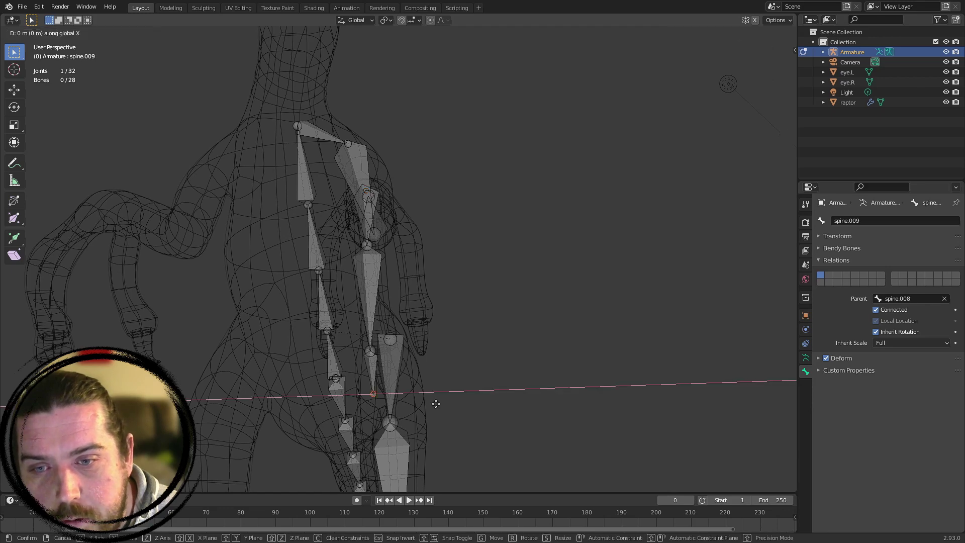
{"action": "right_click", "coordinate": [447, 405]}
{"action": "mouse_move", "coordinate": [448, 405]}
{"action": "middle_mouse_down"}
{"action": "mouse_move", "coordinate": [350, 365]}
{"action": "mouse_move", "coordinate": [440, 393]}
{"action": "middle_mouse_up"}
{"action": "key", "text": "g"}
{"action": "key", "text": "x"}
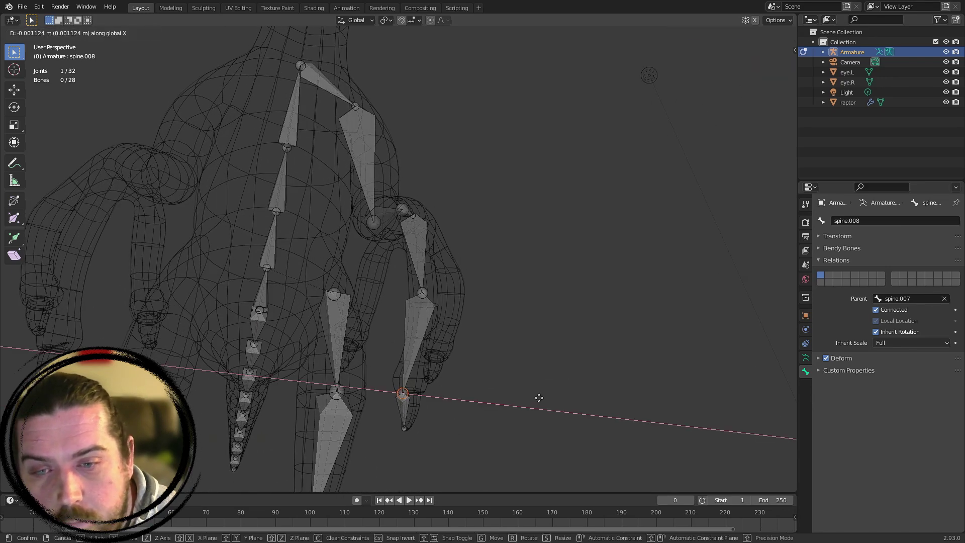
{"action": "right_click", "coordinate": [549, 398]}
{"action": "middle_click_drag", "start_coordinate": [549, 398], "coordinate": [428, 353]}
{"action": "key", "text": "g"}
{"action": "key", "text": "x"}
{"action": "right_click", "coordinate": [426, 317]}
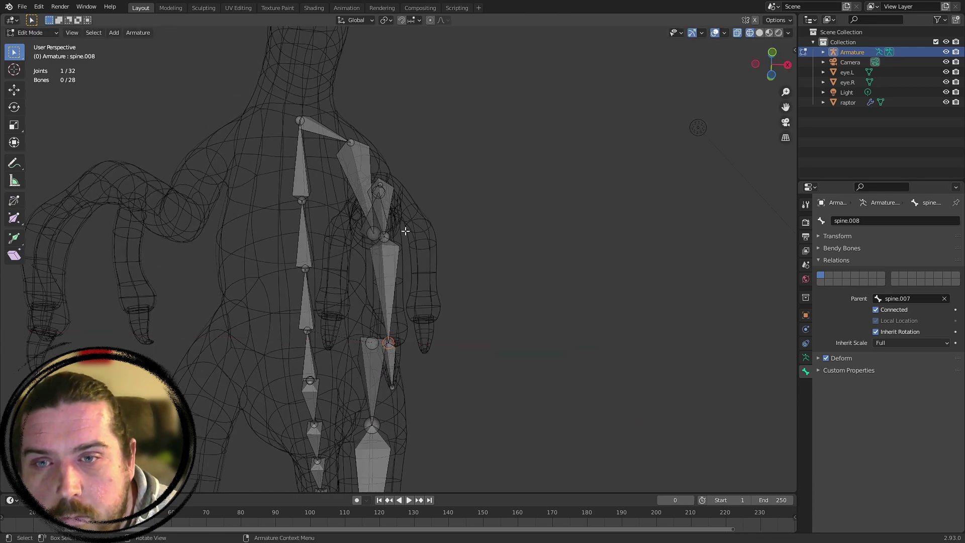
Shift the joint between the first and second finger bones along X to fit the middle finger
{"action": "middle_click_drag", "start_coordinate": [406, 230], "coordinate": [409, 262]}
{"action": "middle_click_drag", "start_coordinate": [392, 335], "coordinate": [410, 327]}
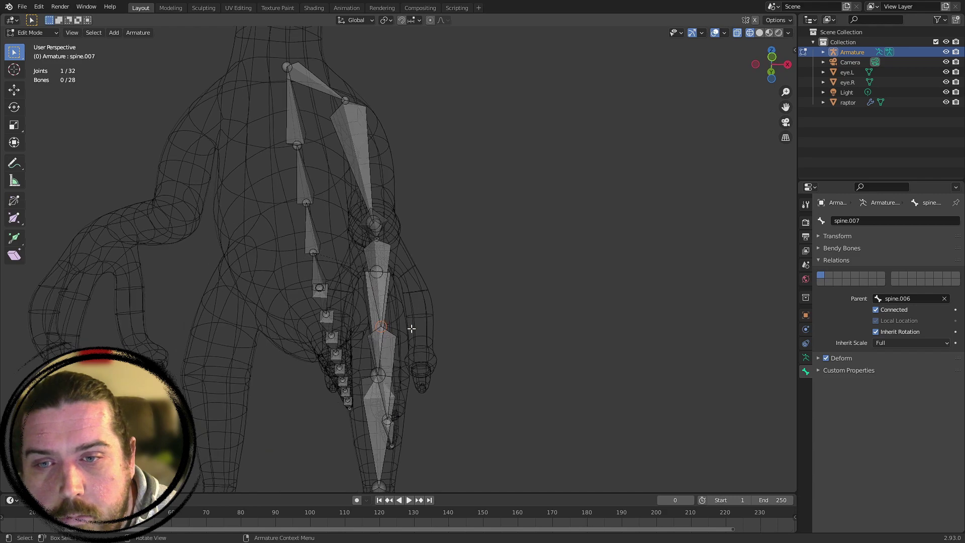
{"action": "key", "text": "g"}
{"action": "key", "text": "x"}
{"action": "right_click", "coordinate": [430, 326]}
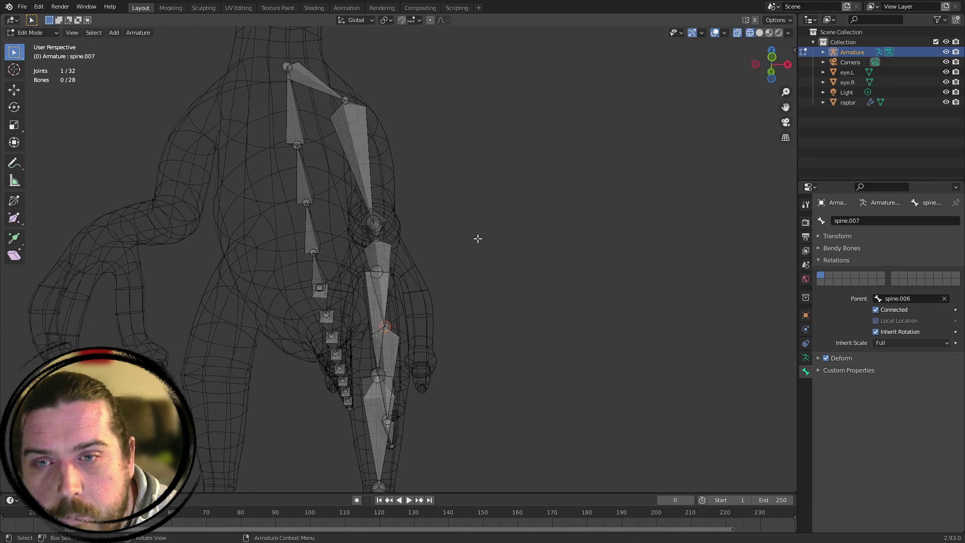
Duplicate the middle finger's three bones in front view and place the copy toward the outer finger
{"action": "middle_click_drag", "start_coordinate": [479, 239], "coordinate": [362, 292]}
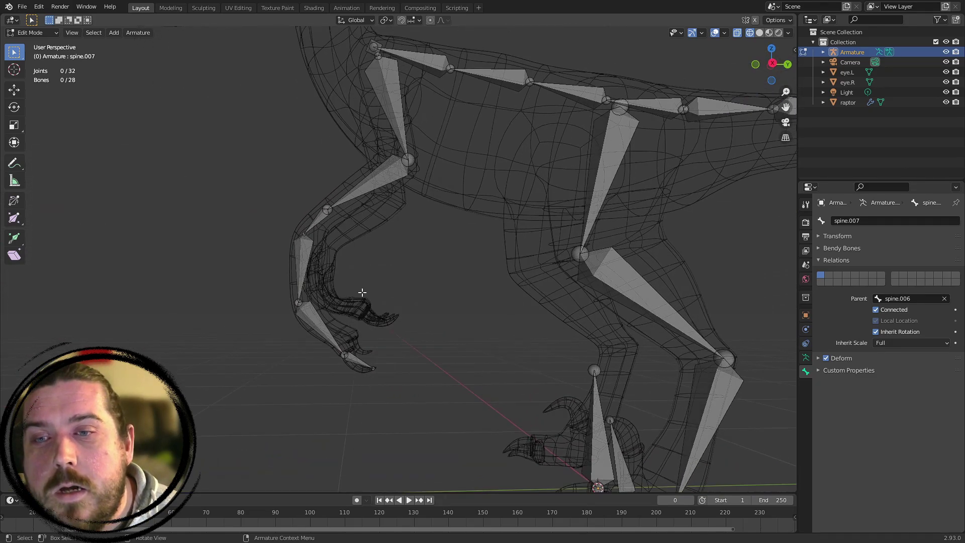
{"action": "left_click", "coordinate": [308, 267]}
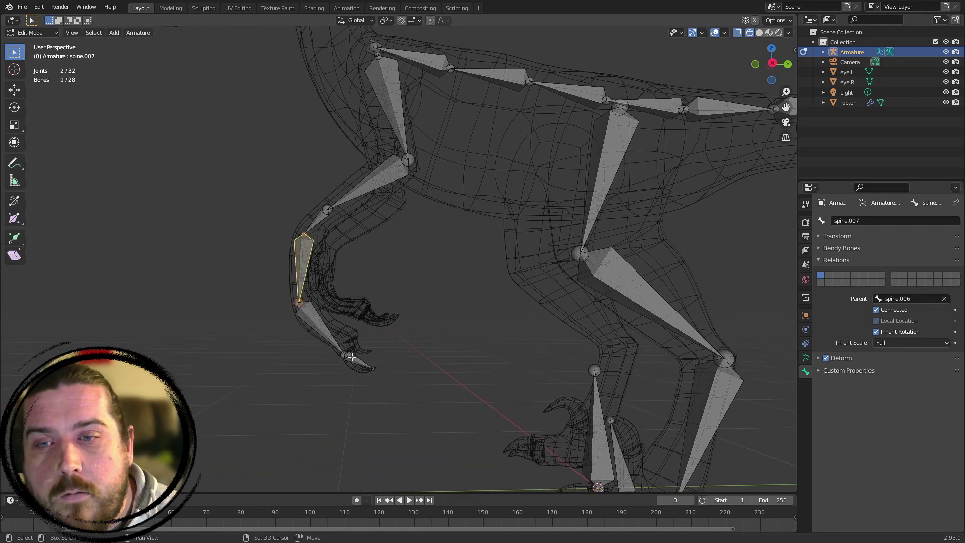
{"action": "left_click", "coordinate": [339, 346], "text": "ctrl"}
{"action": "key", "text": "KP_Decimal"}
{"action": "key", "text": "KP_1"}
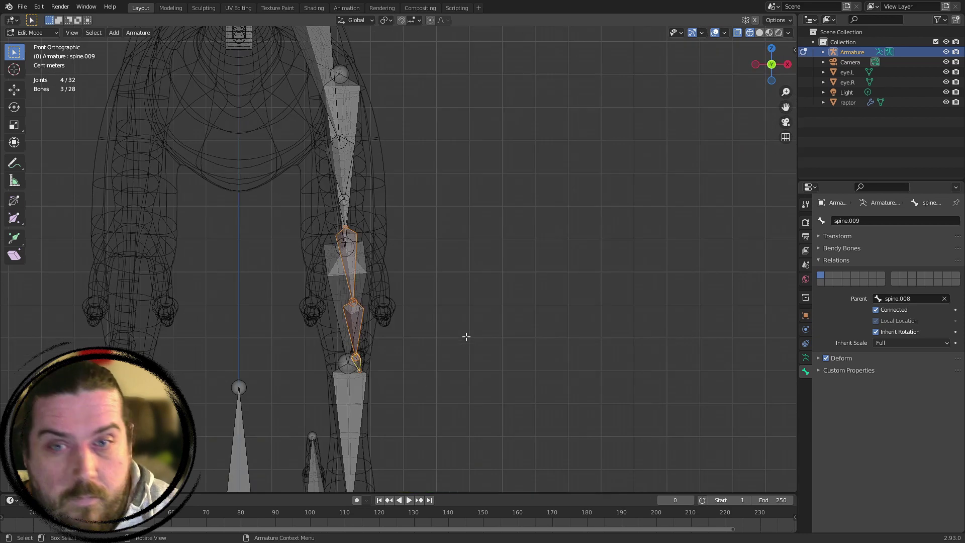
{"action": "scroll", "coordinate": [386, 295], "scroll_direction": "up", "scroll_amount": 3}
{"action": "key", "text": "shift+d"}
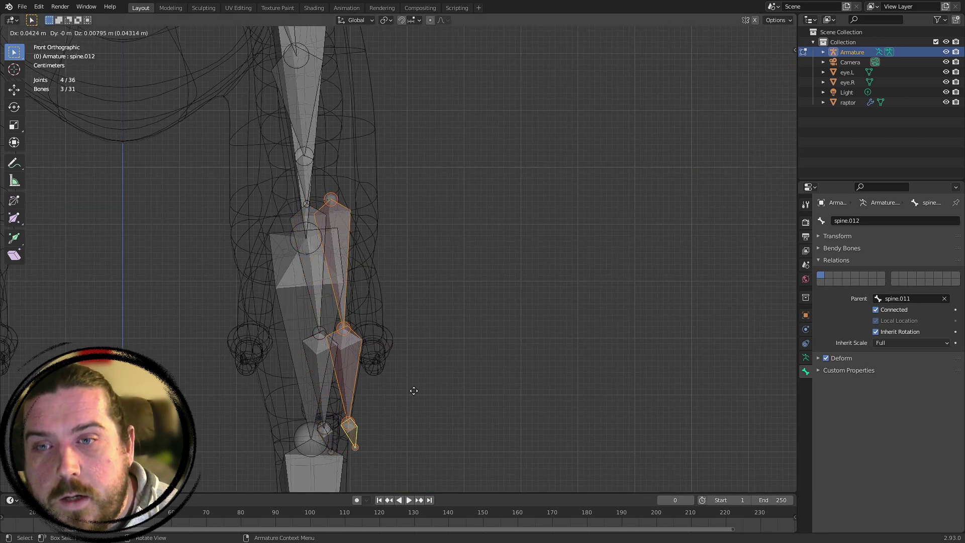
{"action": "left_click", "coordinate": [426, 333]}
{"action": "key", "text": "KP_3"}
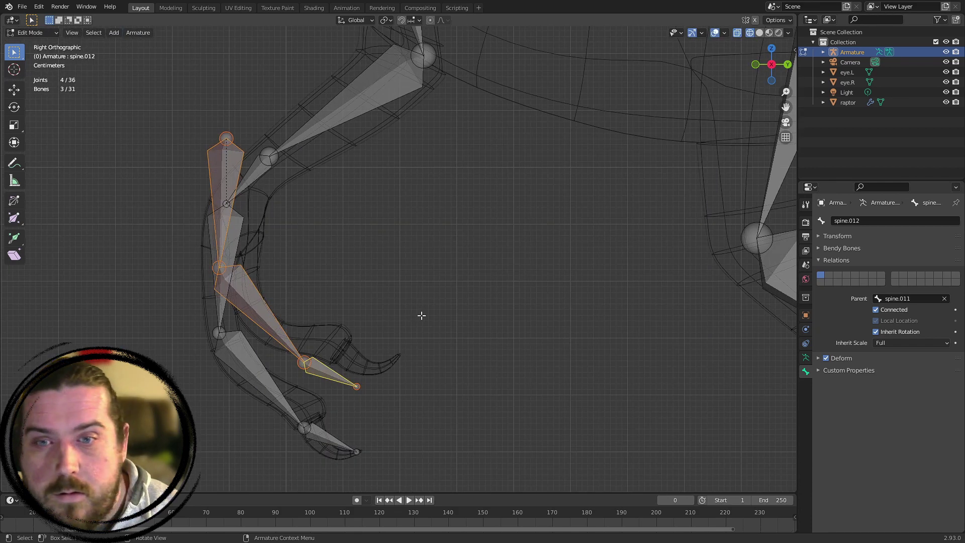
{"action": "left_click", "coordinate": [356, 388]}
{"action": "key", "text": "g"}
{"action": "right_click", "coordinate": [414, 353]}
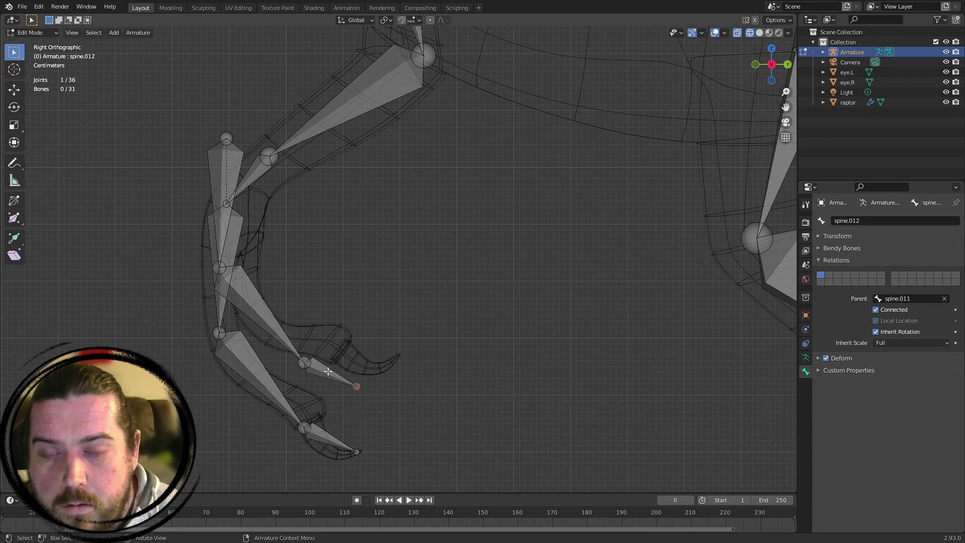
Move and rotate the whole duplicated three-bone chain in right view to line up with the outer finger
{"action": "key", "text": "l"}
{"action": "key", "text": "g"}
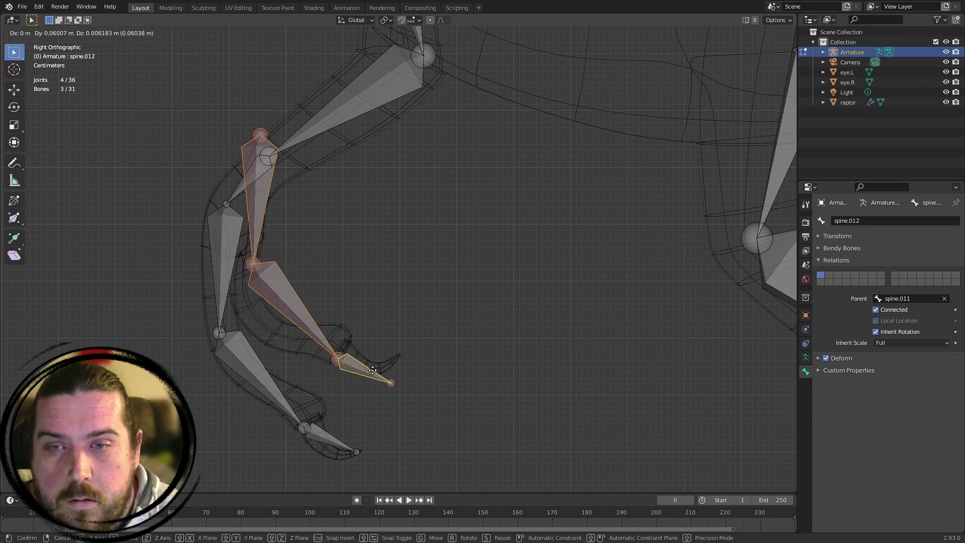
{"action": "left_click", "coordinate": [375, 369]}
{"action": "key", "text": "r"}
{"action": "left_click", "coordinate": [399, 255]}
{"action": "key", "text": "g"}
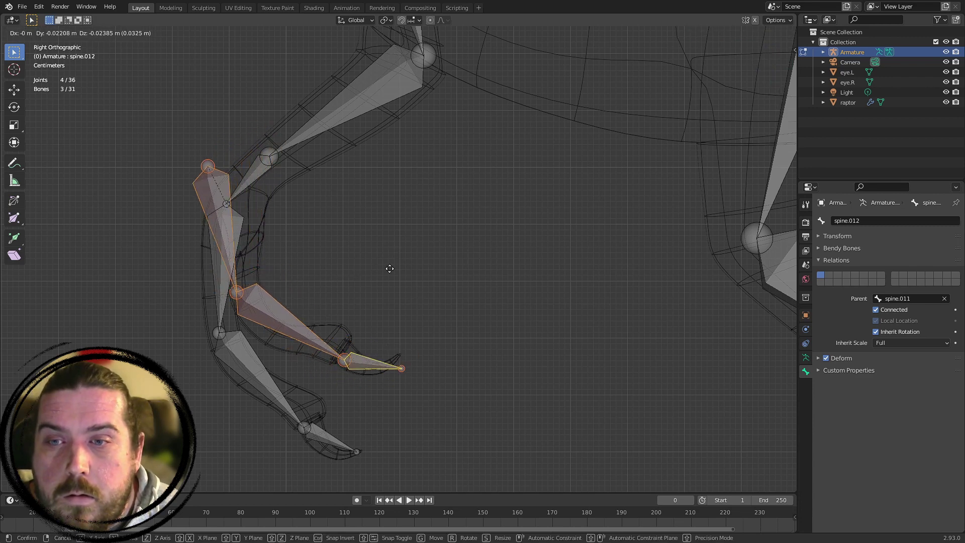
{"action": "left_click", "coordinate": [400, 280]}
{"action": "key", "text": "alt+a"}
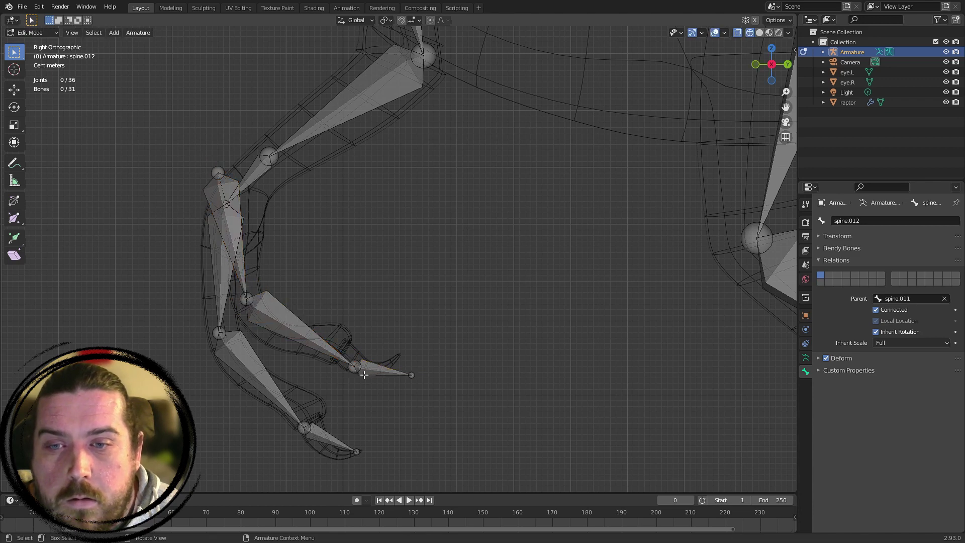
Reposition the claw bone's base joint and tip joint to fit the outer finger's claw in right view
{"action": "left_click", "coordinate": [358, 367]}
{"action": "key", "text": "g"}
{"action": "left_click", "coordinate": [341, 350]}
{"action": "key", "text": "g"}
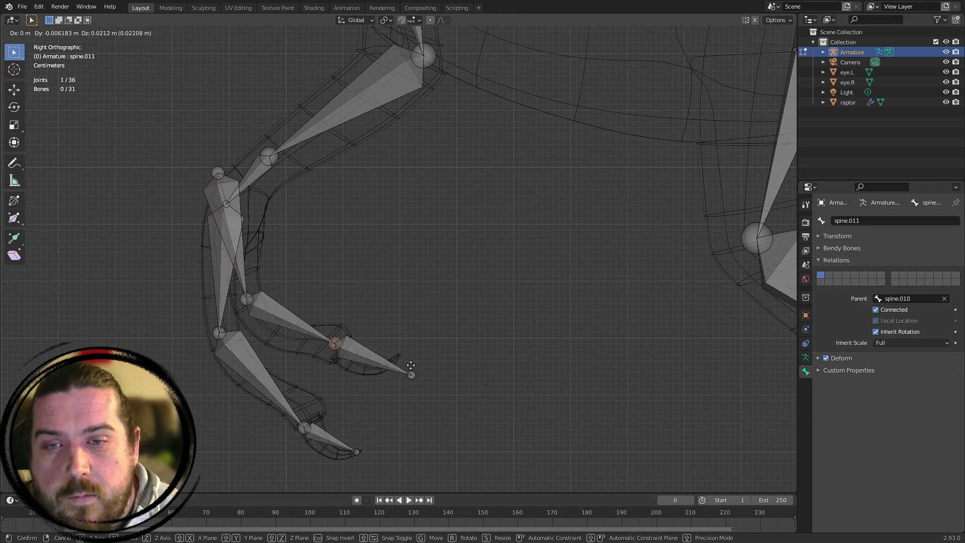
{"action": "left_click", "coordinate": [411, 366]}
{"action": "left_click", "coordinate": [411, 375]}
{"action": "key", "text": "g"}
{"action": "left_click", "coordinate": [397, 358]}
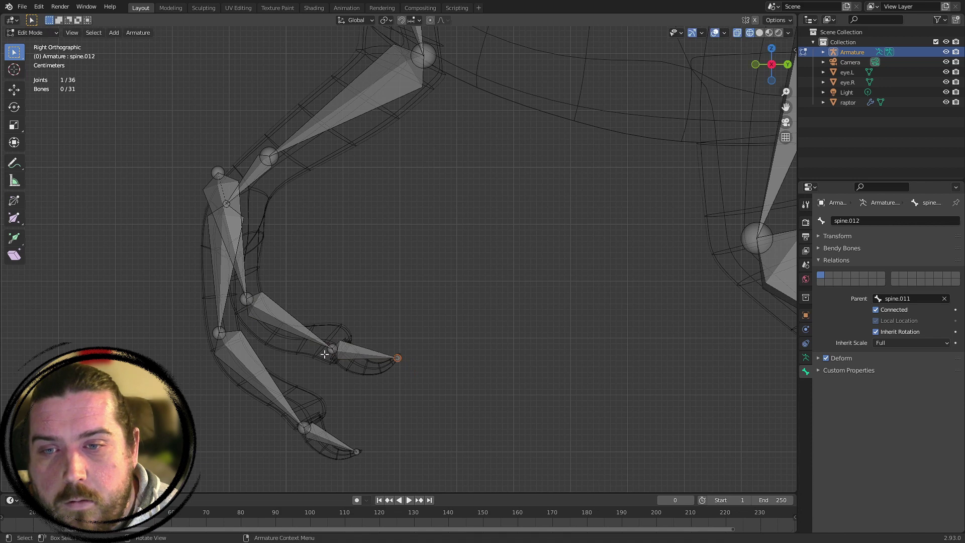
{"action": "left_click", "coordinate": [330, 347]}
{"action": "key", "text": "g"}
{"action": "left_click", "coordinate": [333, 354]}
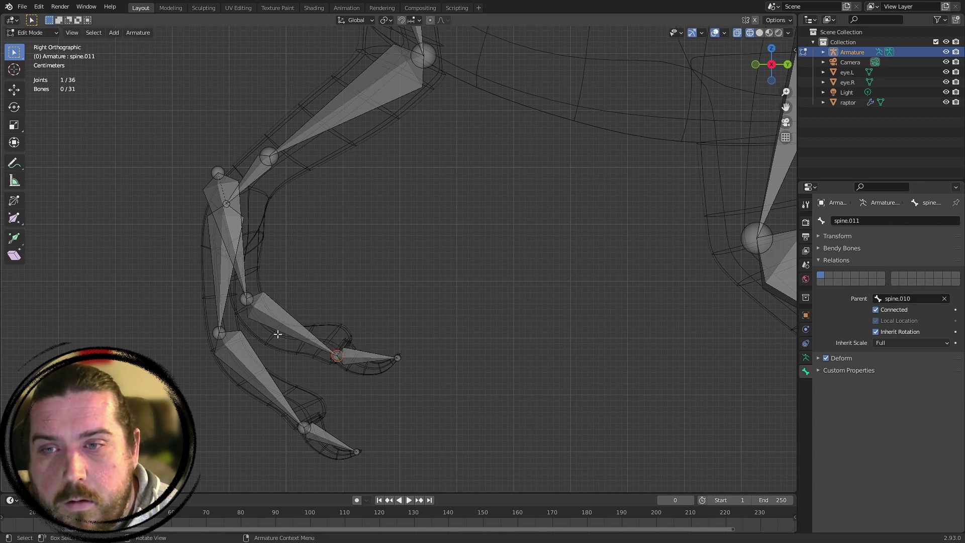
Move the joint between the outer finger's first two bones and the chain's base joint to follow the finger mesh
{"action": "left_click", "coordinate": [250, 304]}
{"action": "key", "text": "g"}
{"action": "left_click", "coordinate": [261, 324]}
{"action": "left_click", "coordinate": [222, 181], "text": "shift"}
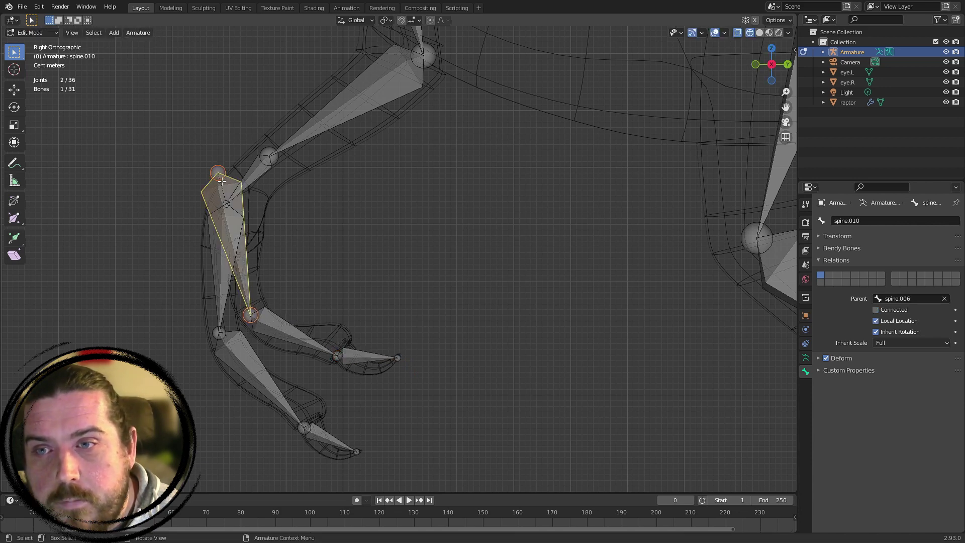
{"action": "left_click", "coordinate": [215, 173]}
{"action": "key", "text": "g"}
{"action": "left_click", "coordinate": [263, 204]}
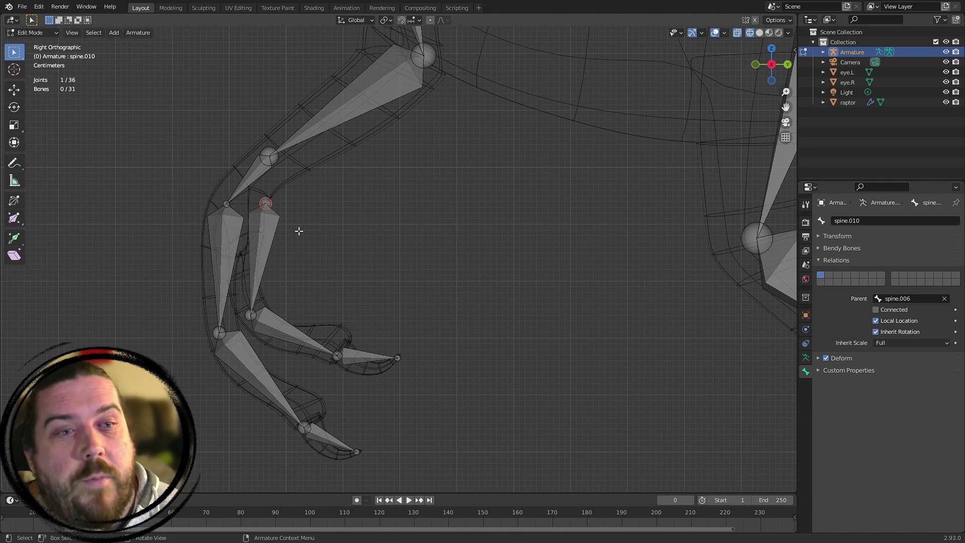
Connect the outer finger's first bone to its parent hand bone and try moving the hand bone
{"action": "left_click", "coordinate": [886, 312]}
{"action": "middle_click_drag", "start_coordinate": [371, 228], "coordinate": [308, 231]}
{"action": "middle_click_drag", "start_coordinate": [275, 181], "coordinate": [367, 230]}
{"action": "left_click", "coordinate": [231, 208]}
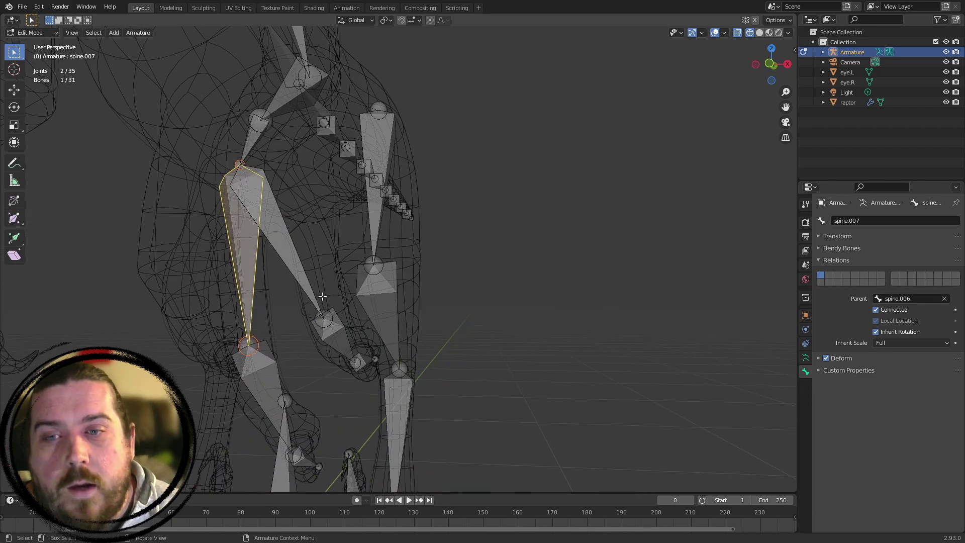
{"action": "middle_click_drag", "start_coordinate": [314, 251], "coordinate": [300, 212]}
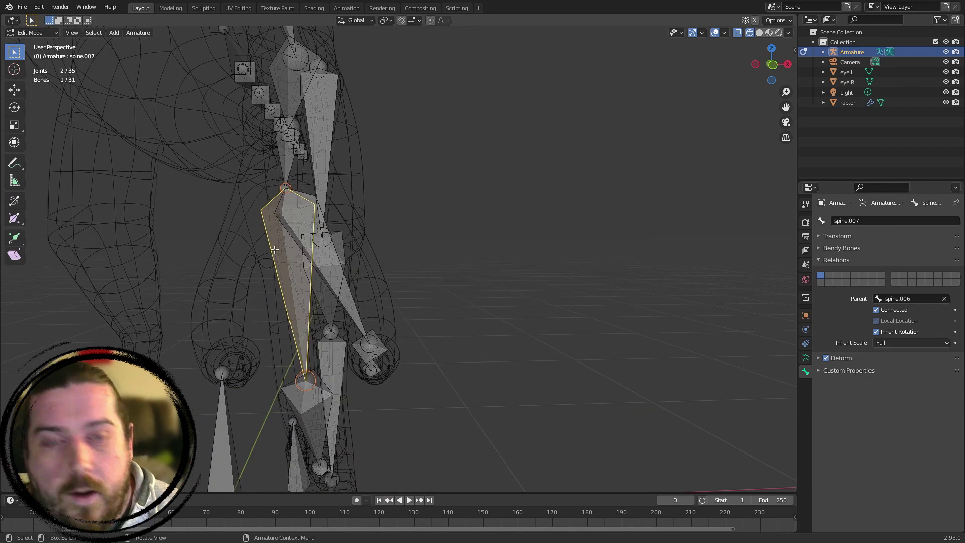
{"action": "key", "text": "KP_3"}
{"action": "key", "text": "KP_3"}
{"action": "left_click", "coordinate": [255, 186]}
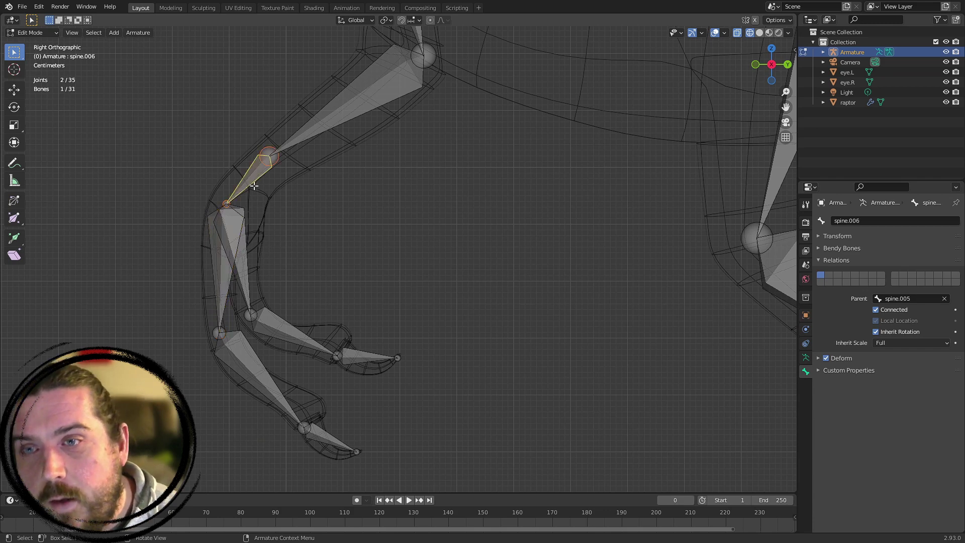
{"action": "key", "text": "g"}
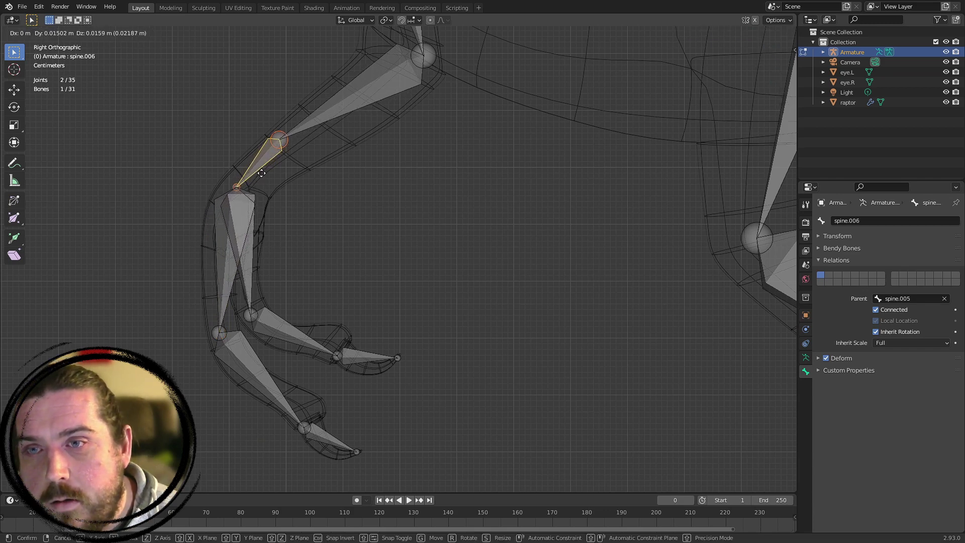
{"action": "key", "text": "Escape"}
Disconnect the outer finger's first bone from the hand bone and move its base joint sideways over the outer finger
{"action": "left_click", "coordinate": [245, 193]}
{"action": "middle_click_drag", "start_coordinate": [230, 287], "coordinate": [251, 208]}
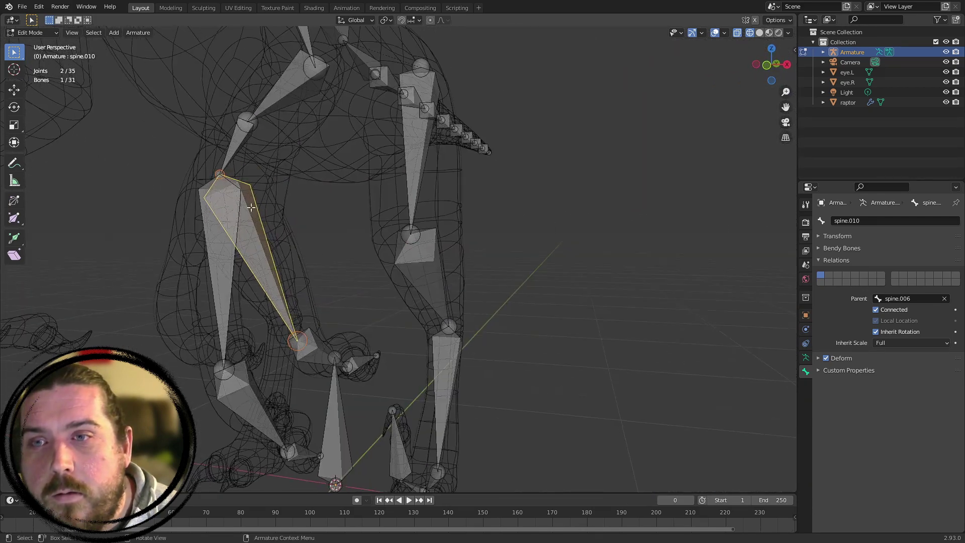
{"action": "left_click", "coordinate": [903, 312]}
{"action": "middle_click_drag", "start_coordinate": [301, 209], "coordinate": [282, 219]}
{"action": "key", "text": "g"}
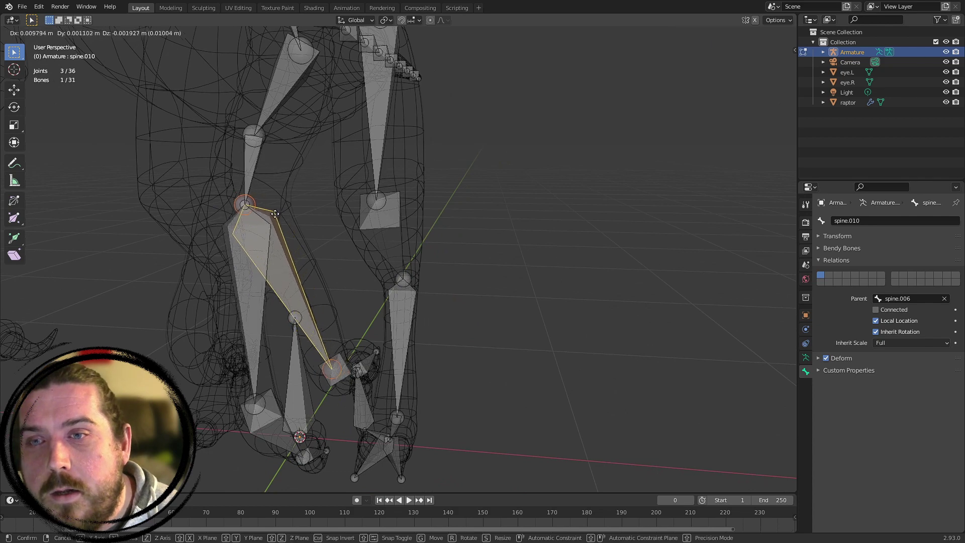
{"action": "right_click", "coordinate": [275, 214]}
{"action": "left_click", "coordinate": [245, 206]}
{"action": "key", "text": "g"}
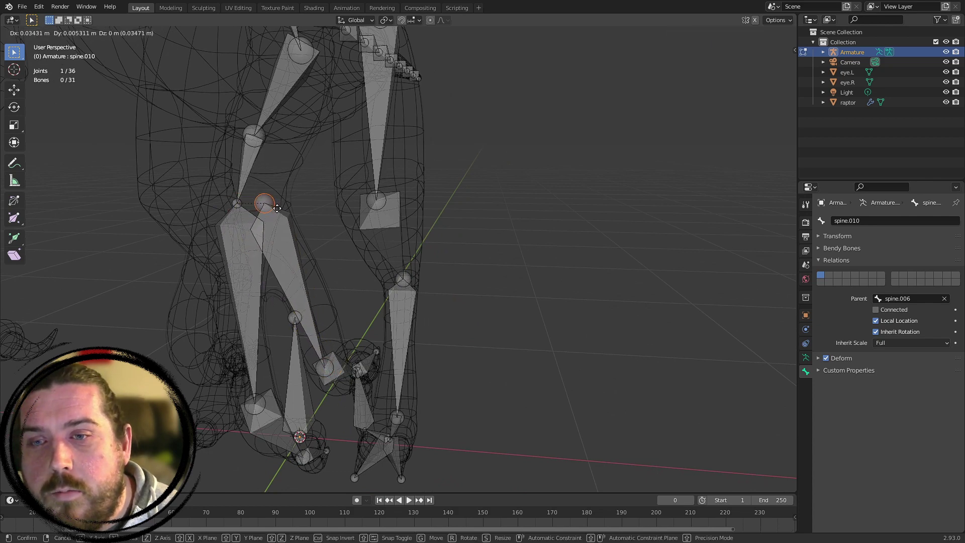
{"action": "left_click", "coordinate": [277, 208]}
Duplicate the outer finger's three bones and shift the copy along X onto the inner finger
{"action": "middle_click_drag", "start_coordinate": [277, 208], "coordinate": [315, 239]}
{"action": "left_click", "coordinate": [318, 313]}
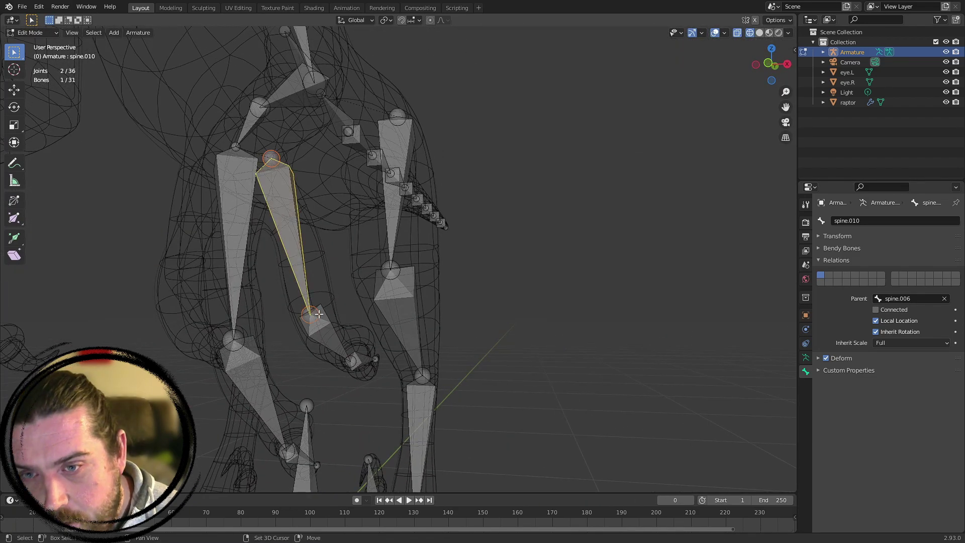
{"action": "left_click", "coordinate": [319, 315], "text": "shift"}
{"action": "left_click", "coordinate": [362, 360]}
{"action": "left_click", "coordinate": [332, 334], "text": "shift"}
{"action": "left_click", "coordinate": [301, 284], "text": "shift"}
{"action": "middle_click_drag", "start_coordinate": [310, 283], "coordinate": [429, 295]}
{"action": "key", "text": "shift+d"}
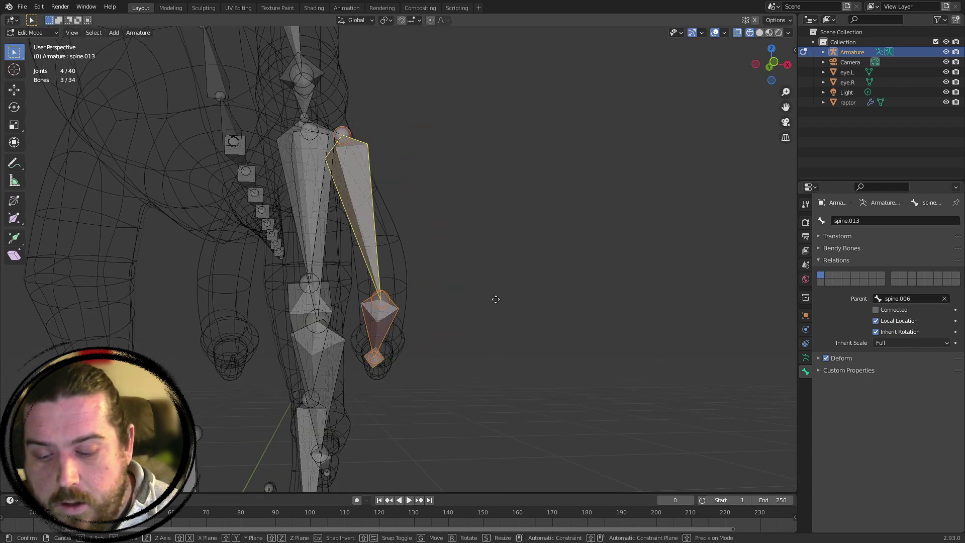
{"action": "key", "text": "x"}
{"action": "left_click", "coordinate": [342, 311]}
Adjust the inner finger's claw tip joint and the joint between its first two bones to fit the mesh
{"action": "mouse_move", "coordinate": [318, 288]}
{"action": "middle_mouse_down"}
{"action": "mouse_move", "coordinate": [320, 351]}
{"action": "mouse_move", "coordinate": [347, 351]}
{"action": "mouse_move", "coordinate": [334, 294]}
{"action": "middle_mouse_up"}
{"action": "left_click", "coordinate": [314, 284]}
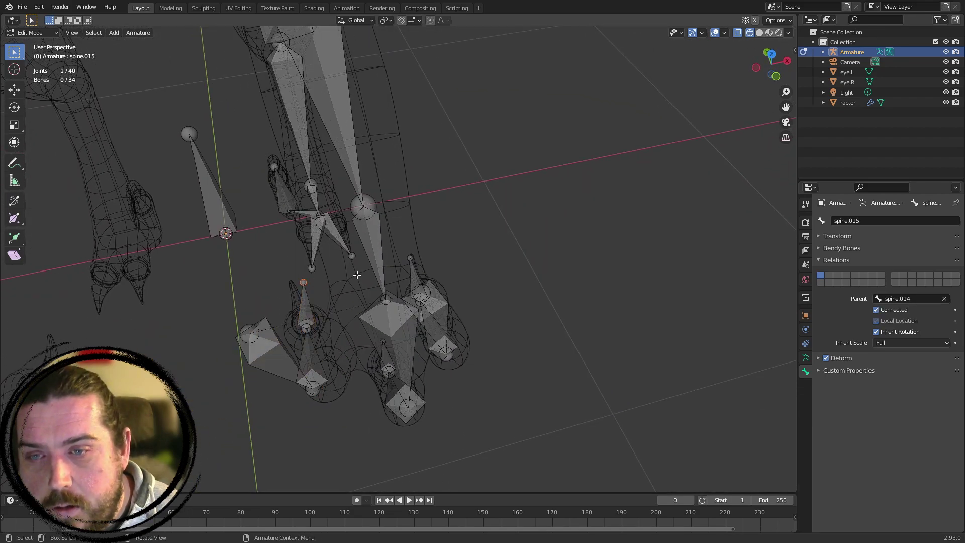
{"action": "key", "text": "g"}
{"action": "left_click", "coordinate": [296, 327]}
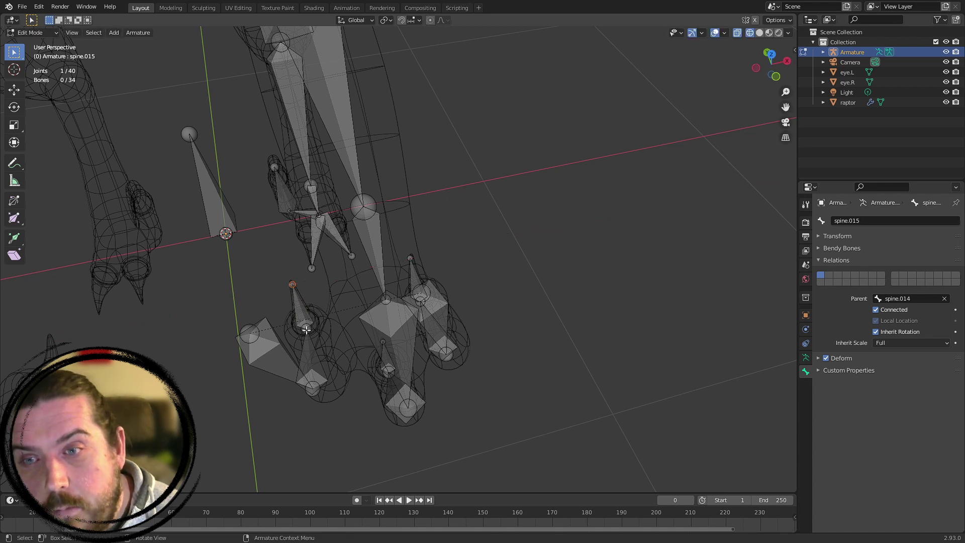
{"action": "left_click", "coordinate": [304, 389]}
{"action": "key", "text": "g"}
{"action": "left_click", "coordinate": [320, 384]}
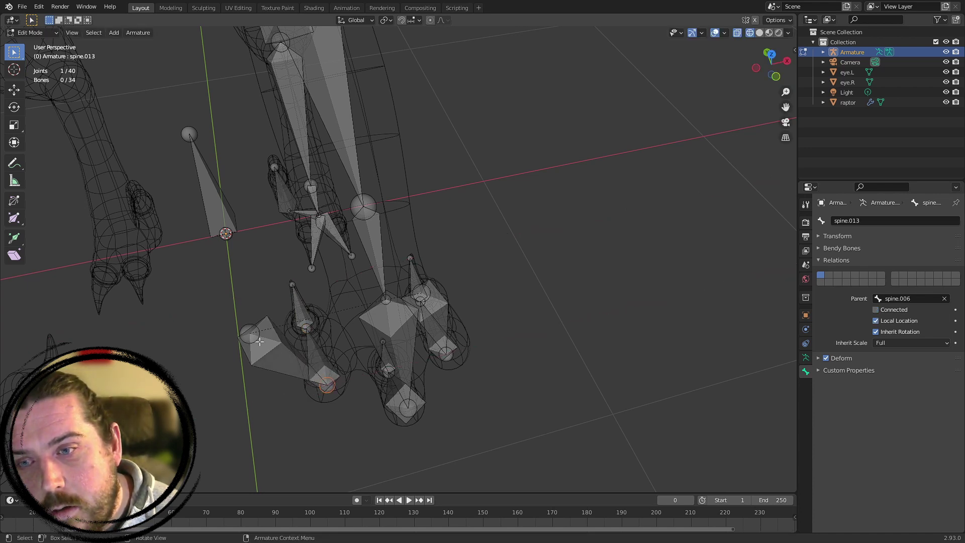
Shift the base joint of the inner finger's first bone along X toward the hand bone
{"action": "left_click", "coordinate": [256, 339]}
{"action": "key", "text": "g"}
{"action": "key", "text": "x"}
{"action": "left_click", "coordinate": [364, 322]}
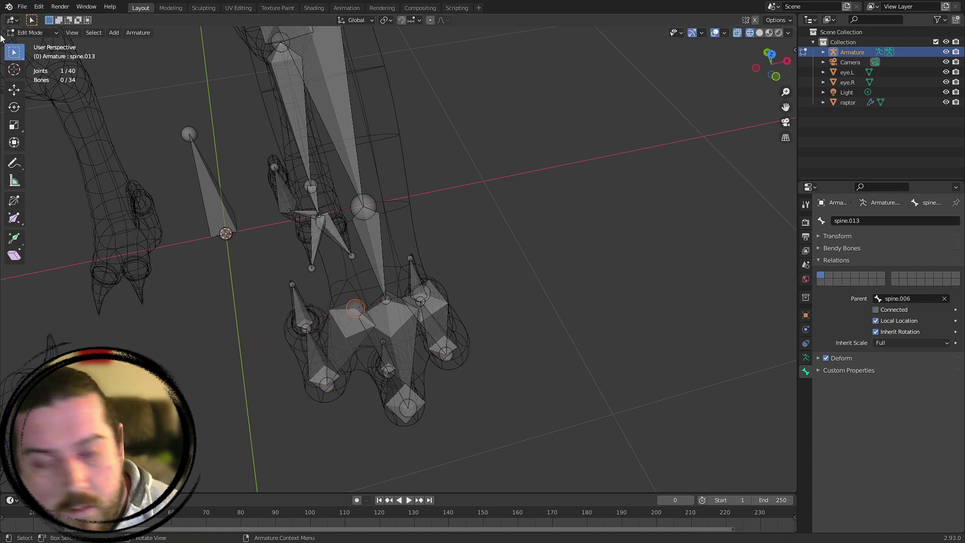
Rename the short shoulder bone that branches off the spine above the left arm as clavicle.L
{"action": "key", "text": "KP_3"}
{"action": "middle_click_drag", "start_coordinate": [377, 399], "coordinate": [408, 347], "text": "shift"}
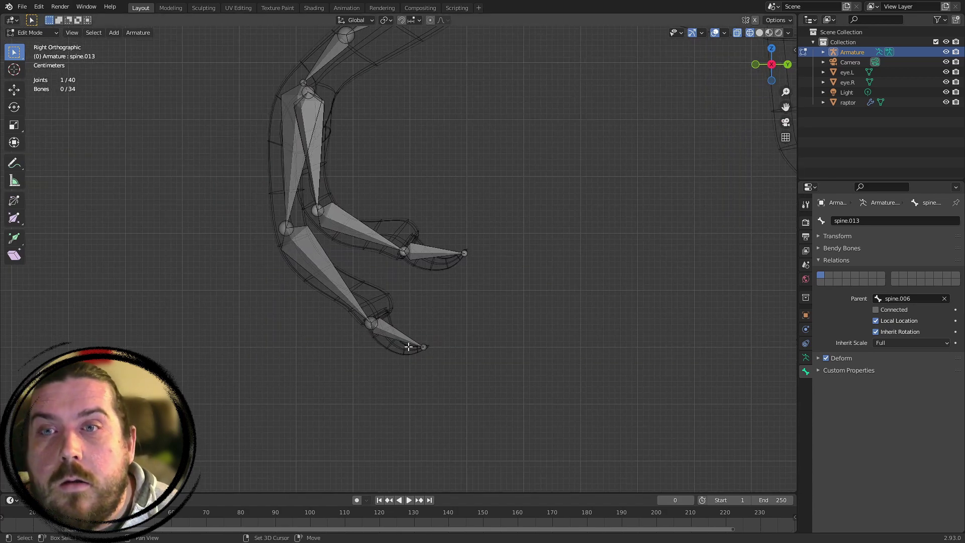
{"action": "scroll", "coordinate": [467, 260], "scroll_direction": "up", "scroll_amount": 3}
{"action": "middle_click_drag", "start_coordinate": [513, 273], "coordinate": [578, 207]}
{"action": "scroll", "coordinate": [526, 226], "scroll_direction": "down", "scroll_amount": 5}
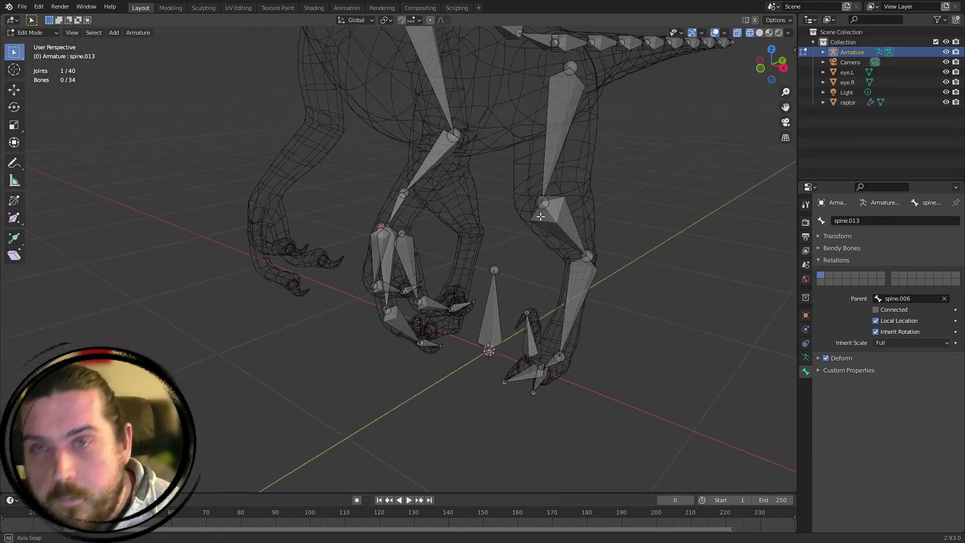
{"action": "scroll", "coordinate": [469, 171], "scroll_direction": "up", "scroll_amount": 3}
{"action": "left_click", "coordinate": [439, 177]}
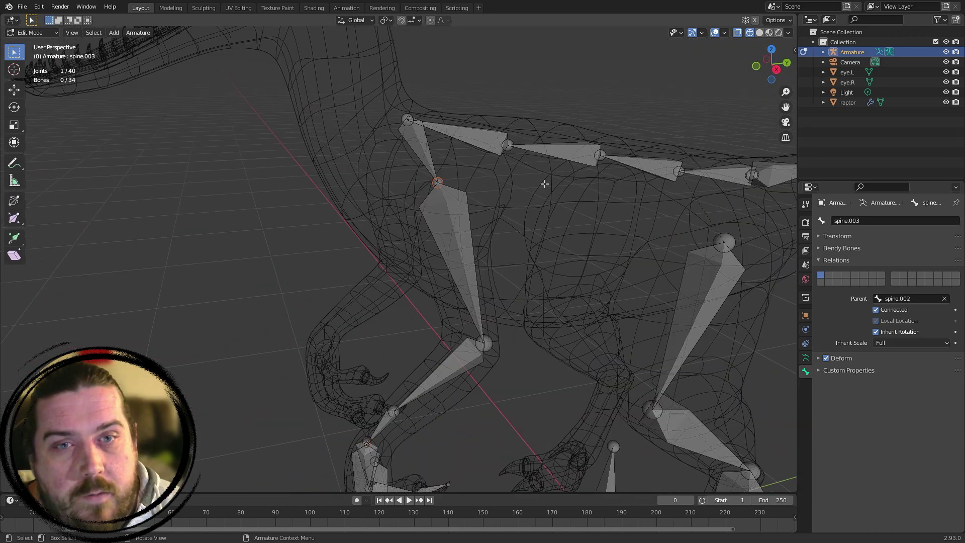
{"action": "left_click", "coordinate": [430, 150]}
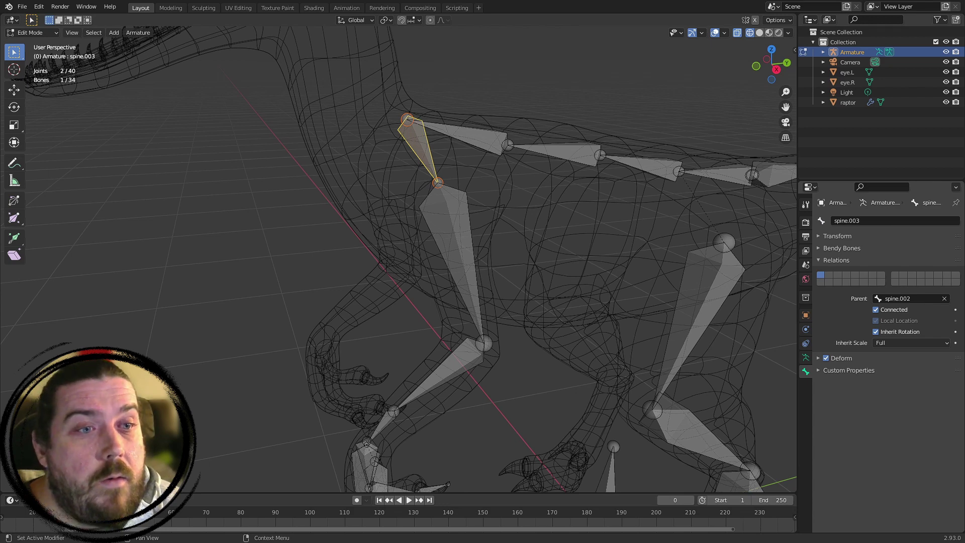
{"action": "left_click", "coordinate": [925, 220]}
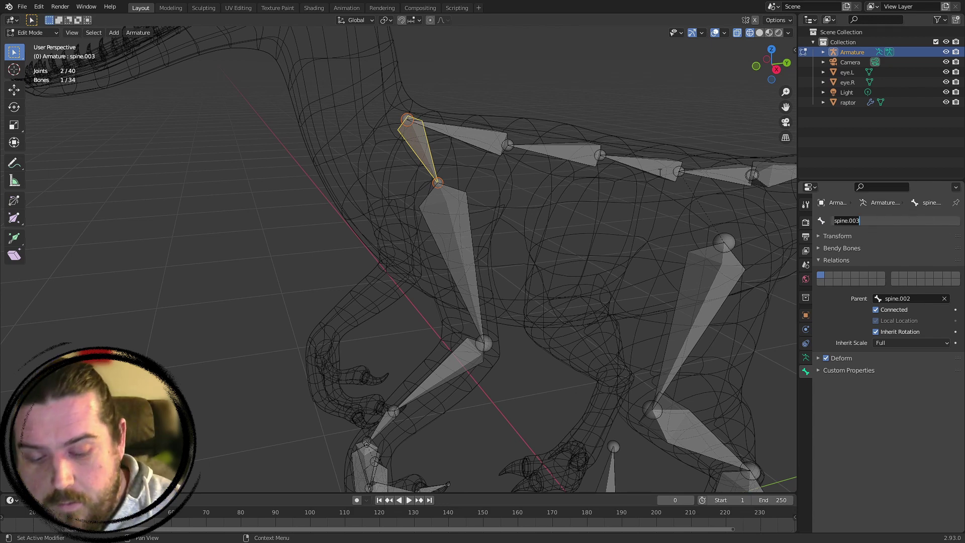
{"action": "type", "text": "clavicle."}
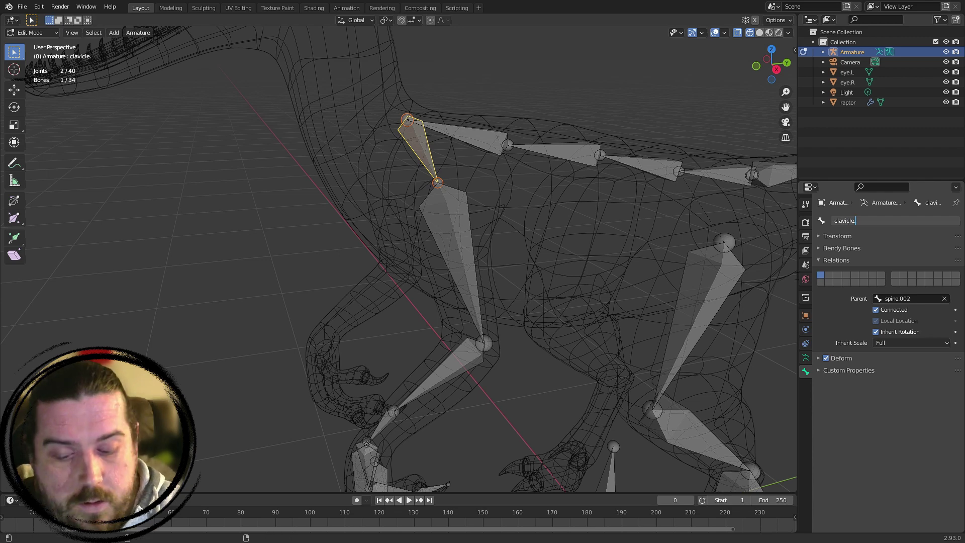
{"action": "type", "text": "L"}
{"action": "key", "text": "Return"}
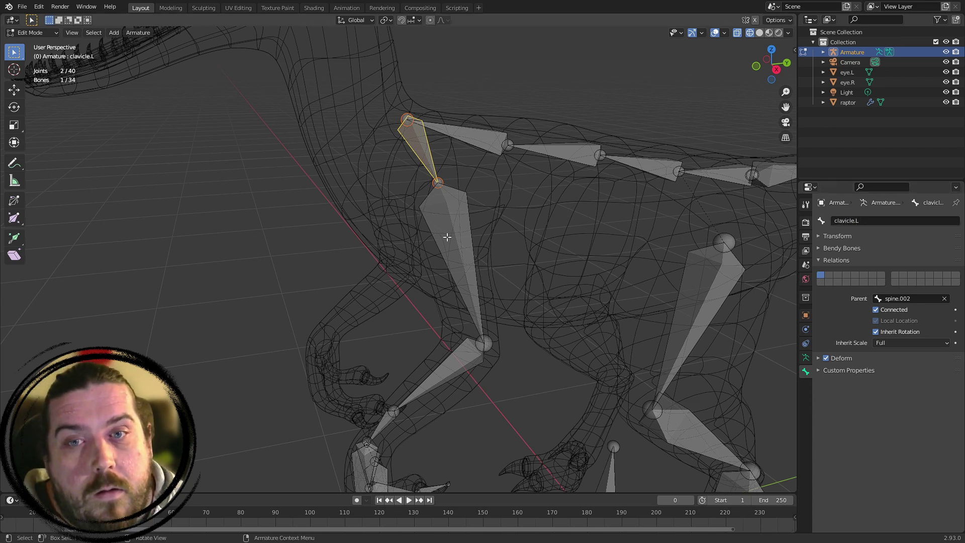
Rename the bone below the clavicle as upperarm.L
{"action": "left_click", "coordinate": [451, 236]}
{"action": "left_click", "coordinate": [921, 220]}
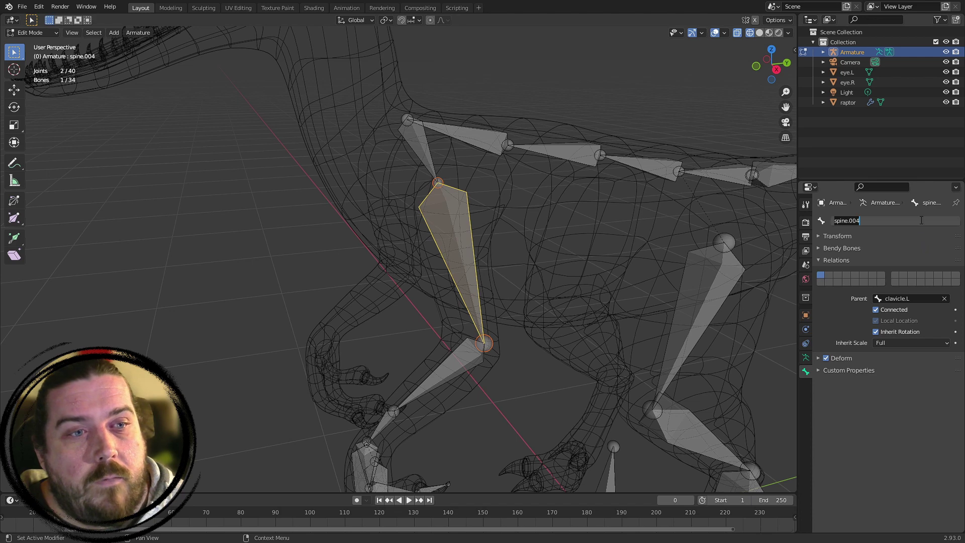
{"action": "type", "text": "upper"}
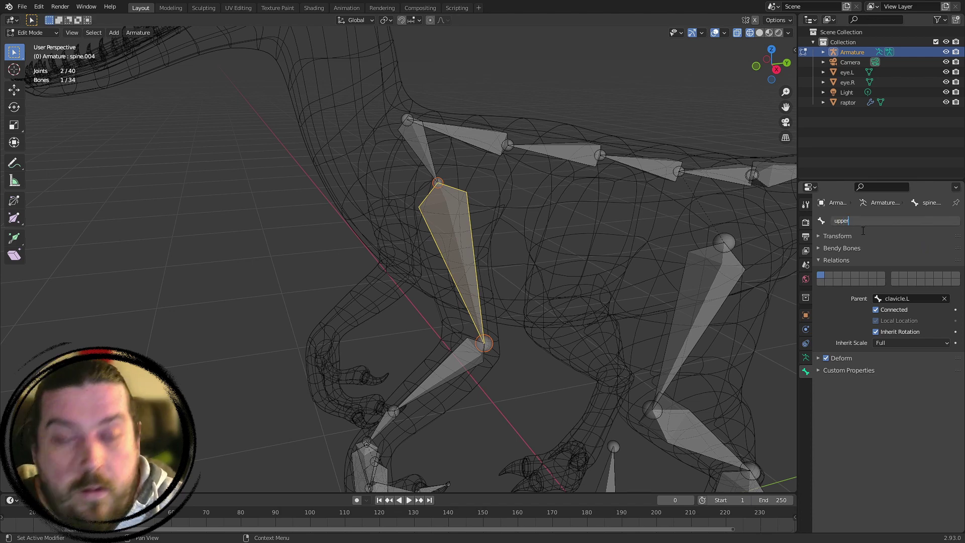
{"action": "type", "text": "arm.L"}
{"action": "key", "text": "Return"}
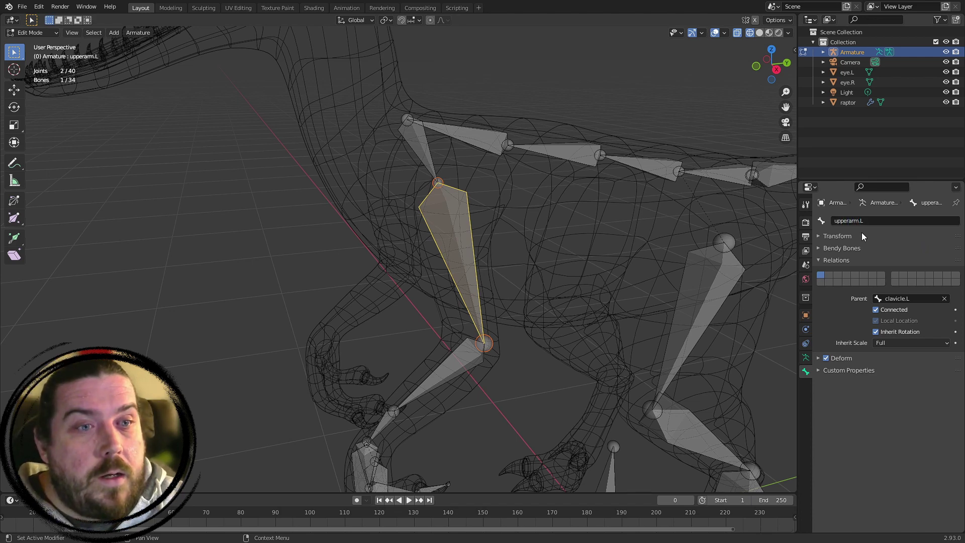
Rename the left forearm bone as lowerarm.L
{"action": "left_click", "coordinate": [428, 363]}
{"action": "left_click", "coordinate": [444, 380]}
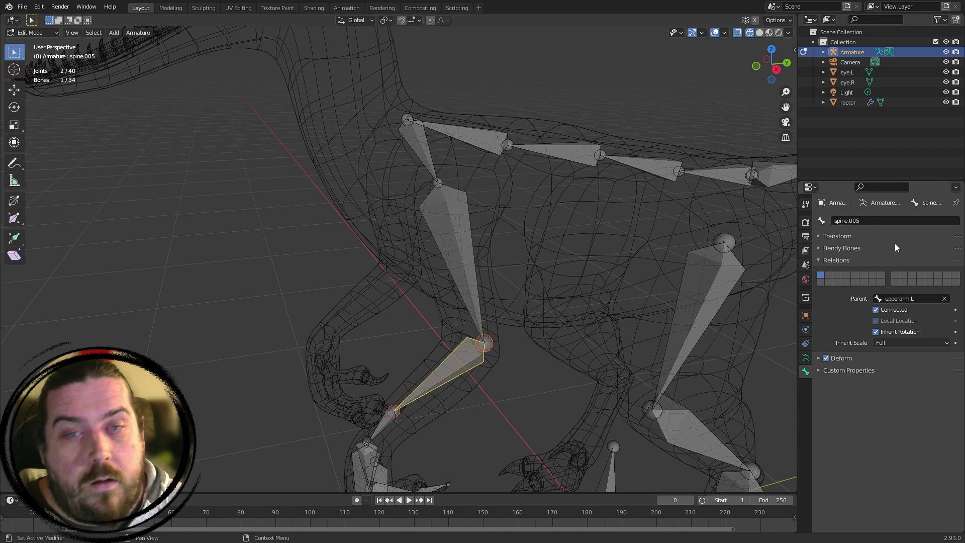
{"action": "left_click", "coordinate": [911, 221]}
{"action": "key", "text": "BackSpace"}
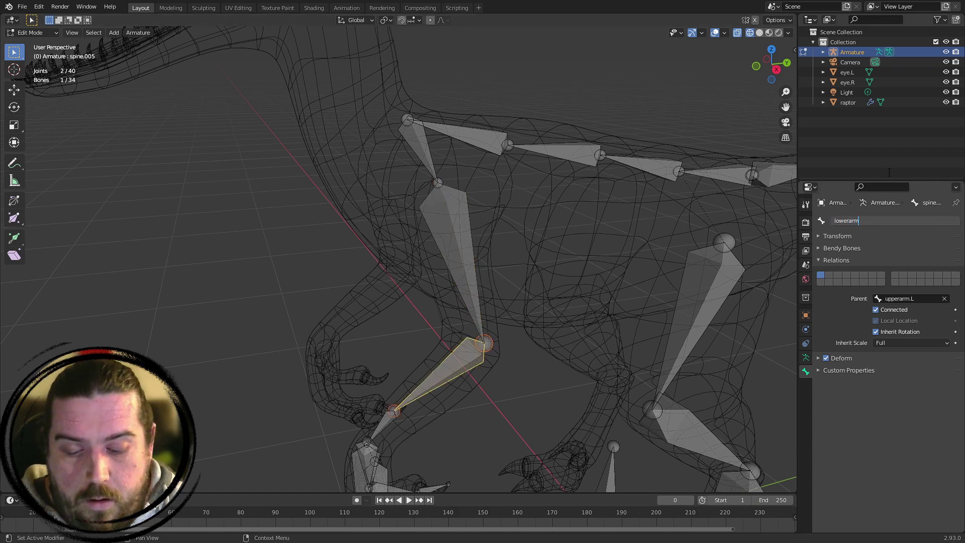
{"action": "type", "text": "lowerarm.L"}
{"action": "key", "text": "Return"}
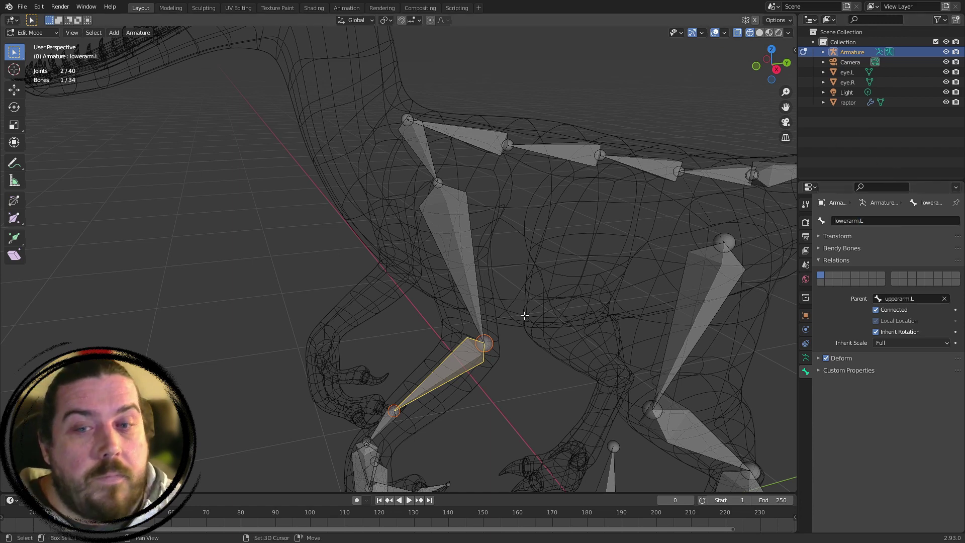
Rename the short bone between the left forearm and the fingers as hand.L
{"action": "middle_click_drag", "start_coordinate": [524, 317], "coordinate": [470, 226], "text": "shift"}
{"action": "left_click", "coordinate": [446, 221]}
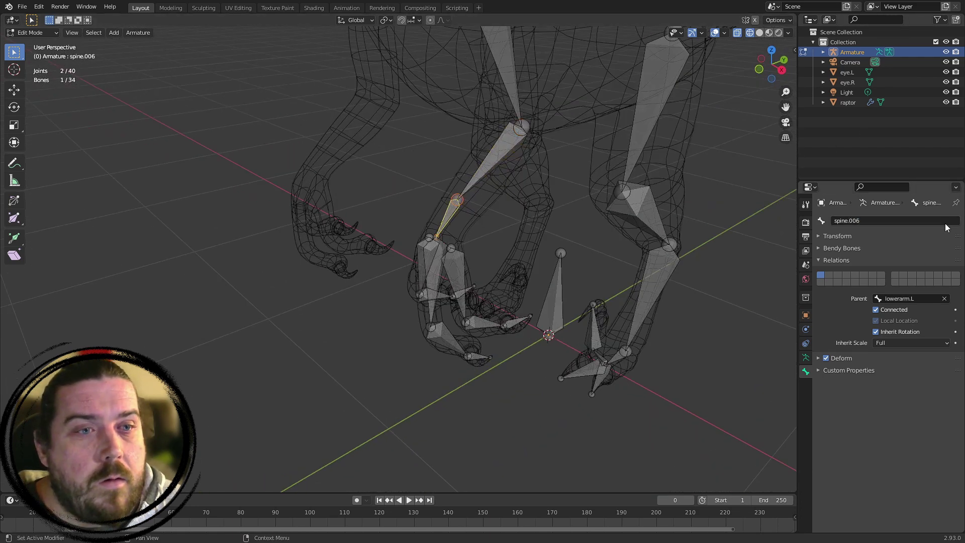
{"action": "left_click", "coordinate": [923, 222]}
{"action": "type", "text": "hand"}
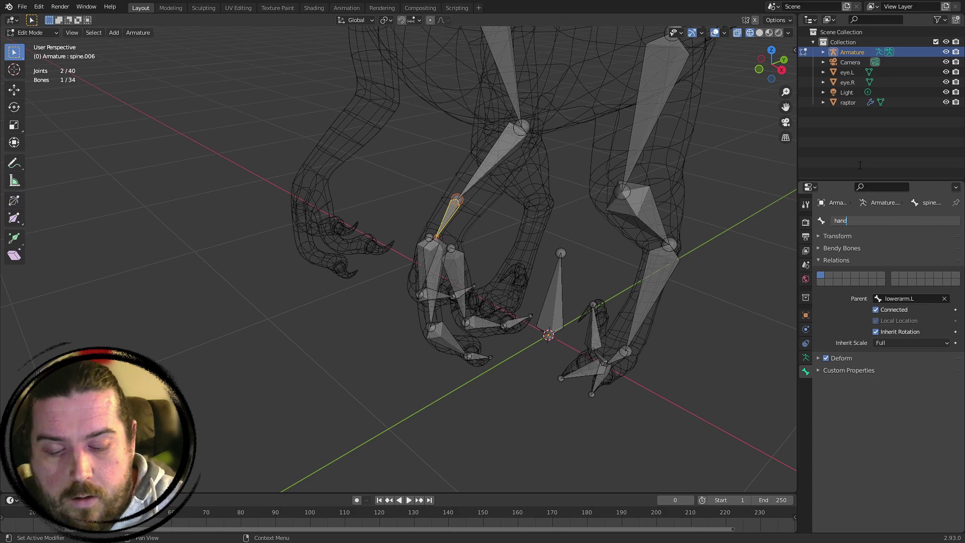
{"action": "type", "text": ".L"}
{"action": "key", "text": "Return"}
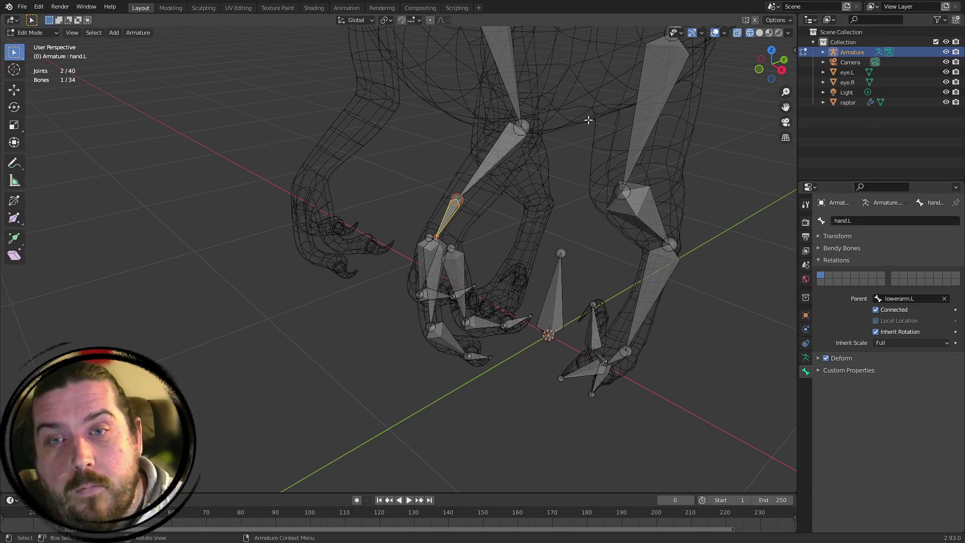
{"action": "middle_click_drag", "start_coordinate": [588, 120], "coordinate": [519, 194]}
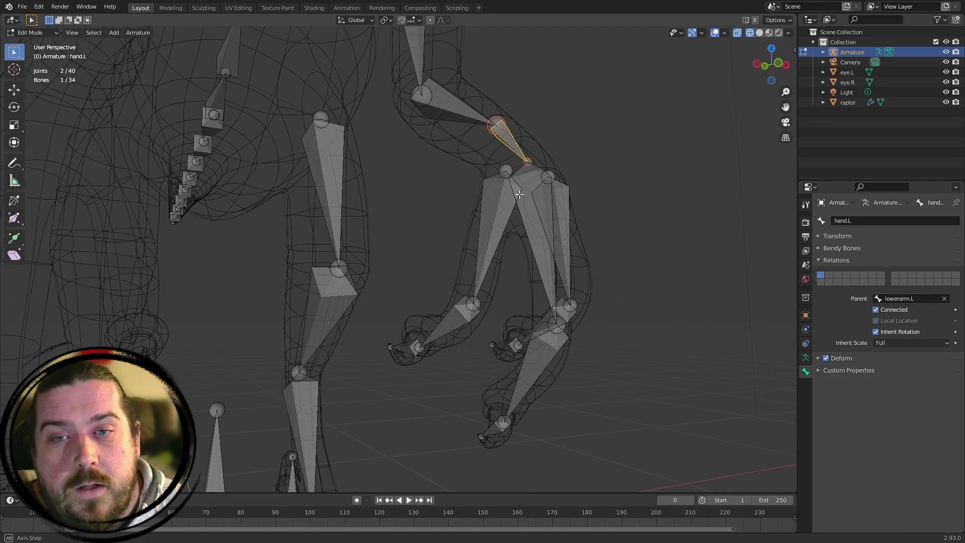
Rename the upper bone of the left hand's inner finger as finger0101.L
{"action": "left_click", "coordinate": [511, 232]}
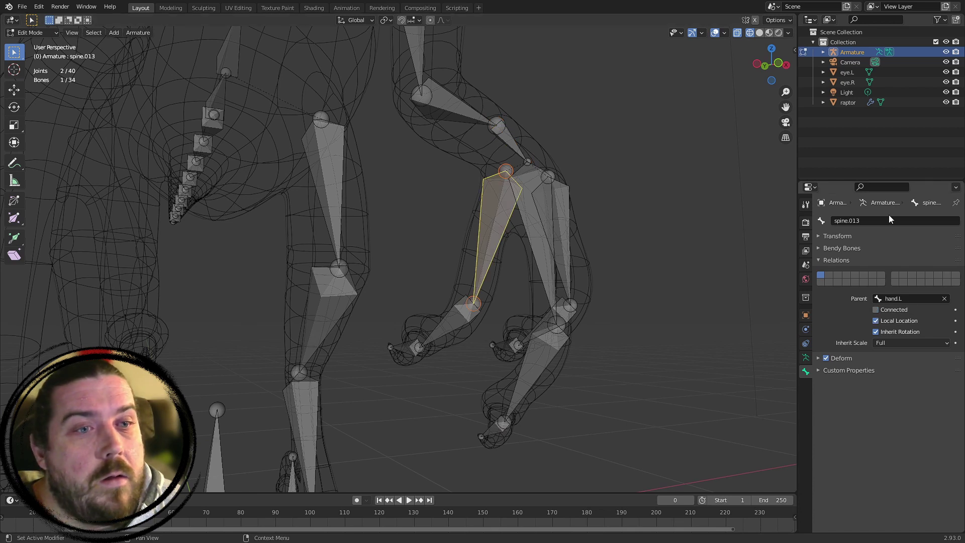
{"action": "left_click", "coordinate": [859, 220]}
{"action": "type", "text": "finger0101"}
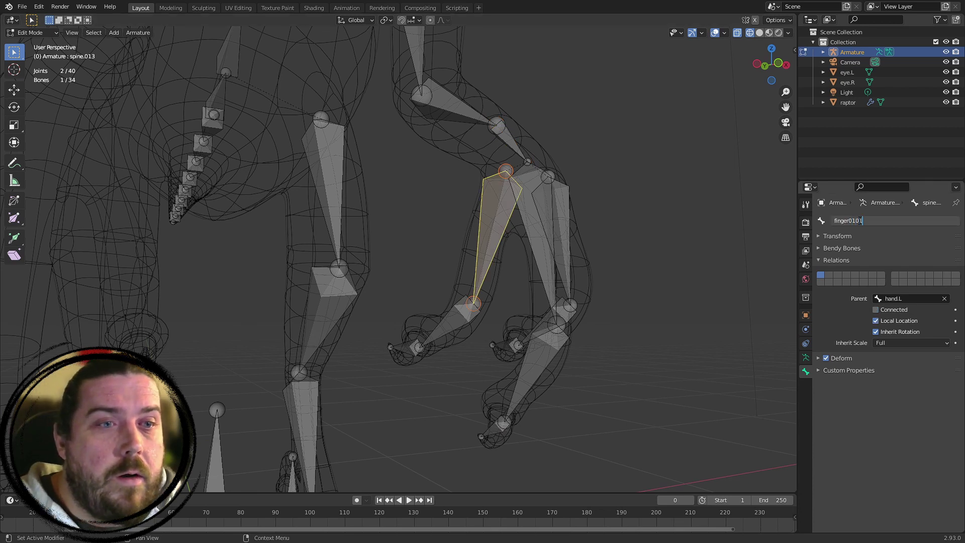
{"action": "type", "text": ".L"}
{"action": "key", "text": "Return"}
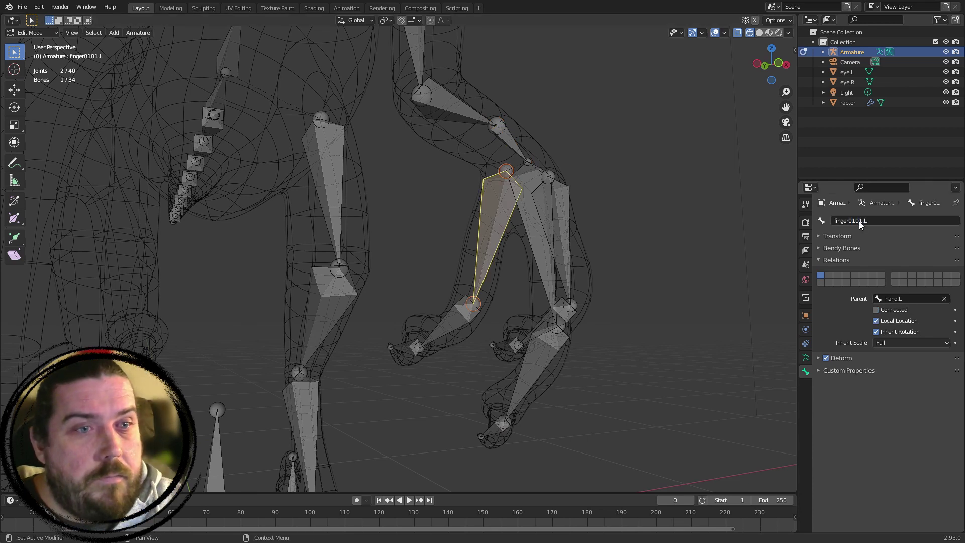
Rename the middle bone of the left hand's inner finger as finger0102.L
{"action": "left_click", "coordinate": [452, 321]}
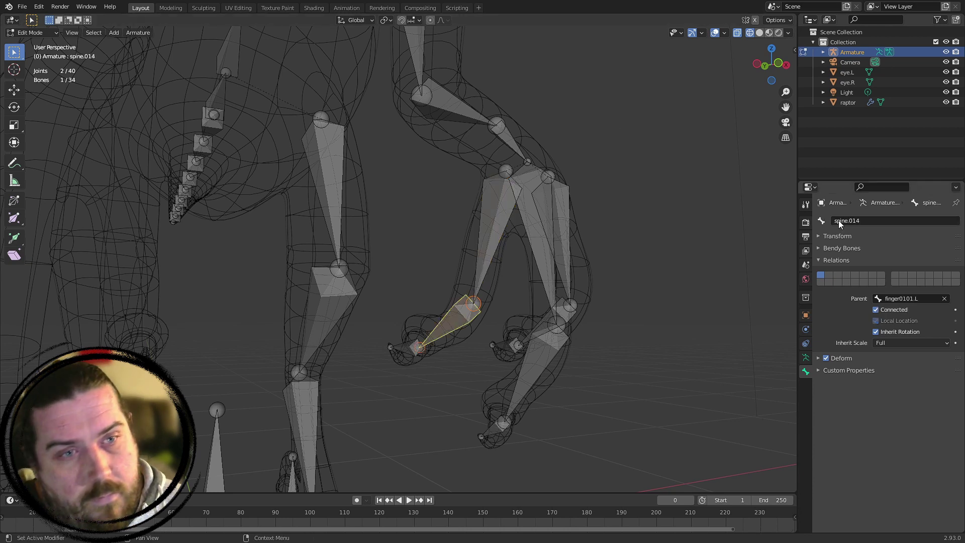
{"action": "left_click", "coordinate": [849, 221]}
{"action": "type", "text": "finger0102"}
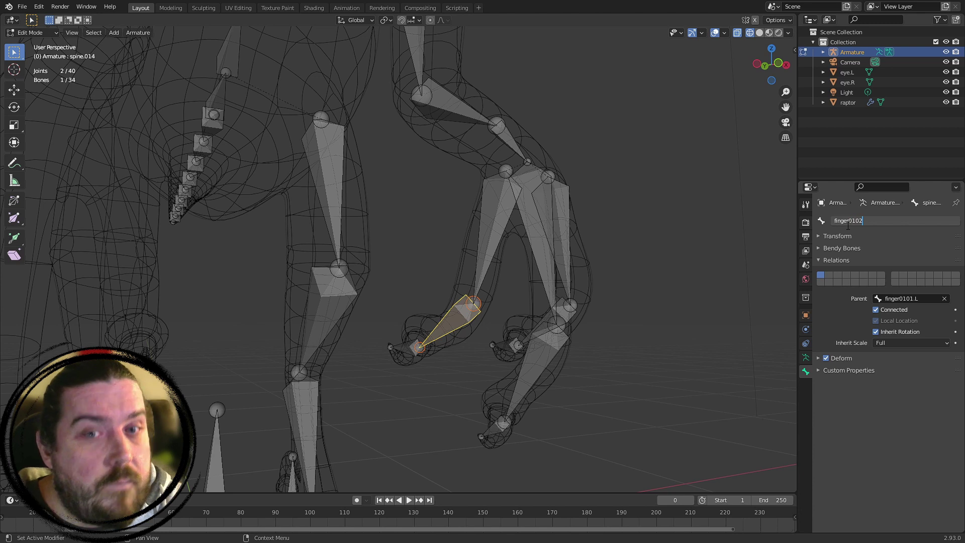
{"action": "type", "text": ".L"}
{"action": "key", "text": "Return"}
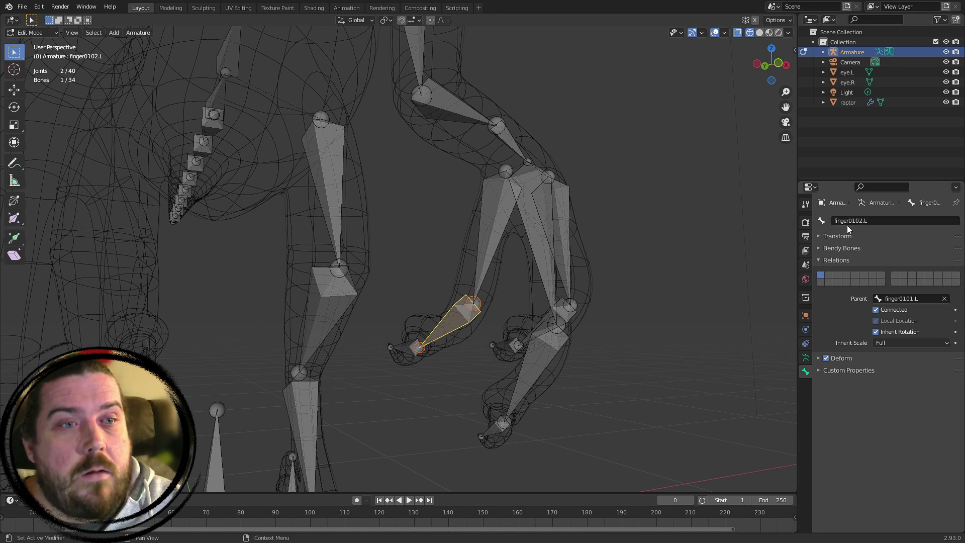
Rename the tip bone of the left hand's inner finger as finger0103.L
{"action": "left_click", "coordinate": [405, 348]}
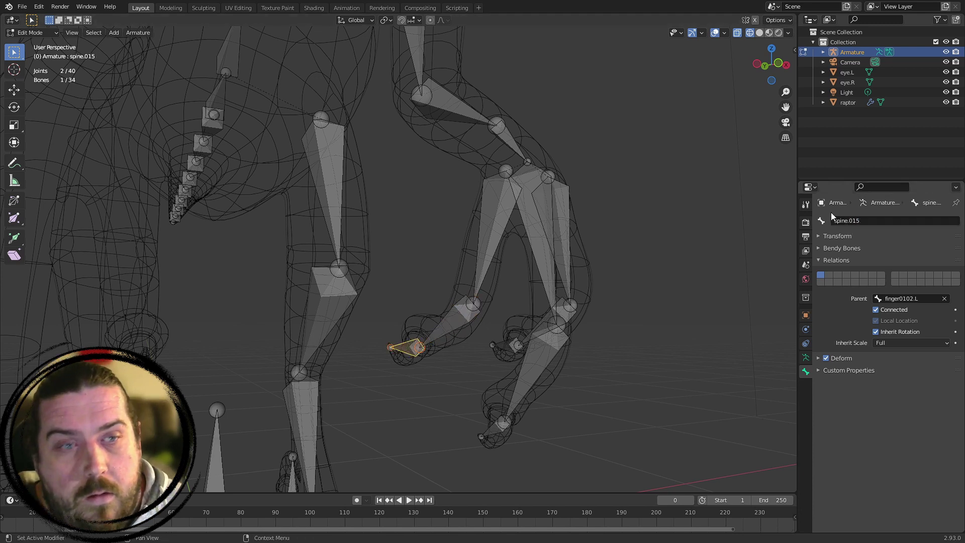
{"action": "left_click", "coordinate": [864, 220]}
{"action": "type", "text": "finger"}
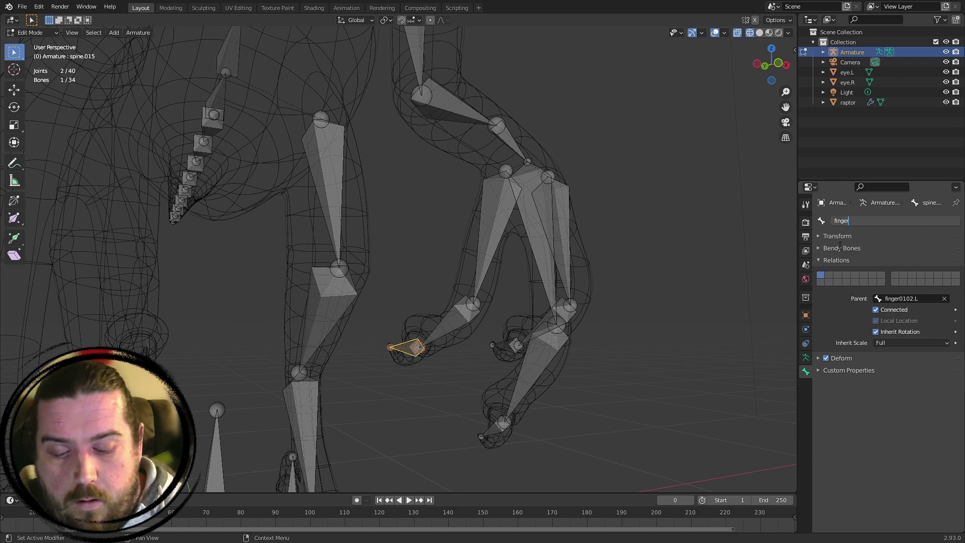
{"action": "type", "text": "0103."}
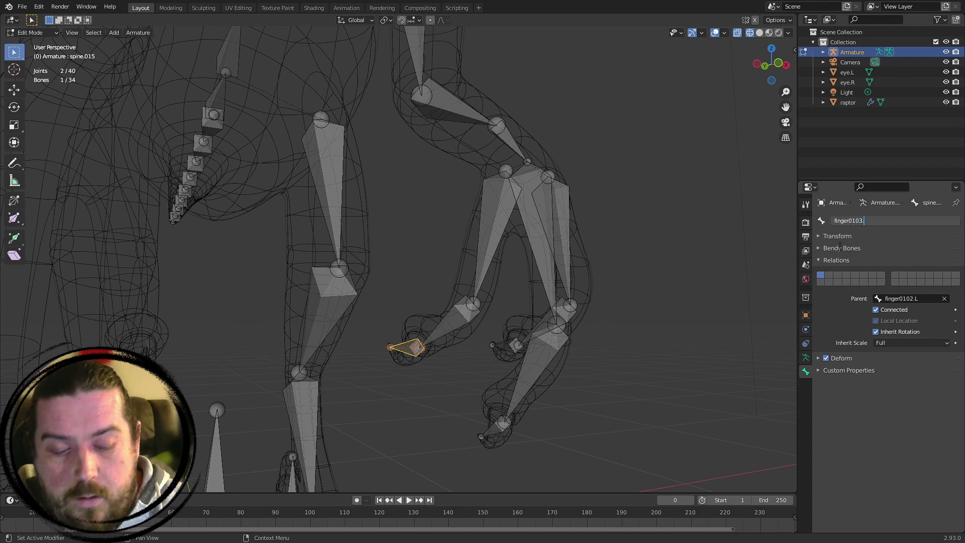
{"action": "type", "text": "L"}
{"action": "key", "text": "Return"}
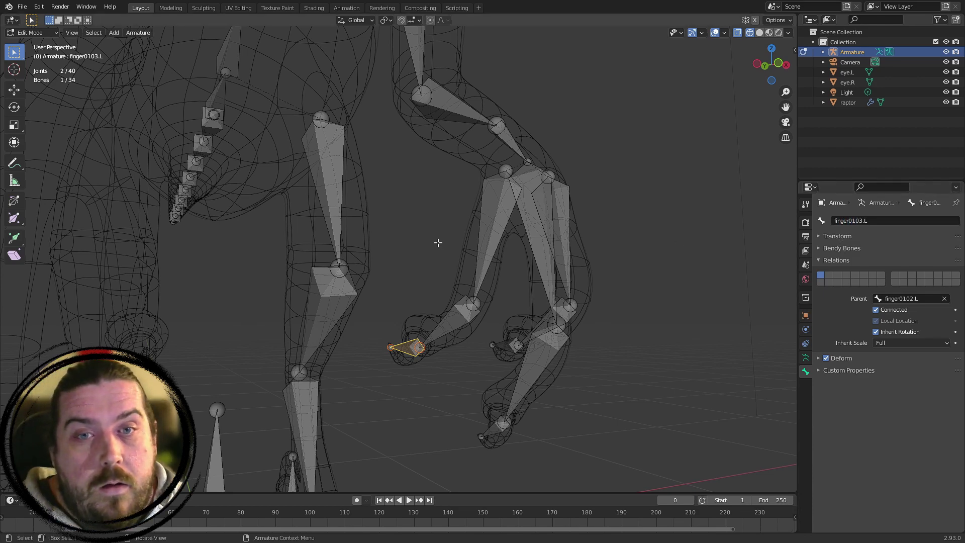
Rename the upper bone of the left hand's middle finger as finger0201.L
{"action": "middle_click_drag", "start_coordinate": [438, 242], "coordinate": [527, 221]}
{"action": "left_click", "coordinate": [543, 217]}
{"action": "left_click", "coordinate": [925, 220]}
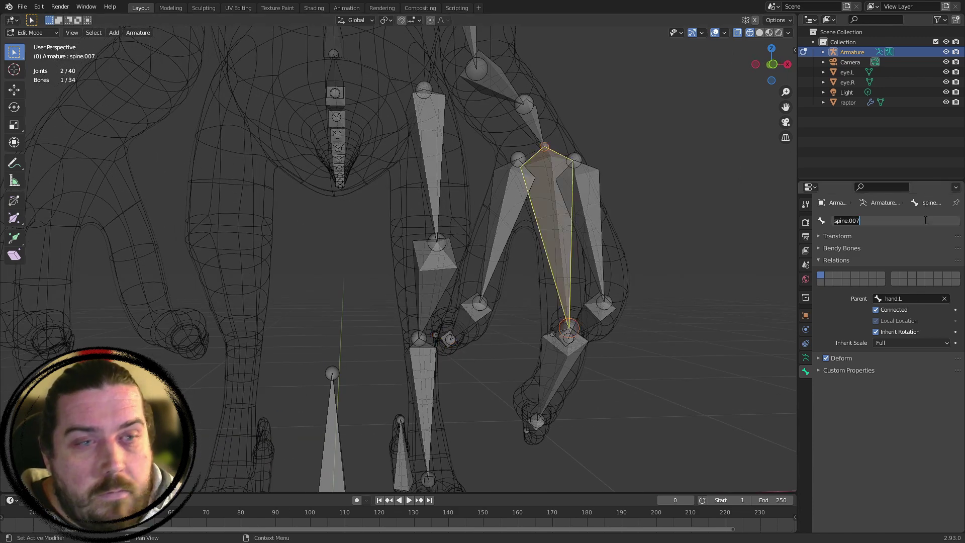
{"action": "type", "text": "finger"}
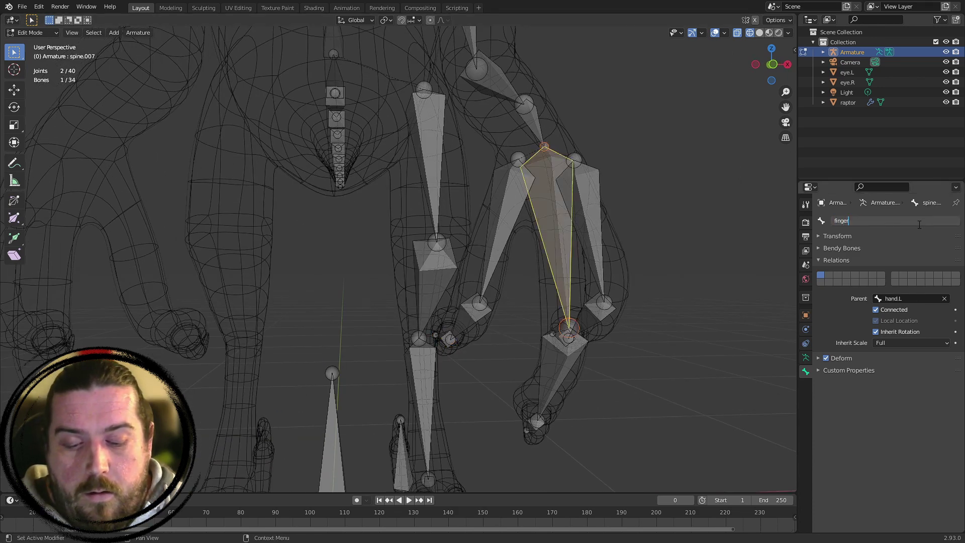
{"action": "type", "text": "0201.L"}
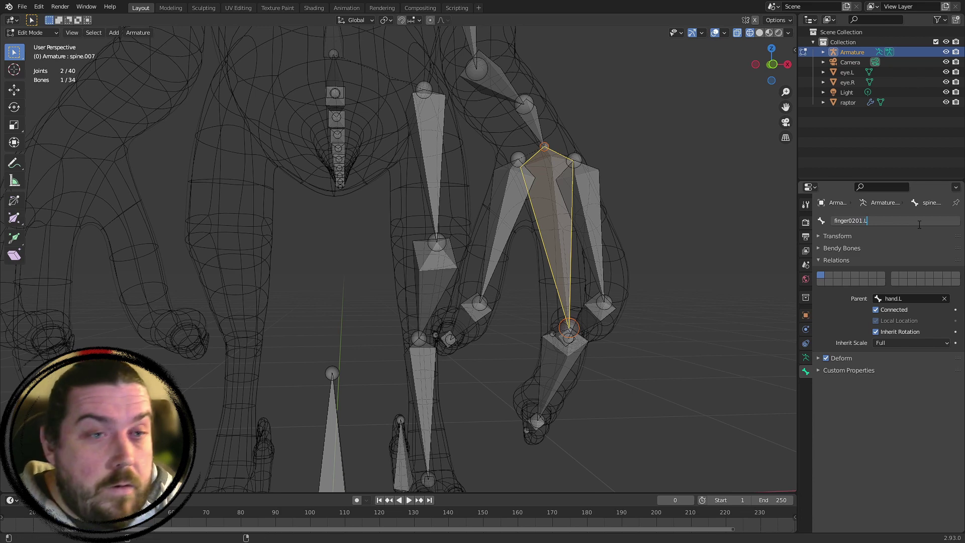
{"action": "key", "text": "Return"}
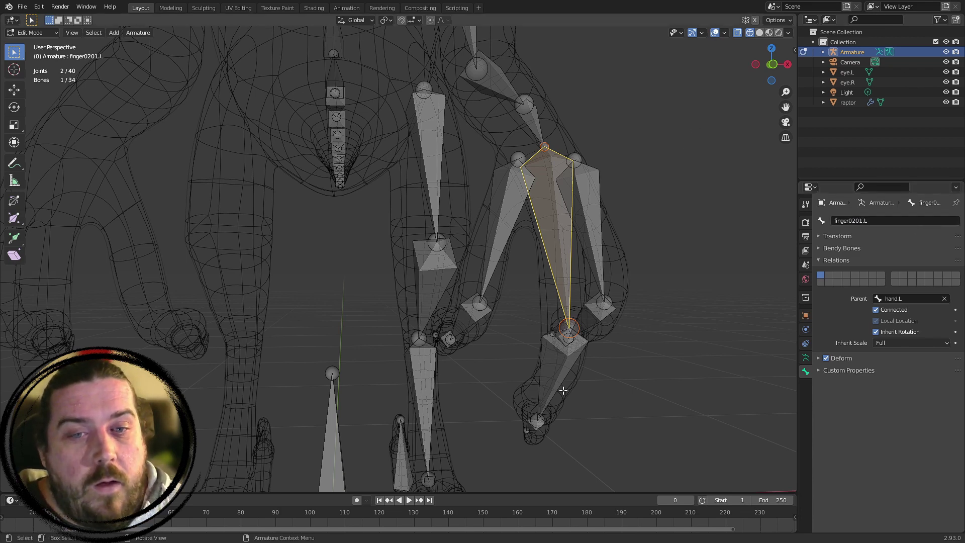
Rename the second bone of the left hand's middle finger as finger0202.L
{"action": "left_click", "coordinate": [563, 391]}
{"action": "left_click", "coordinate": [866, 222]}
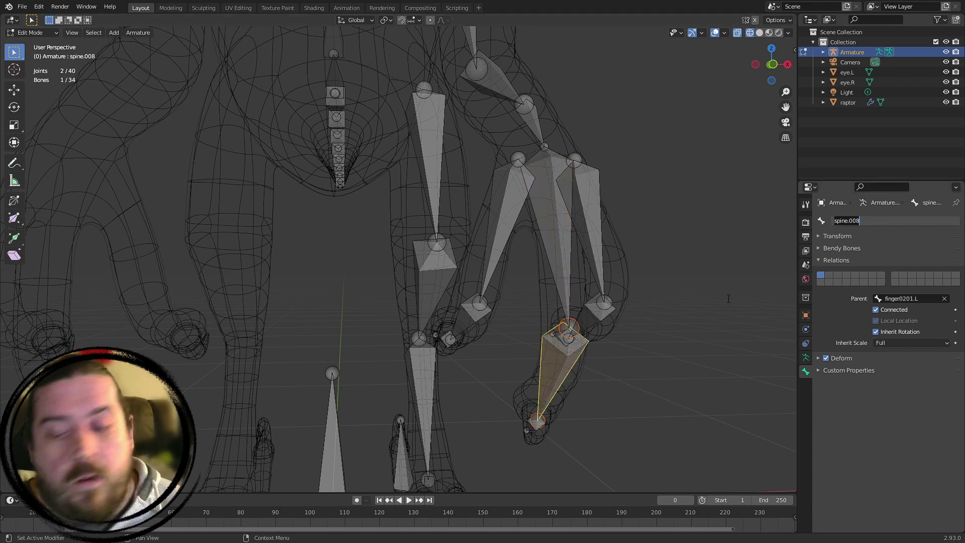
{"action": "type", "text": "finger"}
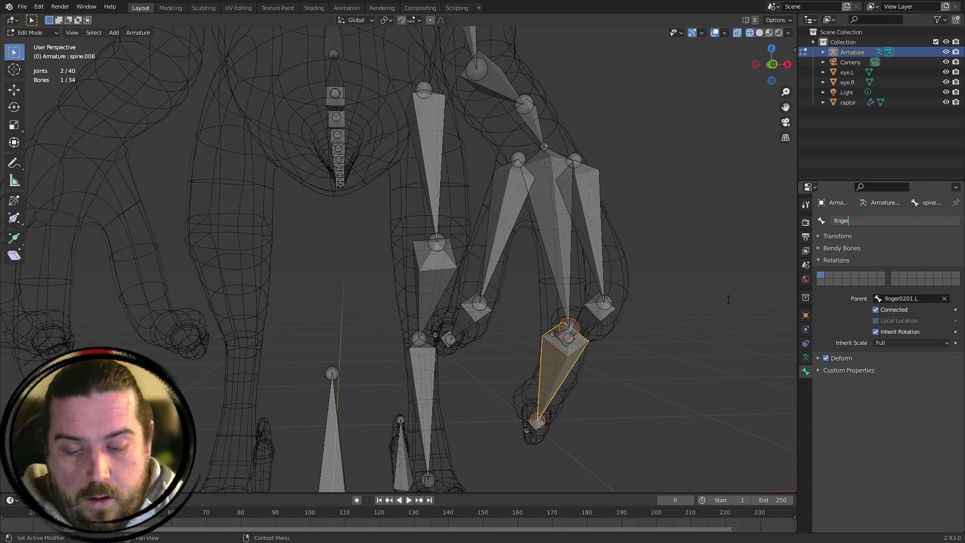
{"action": "type", "text": "0202.L"}
{"action": "key", "text": "Return"}
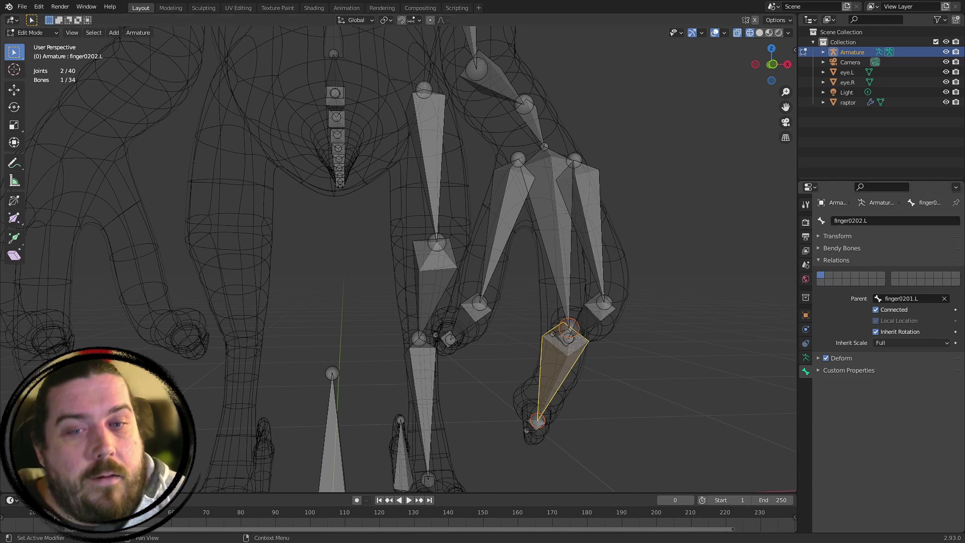
Try to rename the tip bone of the left hand's middle finger as finger0203.L
{"action": "middle_click_drag", "start_coordinate": [634, 352], "coordinate": [579, 359]}
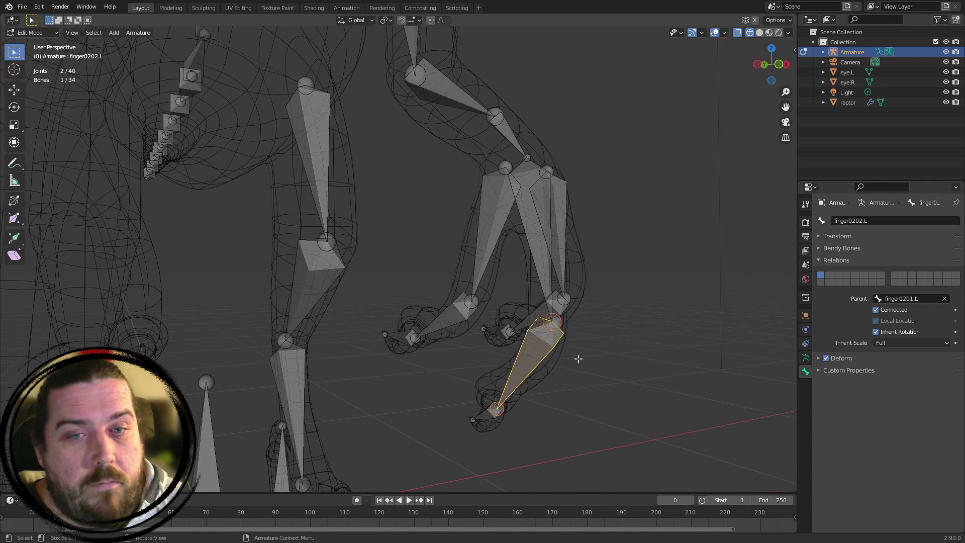
{"action": "left_click", "coordinate": [493, 425]}
{"action": "left_click", "coordinate": [481, 420]}
{"action": "left_click", "coordinate": [900, 221]}
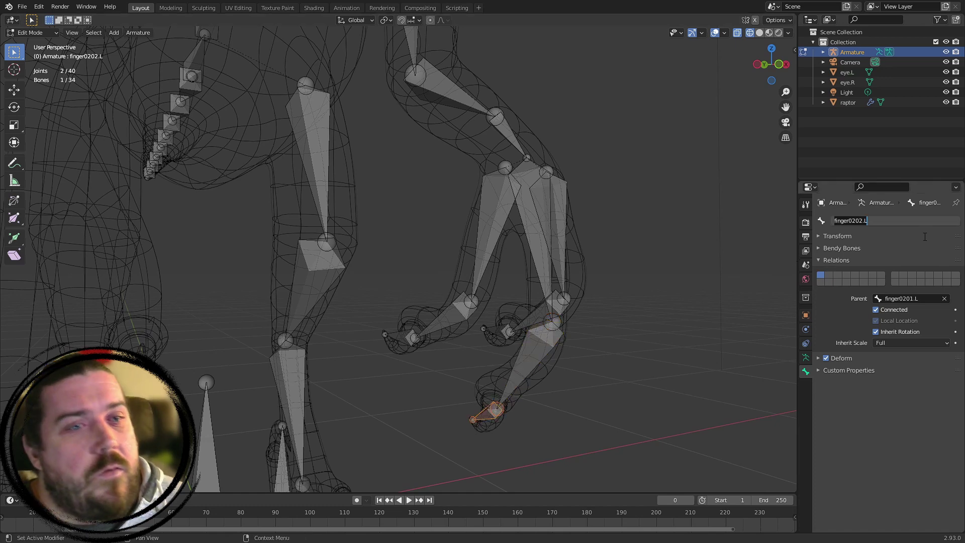
{"action": "type", "text": "finger0203"}
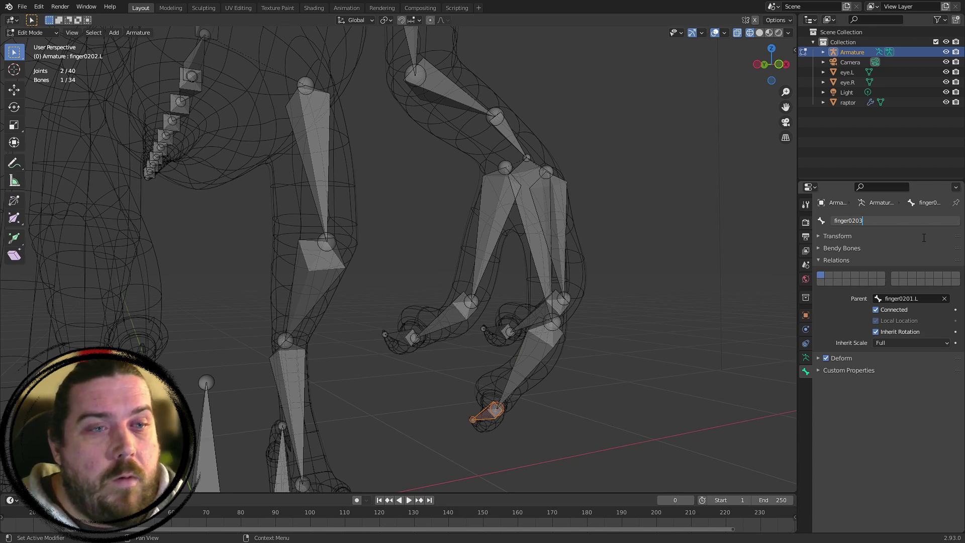
{"action": "type", "text": ".L"}
{"action": "key", "text": "Return"}
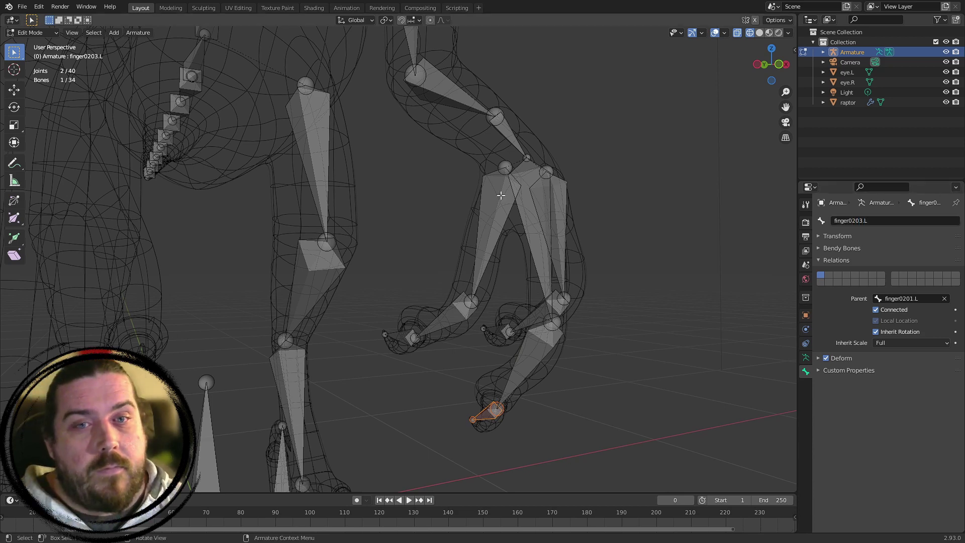
Rename the upper bone of the left hand's outer finger as finger0301.L
{"action": "middle_click_drag", "start_coordinate": [578, 302], "coordinate": [520, 328]}
{"action": "left_click", "coordinate": [616, 247]}
{"action": "middle_click_drag", "start_coordinate": [616, 247], "coordinate": [654, 201]}
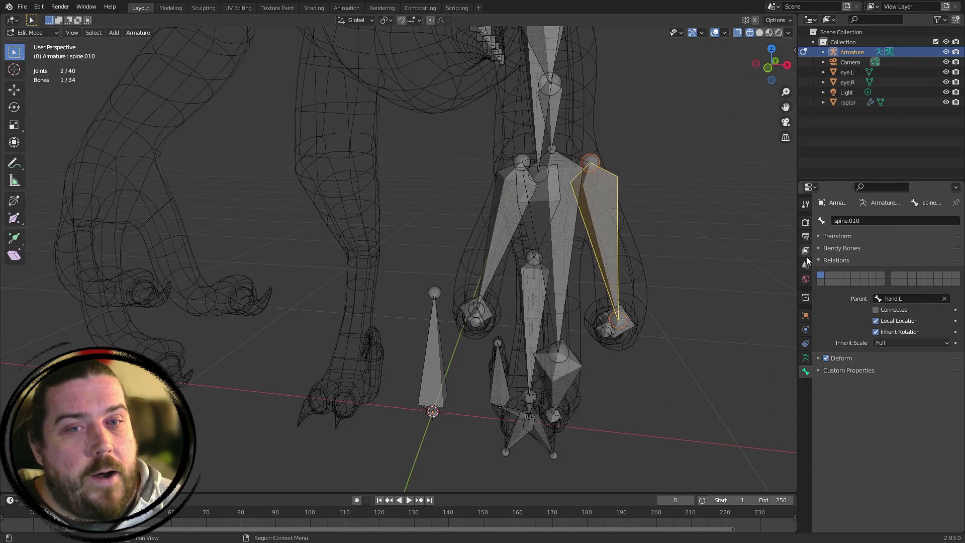
{"action": "left_click", "coordinate": [899, 220]}
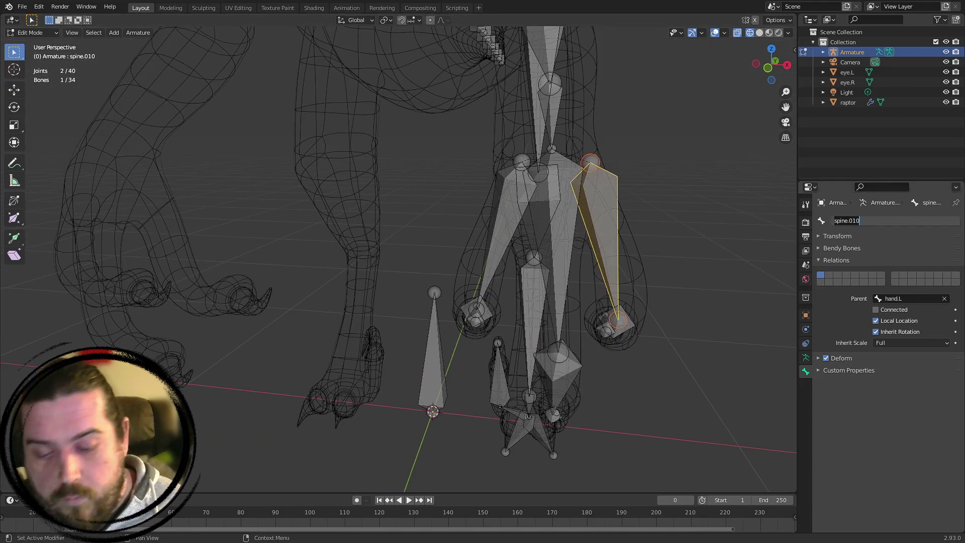
{"action": "type", "text": "finger03"}
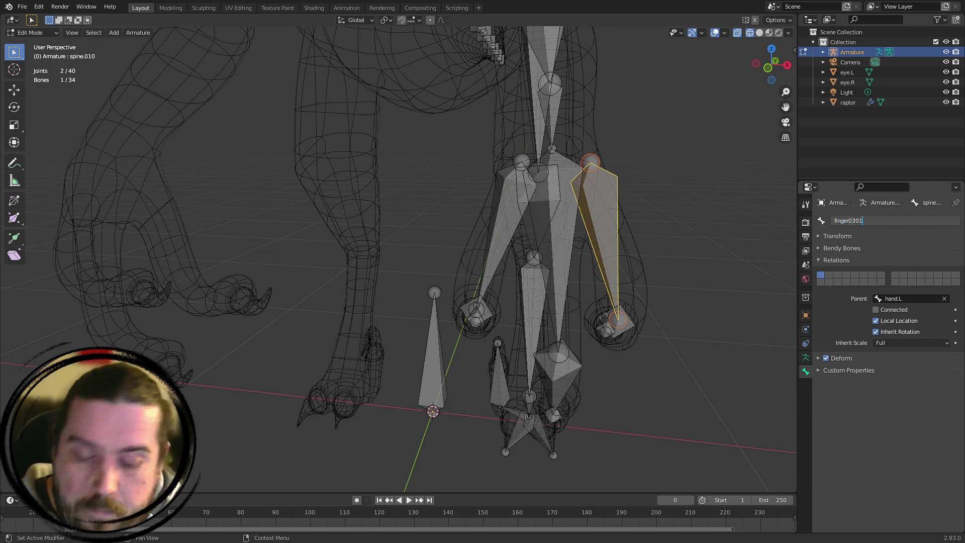
{"action": "type", "text": "01.L"}
{"action": "key", "text": "Return"}
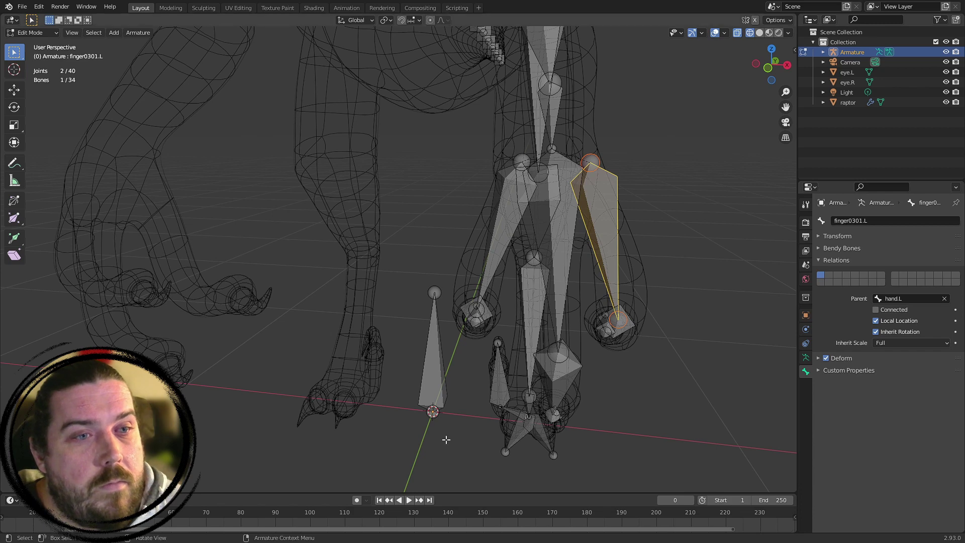
Rename the second bone of the left hand's outer finger as finger0302.L
{"action": "middle_click_drag", "start_coordinate": [619, 369], "coordinate": [578, 348]}
{"action": "scroll", "coordinate": [578, 348], "scroll_direction": "up", "scroll_amount": 3}
{"action": "left_click", "coordinate": [614, 348]}
{"action": "double_click", "coordinate": [907, 219]}
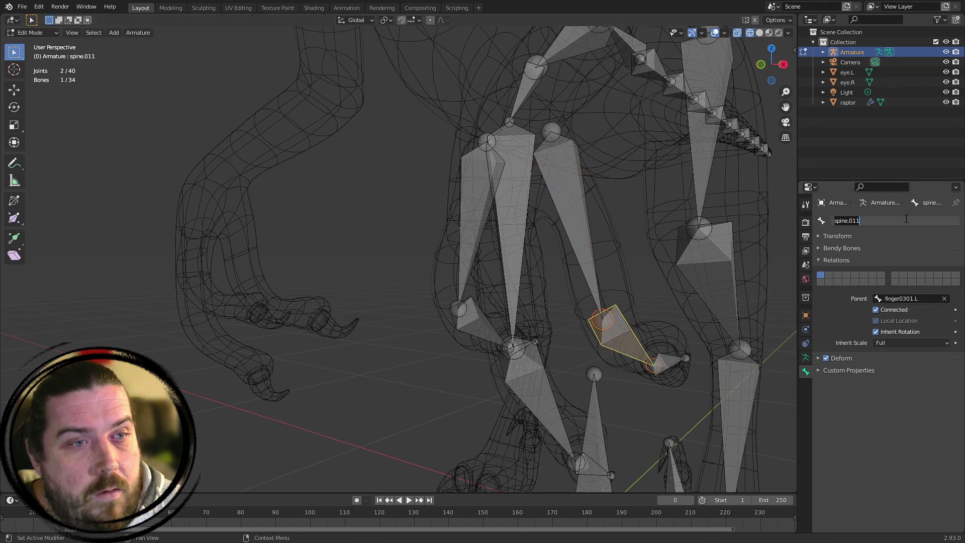
{"action": "type", "text": "finger0302"}
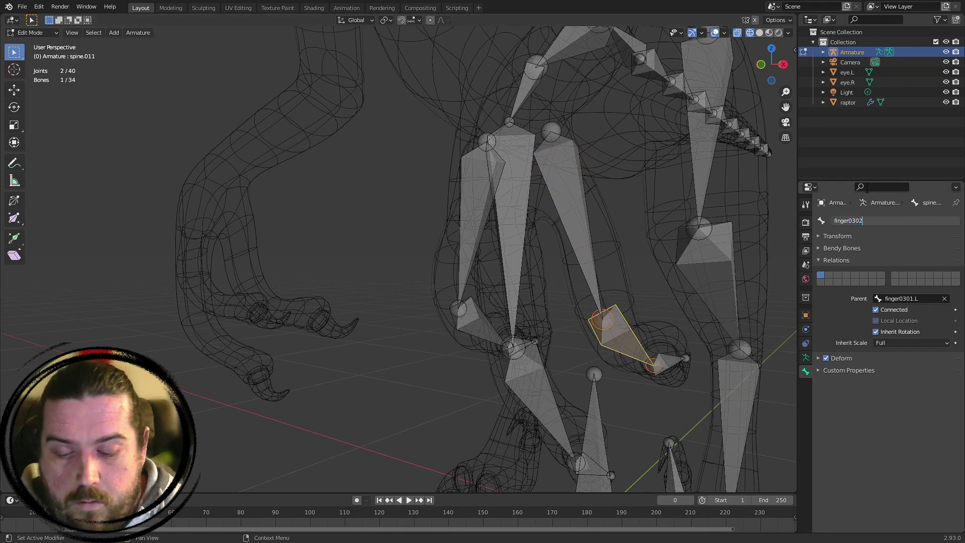
{"action": "type", "text": ".L"}
{"action": "key", "text": "Return"}
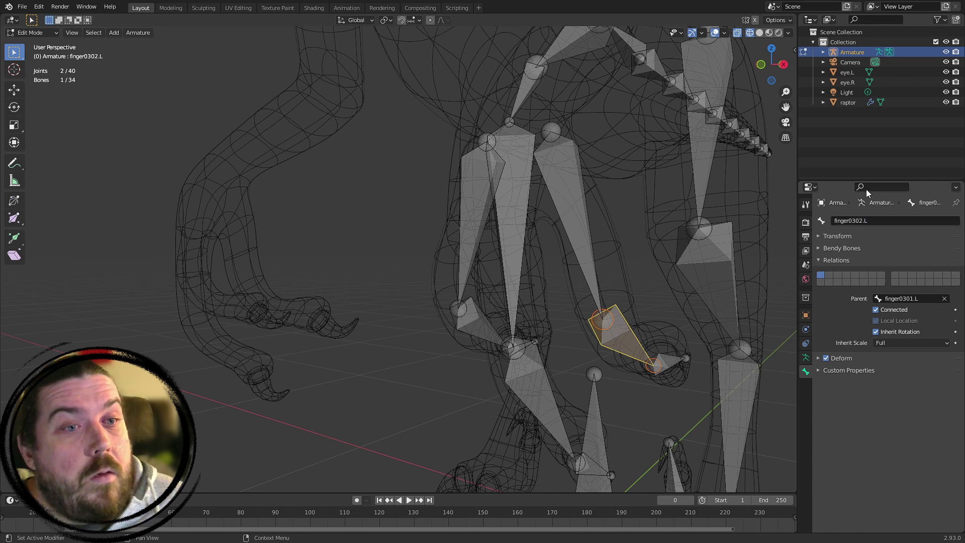
Rename the tip bone of the left hand's outer finger as finger0303.L
{"action": "left_click", "coordinate": [674, 362]}
{"action": "double_click", "coordinate": [909, 220]}
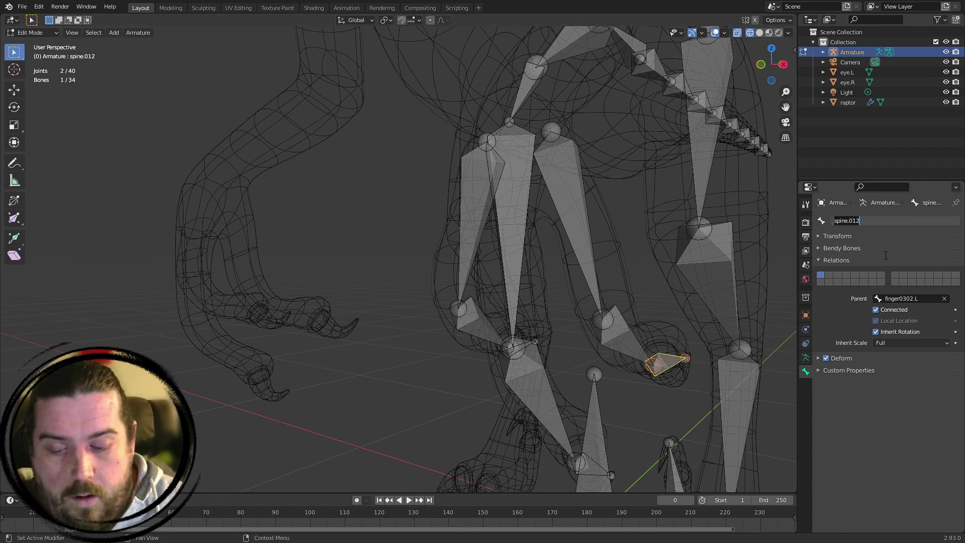
{"action": "type", "text": "finger0303"}
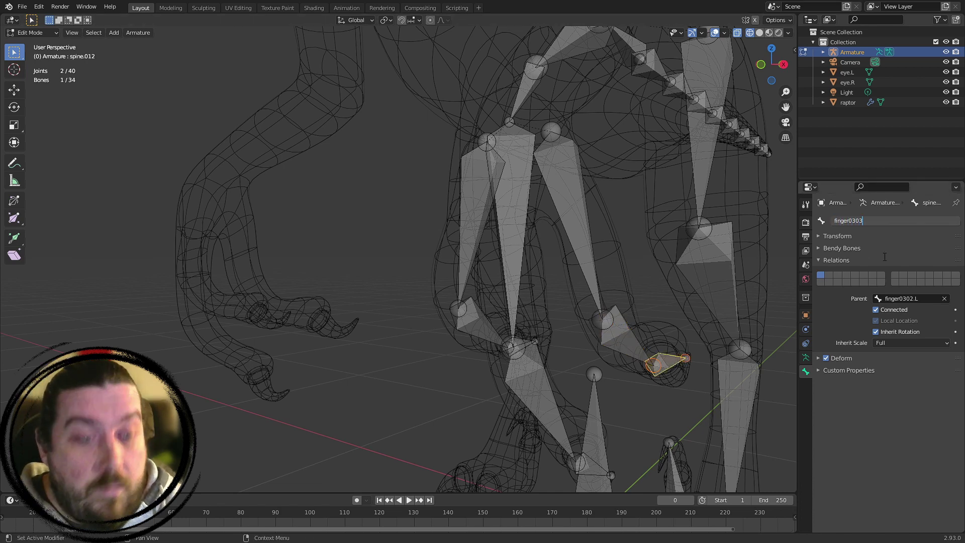
{"action": "type", "text": ".L"}
{"action": "key", "text": "Return"}
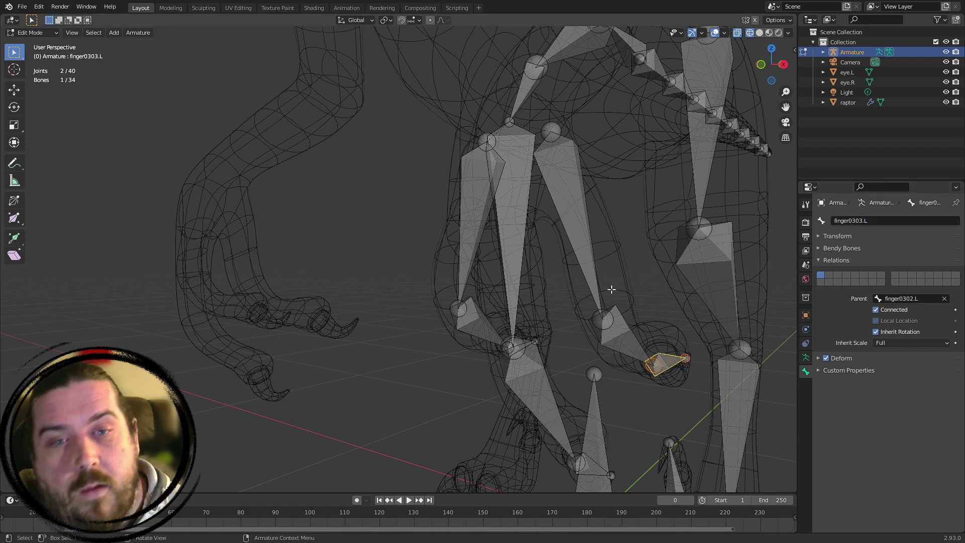
Extrude a neck bone from the spine's front end to behind the jaw hinge, and a head bone up to the skull's crown
{"action": "scroll", "coordinate": [523, 208], "scroll_direction": "down", "scroll_amount": 5}
{"action": "middle_click_drag", "start_coordinate": [523, 208], "coordinate": [435, 248]}
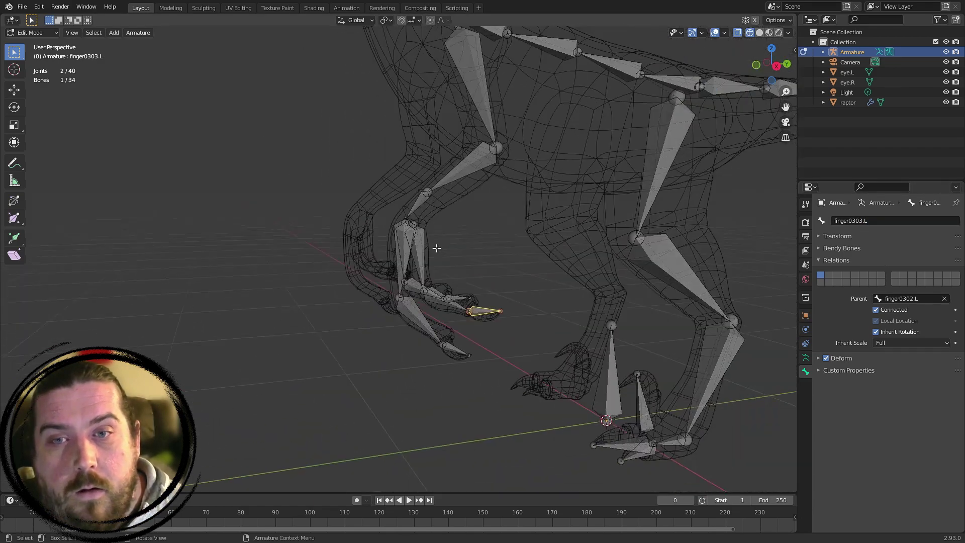
{"action": "middle_click_drag", "start_coordinate": [436, 166], "coordinate": [476, 308], "text": "shift"}
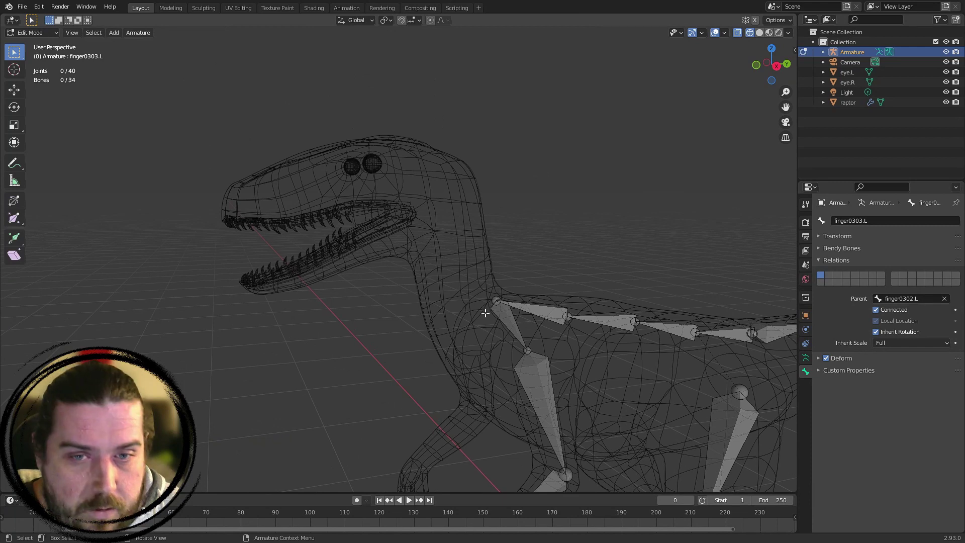
{"action": "left_click", "coordinate": [489, 305]}
{"action": "left_click", "coordinate": [503, 302]}
{"action": "key", "text": "KP_3"}
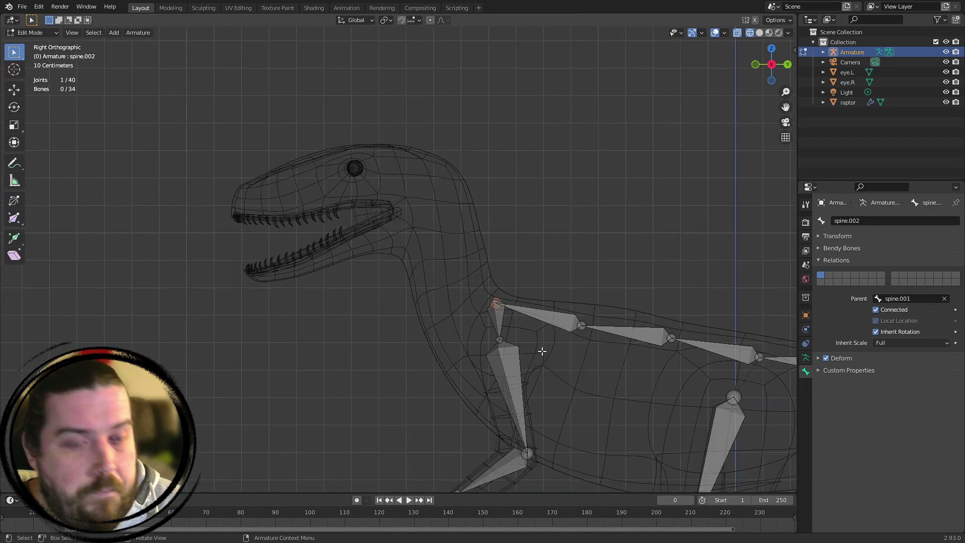
{"action": "middle_click_drag", "start_coordinate": [463, 307], "coordinate": [529, 361], "text": "shift"}
{"action": "key", "text": "e"}
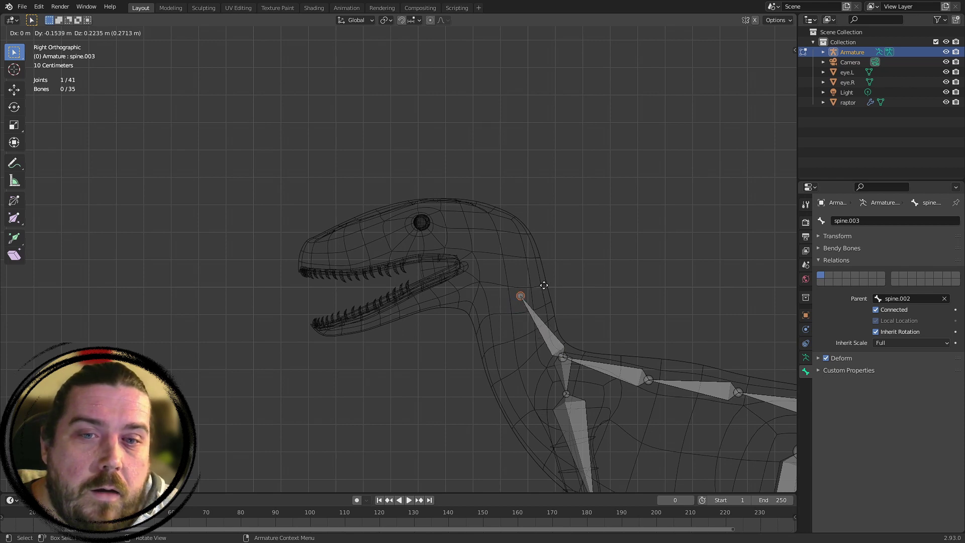
{"action": "left_click", "coordinate": [514, 261]}
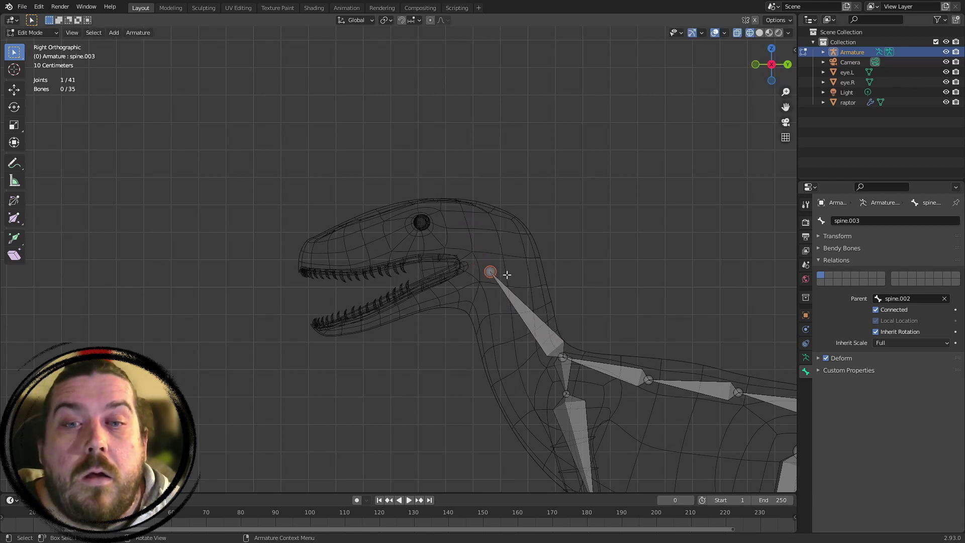
{"action": "key", "text": "e"}
{"action": "left_click", "coordinate": [461, 180]}
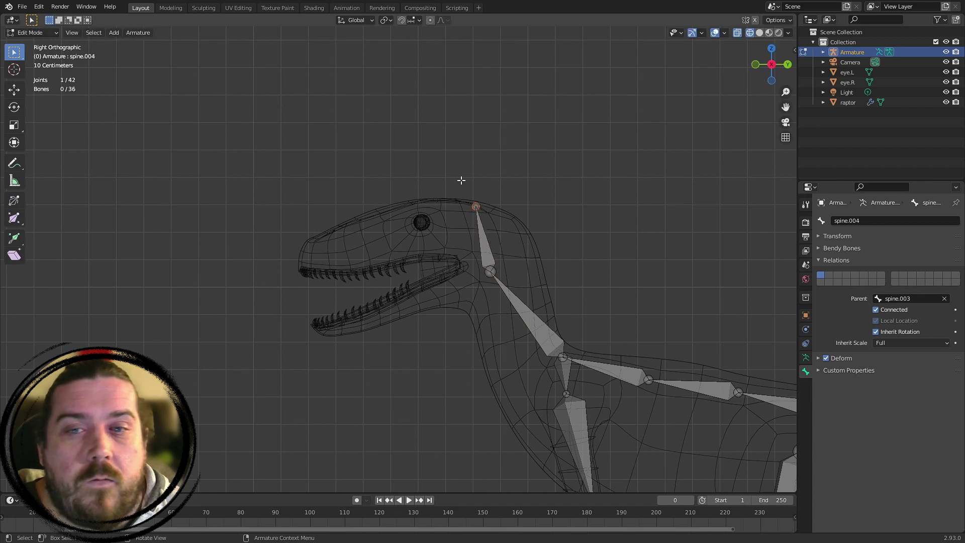
Extrude a jaw bone from the joint between the neck and head bones to the tip of the lower jaw
{"action": "scroll", "coordinate": [461, 180], "scroll_direction": "up", "scroll_amount": 4}
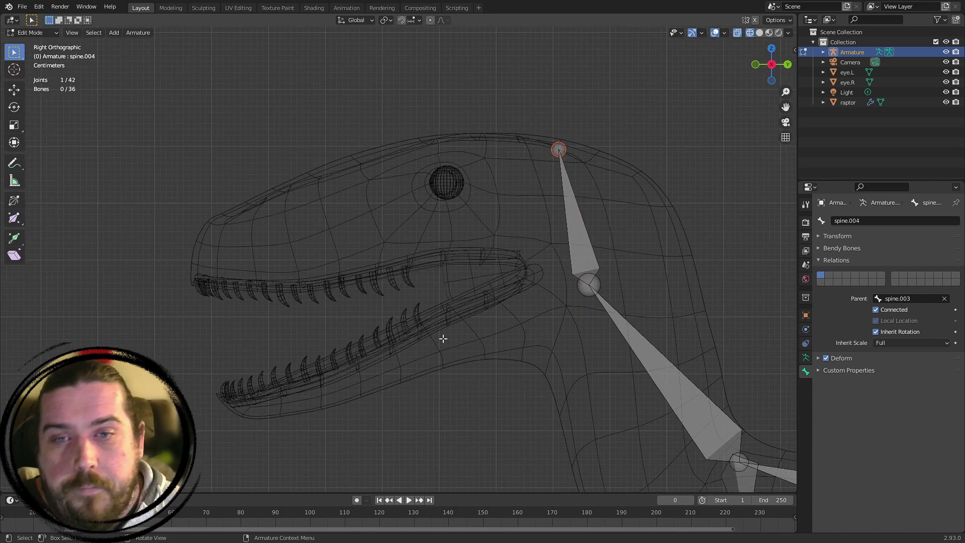
{"action": "middle_click_drag", "start_coordinate": [443, 338], "coordinate": [672, 79], "text": "shift"}
{"action": "left_click", "coordinate": [682, 110]}
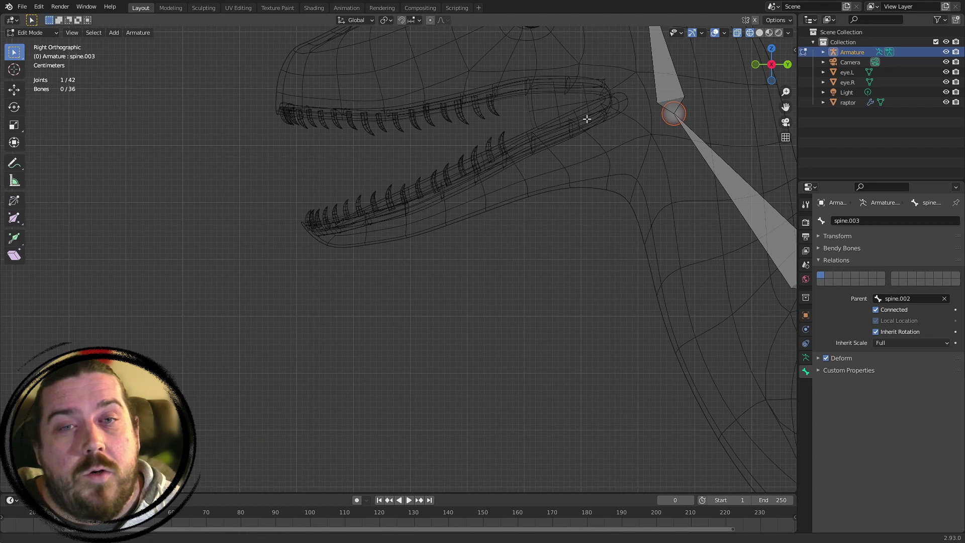
{"action": "middle_click_drag", "start_coordinate": [623, 130], "coordinate": [579, 230], "text": "shift"}
{"action": "key", "text": "e"}
{"action": "left_click", "coordinate": [258, 361]}
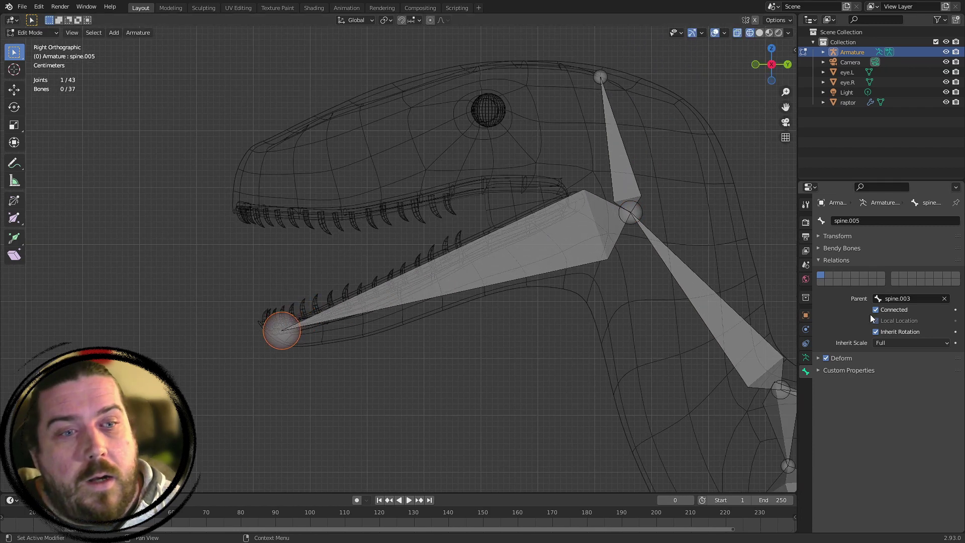
Disconnect the jaw bone from its parent and move its base joint forward to the jaw hinge
{"action": "left_click", "coordinate": [591, 258]}
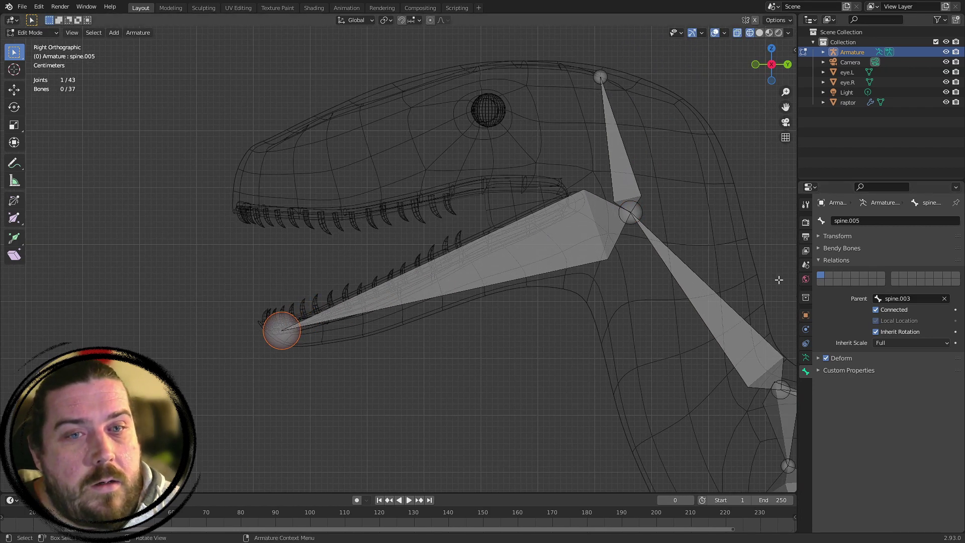
{"action": "left_click", "coordinate": [903, 310]}
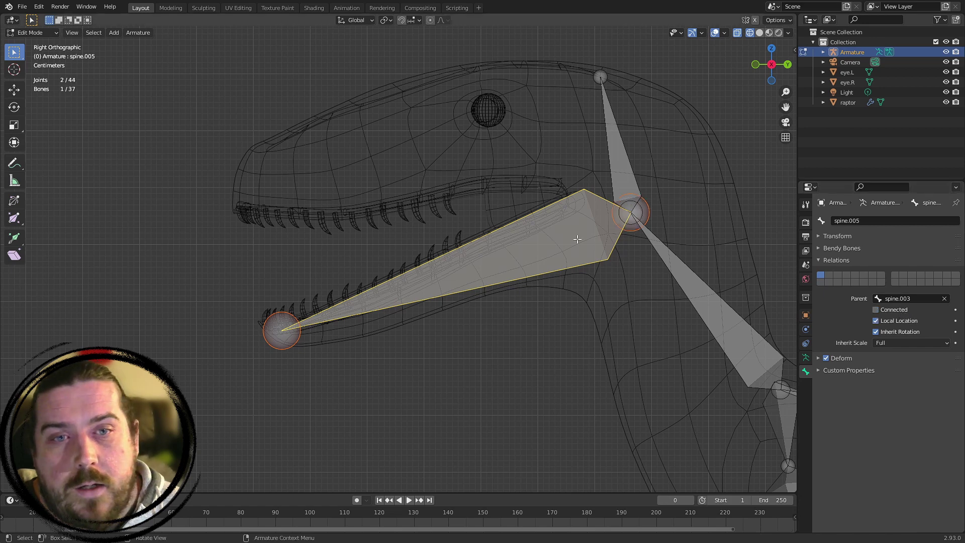
{"action": "left_click", "coordinate": [630, 227]}
{"action": "key", "text": "g"}
{"action": "right_click", "coordinate": [685, 236]}
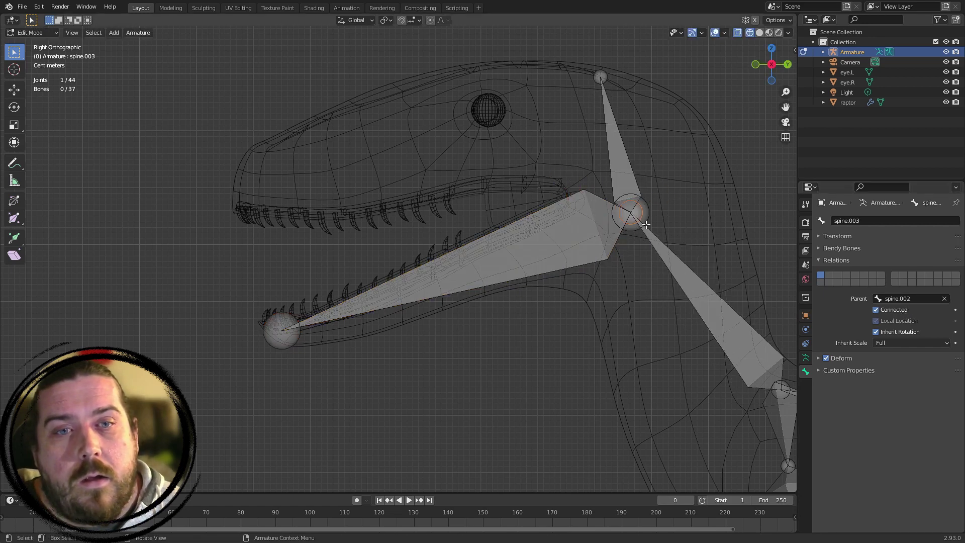
{"action": "left_click", "coordinate": [636, 224]}
{"action": "key", "text": "g"}
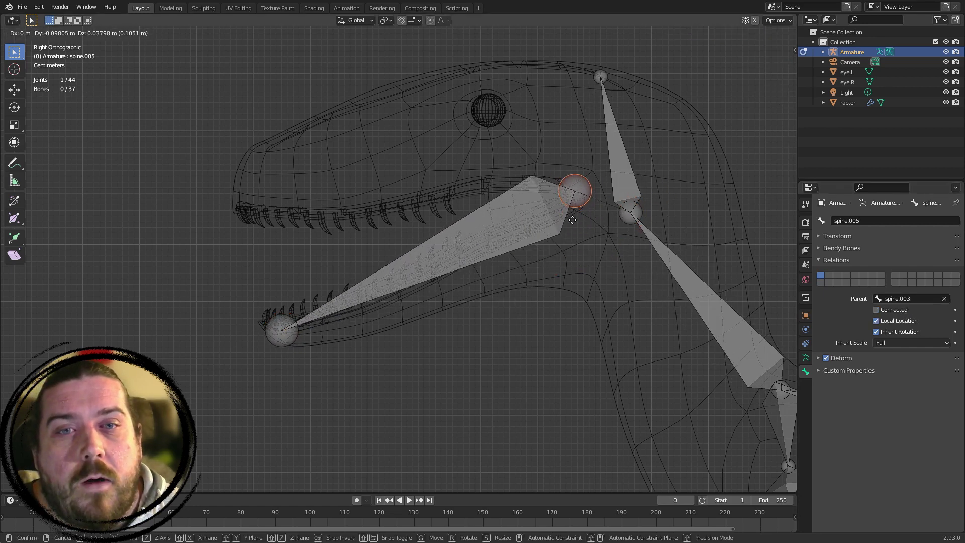
{"action": "left_click", "coordinate": [574, 221]}
Reposition the jaw bone's tip joint at the front end of the lower teeth
{"action": "left_click", "coordinate": [271, 334]}
{"action": "key", "text": "g"}
{"action": "left_click", "coordinate": [267, 322]}
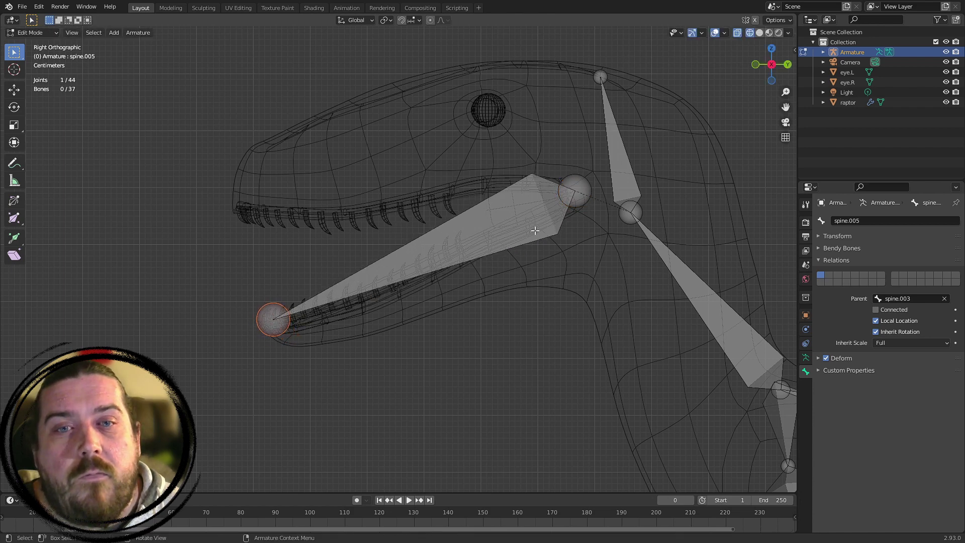
{"action": "scroll", "coordinate": [631, 206], "scroll_direction": "up", "scroll_amount": 3}
{"action": "key", "text": "g"}
{"action": "left_click", "coordinate": [159, 286]}
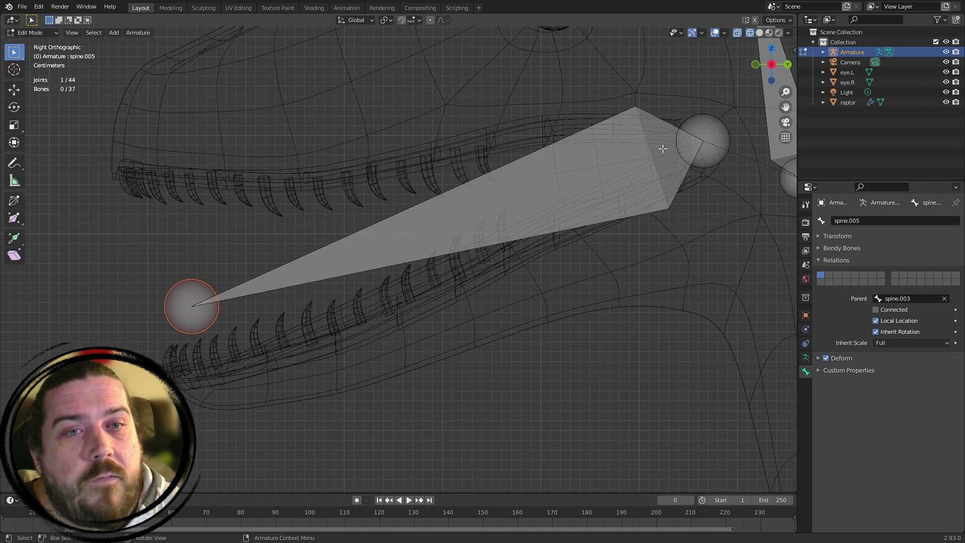
{"action": "key", "text": "g"}
{"action": "left_click", "coordinate": [262, 330]}
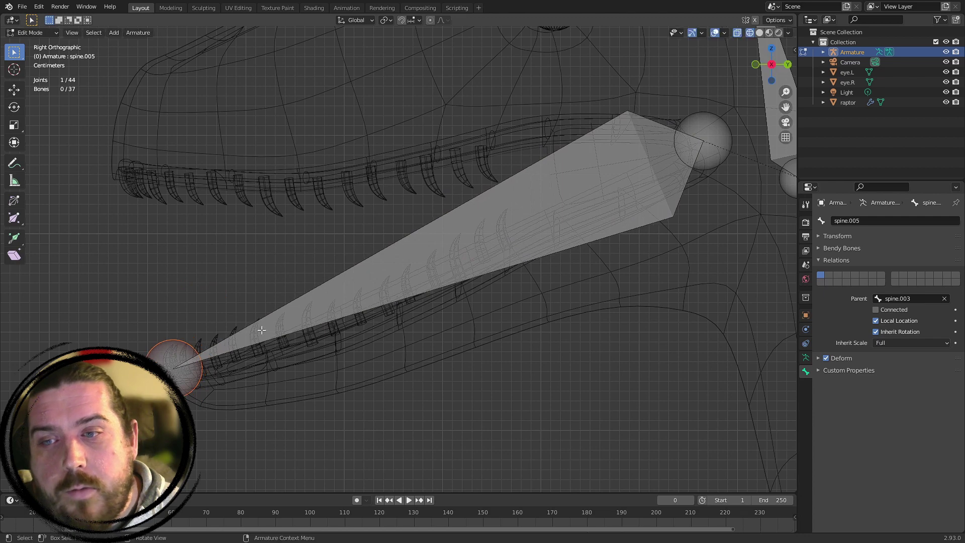
Shift the jaw bone's base joint slightly forward and down to fit the corner of the mouth, about 0.019 m
{"action": "left_click", "coordinate": [704, 141]}
{"action": "key", "text": "g"}
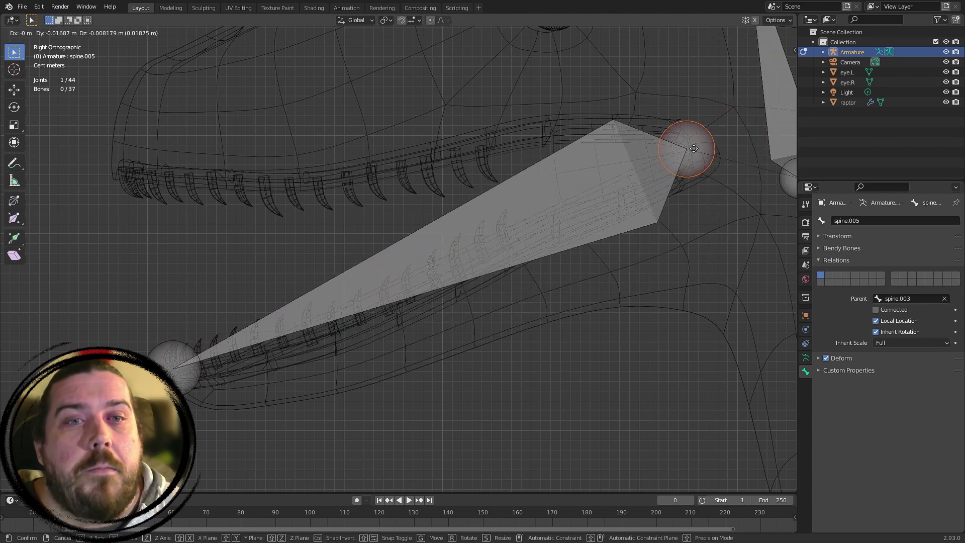
{"action": "left_click", "coordinate": [692, 148]}
{"action": "scroll", "coordinate": [402, 328], "scroll_direction": "down", "scroll_amount": 3}
{"action": "left_click", "coordinate": [462, 355]}
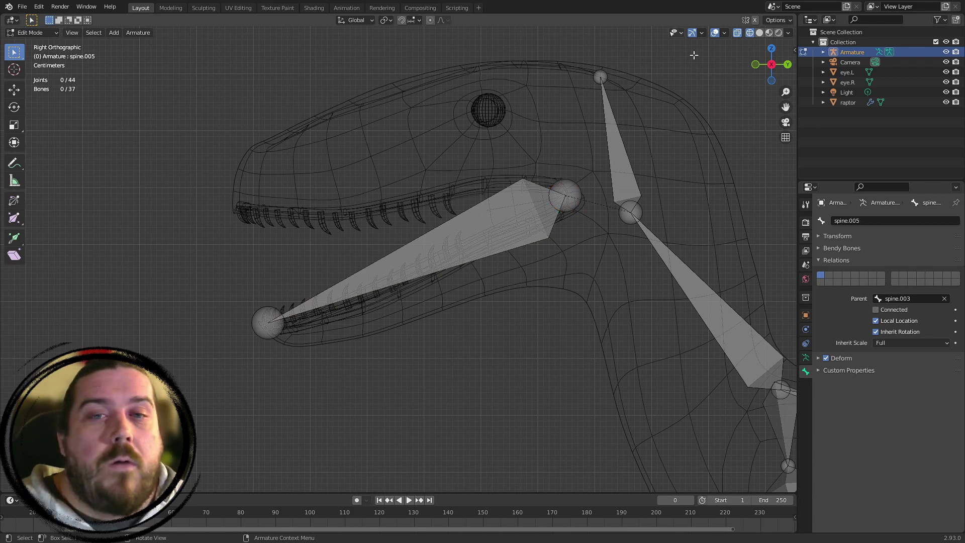
Examine from above where the eyes sit relative to the head and jaw bones
{"action": "middle_click_drag", "start_coordinate": [603, 173], "coordinate": [646, 351], "text": "shift"}
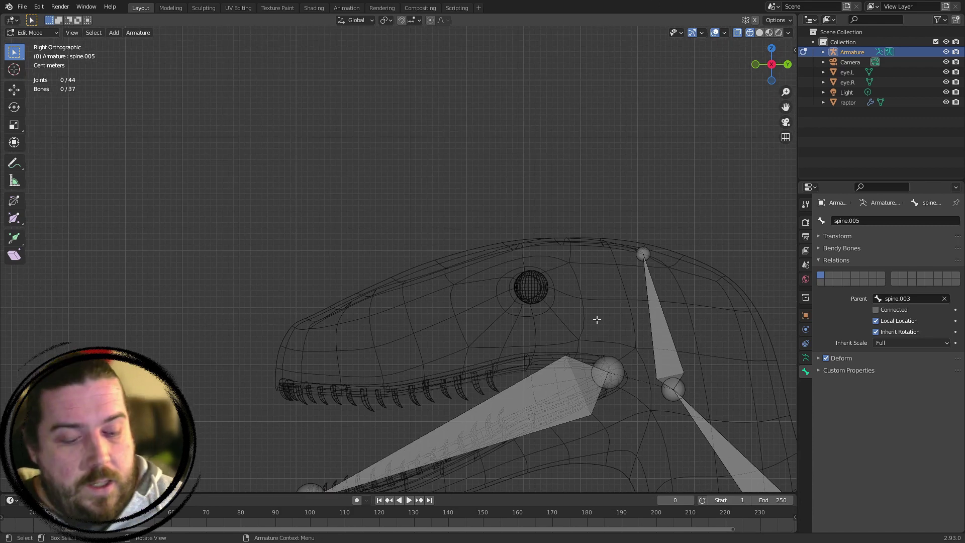
{"action": "key", "text": "KP_7"}
{"action": "middle_click_drag", "start_coordinate": [536, 140], "coordinate": [392, 253], "text": "shift"}
{"action": "scroll", "coordinate": [393, 253], "scroll_direction": "up", "scroll_amount": 2}
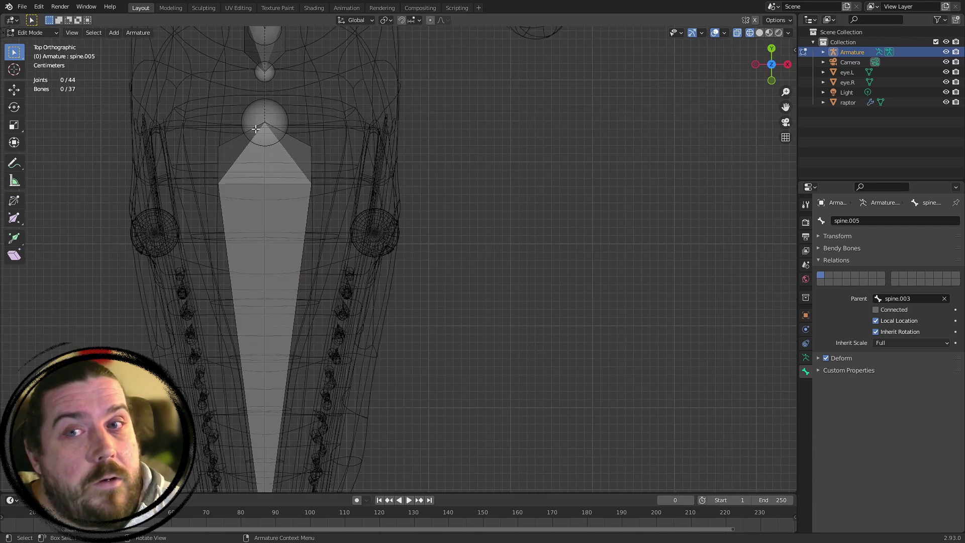
{"action": "scroll", "coordinate": [383, 270], "scroll_direction": "up", "scroll_amount": 2}
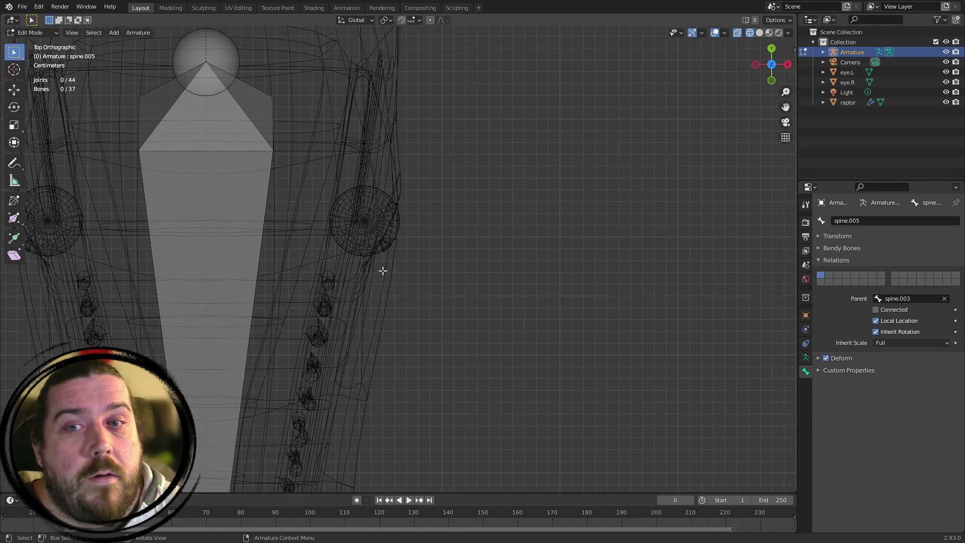
{"action": "middle_click_drag", "start_coordinate": [385, 267], "coordinate": [461, 321], "text": "shift"}
{"action": "scroll", "coordinate": [502, 258], "scroll_direction": "up", "scroll_amount": 5}
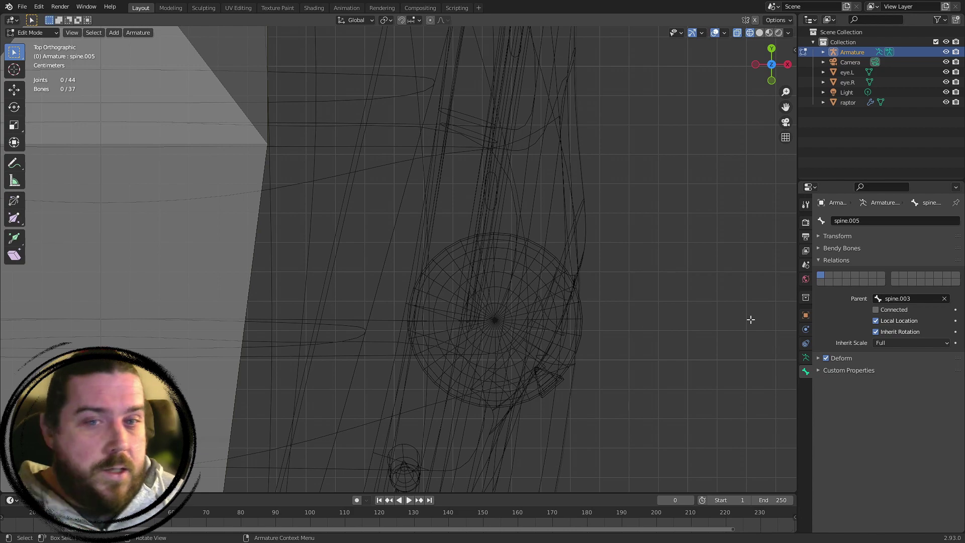
{"action": "scroll", "coordinate": [694, 201], "scroll_direction": "down", "scroll_amount": 7}
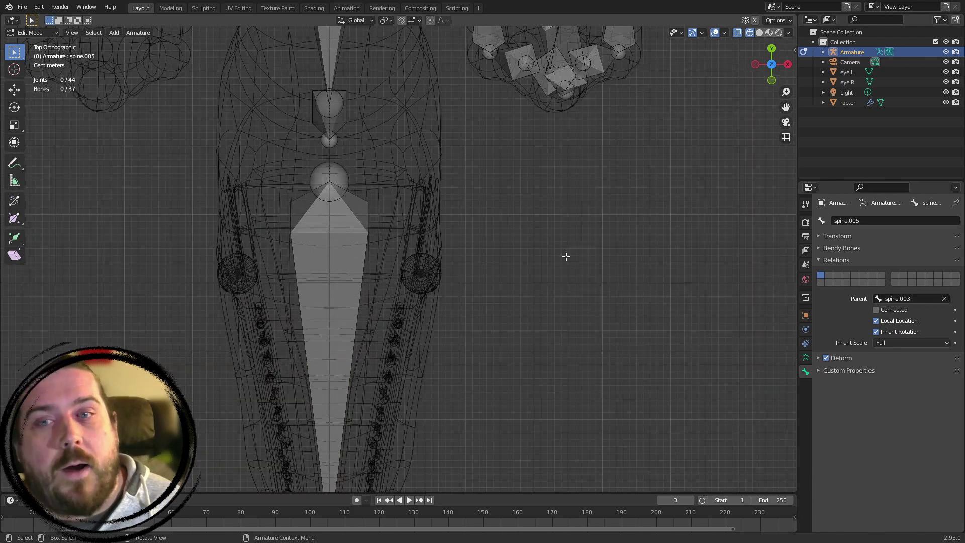
{"action": "scroll", "coordinate": [566, 257], "scroll_direction": "up", "scroll_amount": 4}
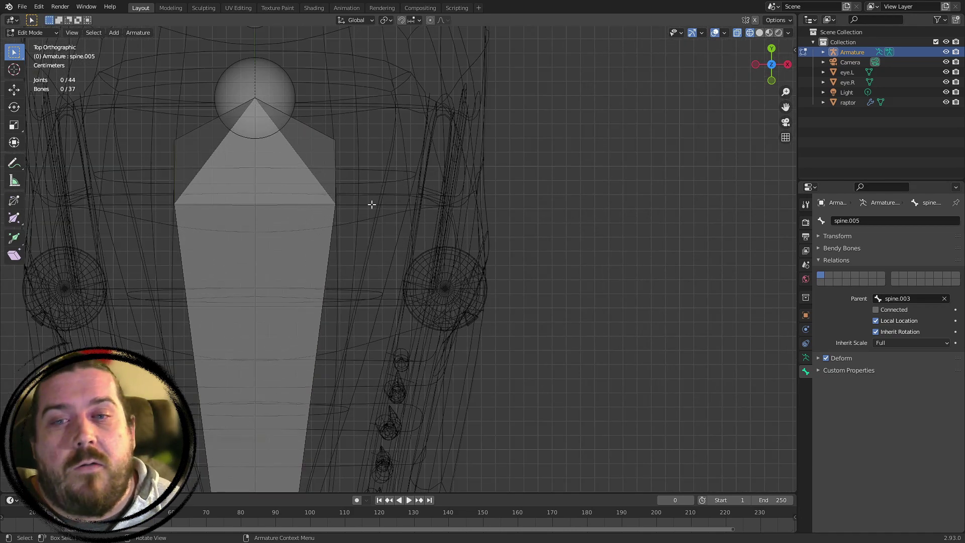
{"action": "scroll", "coordinate": [371, 204], "scroll_direction": "up", "scroll_amount": 3}
{"action": "scroll", "coordinate": [333, 194], "scroll_direction": "down", "scroll_amount": 5}
Extrude a bone in top view from the head bone's upper tip out to the raptor's left eye
{"action": "middle_click_drag", "start_coordinate": [344, 133], "coordinate": [453, 213]}
{"action": "left_click", "coordinate": [508, 222]}
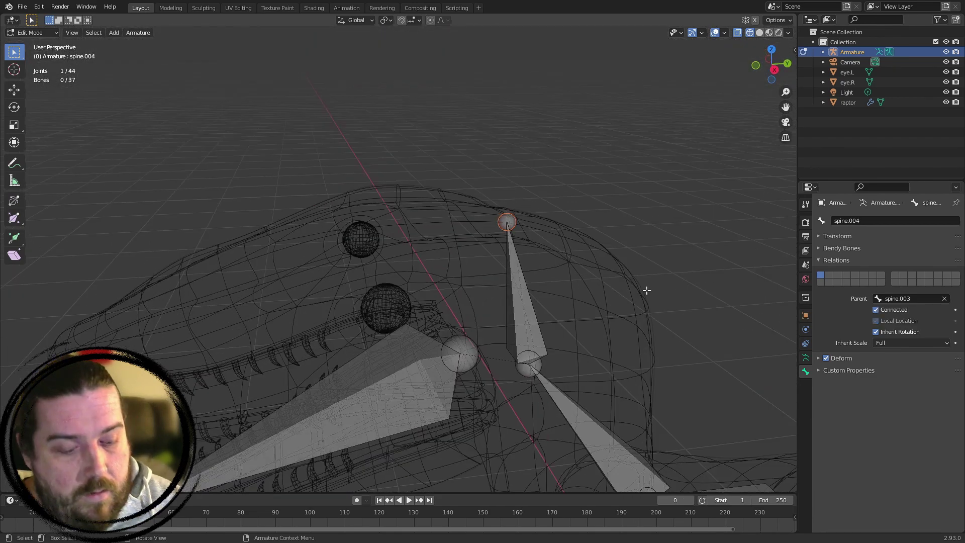
{"action": "key", "text": "KP_7"}
{"action": "key", "text": "e"}
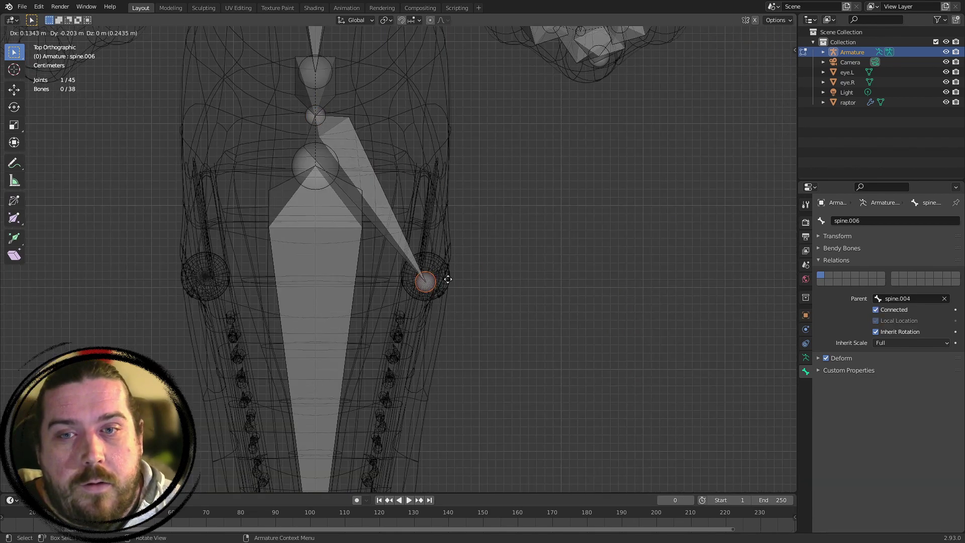
{"action": "left_click", "coordinate": [452, 268]}
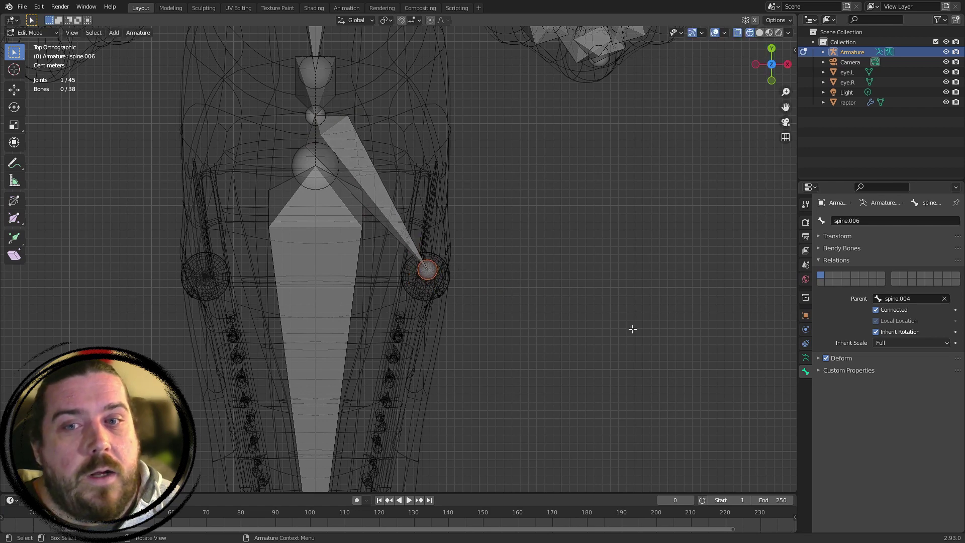
Snap the 3D cursor to the centre of the eye.L object and return to editing the armature
{"action": "scroll", "coordinate": [633, 329], "scroll_direction": "up", "scroll_amount": 7}
{"action": "left_click", "coordinate": [587, 384]}
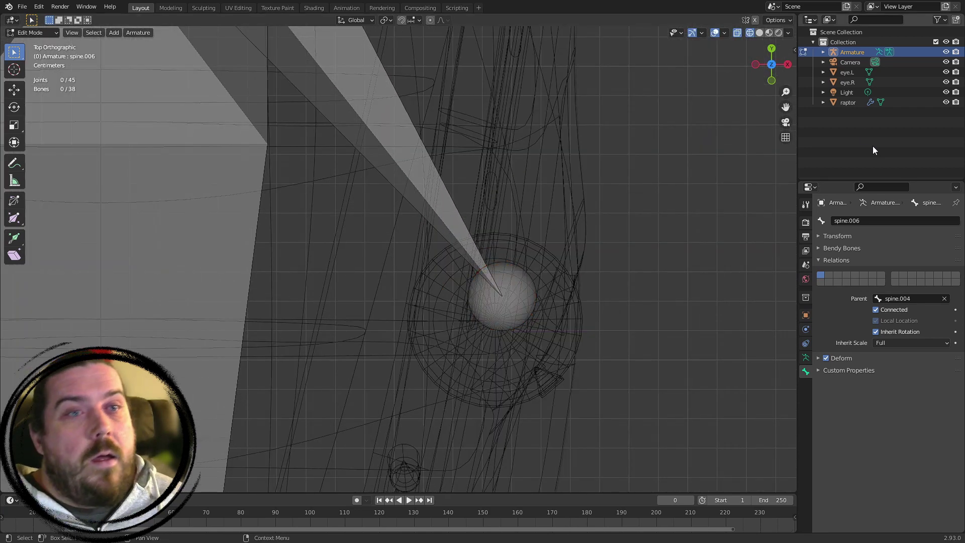
{"action": "key", "text": "Tab"}
{"action": "left_click", "coordinate": [517, 311]}
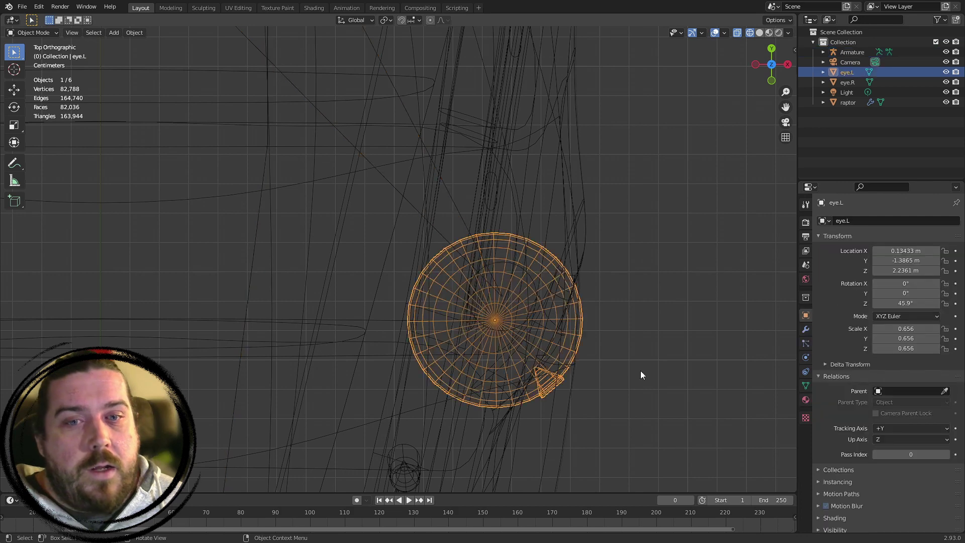
{"action": "scroll", "coordinate": [526, 355], "scroll_direction": "up", "scroll_amount": 1}
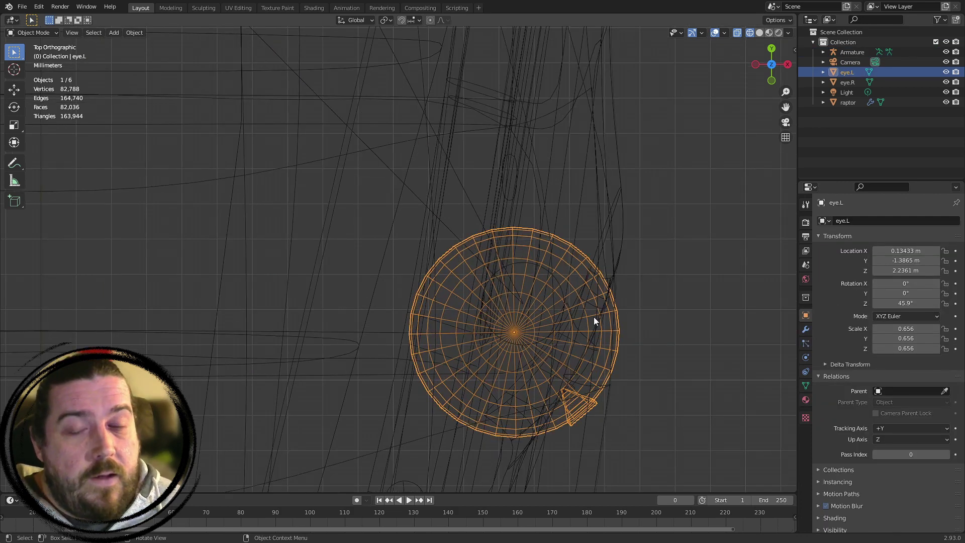
{"action": "key", "text": "r"}
{"action": "key", "text": "Escape"}
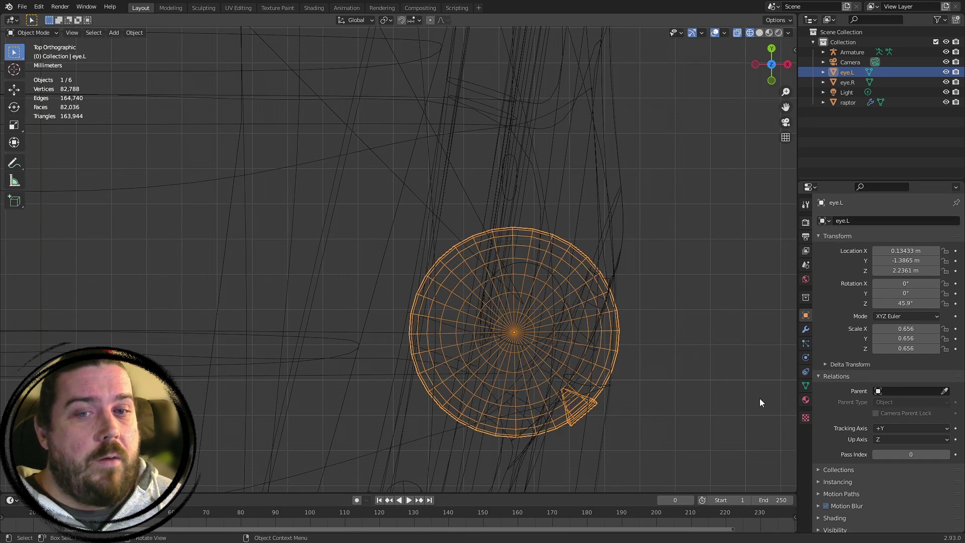
{"action": "key", "text": "shift+s"}
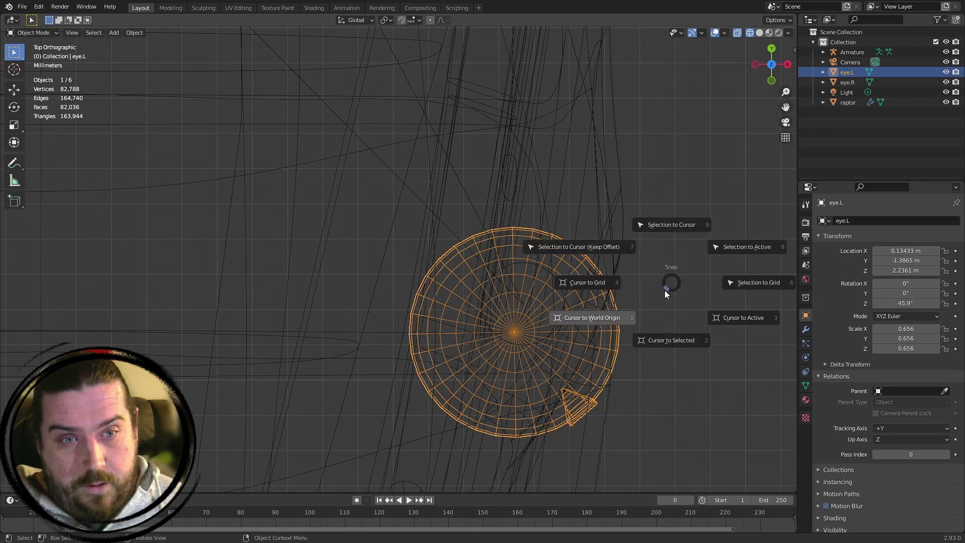
{"action": "left_click", "coordinate": [684, 344]}
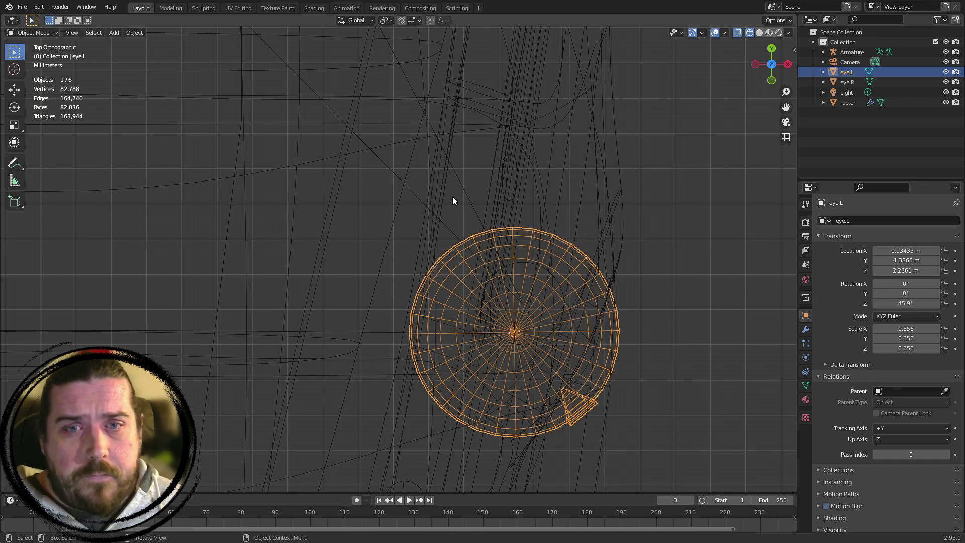
{"action": "left_click", "coordinate": [455, 157]}
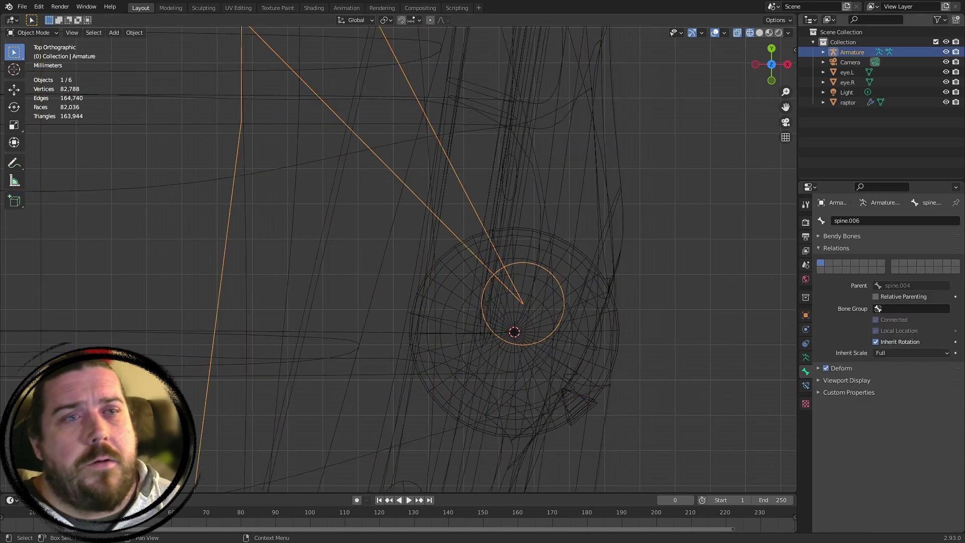
{"action": "key", "text": "Tab"}
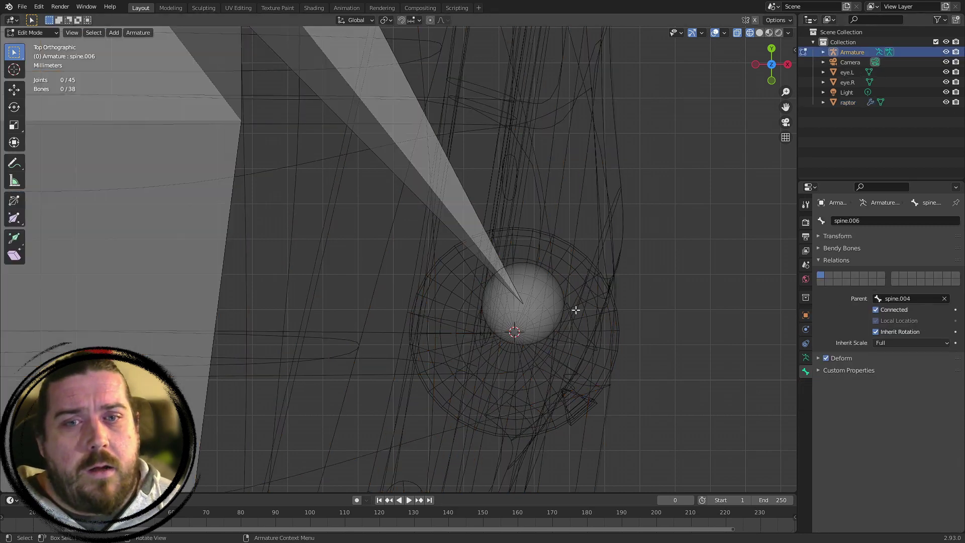
Snap the tip joint of the bone reaching toward the raptor's left eye to the 3D cursor at the eye's centre
{"action": "left_click", "coordinate": [553, 281]}
{"action": "key", "text": "g"}
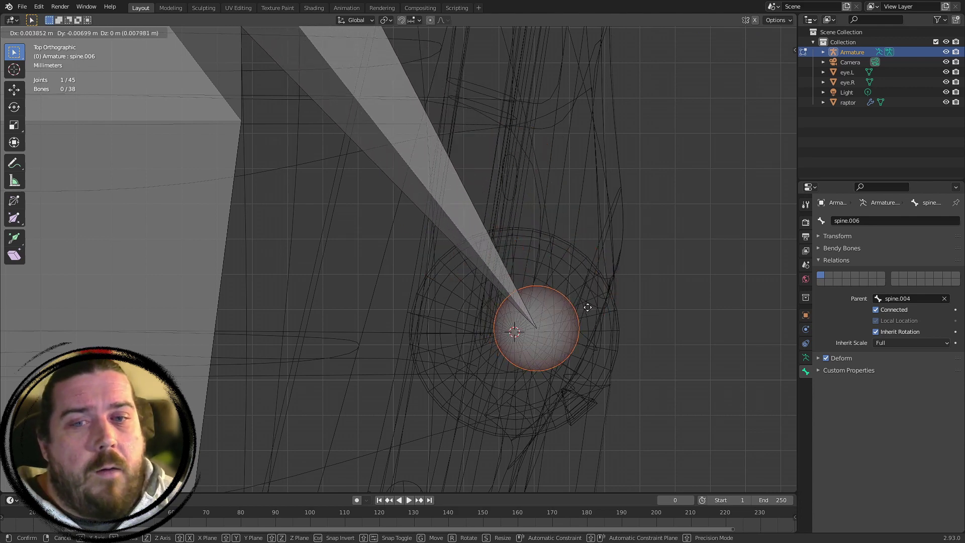
{"action": "right_click", "coordinate": [634, 296]}
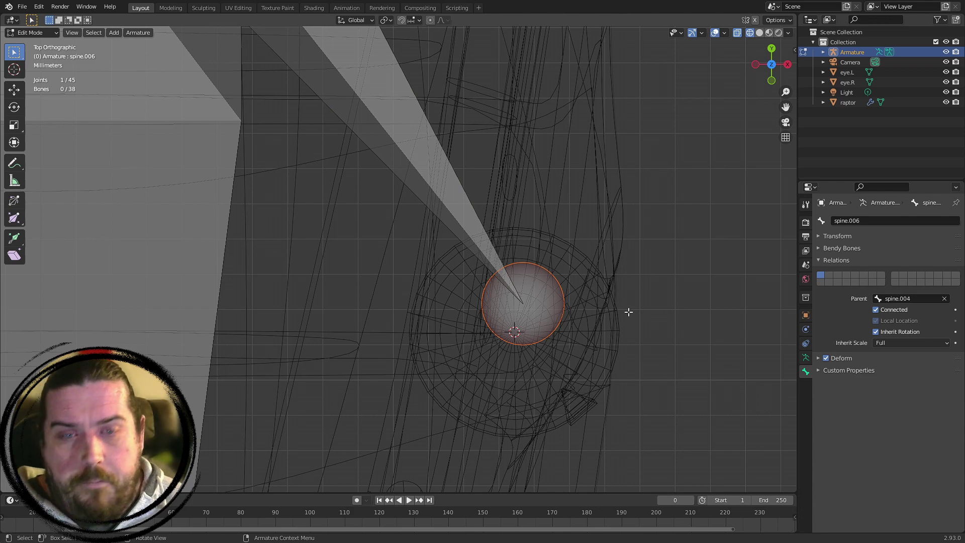
{"action": "key", "text": "shift+s"}
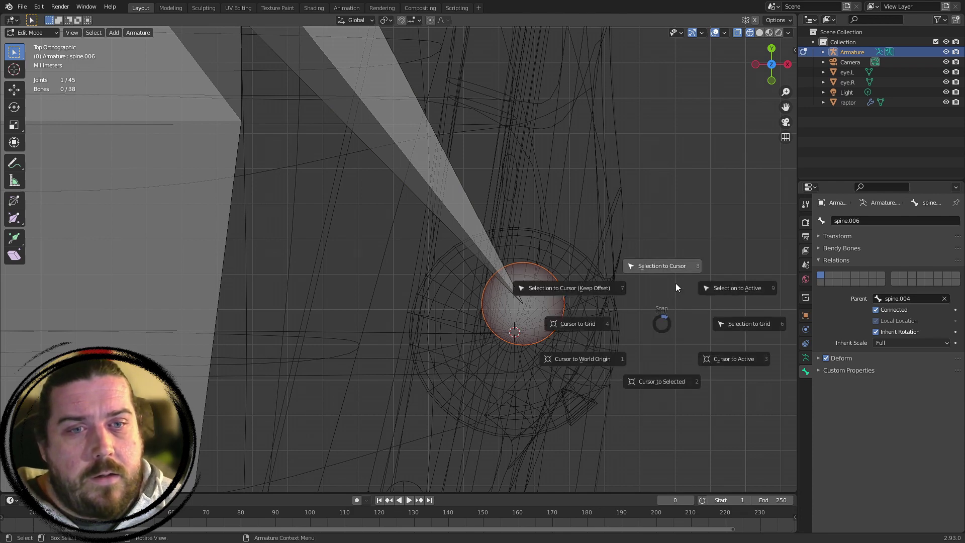
{"action": "left_click", "coordinate": [679, 267]}
Extrude a short bone in top view from the left eye's centre diagonally forward and outward past the eyeball
{"action": "middle_click_drag", "start_coordinate": [587, 389], "coordinate": [502, 196], "text": "shift"}
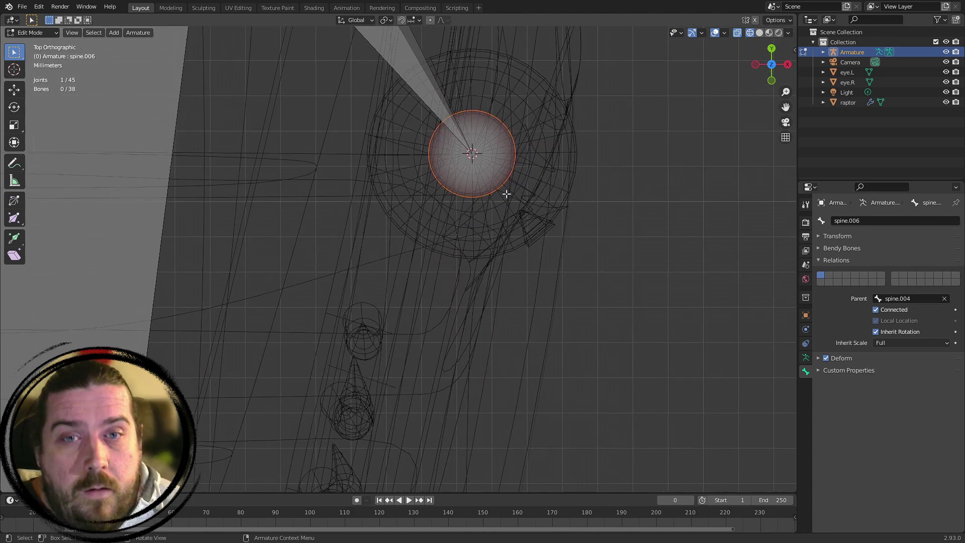
{"action": "key", "text": "e"}
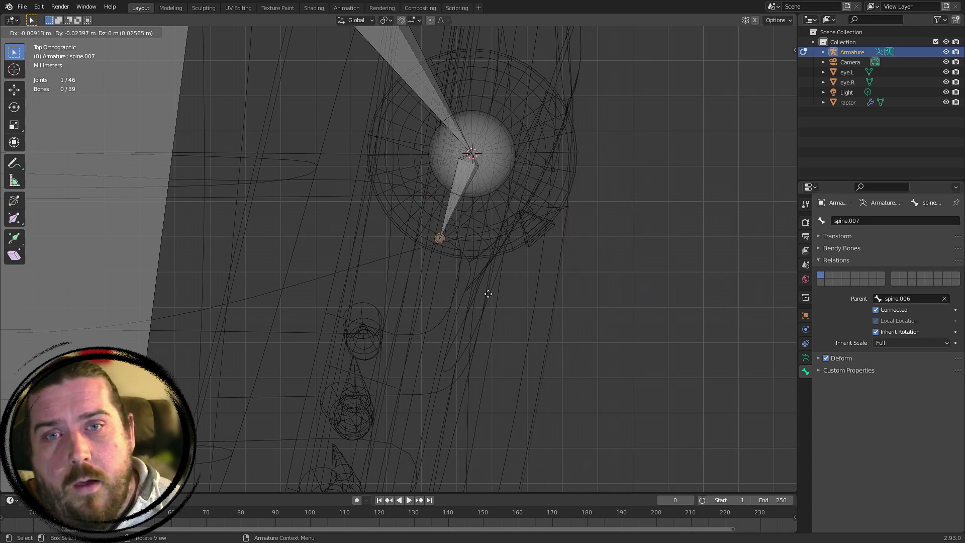
{"action": "left_click", "coordinate": [607, 302]}
{"action": "middle_click_drag", "start_coordinate": [592, 170], "coordinate": [655, 285], "text": "shift"}
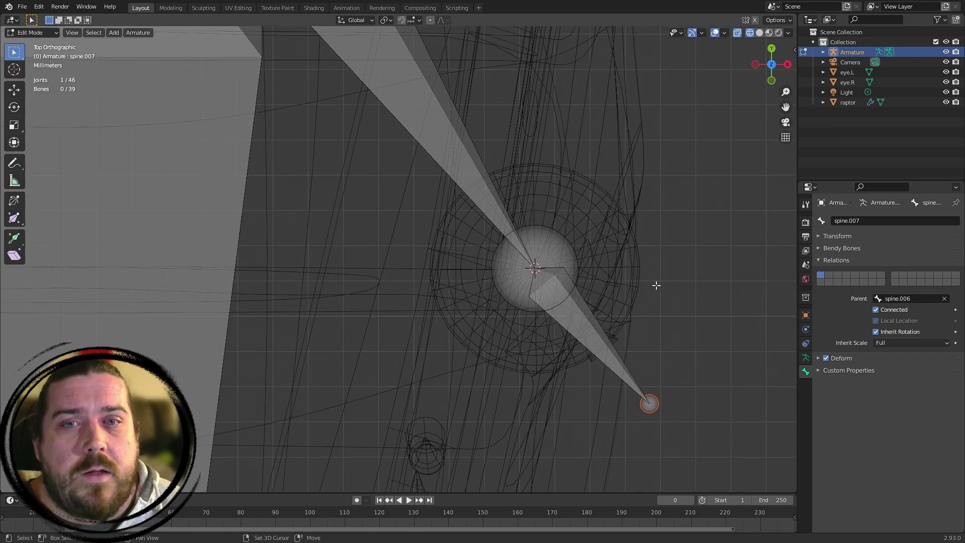
Delete the connecting bone between the head bone and the left eye, keeping the short eye bone
{"action": "left_click", "coordinate": [560, 345]}
{"action": "left_click", "coordinate": [477, 158]}
{"action": "scroll", "coordinate": [452, 176], "scroll_direction": "down", "scroll_amount": 5}
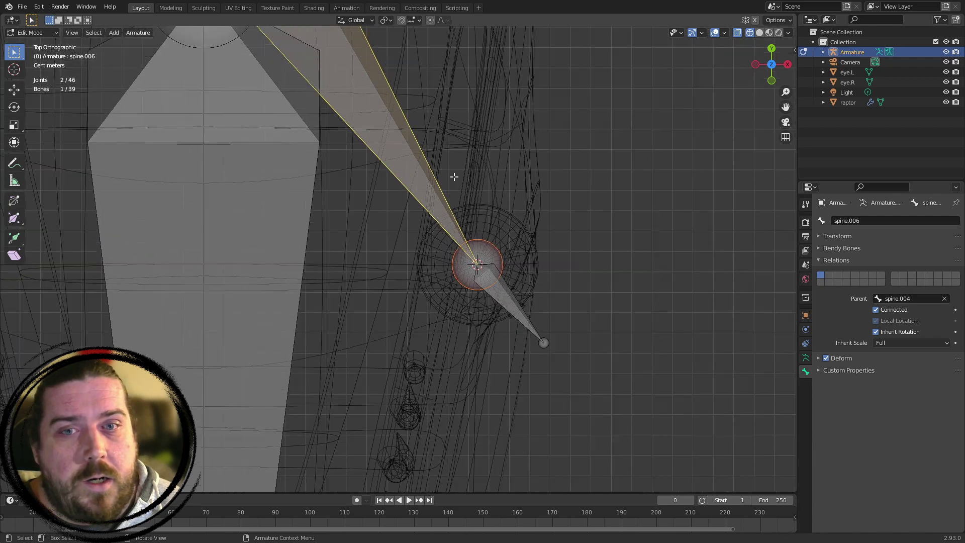
{"action": "key", "text": "x"}
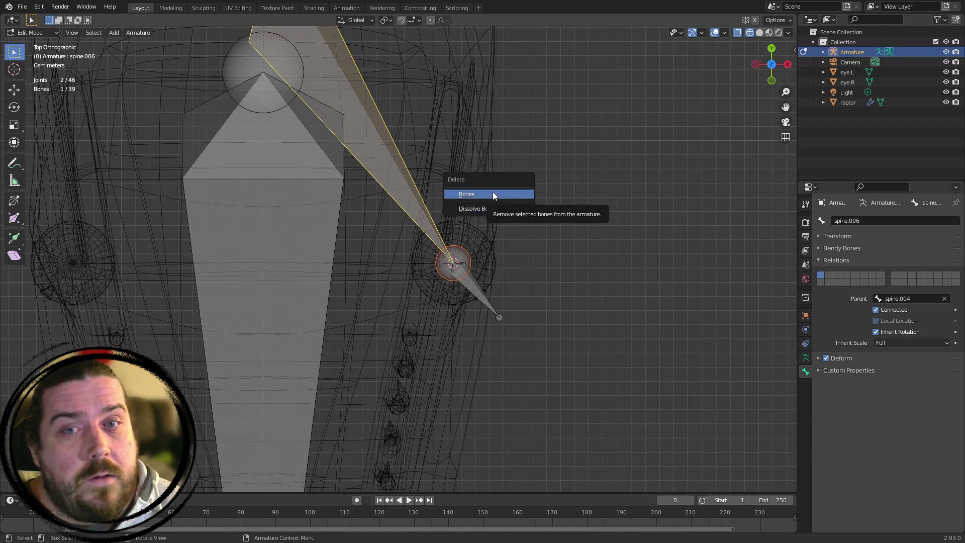
{"action": "left_click", "coordinate": [486, 195]}
{"action": "middle_click_drag", "start_coordinate": [519, 186], "coordinate": [668, 342], "text": "shift"}
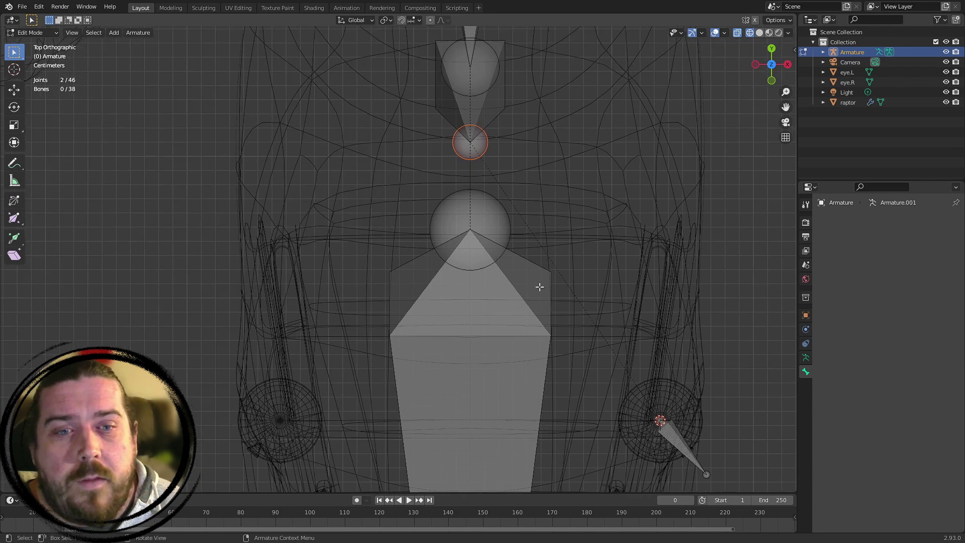
Select the short bone at the raptor's left eye and rename it eye.L
{"action": "middle_click_drag", "start_coordinate": [590, 171], "coordinate": [430, 200]}
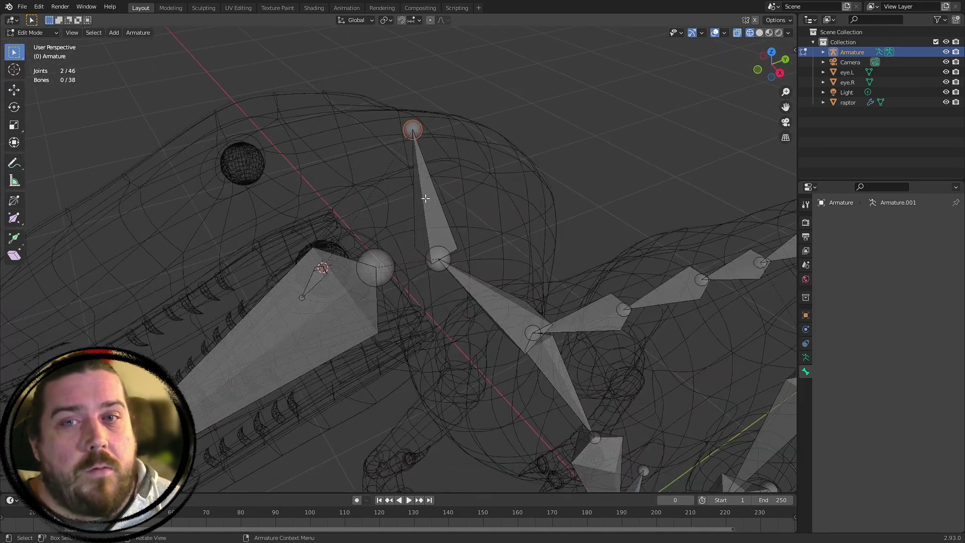
{"action": "left_click", "coordinate": [433, 198]}
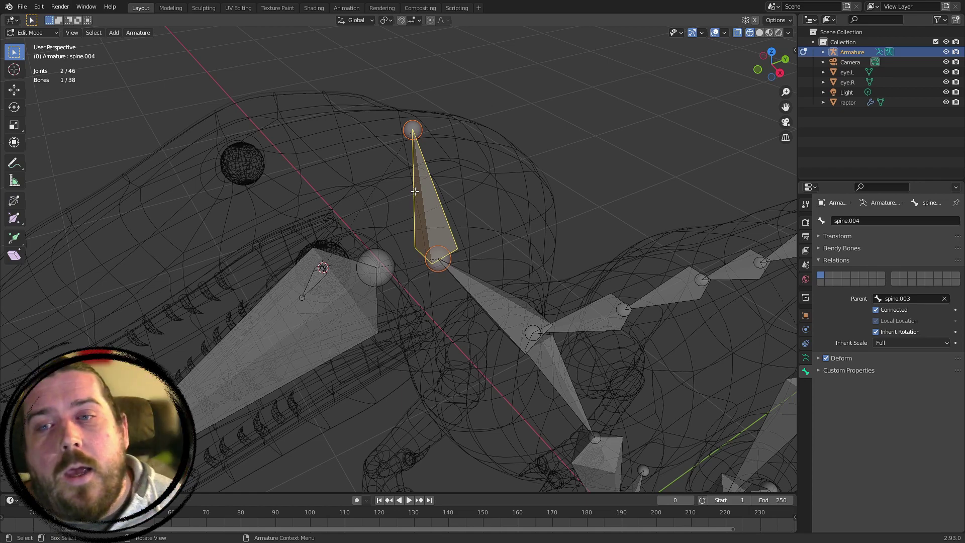
{"action": "scroll", "coordinate": [282, 218], "scroll_direction": "up", "scroll_amount": 2}
{"action": "mouse_move", "coordinate": [330, 218]}
{"action": "middle_mouse_down", "text": "shift"}
{"action": "mouse_move", "coordinate": [357, 132]}
{"action": "mouse_move", "coordinate": [372, 140]}
{"action": "mouse_move", "coordinate": [381, 235]}
{"action": "mouse_move", "coordinate": [342, 231]}
{"action": "middle_mouse_up", "text": "shift"}
{"action": "left_click", "coordinate": [275, 261]}
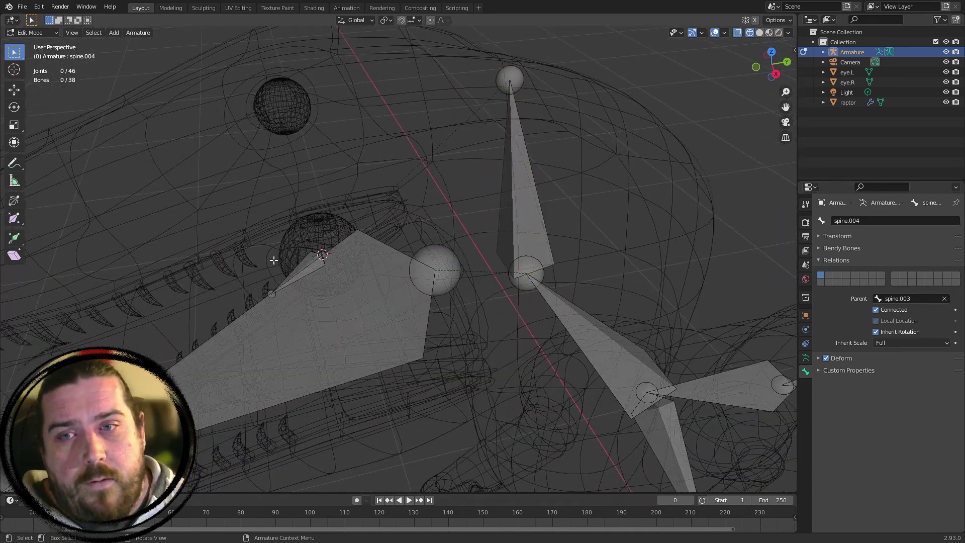
{"action": "left_click", "coordinate": [296, 270]}
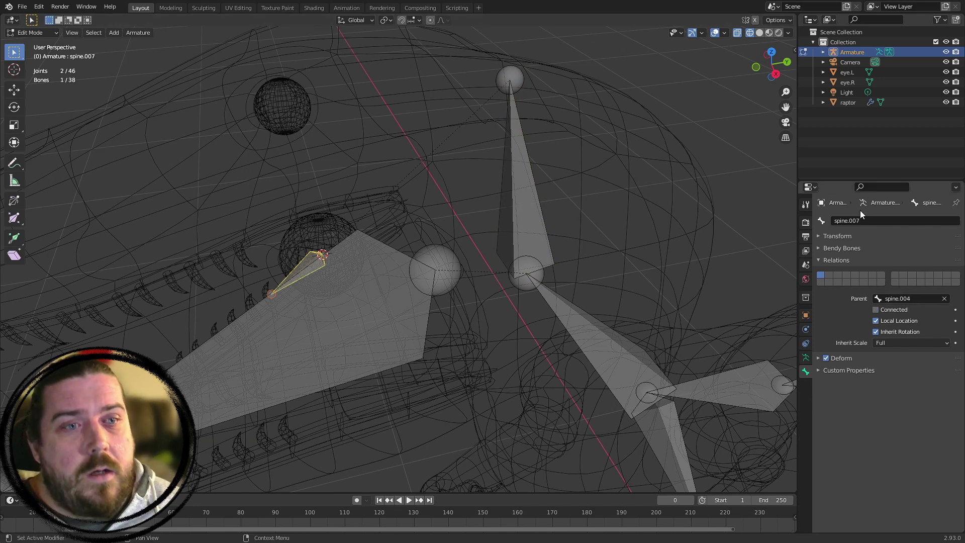
{"action": "left_click", "coordinate": [871, 222]}
{"action": "type", "text": "eye"}
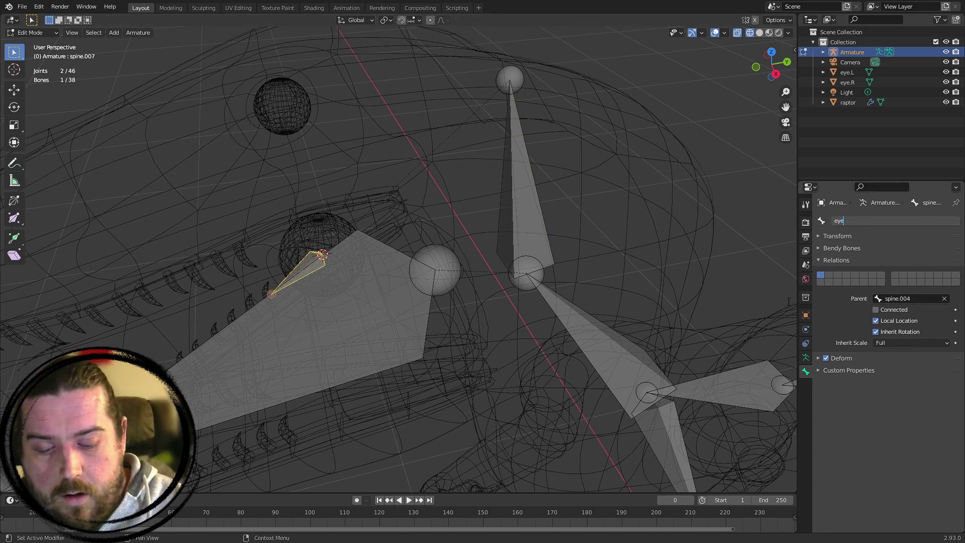
{"action": "type", "text": ".L"}
{"action": "key", "text": "Return"}
Change the left eye bone's name to eyebone.L to set it apart from the eye mesh object
{"action": "left_click", "coordinate": [321, 276]}
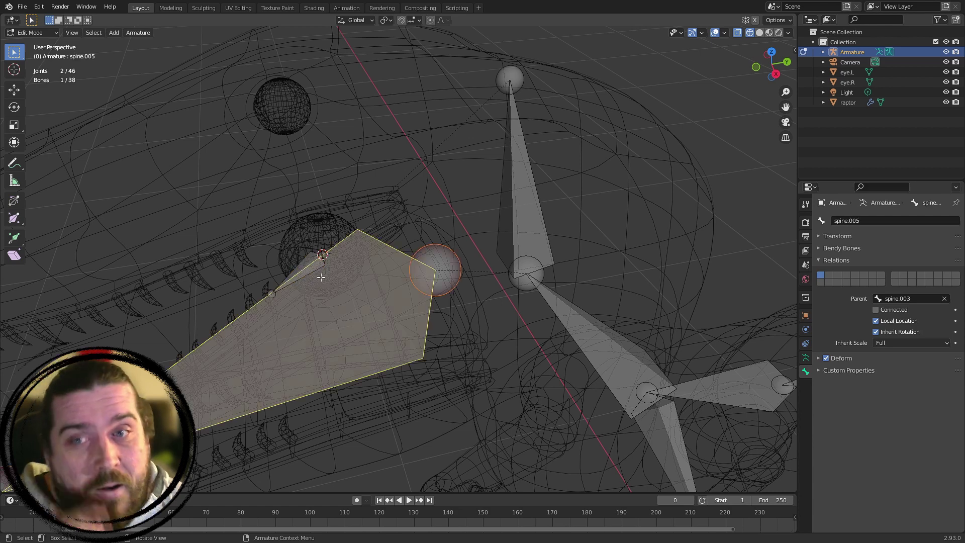
{"action": "left_click", "coordinate": [309, 268]}
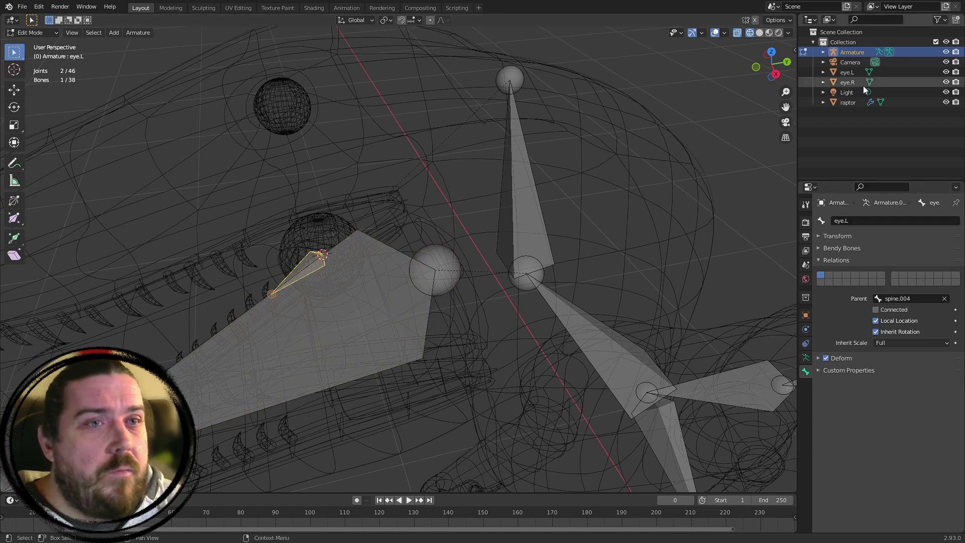
{"action": "left_click", "coordinate": [833, 220]}
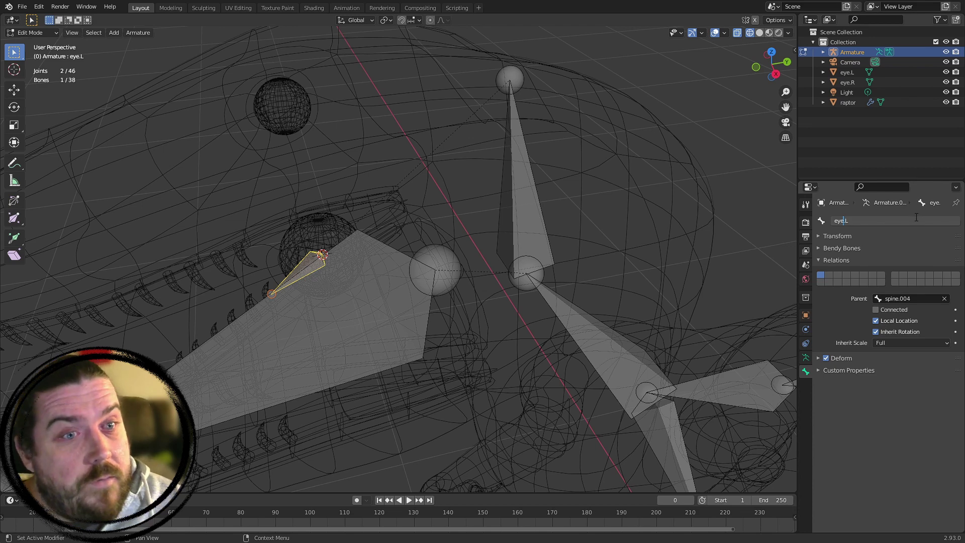
{"action": "type", "text": "bone"}
{"action": "key", "text": "Return"}
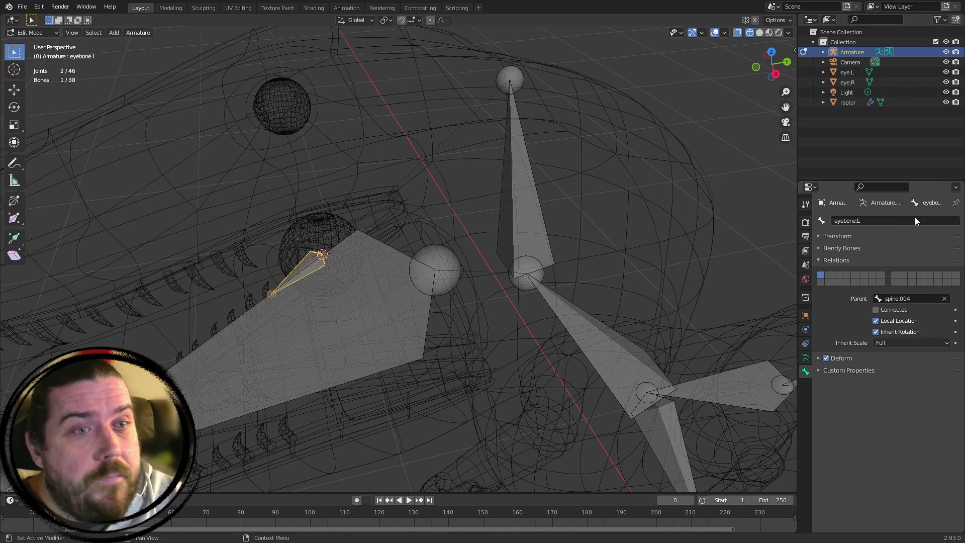
Rename the upright bone at the back of the raptor's skull to head
{"action": "scroll", "coordinate": [511, 168], "scroll_direction": "down", "scroll_amount": 5}
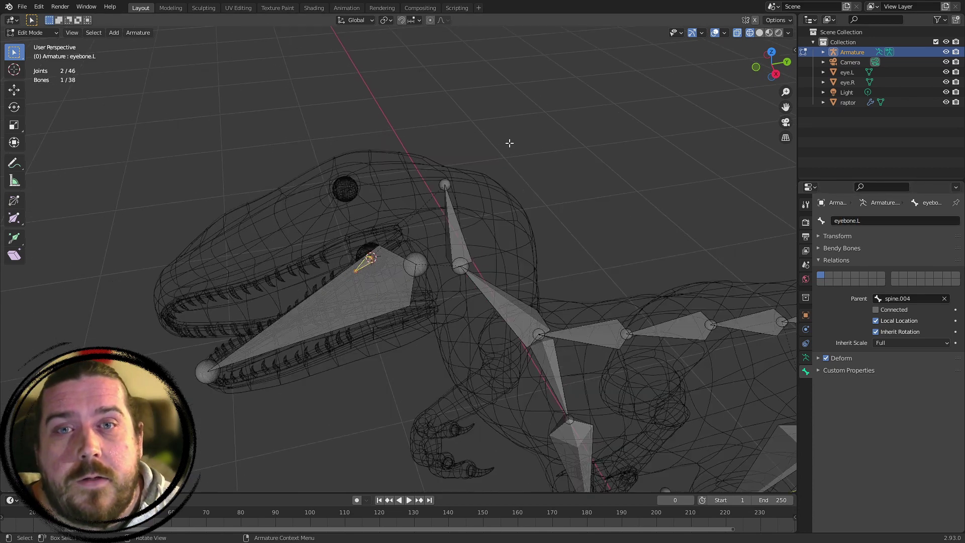
{"action": "middle_click_drag", "start_coordinate": [426, 182], "coordinate": [446, 200]}
{"action": "left_click", "coordinate": [446, 200]}
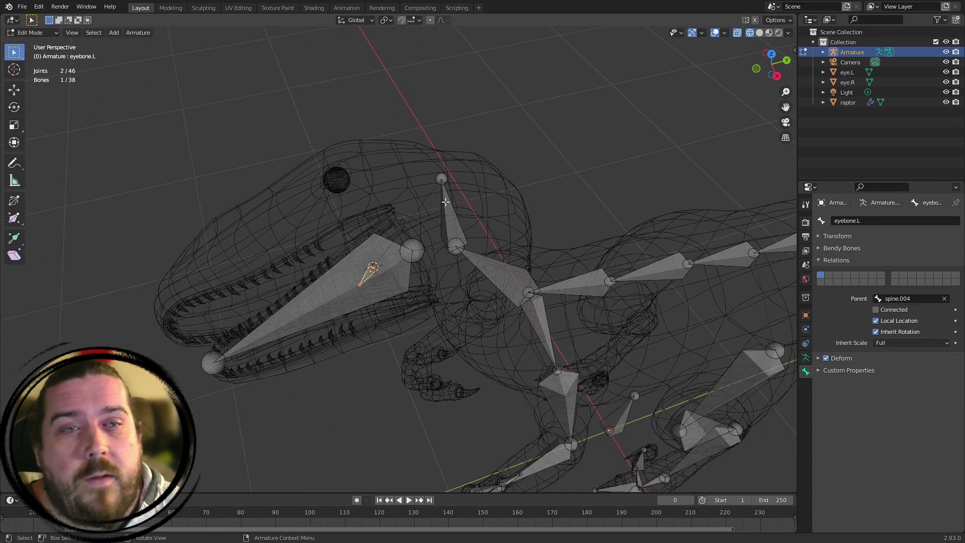
{"action": "left_click", "coordinate": [883, 221]}
{"action": "type", "text": "head"}
{"action": "key", "text": "Return"}
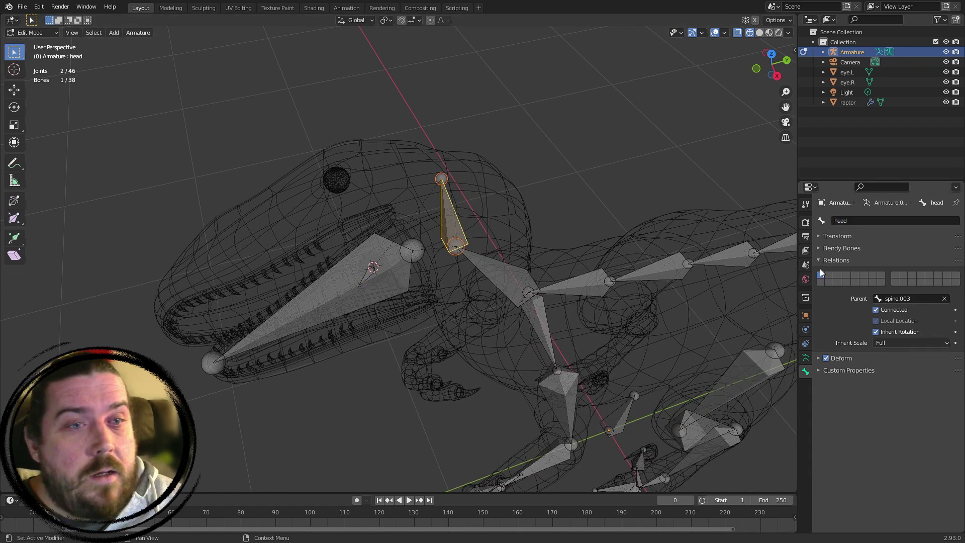
Rename the bone directly below the head bone to neck
{"action": "left_click", "coordinate": [522, 280]}
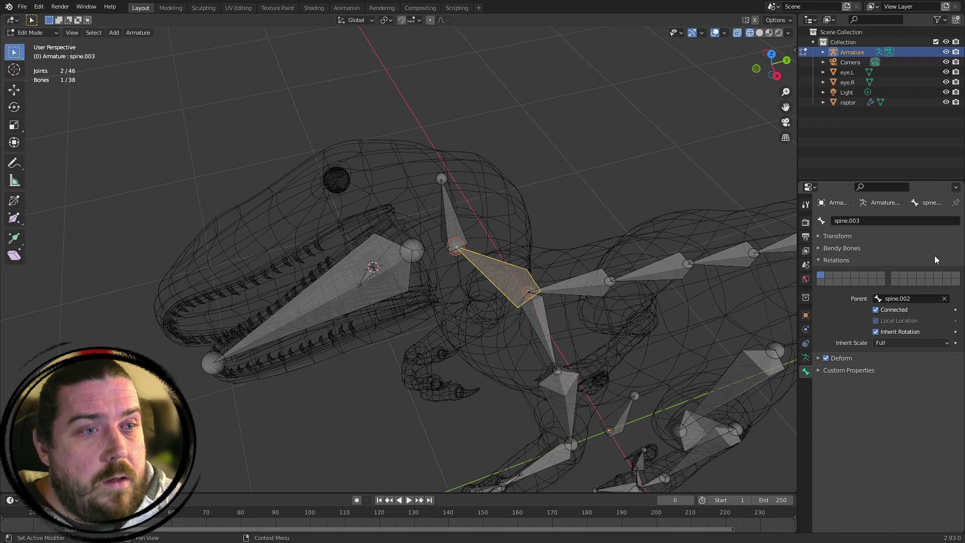
{"action": "left_click", "coordinate": [903, 221]}
{"action": "type", "text": "ne"}
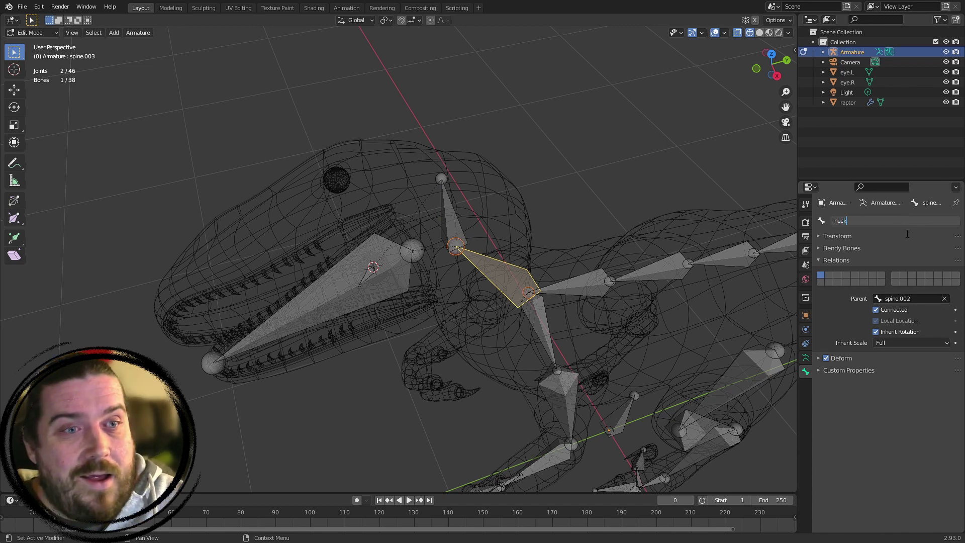
{"action": "type", "text": "ck"}
{"action": "key", "text": "Return"}
Rename the large bone along the raptor's lower mouth to jaw
{"action": "left_click", "coordinate": [307, 331]}
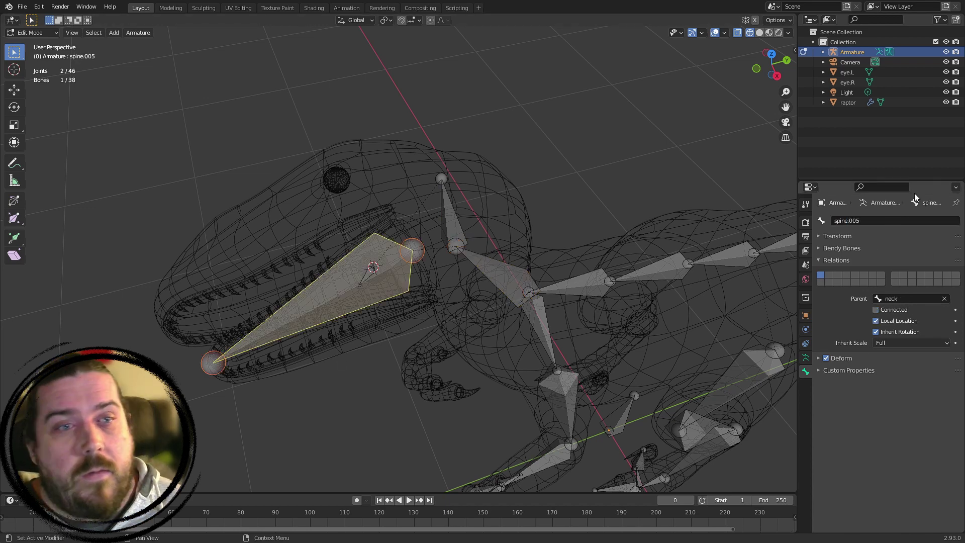
{"action": "left_click", "coordinate": [890, 221]}
{"action": "type", "text": "jaw"}
{"action": "key", "text": "Return"}
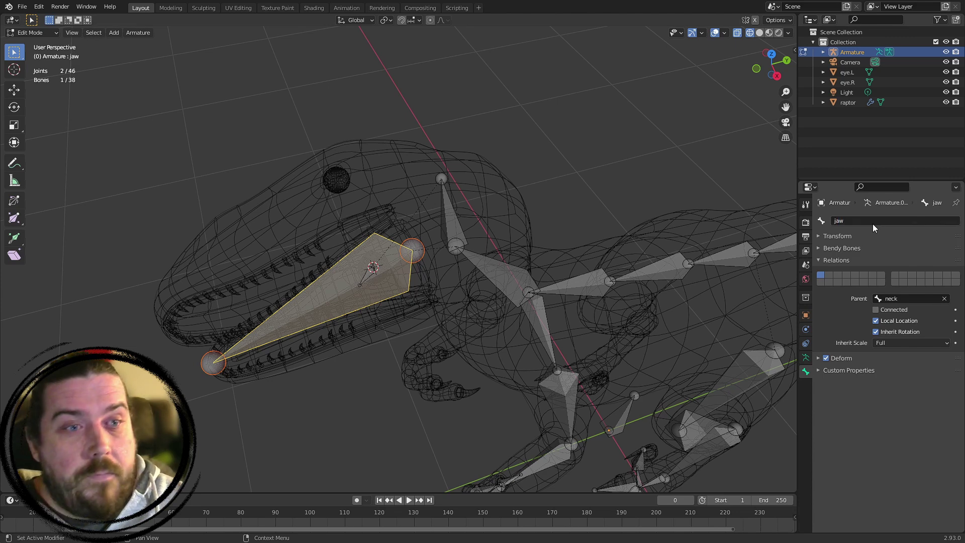
Subdivide the neck bone into two segments in the right side view
{"action": "key", "text": "KP_3"}
{"action": "left_click", "coordinate": [427, 252]}
{"action": "scroll", "coordinate": [475, 209], "scroll_direction": "up", "scroll_amount": 5}
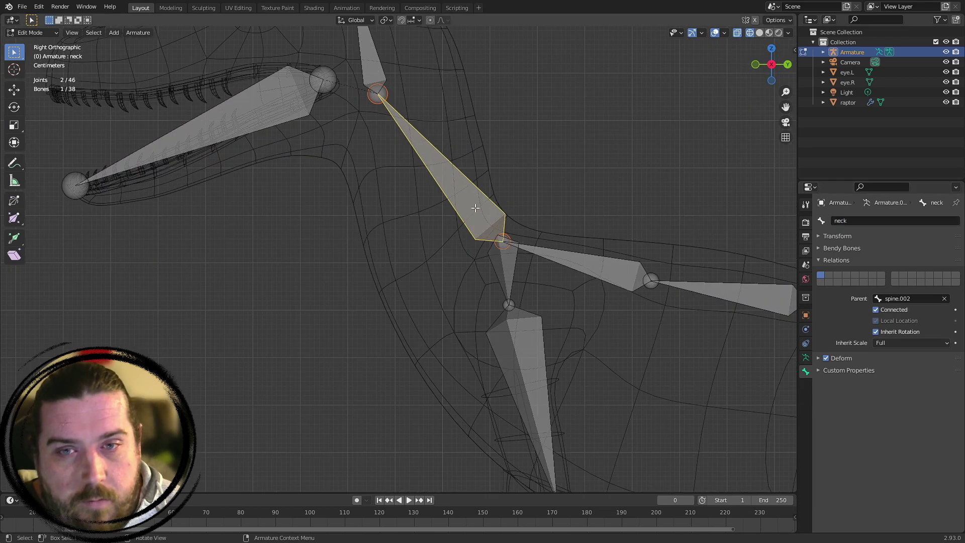
{"action": "right_click", "coordinate": [473, 211]}
{"action": "left_click", "coordinate": [472, 213]}
{"action": "middle_click_drag", "start_coordinate": [518, 198], "coordinate": [621, 332], "text": "shift"}
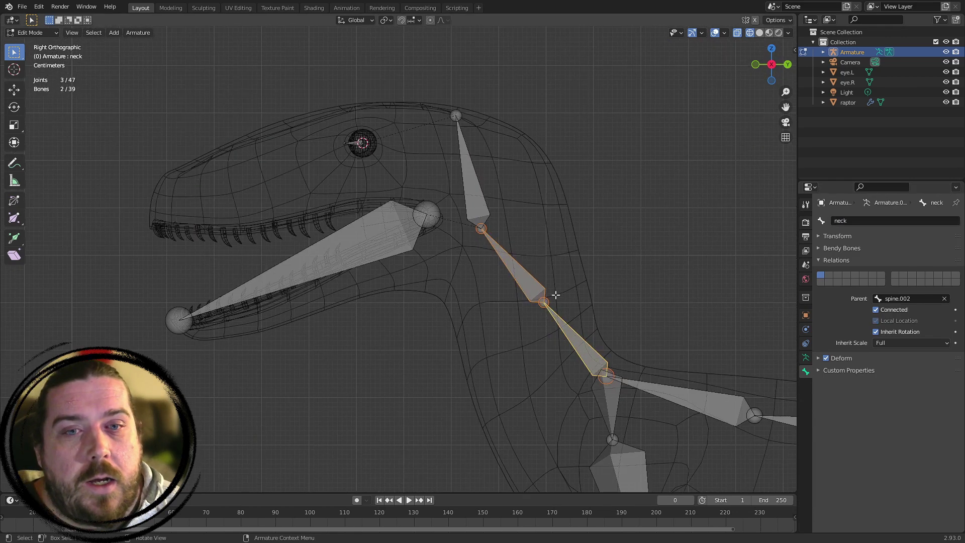
Move the joint between the two neck segments slightly forward and down in the side view
{"action": "left_click", "coordinate": [581, 362]}
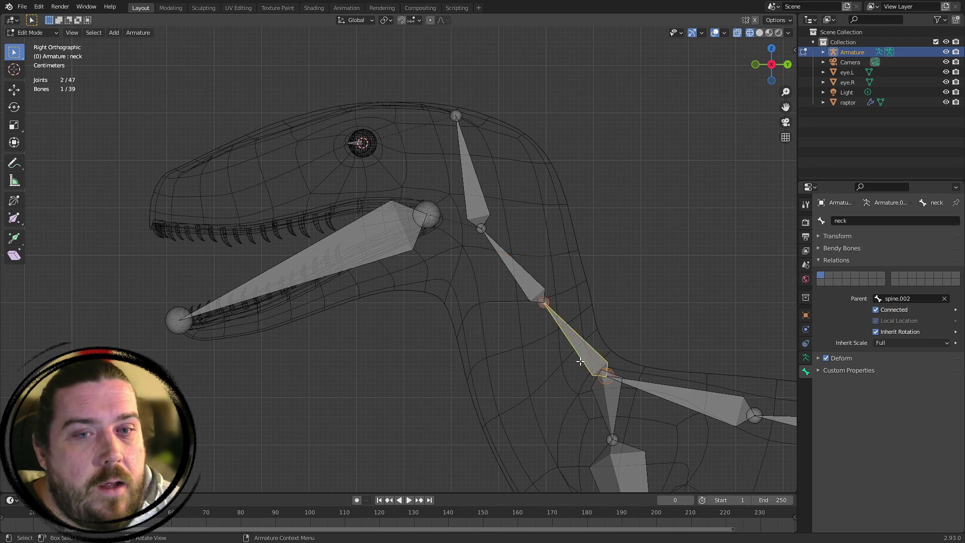
{"action": "left_click", "coordinate": [535, 283]}
{"action": "left_click", "coordinate": [549, 300]}
{"action": "key", "text": "g"}
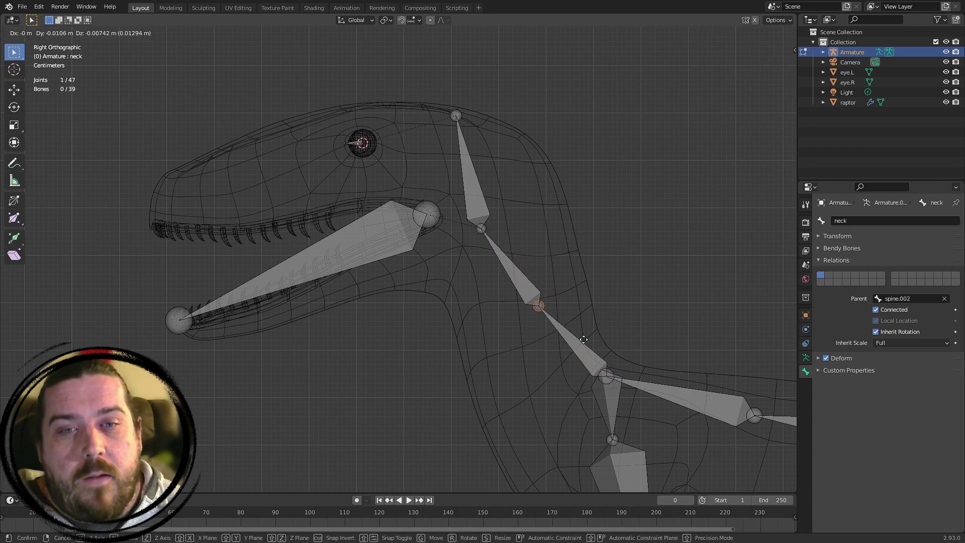
{"action": "left_click", "coordinate": [583, 343]}
Move the head bone straight back along Y by about 0.05 m toward the rear of the skull, then clear the selection
{"action": "left_click", "coordinate": [481, 211]}
{"action": "key", "text": "g"}
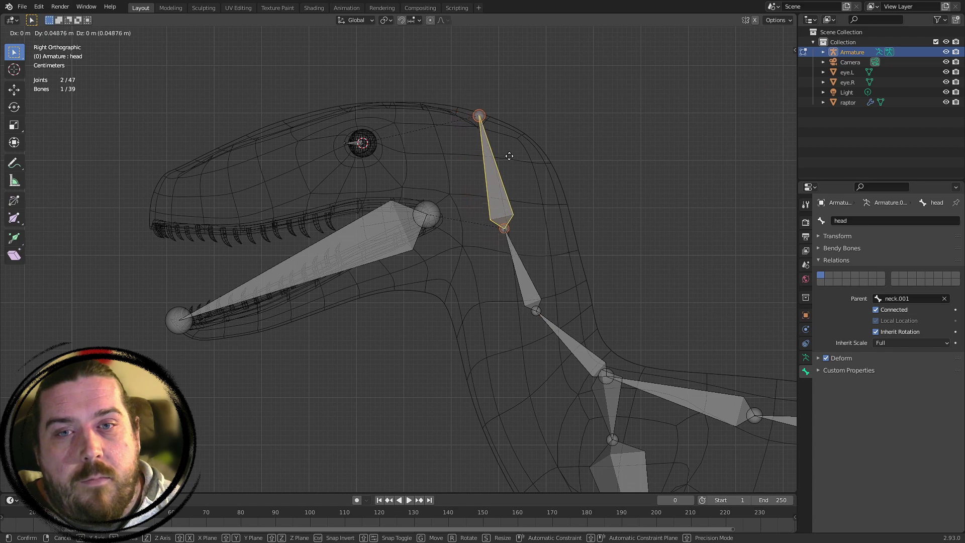
{"action": "left_click", "coordinate": [512, 153]}
{"action": "left_click", "coordinate": [616, 260]}
{"action": "middle_click_drag", "start_coordinate": [616, 261], "coordinate": [580, 237], "text": "shift"}
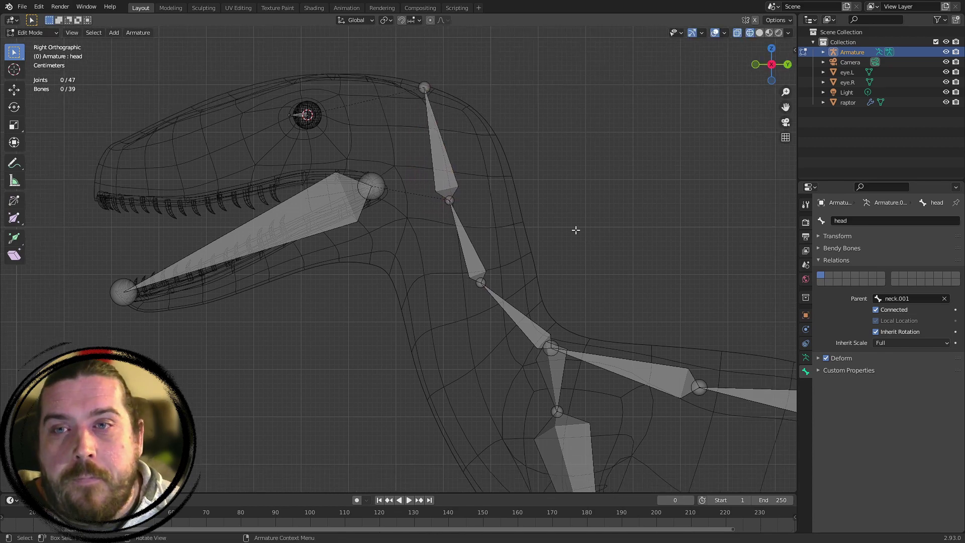
Examine how the neck, head and remaining bones sit inside the raptor in perspective and from the right side
{"action": "middle_click_drag", "start_coordinate": [418, 174], "coordinate": [512, 195], "text": "shift"}
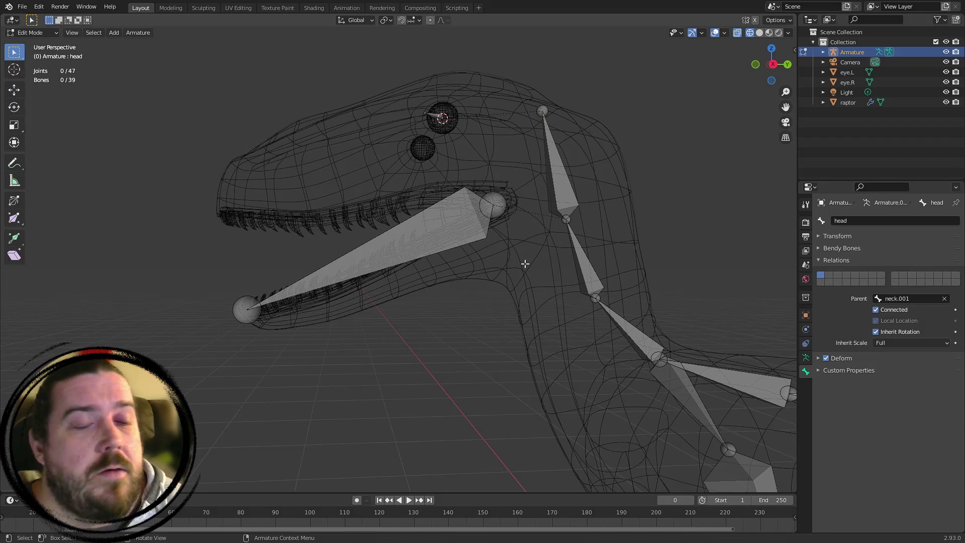
{"action": "middle_click_drag", "start_coordinate": [295, 44], "coordinate": [558, 227]}
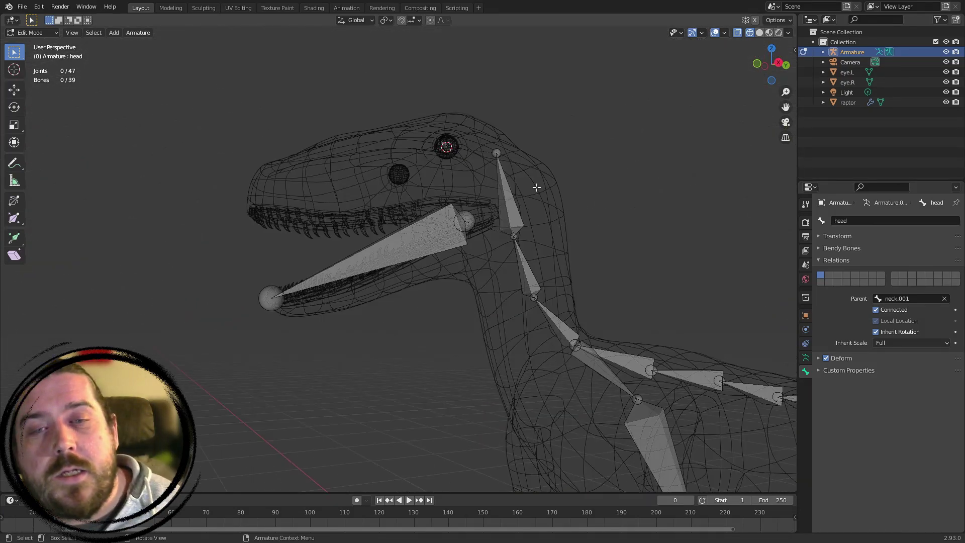
{"action": "middle_click_drag", "start_coordinate": [664, 278], "coordinate": [565, 185], "text": "shift"}
{"action": "scroll", "coordinate": [635, 199], "scroll_direction": "down", "scroll_amount": 4}
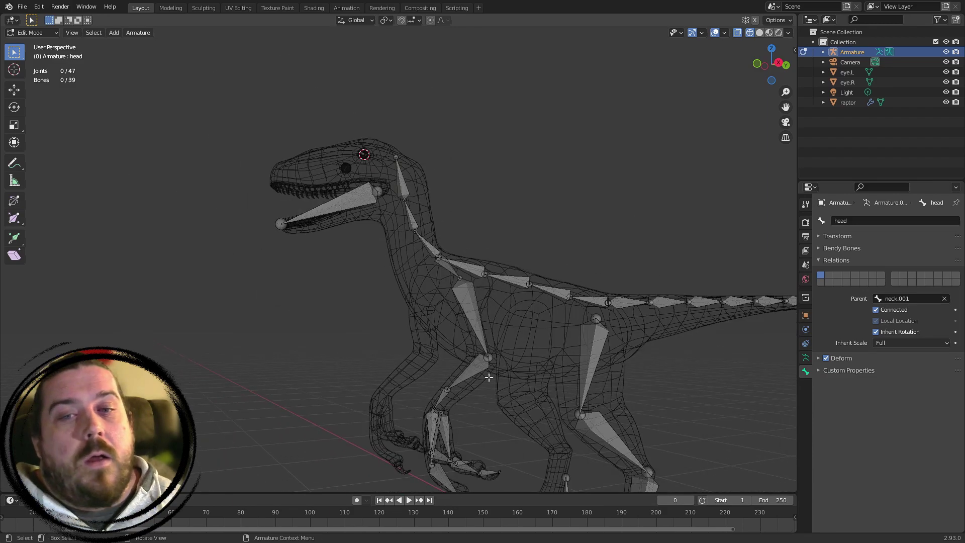
{"action": "middle_click_drag", "start_coordinate": [489, 377], "coordinate": [417, 334]}
{"action": "key", "text": "KP_3"}
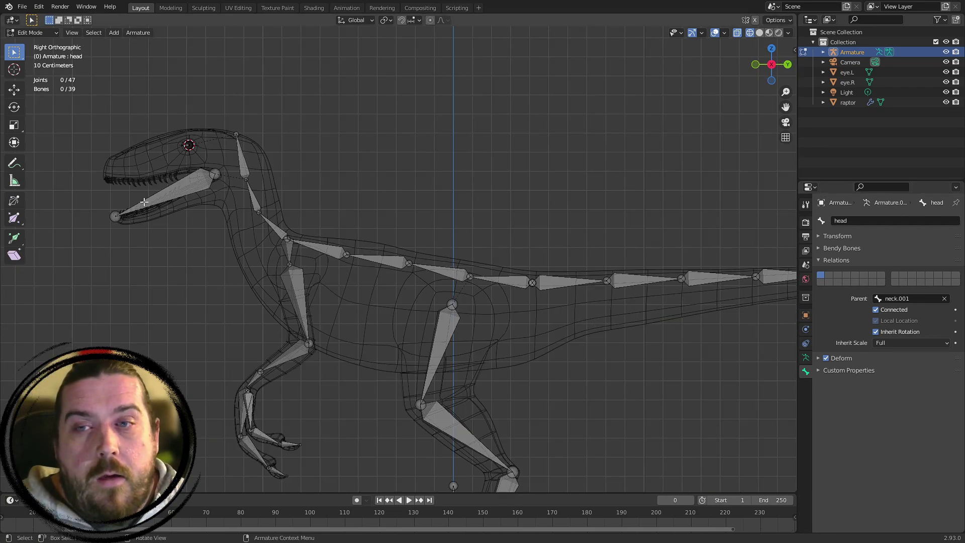
Switch the armature to Pose Mode and open the bone constraints of the first tail bone
{"action": "left_click", "coordinate": [28, 34]}
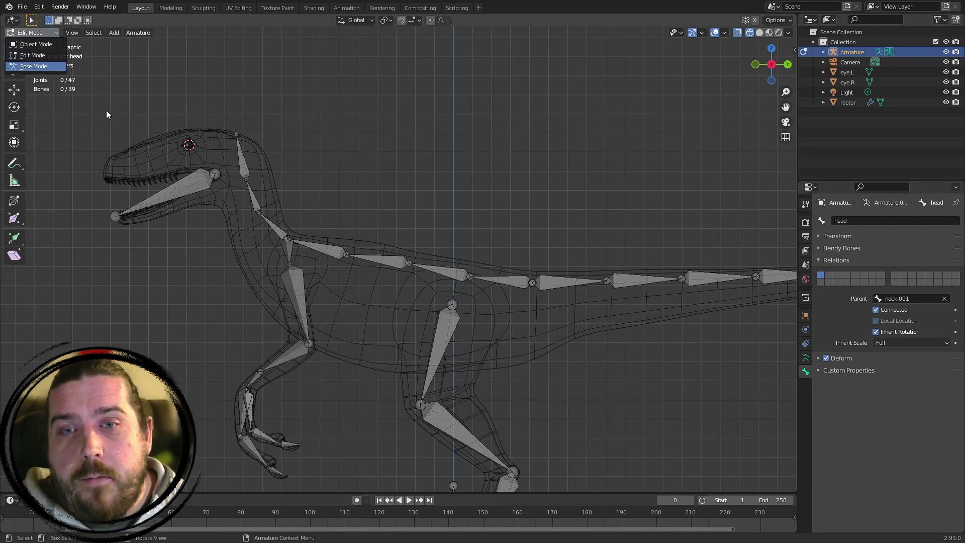
{"action": "left_click", "coordinate": [35, 67]}
{"action": "middle_click_drag", "start_coordinate": [597, 264], "coordinate": [432, 189], "text": "shift"}
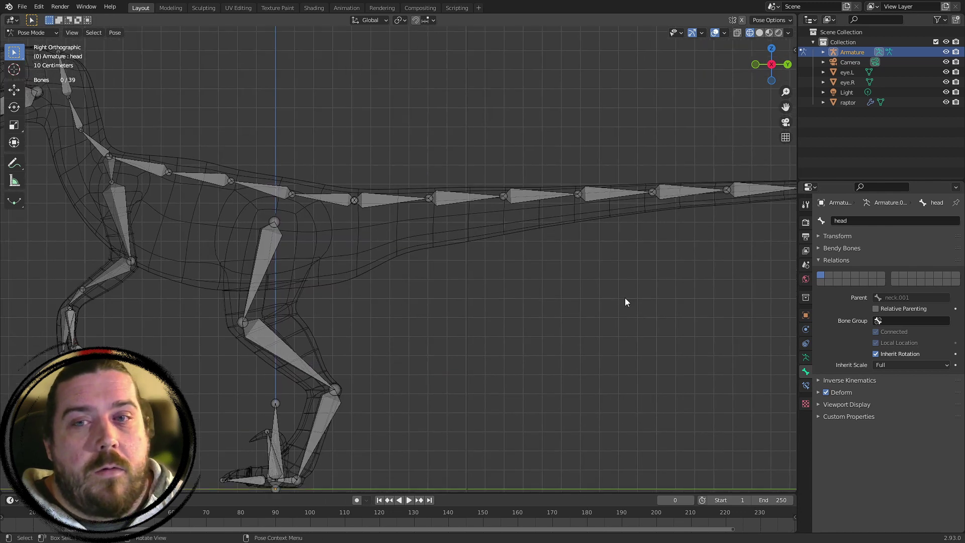
{"action": "left_click", "coordinate": [382, 197]}
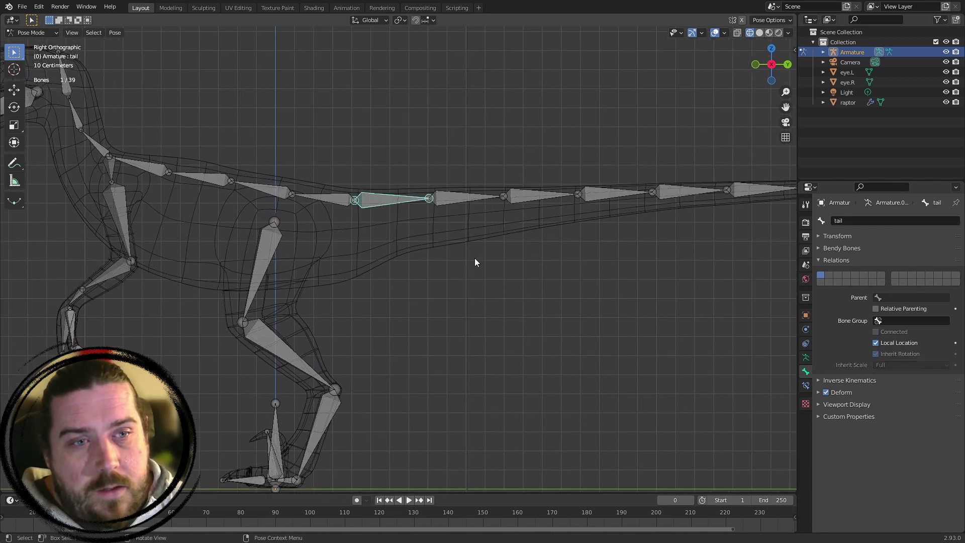
{"action": "left_click", "coordinate": [806, 385]}
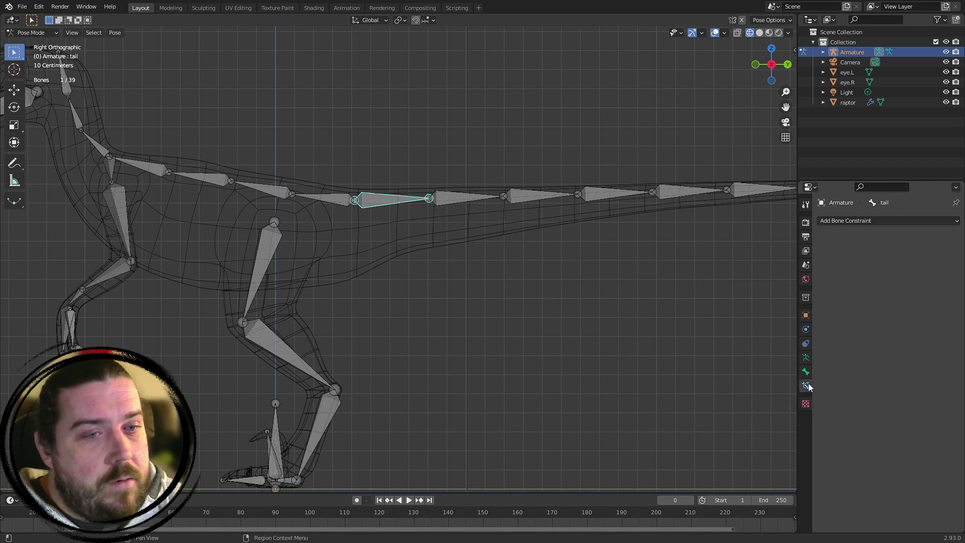
Add a Copy Rotation constraint to the second tail bone, tail.001
{"action": "left_click", "coordinate": [937, 221]}
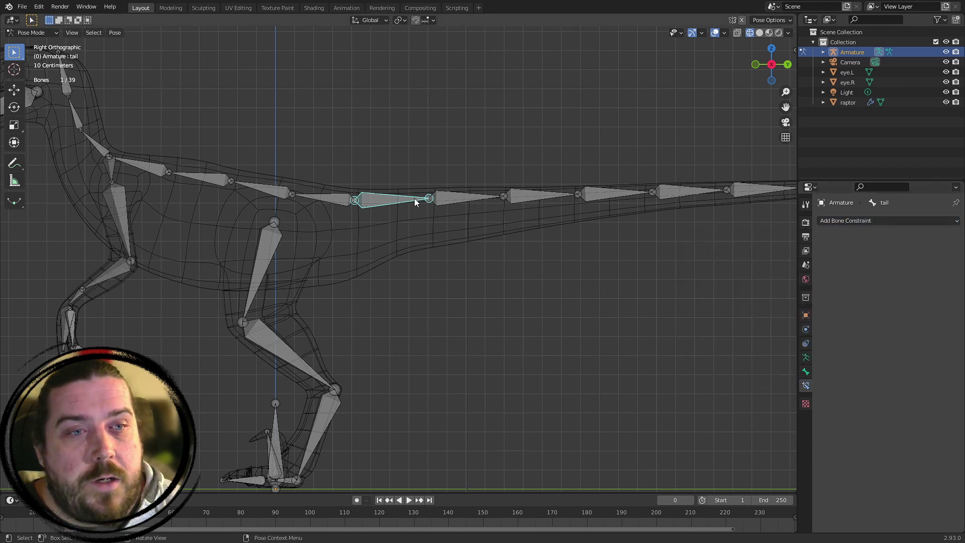
{"action": "left_click", "coordinate": [458, 195]}
{"action": "left_click", "coordinate": [854, 221]}
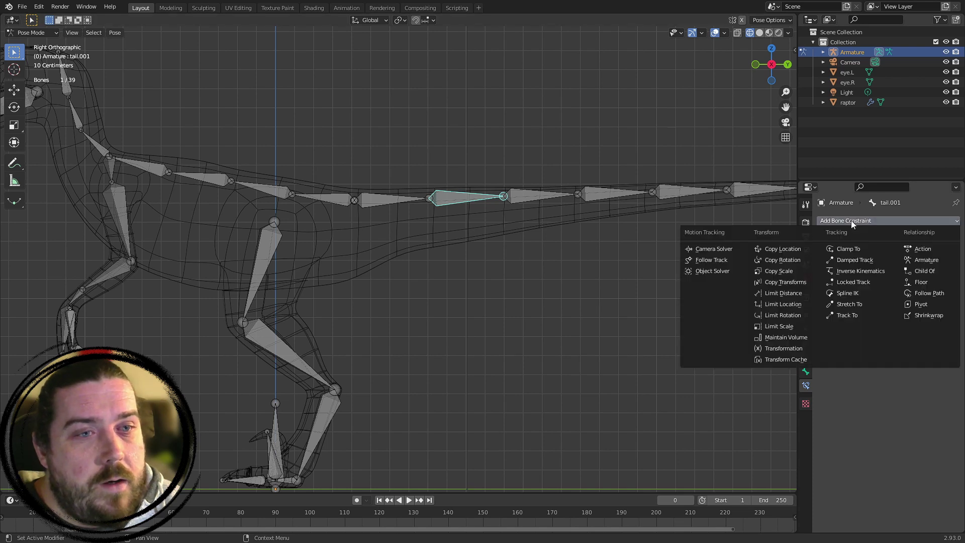
{"action": "left_click", "coordinate": [791, 260]}
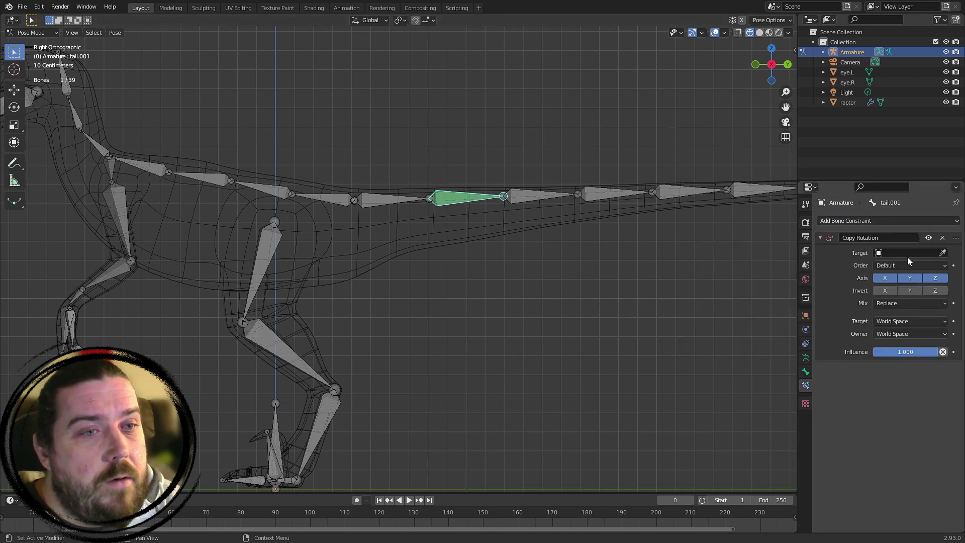
Target the Copy Rotation constraint at the Armature and its bone named tail
{"action": "left_click", "coordinate": [943, 254]}
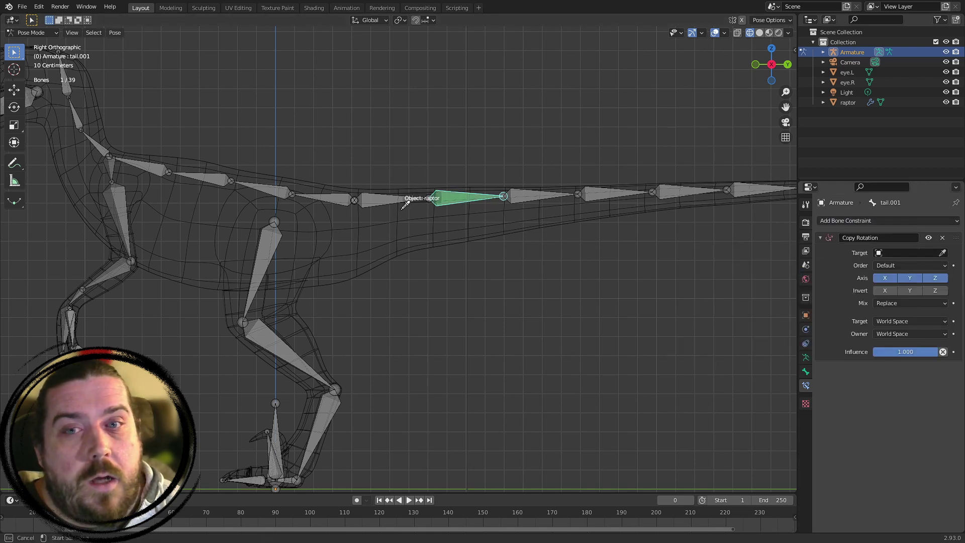
{"action": "left_click", "coordinate": [372, 191]}
{"action": "left_click", "coordinate": [893, 269]}
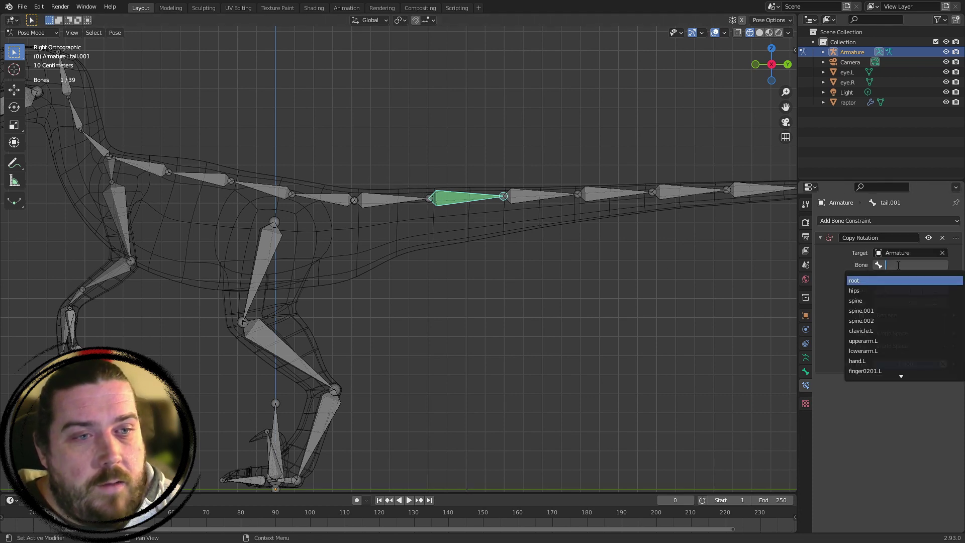
{"action": "type", "text": "tail"}
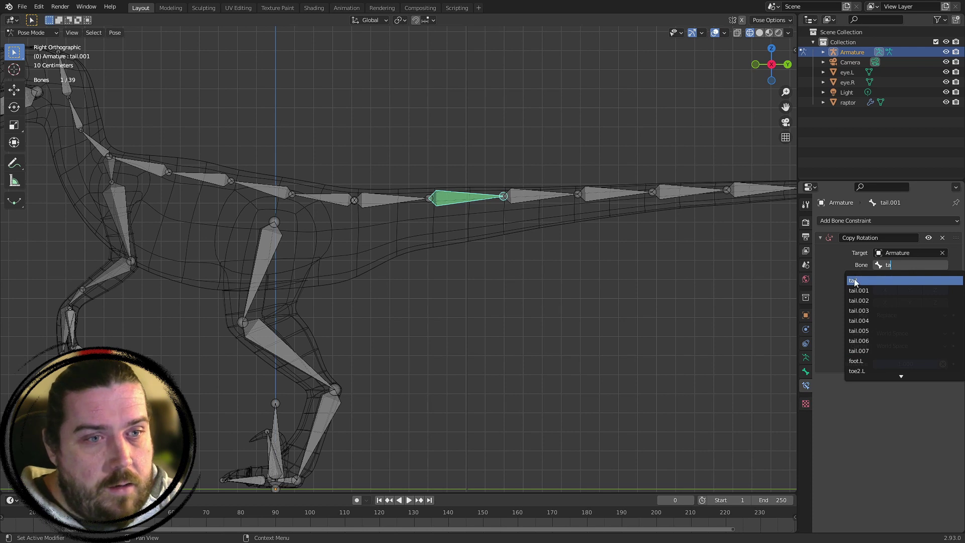
{"action": "key", "text": "Return"}
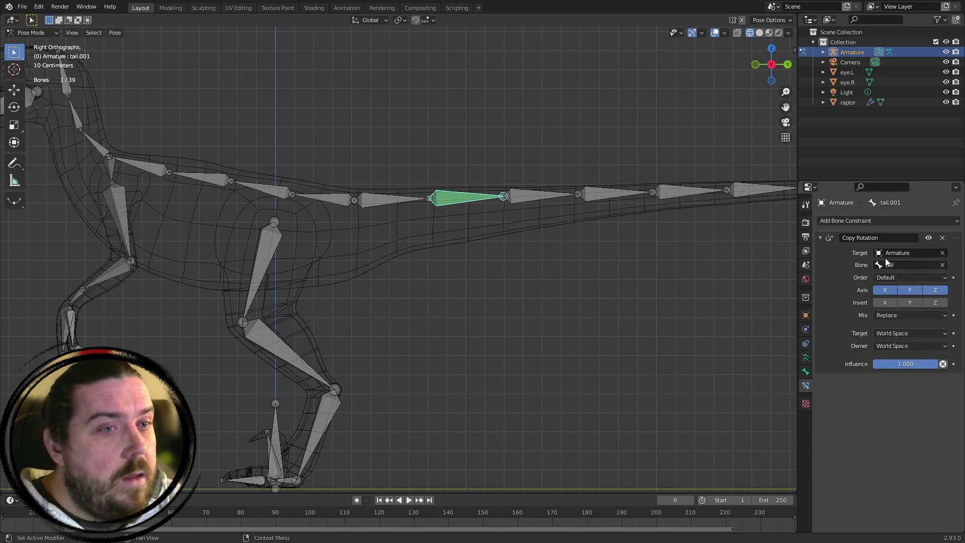
Set the constraint's Mix to Before Original and its target space to Local With Parent
{"action": "left_click", "coordinate": [928, 315]}
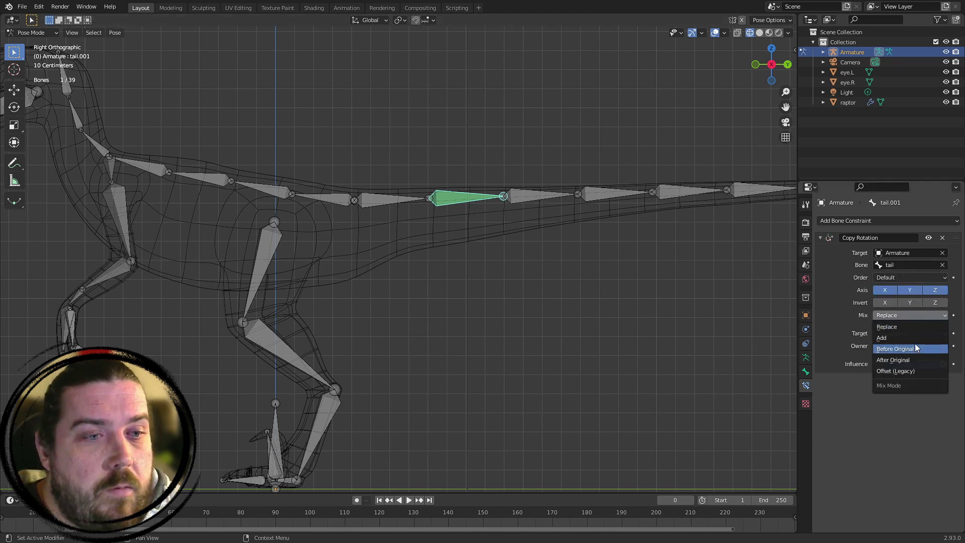
{"action": "left_click", "coordinate": [915, 343]}
{"action": "left_click", "coordinate": [909, 333]}
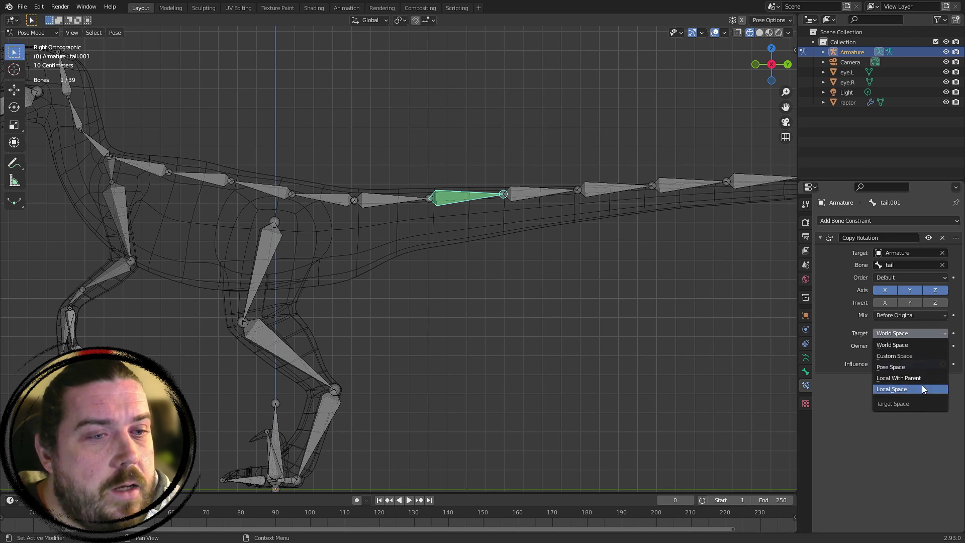
{"action": "left_click", "coordinate": [935, 379]}
Test the constraint by rotating the first tail bone upward in the side view, and clear the bone's rotation
{"action": "middle_click_drag", "start_coordinate": [674, 209], "coordinate": [552, 345], "text": "shift"}
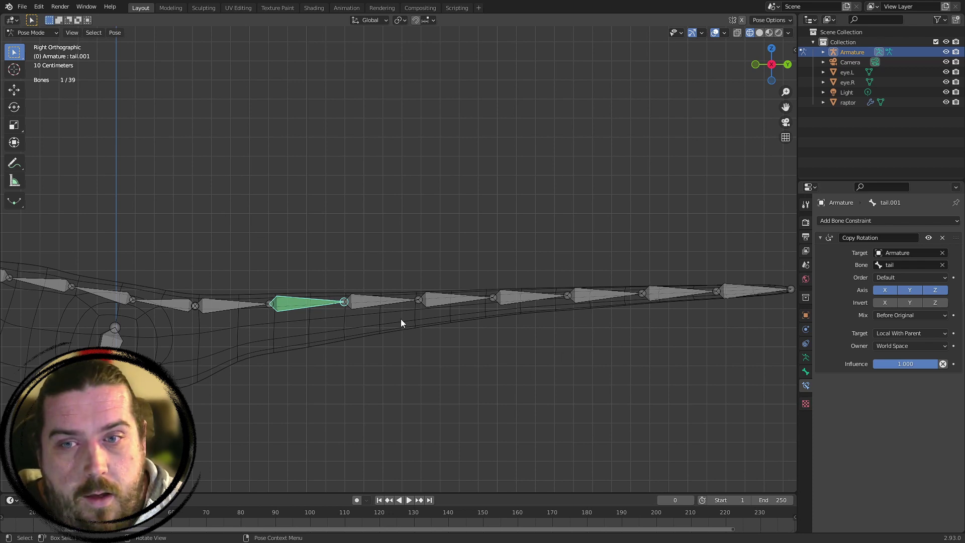
{"action": "left_click", "coordinate": [234, 309]}
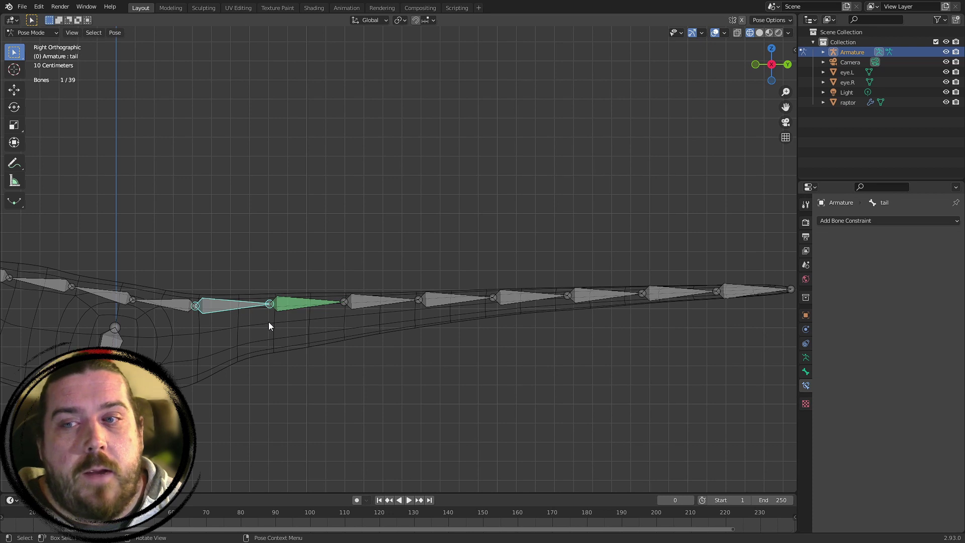
{"action": "key", "text": "r"}
{"action": "right_click", "coordinate": [236, 250]}
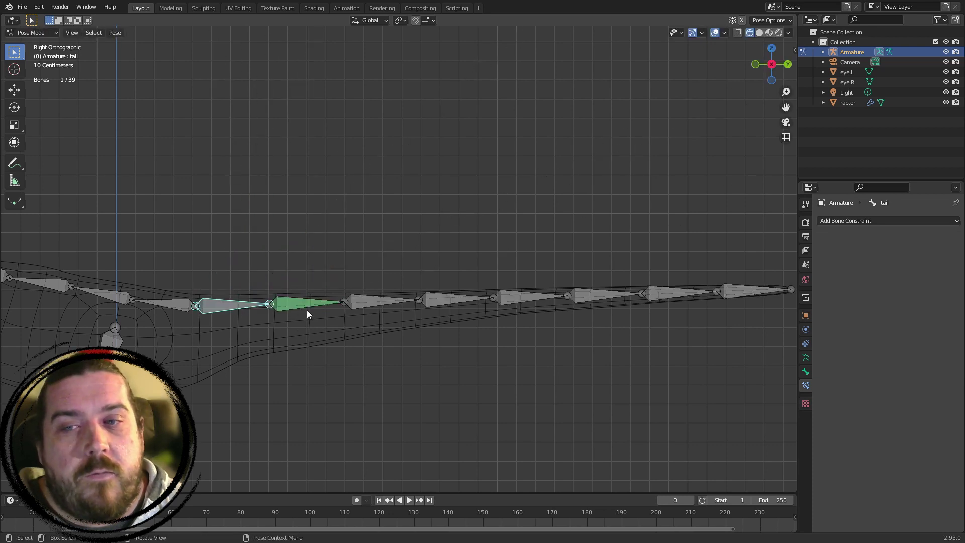
{"action": "middle_click_drag", "start_coordinate": [431, 357], "coordinate": [582, 351], "text": "shift"}
{"action": "key", "text": "r"}
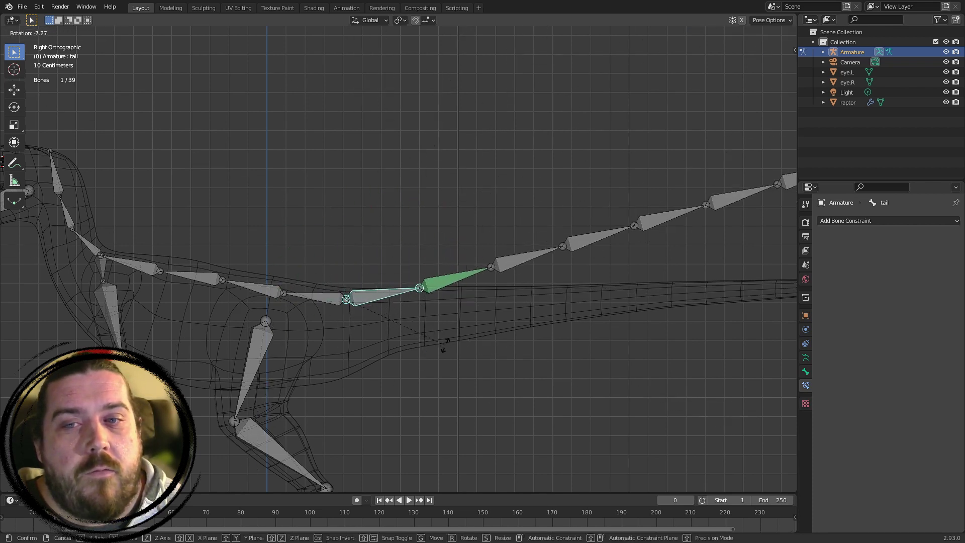
{"action": "left_click", "coordinate": [424, 243]}
{"action": "key", "text": "r"}
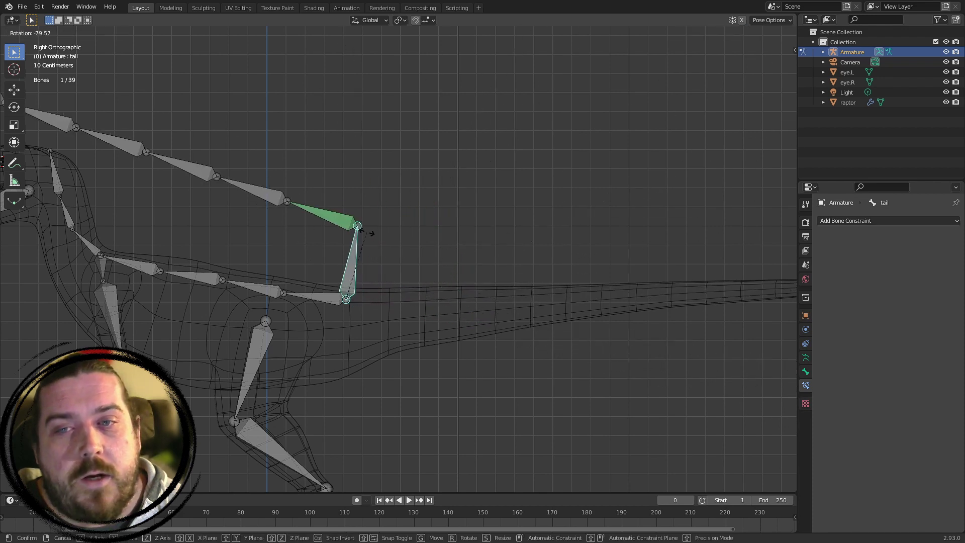
{"action": "left_click", "coordinate": [318, 300]}
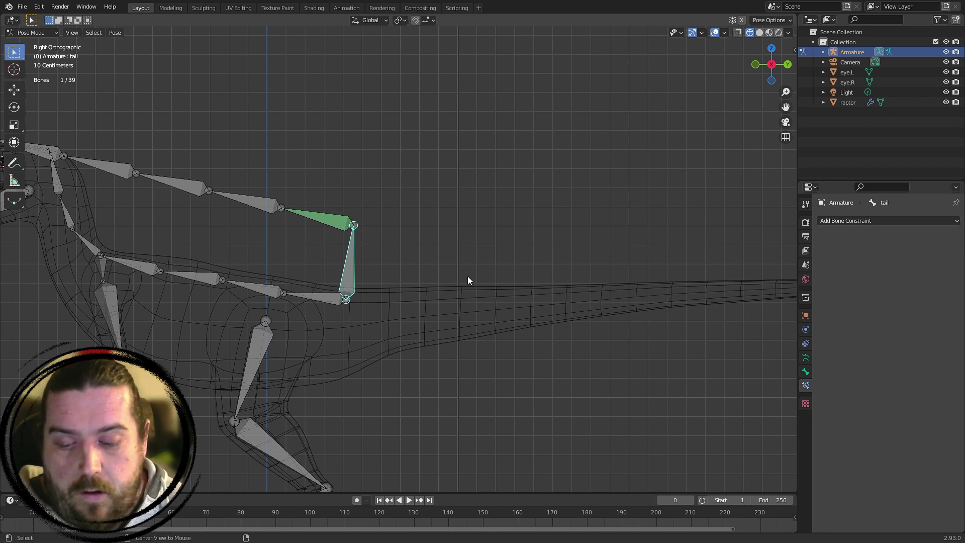
{"action": "key", "text": "alt+r"}
Copy the constraint from tail.001 to the six remaining bones toward the tail tip using Copy Constraints to Selected Bones
{"action": "middle_click_drag", "start_coordinate": [476, 295], "coordinate": [281, 276], "text": "shift"}
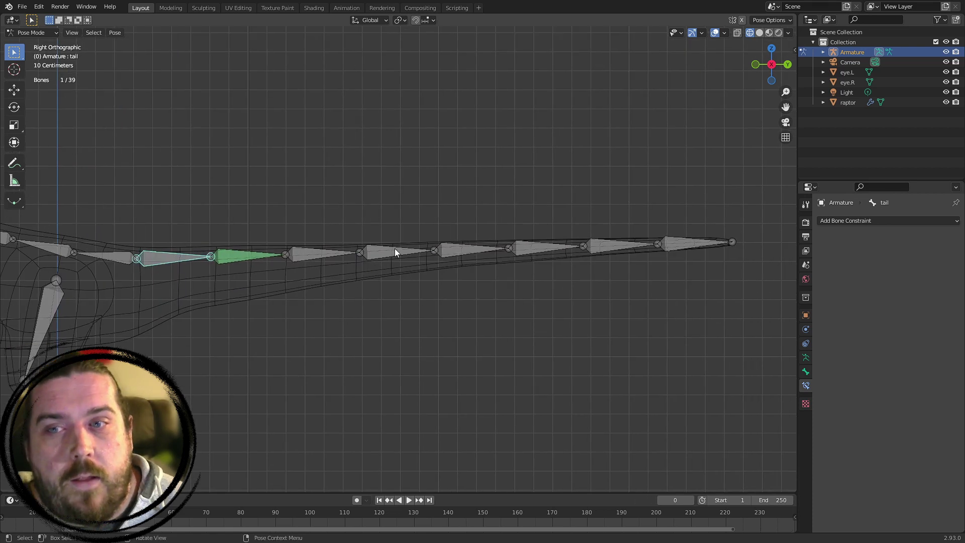
{"action": "left_click", "coordinate": [235, 264]}
{"action": "left_click", "coordinate": [348, 165]}
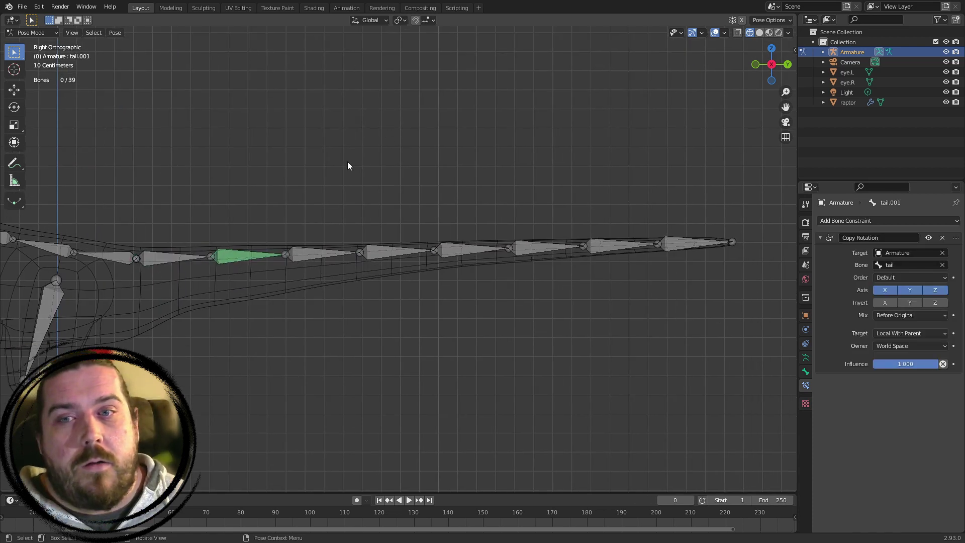
{"action": "left_click_drag", "start_coordinate": [322, 150], "coordinate": [794, 347]}
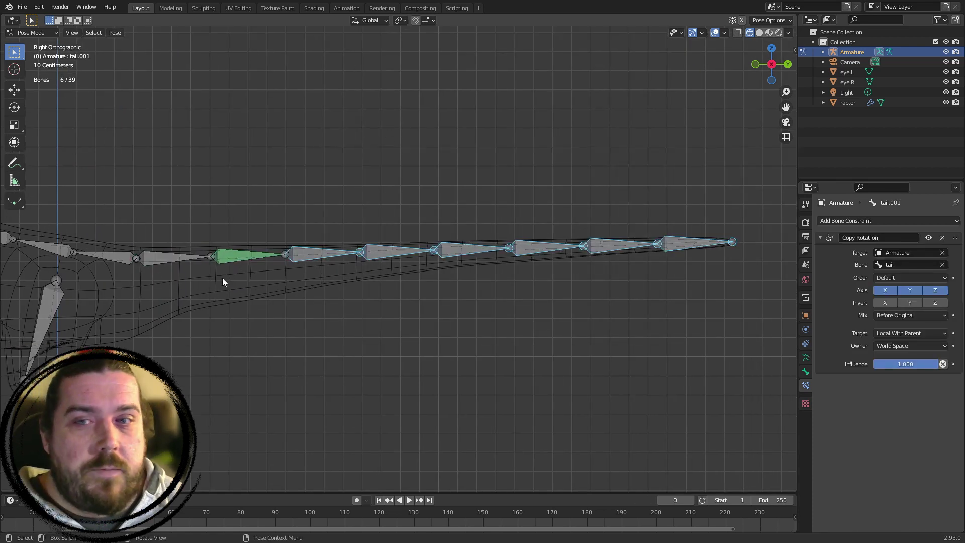
{"action": "left_click", "coordinate": [227, 252], "text": "shift"}
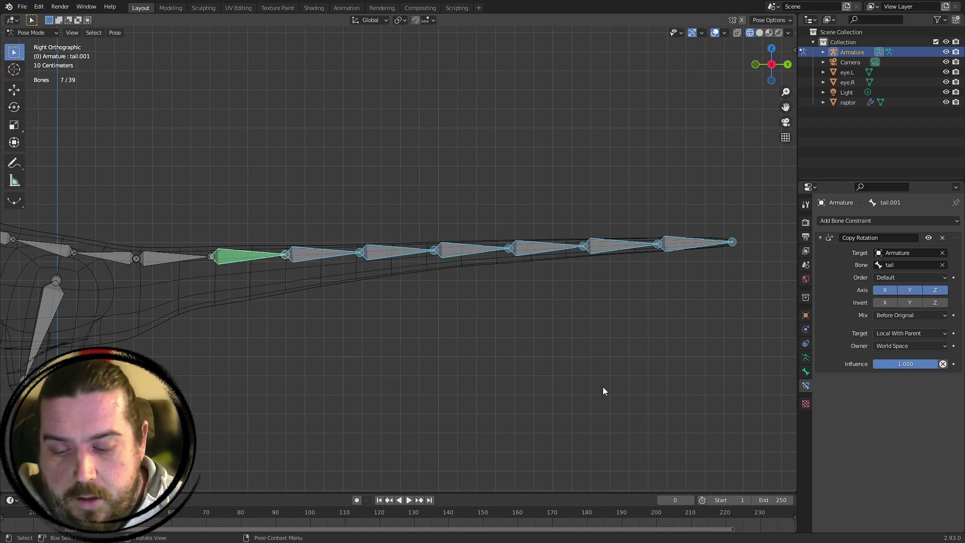
{"action": "key", "text": "F3"}
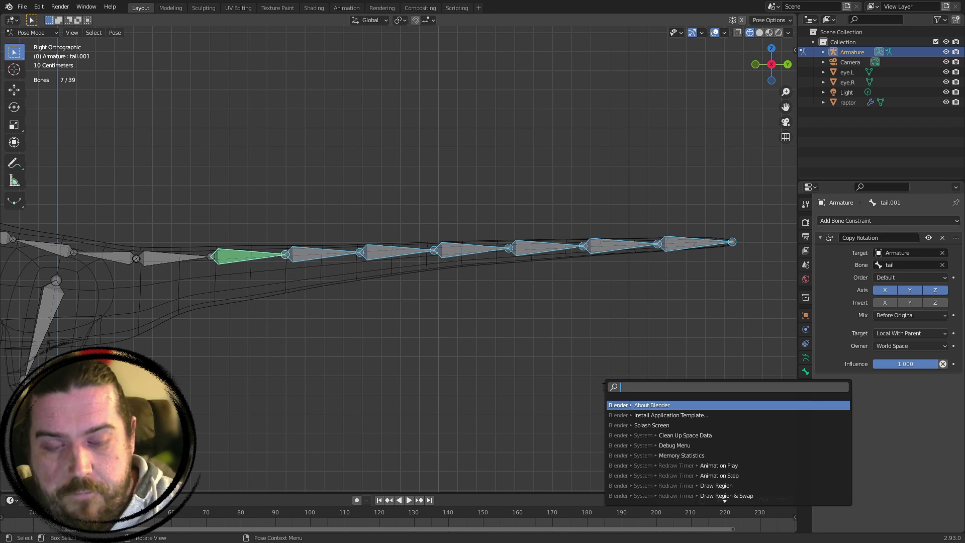
{"action": "type", "text": "copy"}
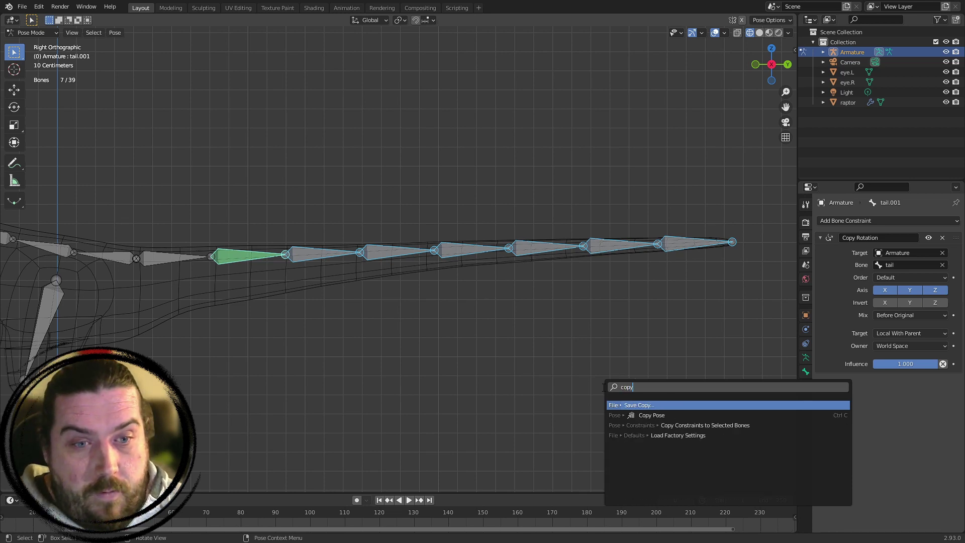
{"action": "left_click", "coordinate": [740, 426]}
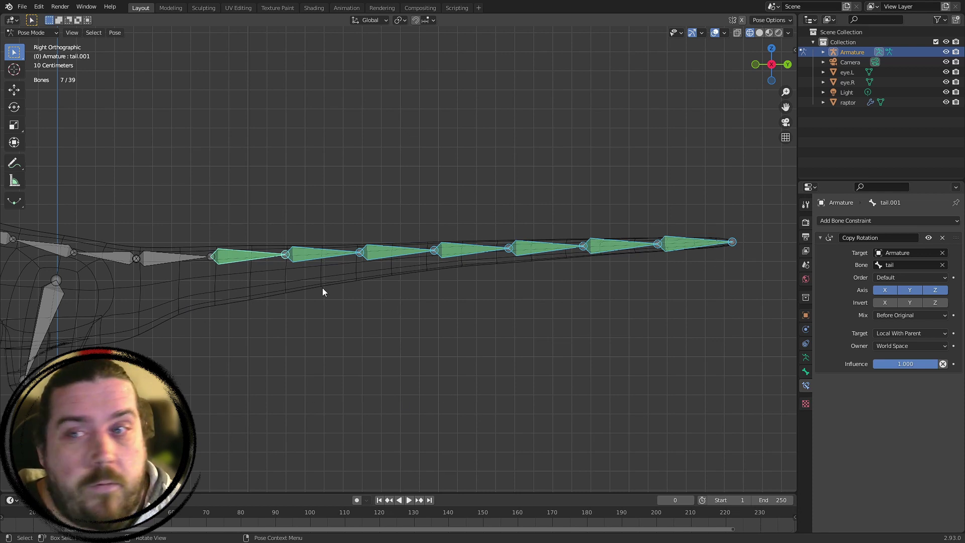
Test curling the whole tail upward by rotating its first bone in the side view, and clear the rotation
{"action": "left_click", "coordinate": [200, 260]}
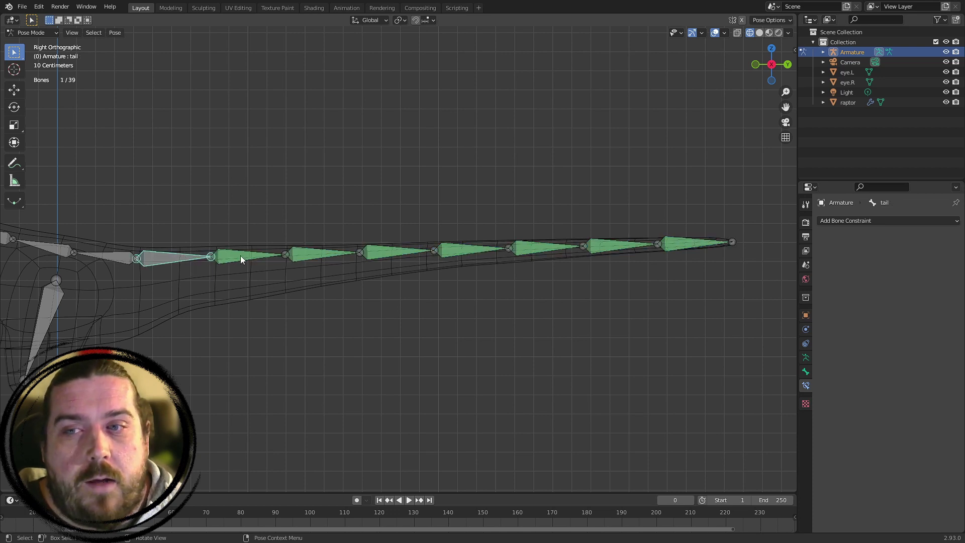
{"action": "middle_click_drag", "start_coordinate": [409, 265], "coordinate": [487, 299], "text": "shift"}
{"action": "key", "text": "r"}
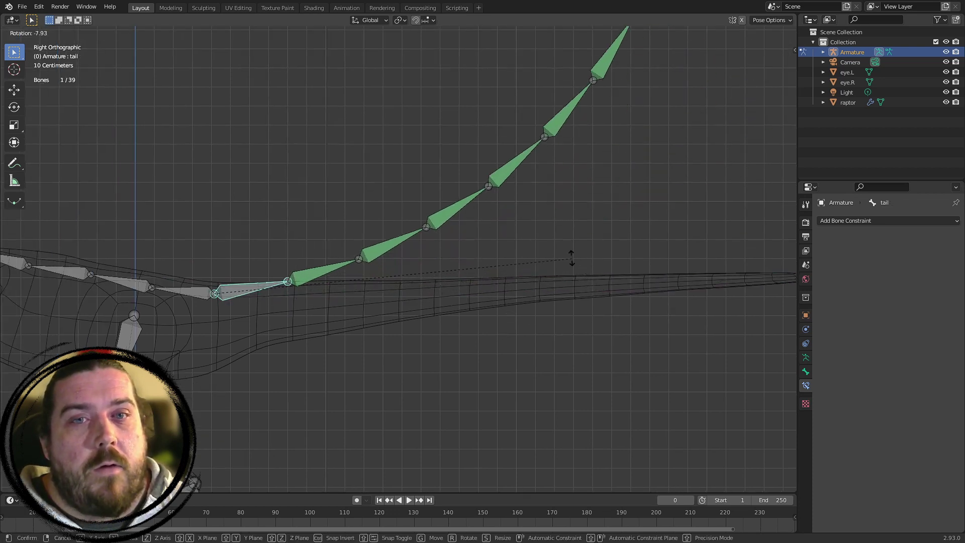
{"action": "left_click", "coordinate": [545, 246]}
{"action": "scroll", "coordinate": [538, 239], "scroll_direction": "down", "scroll_amount": 5}
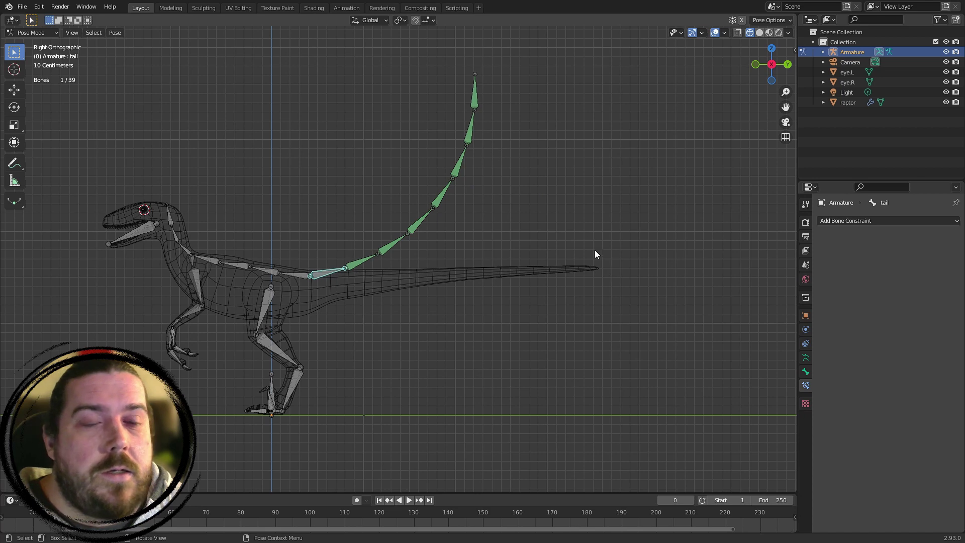
{"action": "key", "text": "alt+r"}
{"action": "scroll", "coordinate": [532, 233], "scroll_direction": "up", "scroll_amount": 5}
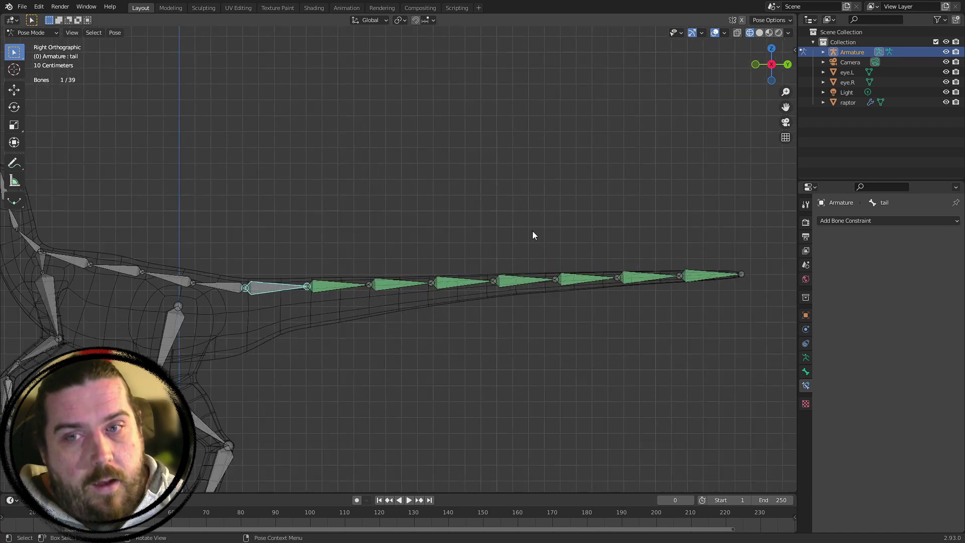
Test bending the tail from several perspective angles by rotating its first bone, and clear the rotation
{"action": "scroll", "coordinate": [604, 328], "scroll_direction": "down", "scroll_amount": 2}
{"action": "middle_click_drag", "start_coordinate": [439, 378], "coordinate": [446, 181]}
{"action": "key", "text": "r"}
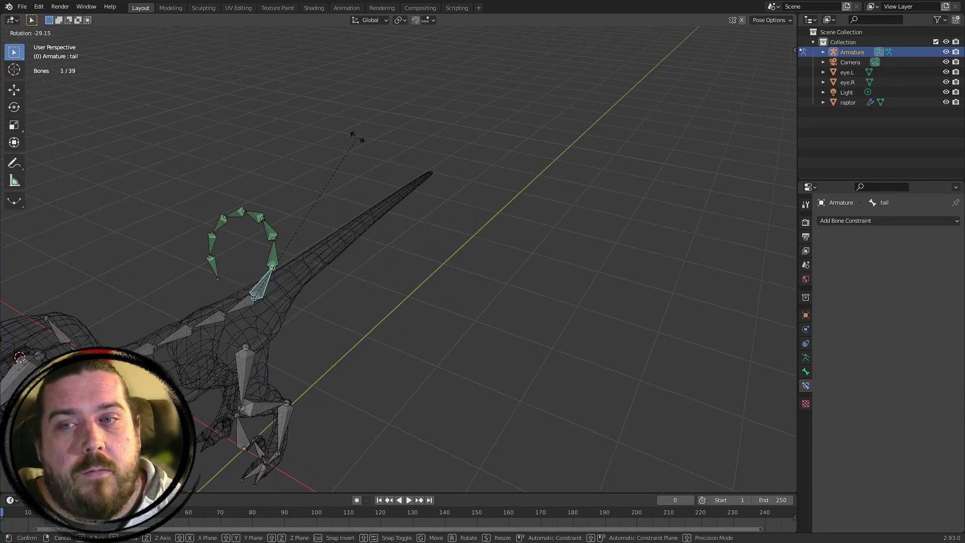
{"action": "right_click", "coordinate": [368, 142]}
{"action": "middle_click_drag", "start_coordinate": [415, 302], "coordinate": [553, 345]}
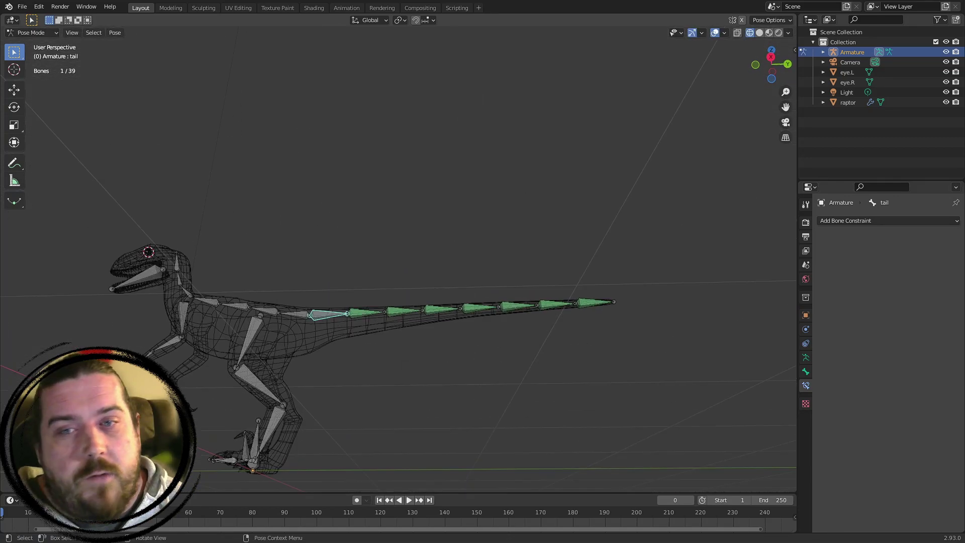
{"action": "key", "text": "r"}
{"action": "right_click", "coordinate": [572, 339]}
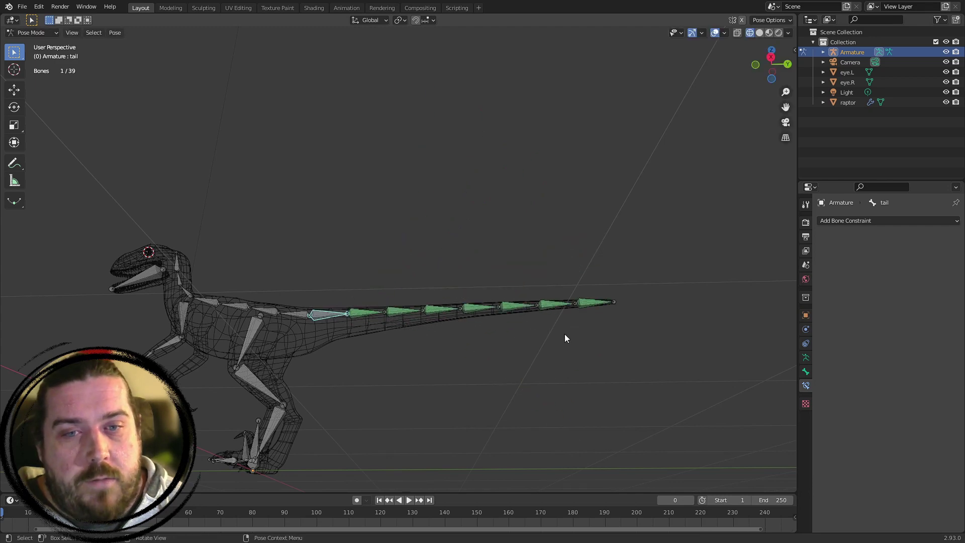
{"action": "key", "text": "r"}
{"action": "left_click", "coordinate": [519, 243]}
{"action": "middle_click_drag", "start_coordinate": [519, 243], "coordinate": [587, 288]}
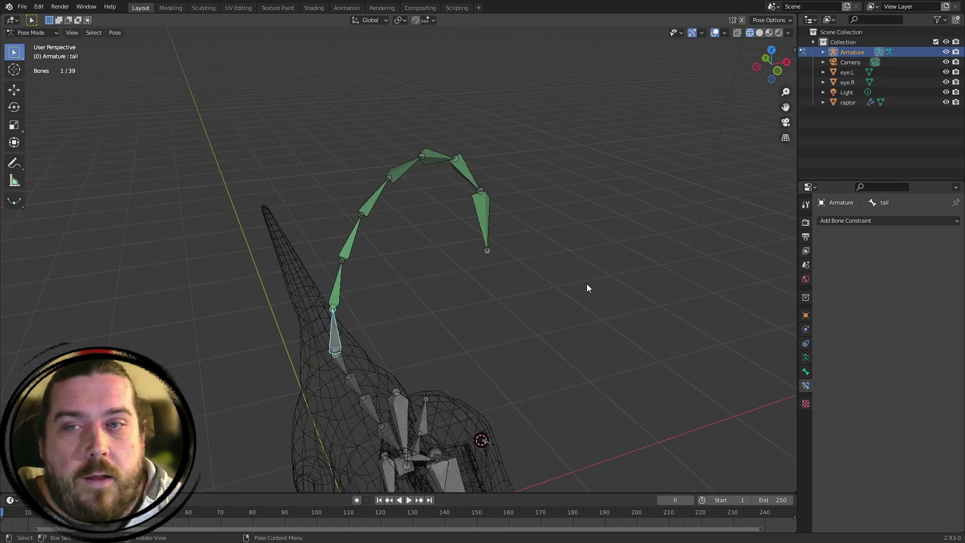
{"action": "key", "text": "alt+r"}
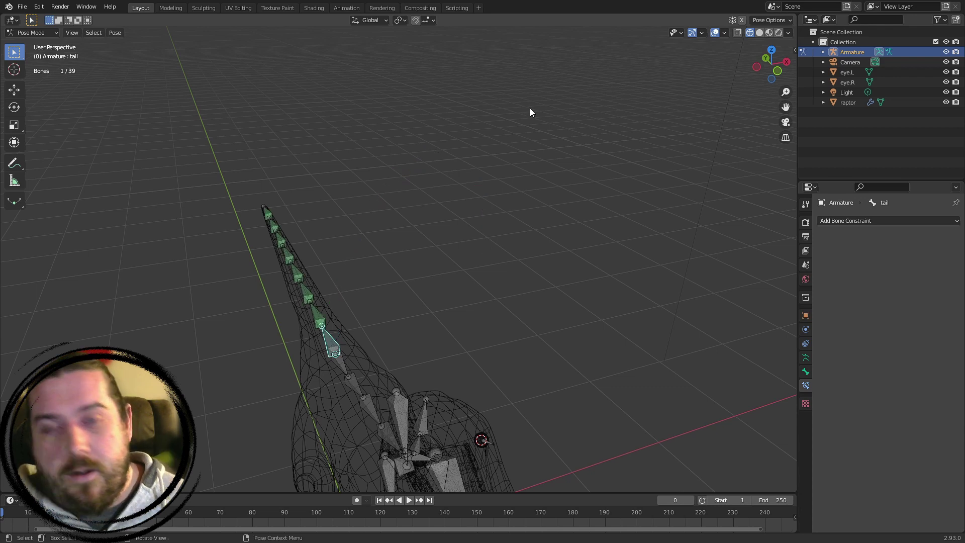
Test curling the tail upward in the side view by rotating its first bone
{"action": "key", "text": "KP_3"}
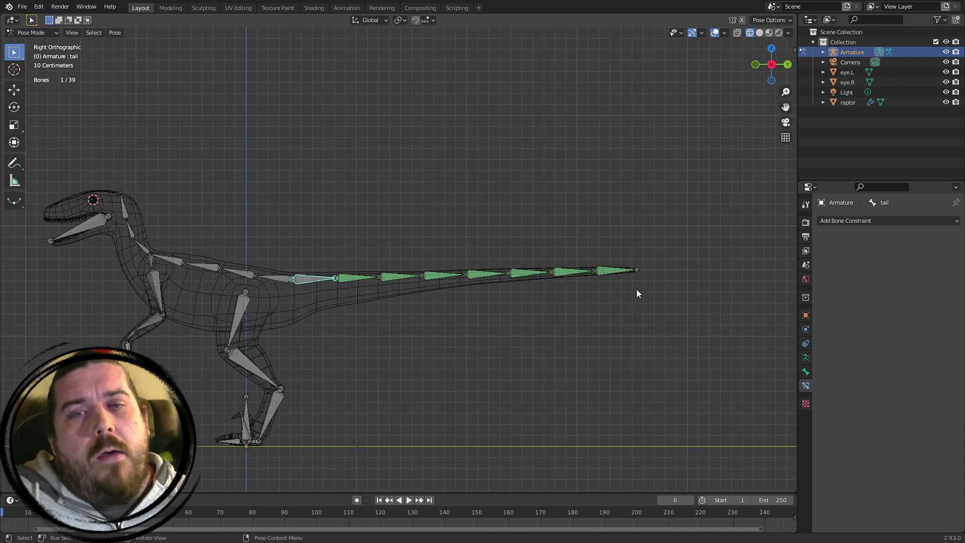
{"action": "key", "text": "r"}
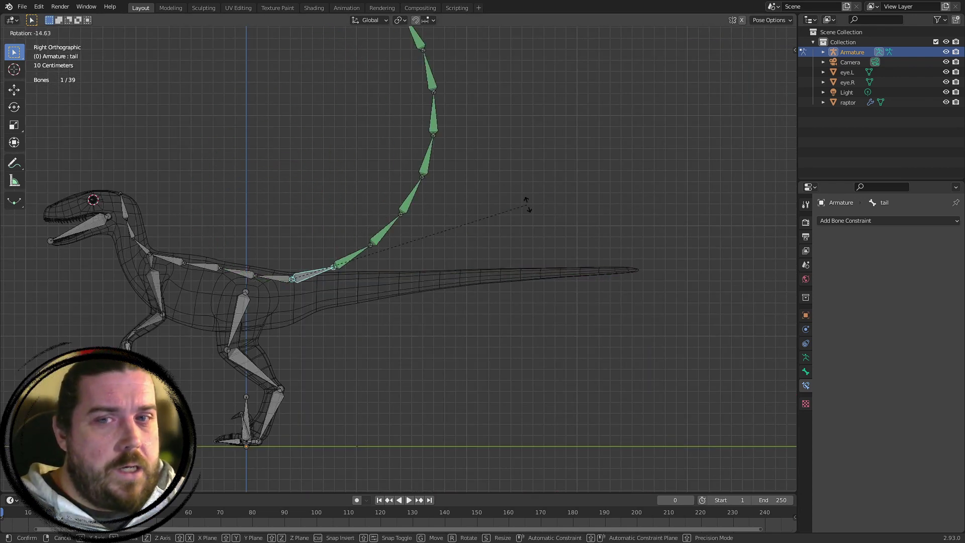
{"action": "key", "text": "Escape"}
{"action": "key", "text": "r"}
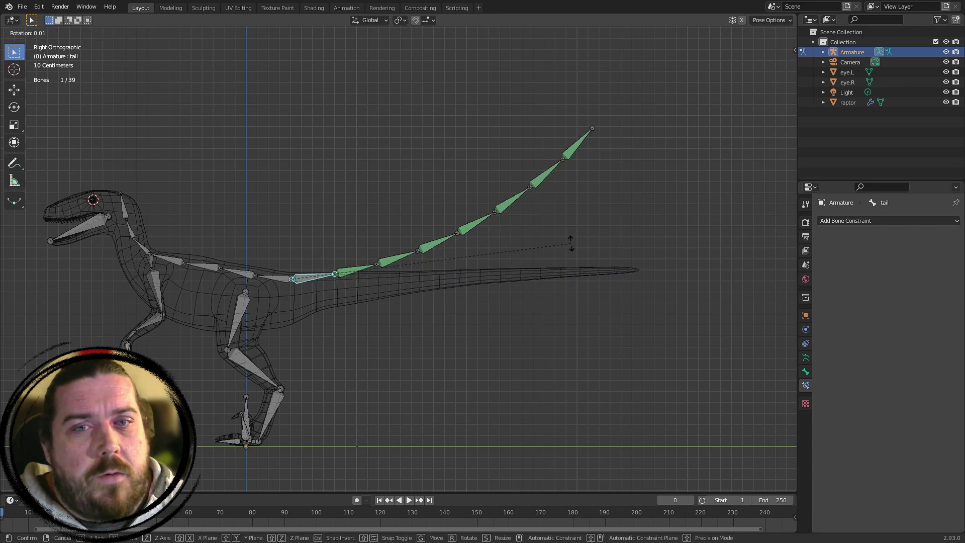
{"action": "left_click", "coordinate": [619, 285]}
Test bending the tail in perspective by rotating its first bone, and clear the rotation
{"action": "middle_click_drag", "start_coordinate": [454, 269], "coordinate": [438, 251]}
{"action": "key", "text": "r"}
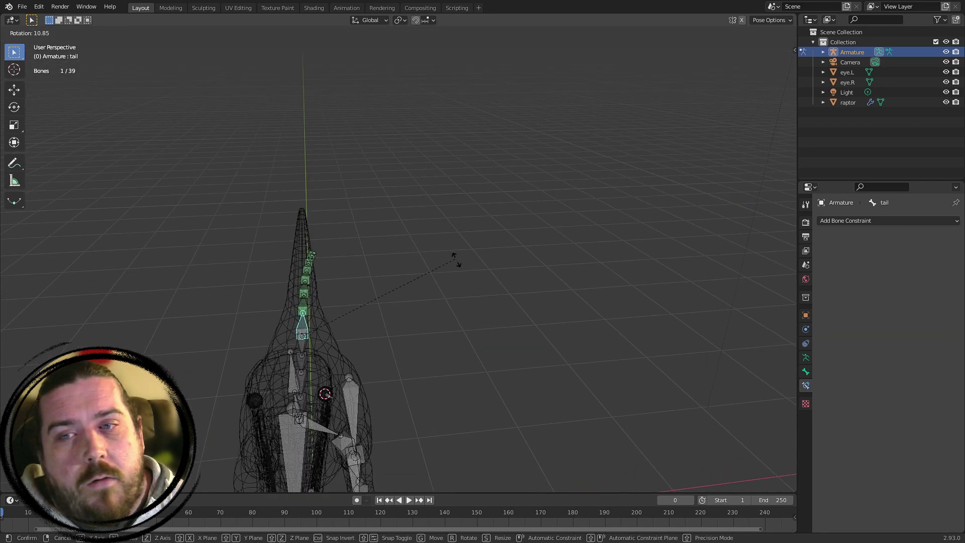
{"action": "left_click", "coordinate": [493, 291]}
{"action": "middle_click_drag", "start_coordinate": [493, 292], "coordinate": [508, 330]}
{"action": "middle_click_drag", "start_coordinate": [518, 261], "coordinate": [465, 314]}
{"action": "key", "text": "alt+r"}
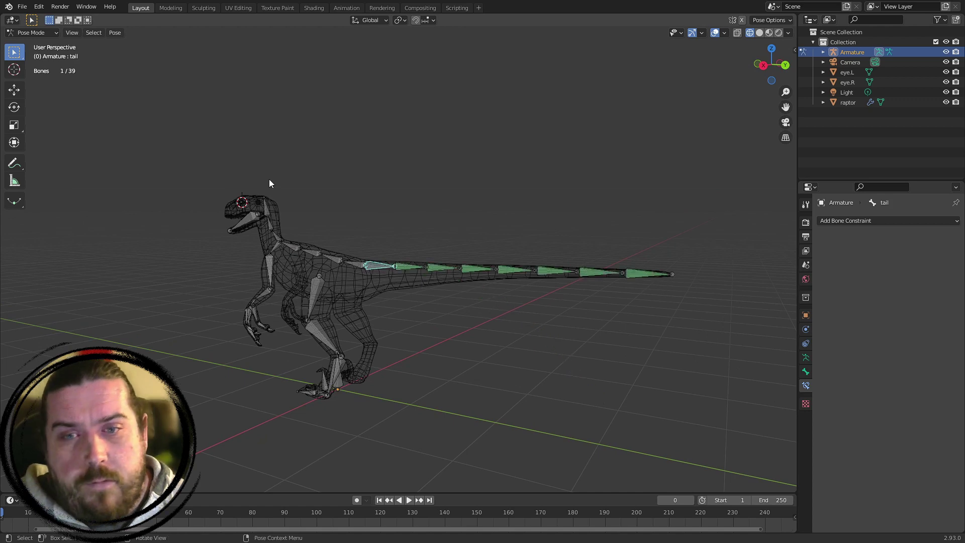
Return to the side view, raise the tail once more by rotating its first bone, and clear the rotation
{"action": "key", "text": "KP_1"}
{"action": "key", "text": "KP_3"}
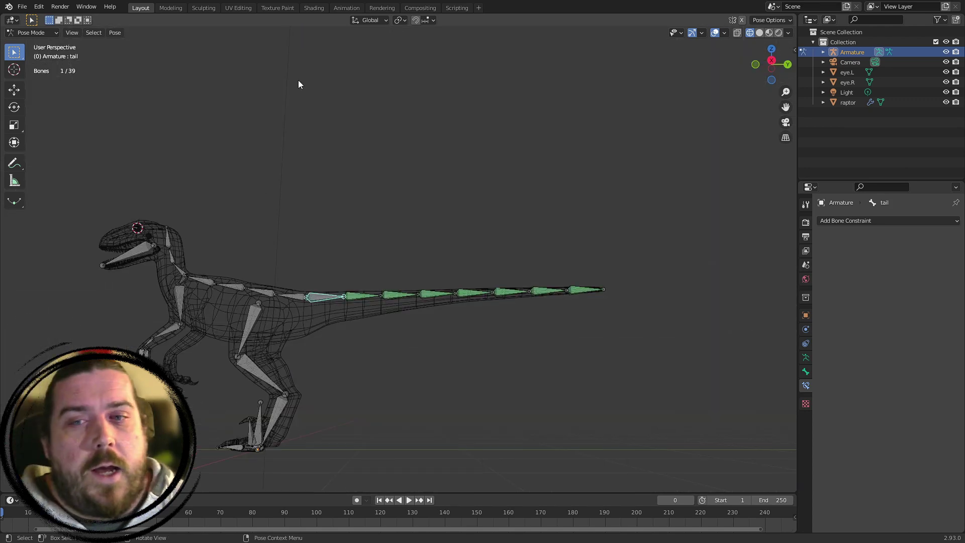
{"action": "scroll", "coordinate": [607, 212], "scroll_direction": "up", "scroll_amount": 1}
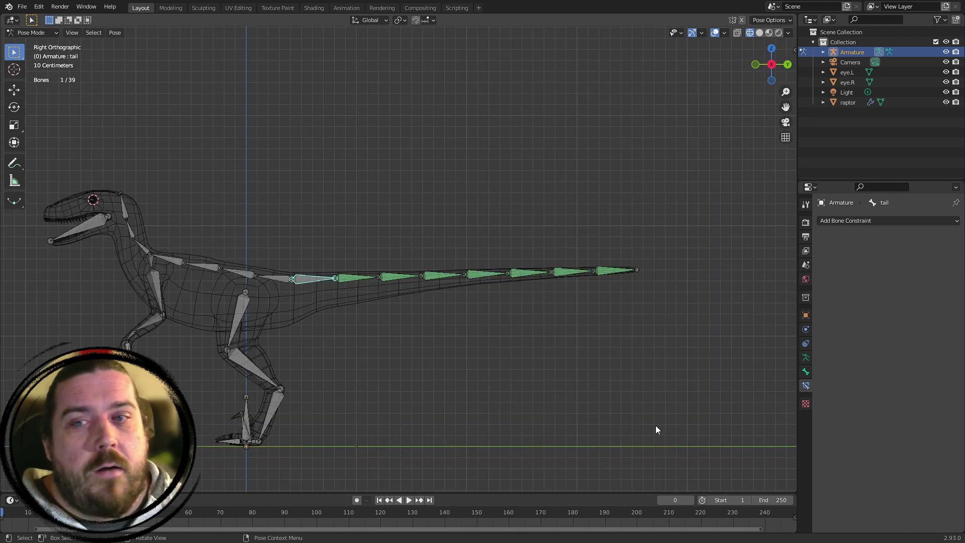
{"action": "key", "text": "r"}
{"action": "left_click", "coordinate": [665, 389]}
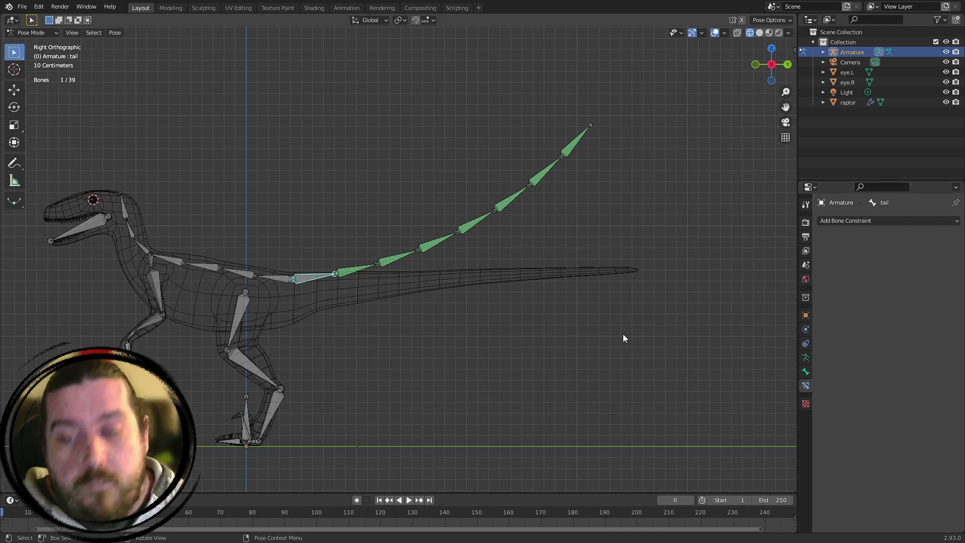
{"action": "key", "text": "alt+r"}
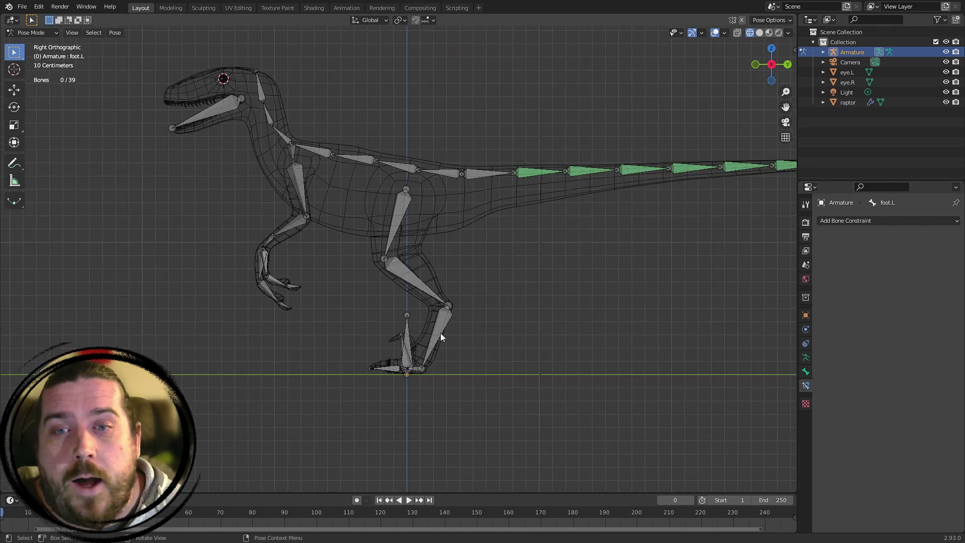
Switch the armature to Edit Mode and select the ankle joint at the lower end of shin.L
{"action": "left_click", "coordinate": [50, 32]}
{"action": "left_click", "coordinate": [41, 56]}
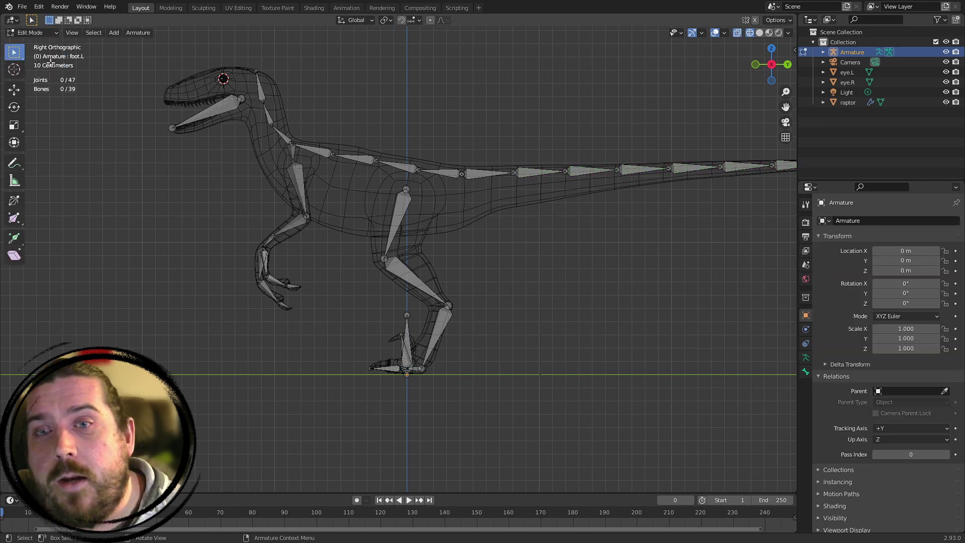
{"action": "scroll", "coordinate": [429, 301], "scroll_direction": "up", "scroll_amount": 3}
{"action": "middle_click_drag", "start_coordinate": [428, 424], "coordinate": [356, 275], "text": "shift"}
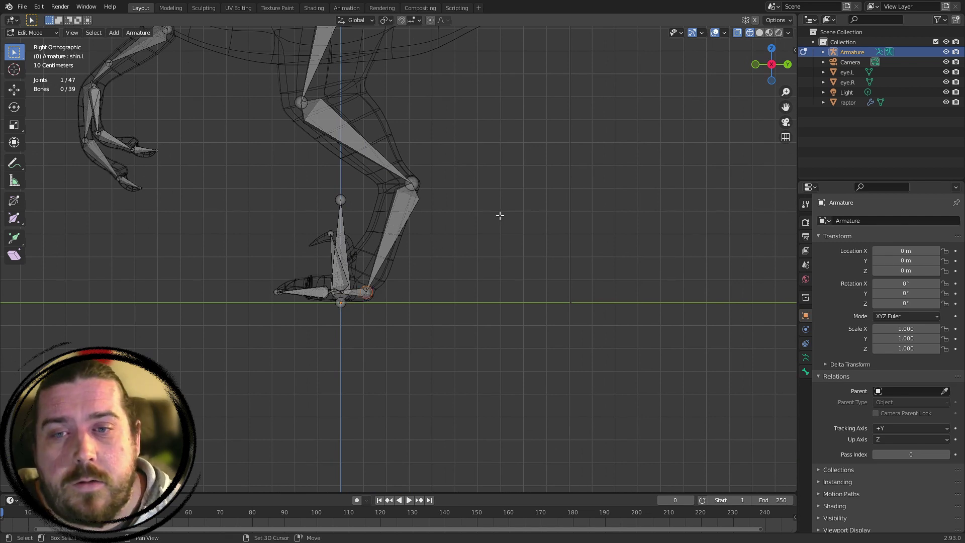
{"action": "scroll", "coordinate": [650, 249], "scroll_direction": "up", "scroll_amount": 1}
{"action": "scroll", "coordinate": [629, 272], "scroll_direction": "up", "scroll_amount": 1}
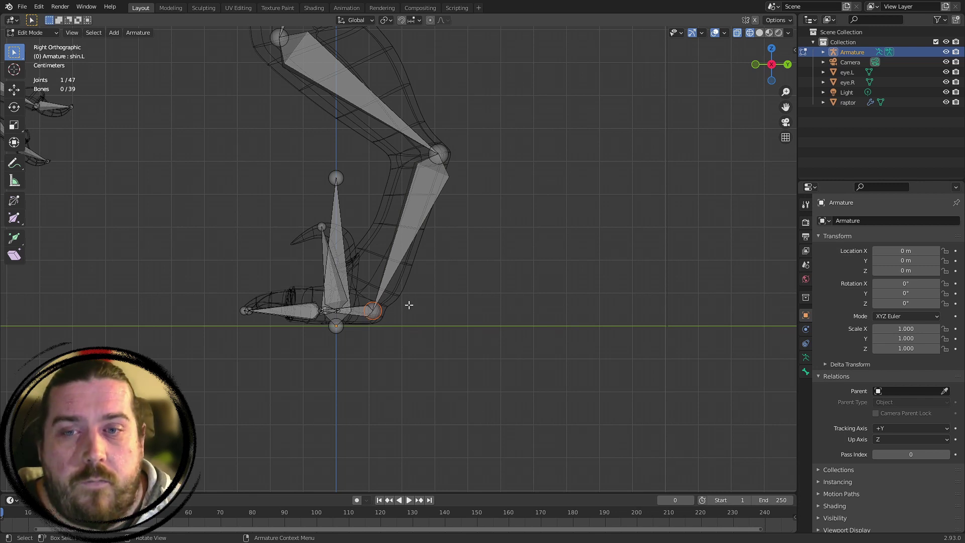
{"action": "key", "text": "g"}
{"action": "right_click", "coordinate": [398, 342]}
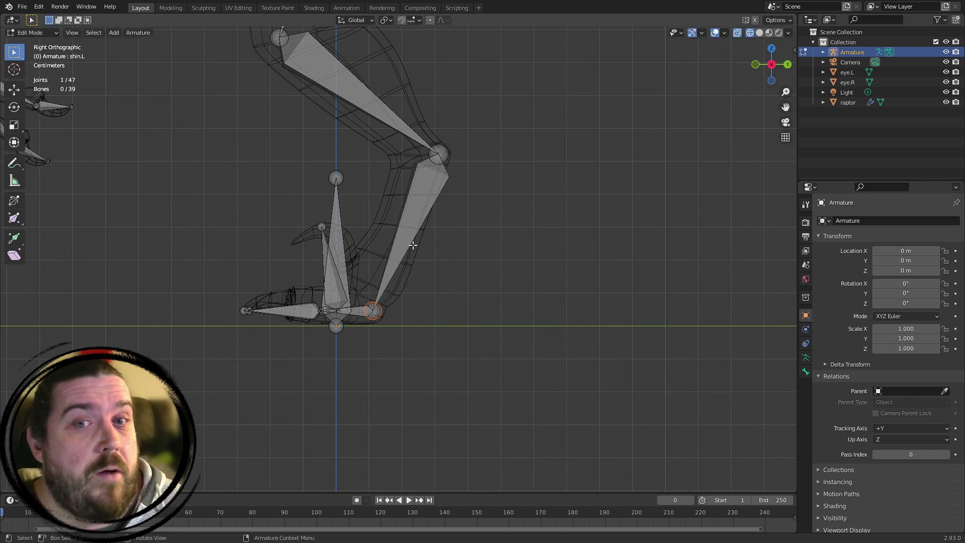
{"action": "key", "text": "g"}
{"action": "right_click", "coordinate": [449, 219]}
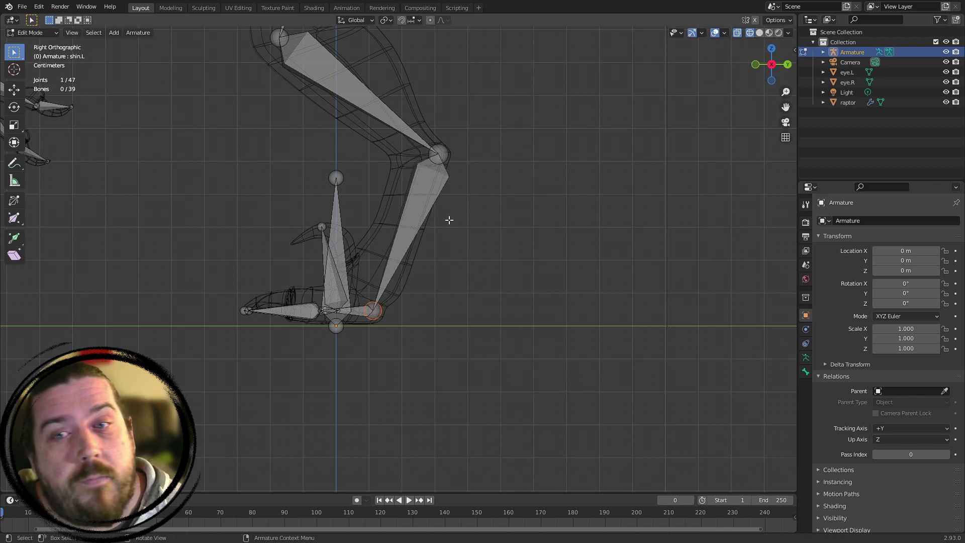
Extrude a short bone backward along the Y axis from the ankle joint of shin.L
{"action": "left_click", "coordinate": [398, 246]}
{"action": "key", "text": "alt+a"}
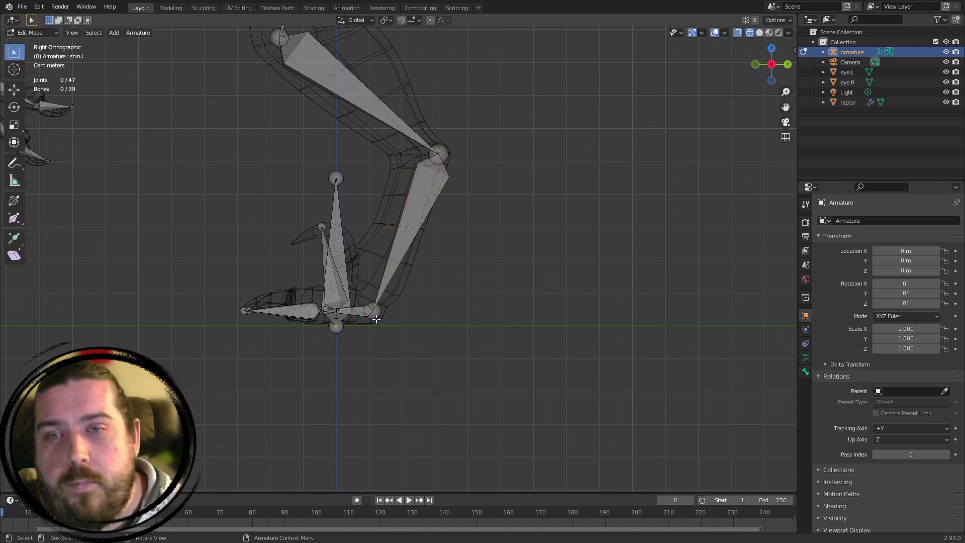
{"action": "key", "text": "e"}
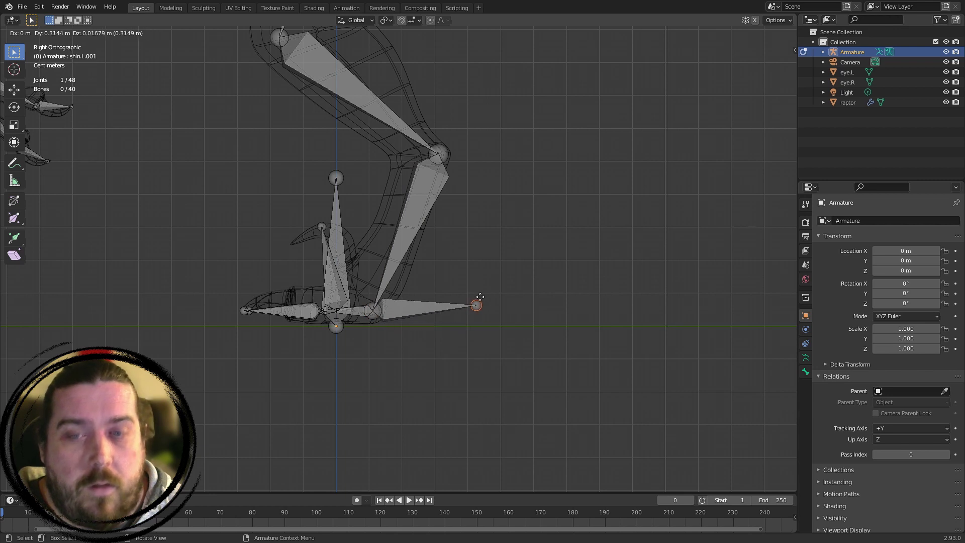
{"action": "key", "text": "y"}
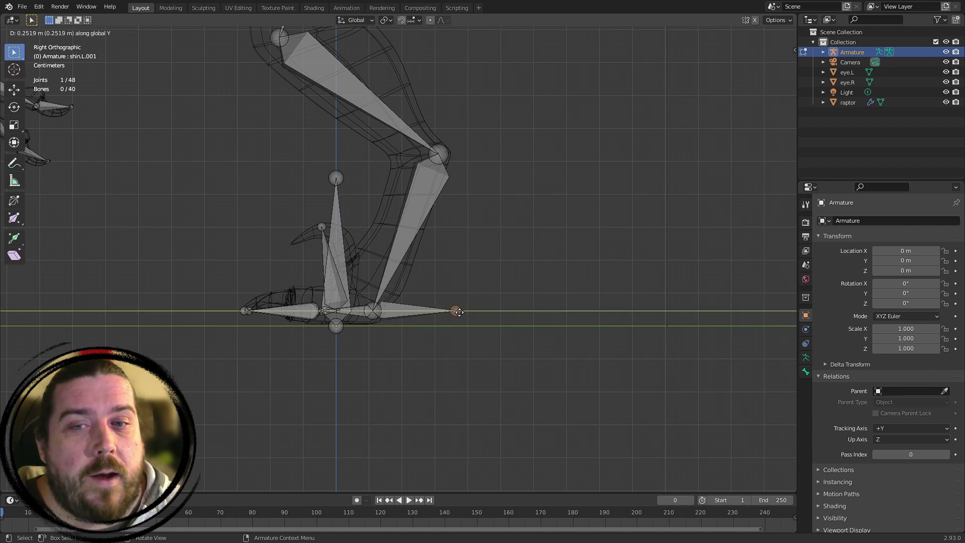
{"action": "left_click", "coordinate": [434, 315]}
Disconnect the new heel bone from its parent shin.L and turn off its Deform option
{"action": "left_click", "coordinate": [388, 315]}
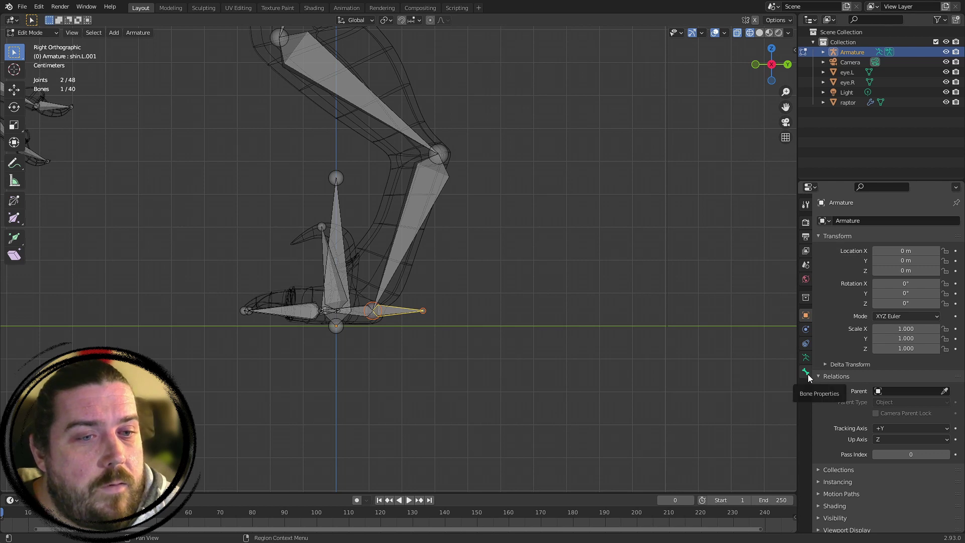
{"action": "left_click", "coordinate": [806, 373]}
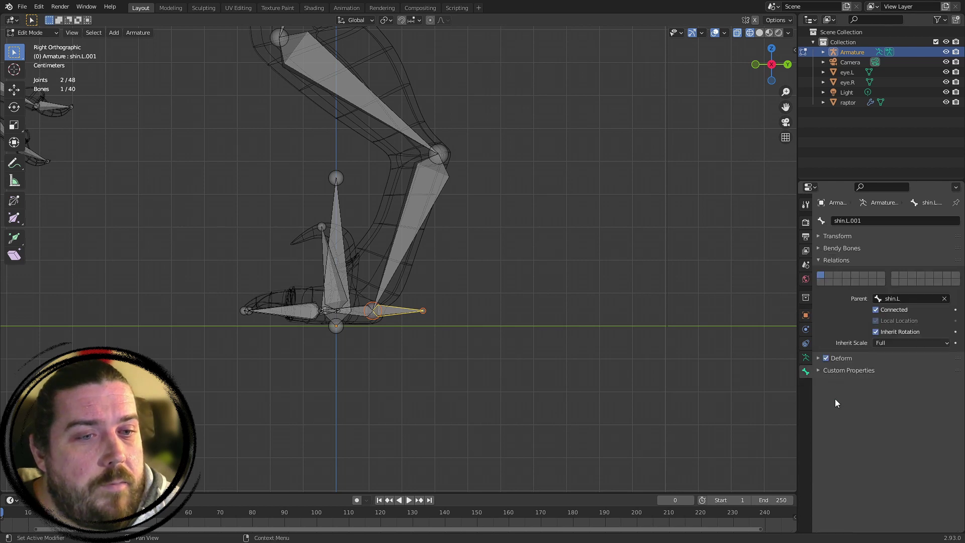
{"action": "left_click", "coordinate": [885, 310]}
{"action": "left_click", "coordinate": [842, 357]}
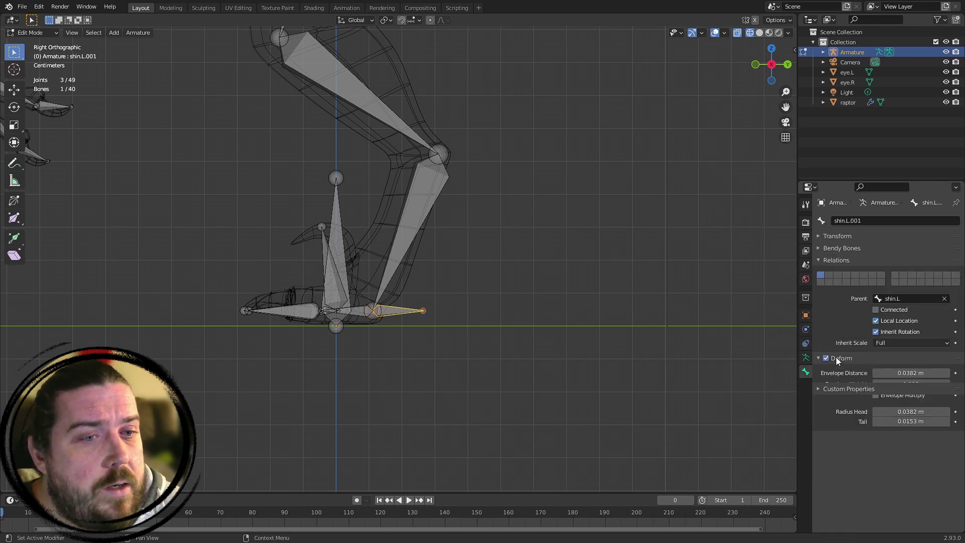
{"action": "left_click", "coordinate": [826, 359]}
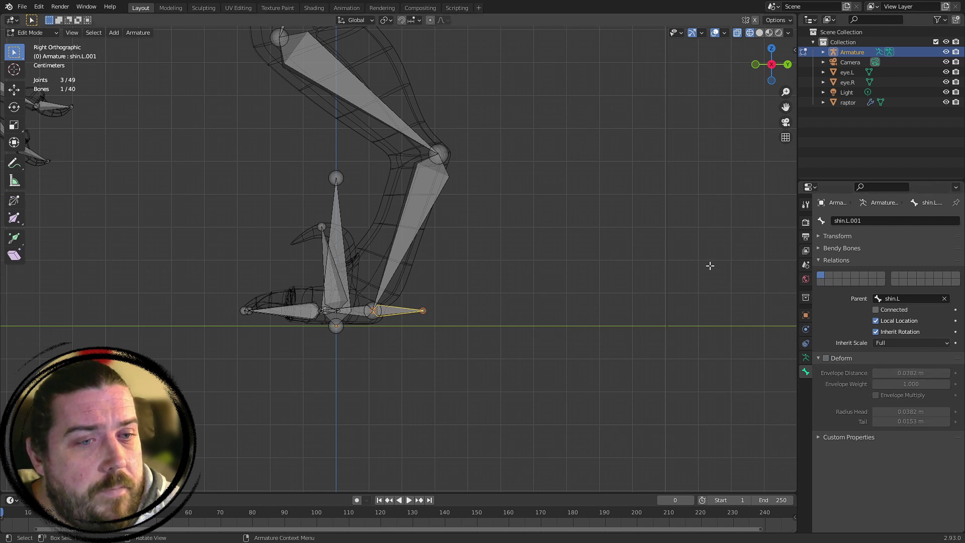
Rename the heel bone as footik.L
{"action": "left_click", "coordinate": [889, 222]}
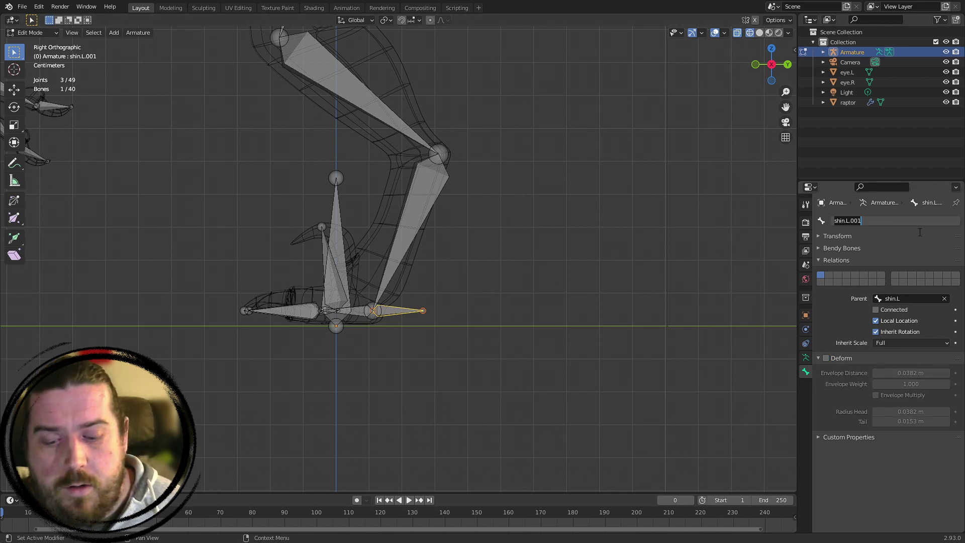
{"action": "type", "text": "footik"}
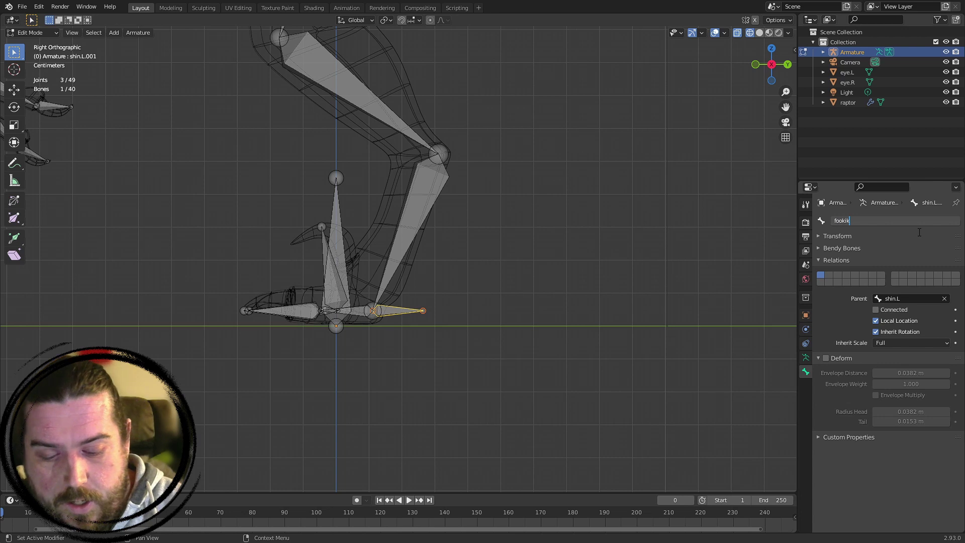
{"action": "type", "text": "ookik.L"}
{"action": "key", "text": "Return"}
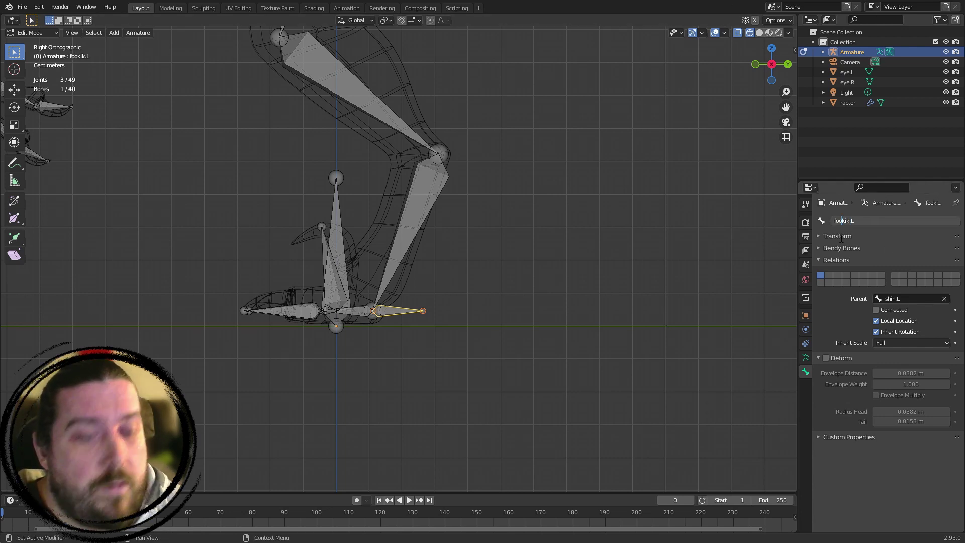
{"action": "key", "text": "Return"}
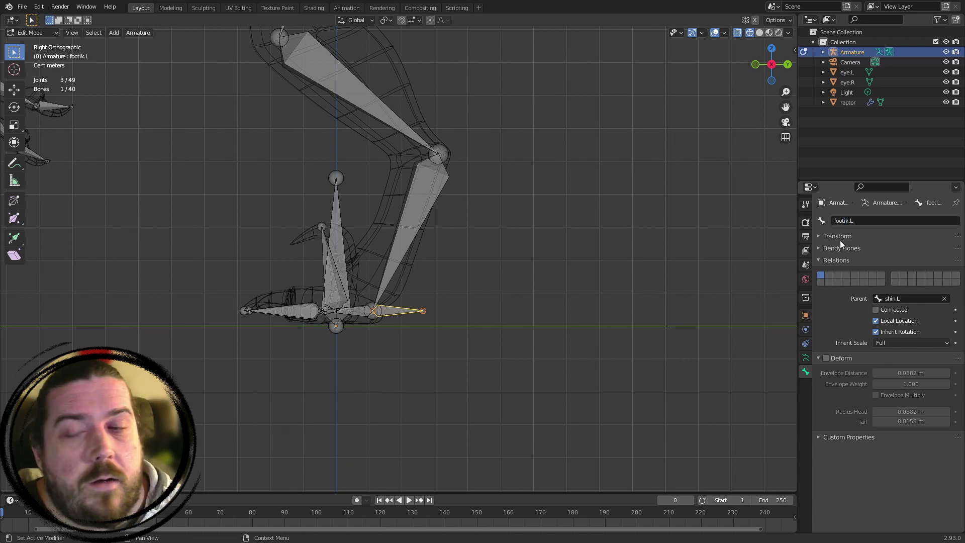
Extrude a bone about 0.23 m forward along the Y axis from the knee joint of upperleg.L
{"action": "middle_click_drag", "start_coordinate": [420, 278], "coordinate": [634, 415], "text": "shift"}
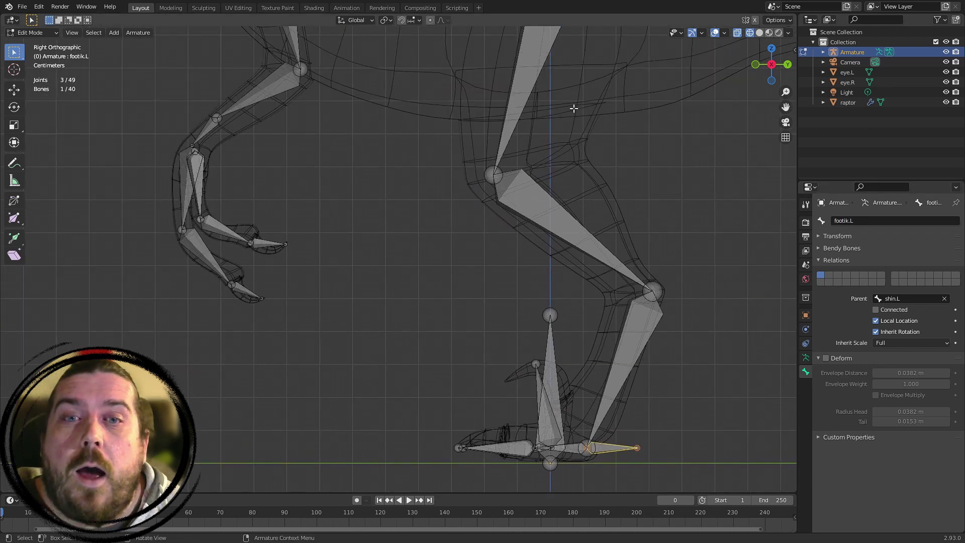
{"action": "left_click", "coordinate": [487, 169]}
{"action": "scroll", "coordinate": [521, 331], "scroll_direction": "down", "scroll_amount": 2}
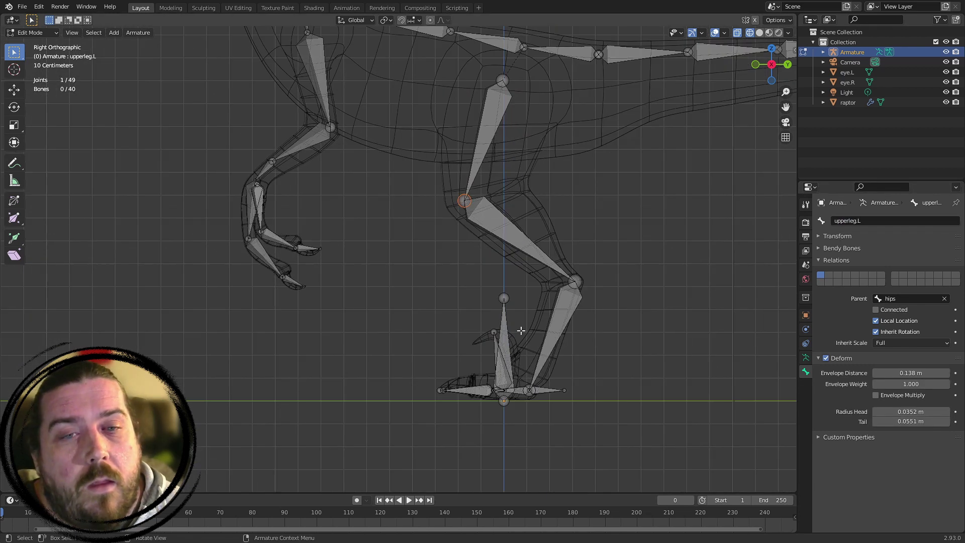
{"action": "middle_click_drag", "start_coordinate": [432, 137], "coordinate": [501, 214], "text": "shift"}
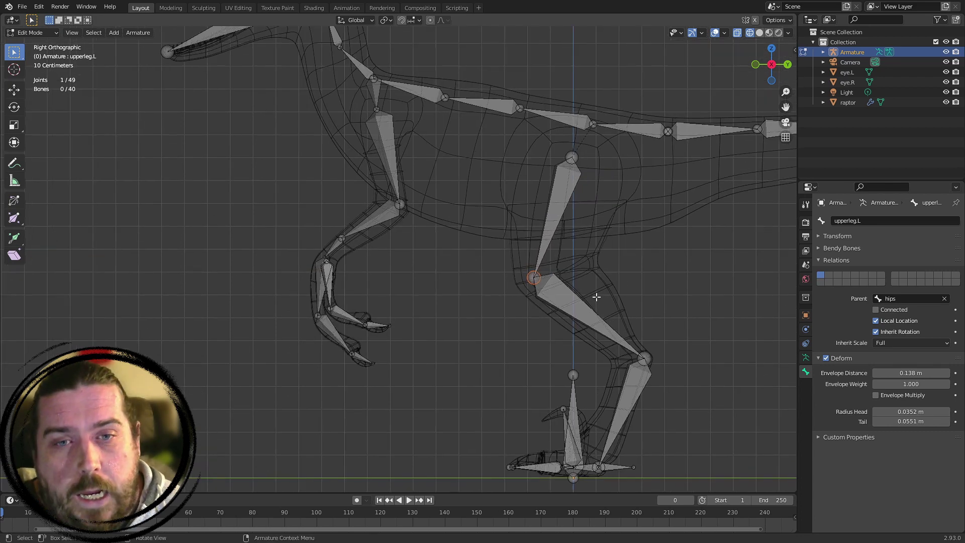
{"action": "key", "text": "e"}
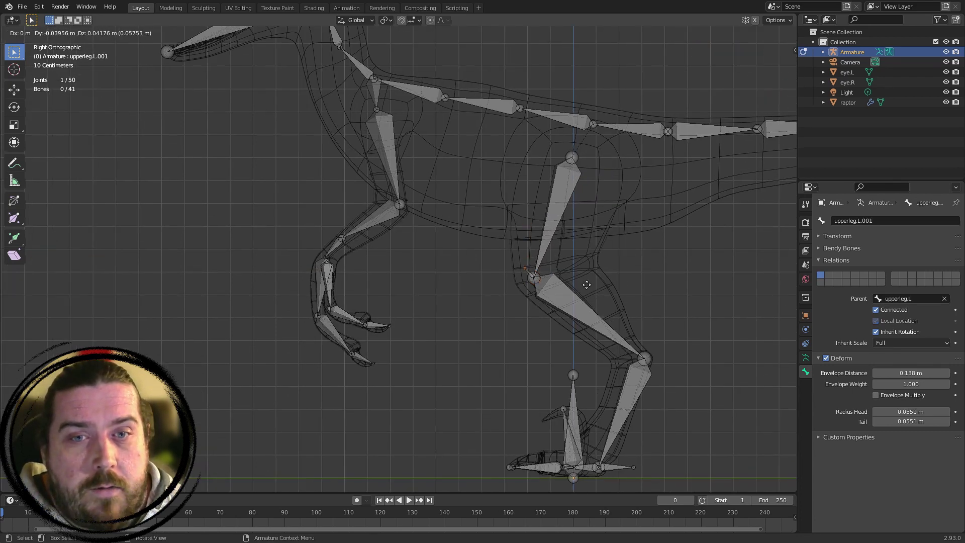
{"action": "key", "text": "y"}
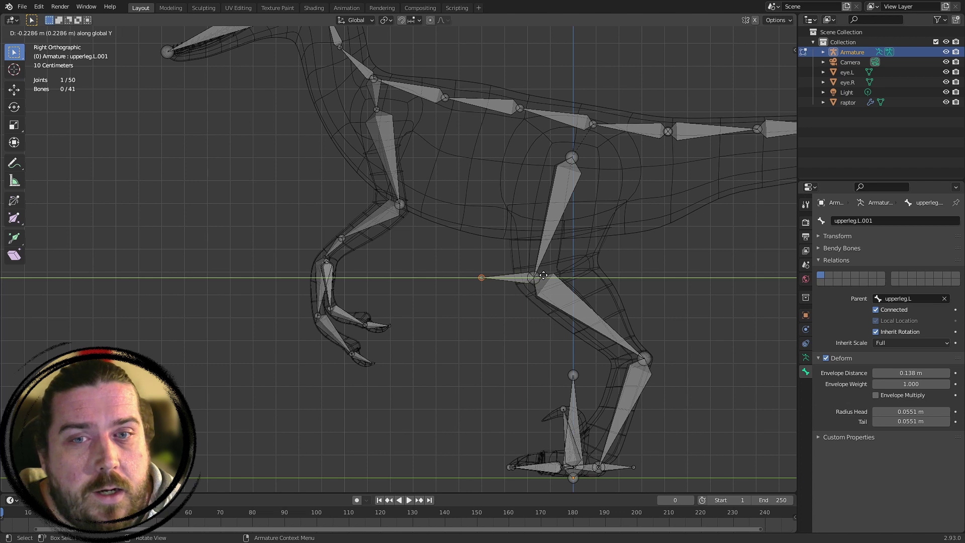
{"action": "left_click", "coordinate": [544, 275]}
Turn off Deform for the new knee bone and disconnect it from its parent upperleg.L
{"action": "left_click", "coordinate": [522, 279]}
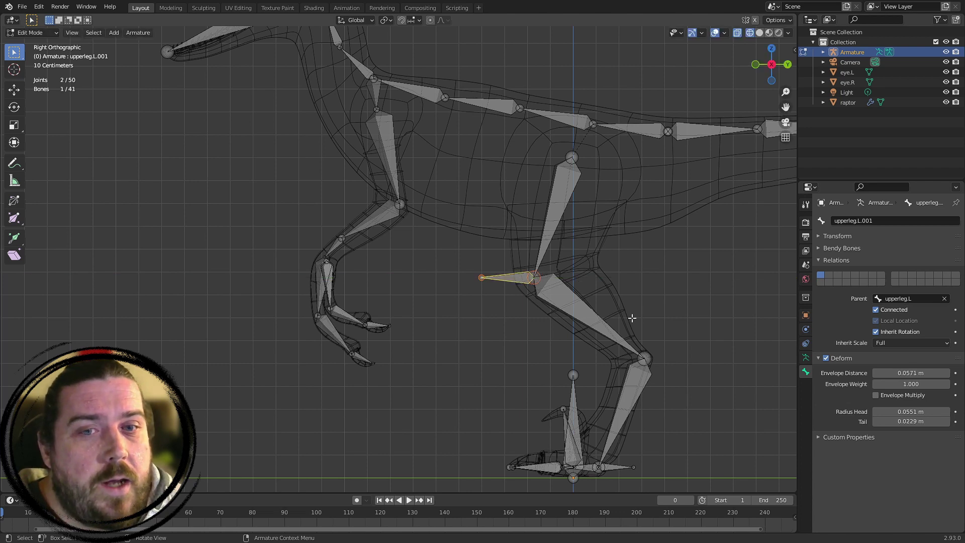
{"action": "left_click", "coordinate": [827, 359]}
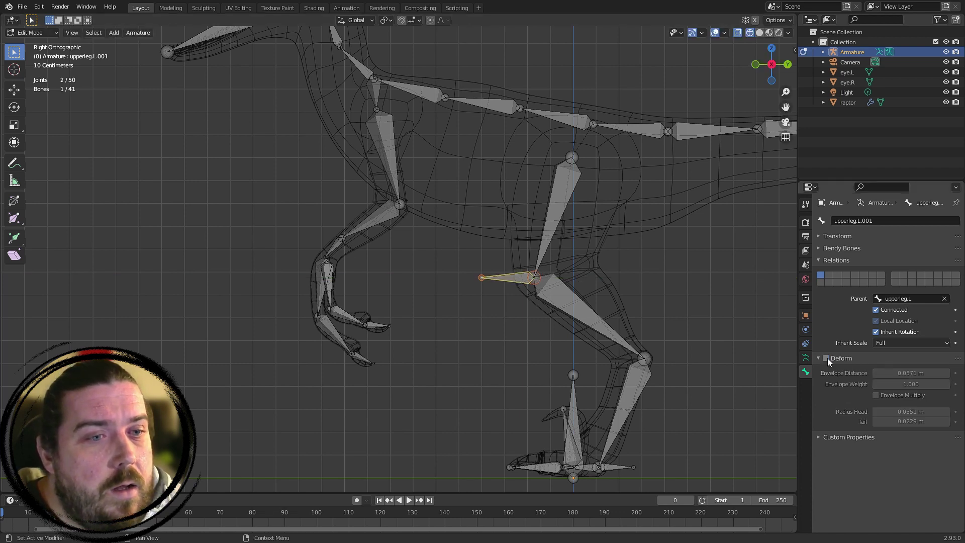
{"action": "left_click", "coordinate": [876, 310]}
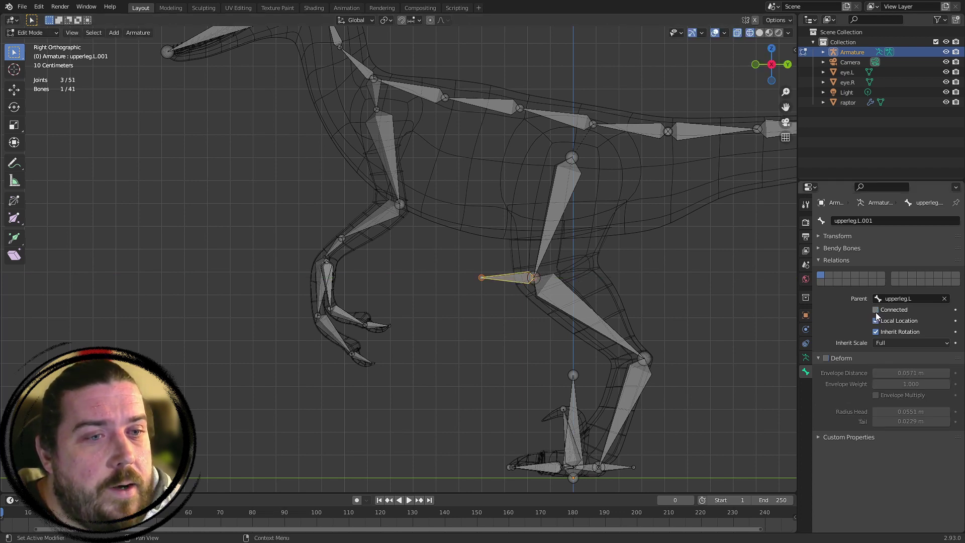
Rename the knee bone as kneeik.L
{"action": "left_click", "coordinate": [911, 223]}
{"action": "key", "text": "BackSpace"}
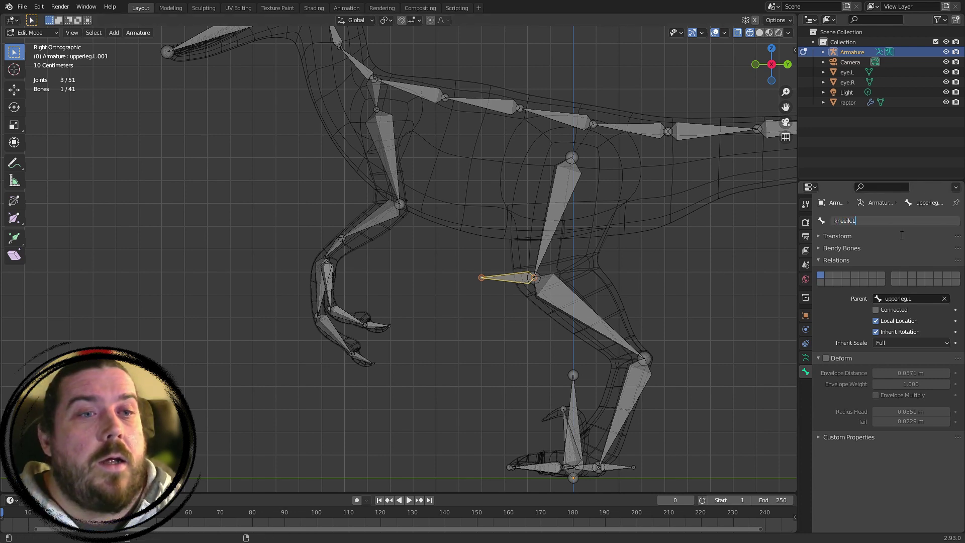
{"action": "key", "text": "Return"}
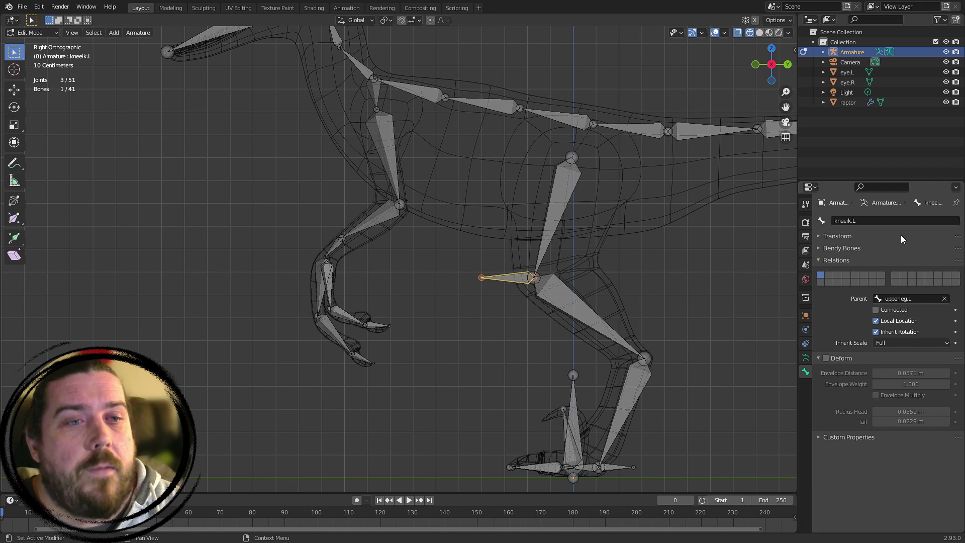
Clear the parent of the kneeik.L bone and of the footik.L bone
{"action": "left_click", "coordinate": [944, 299]}
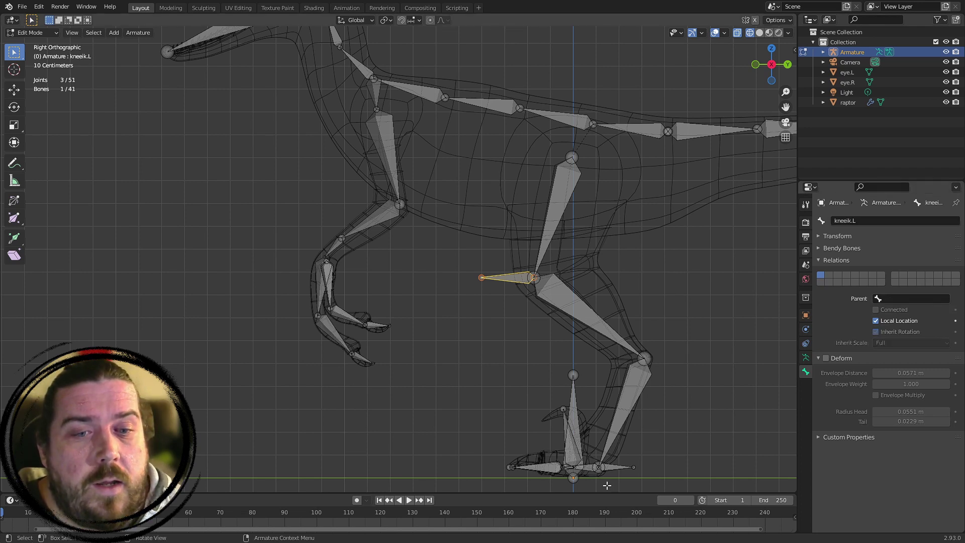
{"action": "left_click", "coordinate": [623, 470]}
{"action": "left_click", "coordinate": [945, 299]}
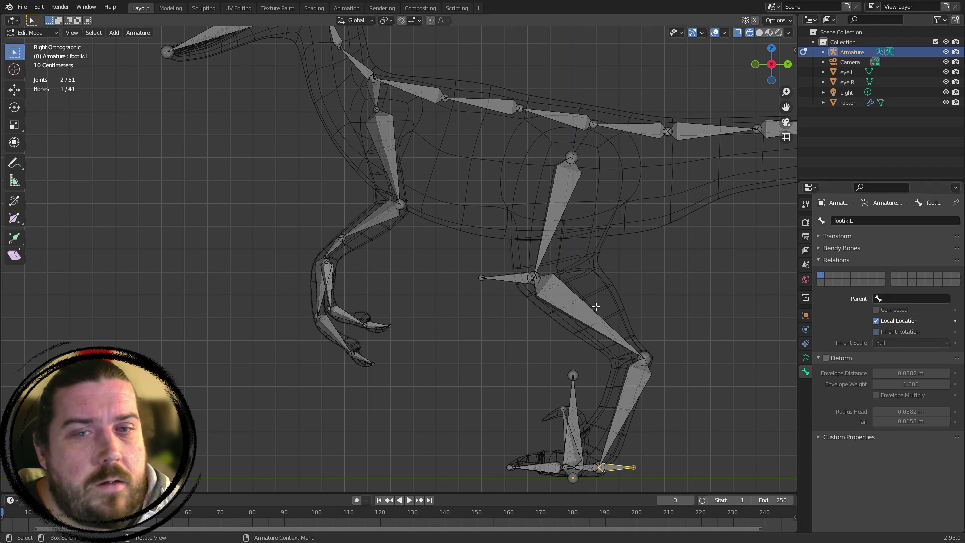
Move the kneeik.L bone forward along the Y axis so it sits well in front of the knee
{"action": "left_click", "coordinate": [501, 293]}
{"action": "key", "text": "g"}
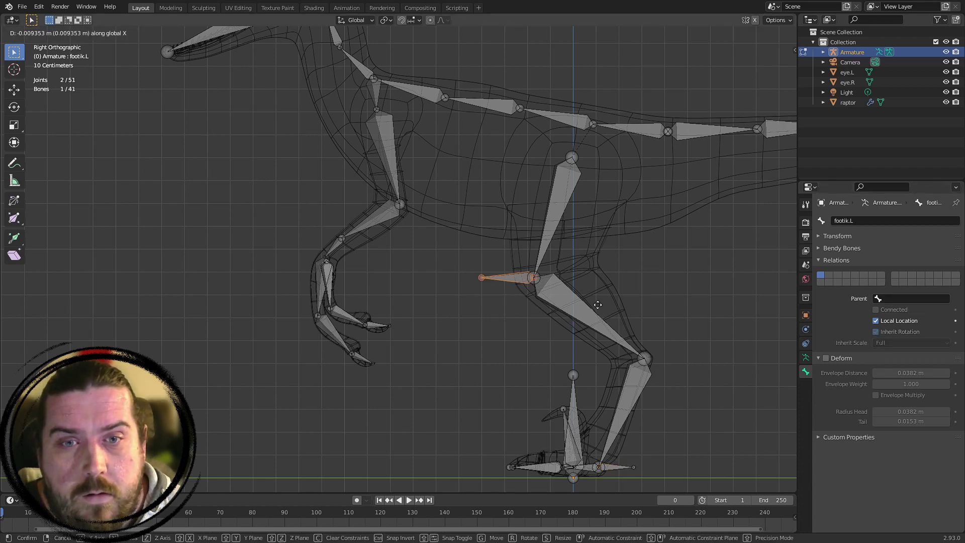
{"action": "key", "text": "y"}
{"action": "left_click", "coordinate": [549, 280]}
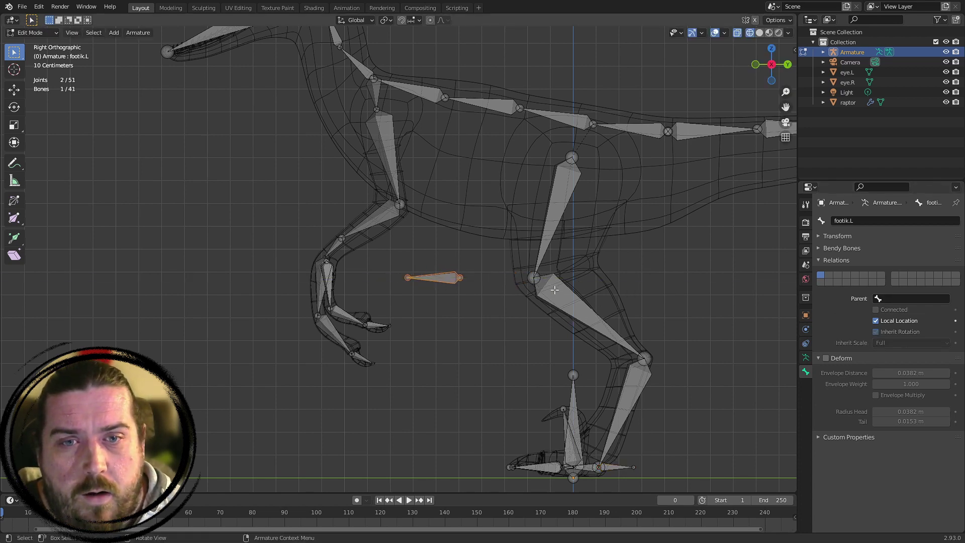
Switch the armature to Pose Mode and add an Inverse Kinematics constraint to the shin.L bone
{"action": "left_click", "coordinate": [616, 467]}
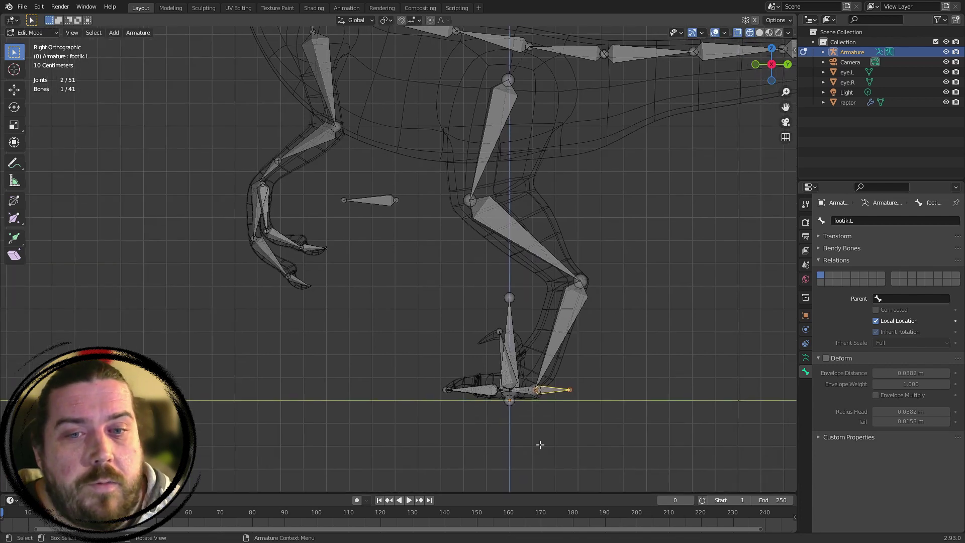
{"action": "left_click", "coordinate": [543, 364]}
{"action": "scroll", "coordinate": [543, 364], "scroll_direction": "down", "scroll_amount": 1}
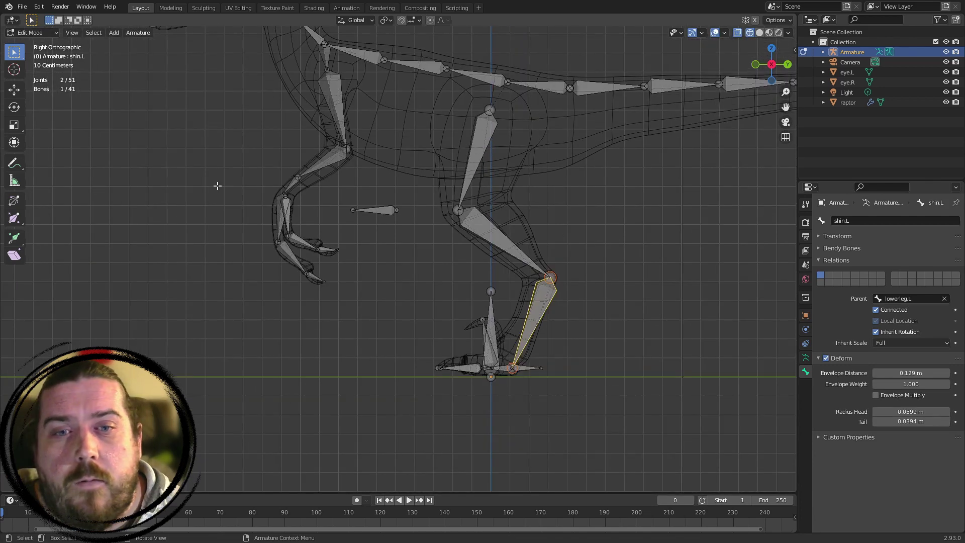
{"action": "left_click", "coordinate": [214, 186]}
{"action": "left_click", "coordinate": [28, 33]}
{"action": "left_click", "coordinate": [55, 69]}
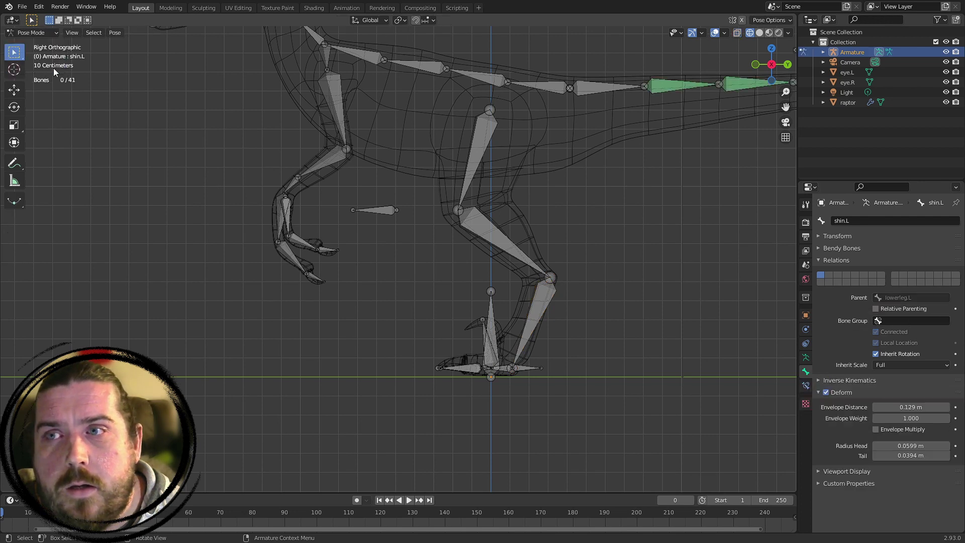
{"action": "left_click", "coordinate": [532, 302]}
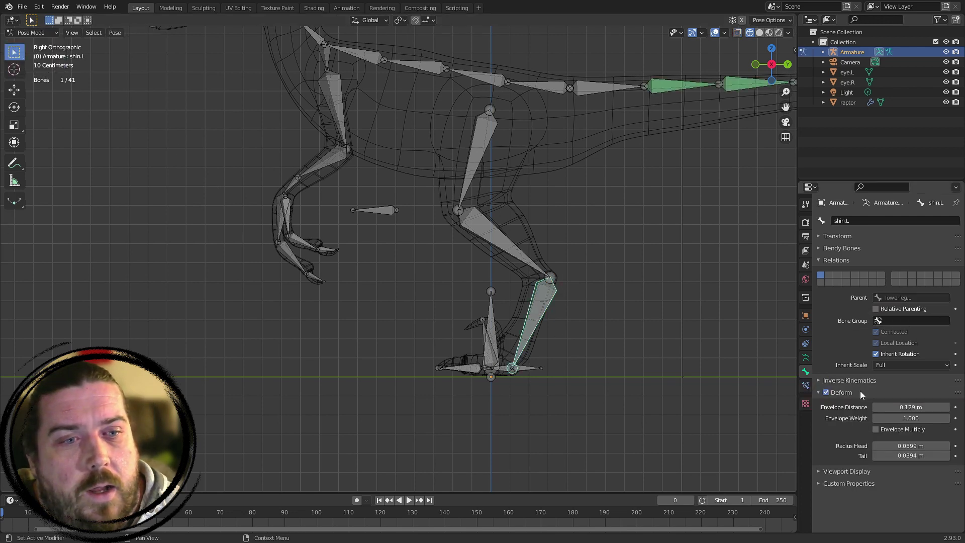
{"action": "left_click", "coordinate": [806, 385]}
{"action": "left_click", "coordinate": [918, 221]}
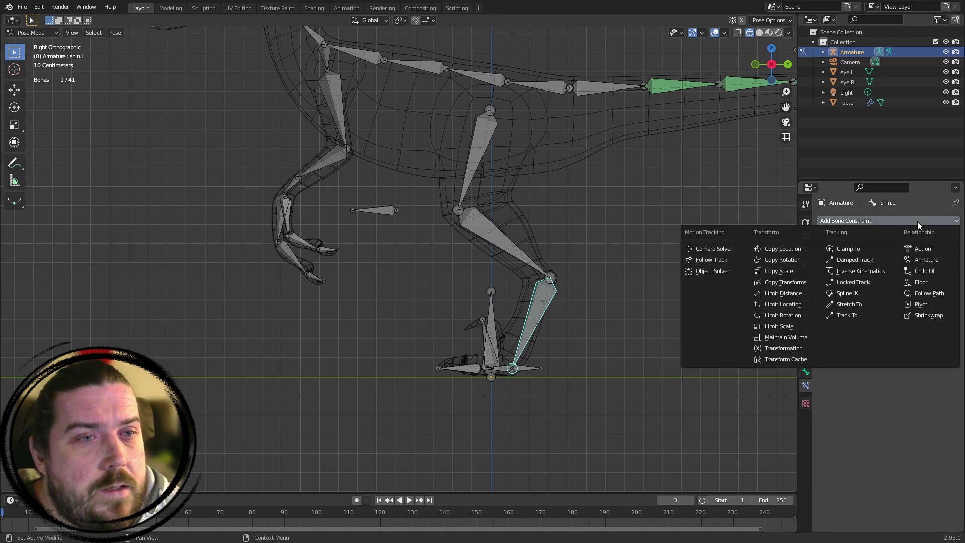
{"action": "left_click", "coordinate": [885, 268]}
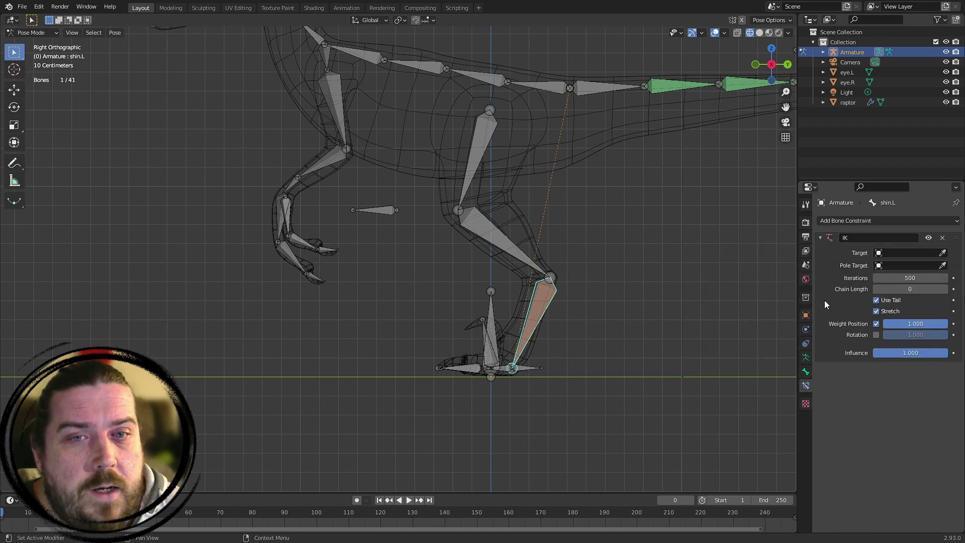
Set the IK constraint's target to Armature with footik.L as the target bone
{"action": "left_click", "coordinate": [911, 252]}
{"action": "left_click", "coordinate": [900, 269]}
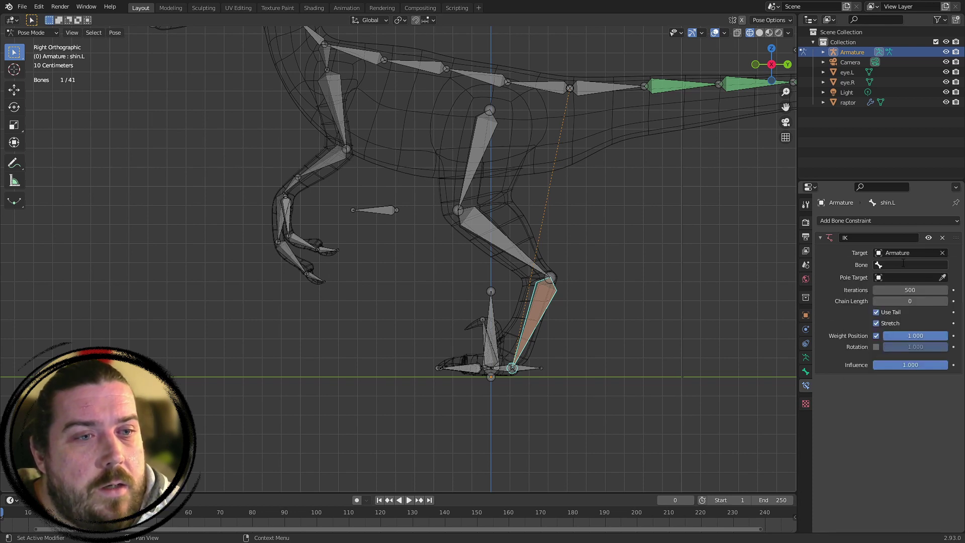
{"action": "left_click", "coordinate": [903, 264]}
{"action": "type", "text": "fo"}
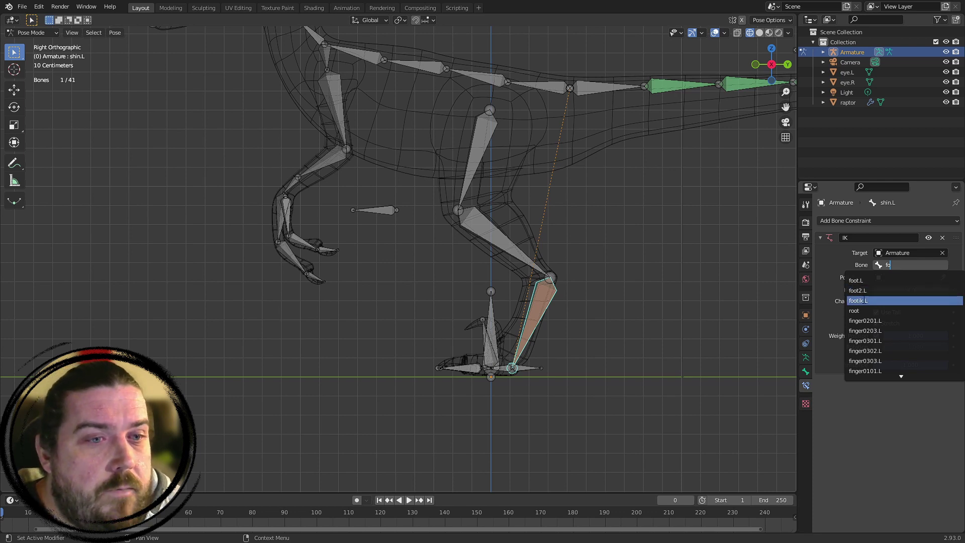
{"action": "left_click", "coordinate": [872, 300]}
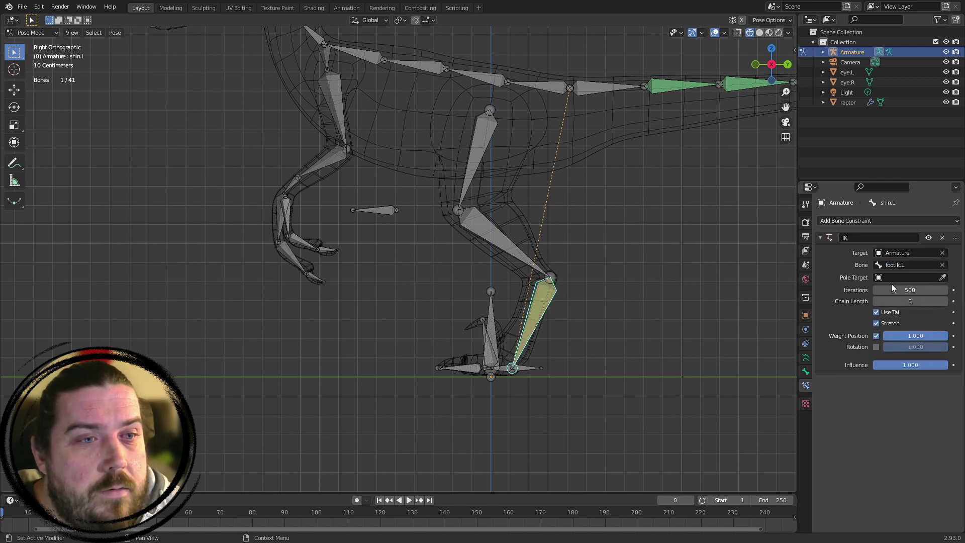
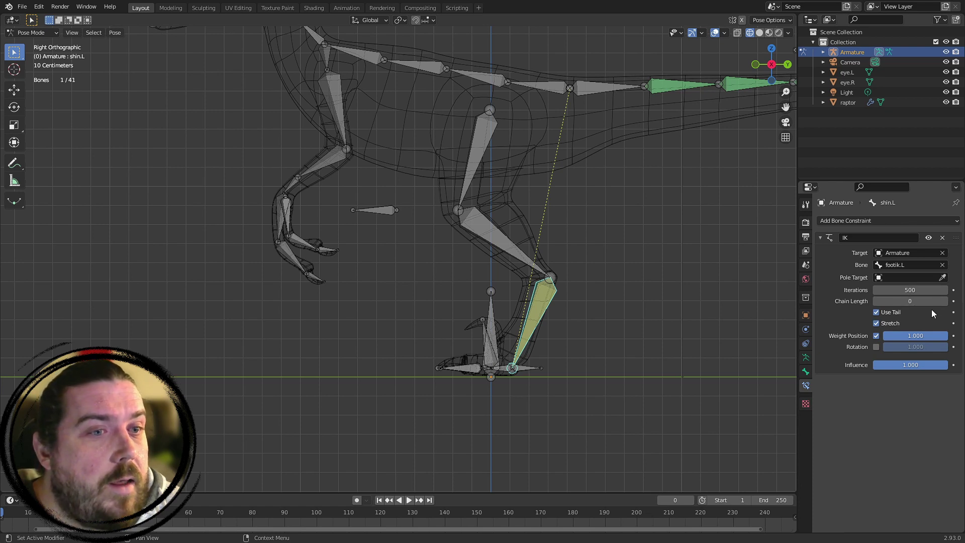
Test the IK by moving the footik.L bone around, cancelling each move
{"action": "left_click", "coordinate": [527, 369]}
{"action": "key", "text": "g"}
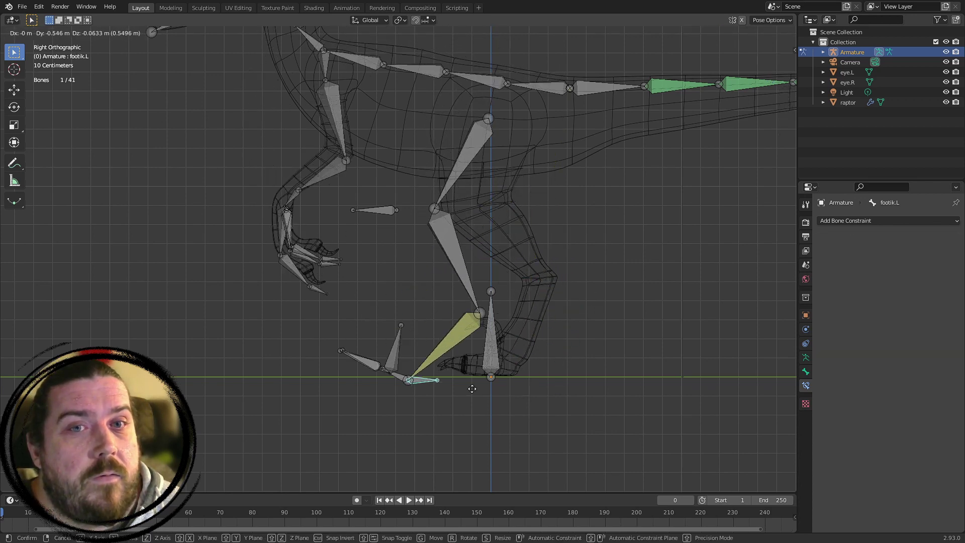
{"action": "right_click", "coordinate": [581, 265]}
{"action": "middle_click_drag", "start_coordinate": [663, 267], "coordinate": [684, 342], "text": "shift"}
{"action": "key", "text": "g"}
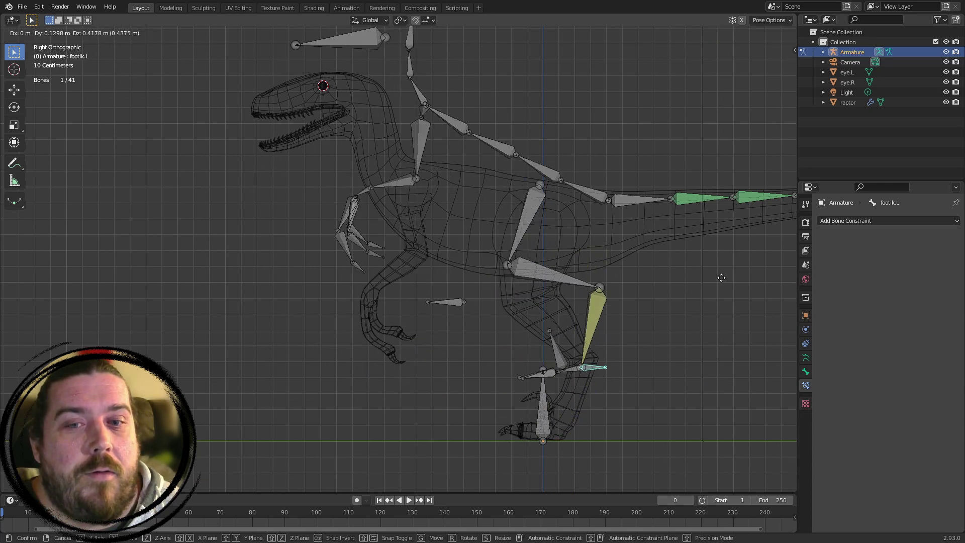
{"action": "right_click", "coordinate": [687, 250]}
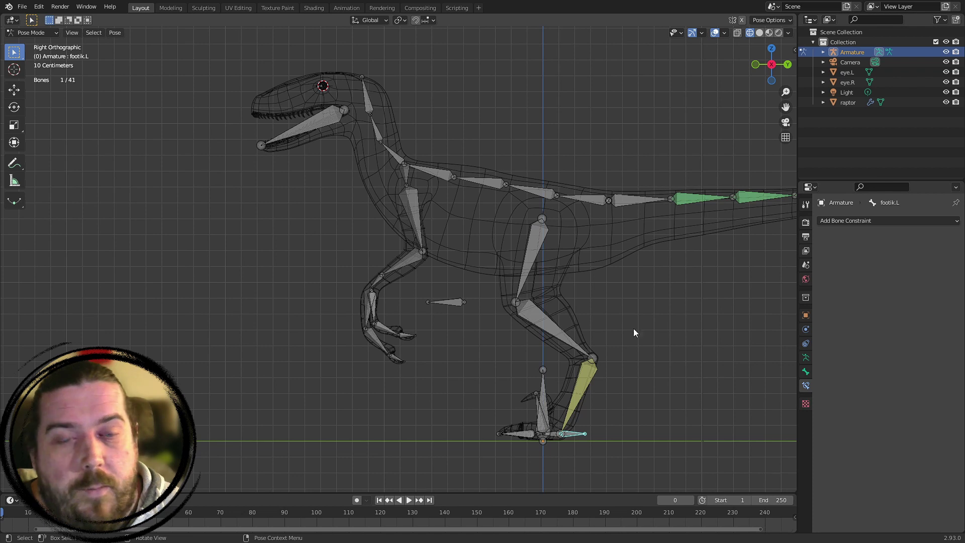
Set the chain length of shin.L's IK constraint to 2
{"action": "left_click", "coordinate": [583, 392], "text": "shift"}
{"action": "key", "text": "shift+i"}
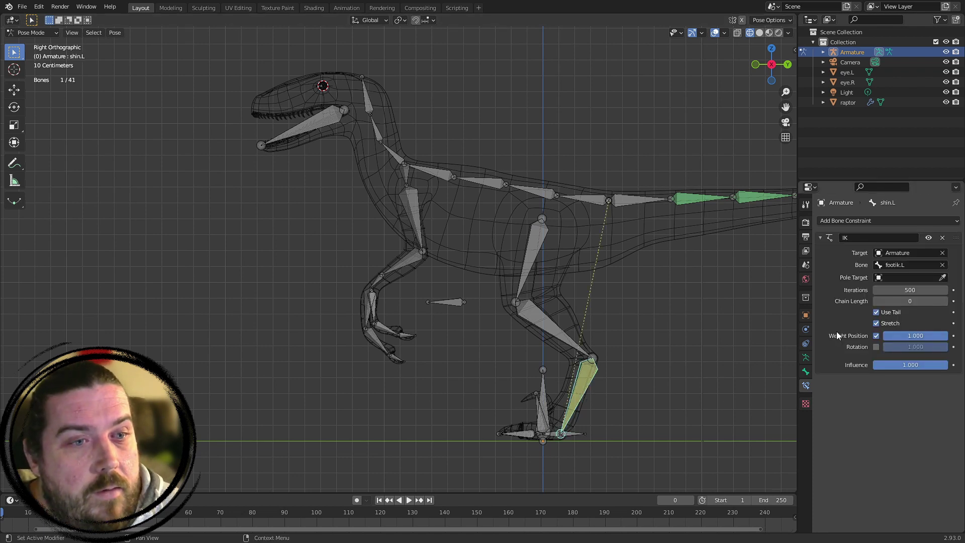
{"action": "left_click", "coordinate": [923, 303]}
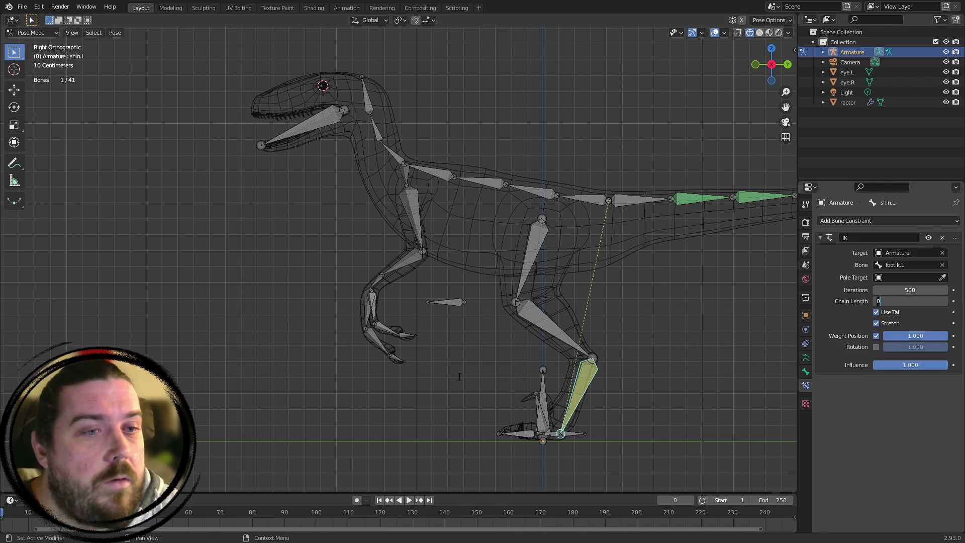
{"action": "key", "text": "Return"}
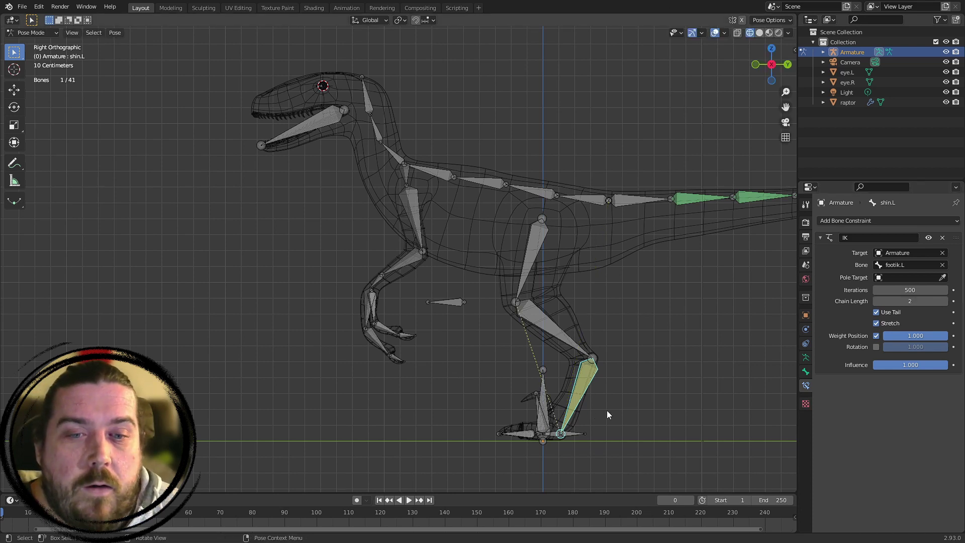
Test the two-bone IK chain by moving footik.L, cancelling each move
{"action": "left_click", "coordinate": [572, 435]}
{"action": "key", "text": "g"}
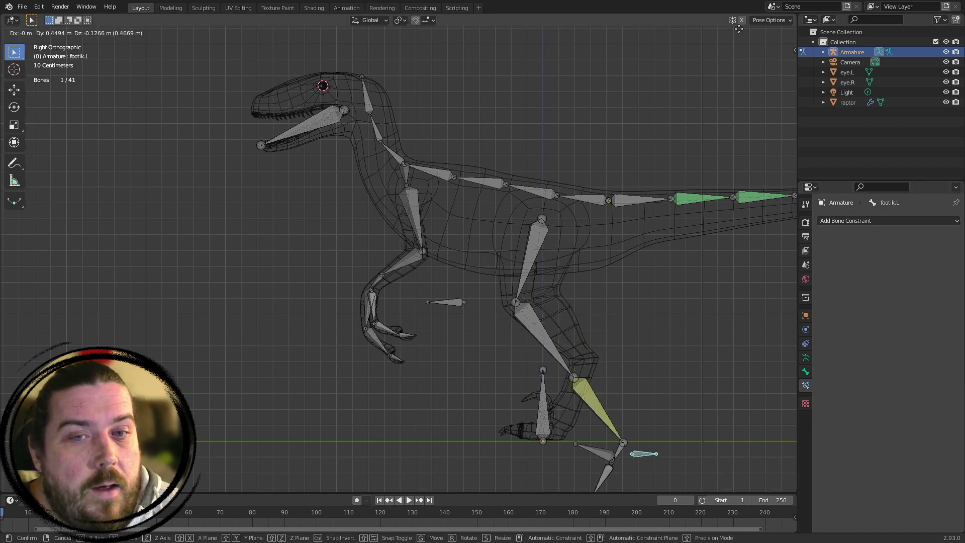
{"action": "right_click", "coordinate": [641, 395]}
{"action": "key", "text": "g"}
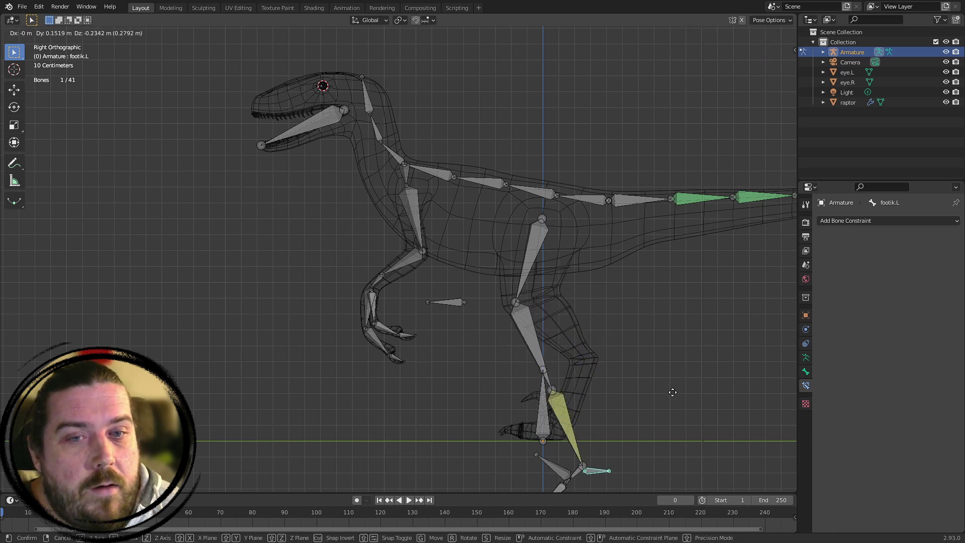
{"action": "right_click", "coordinate": [646, 359]}
Set the chain length of shin.L's IK constraint to 3 and test it with cancelled moves of footik.L
{"action": "left_click", "coordinate": [595, 389]}
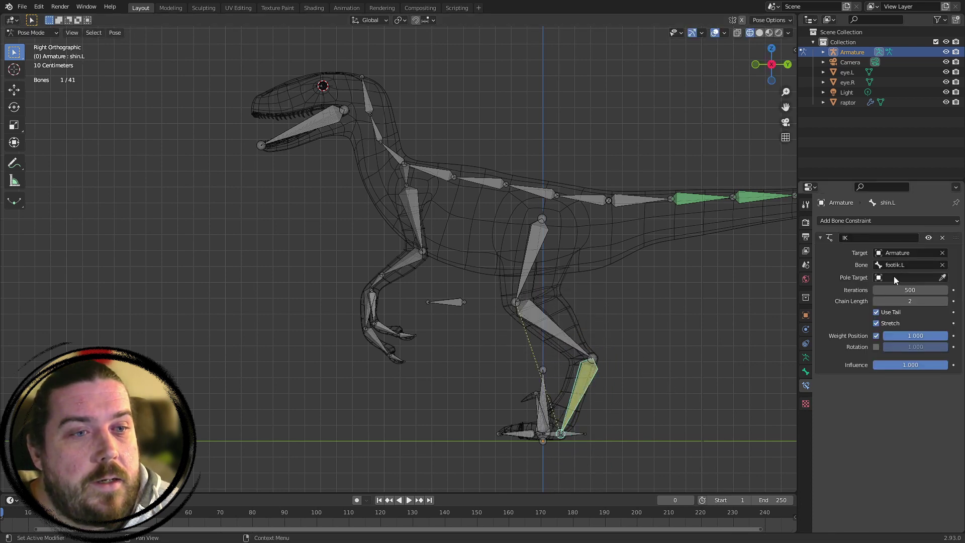
{"action": "left_click", "coordinate": [944, 301]}
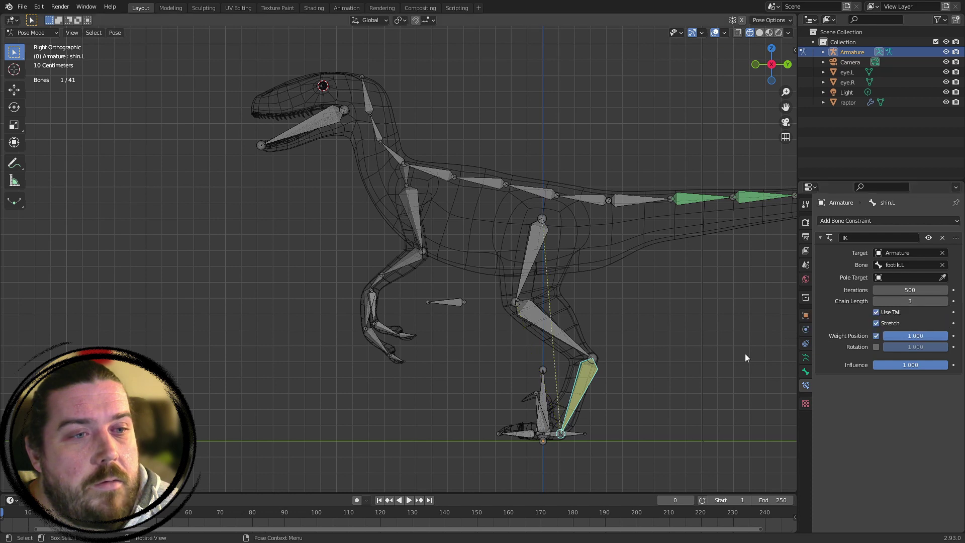
{"action": "left_click", "coordinate": [573, 435]}
{"action": "key", "text": "g"}
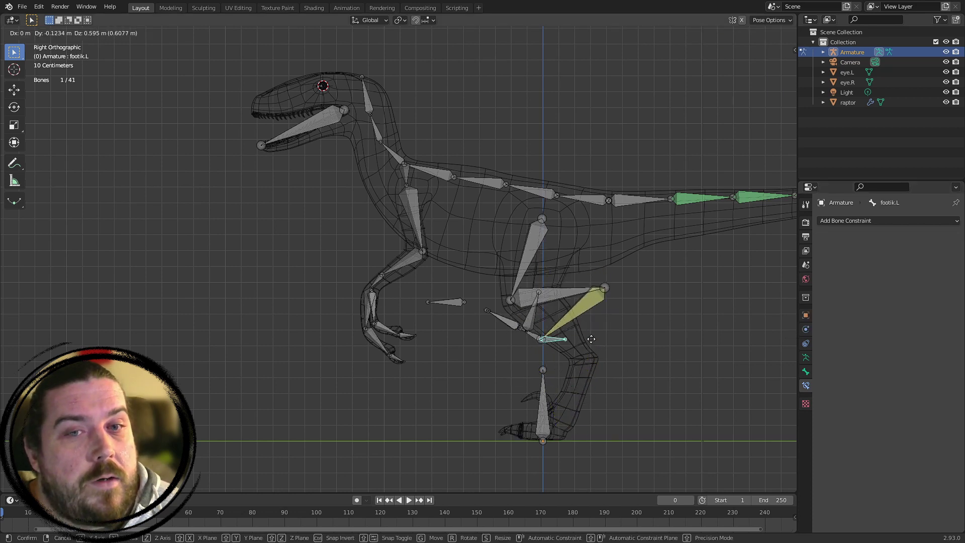
{"action": "key", "text": "Escape"}
{"action": "key", "text": "g"}
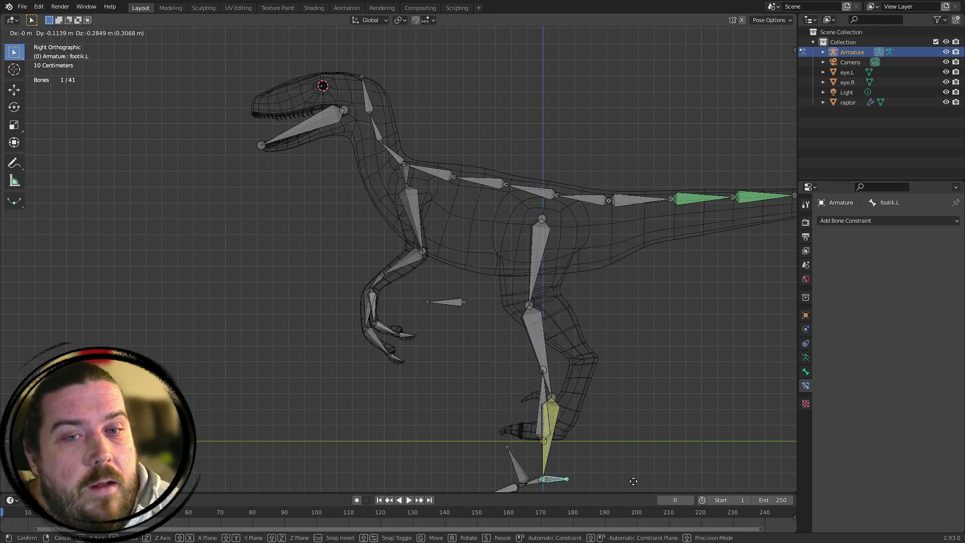
{"action": "key", "text": "Escape"}
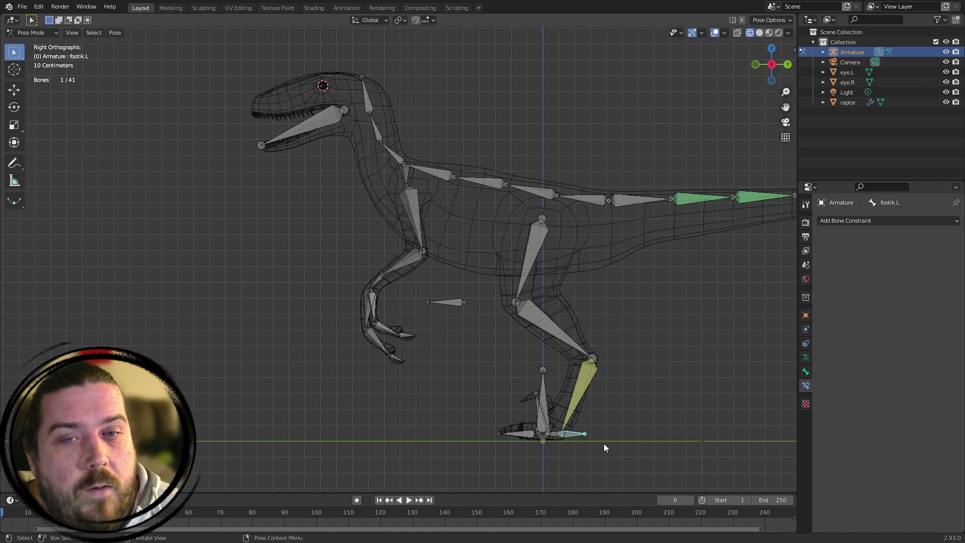
Set the pole target of shin.L's IK constraint to Armature with kneeik.L as the pole bone
{"action": "left_click", "coordinate": [591, 383]}
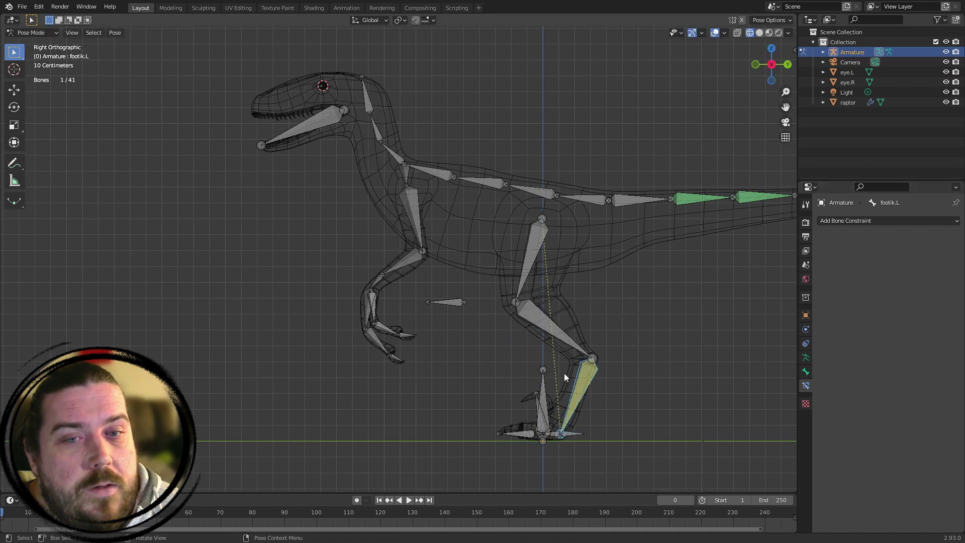
{"action": "left_click", "coordinate": [587, 376]}
{"action": "left_click", "coordinate": [913, 279]}
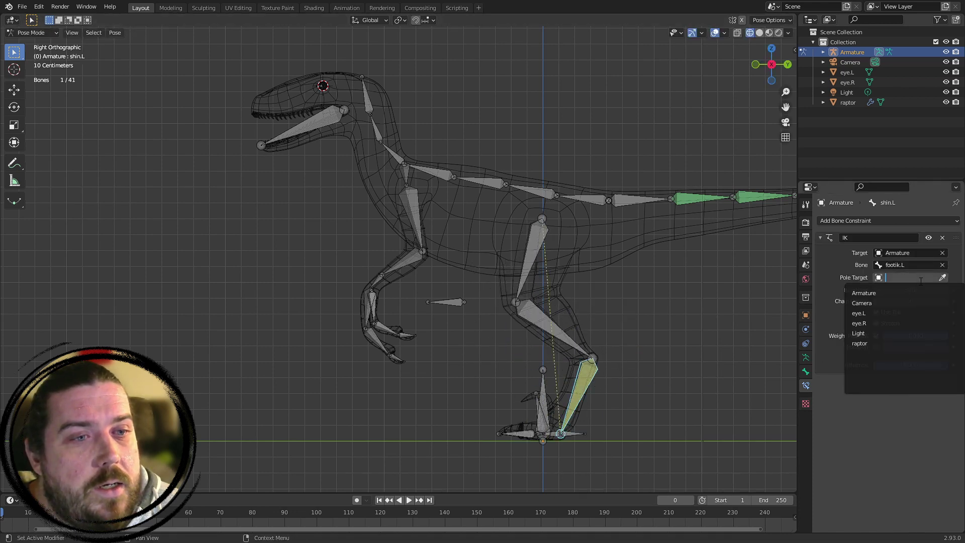
{"action": "left_click", "coordinate": [900, 291]}
{"action": "left_click", "coordinate": [931, 292]}
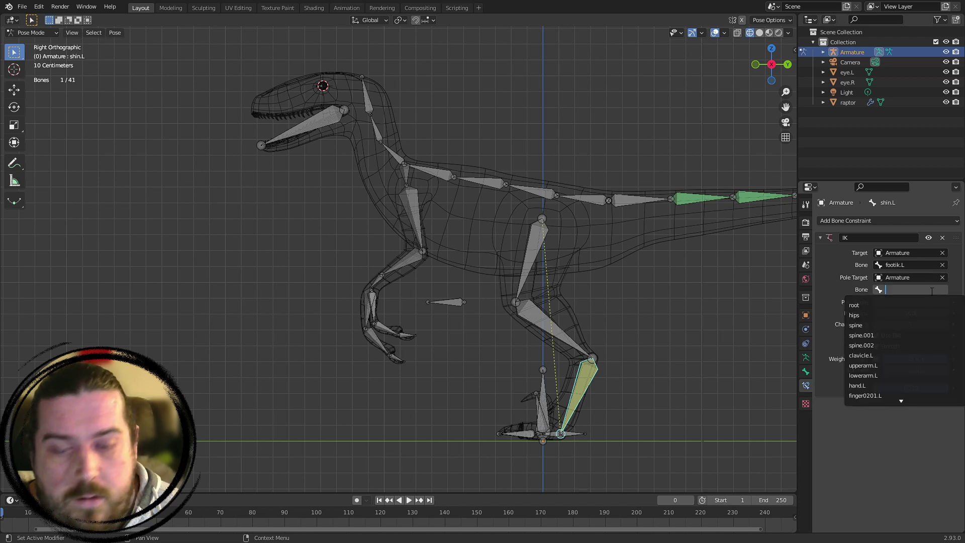
{"action": "type", "text": "knee"}
{"action": "left_click", "coordinate": [915, 304]}
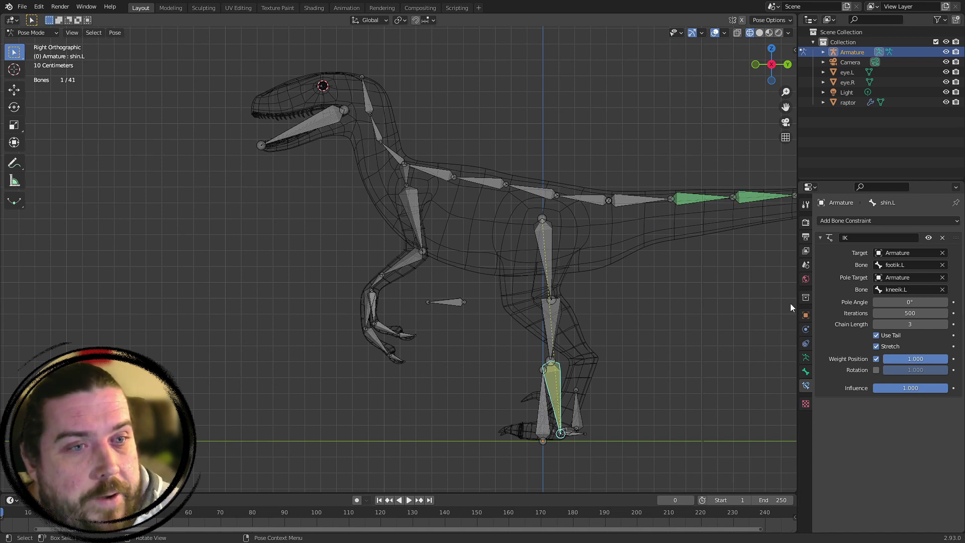
Set the IK constraint's pole angle to -97.5° and examine the left leg's alignment in the top view
{"action": "middle_click_drag", "start_coordinate": [790, 304], "coordinate": [586, 226]}
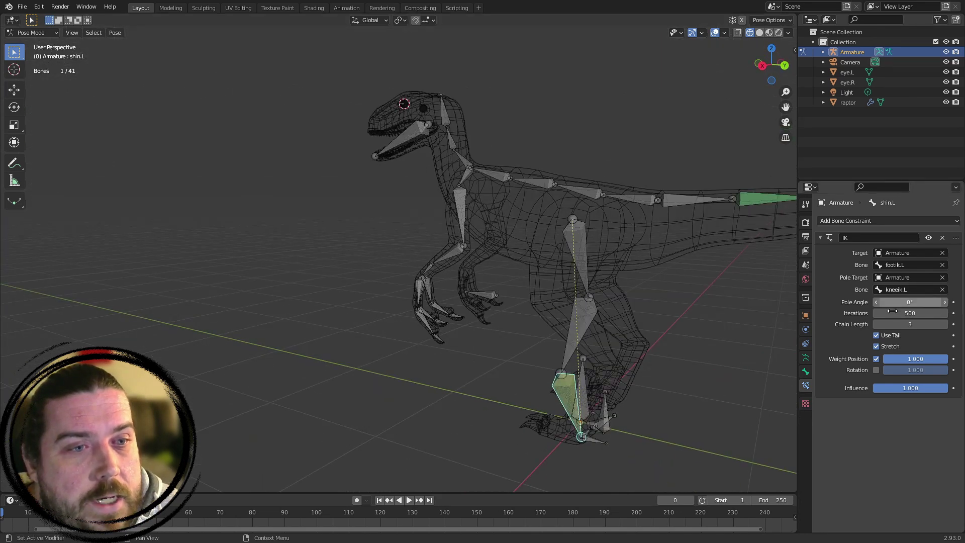
{"action": "middle_click_drag", "start_coordinate": [754, 317], "coordinate": [693, 322]}
{"action": "left_click_drag", "start_coordinate": [922, 303], "coordinate": [877, 304]}
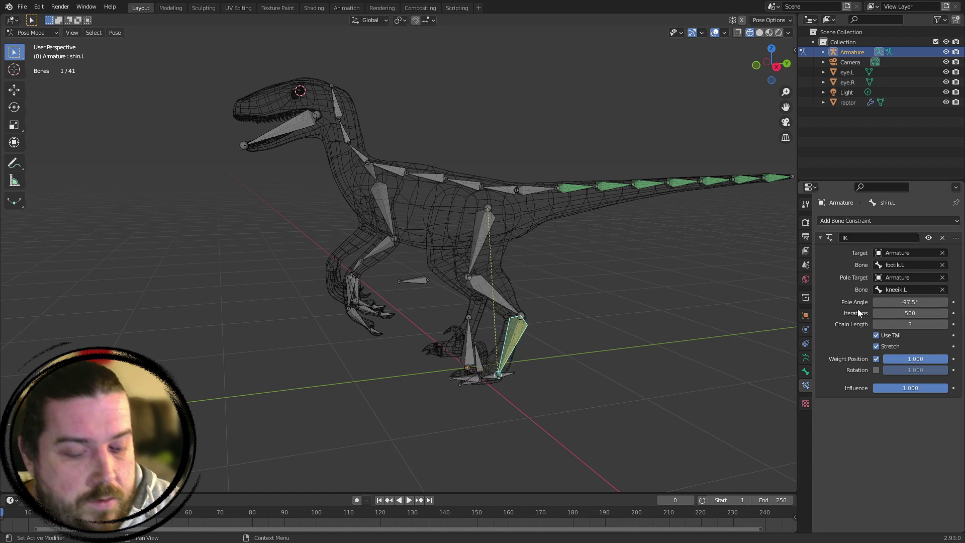
{"action": "key", "text": "KP_7"}
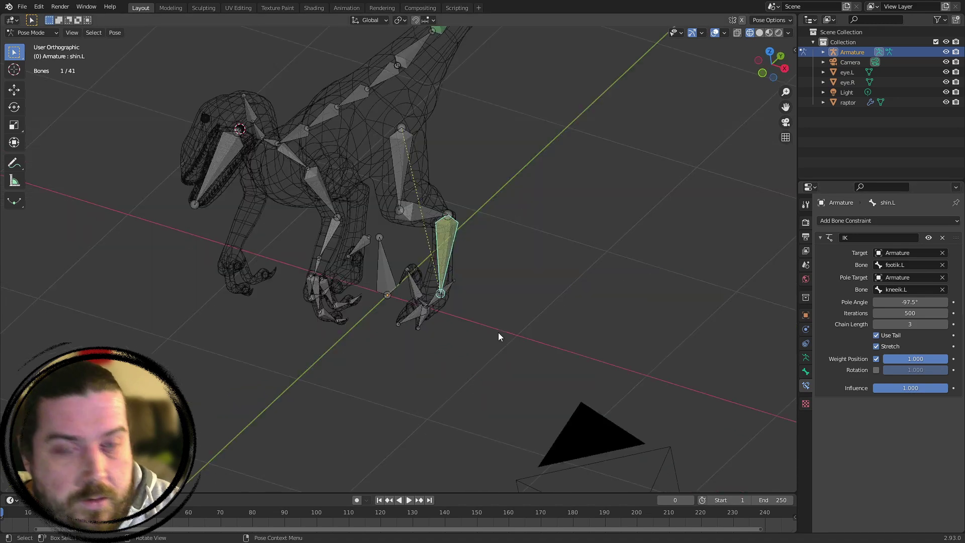
{"action": "scroll", "coordinate": [499, 333], "scroll_direction": "up", "scroll_amount": 4}
{"action": "middle_click_drag", "start_coordinate": [326, 141], "coordinate": [674, 7], "text": "shift"}
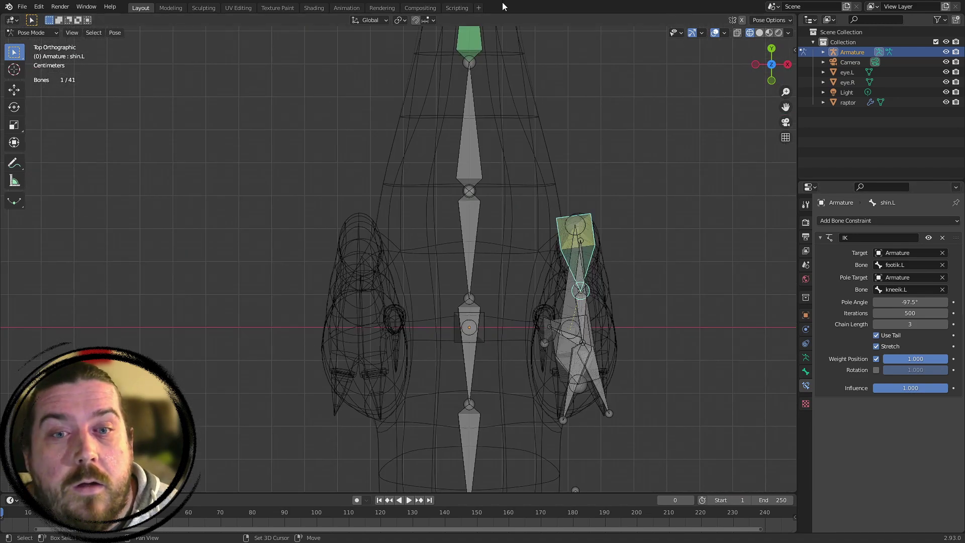
Set the pole angle of shin.L's IK constraint to -95.5° while checking the left leg in the top view
{"action": "middle_click_drag", "start_coordinate": [610, 349], "coordinate": [496, 192], "text": "shift"}
{"action": "scroll", "coordinate": [497, 192], "scroll_direction": "up", "scroll_amount": 7}
{"action": "middle_click_drag", "start_coordinate": [725, 229], "coordinate": [559, 210], "text": "shift"}
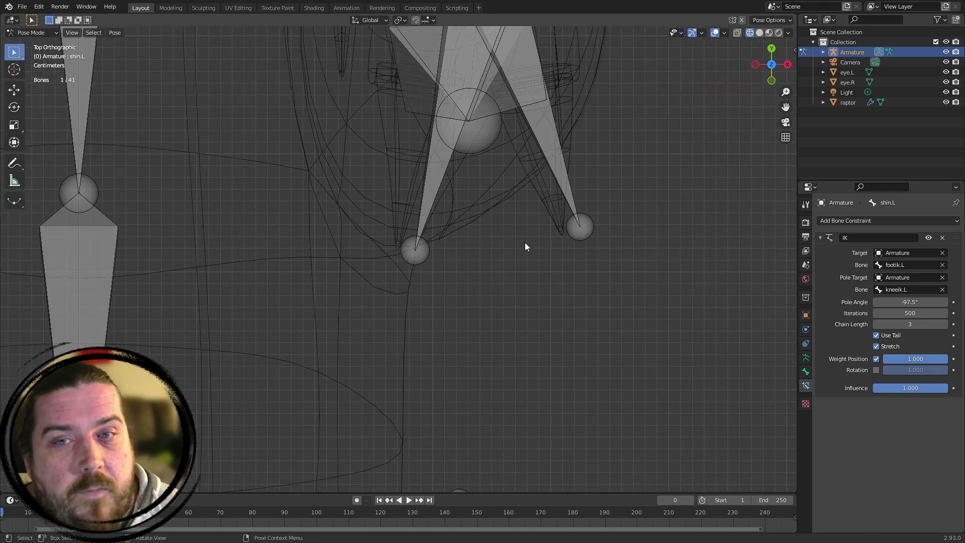
{"action": "middle_click_drag", "start_coordinate": [525, 246], "coordinate": [536, 312], "text": "shift"}
{"action": "mouse_move", "coordinate": [904, 302]}
{"action": "left_mouse_down"}
{"action": "mouse_move", "coordinate": [920, 301]}
{"action": "mouse_move", "coordinate": [908, 302]}
{"action": "left_mouse_up"}
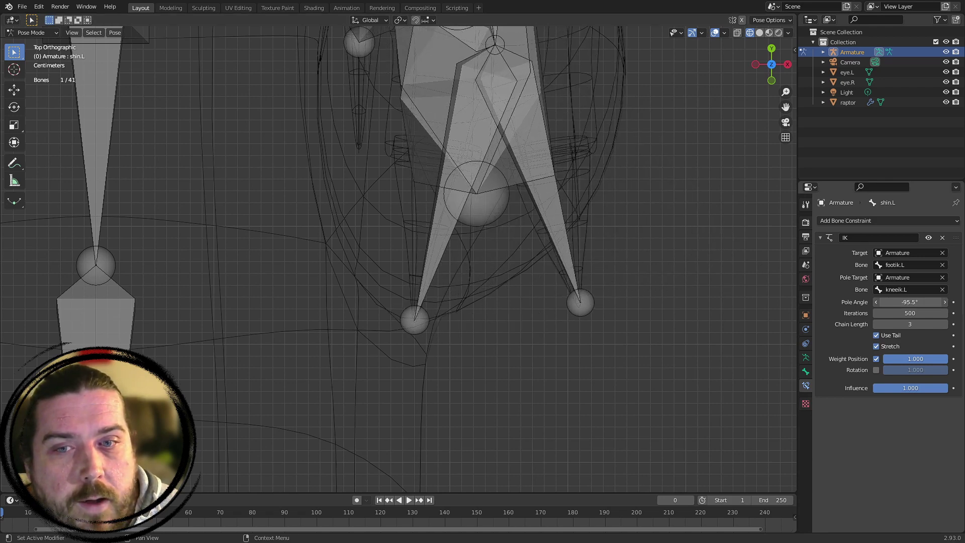
{"action": "scroll", "coordinate": [423, 257], "scroll_direction": "down", "scroll_amount": 2}
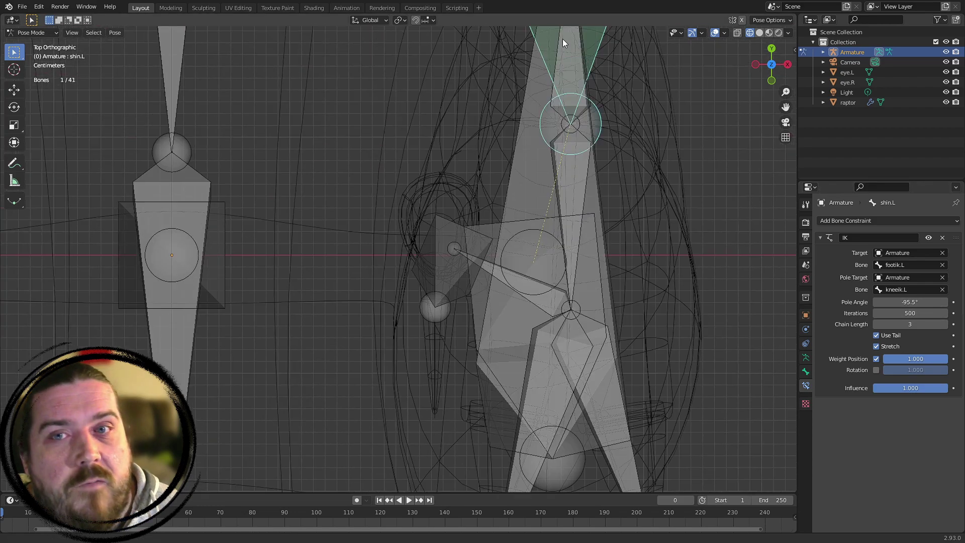
Test the left leg's IK in the right view by moving the hips bone and footik.L, cancelling each move
{"action": "scroll", "coordinate": [626, 193], "scroll_direction": "down", "scroll_amount": 4}
{"action": "middle_click_drag", "start_coordinate": [626, 193], "coordinate": [483, 280]}
{"action": "key", "text": "KP_3"}
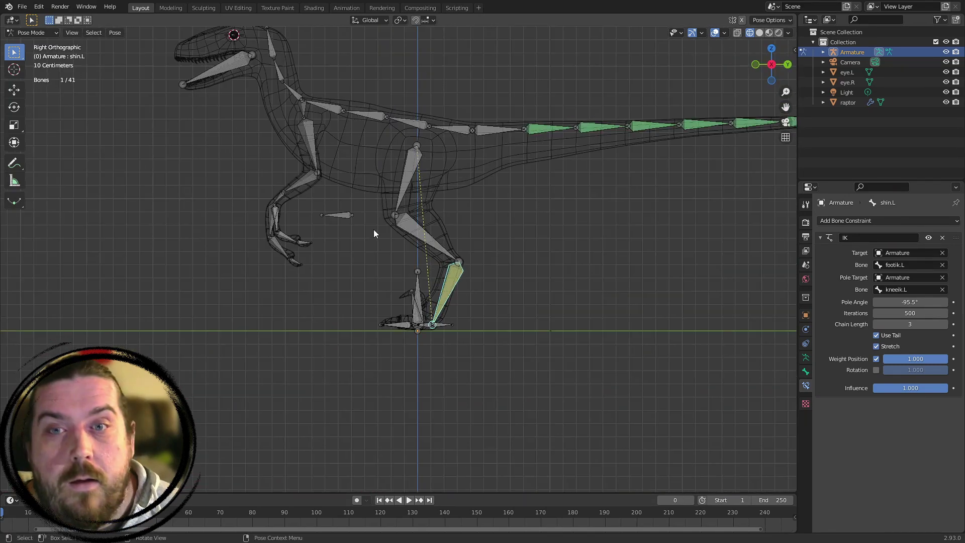
{"action": "left_click", "coordinate": [448, 321]}
{"action": "left_click", "coordinate": [425, 122]}
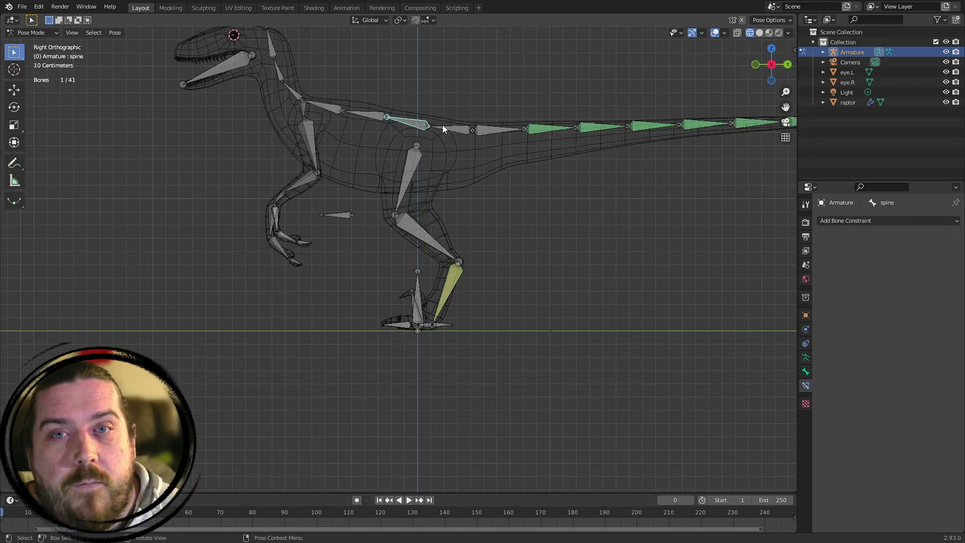
{"action": "key", "text": "g"}
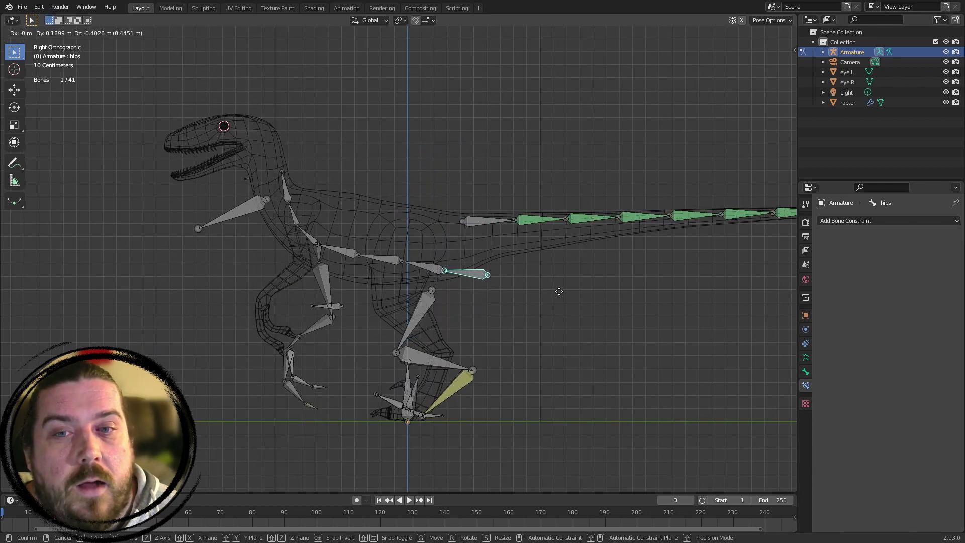
{"action": "right_click", "coordinate": [559, 292]}
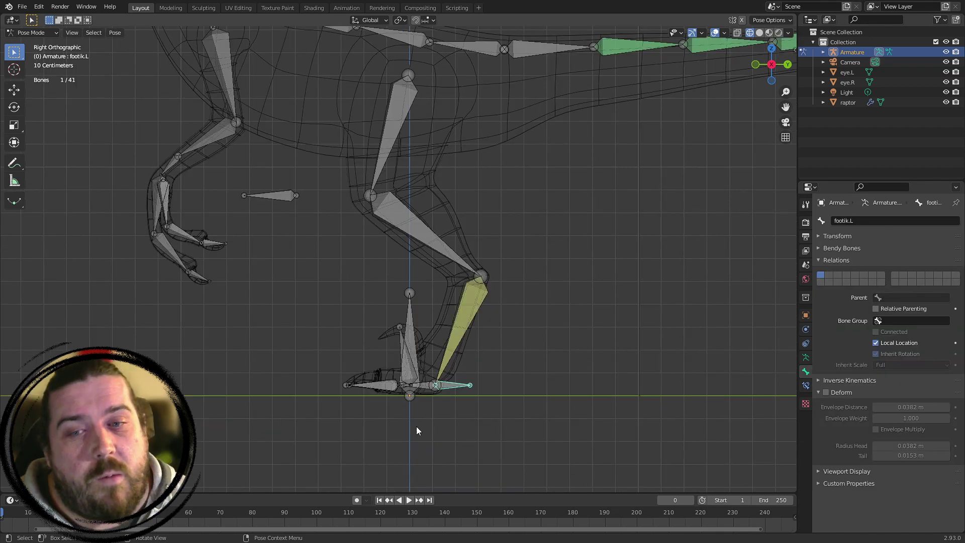
{"action": "key", "text": "g"}
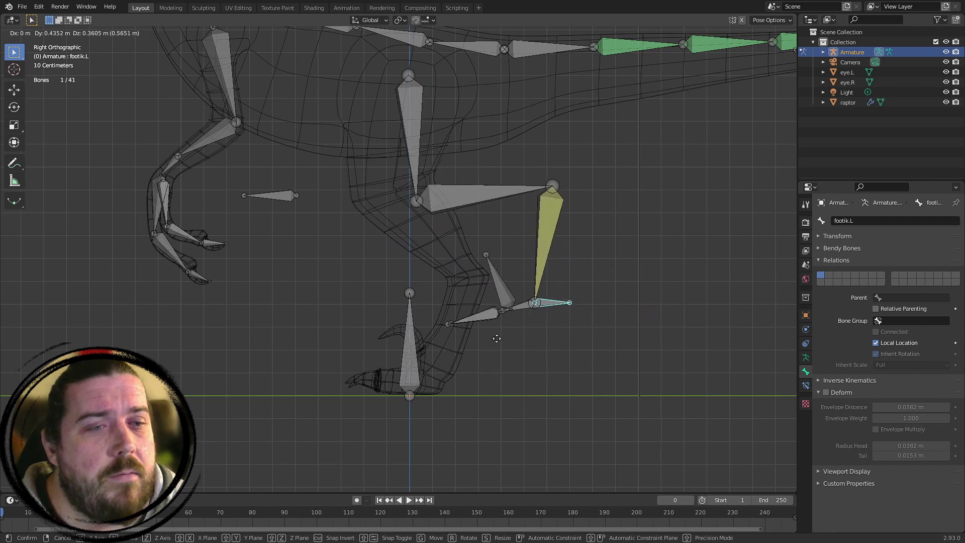
{"action": "key", "text": "Escape"}
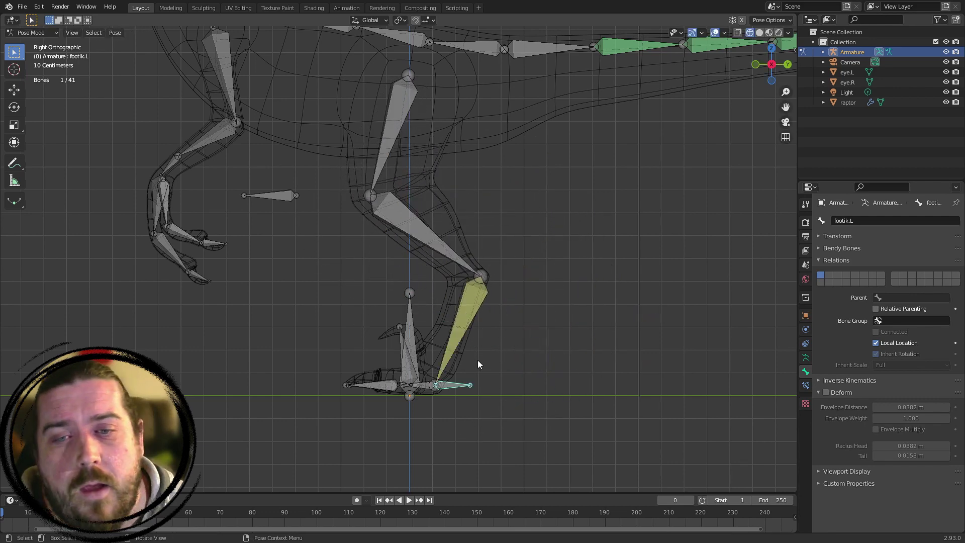
Parent foot.L to footik.L in Edit Mode with the Keep Offset option
{"action": "key", "text": "Tab"}
{"action": "scroll", "coordinate": [517, 399], "scroll_direction": "up", "scroll_amount": 3}
{"action": "middle_click_drag", "start_coordinate": [604, 382], "coordinate": [553, 401]}
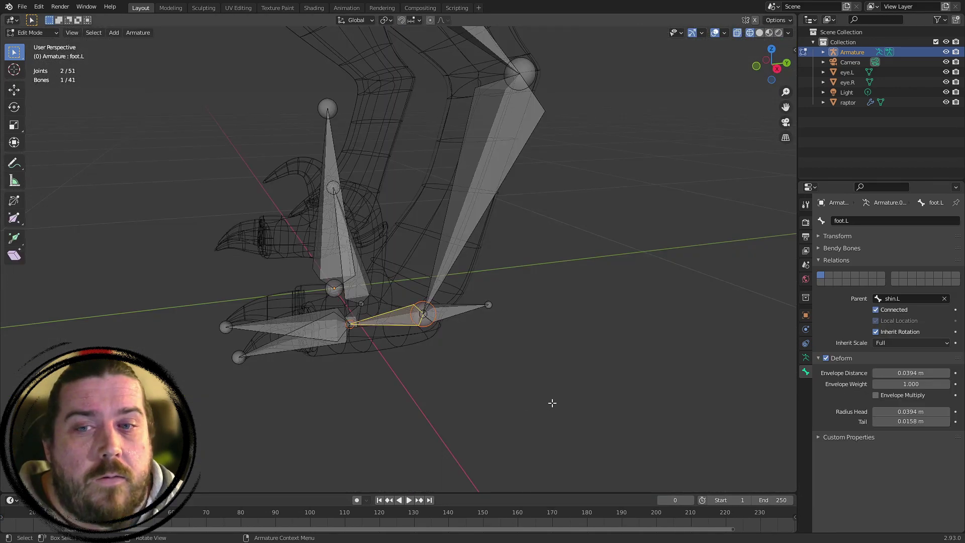
{"action": "scroll", "coordinate": [496, 400], "scroll_direction": "up", "scroll_amount": 2}
{"action": "left_click", "coordinate": [374, 343]}
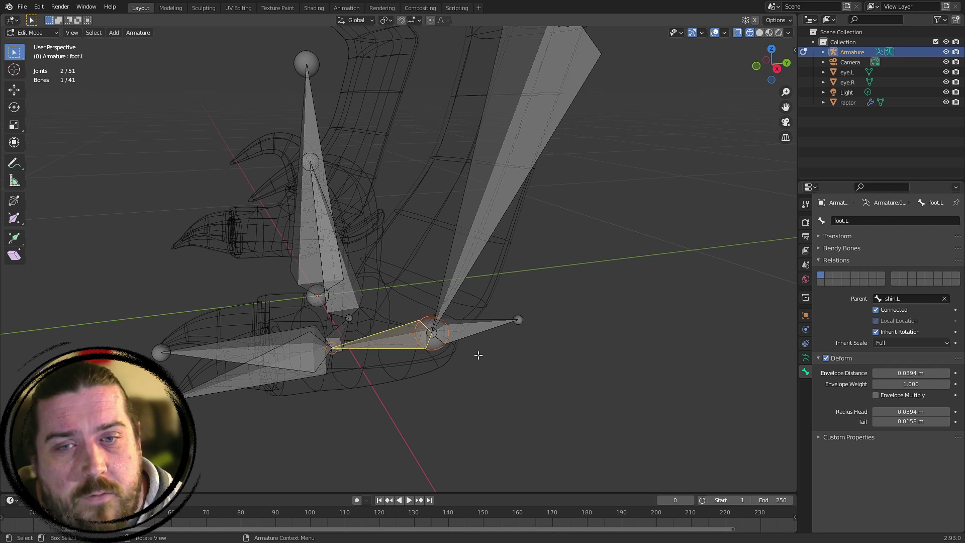
{"action": "left_click", "coordinate": [500, 334], "text": "shift"}
{"action": "key", "text": "ctrl+p"}
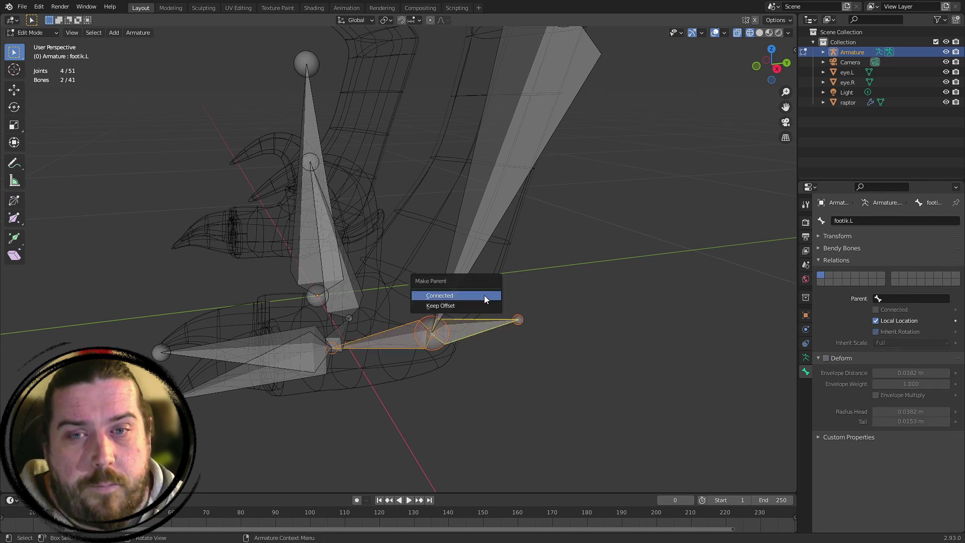
{"action": "left_click", "coordinate": [484, 302]}
Test the parented foot in Pose Mode by moving footik.L in the right view and trying rotations
{"action": "key", "text": "ctrl+Tab"}
{"action": "key", "text": "KP_3"}
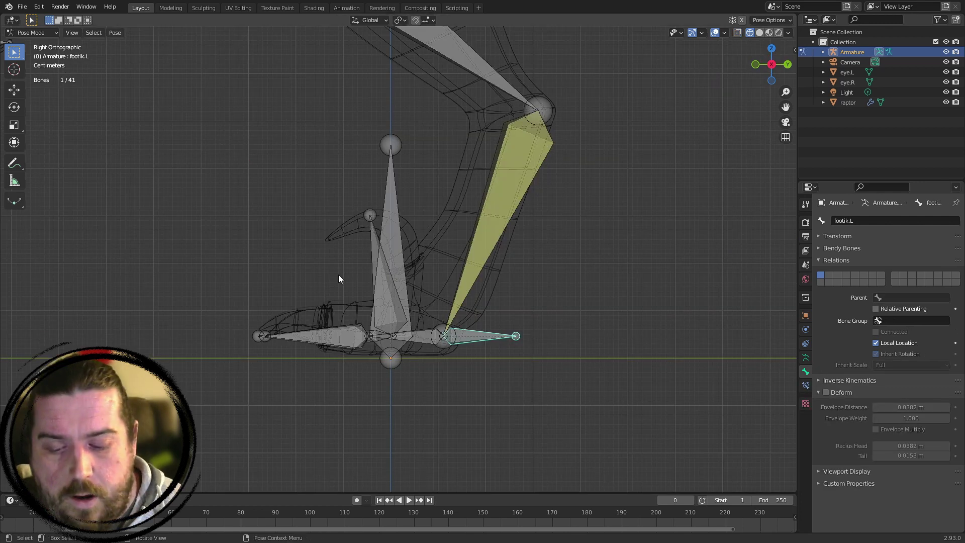
{"action": "key", "text": "g"}
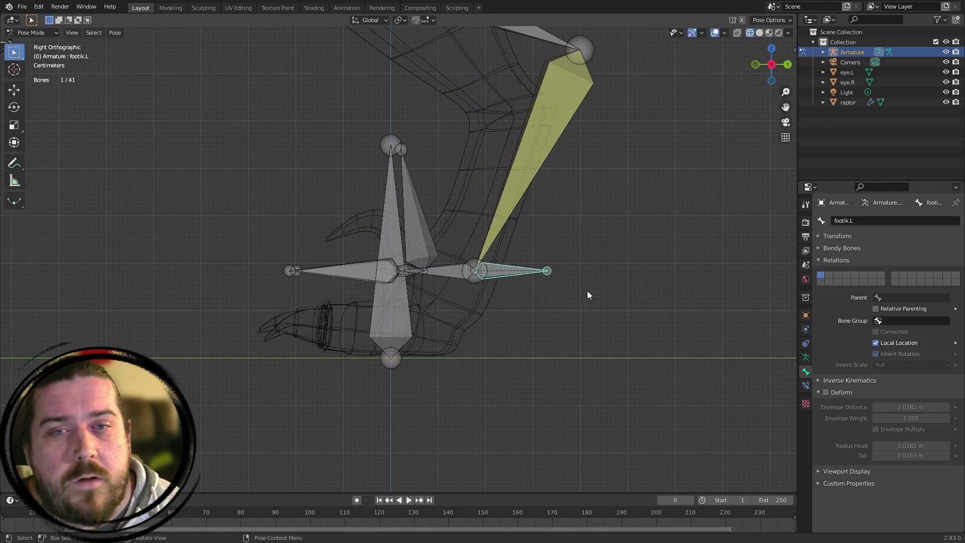
{"action": "key", "text": "r"}
{"action": "right_click", "coordinate": [590, 231]}
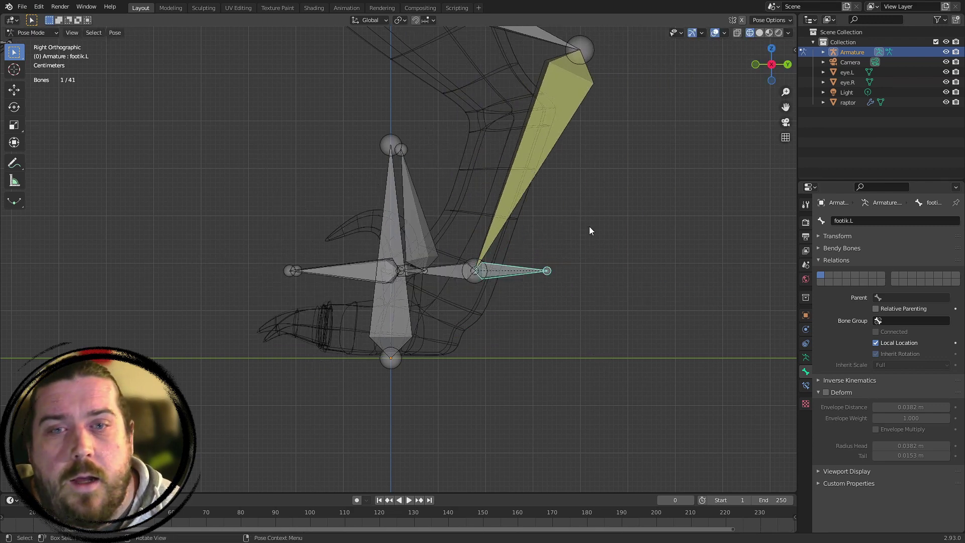
{"action": "key", "text": "r"}
{"action": "right_click", "coordinate": [616, 295]}
{"action": "middle_click_drag", "start_coordinate": [446, 282], "coordinate": [593, 319]}
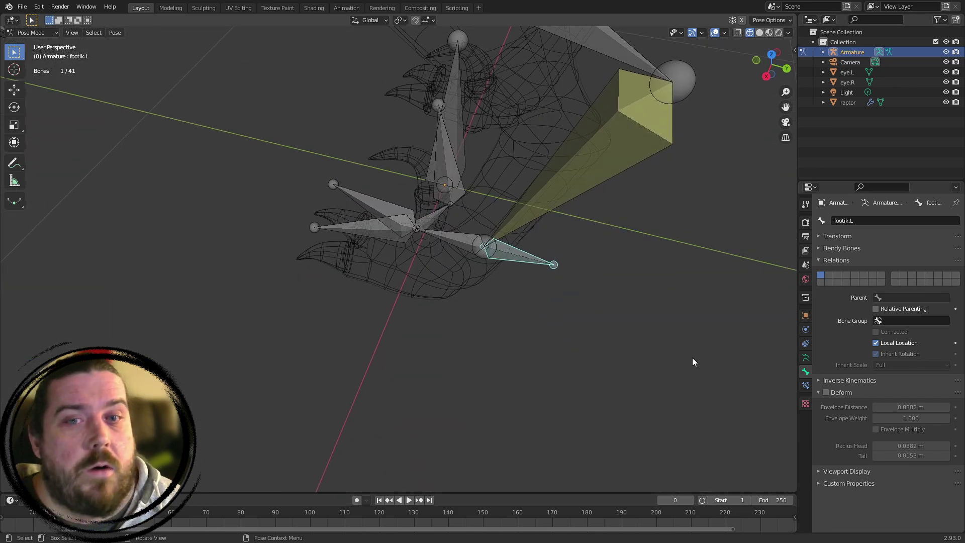
Test the foot in perspective by moving footik.L forward and rotating it about the Z axis
{"action": "key", "text": "g"}
{"action": "left_click", "coordinate": [488, 271]}
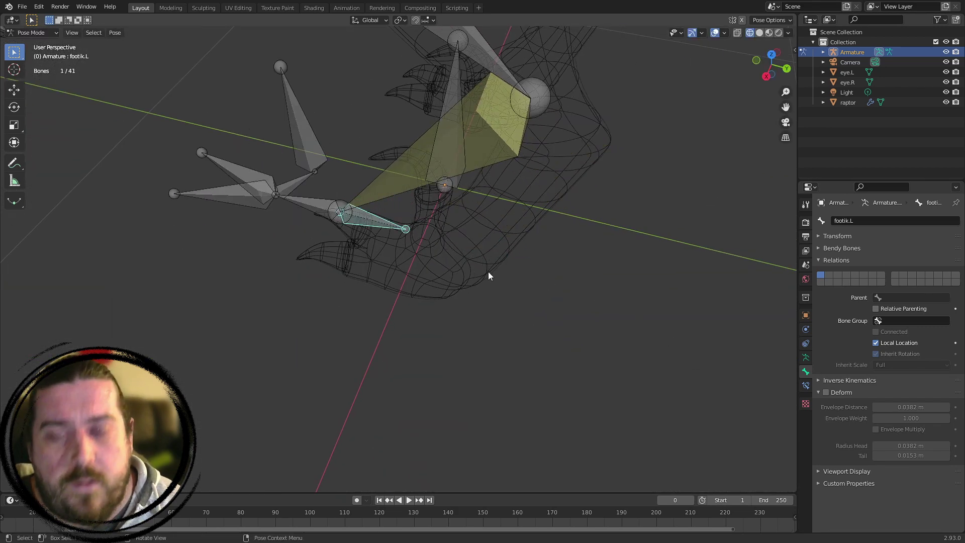
{"action": "key", "text": "r"}
{"action": "key", "text": "z"}
{"action": "left_click", "coordinate": [447, 236]}
{"action": "middle_click_drag", "start_coordinate": [442, 255], "coordinate": [466, 240]}
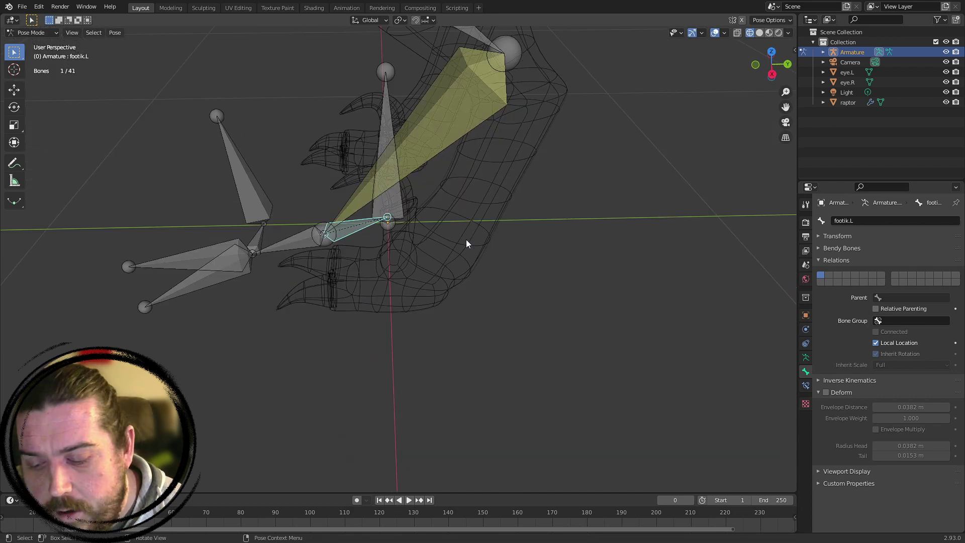
{"action": "middle_click_drag", "start_coordinate": [594, 220], "coordinate": [467, 313]}
{"action": "middle_click_drag", "start_coordinate": [426, 259], "coordinate": [534, 269]}
Test overextending the left leg by moving footik.L down along the Z axis, cancelling the moves
{"action": "key", "text": "g"}
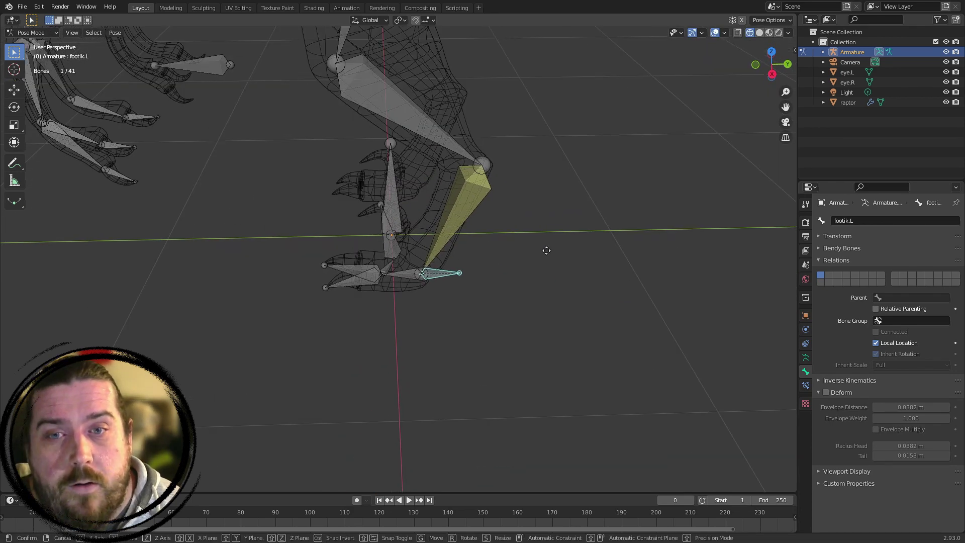
{"action": "key", "text": "z"}
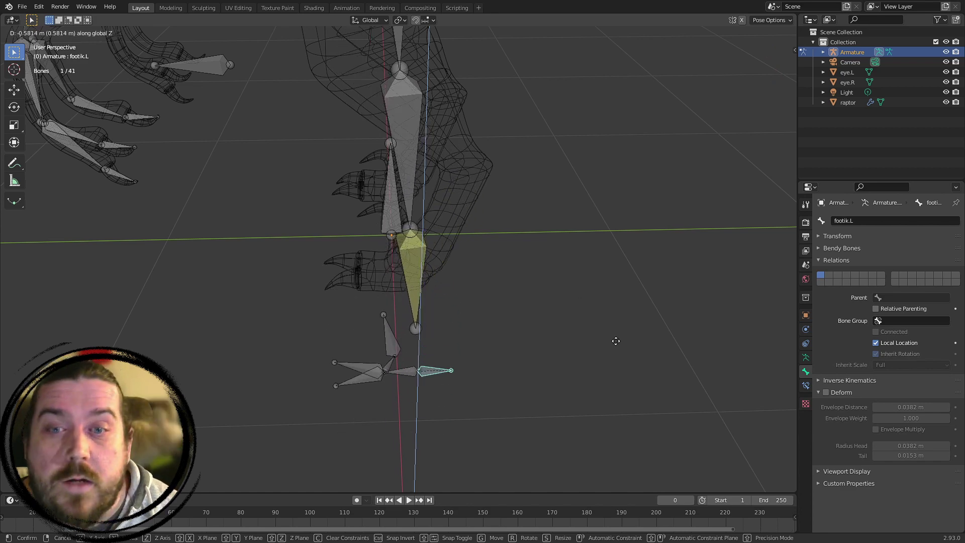
{"action": "left_click", "coordinate": [477, 264]}
{"action": "key", "text": "g"}
{"action": "key", "text": "z"}
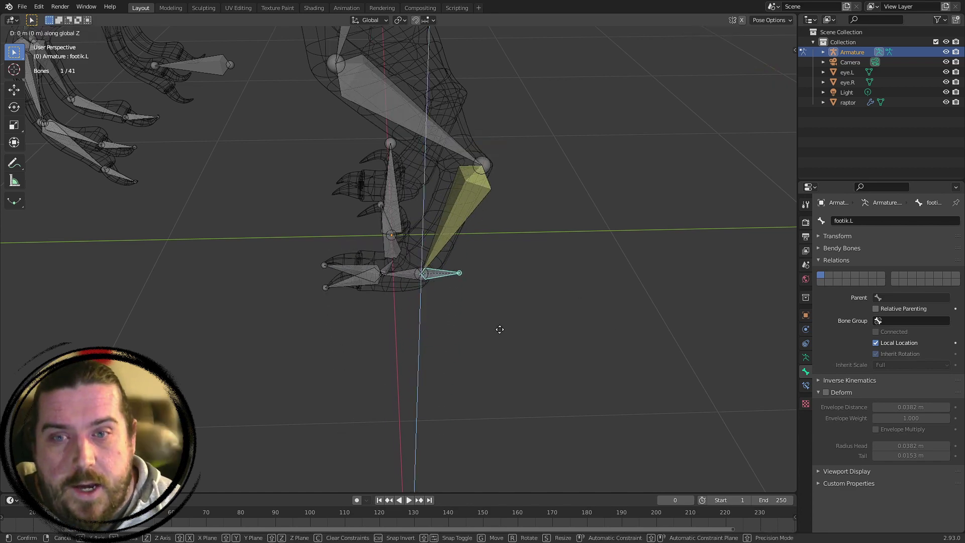
{"action": "right_click", "coordinate": [456, 369]}
Add a Copy Location constraint to foot.L with Armature as its target
{"action": "scroll", "coordinate": [421, 305], "scroll_direction": "up", "scroll_amount": 3}
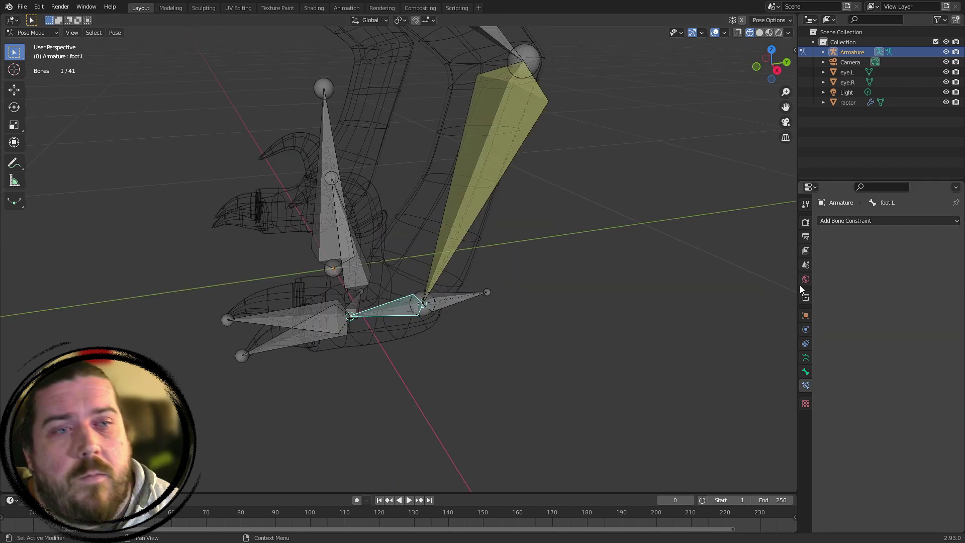
{"action": "left_click", "coordinate": [900, 220]}
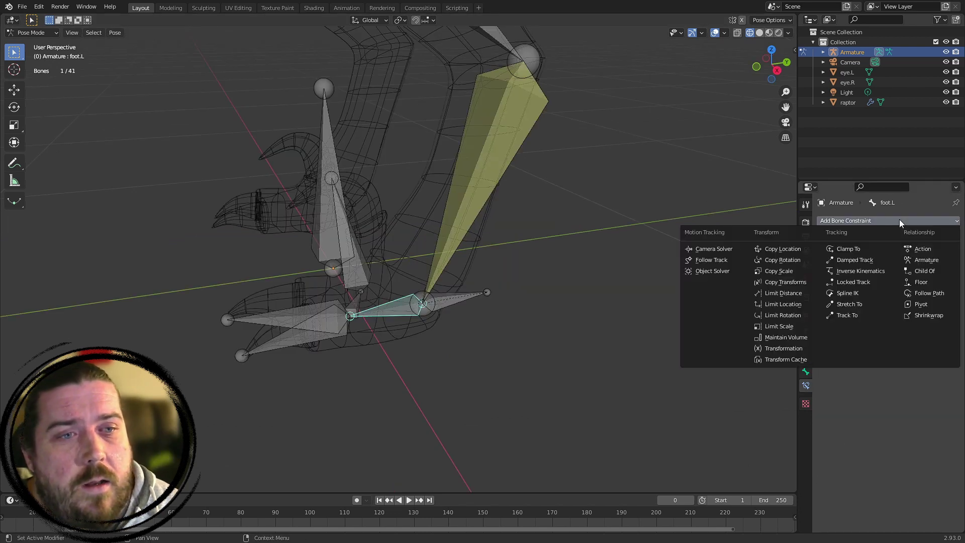
{"action": "left_click", "coordinate": [793, 250]}
{"action": "left_click", "coordinate": [916, 253]}
{"action": "left_click", "coordinate": [899, 269]}
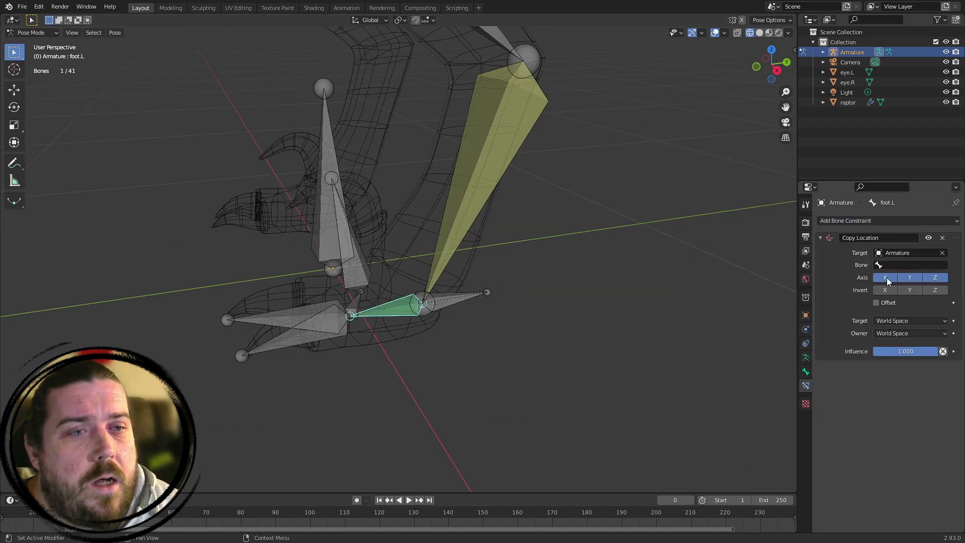
Set the Copy Location constraint's bone to shin.L with a Head/Tail value of 1.000
{"action": "left_click", "coordinate": [916, 264]}
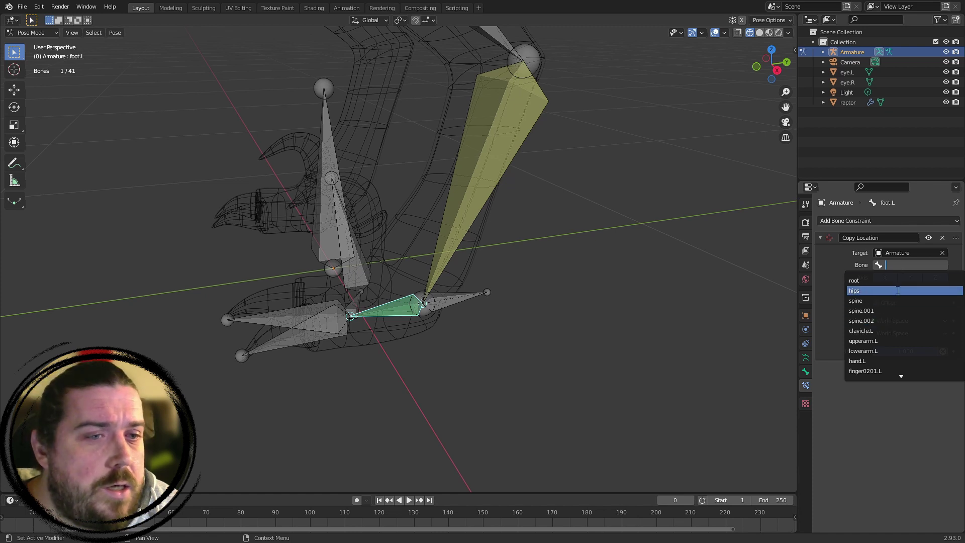
{"action": "type", "text": "sh"}
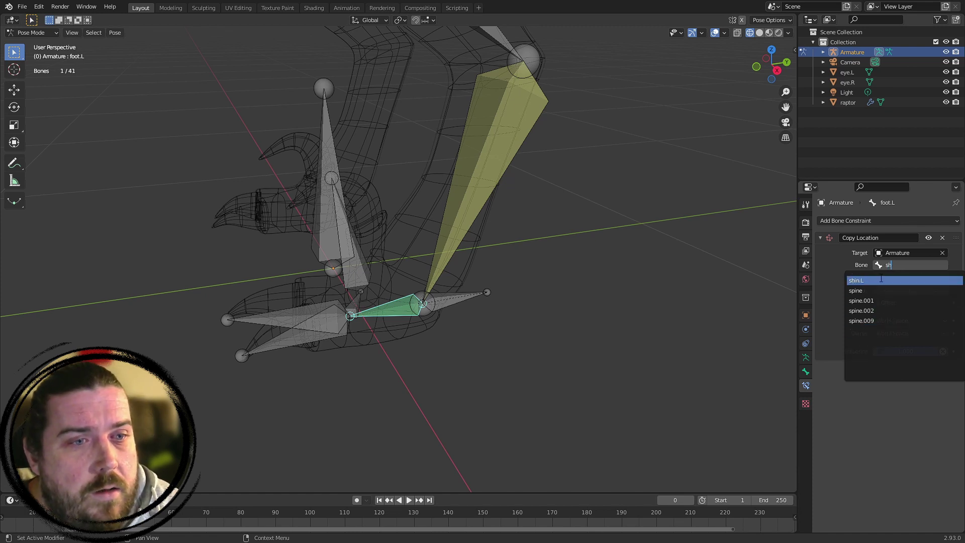
{"action": "left_click", "coordinate": [877, 288]}
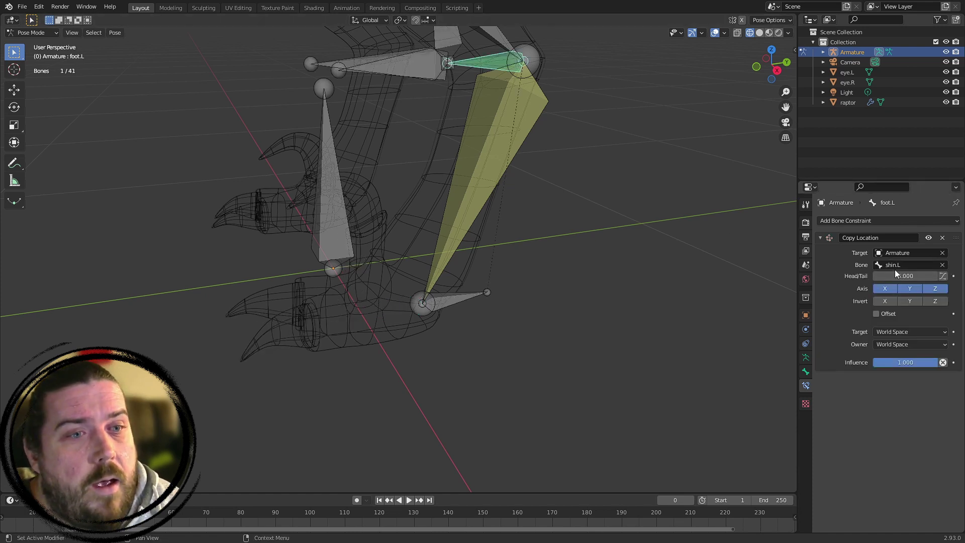
{"action": "left_click_drag", "start_coordinate": [891, 274], "coordinate": [948, 275]}
{"action": "left_click", "coordinate": [572, 318]}
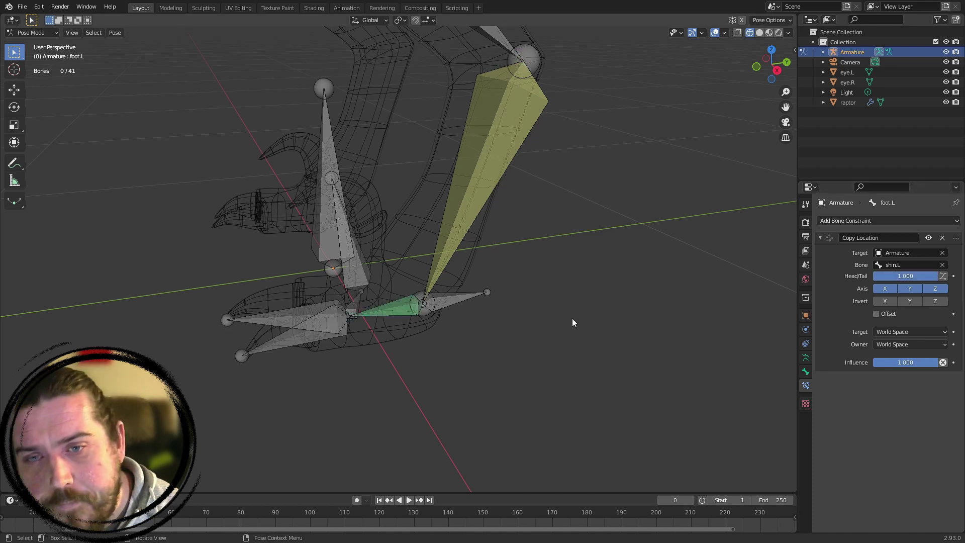
Test whether the foot stays attached to the shin by moving footik.L below the leg's reach
{"action": "key", "text": "g"}
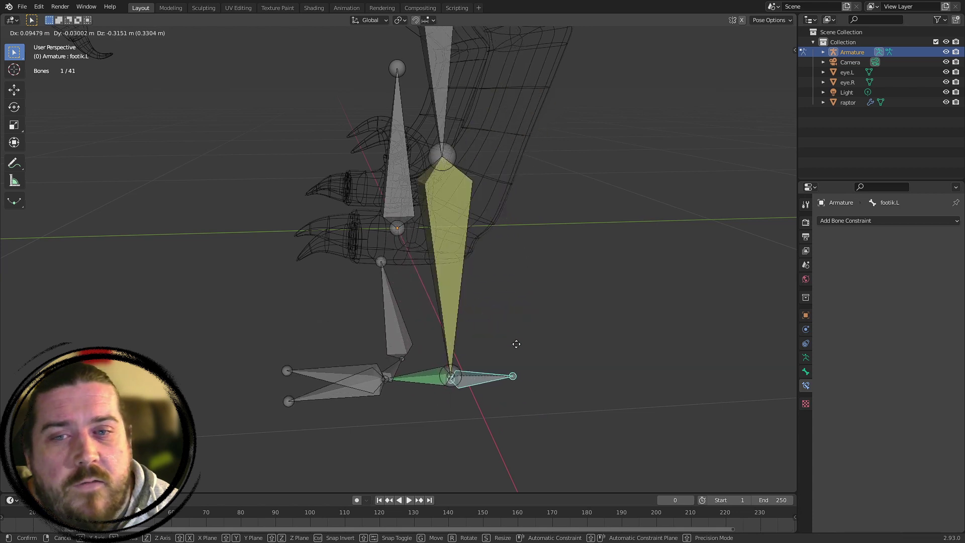
{"action": "left_click", "coordinate": [593, 353]}
{"action": "middle_click_drag", "start_coordinate": [592, 354], "coordinate": [512, 274]}
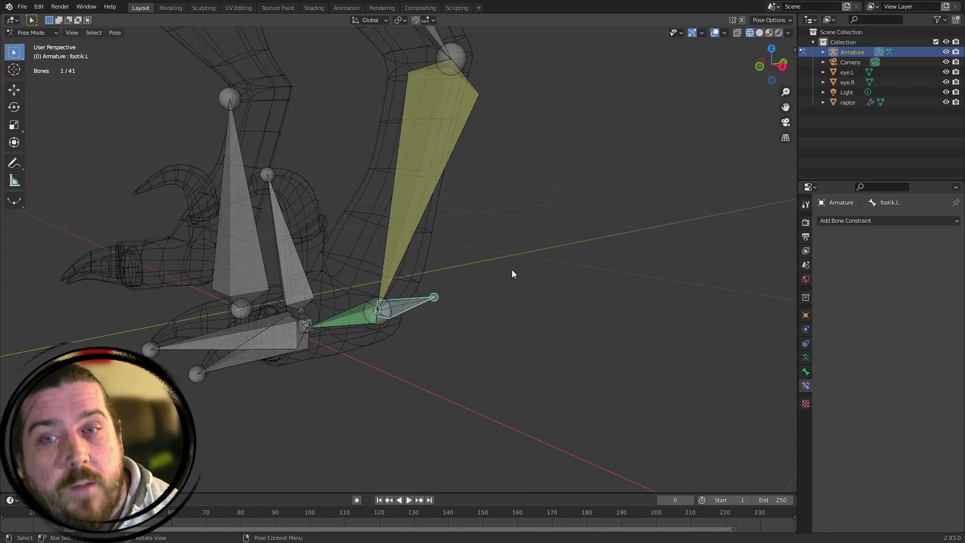
{"action": "key", "text": "g"}
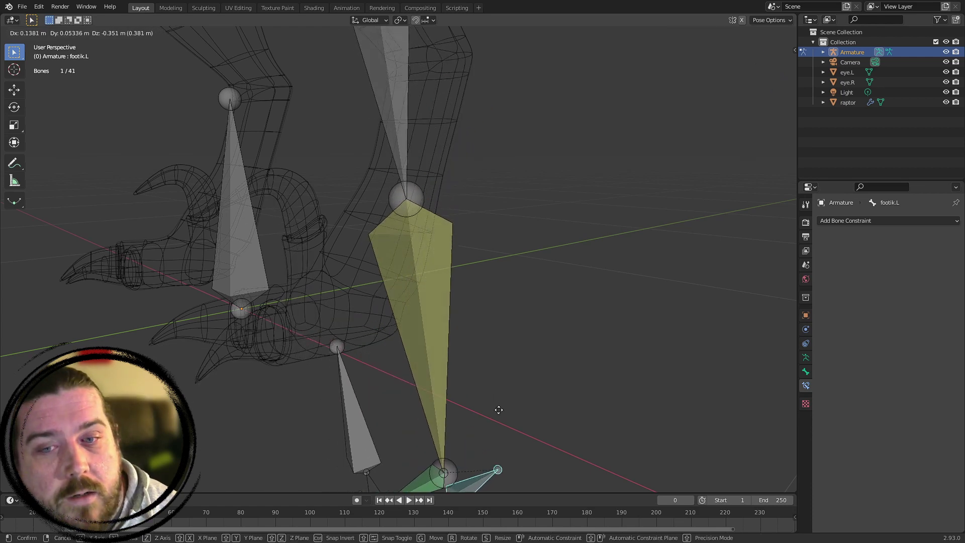
{"action": "left_click", "coordinate": [530, 351]}
{"action": "scroll", "coordinate": [532, 347], "scroll_direction": "down", "scroll_amount": 3}
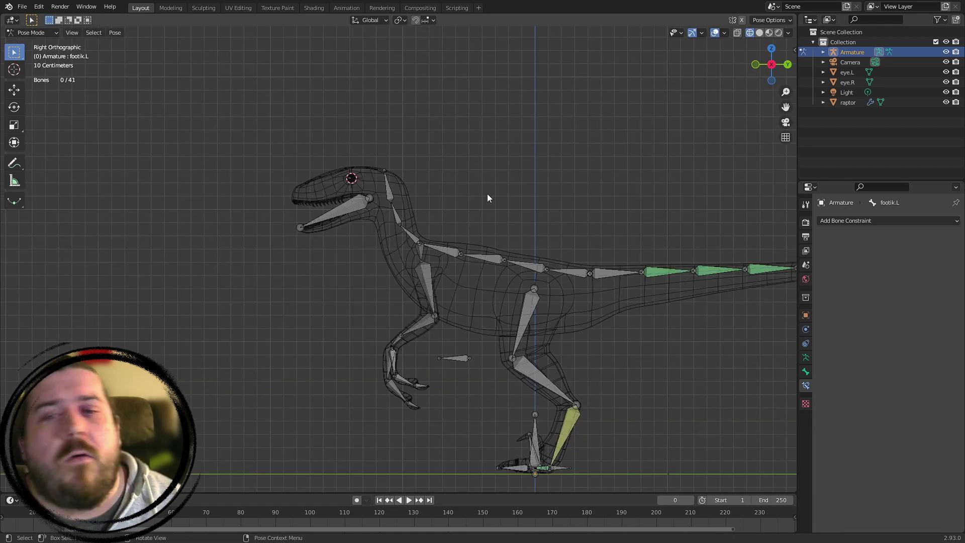
Test the left knee's pole control by moving kneeik.L around in Pose Mode, without keeping the move
{"action": "middle_click_drag", "start_coordinate": [487, 196], "coordinate": [477, 394]}
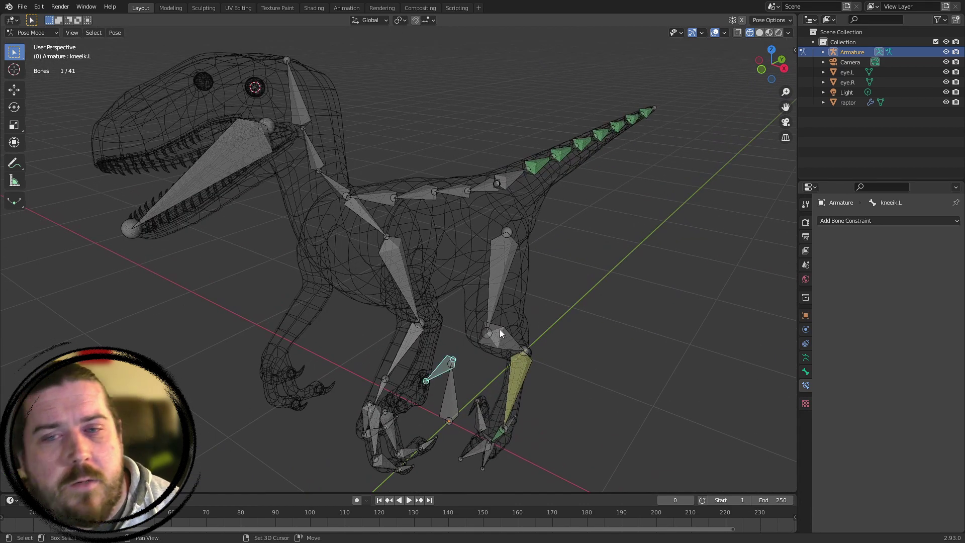
{"action": "middle_click_drag", "start_coordinate": [499, 330], "coordinate": [457, 295], "text": "shift"}
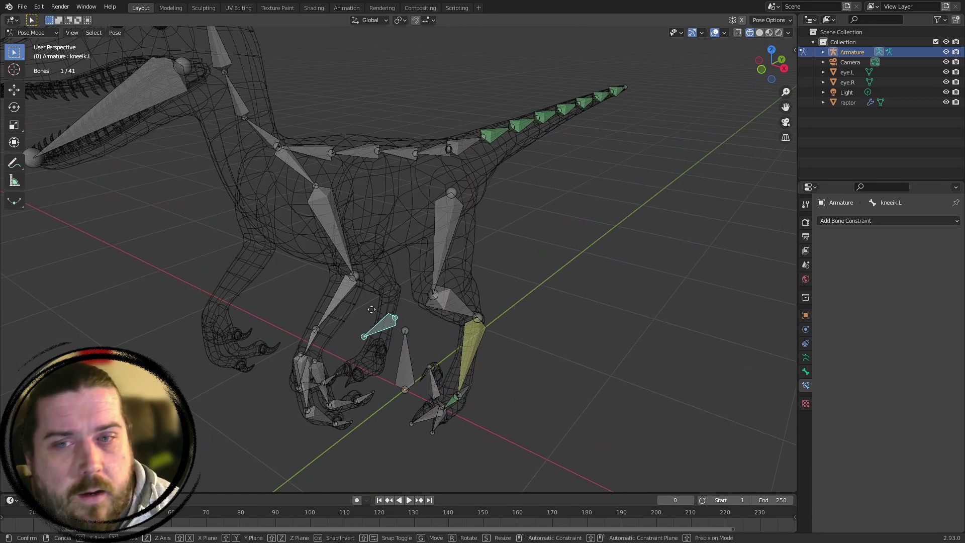
{"action": "key", "text": "g"}
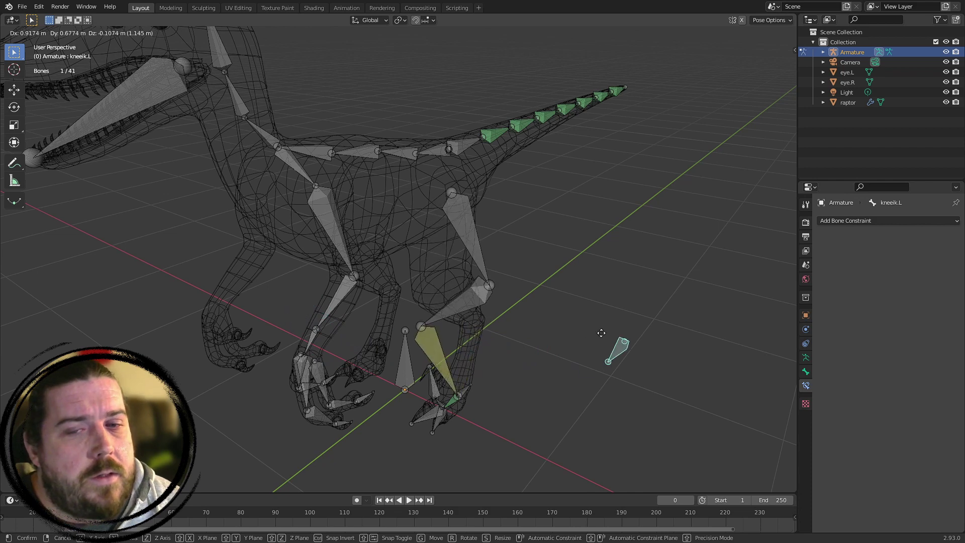
{"action": "left_click", "coordinate": [353, 342]}
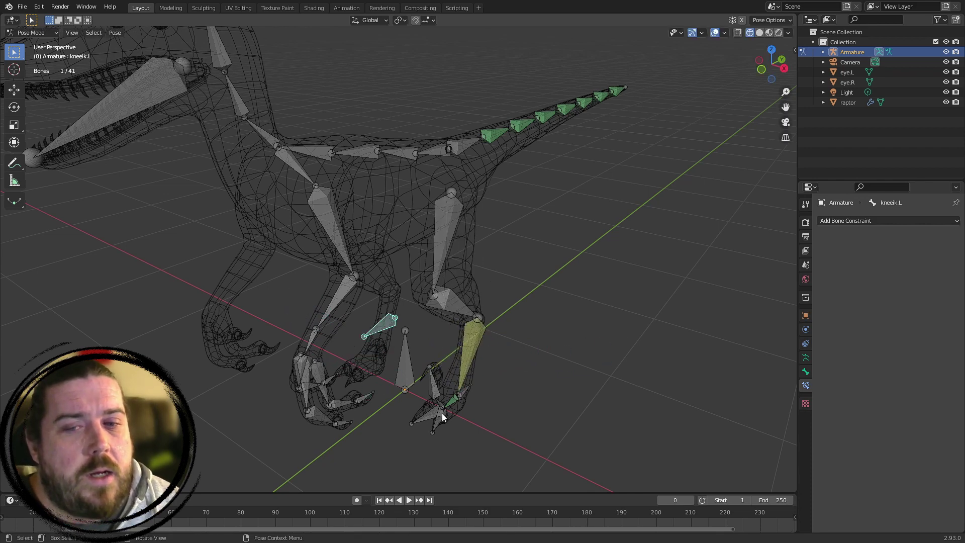
Test rotating the left foot target footik.L about the Z axis, without keeping the rotation
{"action": "middle_click_drag", "start_coordinate": [442, 413], "coordinate": [454, 360]}
{"action": "left_click", "coordinate": [449, 374]}
{"action": "key", "text": "r"}
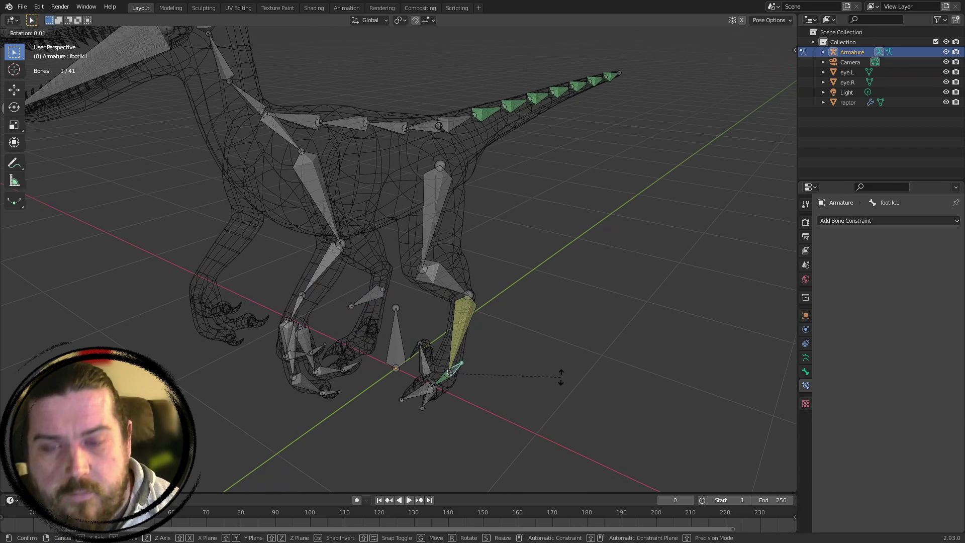
{"action": "key", "text": "z"}
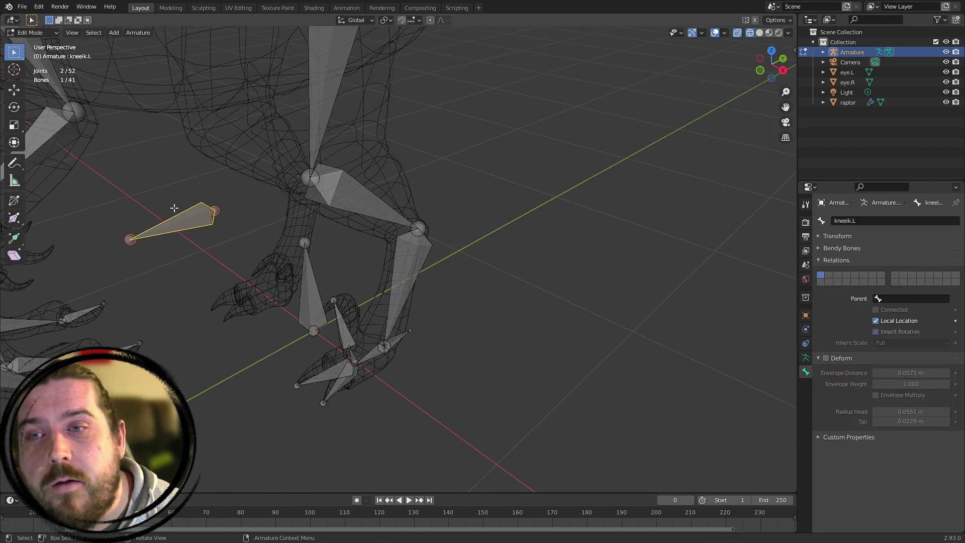
Parent kneeik.L to the root bone in Edit Mode, keeping its offset
{"action": "left_click", "coordinate": [320, 305], "text": "shift"}
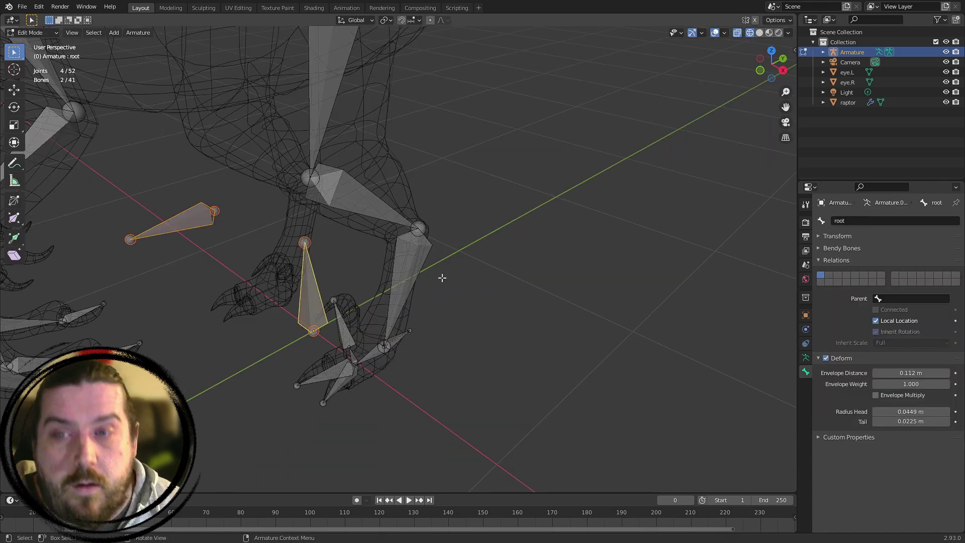
{"action": "left_click", "coordinate": [187, 237]}
{"action": "left_click", "coordinate": [162, 231]}
{"action": "left_click", "coordinate": [307, 283], "text": "shift"}
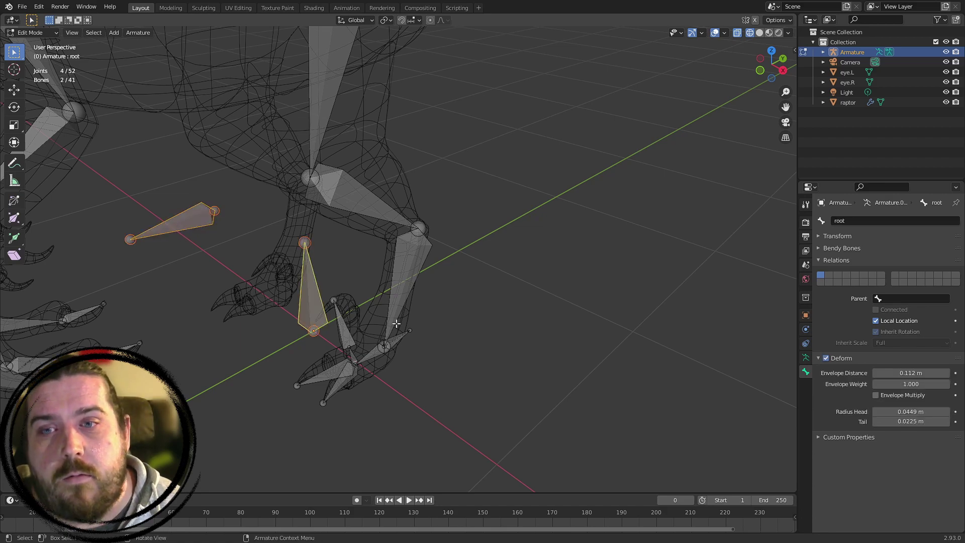
{"action": "key", "text": "ctrl+p"}
{"action": "left_click", "coordinate": [351, 306]}
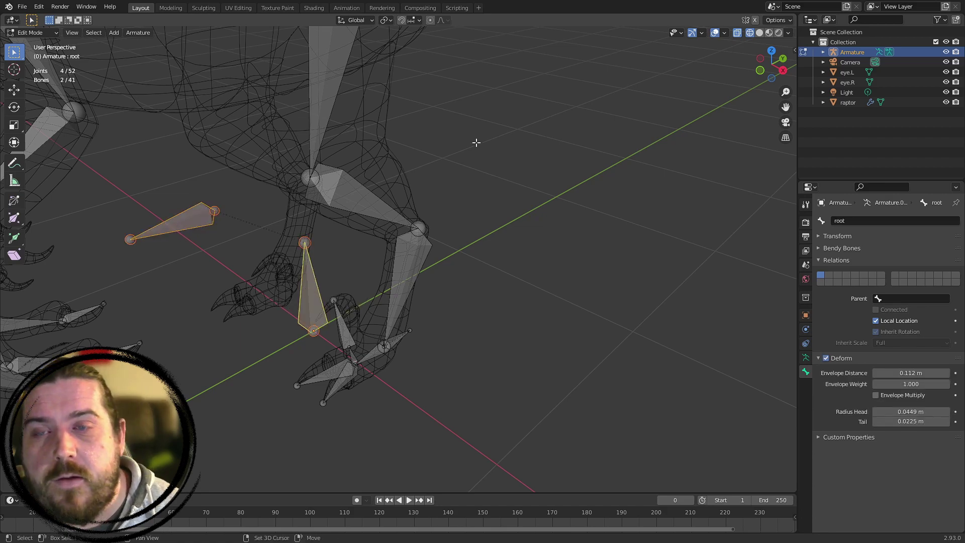
Try to parent footik.L to the root bone, keeping its offset
{"action": "scroll", "coordinate": [490, 291], "scroll_direction": "down", "scroll_amount": 4}
{"action": "middle_click_drag", "start_coordinate": [491, 290], "coordinate": [363, 177]}
{"action": "middle_click_drag", "start_coordinate": [427, 222], "coordinate": [597, 213]}
{"action": "left_click", "coordinate": [383, 261]}
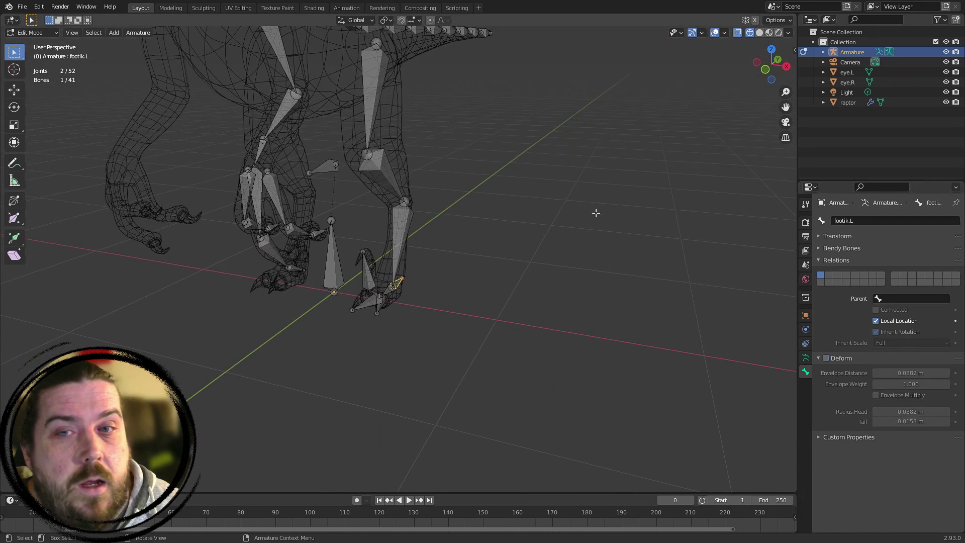
{"action": "scroll", "coordinate": [460, 259], "scroll_direction": "up", "scroll_amount": 2}
{"action": "middle_click_drag", "start_coordinate": [341, 247], "coordinate": [299, 244]}
{"action": "left_click", "coordinate": [302, 280], "text": "shift"}
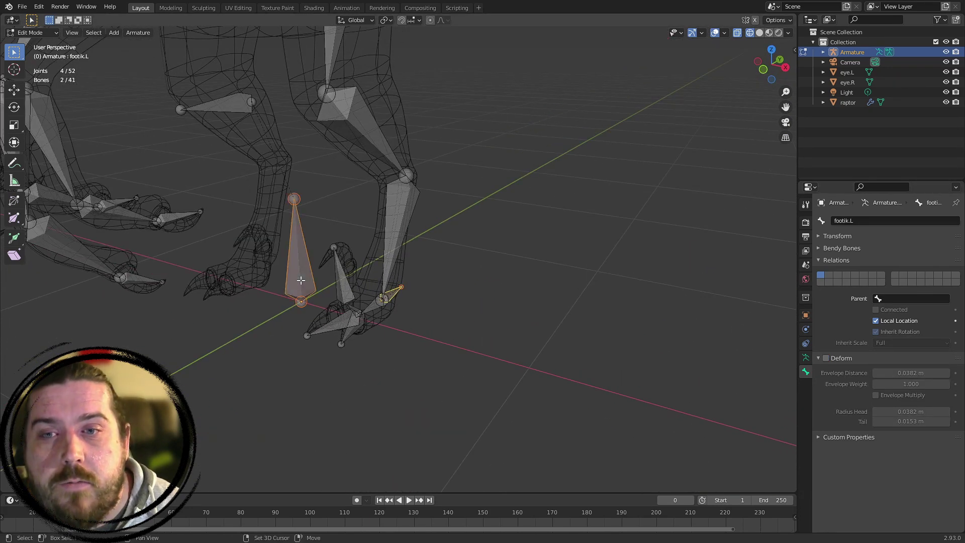
{"action": "key", "text": "ctrl+p"}
{"action": "left_click", "coordinate": [415, 285]}
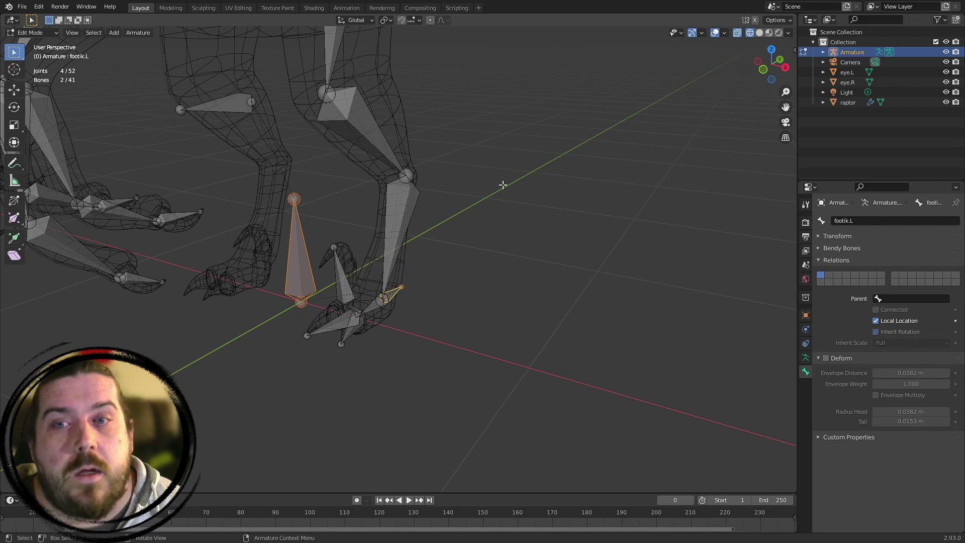
Parent the hips bone to the root bone with Keep Offset
{"action": "middle_click_drag", "start_coordinate": [502, 185], "coordinate": [513, 146]}
{"action": "left_click", "coordinate": [476, 113]}
{"action": "middle_click_drag", "start_coordinate": [476, 113], "coordinate": [640, 335]}
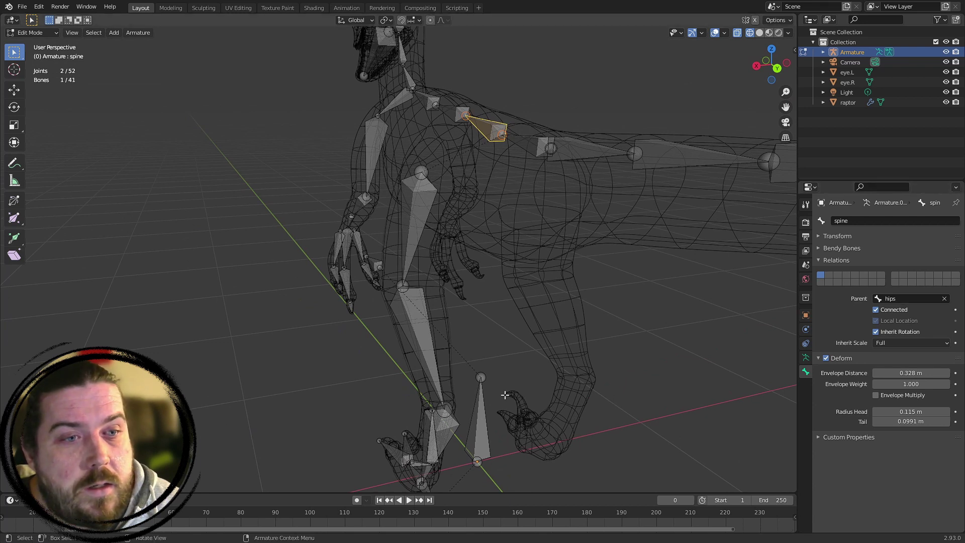
{"action": "left_click", "coordinate": [511, 149]}
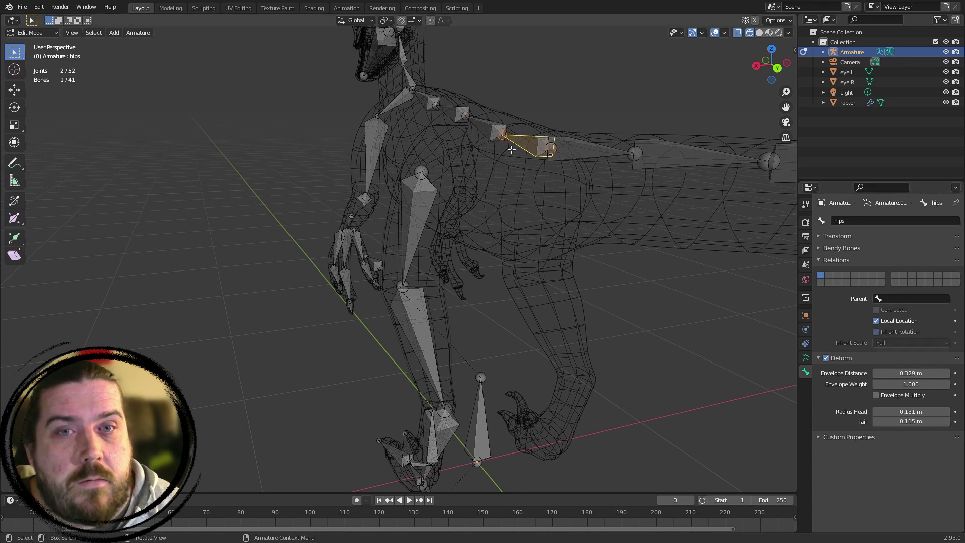
{"action": "left_click", "coordinate": [483, 415], "text": "shift"}
{"action": "key", "text": "ctrl+p"}
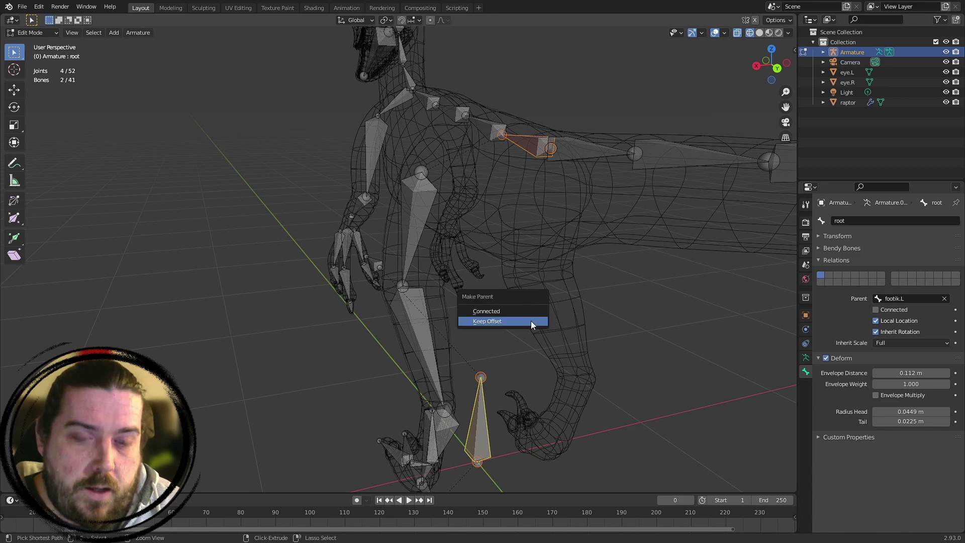
{"action": "left_click", "coordinate": [531, 321]}
Parent the first tail bone to the hips bone, keeping its offset
{"action": "middle_click_drag", "start_coordinate": [608, 161], "coordinate": [579, 176]}
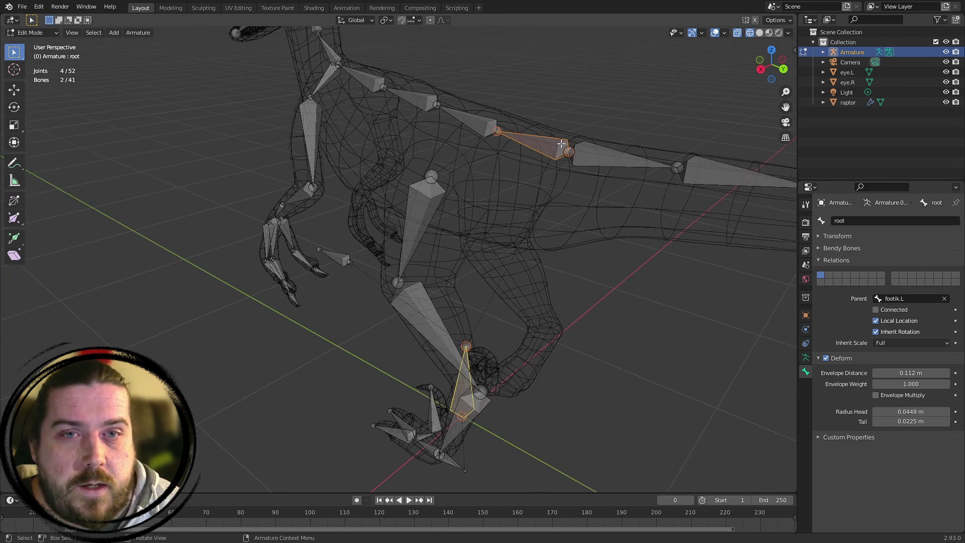
{"action": "left_click", "coordinate": [619, 157]}
{"action": "key", "text": "g"}
{"action": "right_click", "coordinate": [624, 185]}
{"action": "scroll", "coordinate": [620, 198], "scroll_direction": "down", "scroll_amount": 3}
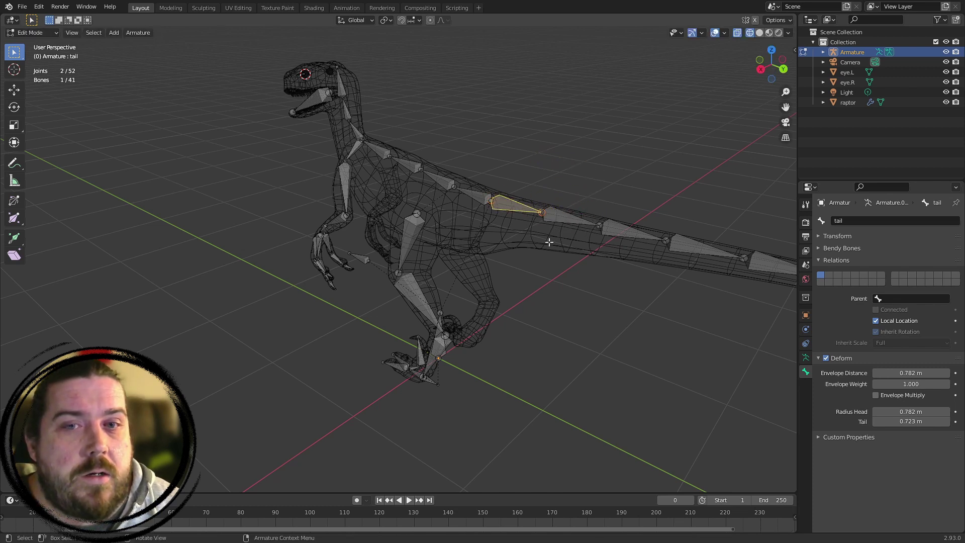
{"action": "left_click", "coordinate": [477, 190]}
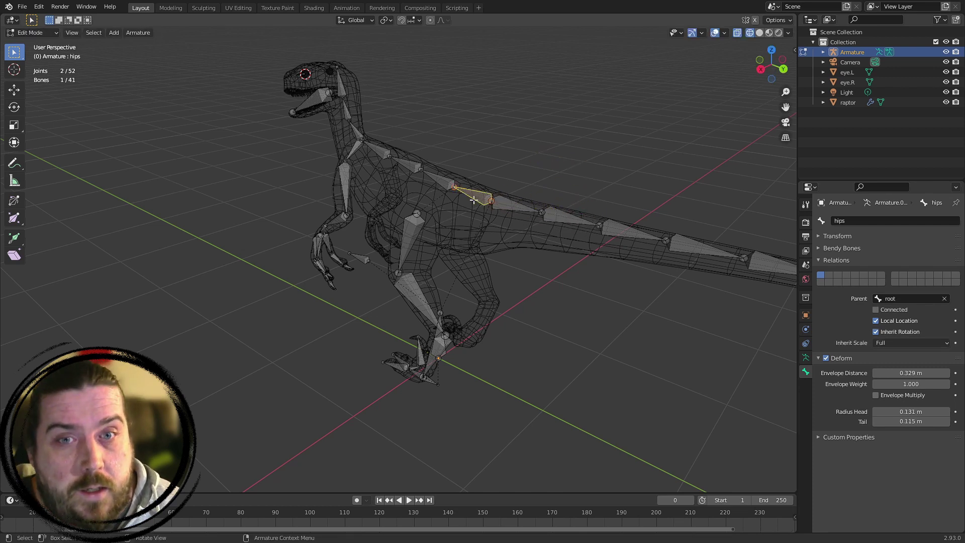
{"action": "left_click", "coordinate": [520, 210]}
{"action": "left_click", "coordinate": [517, 203]}
{"action": "left_click", "coordinate": [517, 203]}
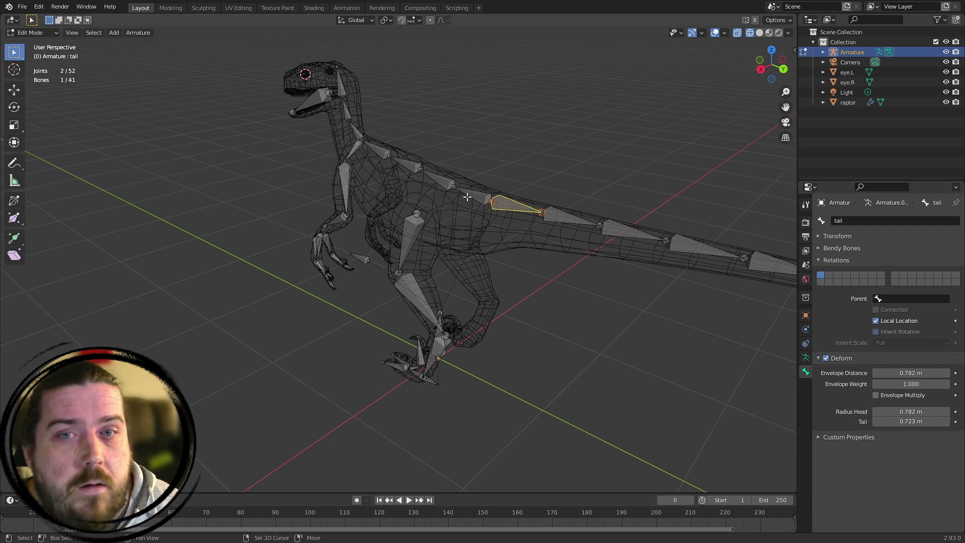
{"action": "left_click", "coordinate": [463, 197], "text": "shift"}
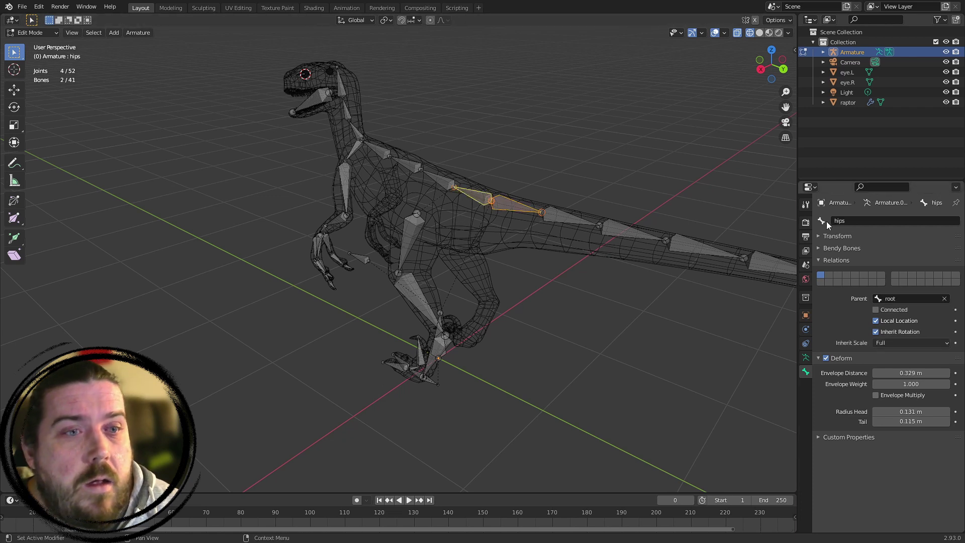
{"action": "key", "text": "ctrl+p"}
{"action": "left_click", "coordinate": [590, 242]}
Test the new parenting by moving the root bone in Pose Mode, cancelling the move
{"action": "middle_click_drag", "start_coordinate": [658, 365], "coordinate": [710, 340]}
{"action": "left_click", "coordinate": [548, 271]}
{"action": "middle_click_drag", "start_coordinate": [523, 257], "coordinate": [507, 410]}
{"action": "key", "text": "ctrl+Tab"}
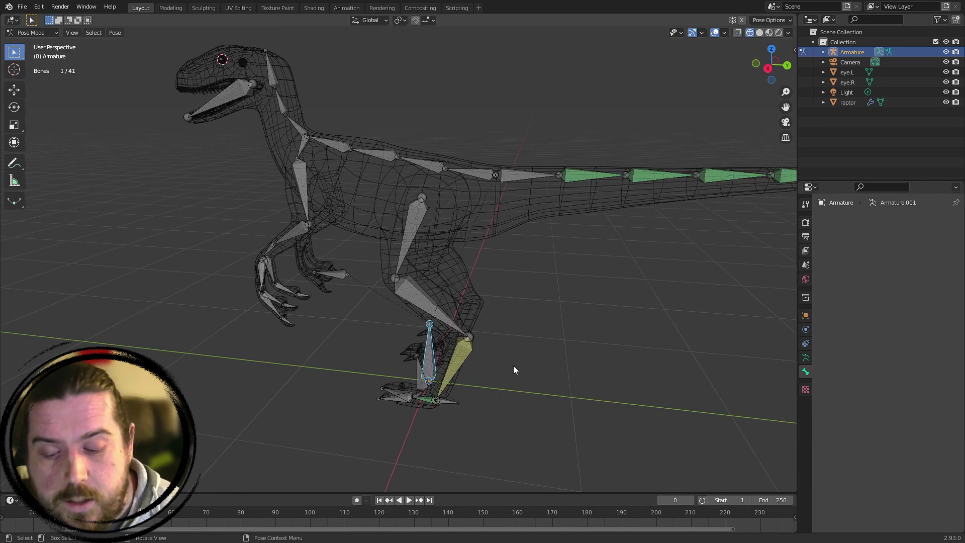
{"action": "key", "text": "g"}
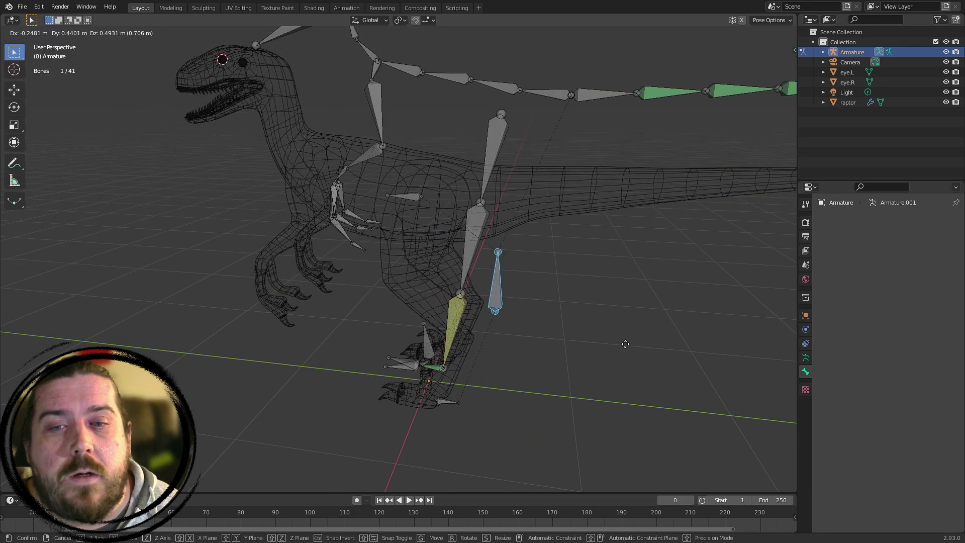
{"action": "right_click", "coordinate": [616, 472]}
Check footik.L's influence on the rig by moving it, cancelling the move
{"action": "middle_click_drag", "start_coordinate": [609, 469], "coordinate": [568, 464]}
{"action": "left_click", "coordinate": [441, 404]}
{"action": "key", "text": "g"}
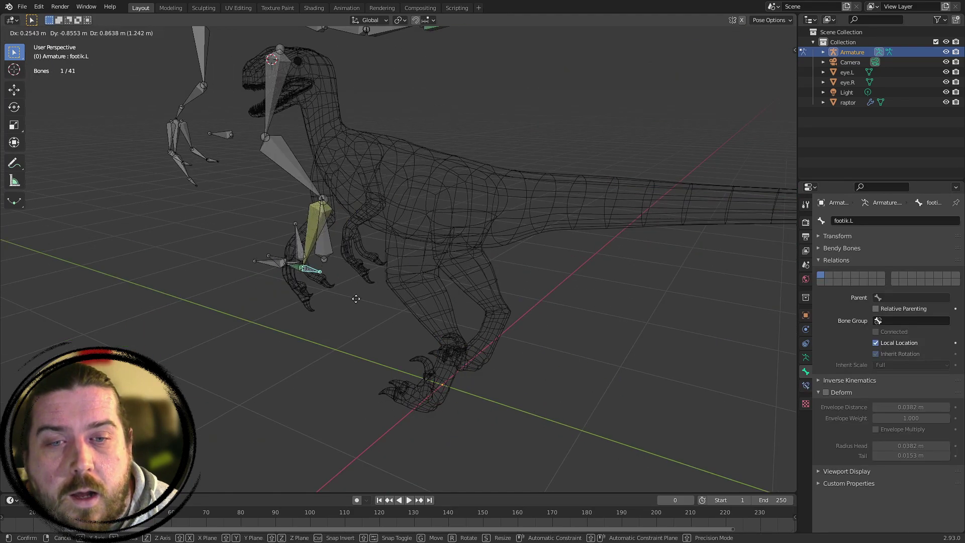
{"action": "right_click", "coordinate": [536, 330]}
Correct the reversed parenting in Edit Mode by parenting footik.L to the root bone with Keep Offset
{"action": "middle_click_drag", "start_coordinate": [529, 360], "coordinate": [466, 284], "text": "shift"}
{"action": "scroll", "coordinate": [512, 265], "scroll_direction": "up", "scroll_amount": 3}
{"action": "left_click", "coordinate": [462, 284]}
{"action": "left_click", "coordinate": [495, 285]}
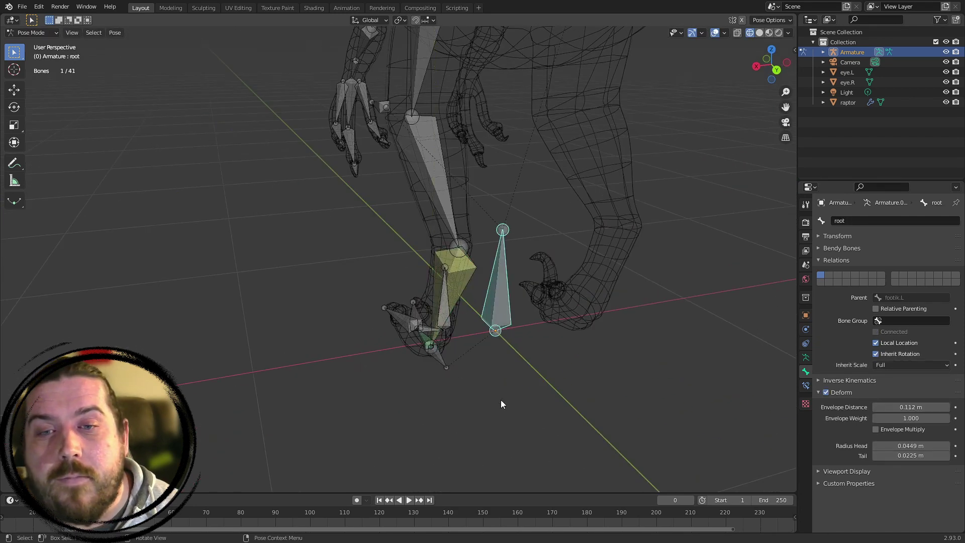
{"action": "key", "text": "Tab"}
{"action": "left_click", "coordinate": [438, 356]}
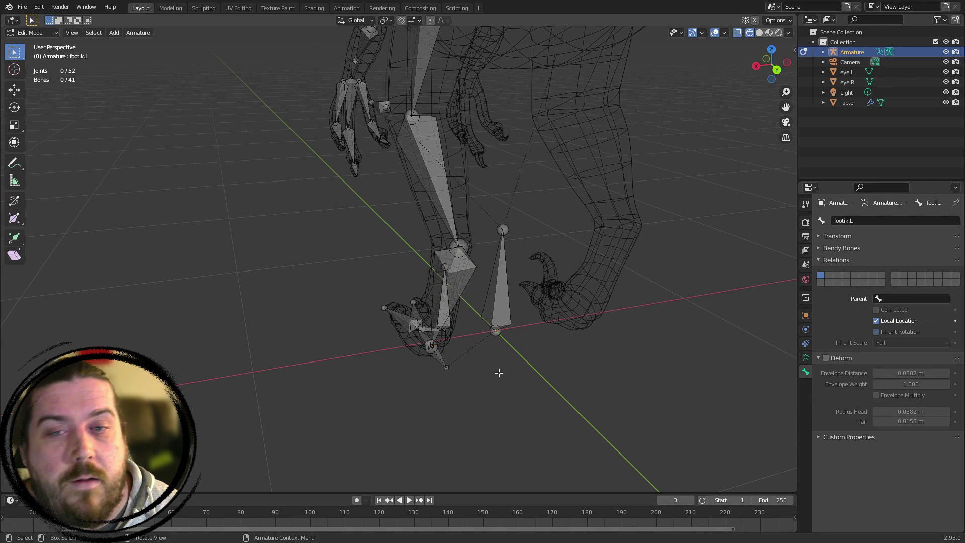
{"action": "left_click", "coordinate": [437, 363]}
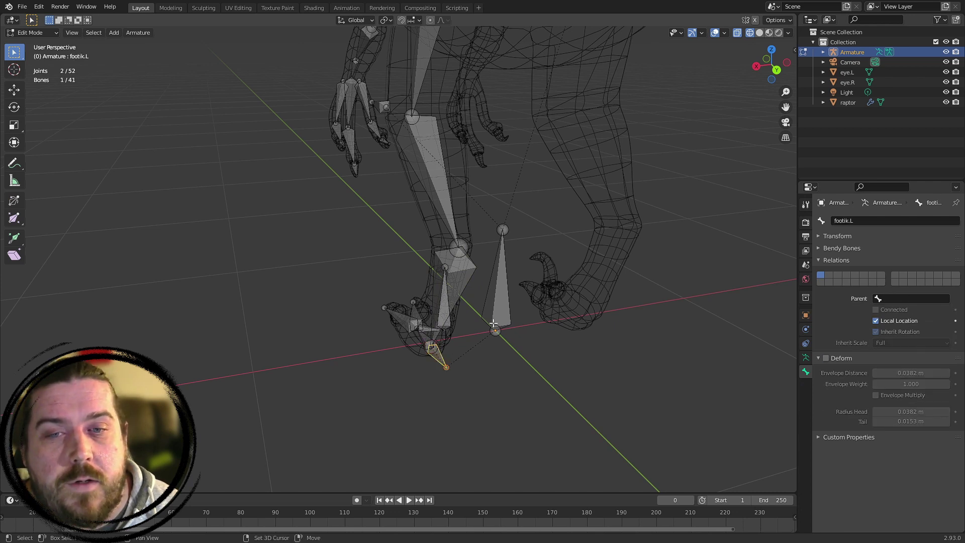
{"action": "left_click", "coordinate": [504, 292], "text": "shift"}
{"action": "key", "text": "ctrl+p"}
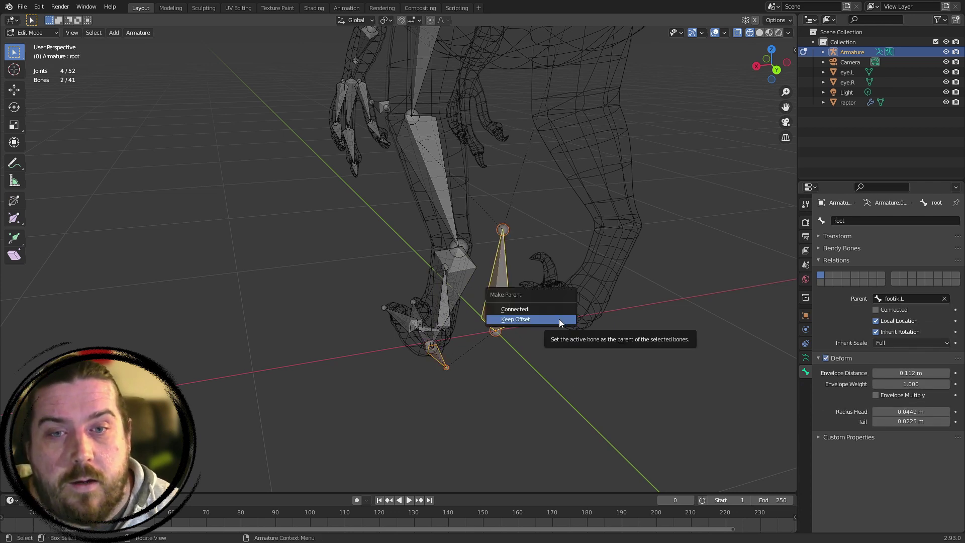
{"action": "left_click", "coordinate": [559, 318]}
Test in Pose Mode whether the whole rig follows the root bone by moving it, and restore its position
{"action": "middle_click_drag", "start_coordinate": [559, 319], "coordinate": [638, 244]}
{"action": "key", "text": "Tab"}
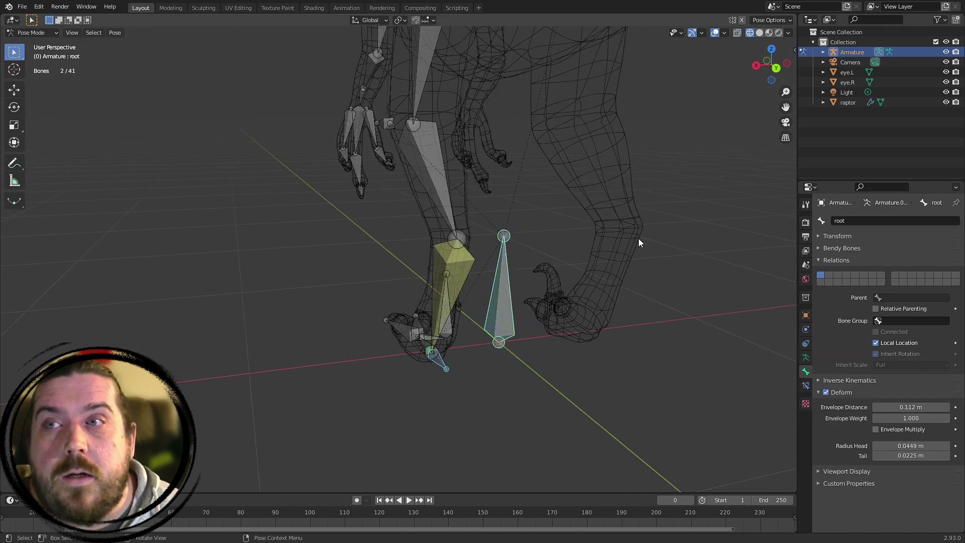
{"action": "left_click", "coordinate": [527, 301]}
{"action": "scroll", "coordinate": [511, 313], "scroll_direction": "down", "scroll_amount": 4}
{"action": "left_click", "coordinate": [455, 295]}
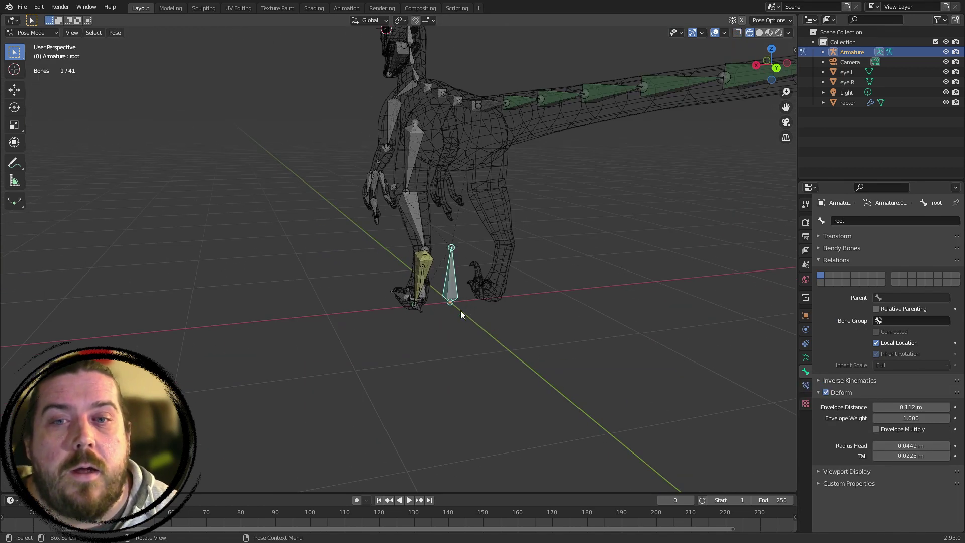
{"action": "middle_click_drag", "start_coordinate": [548, 333], "coordinate": [511, 301]}
{"action": "key", "text": "g"}
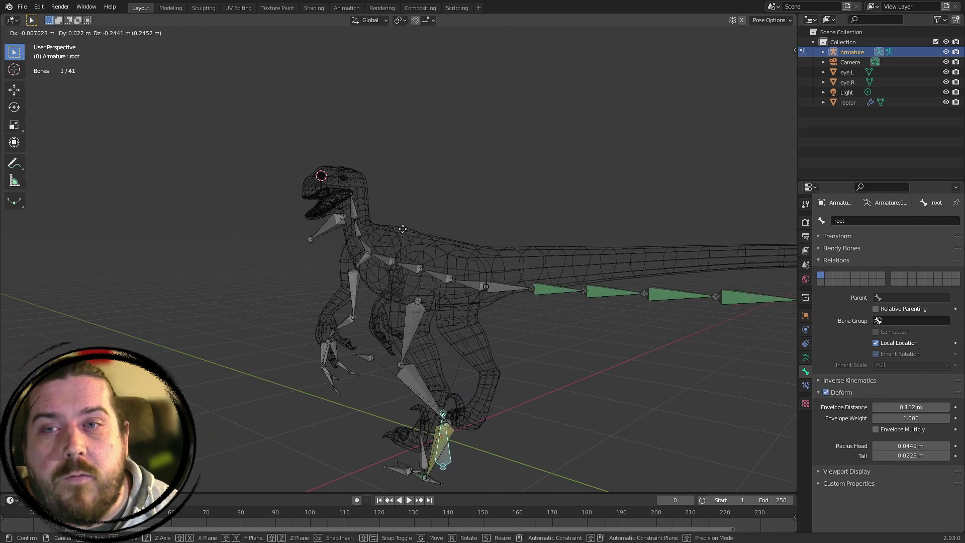
{"action": "left_click", "coordinate": [237, 164]}
{"action": "scroll", "coordinate": [191, 146], "scroll_direction": "up", "scroll_amount": 2}
{"action": "scroll", "coordinate": [322, 166], "scroll_direction": "down", "scroll_amount": 3}
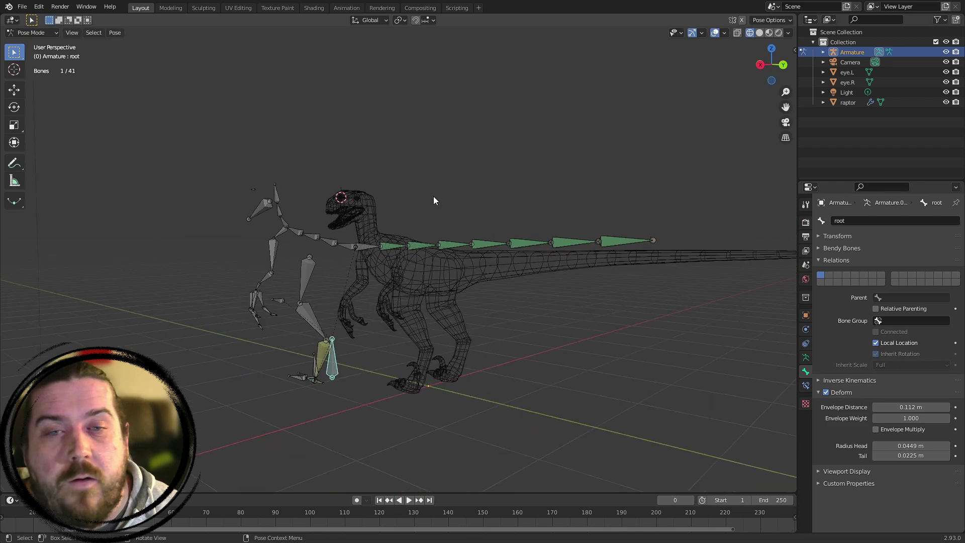
{"action": "middle_click_drag", "start_coordinate": [433, 196], "coordinate": [505, 226]}
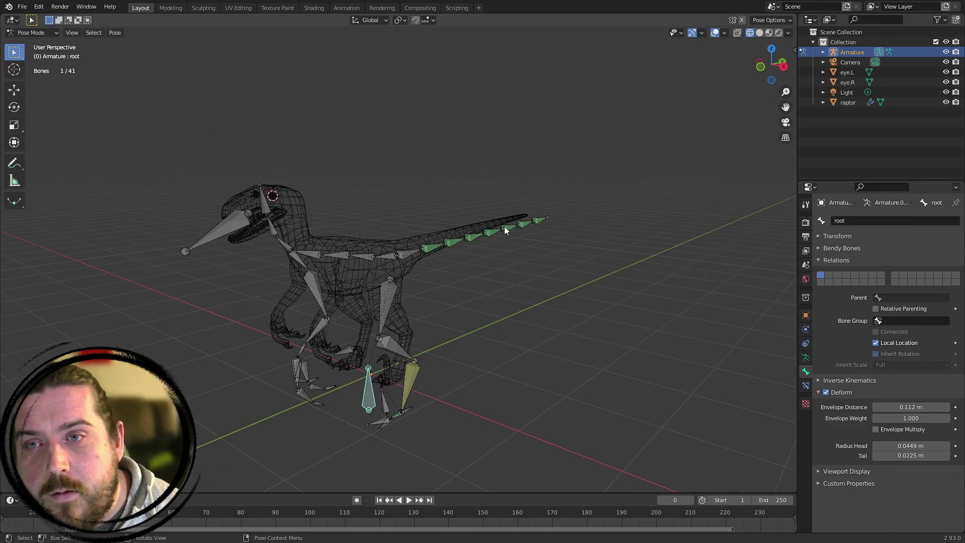
{"action": "middle_click_drag", "start_coordinate": [338, 139], "coordinate": [667, 308]}
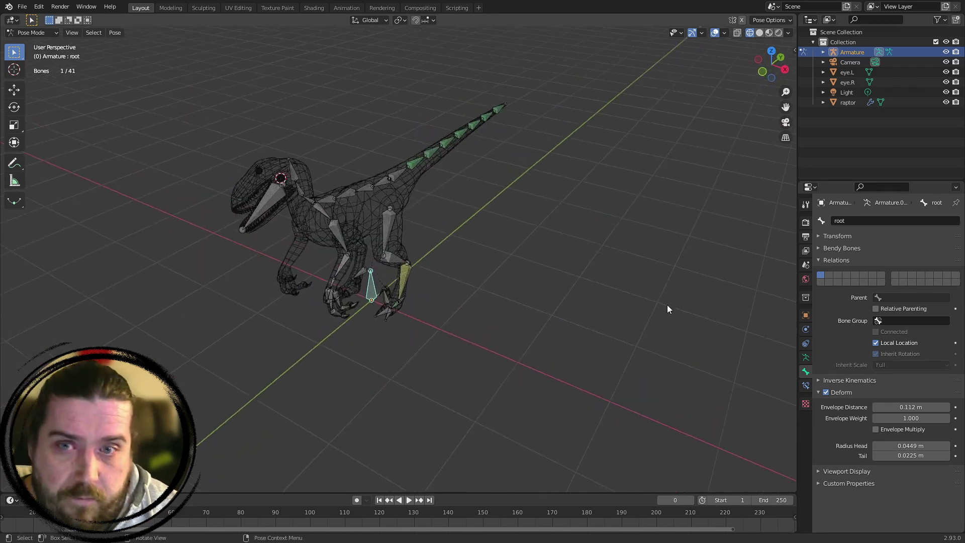
In Edit Mode, select all the left leg and arm bones from the front, including clavicle.L
{"action": "key", "text": "KP_1"}
{"action": "key", "text": "Tab"}
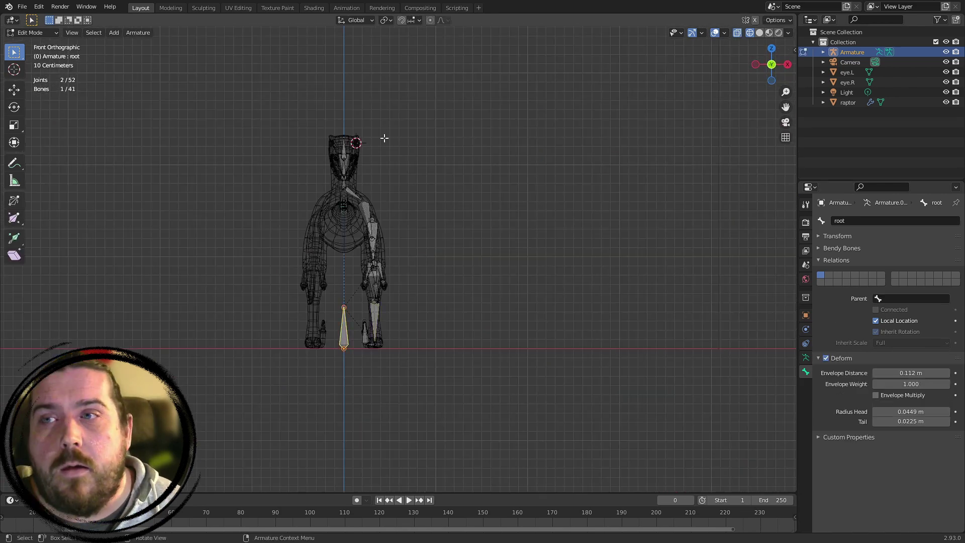
{"action": "scroll", "coordinate": [395, 171], "scroll_direction": "up", "scroll_amount": 3}
{"action": "left_click_drag", "start_coordinate": [306, 377], "coordinate": [304, 381]}
{"action": "left_click_drag", "start_coordinate": [358, 342], "coordinate": [359, 344]}
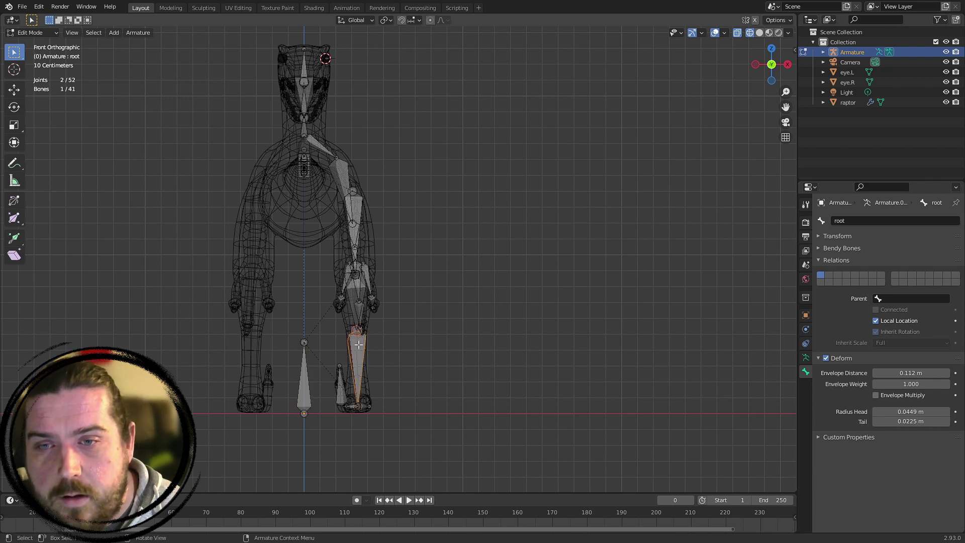
{"action": "left_click_drag", "start_coordinate": [309, 260], "coordinate": [419, 412]}
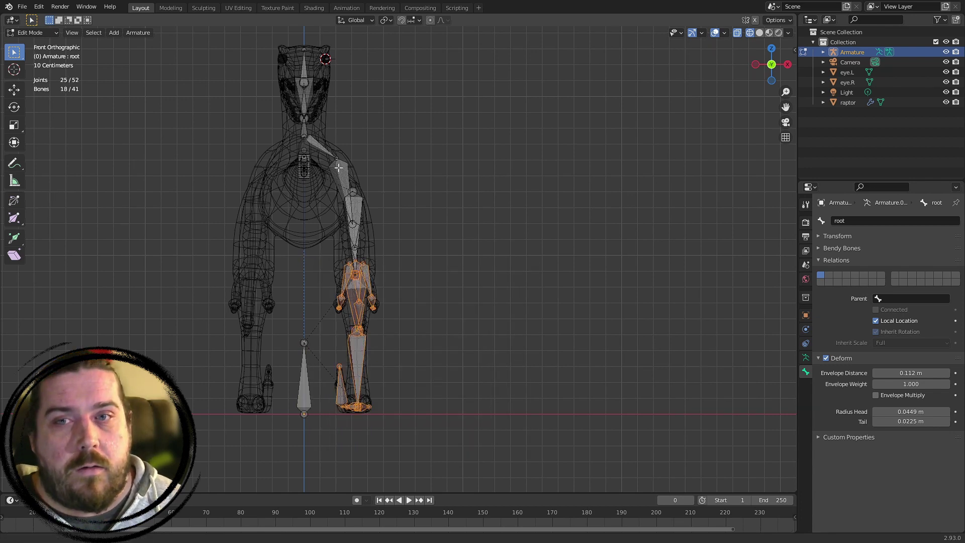
{"action": "middle_click_drag", "start_coordinate": [324, 150], "coordinate": [380, 267], "text": "shift"}
{"action": "left_click_drag", "start_coordinate": [375, 252], "coordinate": [561, 423], "text": "shift"}
{"action": "left_click", "coordinate": [377, 270], "text": "shift"}
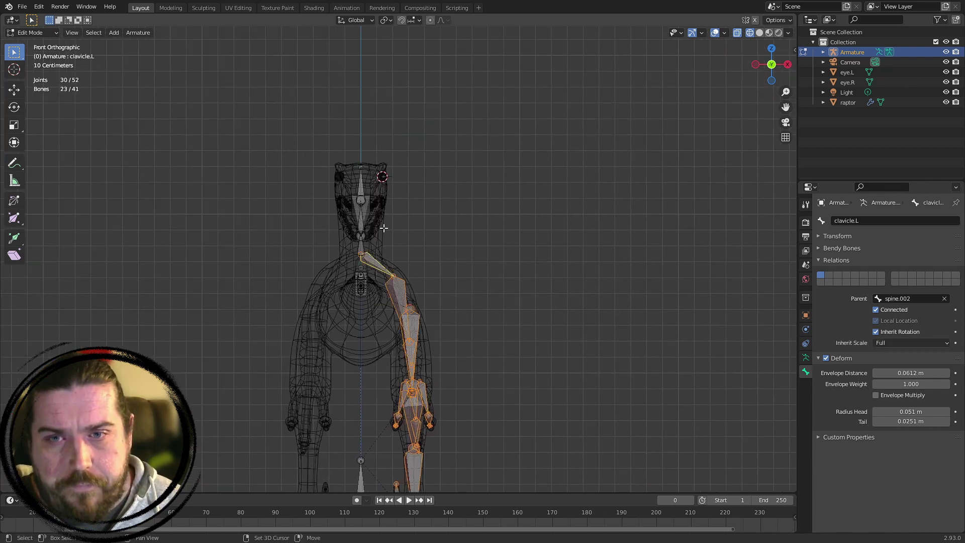
Add the left eye bone to the selected limb bones and symmetrize them to the raptor's other side
{"action": "middle_click_drag", "start_coordinate": [449, 149], "coordinate": [495, 283], "text": "shift"}
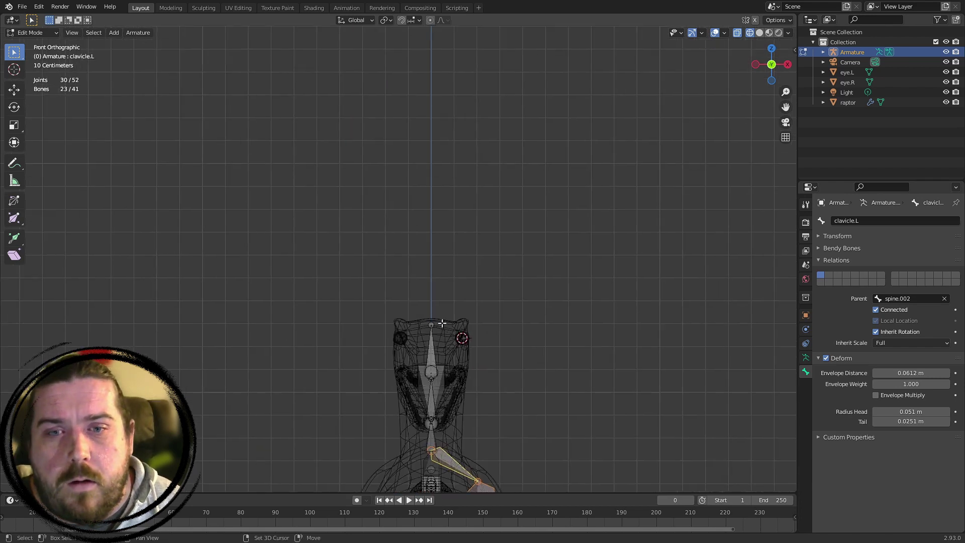
{"action": "left_click_drag", "start_coordinate": [443, 323], "coordinate": [525, 358], "text": "shift"}
{"action": "left_click", "coordinate": [444, 395], "text": "shift"}
{"action": "middle_click_drag", "start_coordinate": [571, 352], "coordinate": [502, 177], "text": "shift"}
{"action": "scroll", "coordinate": [520, 323], "scroll_direction": "down", "scroll_amount": 4}
{"action": "middle_click_drag", "start_coordinate": [520, 323], "coordinate": [401, 333]}
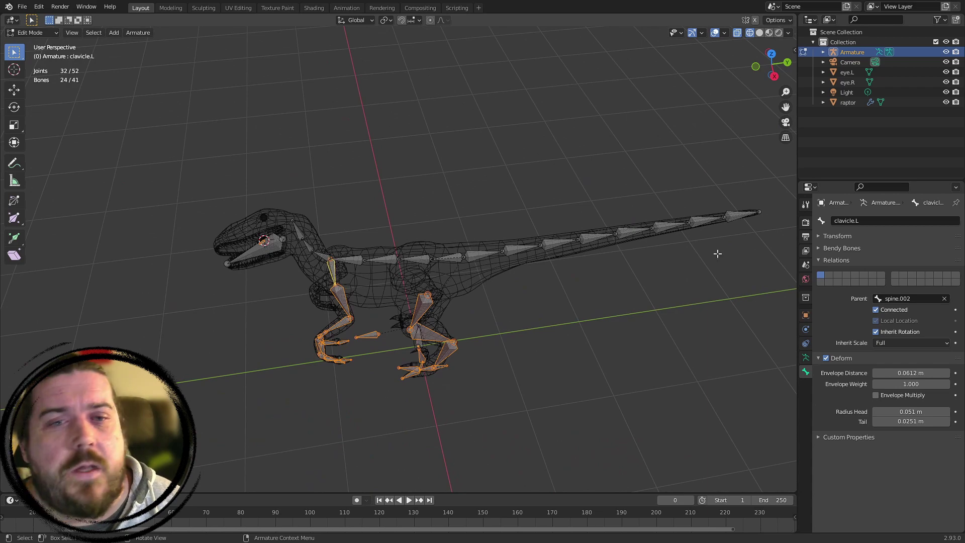
{"action": "middle_click_drag", "start_coordinate": [486, 258], "coordinate": [308, 89]}
{"action": "scroll", "coordinate": [576, 302], "scroll_direction": "up", "scroll_amount": 3}
{"action": "left_click", "coordinate": [140, 33]}
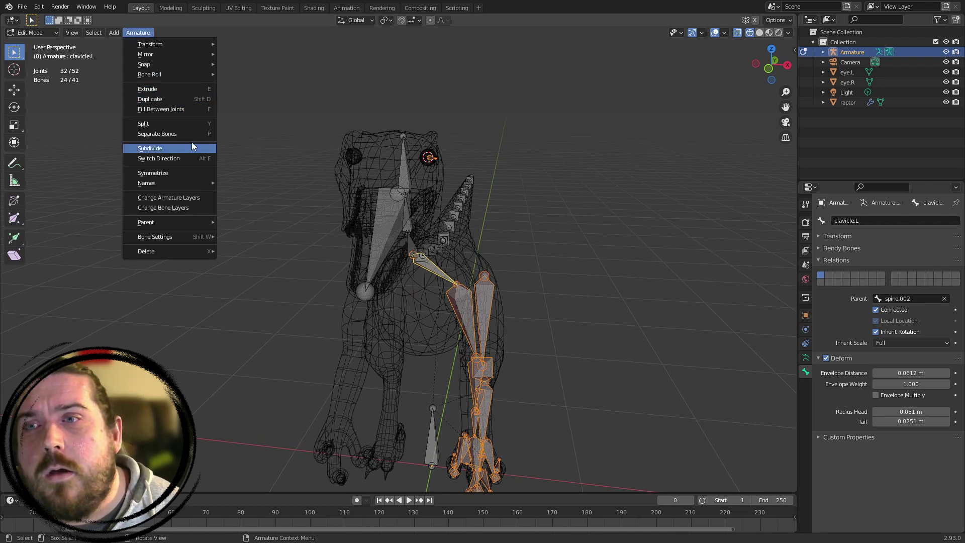
{"action": "left_click", "coordinate": [155, 170]}
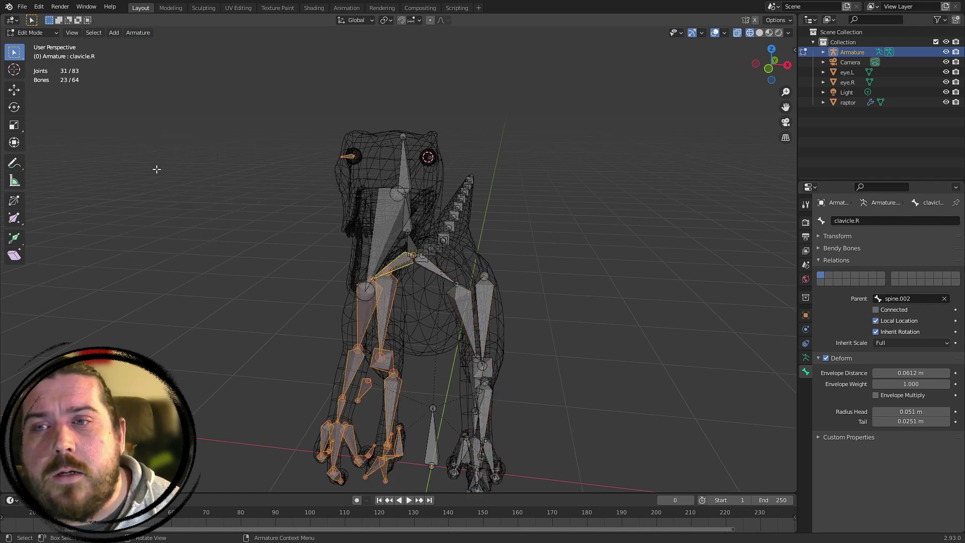
Examine the names and parents of the mirrored right eye, upper leg, shin and finger bones
{"action": "middle_click_drag", "start_coordinate": [156, 170], "coordinate": [393, 252]}
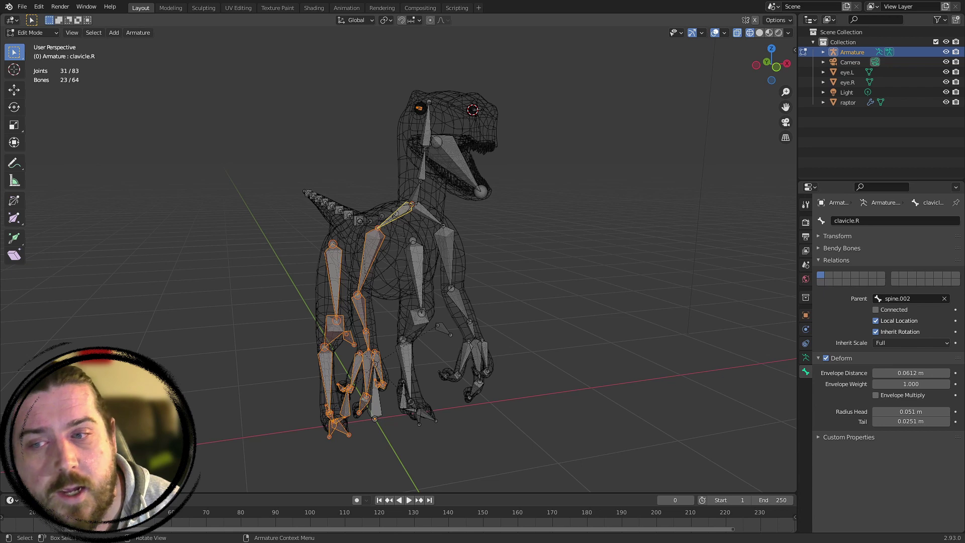
{"action": "scroll", "coordinate": [641, 234], "scroll_direction": "down", "scroll_amount": 2}
{"action": "scroll", "coordinate": [525, 170], "scroll_direction": "up", "scroll_amount": 2}
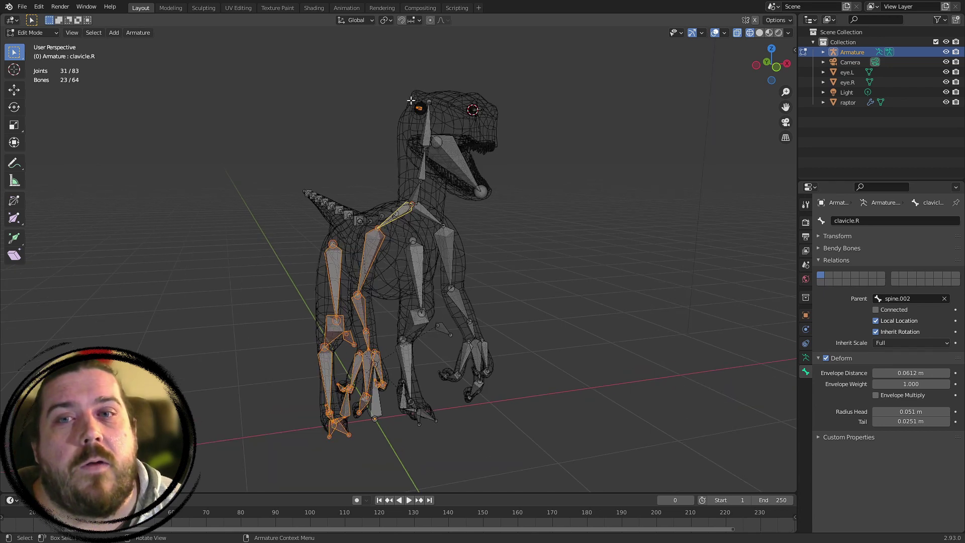
{"action": "left_click", "coordinate": [414, 104]}
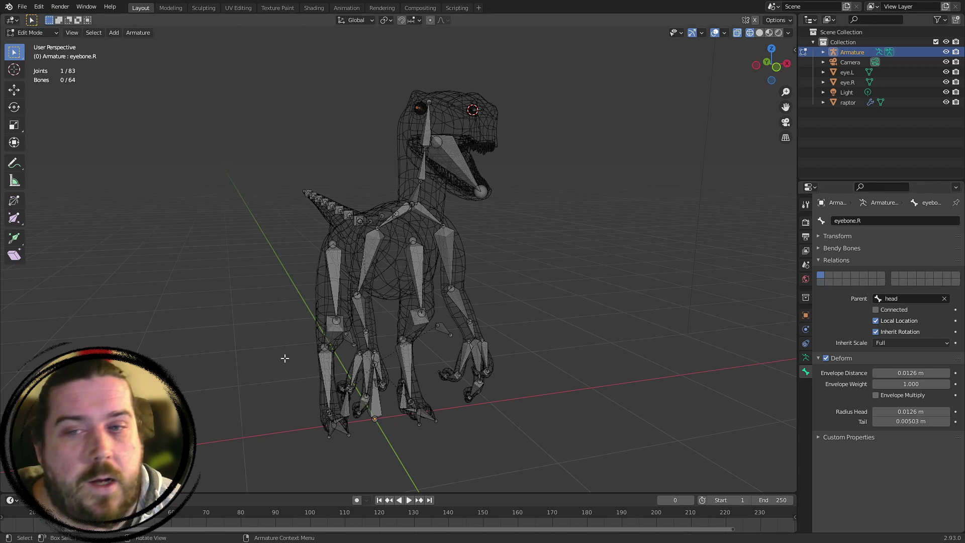
{"action": "left_click", "coordinate": [332, 267]}
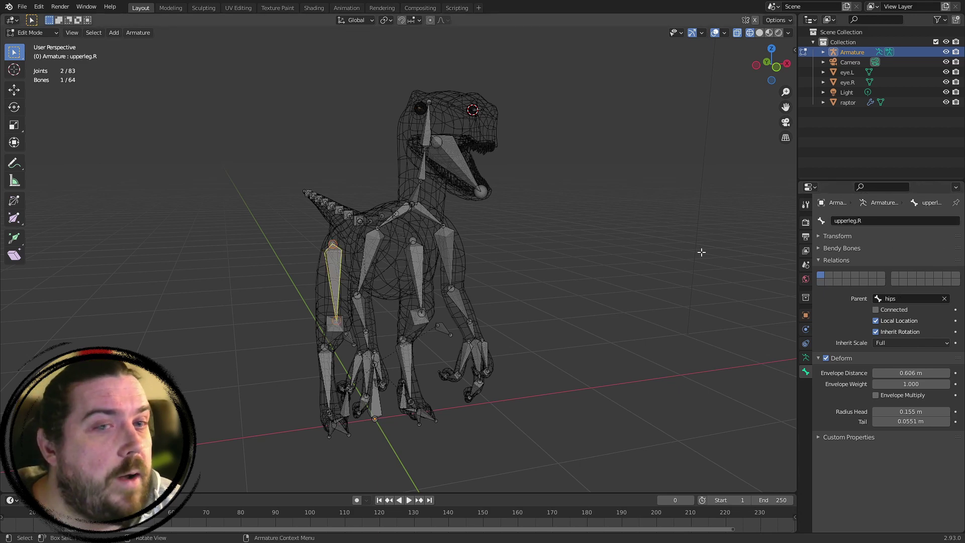
{"action": "middle_click_drag", "start_coordinate": [385, 238], "coordinate": [418, 236]}
{"action": "left_click", "coordinate": [309, 374]}
{"action": "left_click", "coordinate": [308, 376]}
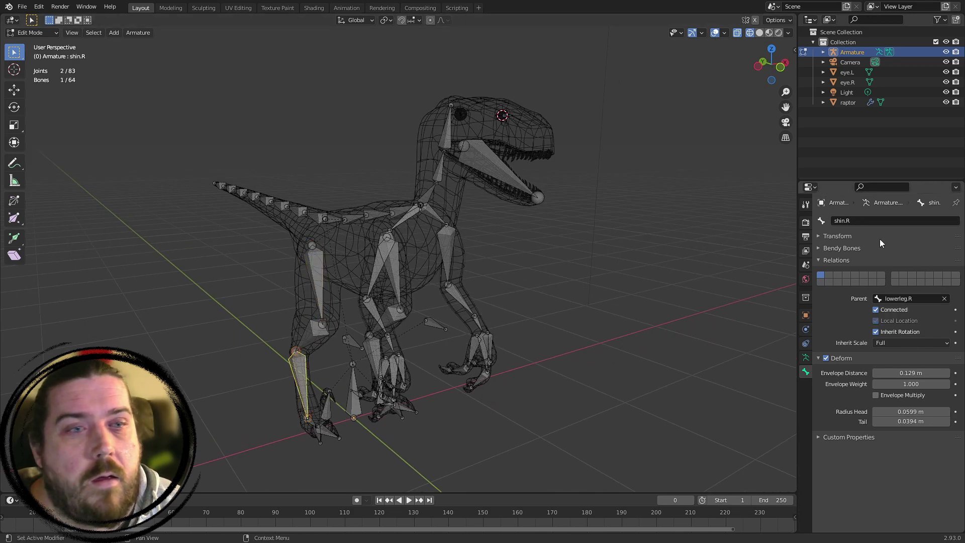
{"action": "middle_click_drag", "start_coordinate": [427, 396], "coordinate": [424, 345]}
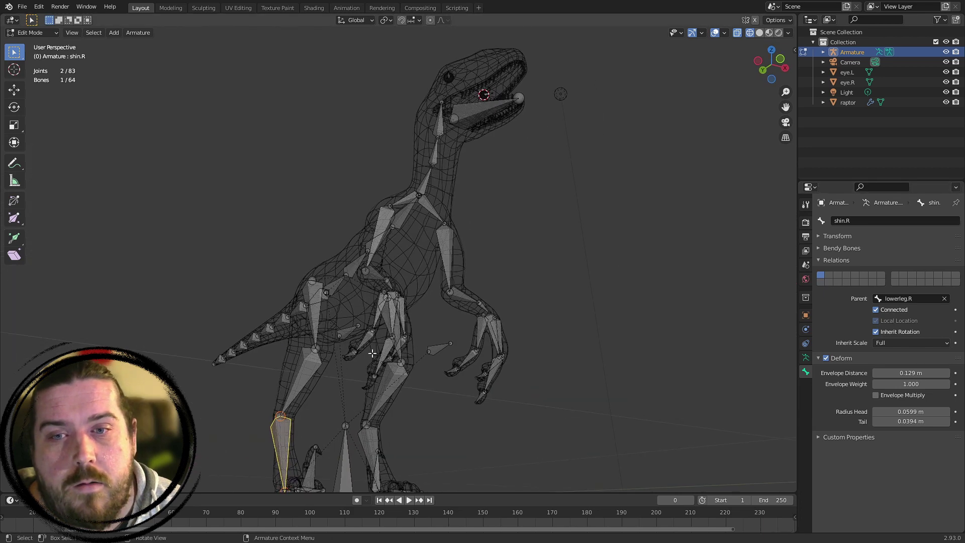
{"action": "left_click", "coordinate": [372, 354]}
{"action": "left_click", "coordinate": [383, 358]}
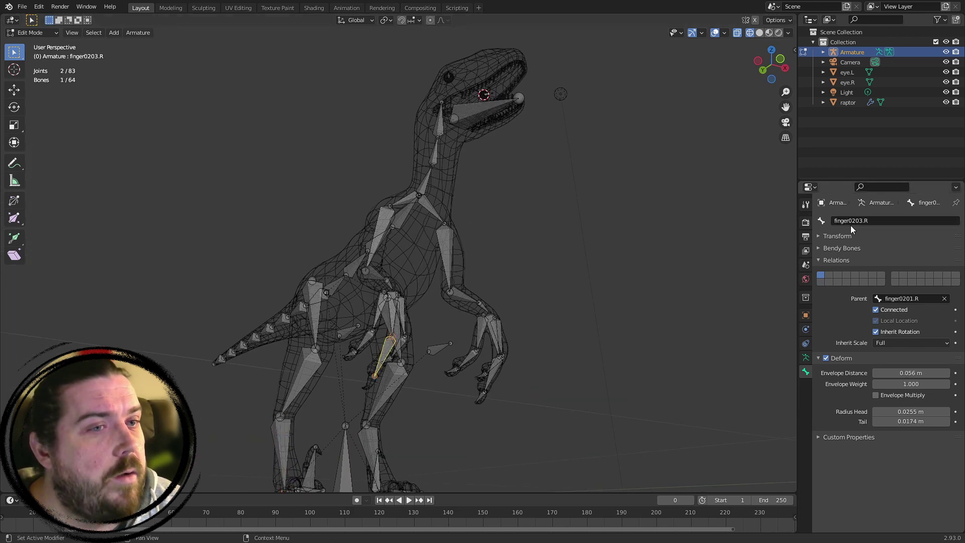
{"action": "middle_click_drag", "start_coordinate": [508, 331], "coordinate": [540, 367]}
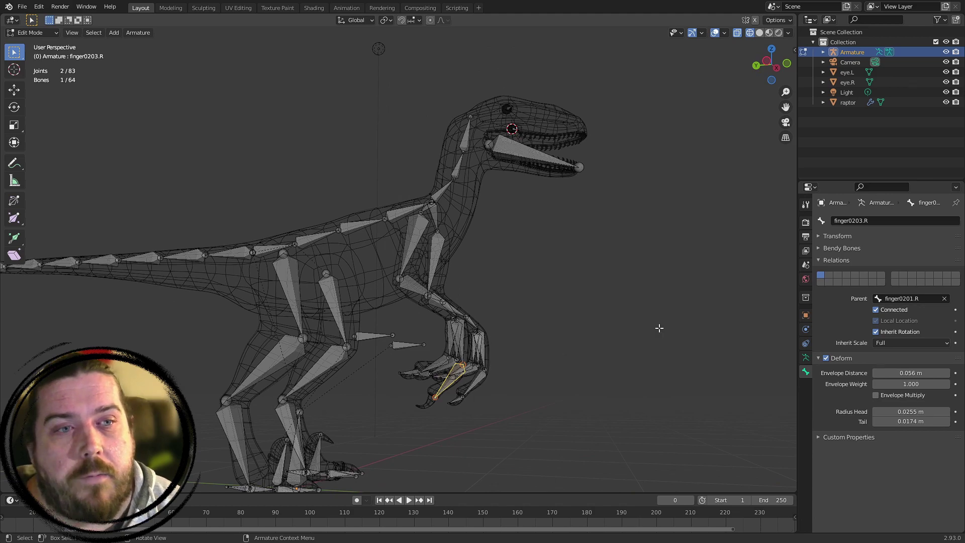
{"action": "middle_click_drag", "start_coordinate": [659, 328], "coordinate": [417, 371], "text": "shift"}
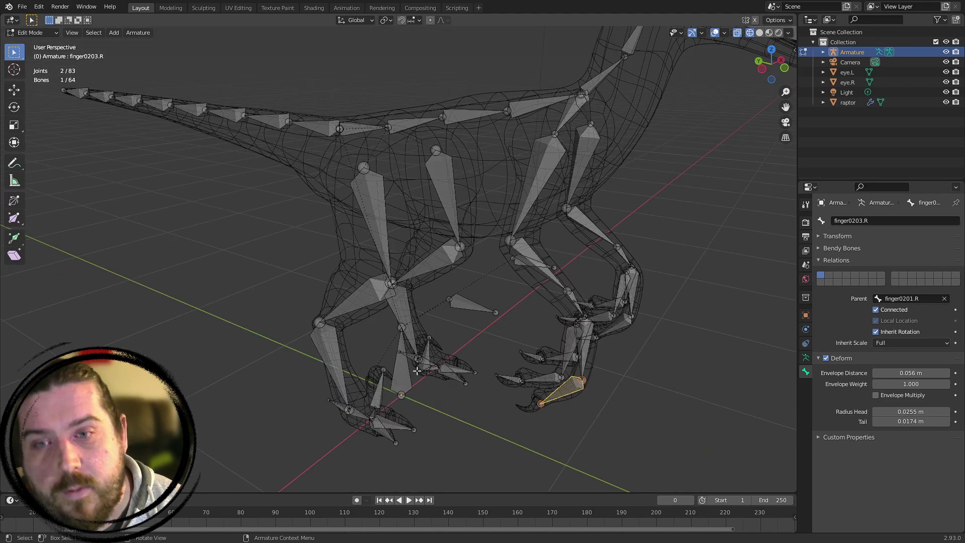
Test the mirrored leg IK in Pose Mode by moving footik.R, cancelling each move
{"action": "left_click", "coordinate": [51, 35]}
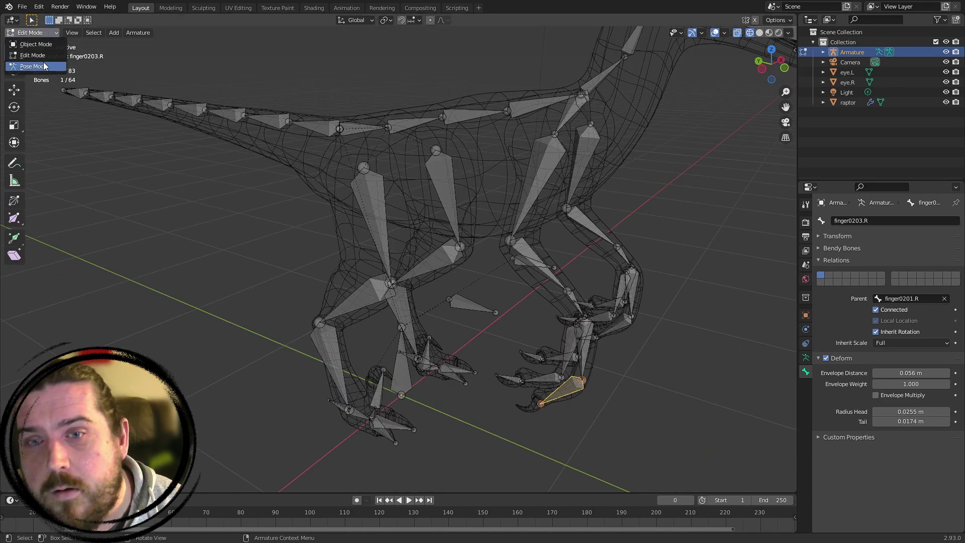
{"action": "left_click", "coordinate": [43, 66]}
{"action": "middle_click_drag", "start_coordinate": [321, 231], "coordinate": [430, 303]}
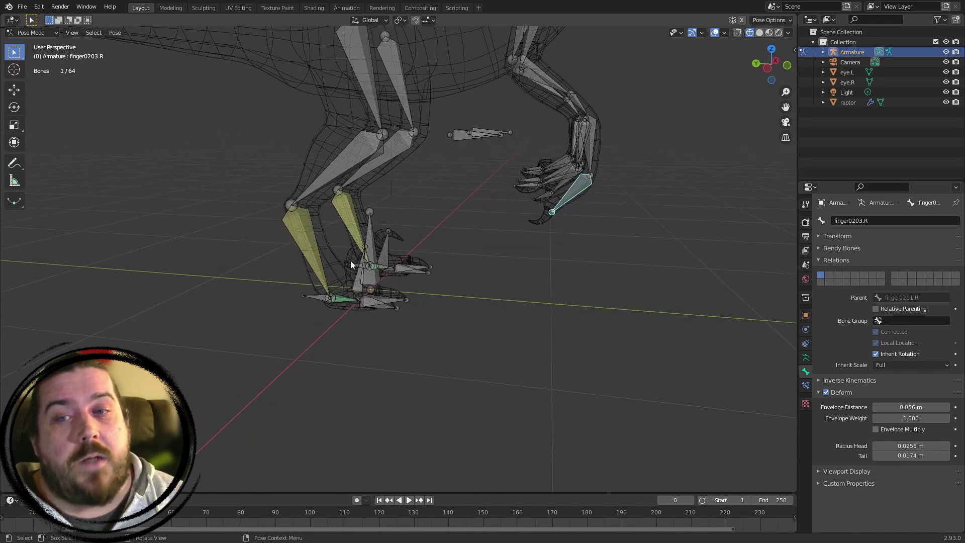
{"action": "left_click", "coordinate": [314, 293]}
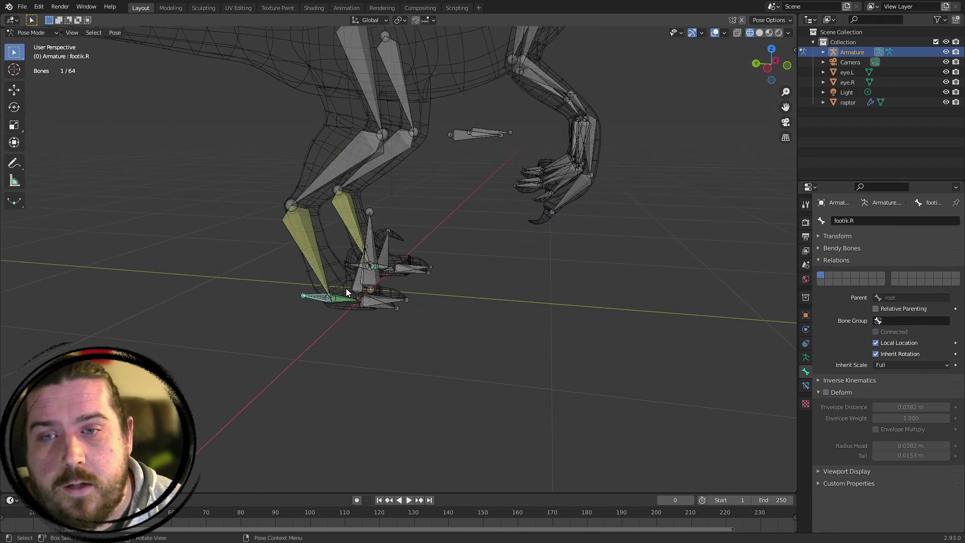
{"action": "middle_click_drag", "start_coordinate": [346, 288], "coordinate": [441, 342], "text": "shift"}
{"action": "key", "text": "g"}
{"action": "right_click", "coordinate": [579, 276]}
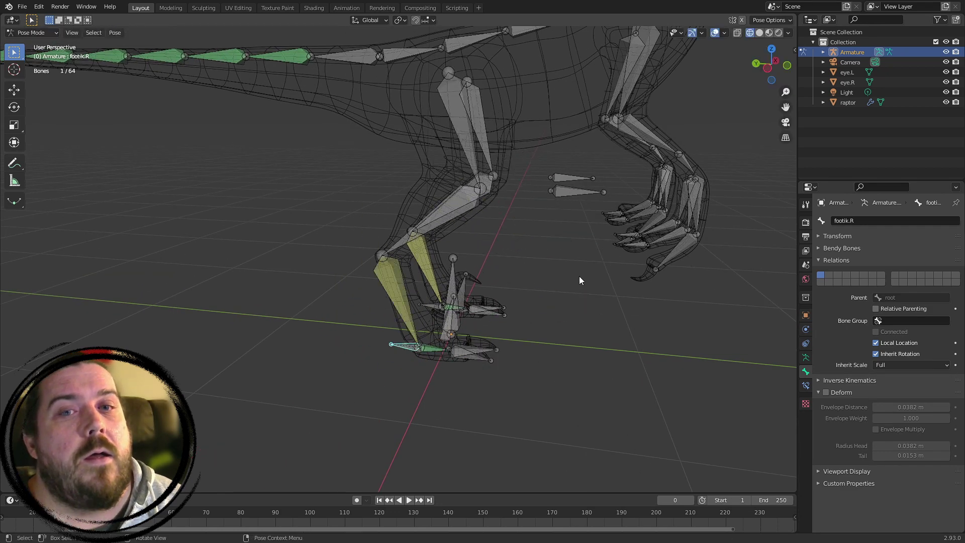
{"action": "key", "text": "g"}
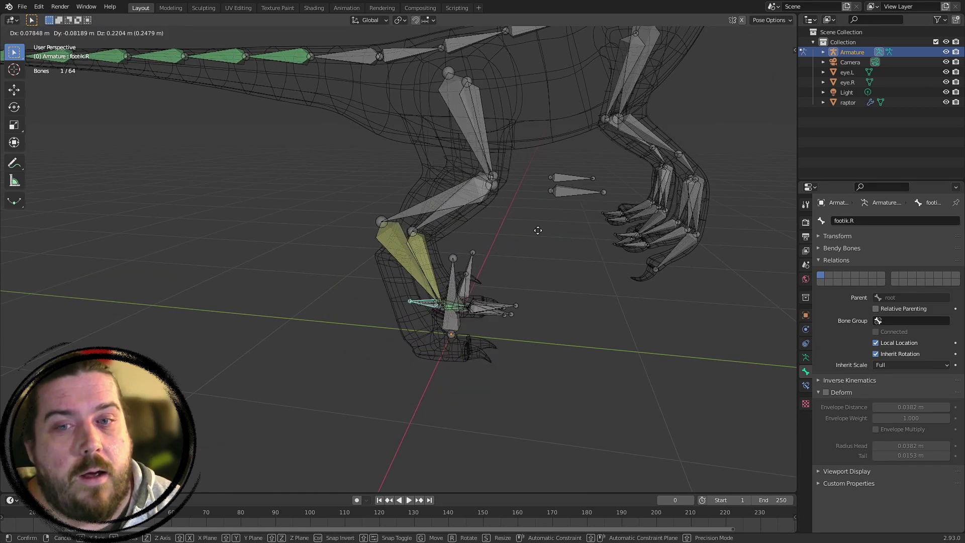
{"action": "right_click", "coordinate": [508, 318]}
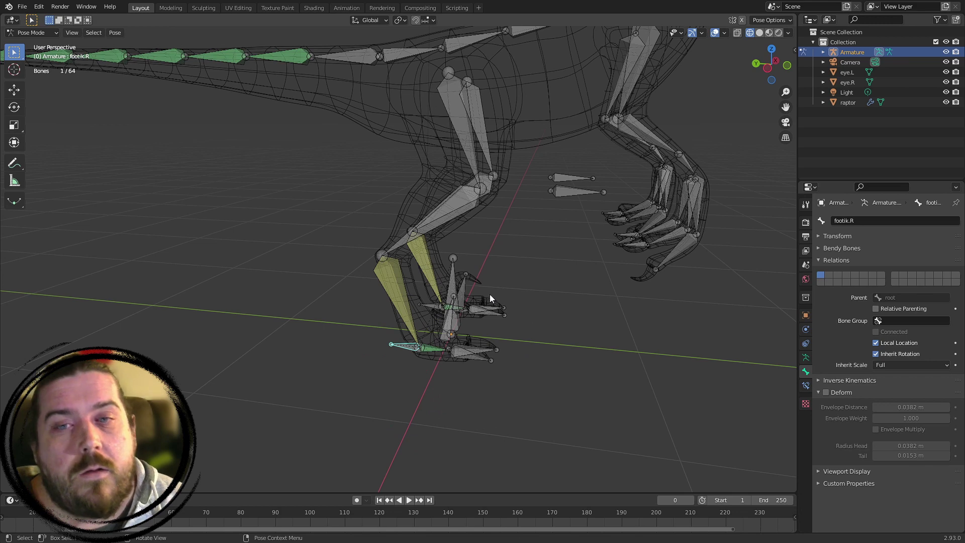
{"action": "key", "text": "g"}
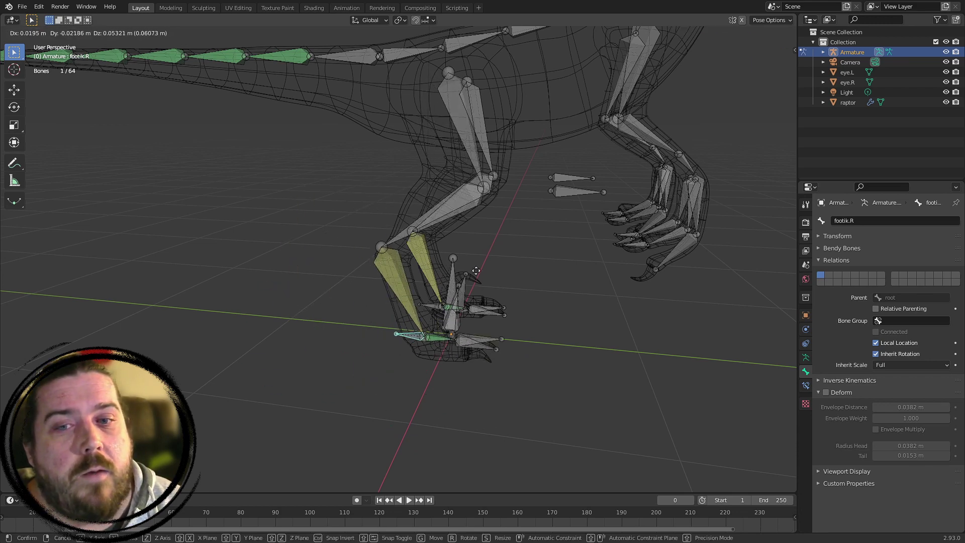
{"action": "right_click", "coordinate": [456, 246]}
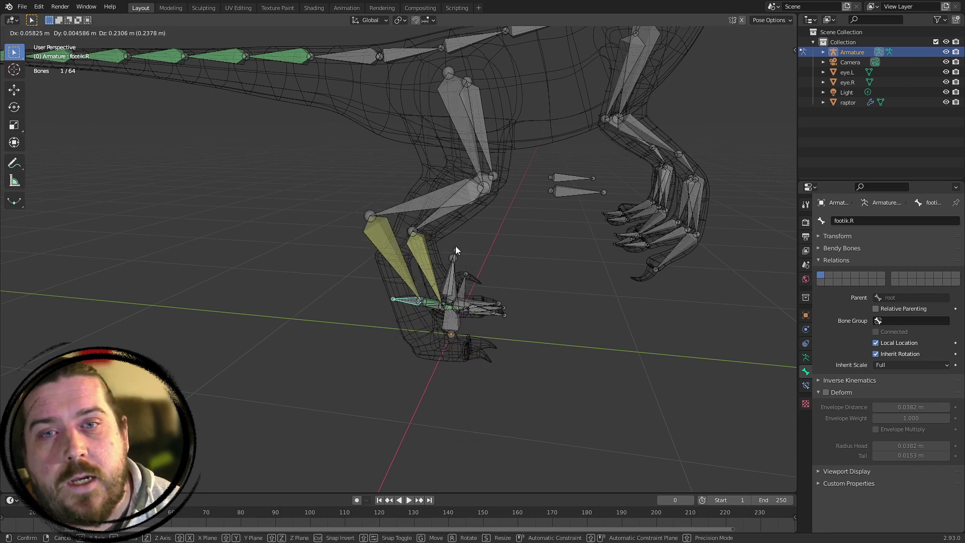
Test how kneeik.R steers the mirrored leg by moving it
{"action": "left_click", "coordinate": [548, 190]}
{"action": "middle_click_drag", "start_coordinate": [673, 190], "coordinate": [643, 303]}
{"action": "key", "text": "g"}
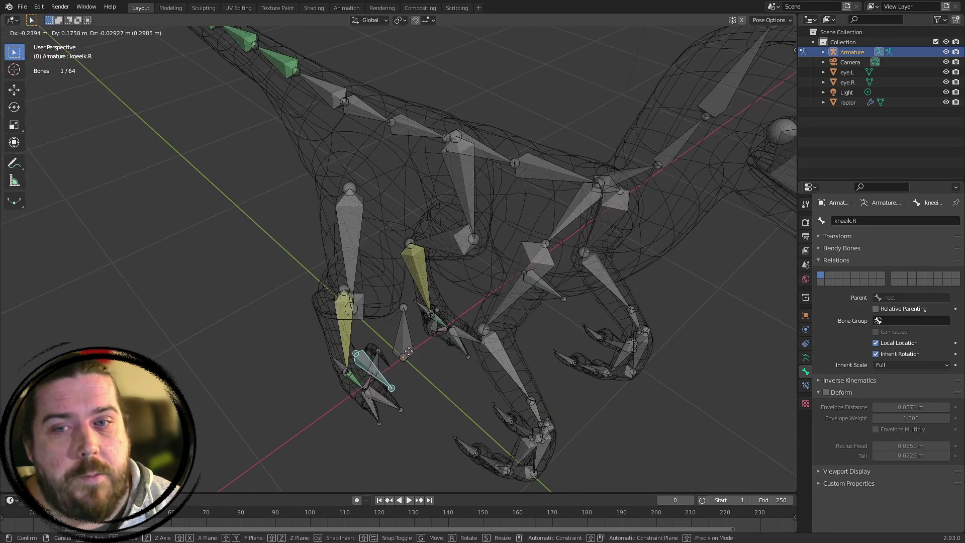
{"action": "left_click", "coordinate": [480, 338]}
Check whether the complete symmetrized rig follows the root bone by moving it, cancelling the move
{"action": "middle_click_drag", "start_coordinate": [480, 339], "coordinate": [433, 210]}
{"action": "left_click", "coordinate": [436, 207]}
{"action": "scroll", "coordinate": [436, 204], "scroll_direction": "down", "scroll_amount": 3}
{"action": "key", "text": "g"}
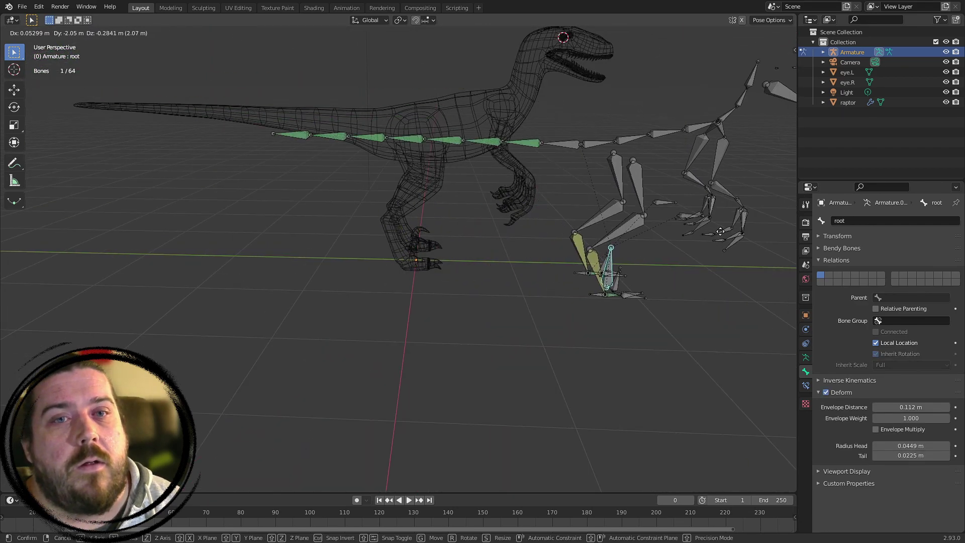
{"action": "right_click", "coordinate": [493, 171]}
{"action": "middle_click_drag", "start_coordinate": [493, 170], "coordinate": [562, 290]}
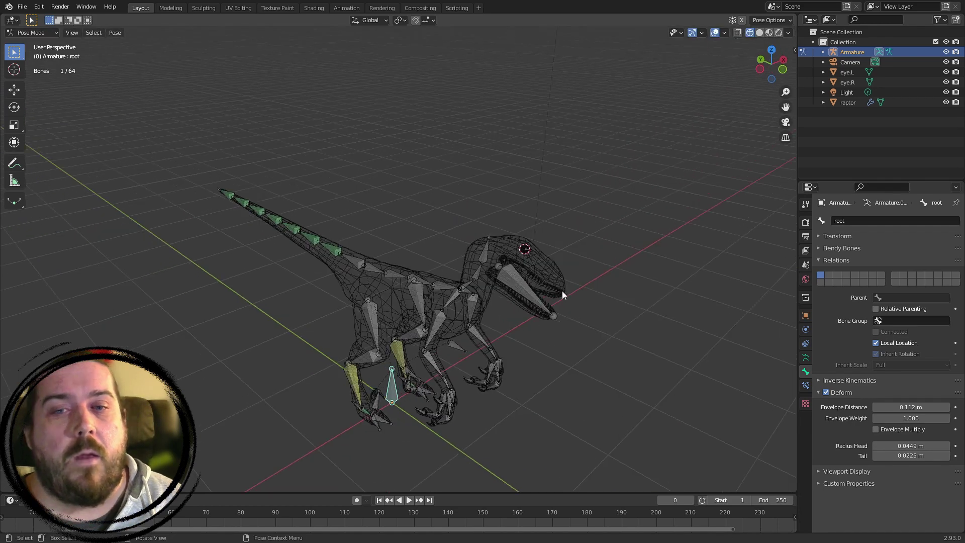
Return to Edit Mode and disable Deform on the root bone
{"action": "key", "text": "Tab"}
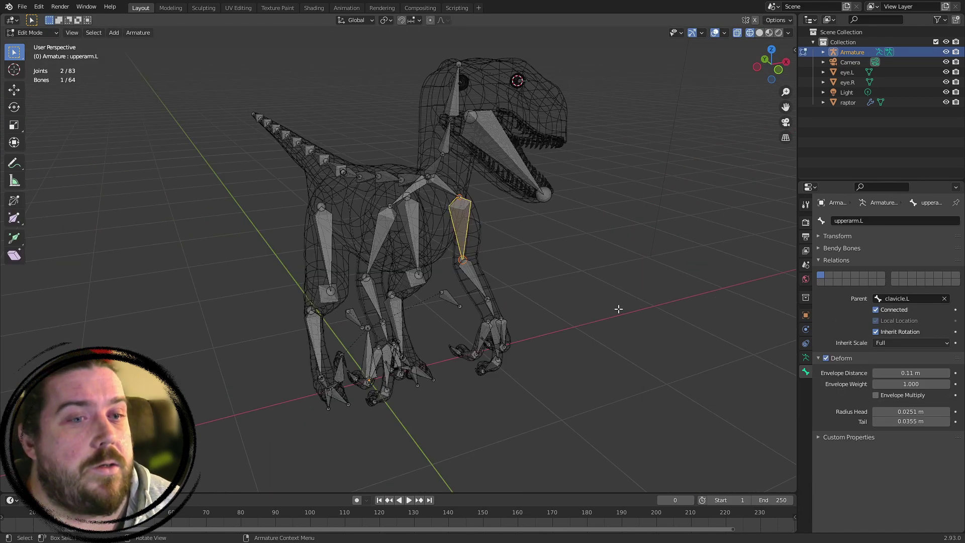
{"action": "middle_click_drag", "start_coordinate": [504, 321], "coordinate": [502, 325]}
{"action": "left_click", "coordinate": [377, 377]}
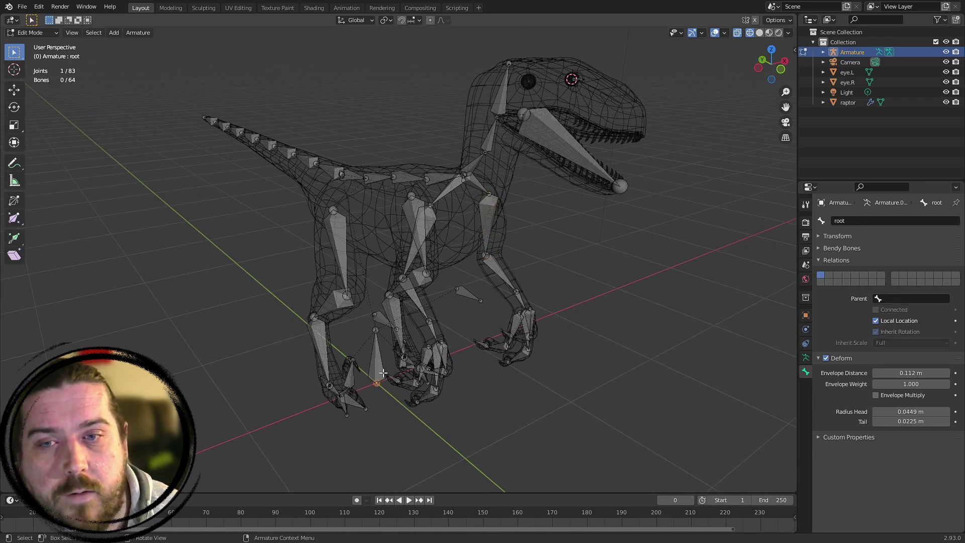
{"action": "left_click", "coordinate": [383, 372]}
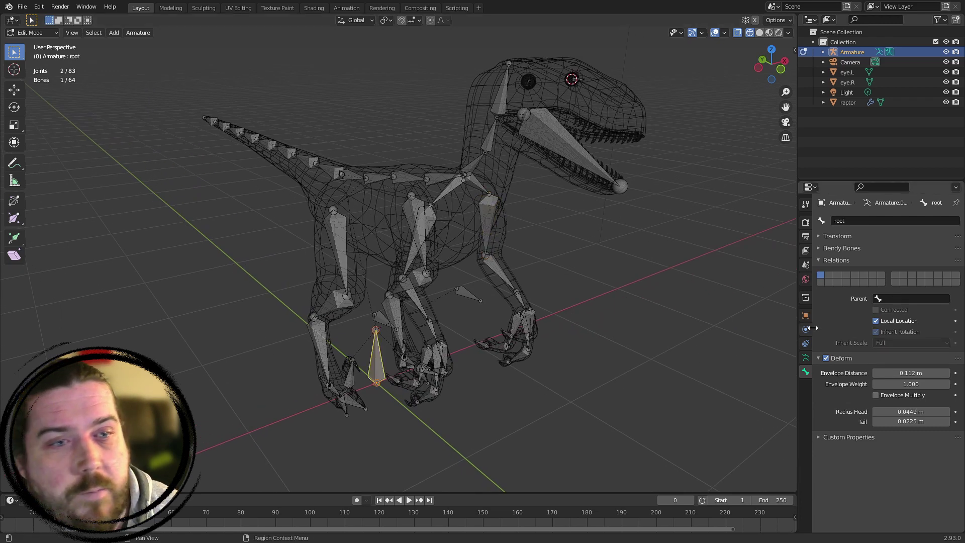
{"action": "left_click", "coordinate": [826, 358]}
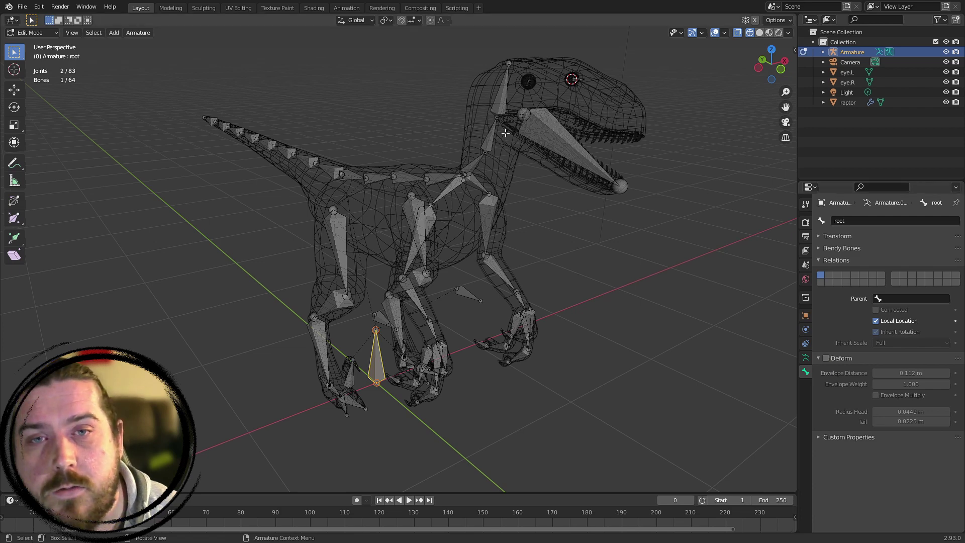
Disable Deform on eyebone.R and eyebone.L
{"action": "left_click", "coordinate": [529, 82]}
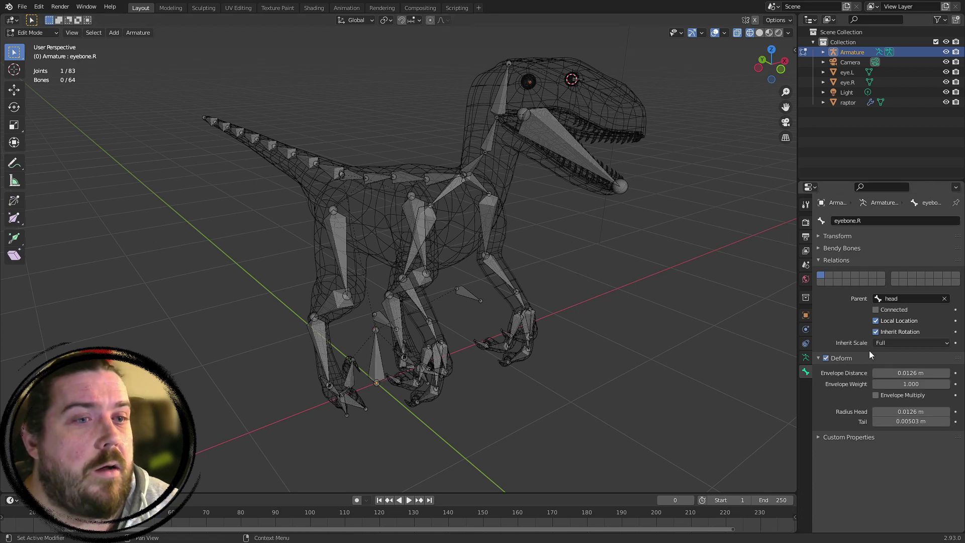
{"action": "left_click", "coordinate": [826, 358]}
{"action": "middle_click_drag", "start_coordinate": [654, 351], "coordinate": [578, 317]}
{"action": "scroll", "coordinate": [579, 317], "scroll_direction": "up", "scroll_amount": 4}
{"action": "left_click", "coordinate": [660, 344]}
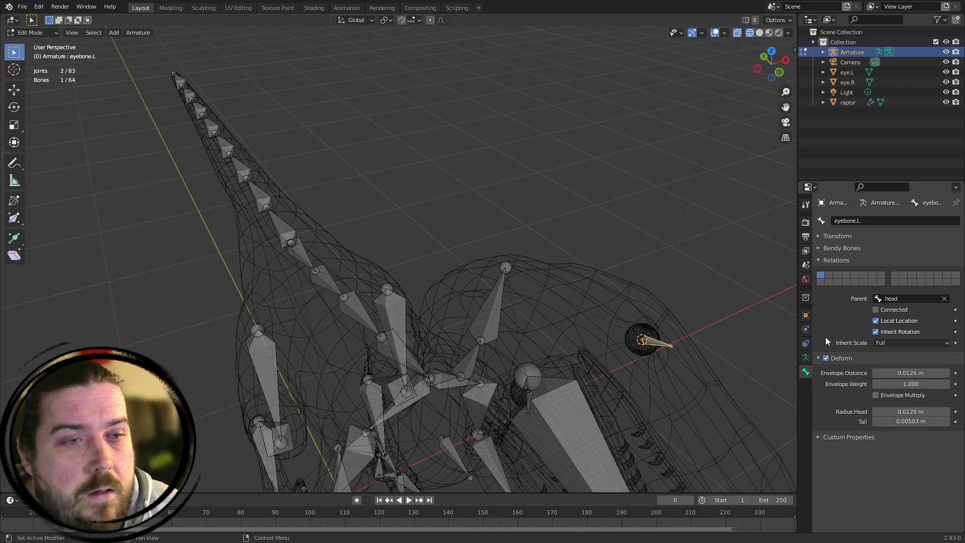
{"action": "left_click", "coordinate": [826, 358]}
{"action": "left_click", "coordinate": [531, 394]}
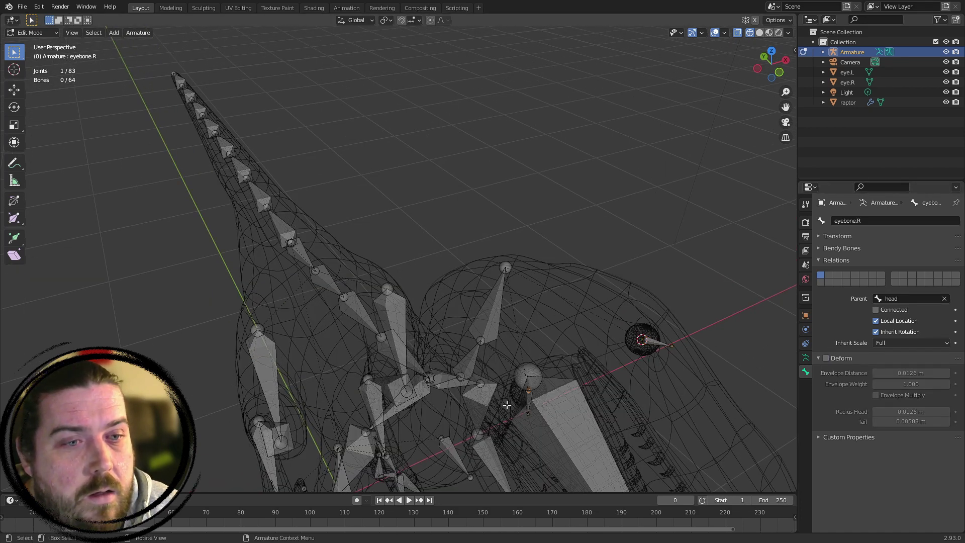
Check the Deform setting of the knee control bones kneeik.L and kneeik.R
{"action": "left_click", "coordinate": [524, 401]}
{"action": "middle_click_drag", "start_coordinate": [603, 377], "coordinate": [619, 240], "text": "shift"}
{"action": "scroll", "coordinate": [617, 241], "scroll_direction": "down", "scroll_amount": 5}
{"action": "middle_click_drag", "start_coordinate": [478, 340], "coordinate": [523, 320]}
{"action": "left_click", "coordinate": [475, 269]}
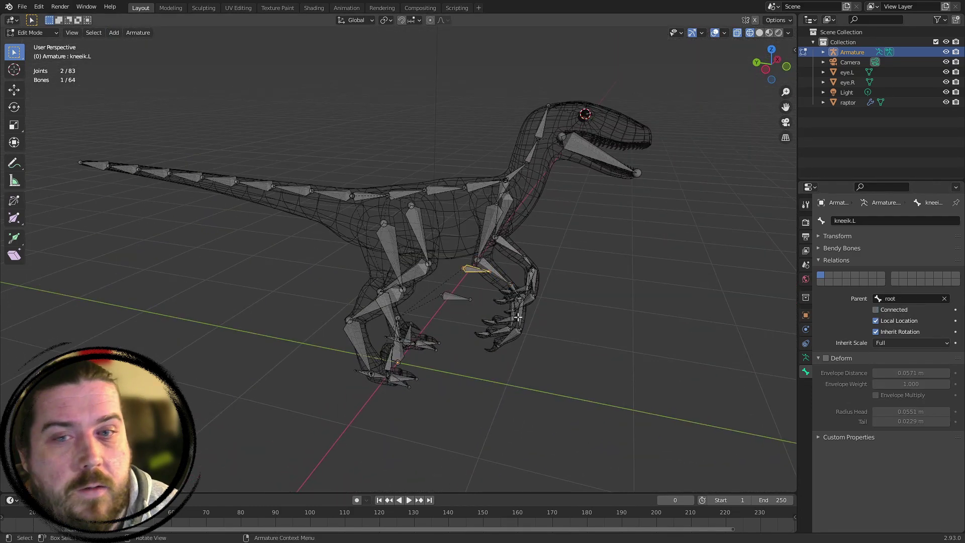
{"action": "left_click", "coordinate": [443, 305]}
{"action": "scroll", "coordinate": [443, 305], "scroll_direction": "up", "scroll_amount": 1}
{"action": "left_click", "coordinate": [456, 304]}
{"action": "middle_click_drag", "start_coordinate": [416, 336], "coordinate": [443, 281], "text": "shift"}
{"action": "scroll", "coordinate": [443, 281], "scroll_direction": "up", "scroll_amount": 4}
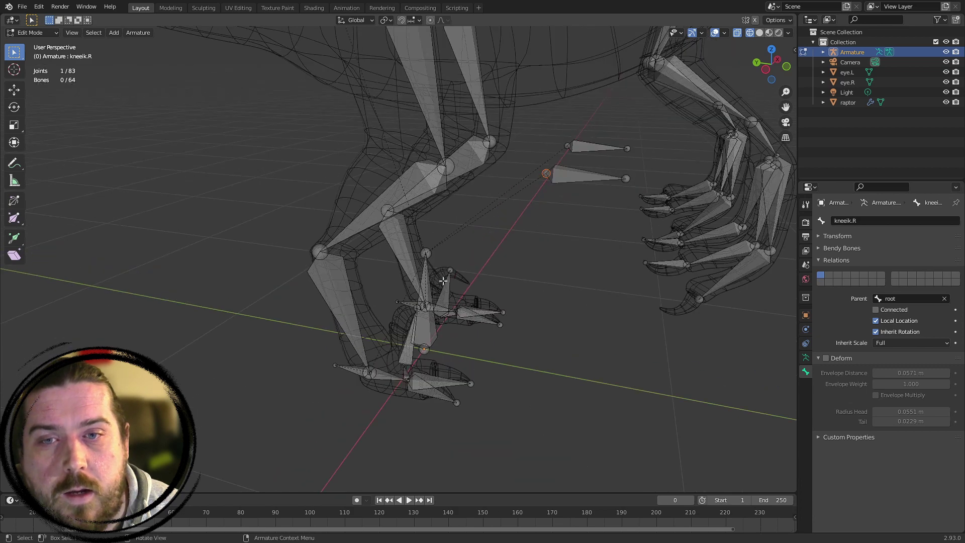
{"action": "left_click", "coordinate": [604, 182]}
Check the Deform setting of the foot control bones footik.L and footik.R, then review the whole armature
{"action": "left_click", "coordinate": [405, 305]}
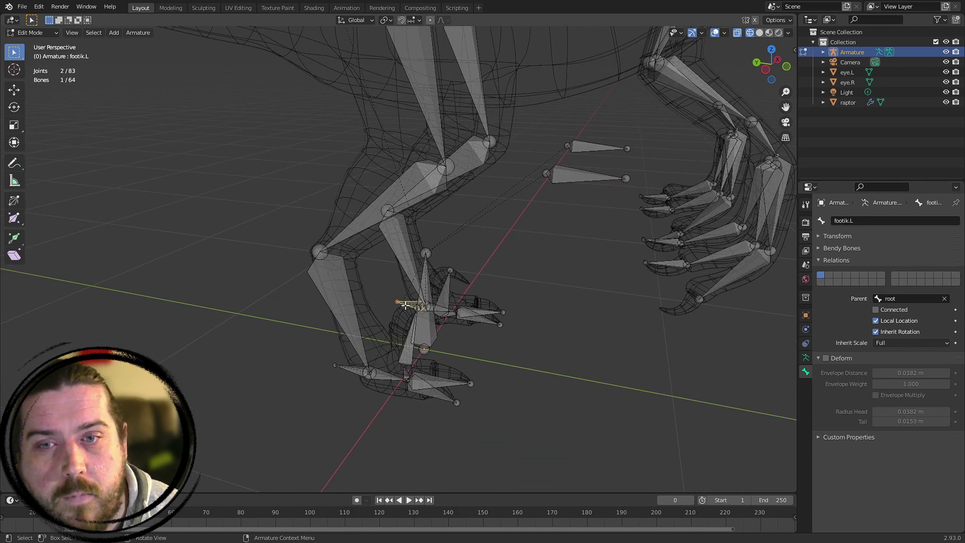
{"action": "left_click", "coordinate": [348, 366]}
{"action": "scroll", "coordinate": [476, 338], "scroll_direction": "down", "scroll_amount": 6}
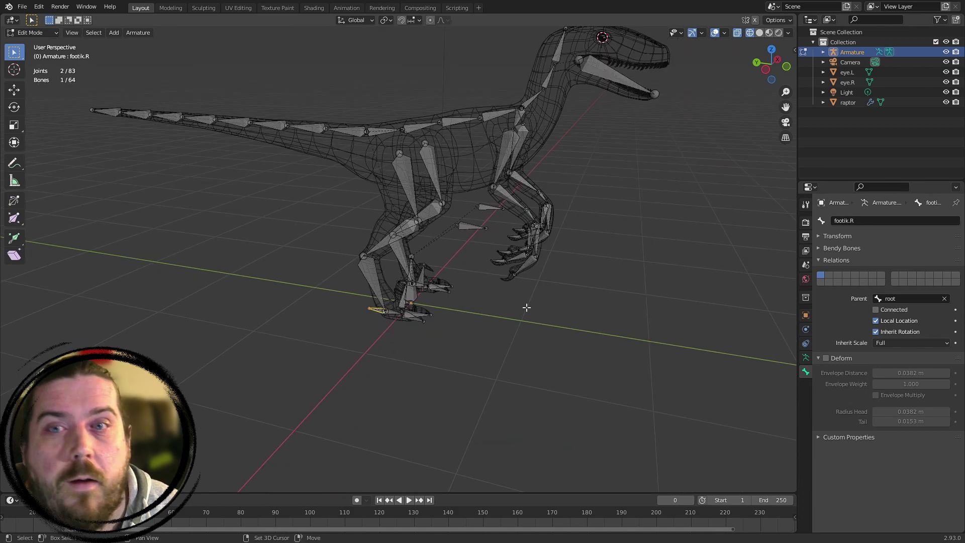
{"action": "scroll", "coordinate": [479, 220], "scroll_direction": "up", "scroll_amount": 4}
{"action": "middle_click_drag", "start_coordinate": [479, 221], "coordinate": [548, 286]}
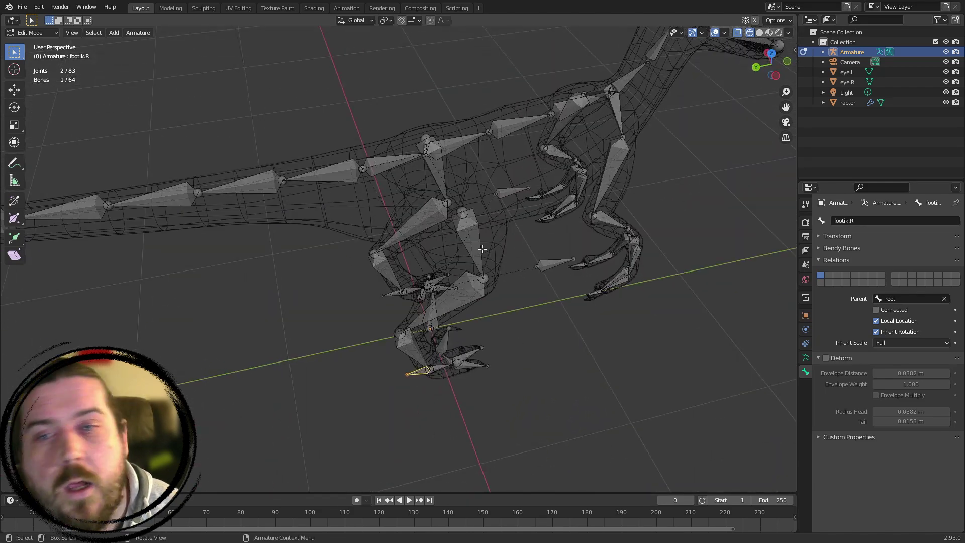
{"action": "middle_click_drag", "start_coordinate": [483, 250], "coordinate": [432, 363]}
{"action": "scroll", "coordinate": [518, 233], "scroll_direction": "down", "scroll_amount": 3}
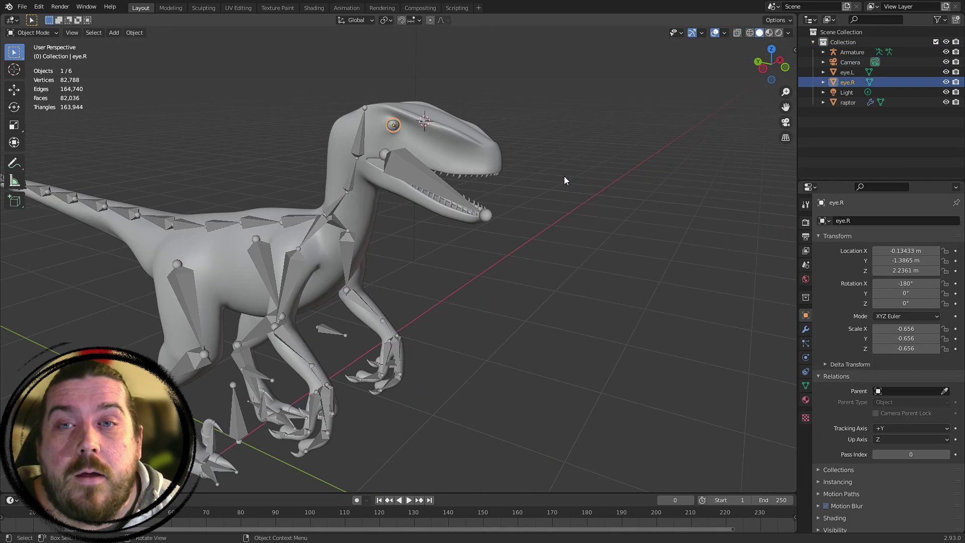
Apply the rotation of the right eye object, eye.R
{"action": "middle_click_drag", "start_coordinate": [451, 183], "coordinate": [469, 100]}
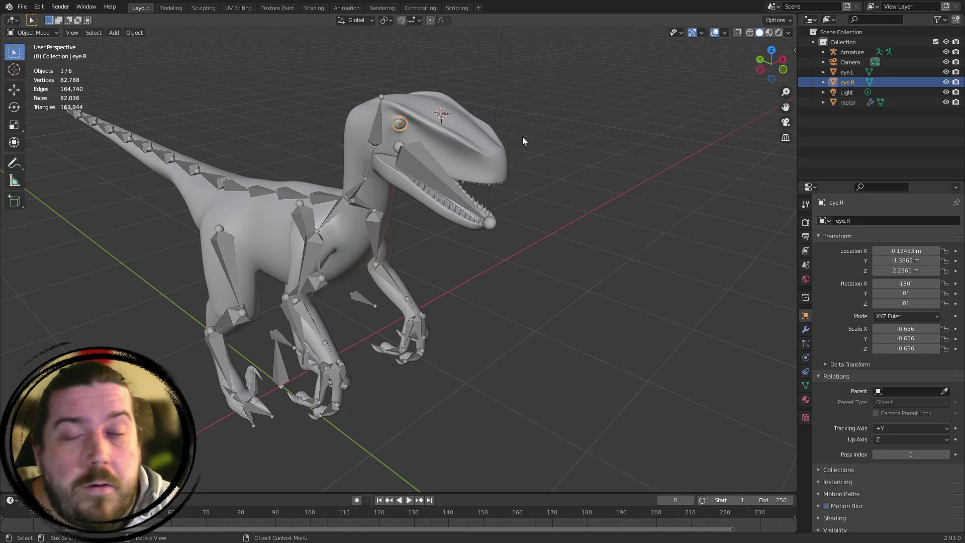
{"action": "middle_click_drag", "start_coordinate": [523, 137], "coordinate": [563, 209]}
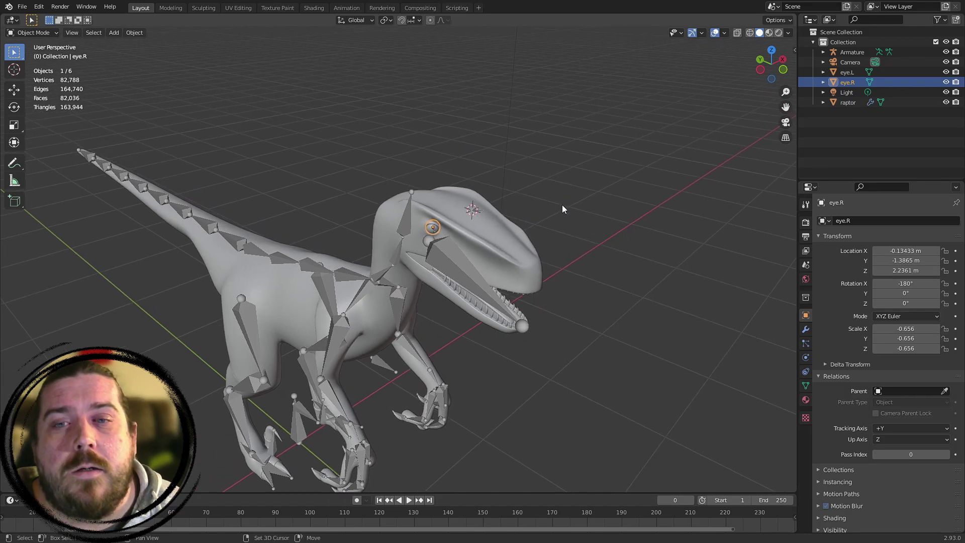
{"action": "scroll", "coordinate": [559, 216], "scroll_direction": "up", "scroll_amount": 7}
{"action": "middle_click_drag", "start_coordinate": [477, 201], "coordinate": [422, 286], "text": "shift"}
{"action": "left_click", "coordinate": [610, 98]}
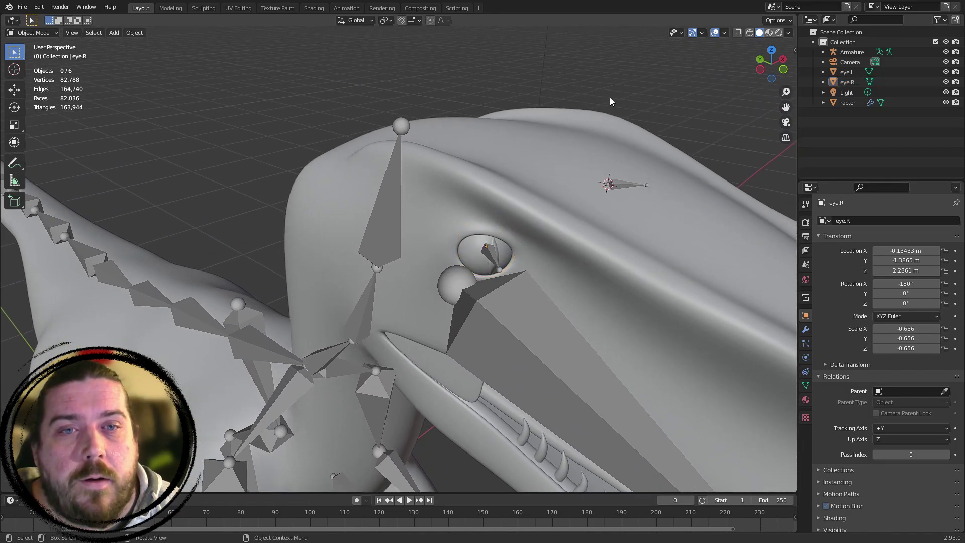
{"action": "left_click", "coordinate": [477, 260]}
{"action": "scroll", "coordinate": [520, 211], "scroll_direction": "down", "scroll_amount": 5}
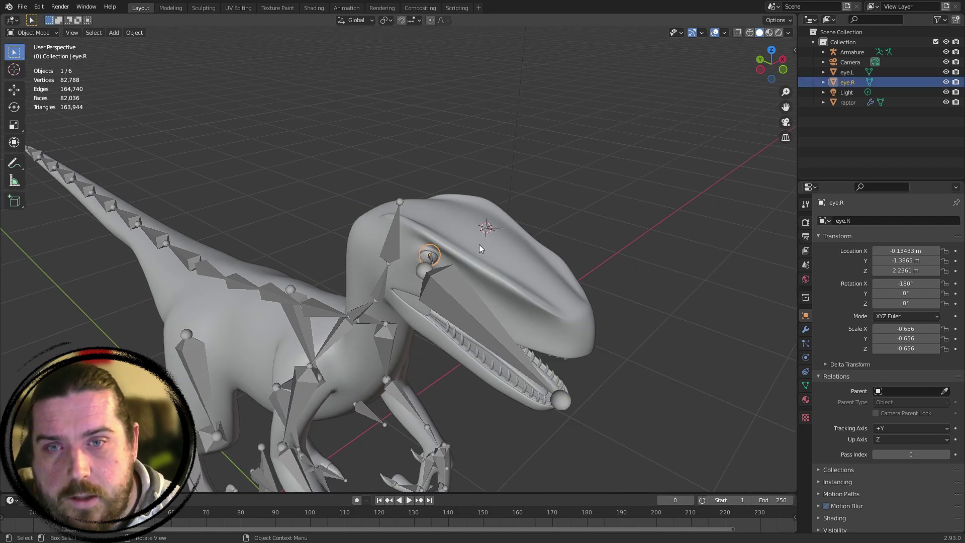
{"action": "middle_click_drag", "start_coordinate": [479, 244], "coordinate": [500, 215]}
{"action": "key", "text": "ctrl+a"}
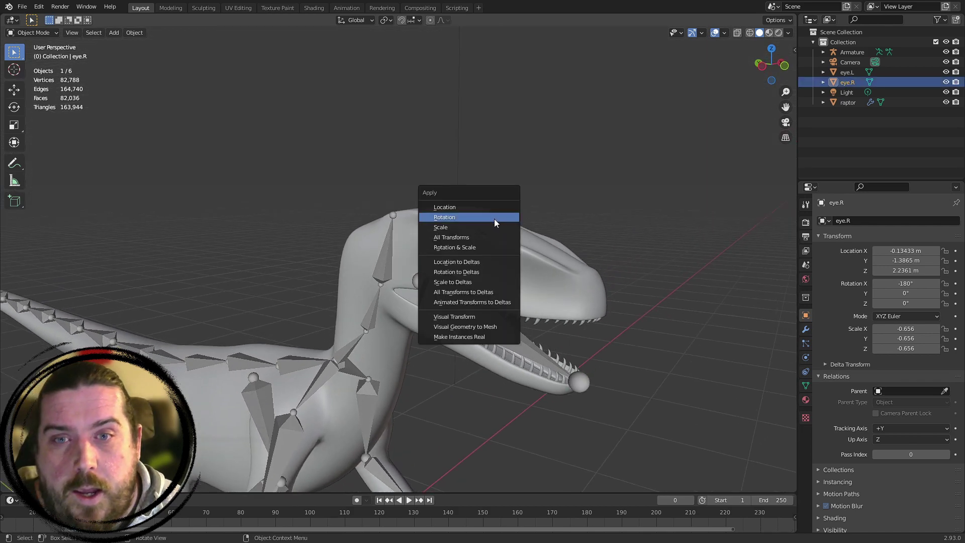
{"action": "left_click", "coordinate": [485, 218]}
Parent eye.R to the armature's eyebone.R bone in Pose Mode, using the Bone Relative option
{"action": "scroll", "coordinate": [487, 216], "scroll_direction": "up", "scroll_amount": 4}
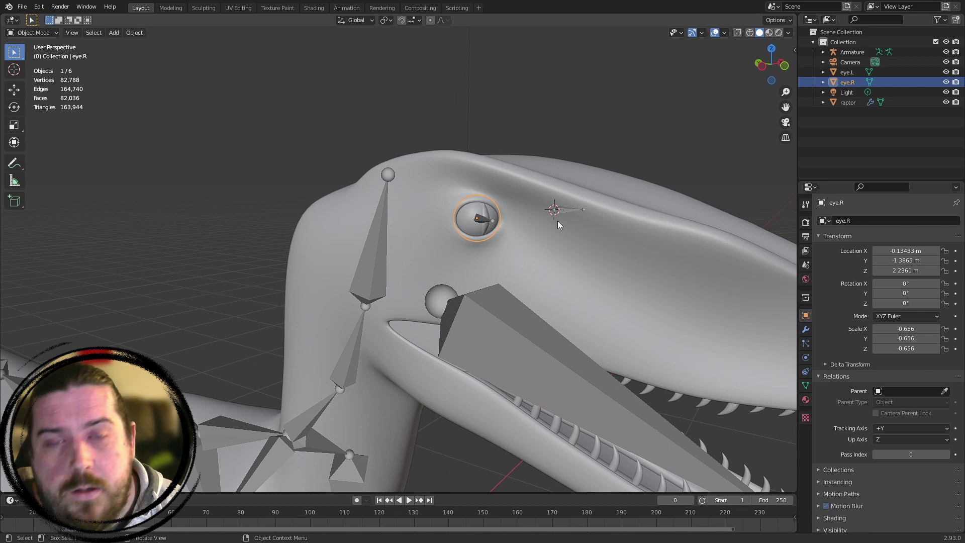
{"action": "middle_click_drag", "start_coordinate": [558, 225], "coordinate": [596, 242]}
{"action": "scroll", "coordinate": [578, 250], "scroll_direction": "up", "scroll_amount": 3}
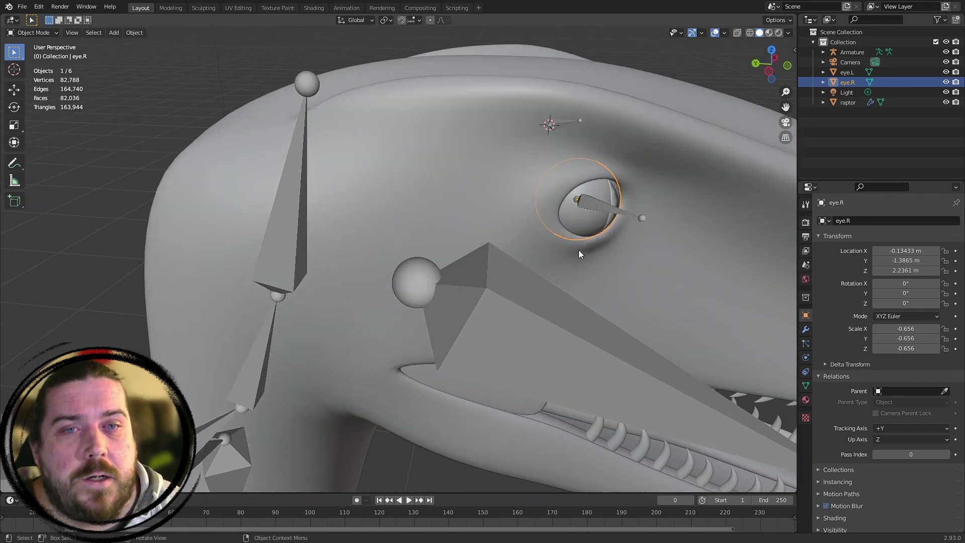
{"action": "left_click", "coordinate": [642, 53]}
{"action": "left_click", "coordinate": [591, 228]}
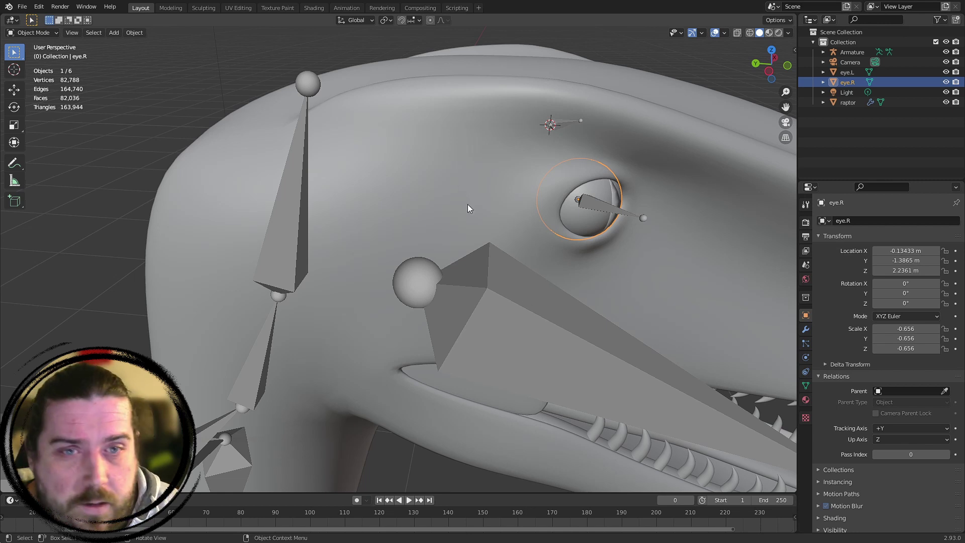
{"action": "left_click", "coordinate": [571, 302], "text": "shift"}
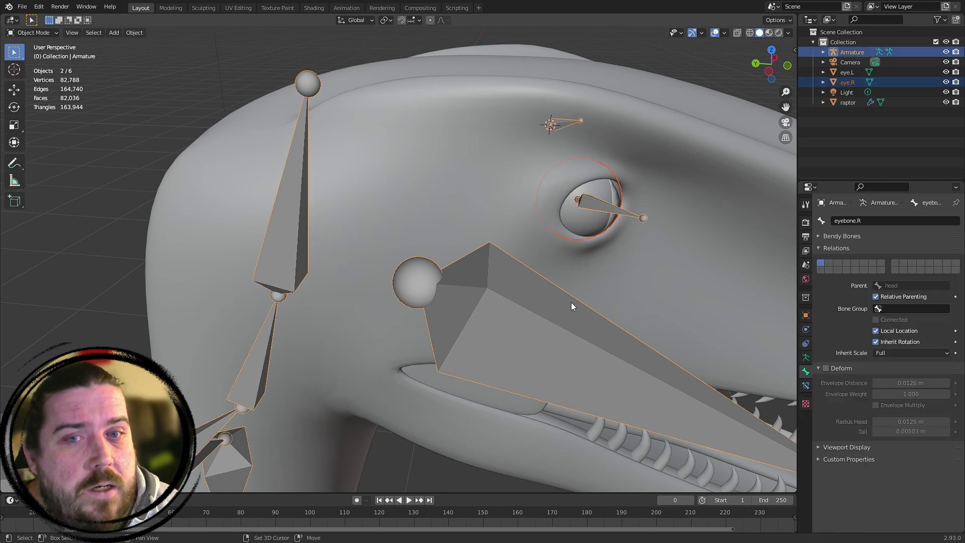
{"action": "left_click", "coordinate": [44, 34]}
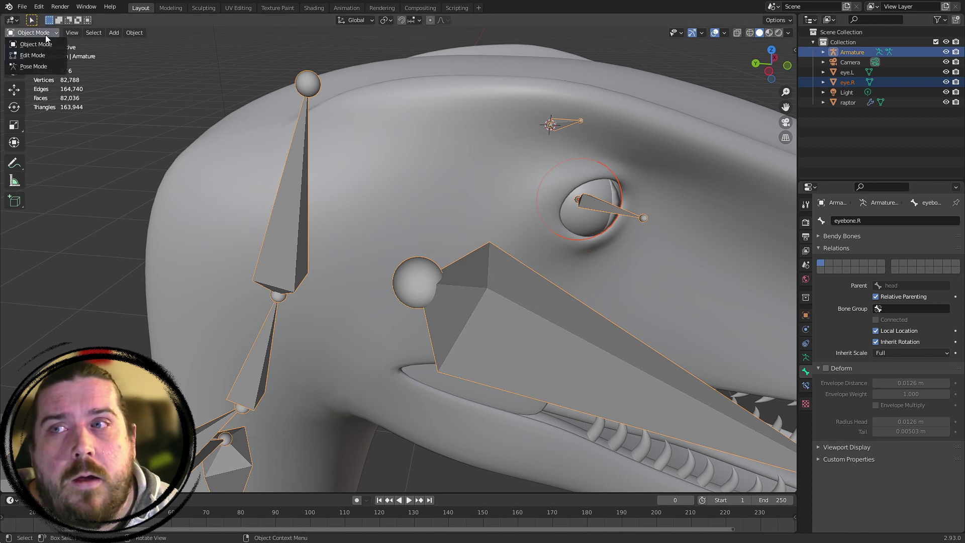
{"action": "left_click", "coordinate": [14, 66]}
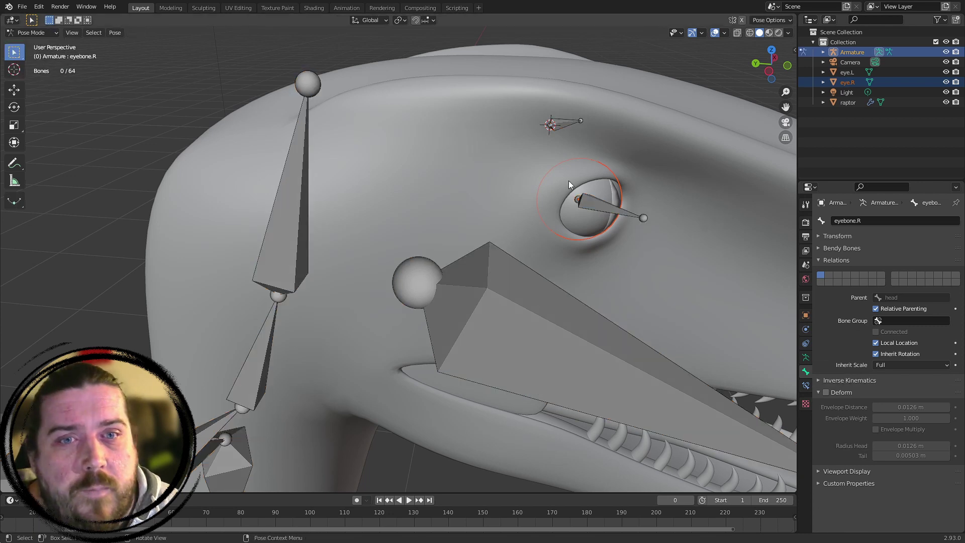
{"action": "left_click", "coordinate": [603, 205]}
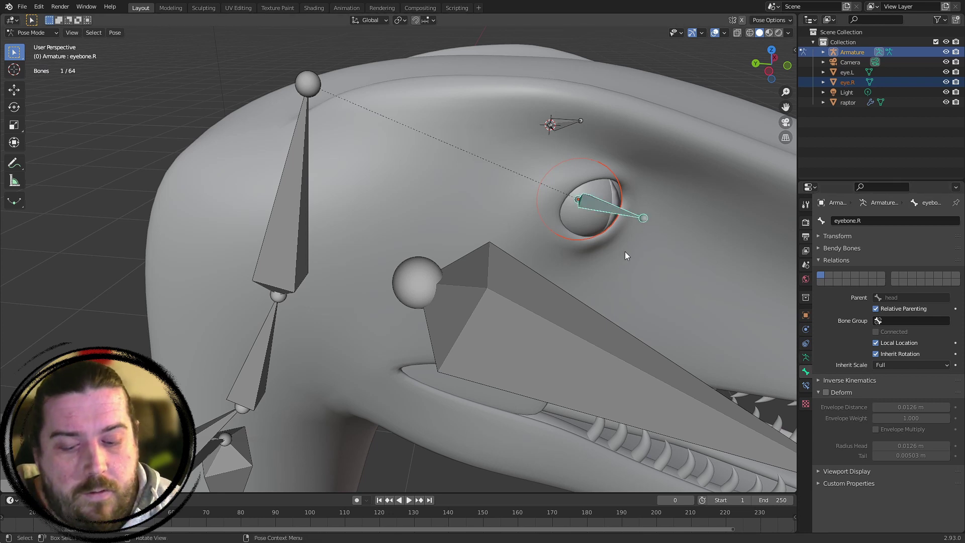
{"action": "key", "text": "ctrl+p"}
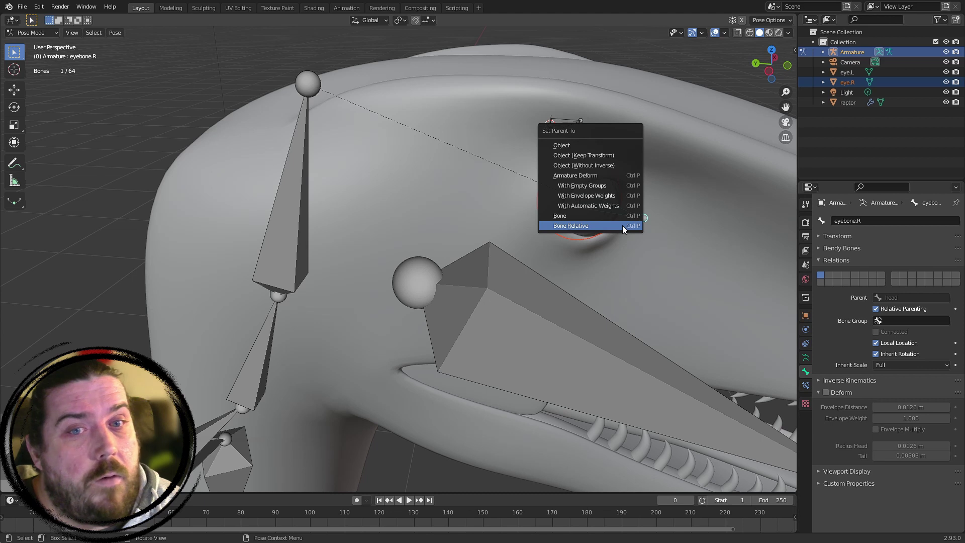
{"action": "left_click", "coordinate": [559, 226]}
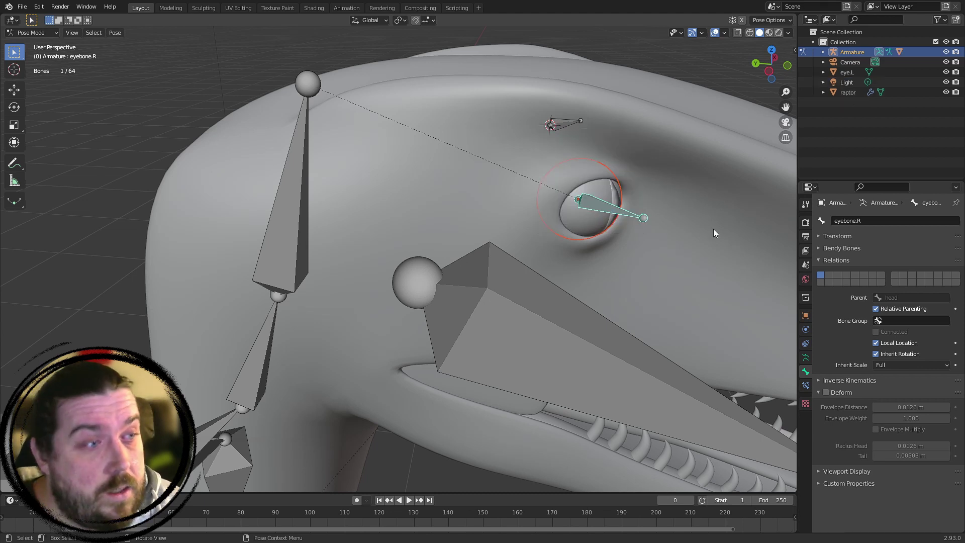
Return to Object Mode and select the right eye to check its parent relations
{"action": "left_click", "coordinate": [548, 201]}
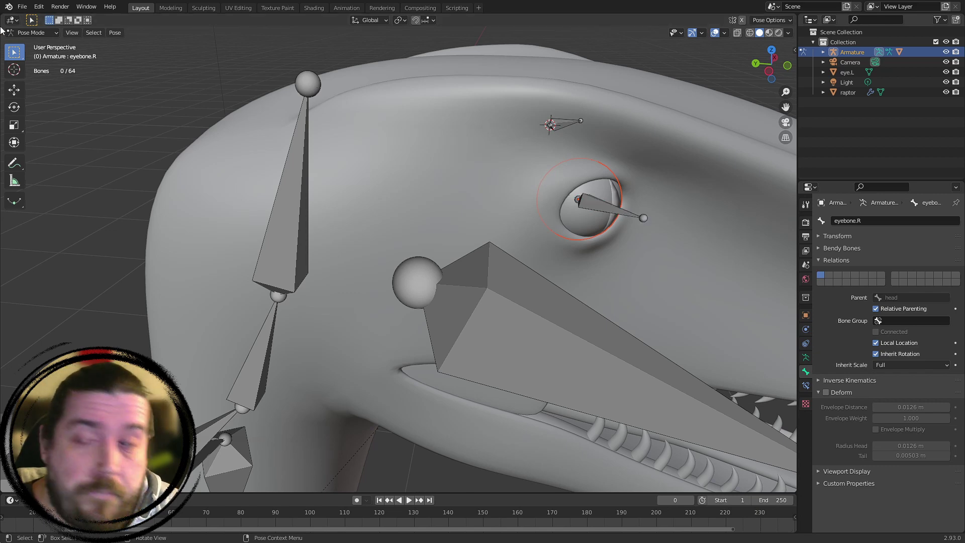
{"action": "left_click", "coordinate": [28, 33]}
{"action": "left_click", "coordinate": [36, 44]}
{"action": "left_click", "coordinate": [694, 135]}
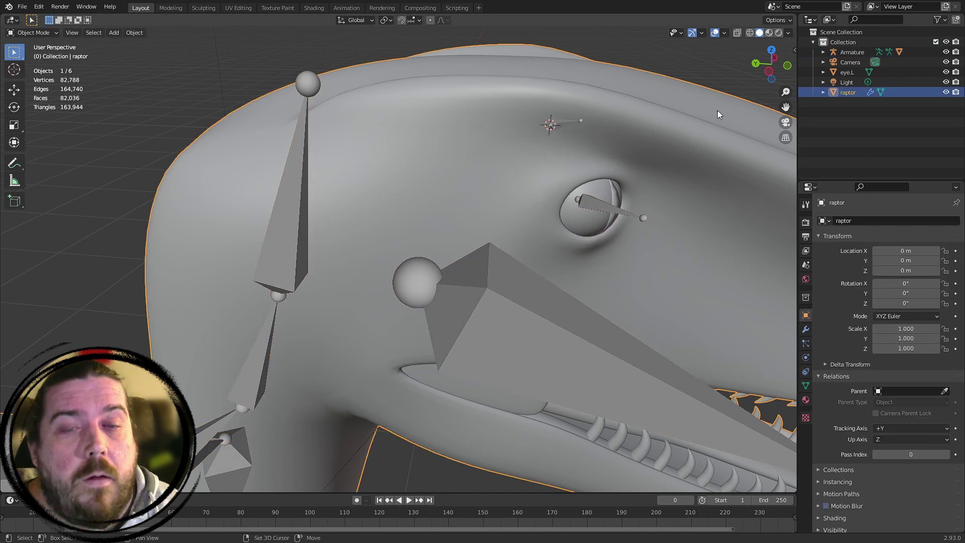
{"action": "middle_click_drag", "start_coordinate": [717, 110], "coordinate": [587, 118]}
{"action": "scroll", "coordinate": [578, 107], "scroll_direction": "down", "scroll_amount": 5}
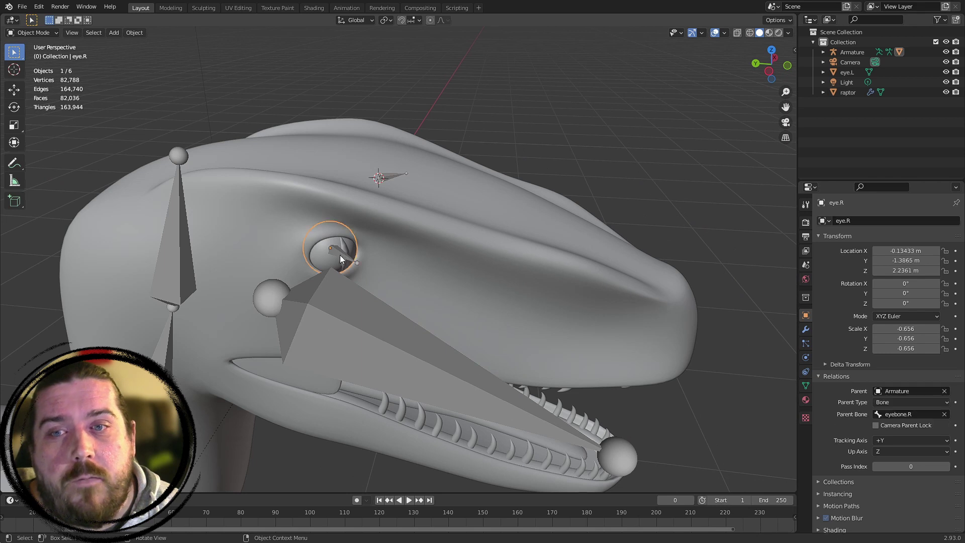
{"action": "left_click", "coordinate": [430, 319]}
{"action": "left_click", "coordinate": [464, 150]}
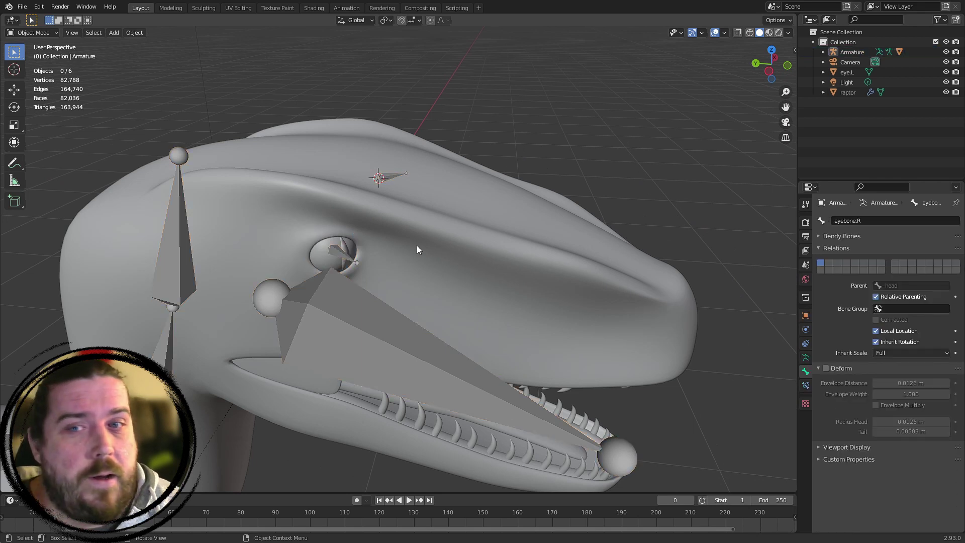
Put the armature in Pose Mode, test rotating eyebone.R about the global Z axis, and cancel the rotation
{"action": "left_click", "coordinate": [388, 334]}
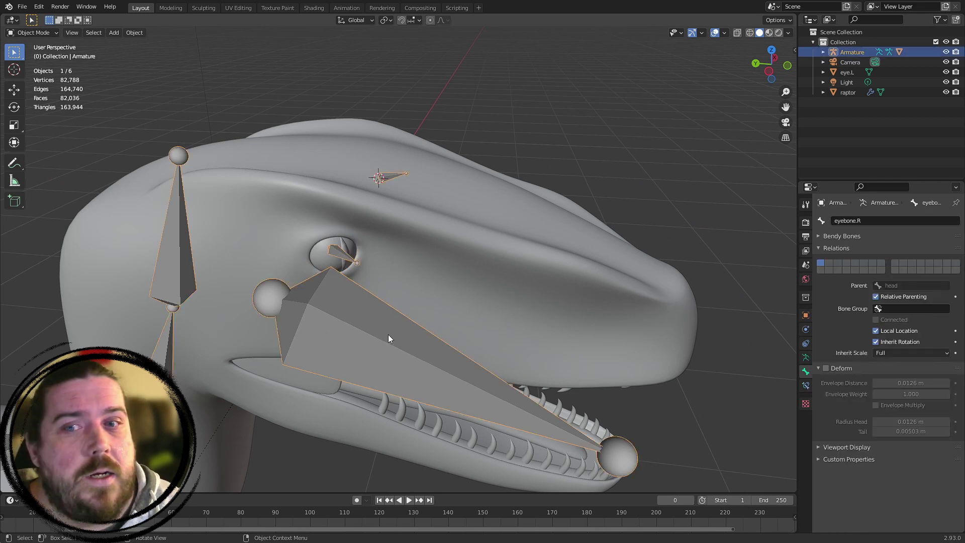
{"action": "left_click", "coordinate": [18, 32]}
{"action": "left_click", "coordinate": [33, 67]}
{"action": "left_click", "coordinate": [341, 262]}
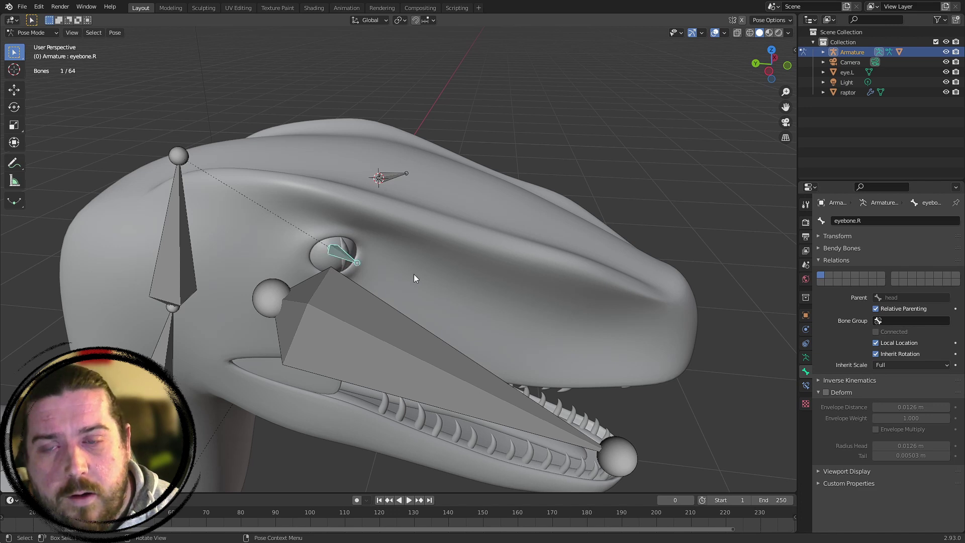
{"action": "middle_click_drag", "start_coordinate": [414, 274], "coordinate": [393, 260]}
{"action": "key", "text": "r"}
{"action": "key", "text": "z"}
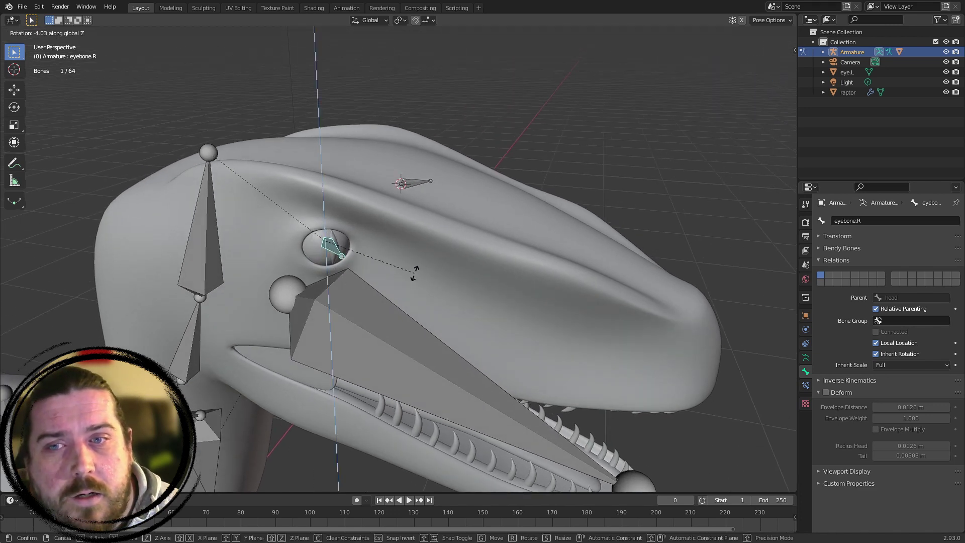
{"action": "right_click", "coordinate": [493, 276]}
{"action": "left_click", "coordinate": [595, 151]}
Parent eye.L to the armature's eyebone.L bone, using the Bone Relative option
{"action": "middle_click_drag", "start_coordinate": [619, 150], "coordinate": [532, 212]}
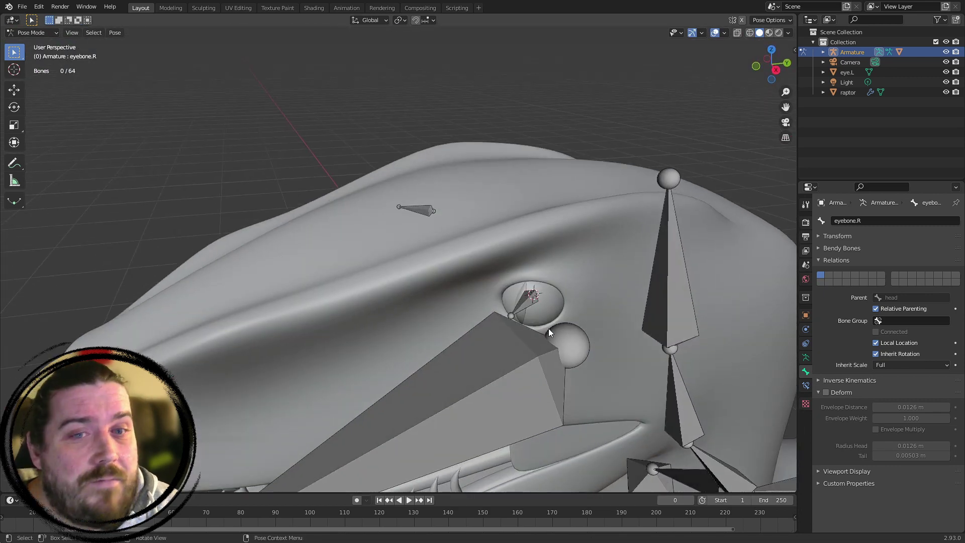
{"action": "key", "text": "Tab"}
{"action": "key", "text": "Tab"}
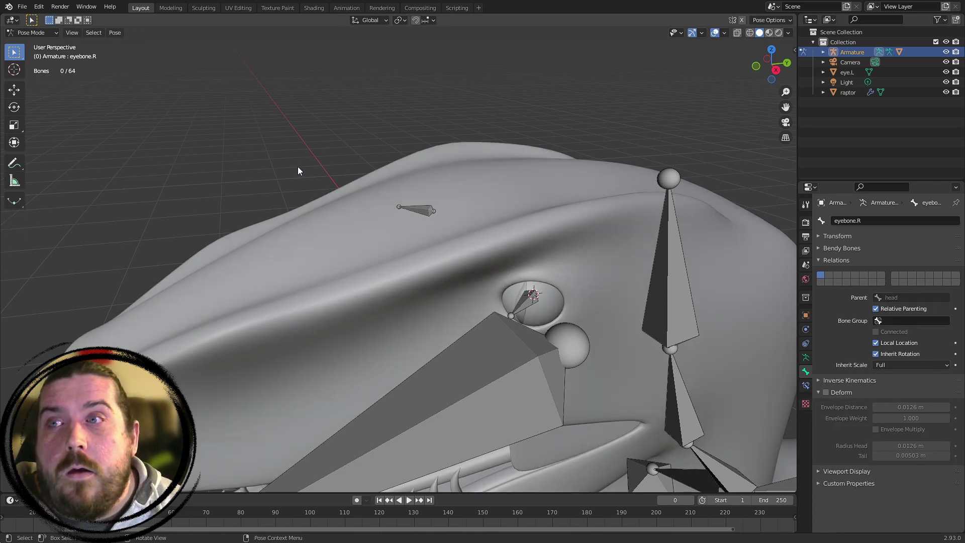
{"action": "key", "text": "ctrl+Tab"}
{"action": "left_click", "coordinate": [553, 308]}
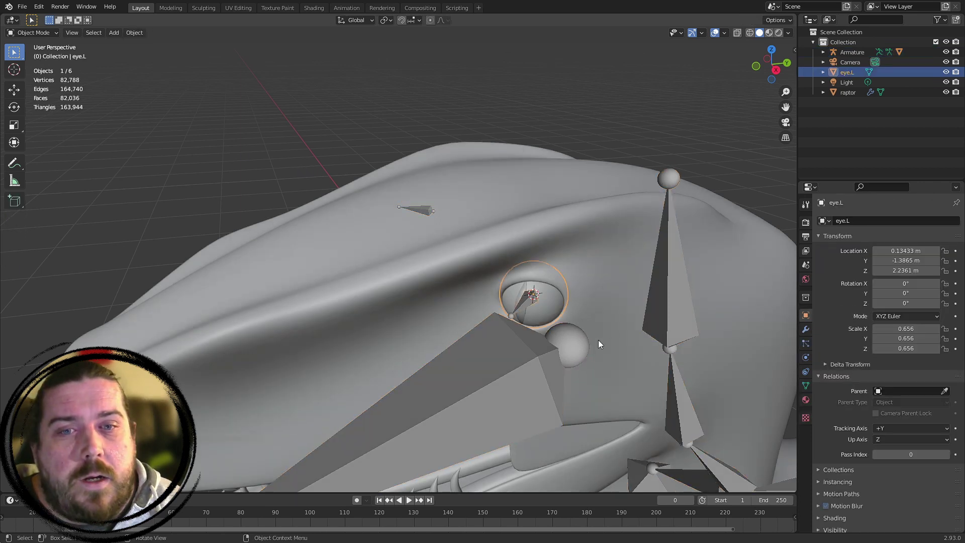
{"action": "middle_click_drag", "start_coordinate": [569, 237], "coordinate": [507, 212], "text": "shift"}
{"action": "scroll", "coordinate": [503, 213], "scroll_direction": "up", "scroll_amount": 1}
{"action": "left_click", "coordinate": [360, 262], "text": "shift"}
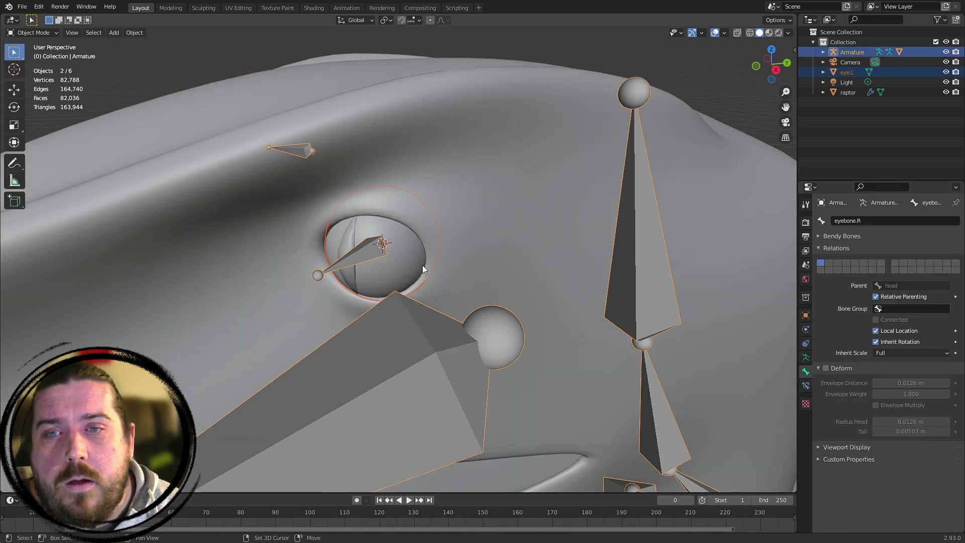
{"action": "key", "text": "ctrl+Tab"}
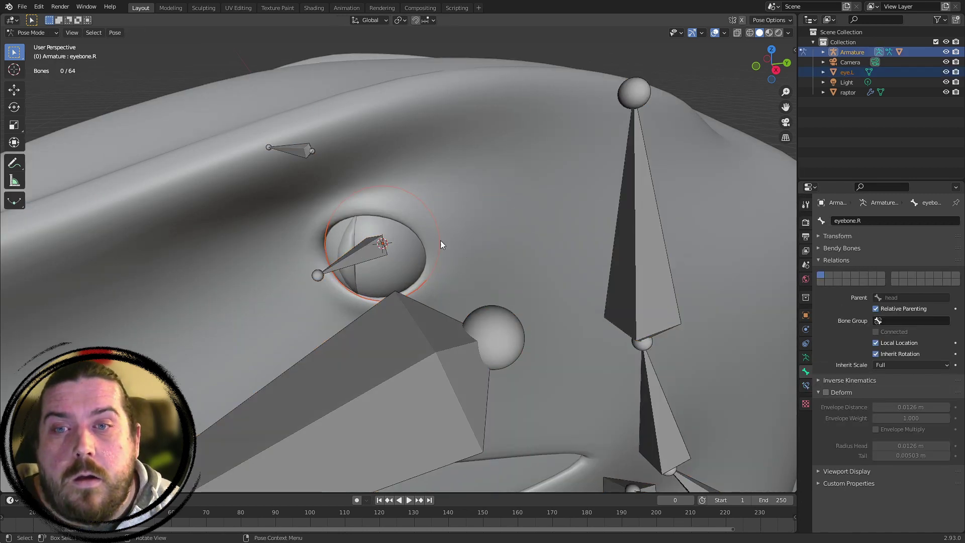
{"action": "left_click", "coordinate": [374, 252]}
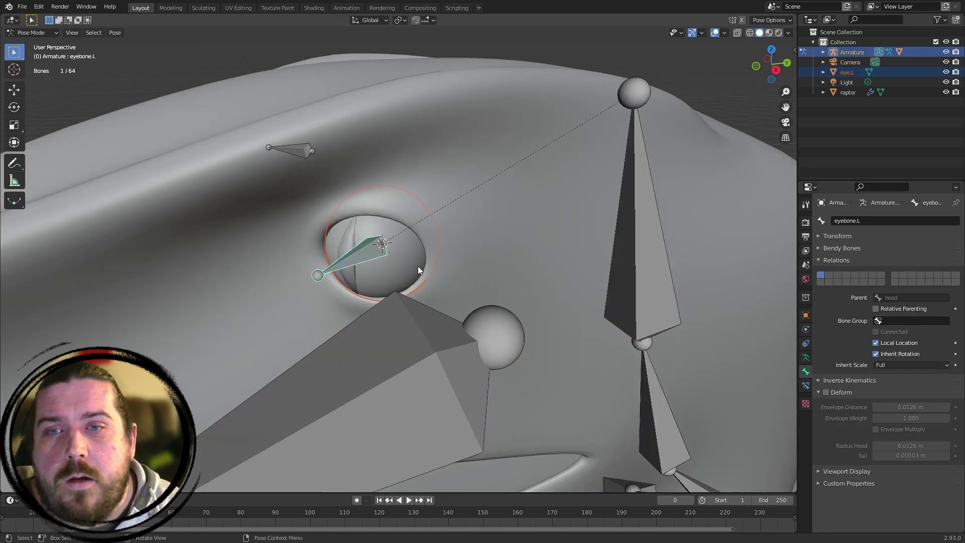
{"action": "key", "text": "ctrl+p"}
{"action": "left_click", "coordinate": [446, 245]}
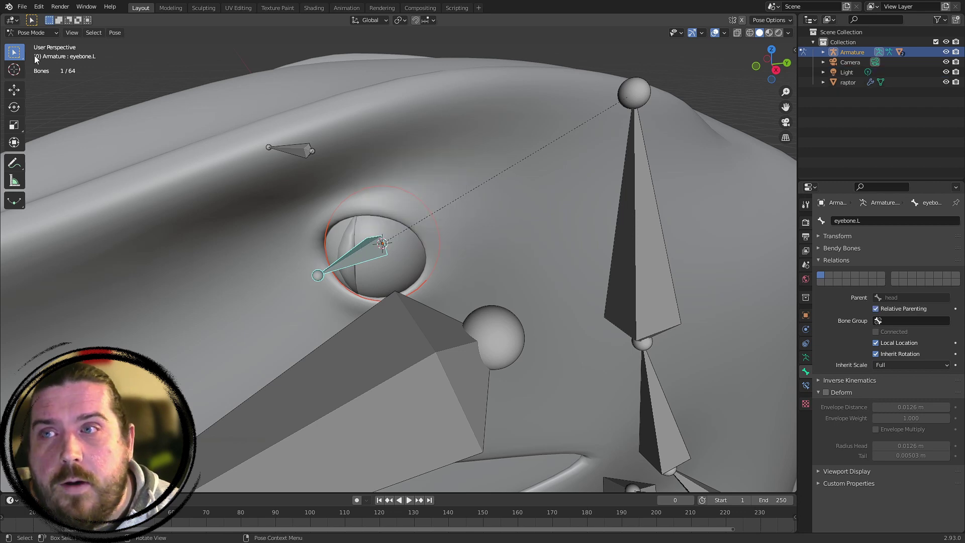
Return to Object Mode, select only the armature, and put it back into Pose Mode
{"action": "left_click", "coordinate": [56, 32]}
{"action": "left_click", "coordinate": [30, 47]}
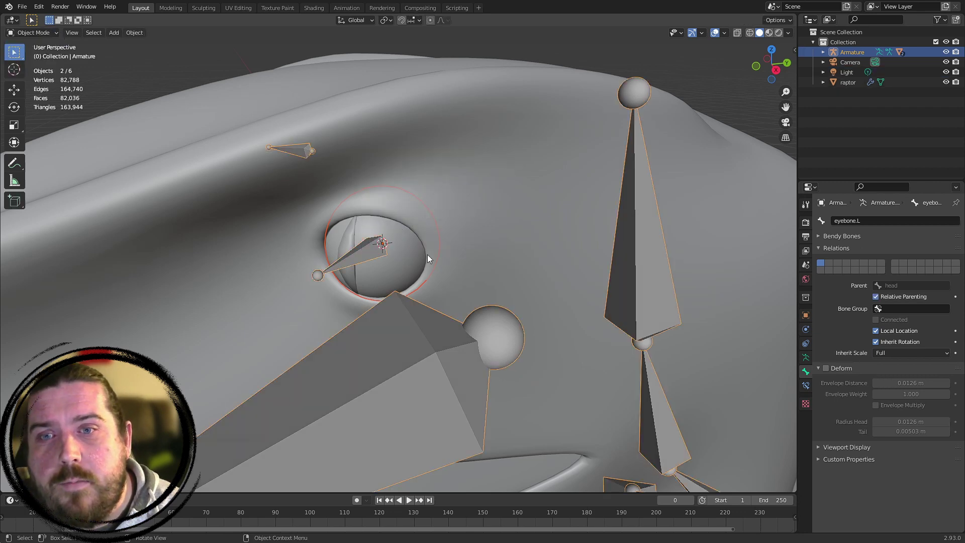
{"action": "left_click", "coordinate": [411, 259]}
{"action": "left_click", "coordinate": [361, 255]}
{"action": "key", "text": "ctrl+Tab"}
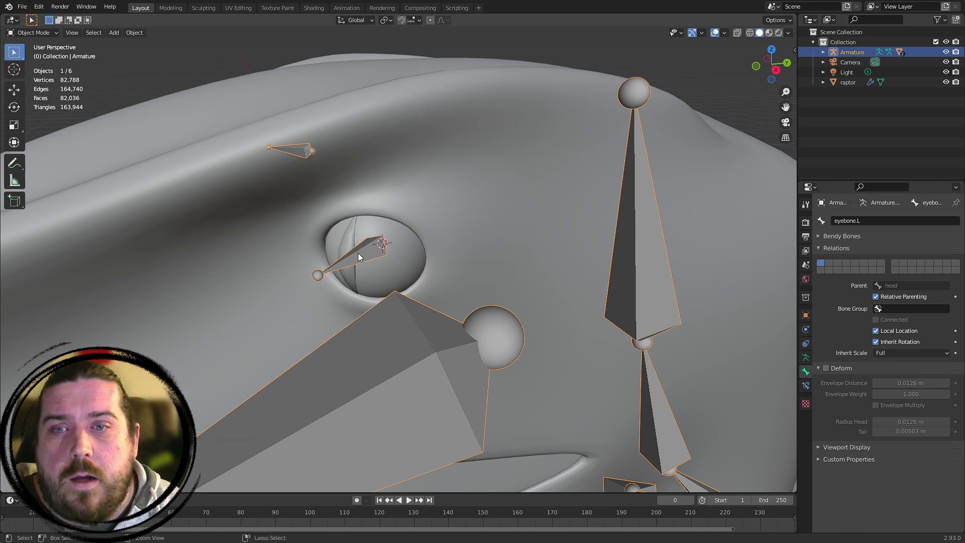
Rotate eyebone.L about the global Z axis to test the left eye's parenting
{"action": "left_click", "coordinate": [315, 251]}
{"action": "left_click", "coordinate": [354, 259]}
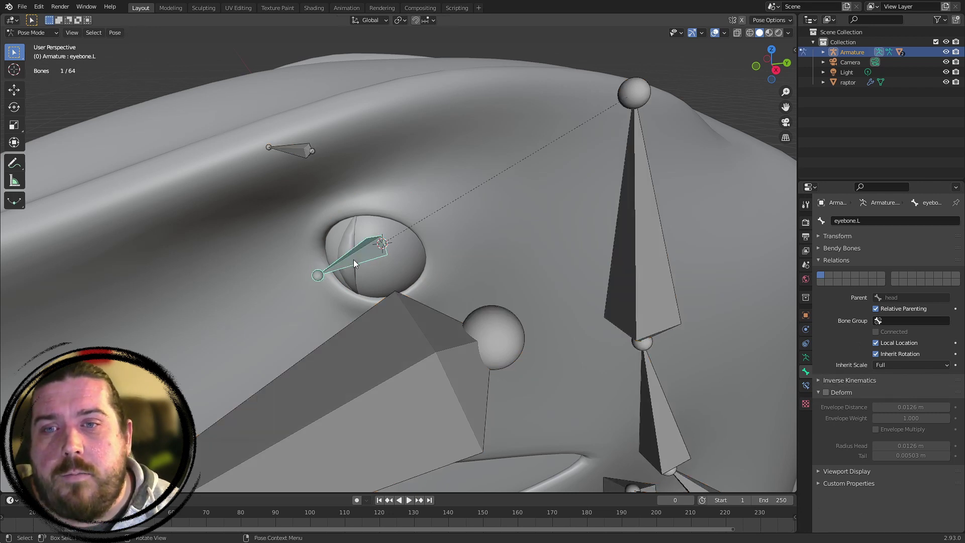
{"action": "scroll", "coordinate": [454, 278], "scroll_direction": "down", "scroll_amount": 3}
{"action": "key", "text": "r"}
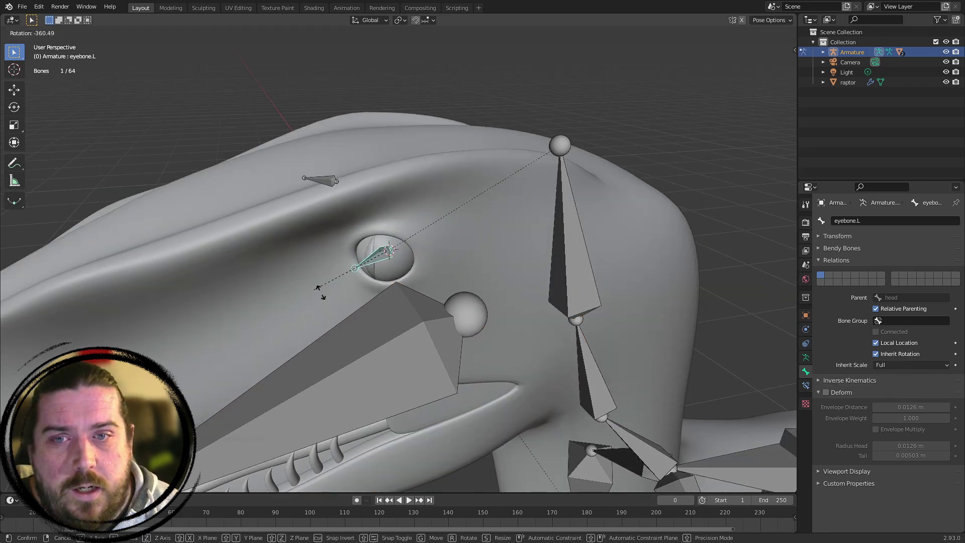
{"action": "right_click", "coordinate": [384, 277]}
{"action": "key", "text": "r"}
{"action": "key", "text": "z"}
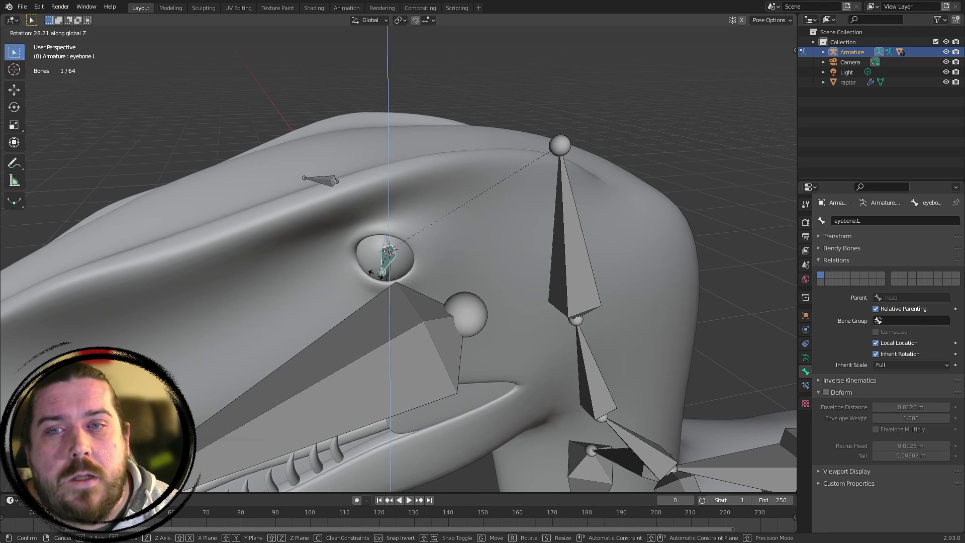
{"action": "left_click", "coordinate": [357, 252]}
Rotate eyebone.L freely in trackball mode to test the left eye's parenting, and cancel the rotation
{"action": "scroll", "coordinate": [357, 251], "scroll_direction": "down", "scroll_amount": 4}
{"action": "middle_click_drag", "start_coordinate": [484, 160], "coordinate": [491, 211]}
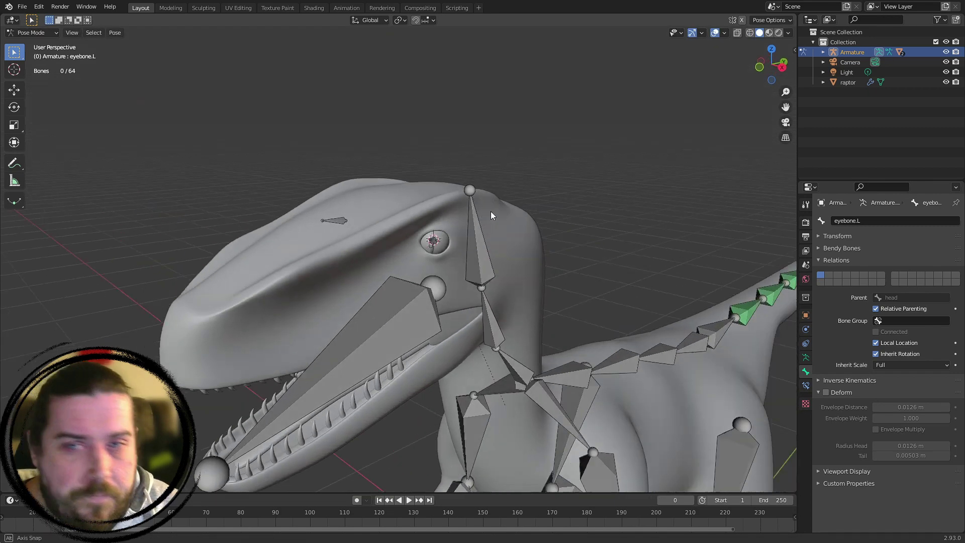
{"action": "scroll", "coordinate": [542, 197], "scroll_direction": "up", "scroll_amount": 5}
{"action": "key", "text": "r"}
{"action": "key", "text": "r"}
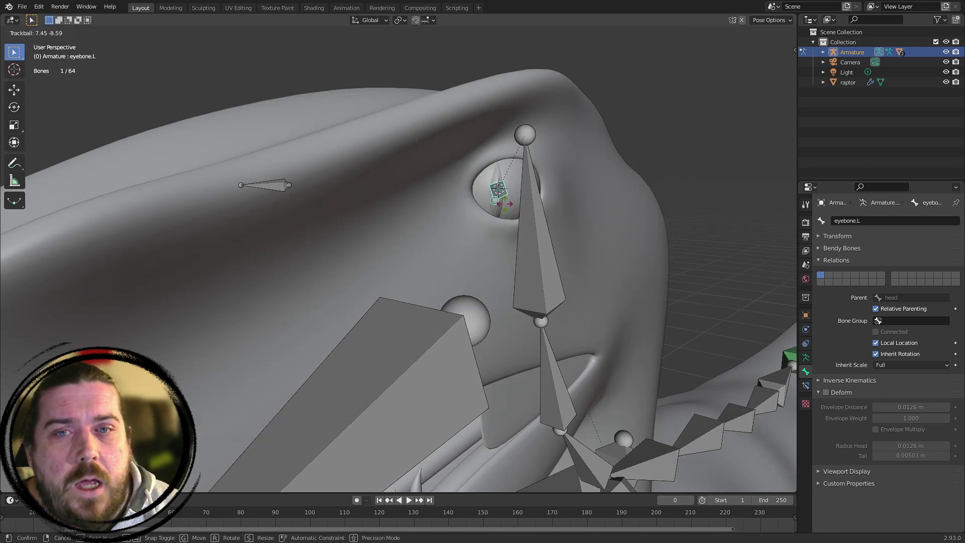
{"action": "right_click", "coordinate": [539, 193]}
Examine the raptor's head, jaw and left eye from several angles with no bone selected
{"action": "middle_click_drag", "start_coordinate": [458, 240], "coordinate": [520, 209]}
{"action": "scroll", "coordinate": [370, 239], "scroll_direction": "down", "scroll_amount": 3}
{"action": "middle_click_drag", "start_coordinate": [421, 246], "coordinate": [354, 278]}
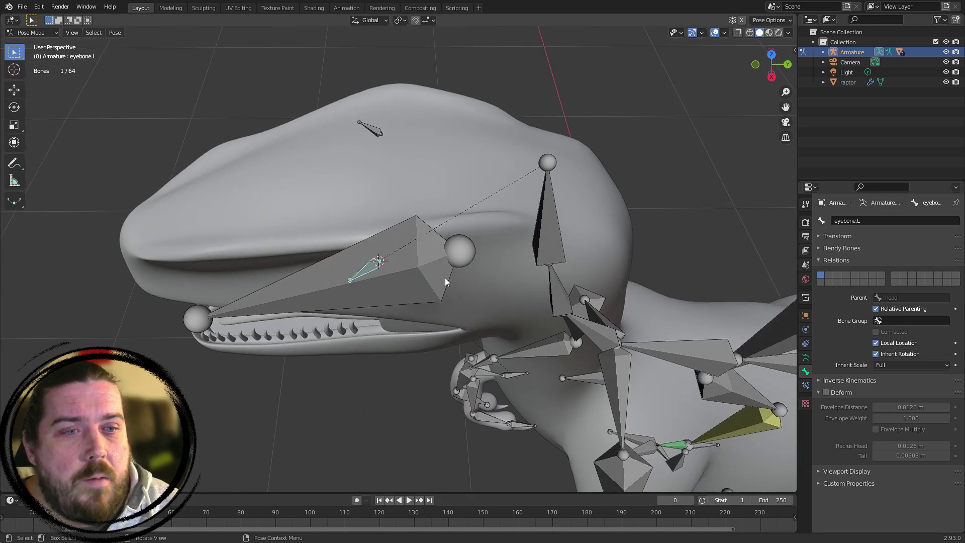
{"action": "middle_click_drag", "start_coordinate": [445, 278], "coordinate": [495, 204]}
{"action": "left_click", "coordinate": [593, 123]}
{"action": "middle_click_drag", "start_coordinate": [445, 254], "coordinate": [459, 209]}
{"action": "scroll", "coordinate": [525, 145], "scroll_direction": "up", "scroll_amount": 4}
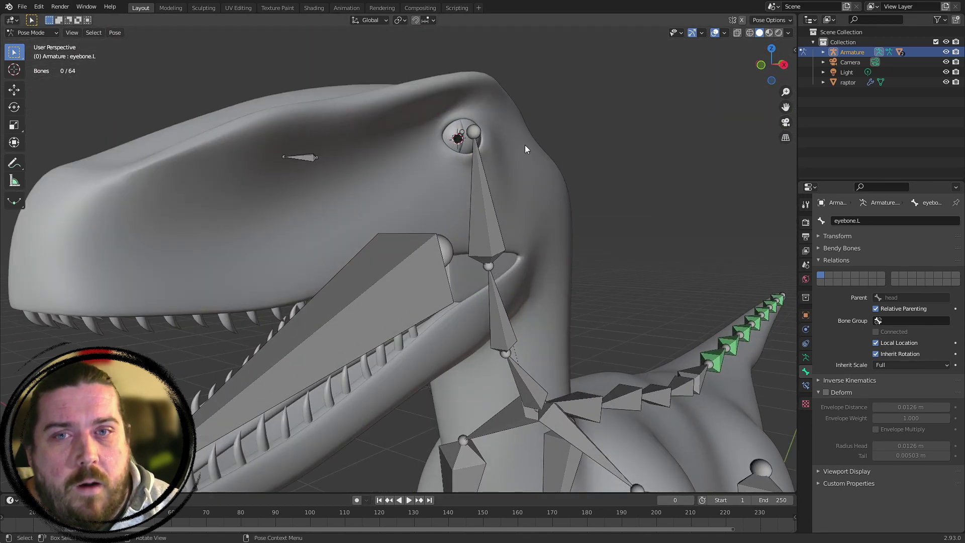
{"action": "middle_click_drag", "start_coordinate": [495, 170], "coordinate": [311, 270]}
{"action": "scroll", "coordinate": [377, 161], "scroll_direction": "down", "scroll_amount": 2}
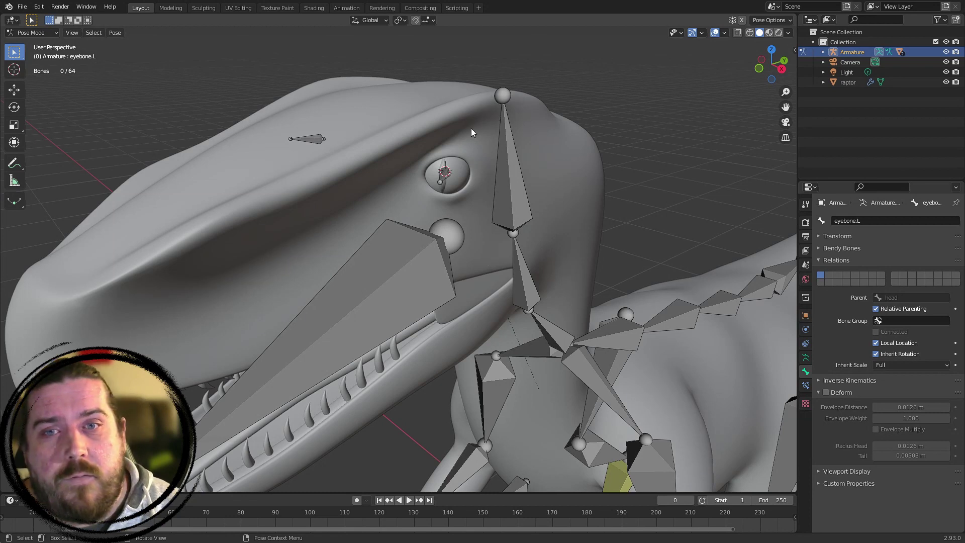
{"action": "scroll", "coordinate": [447, 133], "scroll_direction": "up", "scroll_amount": 4}
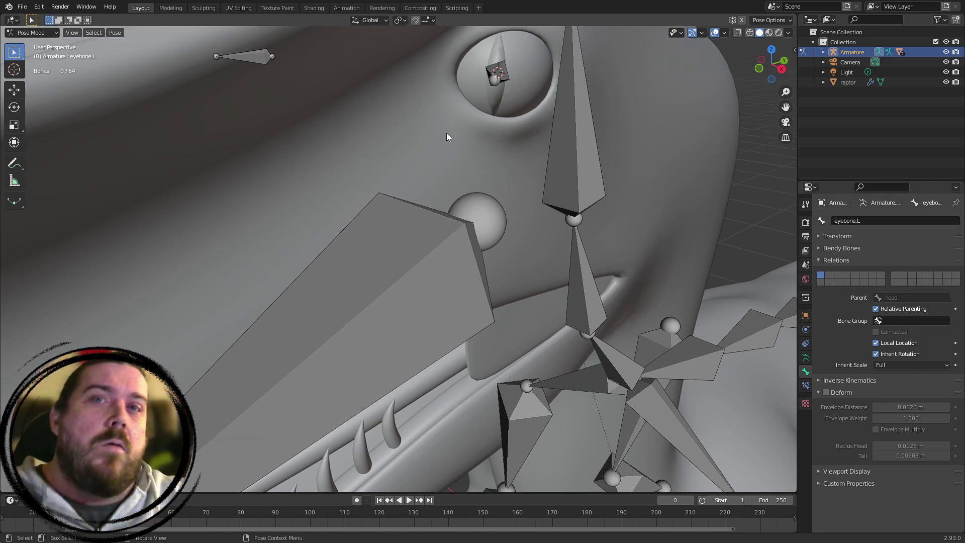
{"action": "middle_click_drag", "start_coordinate": [504, 157], "coordinate": [504, 203], "text": "shift"}
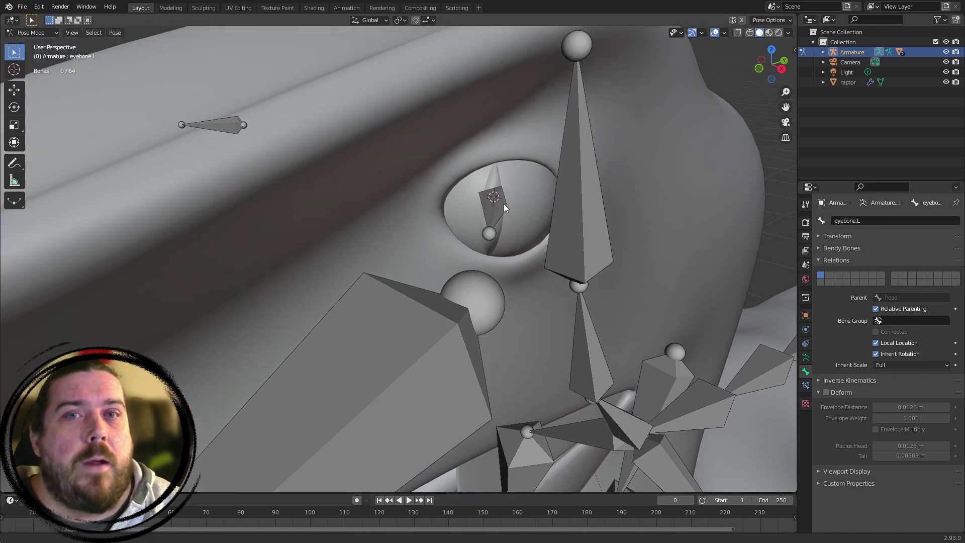
Select eyebone.L again, try a trackball rotation to check that the eye follows it, and cancel
{"action": "left_click", "coordinate": [504, 204]}
{"action": "key", "text": "r"}
{"action": "right_click", "coordinate": [506, 206]}
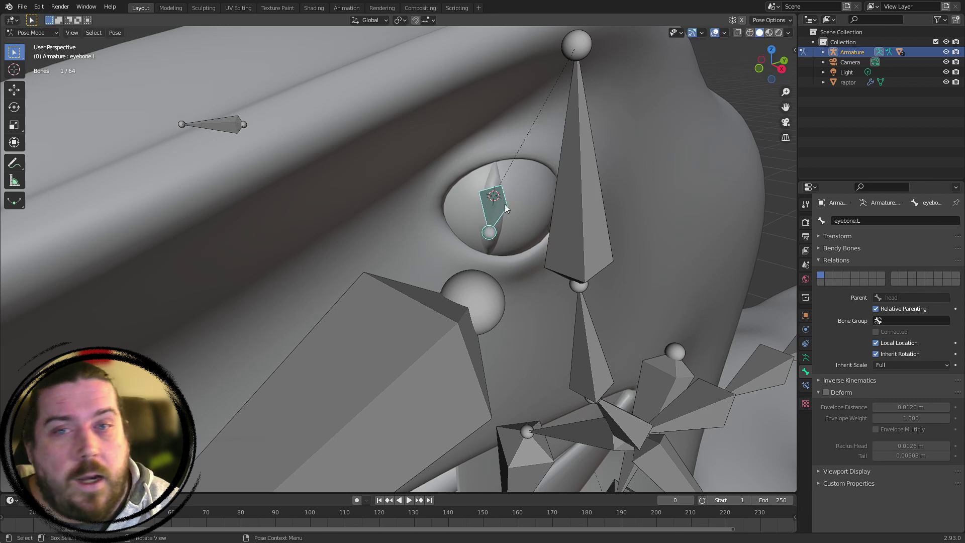
{"action": "key", "text": "r"}
{"action": "key", "text": "r"}
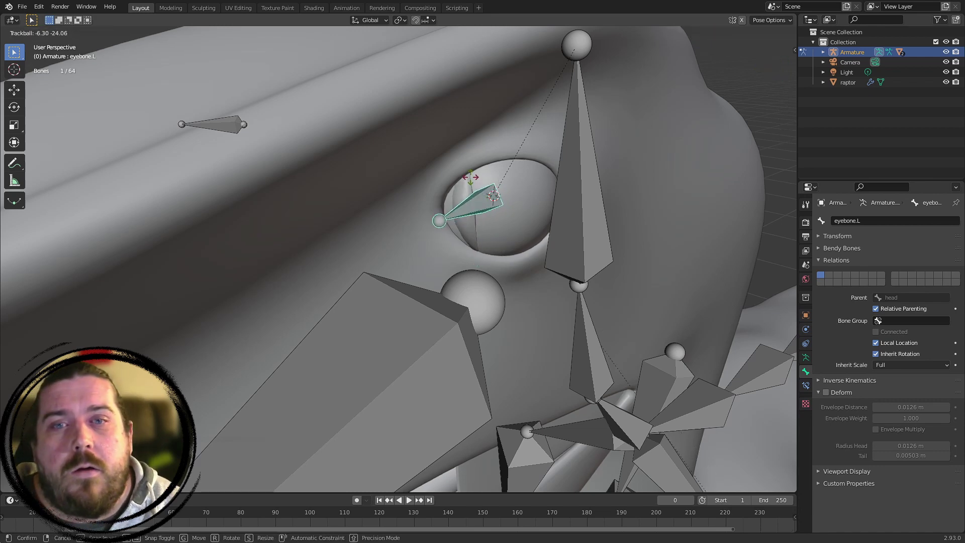
{"action": "right_click", "coordinate": [504, 174]}
Take the armature out of posing and return to Object Mode with the whole raptor in view
{"action": "scroll", "coordinate": [490, 186], "scroll_direction": "down", "scroll_amount": 3}
{"action": "middle_click_drag", "start_coordinate": [553, 360], "coordinate": [515, 324], "text": "shift"}
{"action": "scroll", "coordinate": [515, 324], "scroll_direction": "down", "scroll_amount": 4}
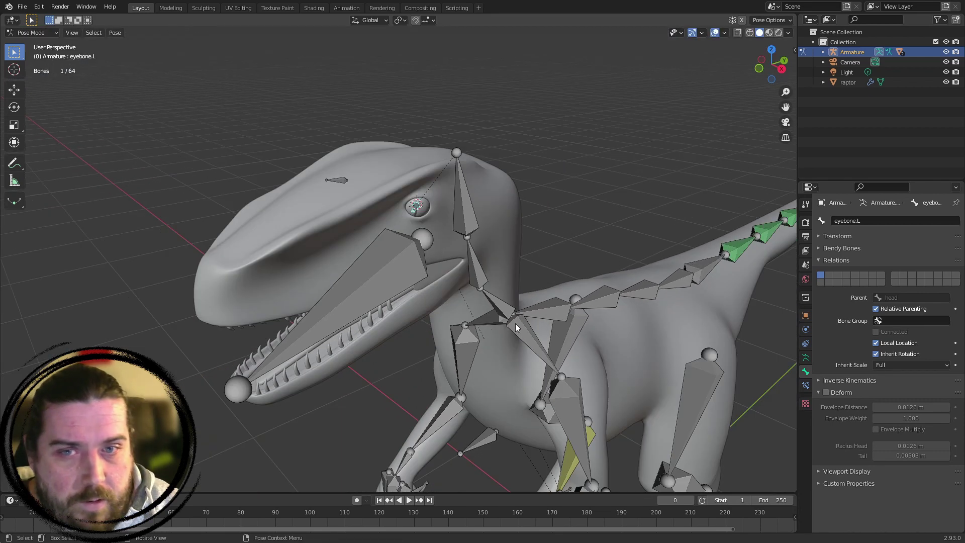
{"action": "middle_click_drag", "start_coordinate": [437, 312], "coordinate": [495, 327]}
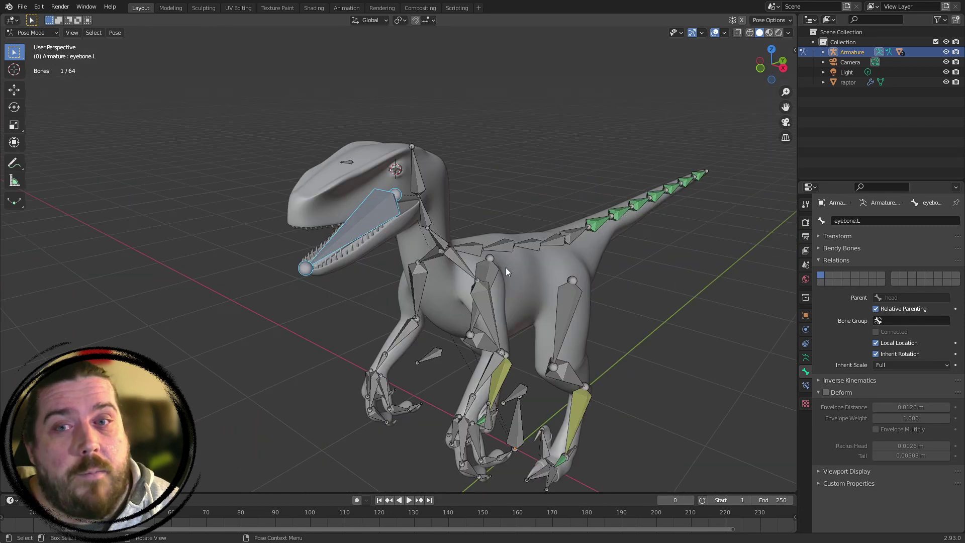
{"action": "left_click", "coordinate": [489, 272]}
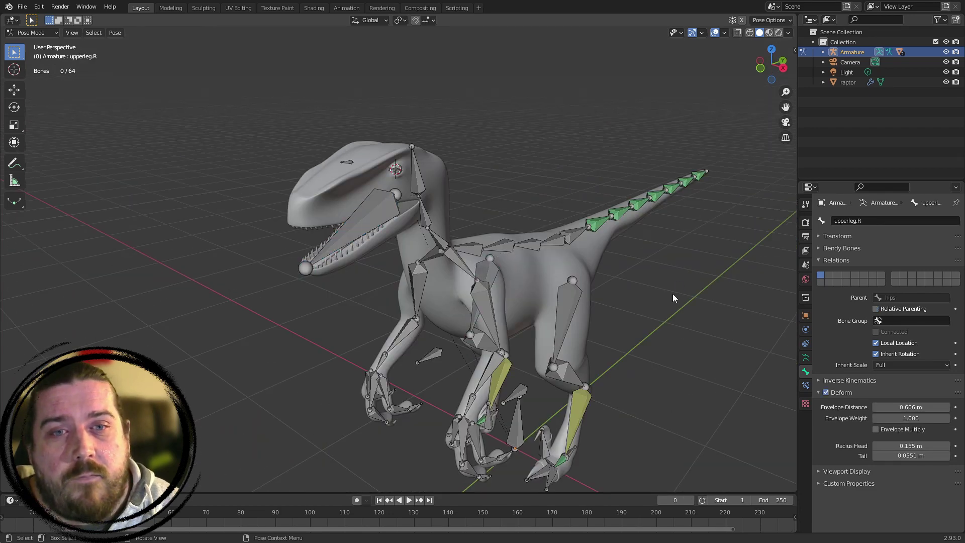
{"action": "key", "text": "Tab"}
{"action": "left_click", "coordinate": [524, 254]}
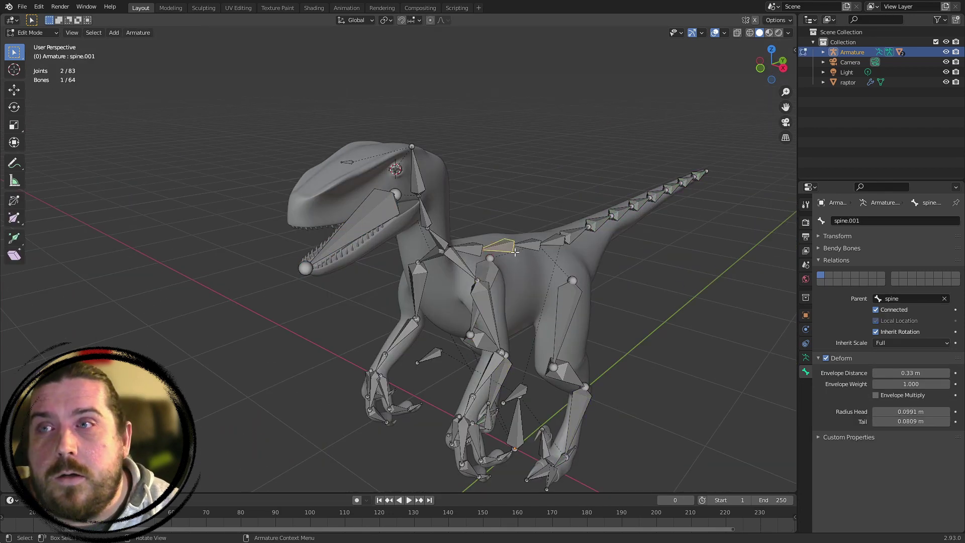
{"action": "key", "text": "ctrl+Tab"}
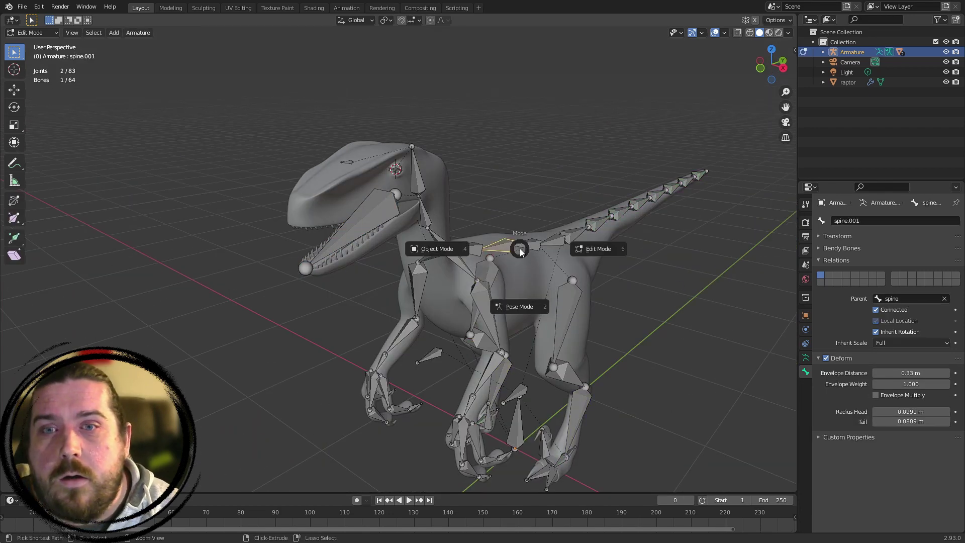
{"action": "left_click", "coordinate": [461, 254]}
Select the raptor mesh, add the armature as the active object, and parent the mesh using Armature Deform With Automatic Weights
{"action": "left_click", "coordinate": [528, 266]}
{"action": "middle_click_drag", "start_coordinate": [620, 205], "coordinate": [578, 216], "text": "shift"}
{"action": "scroll", "coordinate": [563, 215], "scroll_direction": "up", "scroll_amount": 1}
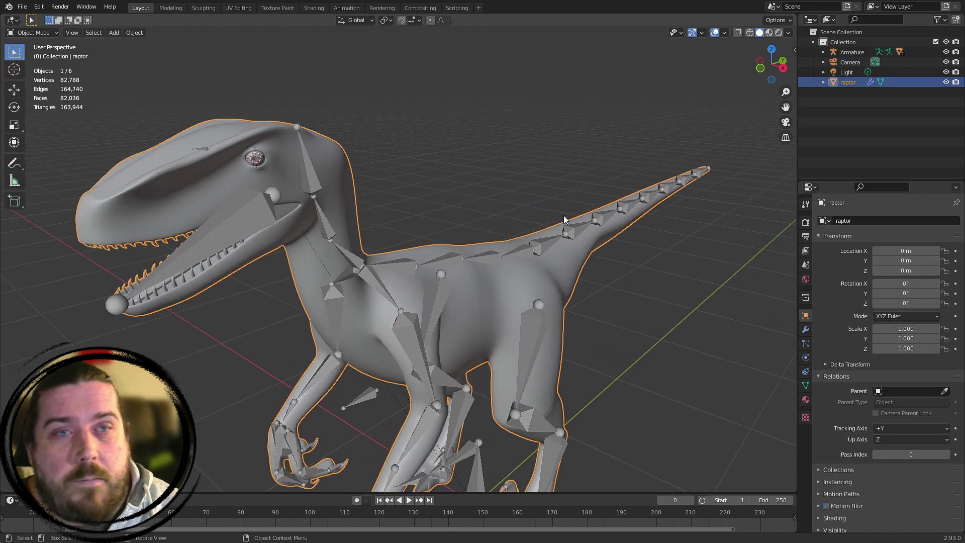
{"action": "left_click", "coordinate": [304, 184], "text": "shift"}
{"action": "scroll", "coordinate": [421, 207], "scroll_direction": "down", "scroll_amount": 1}
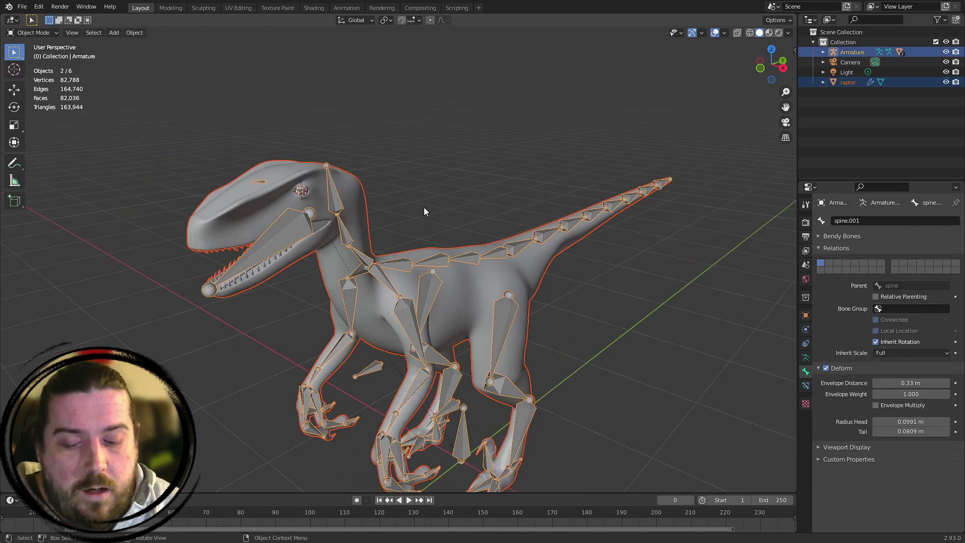
{"action": "key", "text": "ctrl+p"}
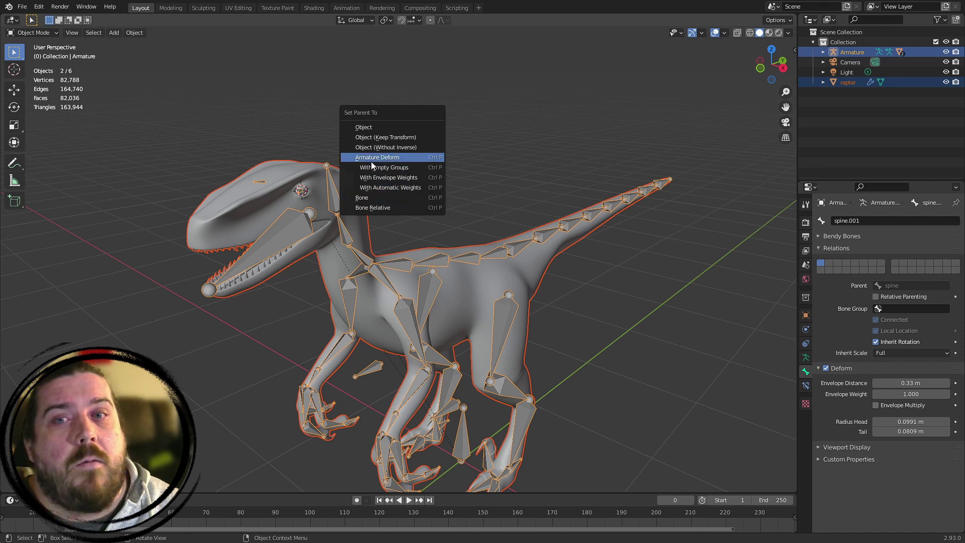
{"action": "left_click", "coordinate": [385, 188]}
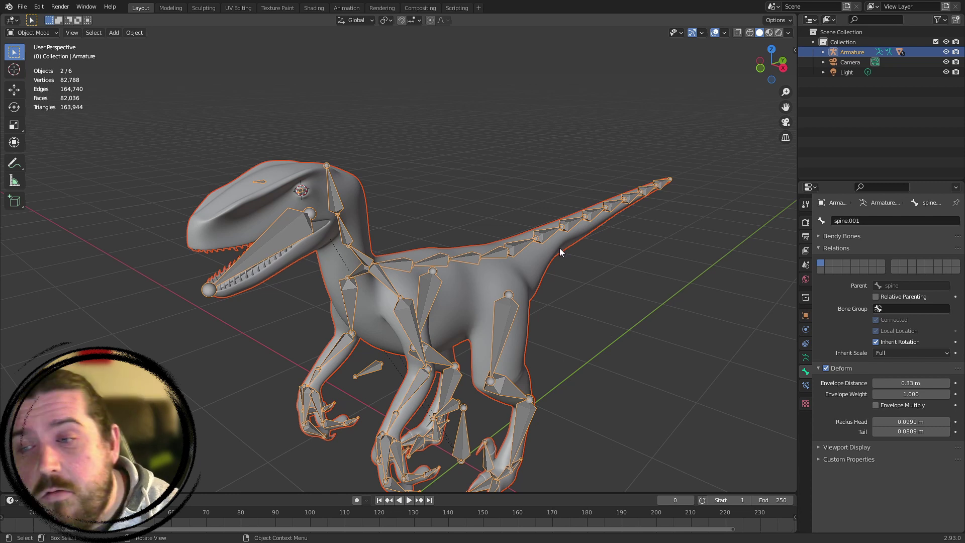
Select only the armature, put it into Pose Mode, and select the hips bone
{"action": "left_click", "coordinate": [504, 283]}
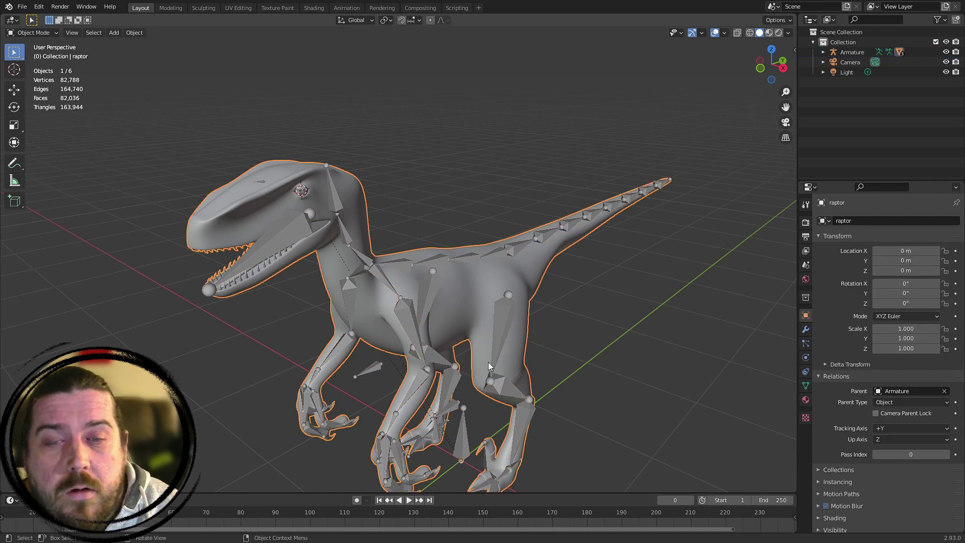
{"action": "left_click", "coordinate": [504, 340]}
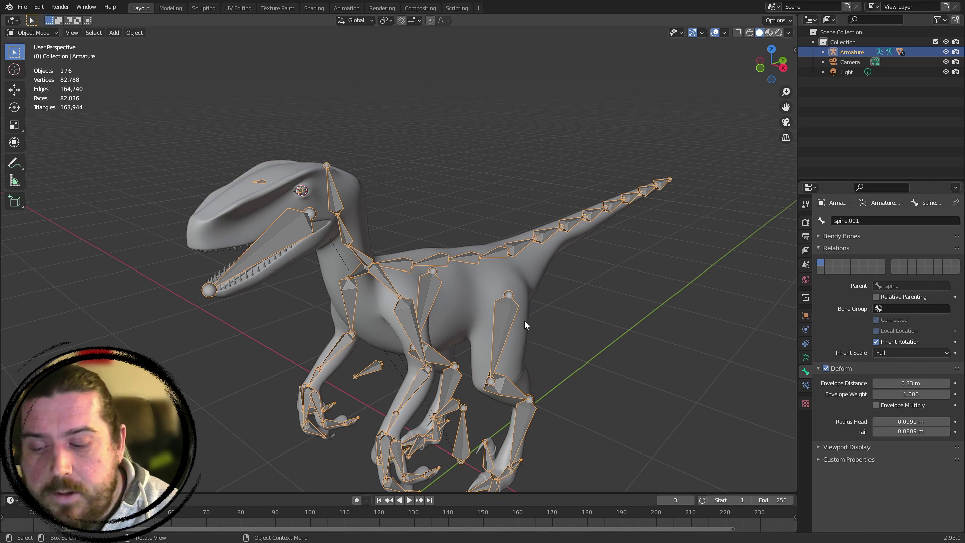
{"action": "key", "text": "ctrl+Tab"}
{"action": "left_click", "coordinate": [496, 250]}
Move the hips bone freely to test how the raptor's body and legs deform, cancelling each move
{"action": "middle_click_drag", "start_coordinate": [496, 250], "coordinate": [527, 324]}
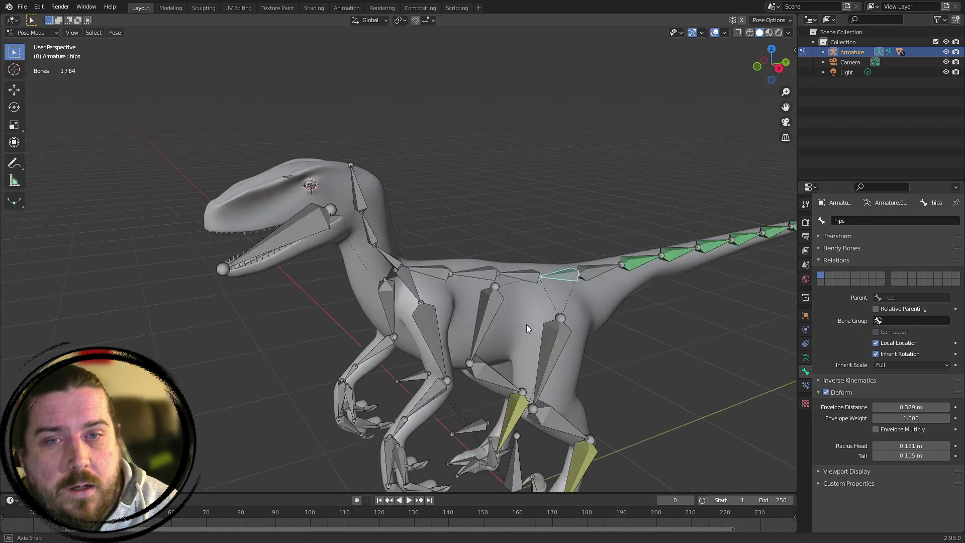
{"action": "scroll", "coordinate": [526, 324], "scroll_direction": "up", "scroll_amount": 5}
{"action": "key", "text": "g"}
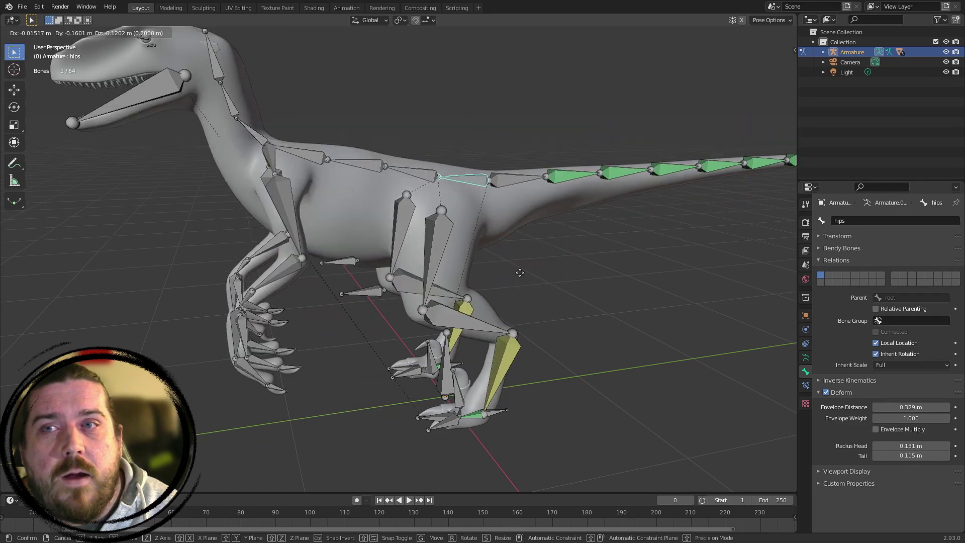
{"action": "right_click", "coordinate": [582, 222]}
{"action": "middle_click_drag", "start_coordinate": [582, 221], "coordinate": [569, 174], "text": "shift"}
{"action": "scroll", "coordinate": [395, 265], "scroll_direction": "up", "scroll_amount": 3}
{"action": "left_click", "coordinate": [354, 284]}
{"action": "scroll", "coordinate": [363, 286], "scroll_direction": "down", "scroll_amount": 4}
{"action": "left_click", "coordinate": [625, 329]}
{"action": "left_click", "coordinate": [644, 349]}
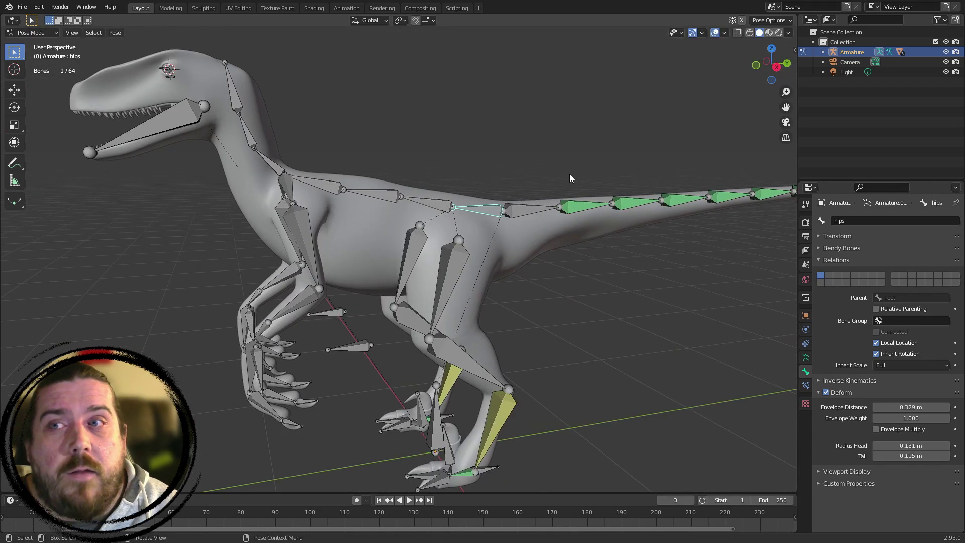
{"action": "key", "text": "g"}
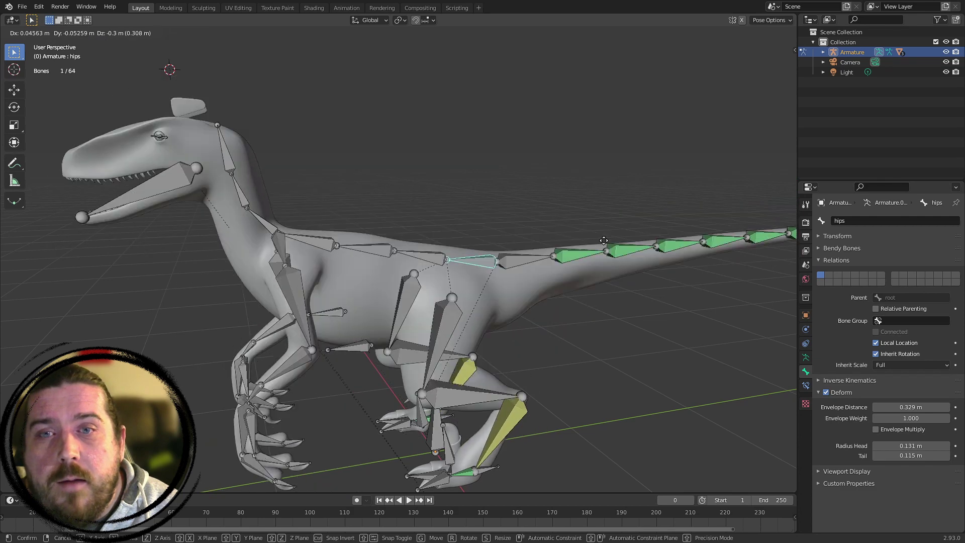
{"action": "right_click", "coordinate": [546, 169]}
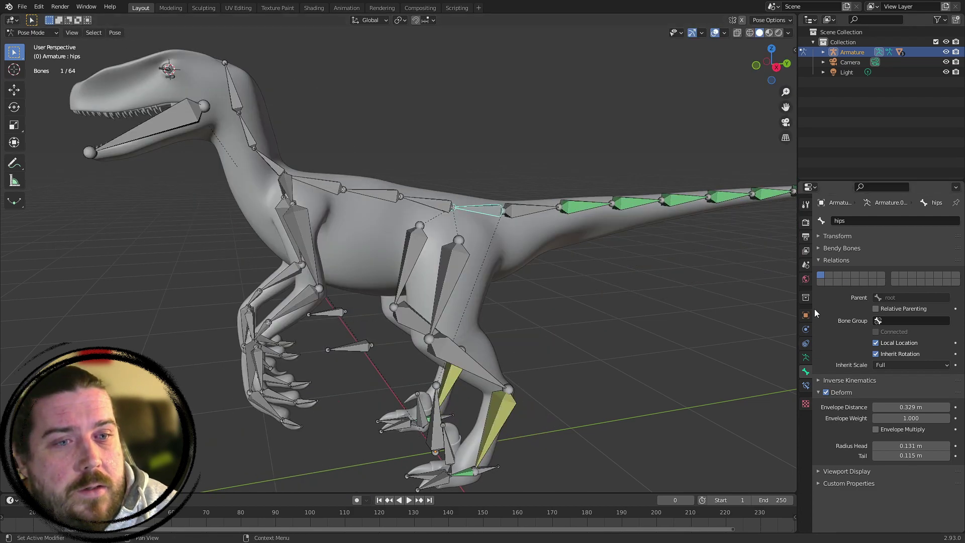
Expand the Armature's hierarchy in the Outliner, select its raptor mesh, and return to Object Mode
{"action": "left_click", "coordinate": [498, 280]}
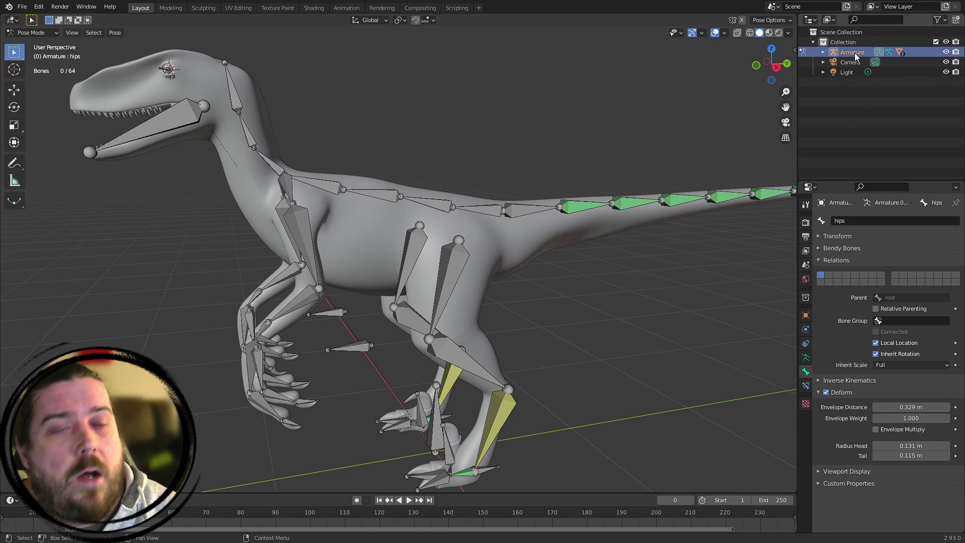
{"action": "left_click", "coordinate": [824, 55]}
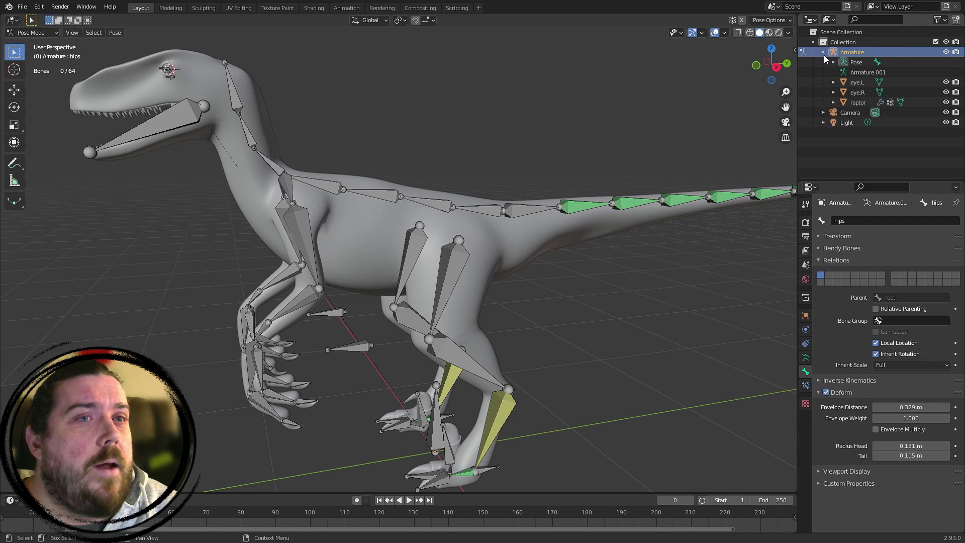
{"action": "left_click", "coordinate": [859, 103]}
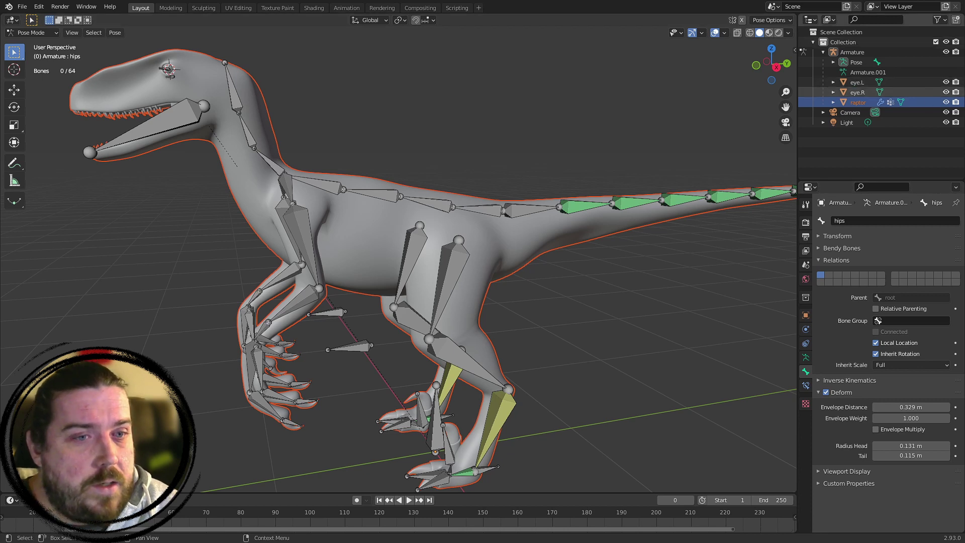
{"action": "left_click", "coordinate": [47, 33]}
{"action": "left_click", "coordinate": [20, 44]}
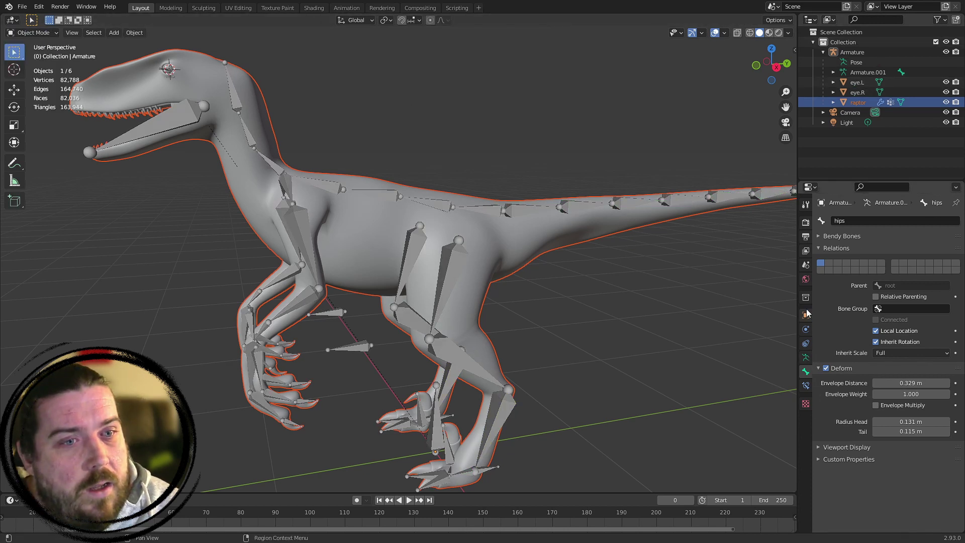
Make the raptor mesh the active object and set its Subdivision modifier's viewport levels to 1
{"action": "left_click", "coordinate": [673, 328]}
{"action": "left_click", "coordinate": [595, 228]}
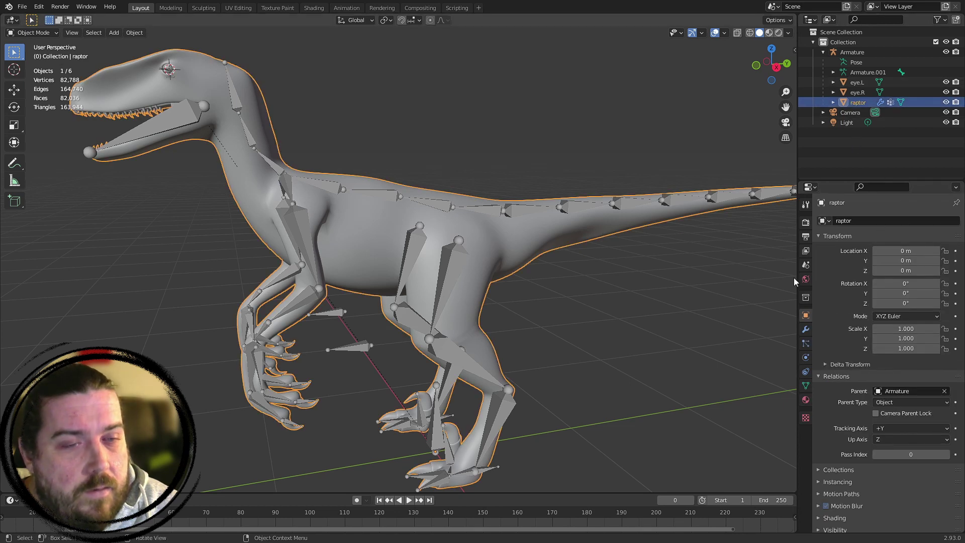
{"action": "left_click", "coordinate": [806, 330]}
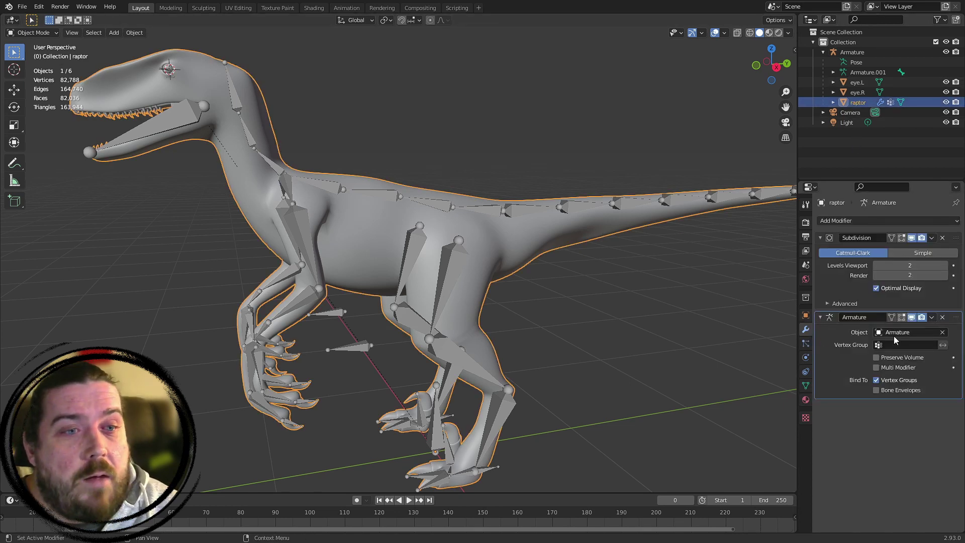
{"action": "left_click", "coordinate": [878, 266]}
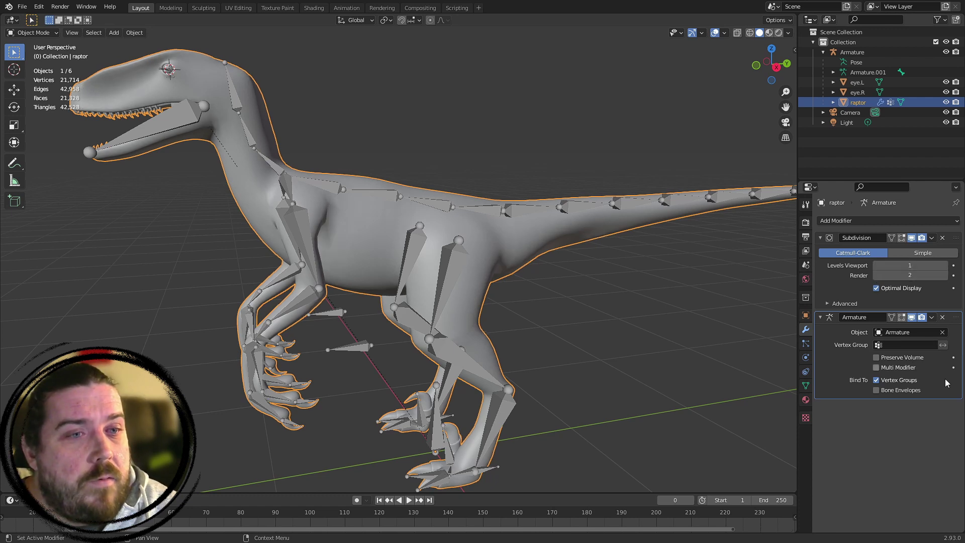
Put the armature into Pose Mode and test-move the hips bone along global Z and freely, cancelling each move
{"action": "left_click", "coordinate": [487, 208]}
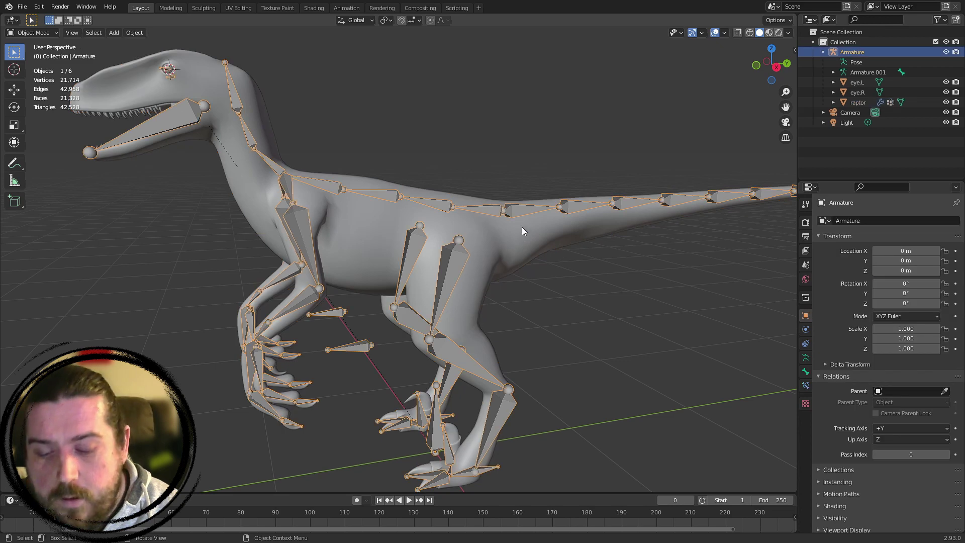
{"action": "key", "text": "ctrl+Tab"}
{"action": "left_click", "coordinate": [492, 215]}
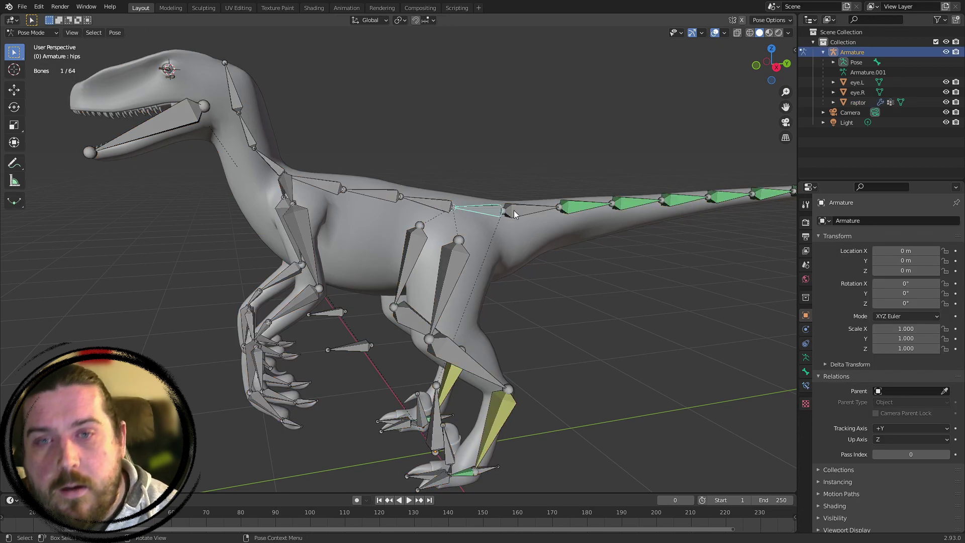
{"action": "key", "text": "g"}
{"action": "key", "text": "z"}
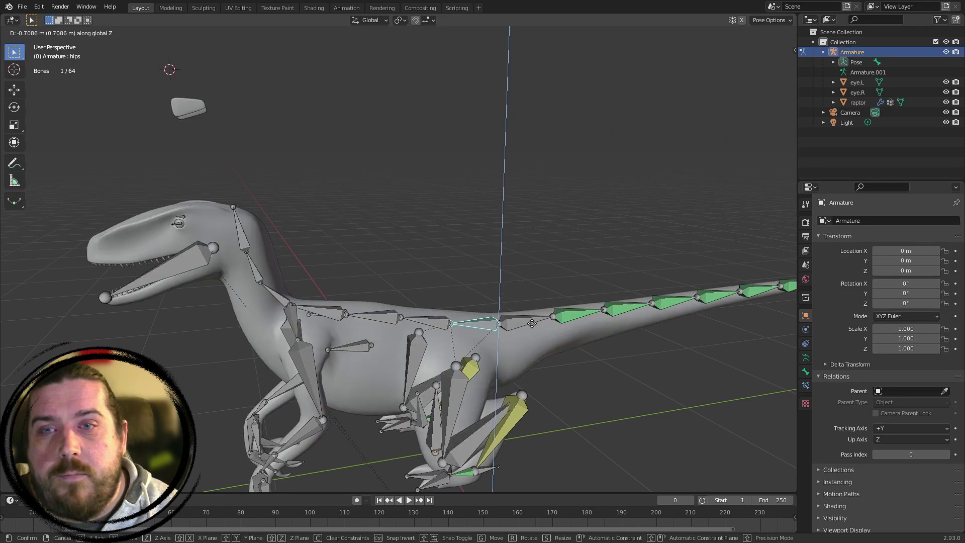
{"action": "right_click", "coordinate": [565, 196]}
{"action": "key", "text": "g"}
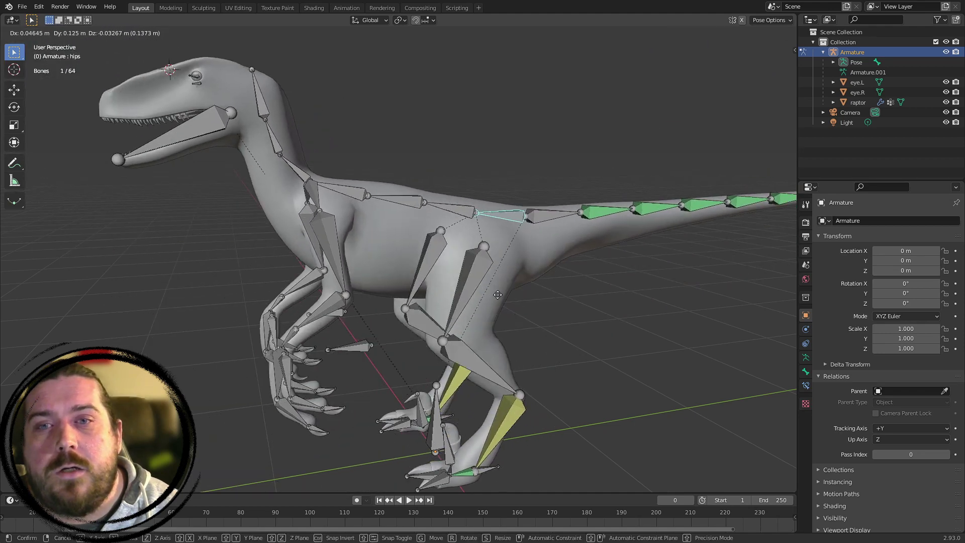
{"action": "right_click", "coordinate": [449, 258]}
Return to Object Mode, select the raptor mesh, and set its Subdivision modifier's viewport levels to 0
{"action": "middle_click_drag", "start_coordinate": [717, 302], "coordinate": [777, 309]}
{"action": "left_click", "coordinate": [481, 252]}
{"action": "key", "text": "ctrl+Tab"}
{"action": "left_click", "coordinate": [482, 253]}
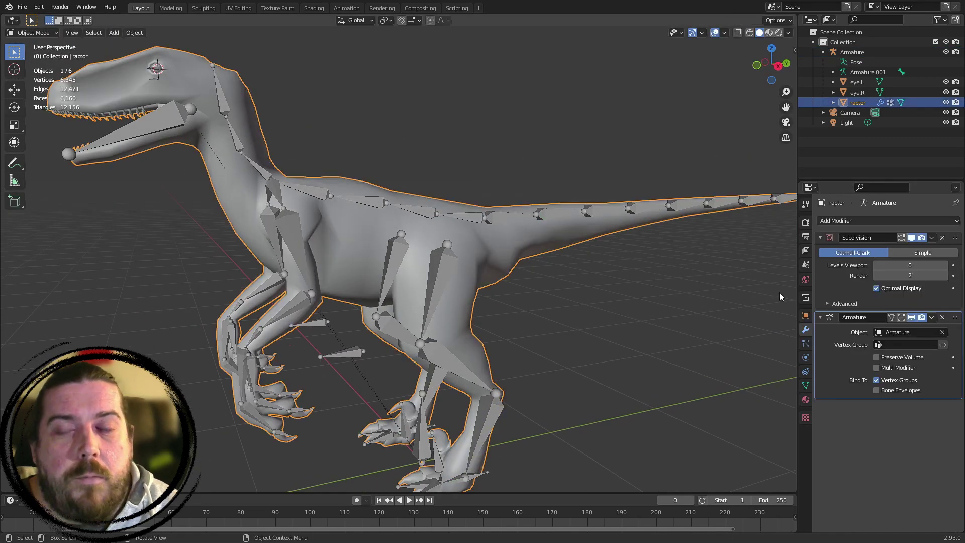
Put the armature back into Pose Mode and test-move the hips bone along global Z, cancelling the move
{"action": "scroll", "coordinate": [704, 322], "scroll_direction": "up", "scroll_amount": 2}
{"action": "scroll", "coordinate": [704, 323], "scroll_direction": "down", "scroll_amount": 3}
{"action": "middle_click_drag", "start_coordinate": [291, 163], "coordinate": [332, 186]}
{"action": "scroll", "coordinate": [620, 261], "scroll_direction": "up", "scroll_amount": 3}
{"action": "middle_click_drag", "start_coordinate": [620, 261], "coordinate": [509, 204]}
{"action": "scroll", "coordinate": [543, 166], "scroll_direction": "down", "scroll_amount": 5}
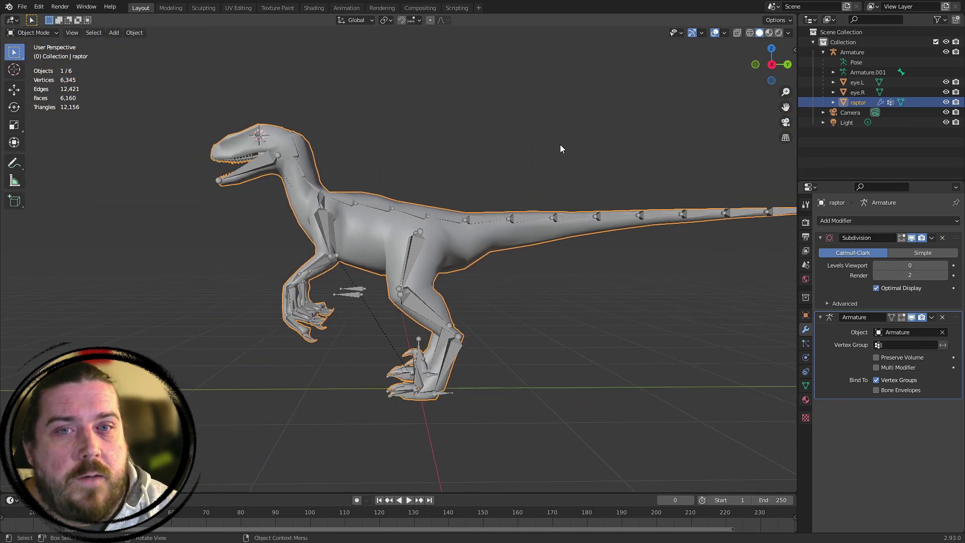
{"action": "left_click", "coordinate": [422, 211]}
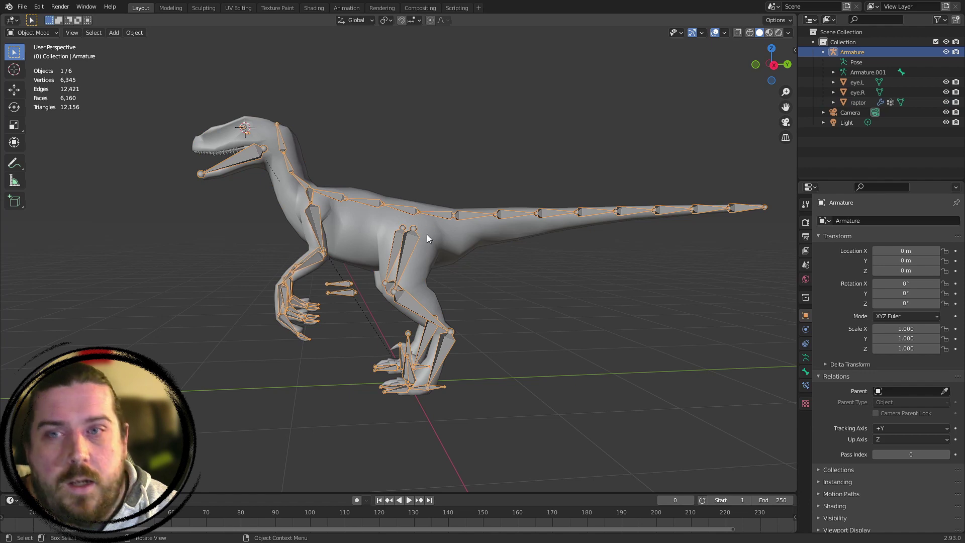
{"action": "key", "text": "ctrl+Tab"}
{"action": "scroll", "coordinate": [523, 232], "scroll_direction": "up", "scroll_amount": 2}
{"action": "key", "text": "g"}
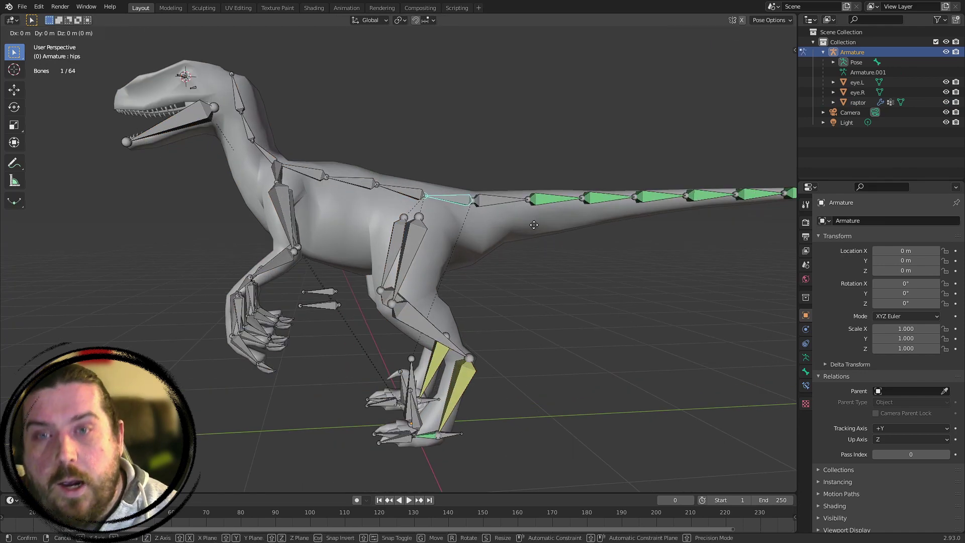
{"action": "key", "text": "z"}
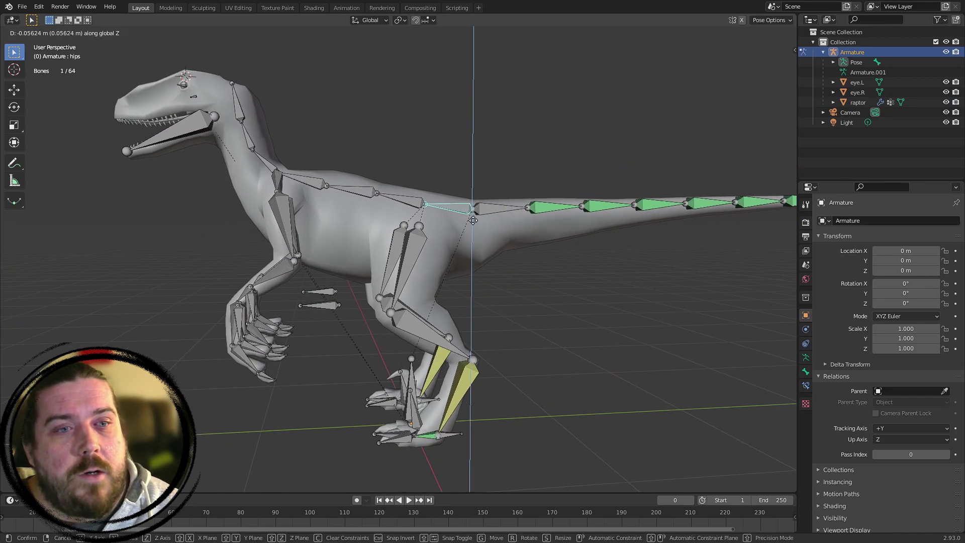
{"action": "right_click", "coordinate": [475, 236]}
Switch the viewport to Material Preview shading and lower the hips bone along global Z to examine the textured raptor's deformation, cancelling the move
{"action": "mouse_move", "coordinate": [460, 224]}
{"action": "middle_mouse_down"}
{"action": "mouse_move", "coordinate": [496, 233]}
{"action": "mouse_move", "coordinate": [493, 169]}
{"action": "middle_mouse_up"}
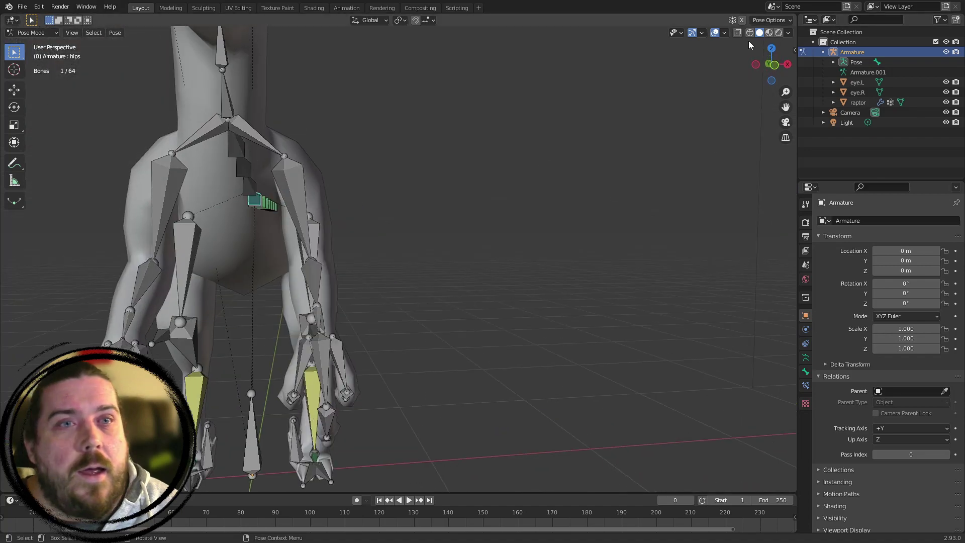
{"action": "left_click", "coordinate": [768, 33]}
{"action": "scroll", "coordinate": [678, 266], "scroll_direction": "down", "scroll_amount": 4}
{"action": "middle_click_drag", "start_coordinate": [679, 267], "coordinate": [601, 235]}
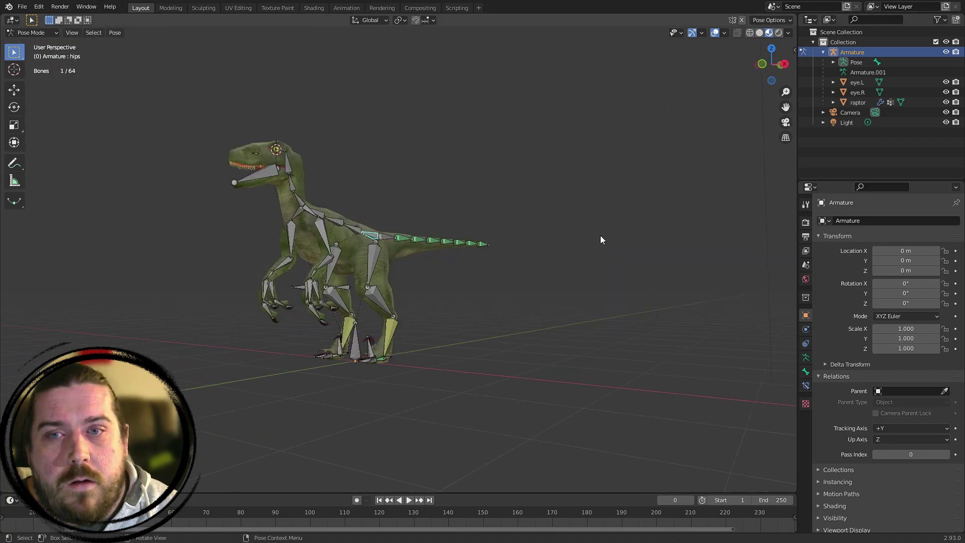
{"action": "scroll", "coordinate": [553, 201], "scroll_direction": "up", "scroll_amount": 4}
{"action": "key", "text": "g"}
{"action": "key", "text": "z"}
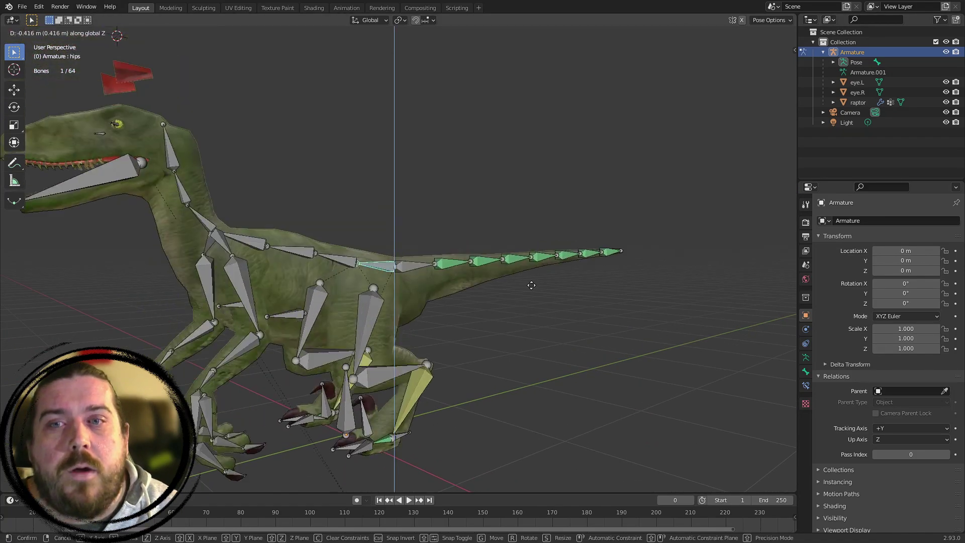
{"action": "right_click", "coordinate": [551, 276]}
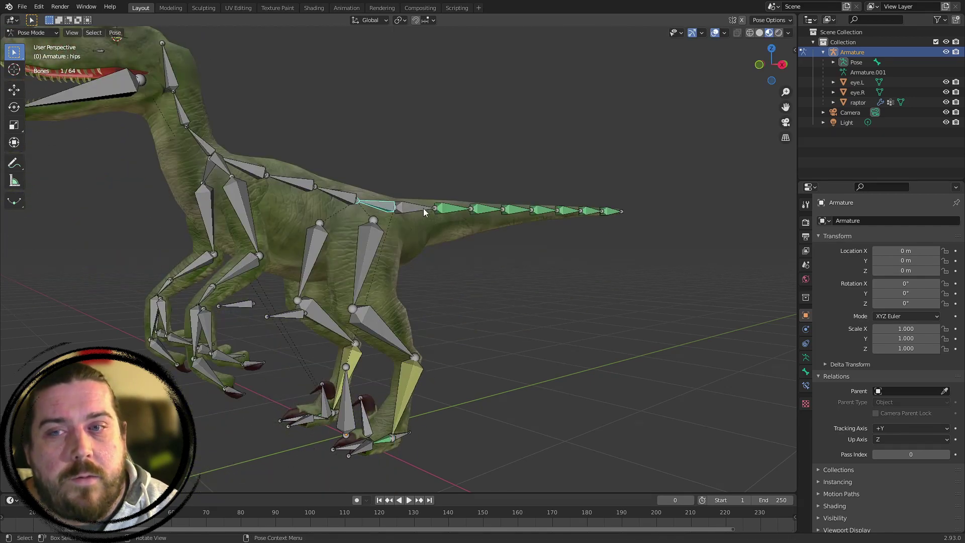
Return the viewport to Solid shading and select the lower jaw bone, inspecting the raptor's head from several angles
{"action": "middle_click_drag", "start_coordinate": [423, 209], "coordinate": [478, 231]}
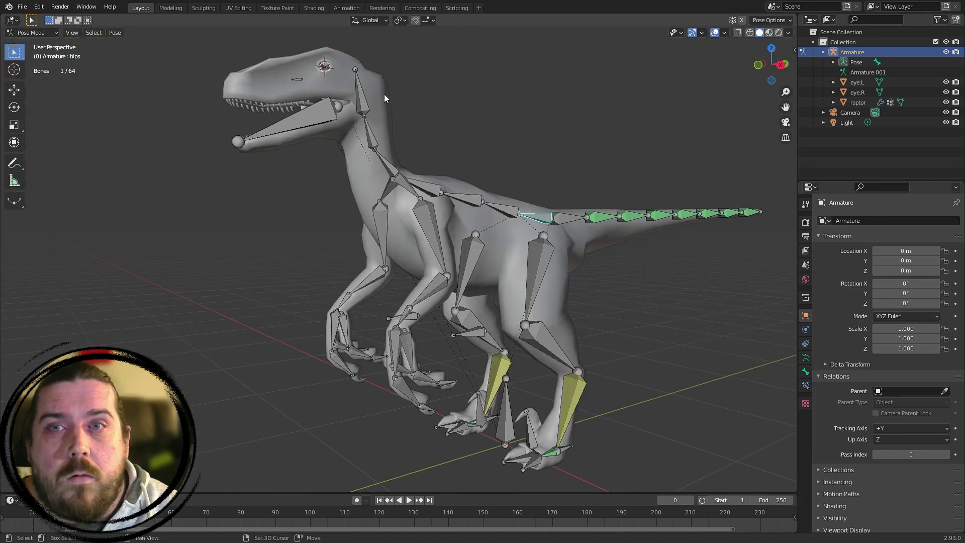
{"action": "middle_click_drag", "start_coordinate": [384, 95], "coordinate": [450, 150], "text": "shift"}
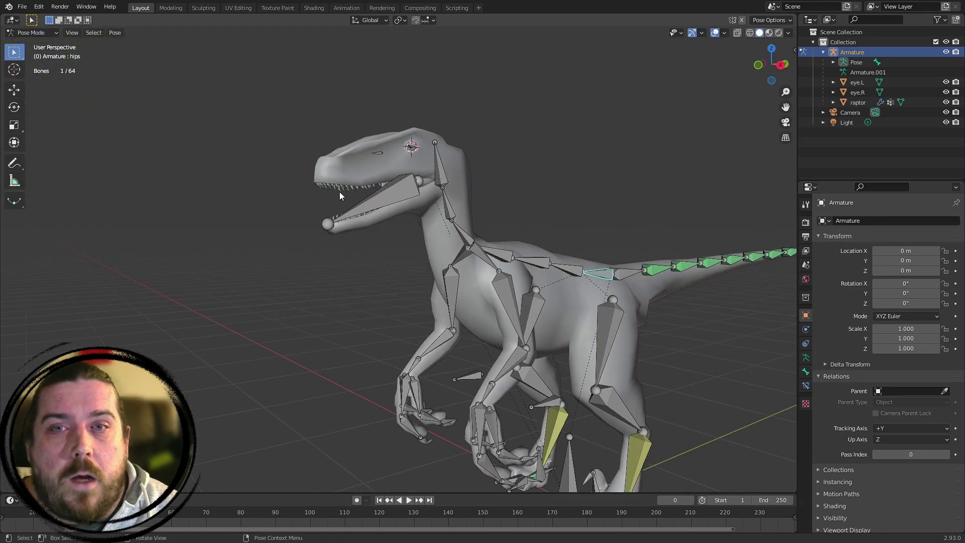
{"action": "left_click", "coordinate": [377, 201]}
{"action": "middle_click_drag", "start_coordinate": [438, 230], "coordinate": [600, 252]}
{"action": "middle_click_drag", "start_coordinate": [586, 256], "coordinate": [519, 285]}
{"action": "middle_click_drag", "start_coordinate": [620, 255], "coordinate": [585, 280]}
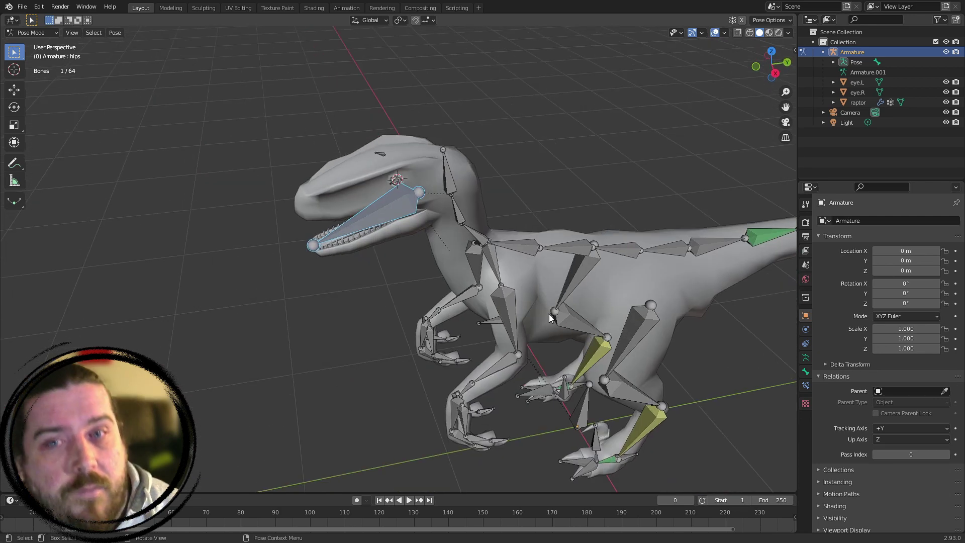
{"action": "scroll", "coordinate": [430, 291], "scroll_direction": "down", "scroll_amount": 3}
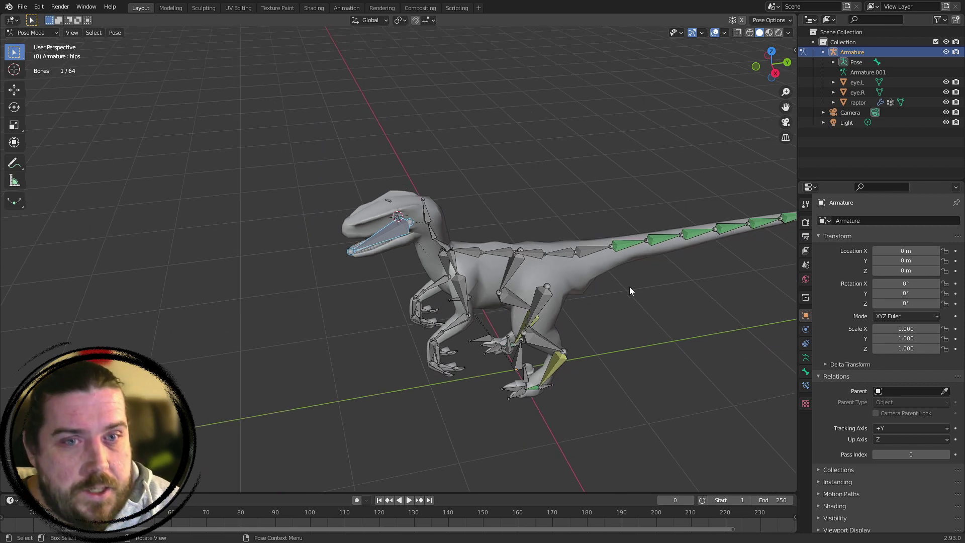
In right orthographic view, rotate the base tail bone upward so the whole tail curls, and inspect the bend
{"action": "key", "text": "KP_3"}
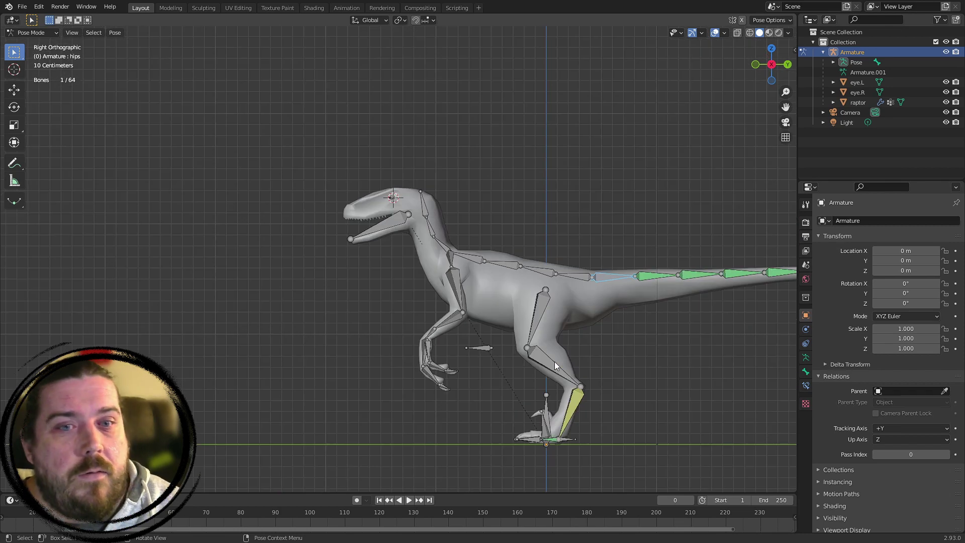
{"action": "middle_click_drag", "start_coordinate": [459, 227], "coordinate": [176, 218], "text": "shift"}
{"action": "scroll", "coordinate": [657, 366], "scroll_direction": "up", "scroll_amount": 4}
{"action": "key", "text": "r"}
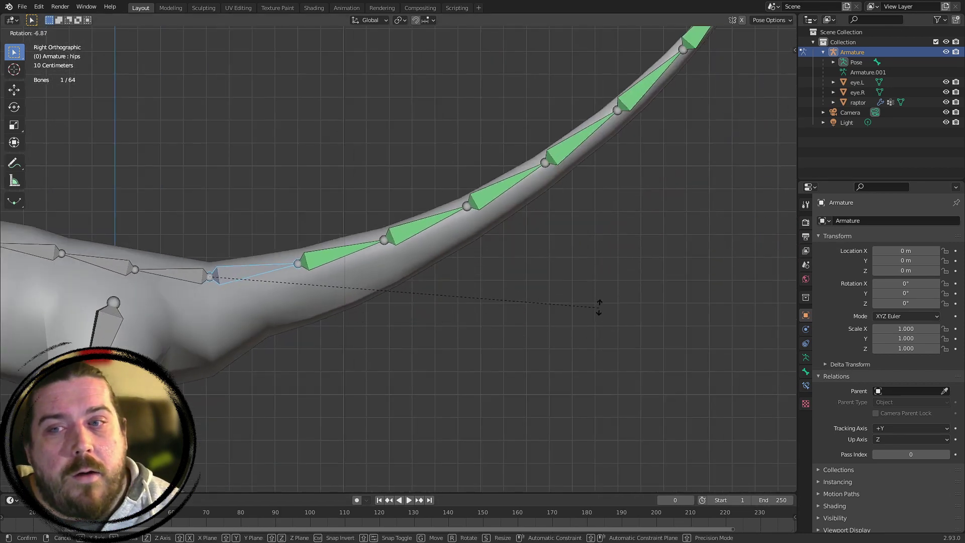
{"action": "left_click", "coordinate": [499, 232]}
{"action": "scroll", "coordinate": [498, 229], "scroll_direction": "down", "scroll_amount": 5}
{"action": "scroll", "coordinate": [452, 149], "scroll_direction": "up", "scroll_amount": 3}
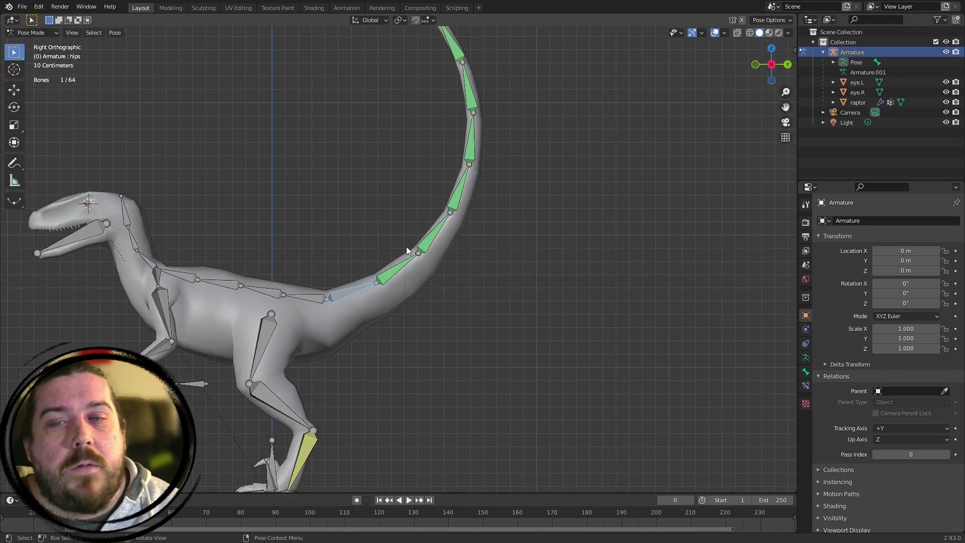
{"action": "middle_click_drag", "start_coordinate": [457, 65], "coordinate": [518, 197], "text": "shift"}
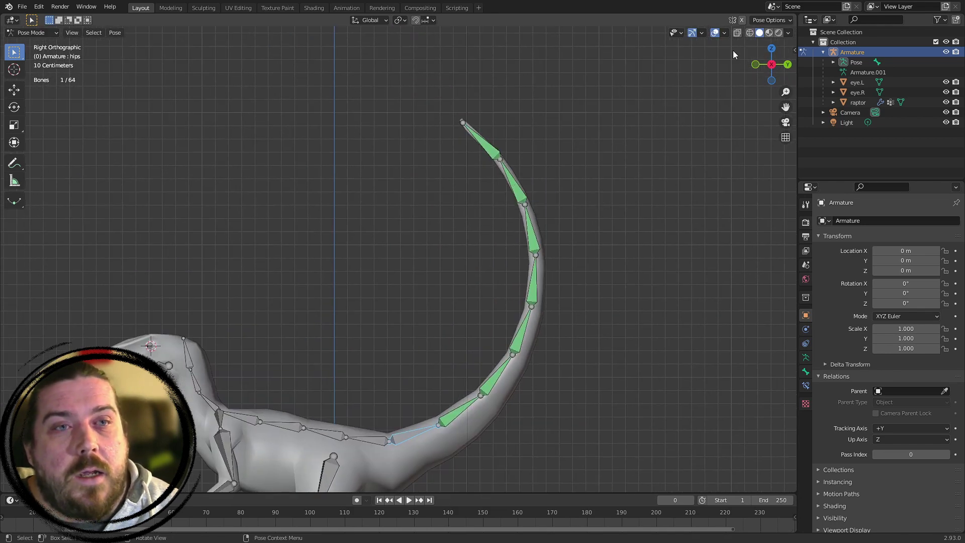
{"action": "middle_click_drag", "start_coordinate": [629, 207], "coordinate": [614, 129], "text": "shift"}
{"action": "middle_click_drag", "start_coordinate": [454, 297], "coordinate": [517, 301]}
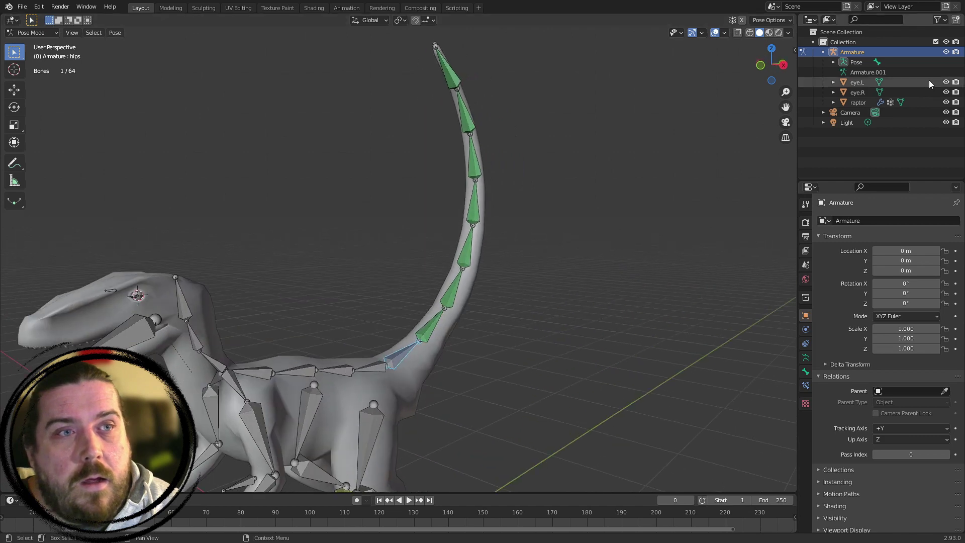
Hide the armature in the viewport, select the raptor mesh, and return to Object Mode
{"action": "left_click", "coordinate": [946, 52]}
{"action": "middle_click_drag", "start_coordinate": [412, 161], "coordinate": [349, 278]}
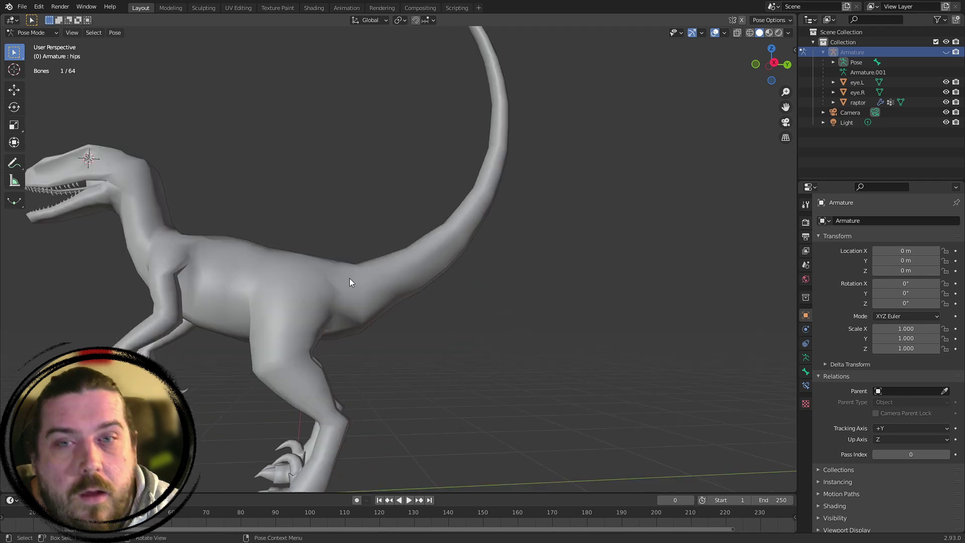
{"action": "left_click", "coordinate": [858, 102]}
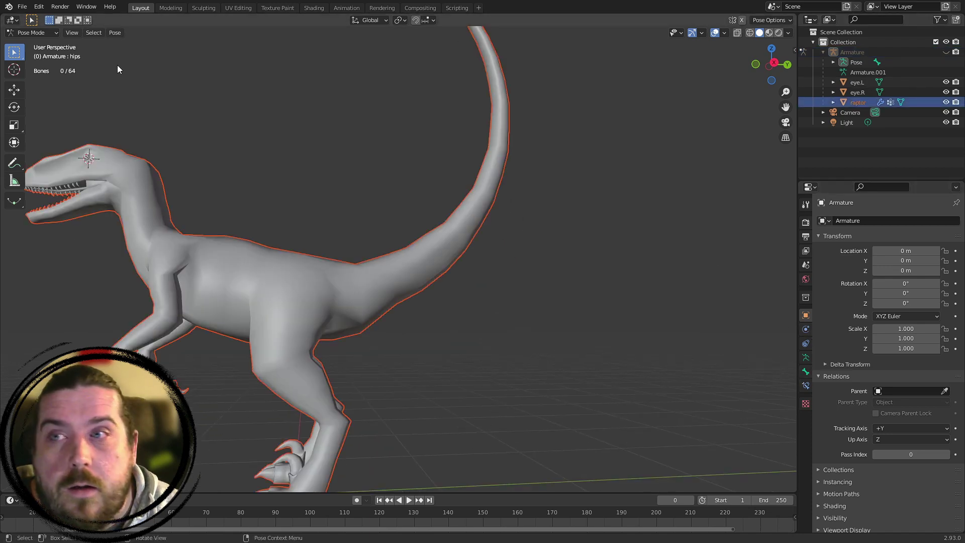
{"action": "left_click", "coordinate": [31, 33]}
{"action": "left_click", "coordinate": [31, 44]}
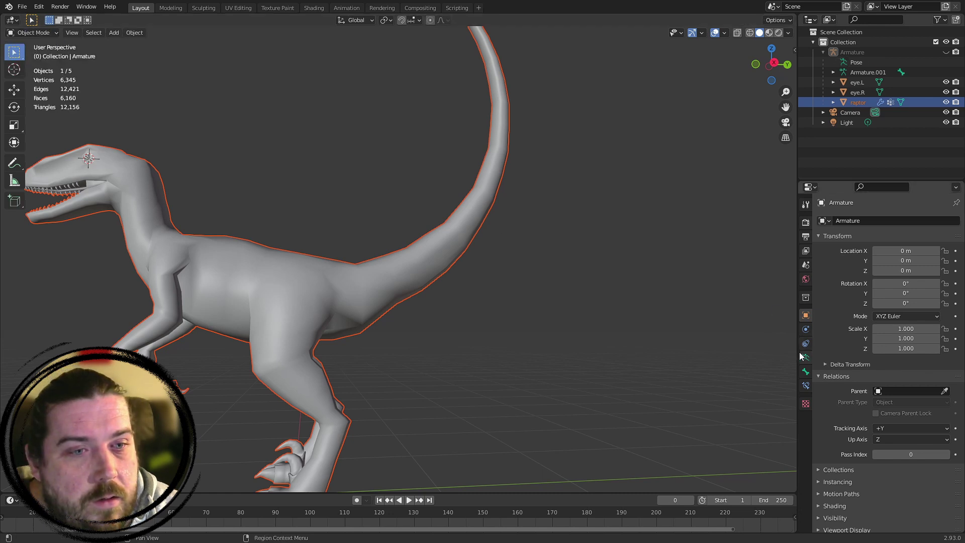
Make the raptor mesh active, set its Subdivision viewport levels to 1, deselect it, and examine the curled tail
{"action": "left_click", "coordinate": [430, 201]}
{"action": "left_click", "coordinate": [448, 224]}
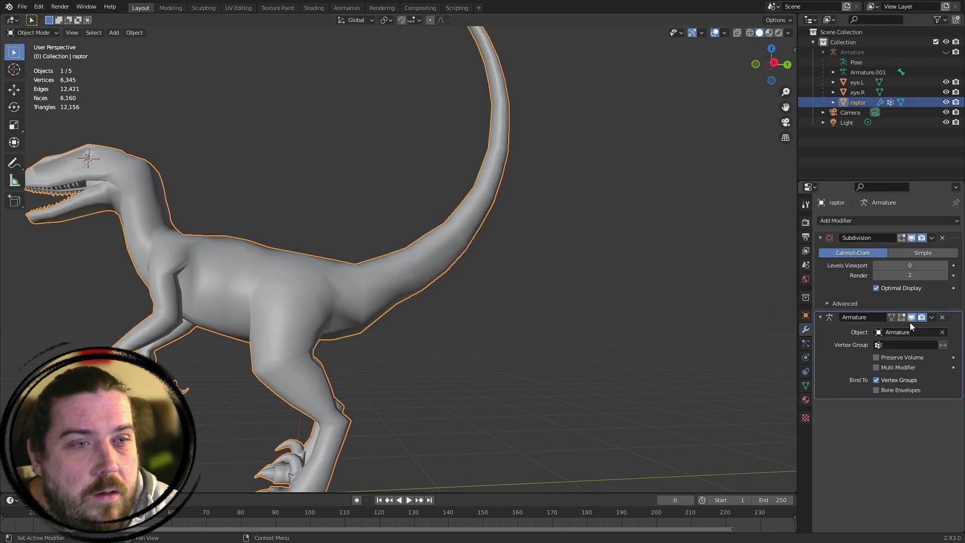
{"action": "left_click", "coordinate": [945, 265]}
{"action": "scroll", "coordinate": [604, 188], "scroll_direction": "up", "scroll_amount": 3}
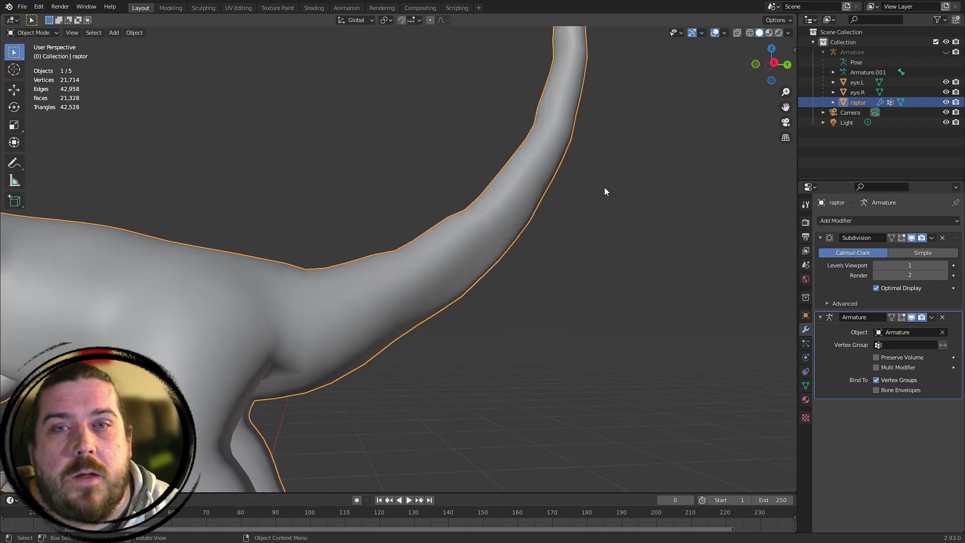
{"action": "middle_click_drag", "start_coordinate": [413, 212], "coordinate": [430, 236]}
{"action": "left_click", "coordinate": [646, 302]}
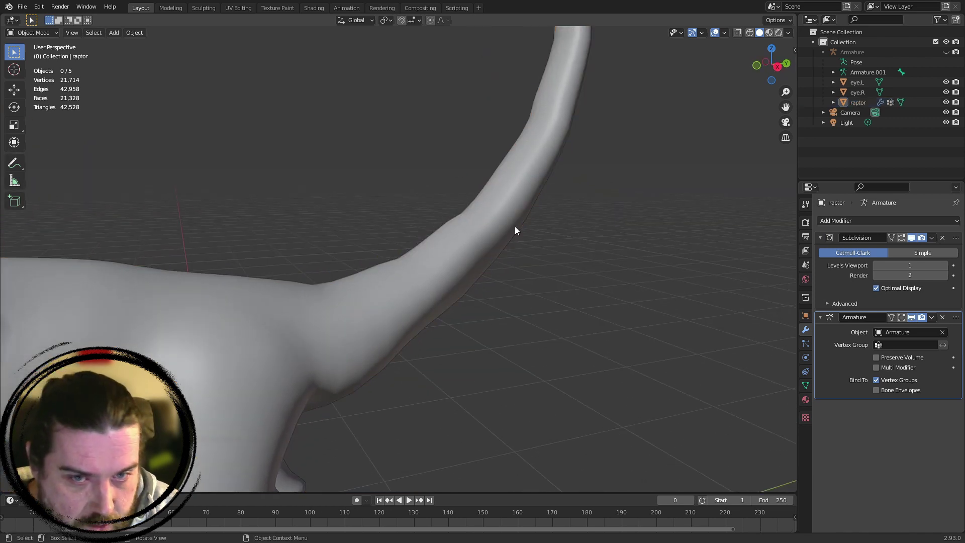
{"action": "scroll", "coordinate": [515, 230], "scroll_direction": "down", "scroll_amount": 5}
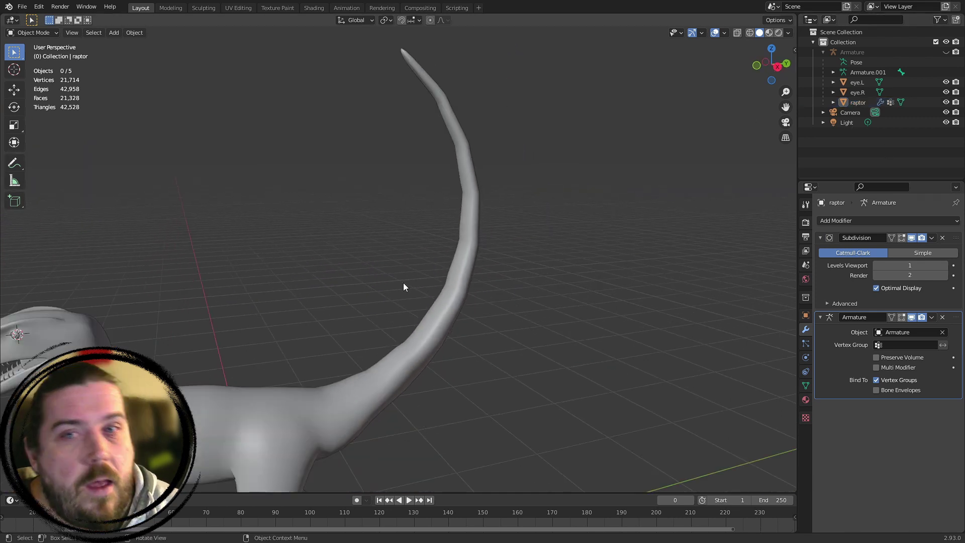
{"action": "scroll", "coordinate": [404, 288], "scroll_direction": "down", "scroll_amount": 5}
Unhide the armature, make it the active object, and put it into Pose Mode with the base tail bone selected
{"action": "left_click", "coordinate": [868, 72]}
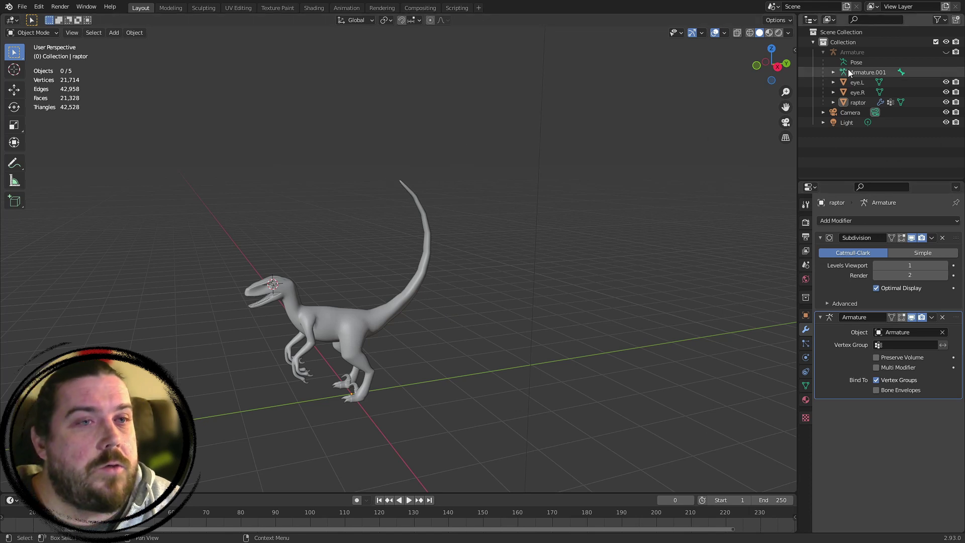
{"action": "key", "text": "b"}
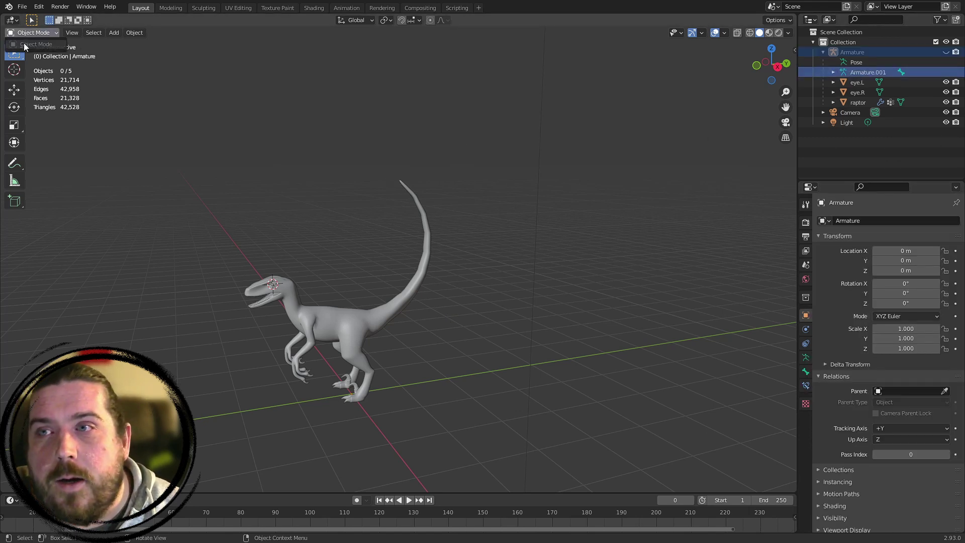
{"action": "left_click", "coordinate": [881, 53]}
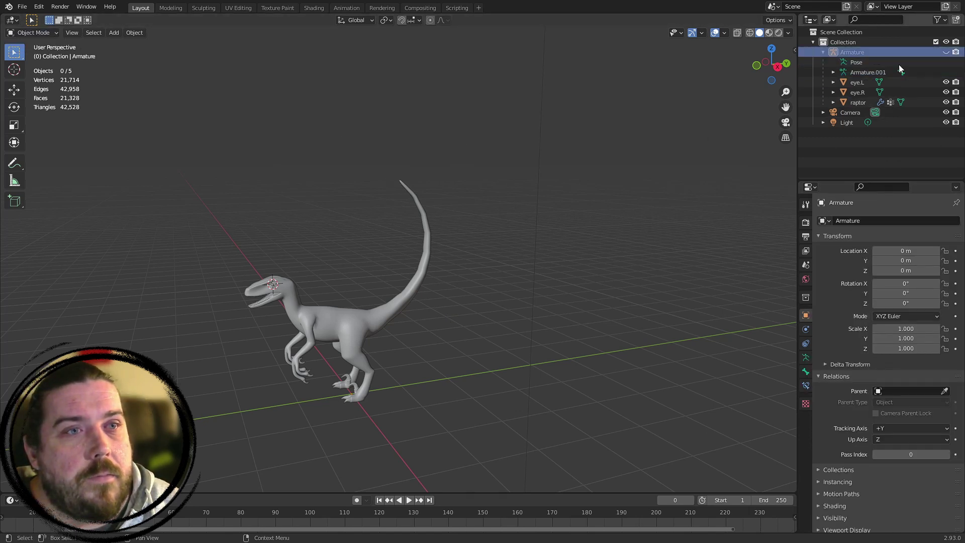
{"action": "scroll", "coordinate": [388, 355], "scroll_direction": "up", "scroll_amount": 5}
{"action": "left_click", "coordinate": [376, 370]}
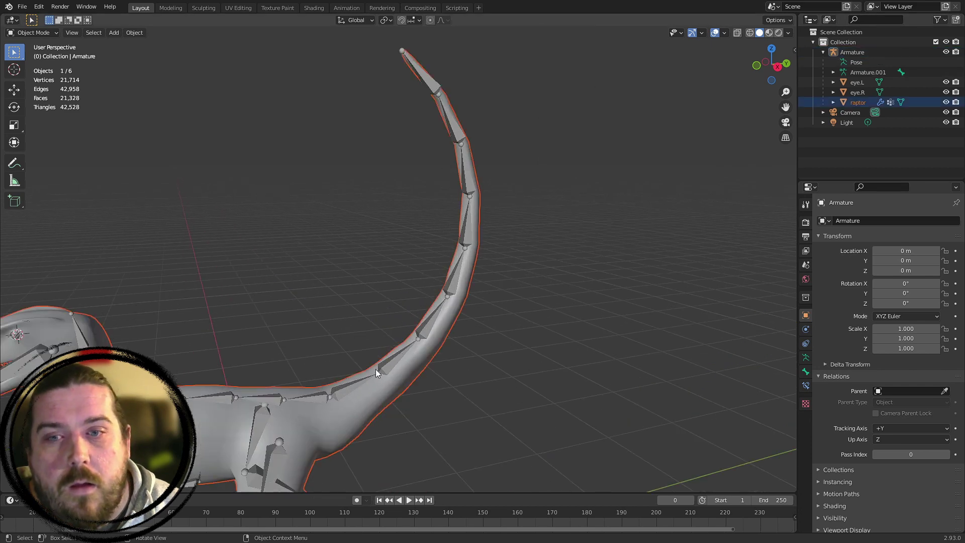
{"action": "left_click", "coordinate": [355, 391]}
{"action": "key", "text": "ctrl+Tab"}
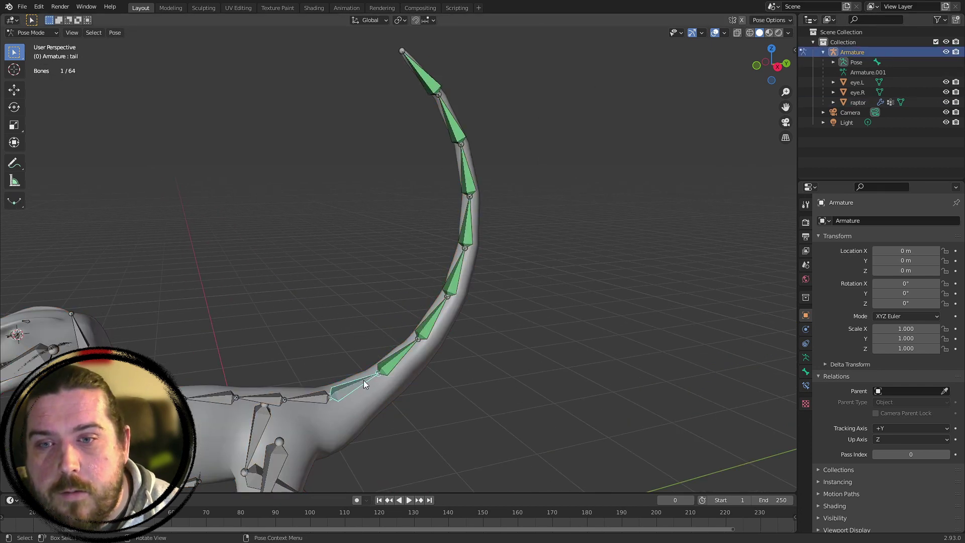
Rotate the base tail bone back down so the tail straightens into a gentle upward slope
{"action": "middle_click_drag", "start_coordinate": [505, 306], "coordinate": [475, 200], "text": "shift"}
{"action": "key", "text": "r"}
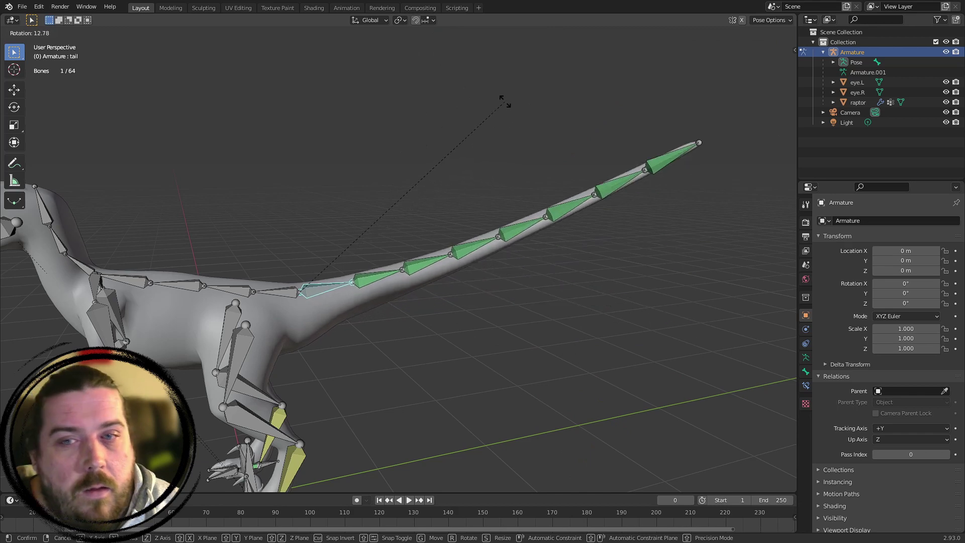
{"action": "left_click", "coordinate": [500, 101]}
{"action": "middle_click_drag", "start_coordinate": [498, 182], "coordinate": [532, 133]}
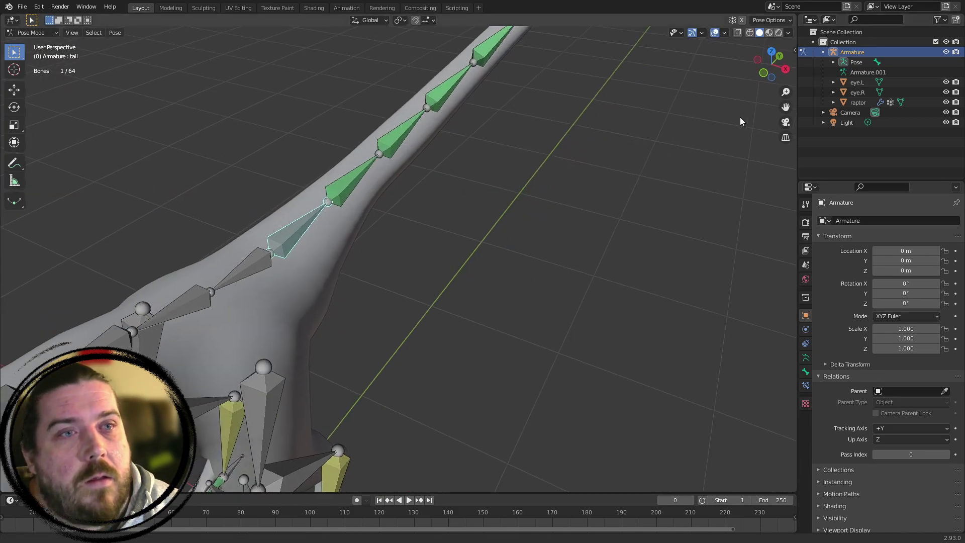
Hide the armature to examine the straightened tail mesh, unhide it, and inspect the tail and body from several angles
{"action": "left_click", "coordinate": [945, 52]}
{"action": "middle_click_drag", "start_coordinate": [498, 236], "coordinate": [694, 311]}
{"action": "left_click", "coordinate": [946, 52]}
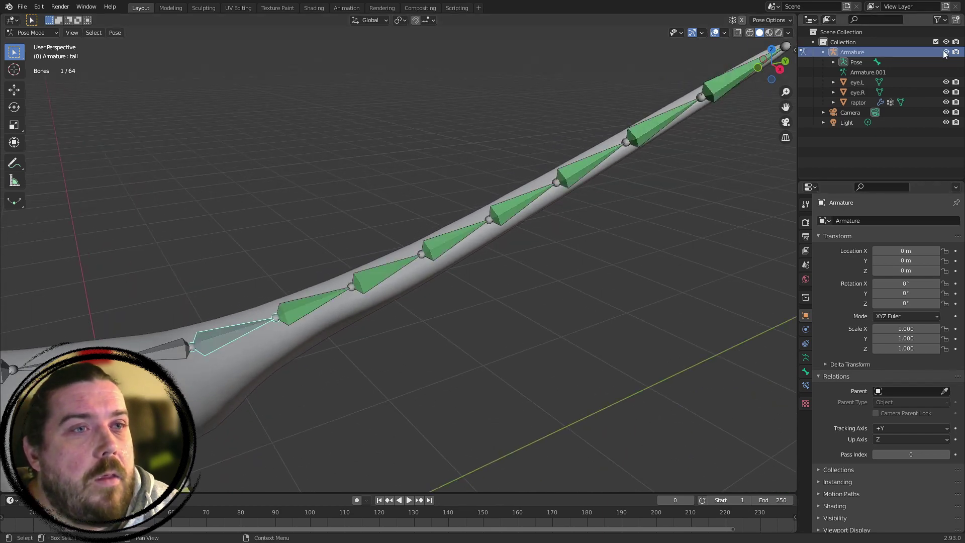
{"action": "middle_click_drag", "start_coordinate": [346, 329], "coordinate": [294, 347]}
{"action": "scroll", "coordinate": [372, 351], "scroll_direction": "down", "scroll_amount": 5}
{"action": "middle_click_drag", "start_coordinate": [455, 247], "coordinate": [497, 239], "text": "shift"}
{"action": "scroll", "coordinate": [504, 311], "scroll_direction": "up", "scroll_amount": 5}
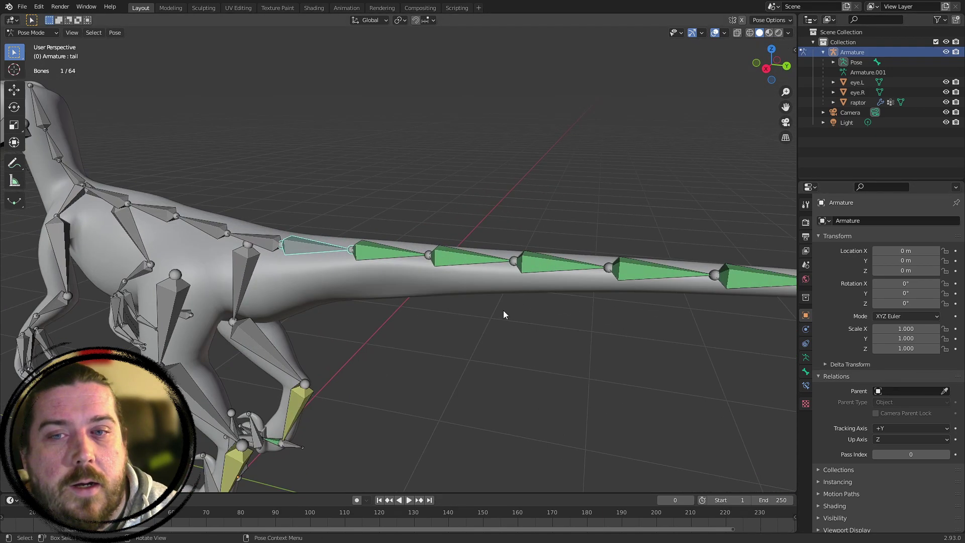
{"action": "scroll", "coordinate": [504, 311], "scroll_direction": "down", "scroll_amount": 5}
{"action": "middle_click_drag", "start_coordinate": [490, 287], "coordinate": [546, 254]}
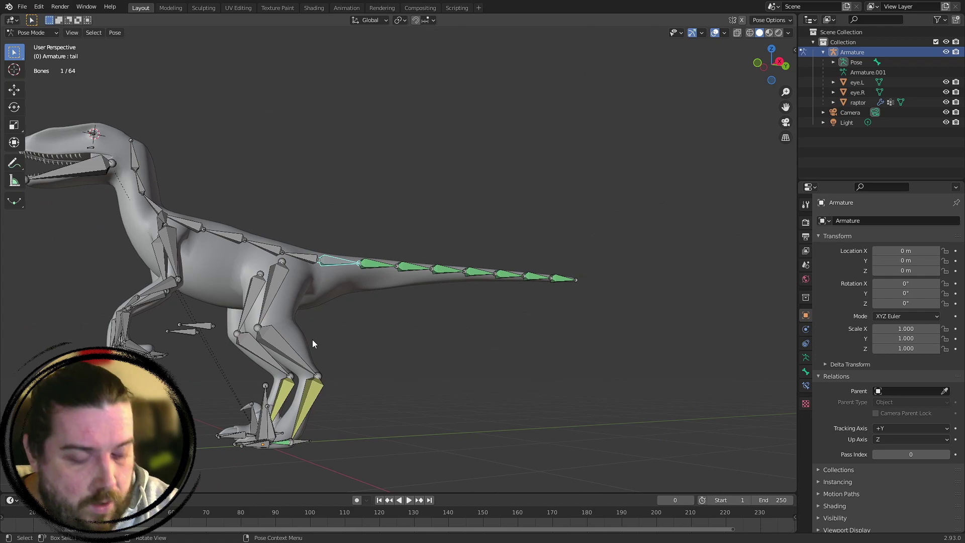
In right orthographic view, lower the hips bone so the legs crouch, and raise it partway to test the leg deformation
{"action": "key", "text": "KP_3"}
{"action": "left_click", "coordinate": [394, 93]}
{"action": "key", "text": "g"}
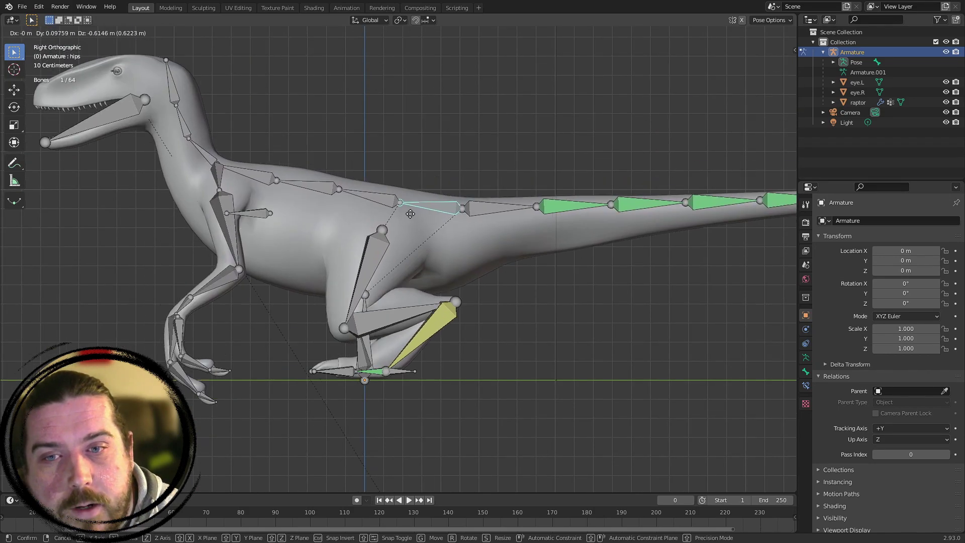
{"action": "left_click", "coordinate": [420, 212]}
{"action": "scroll", "coordinate": [436, 369], "scroll_direction": "up", "scroll_amount": 3}
{"action": "mouse_move", "coordinate": [436, 369]}
{"action": "middle_mouse_down"}
{"action": "mouse_move", "coordinate": [394, 340]}
{"action": "mouse_move", "coordinate": [446, 309]}
{"action": "mouse_move", "coordinate": [445, 361]}
{"action": "middle_mouse_up"}
{"action": "key", "text": "g"}
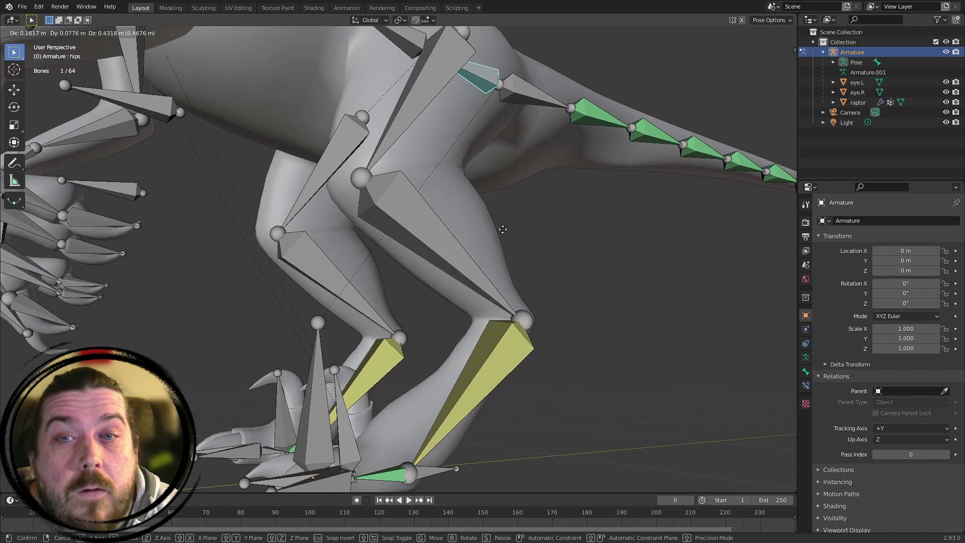
{"action": "left_click", "coordinate": [503, 226]}
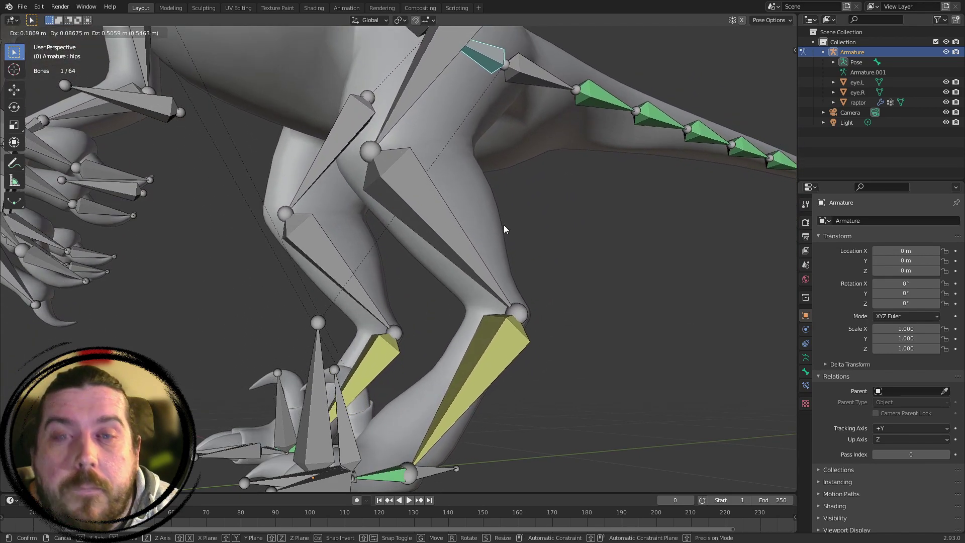
Try moving the hips bone down along the global Z axis in right orthographic view to check the knee bend
{"action": "key", "text": "KP_3"}
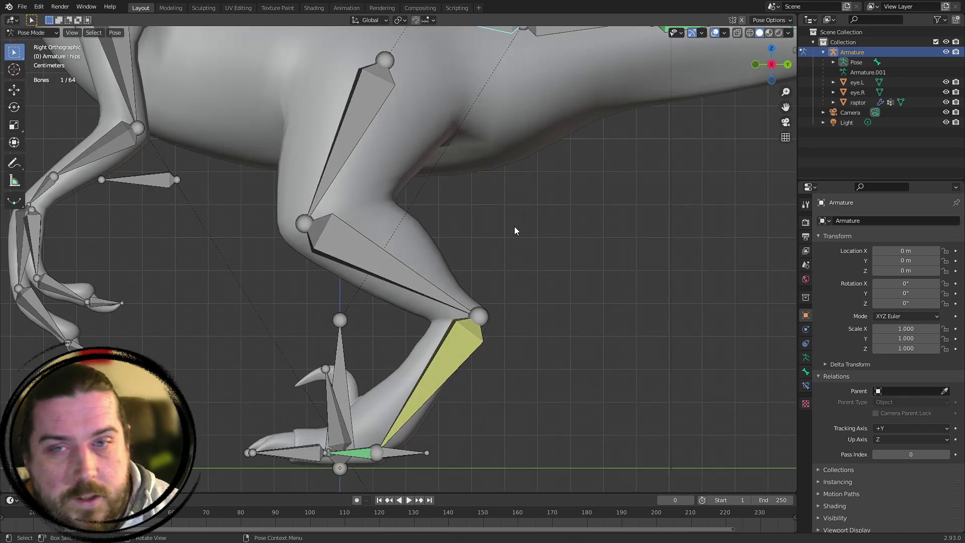
{"action": "key", "text": "g"}
{"action": "key", "text": "z"}
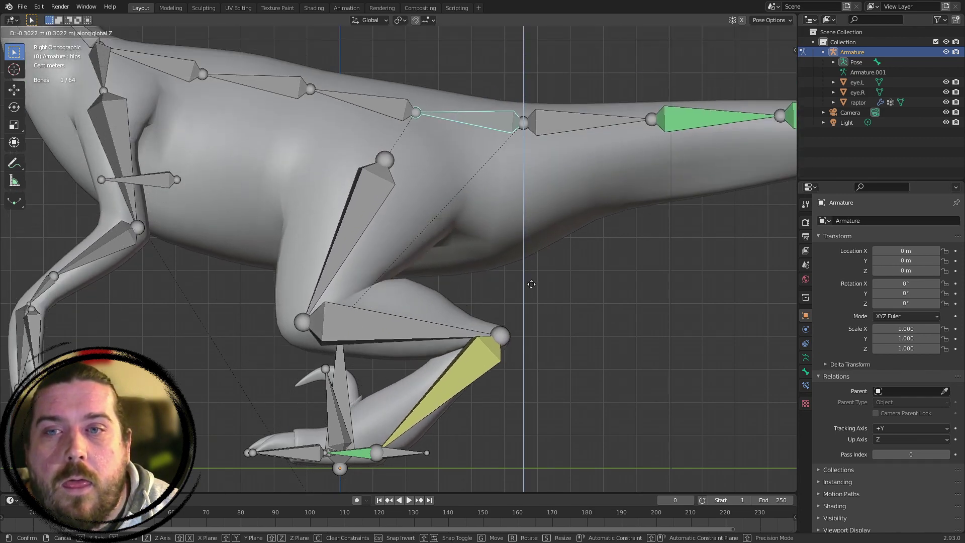
{"action": "right_click", "coordinate": [531, 277]}
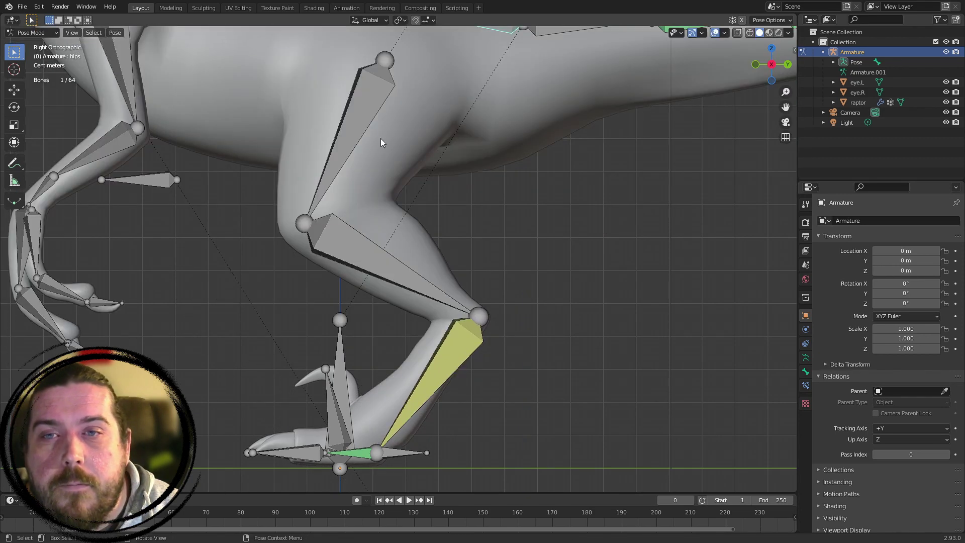
Test the left leg by moving the footik.L bone upward and forward, and clear the bone's location
{"action": "scroll", "coordinate": [465, 301], "scroll_direction": "down", "scroll_amount": 2}
{"action": "key", "text": "g"}
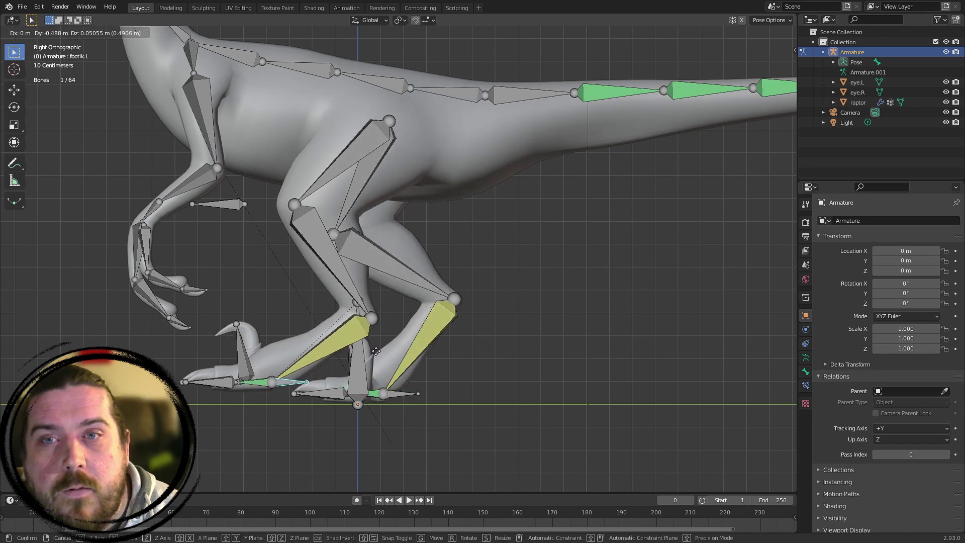
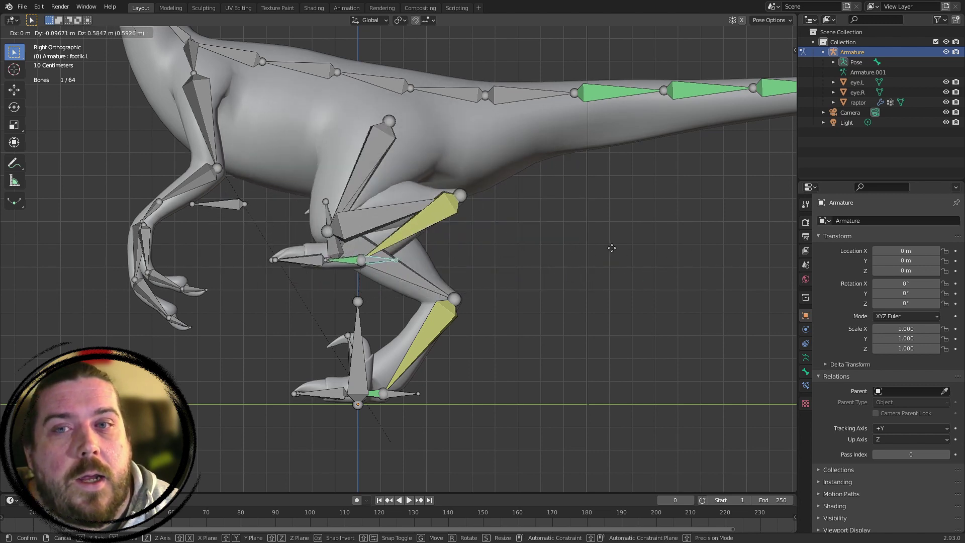
{"action": "key", "text": "Escape"}
{"action": "key", "text": "g"}
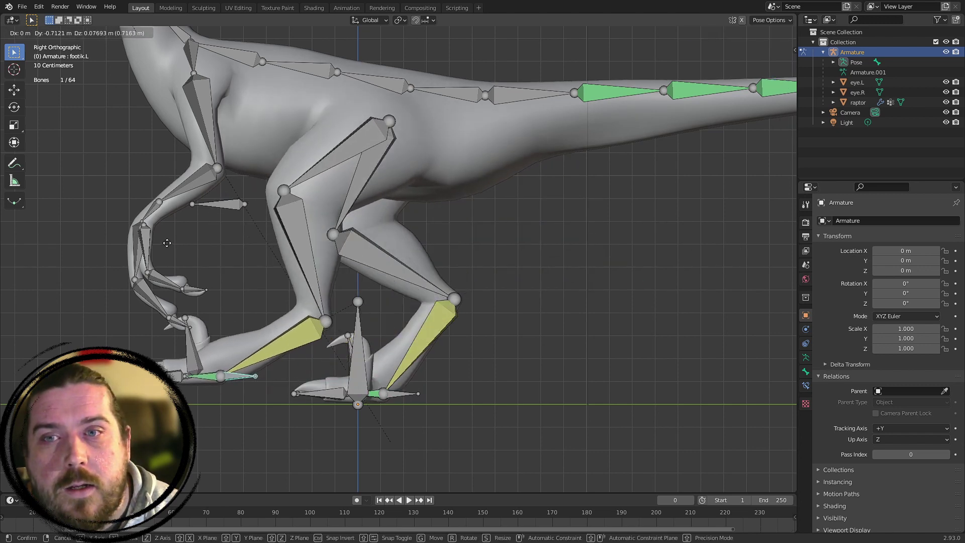
{"action": "left_click", "coordinate": [167, 244]}
{"action": "key", "text": "g"}
{"action": "right_click", "coordinate": [603, 233]}
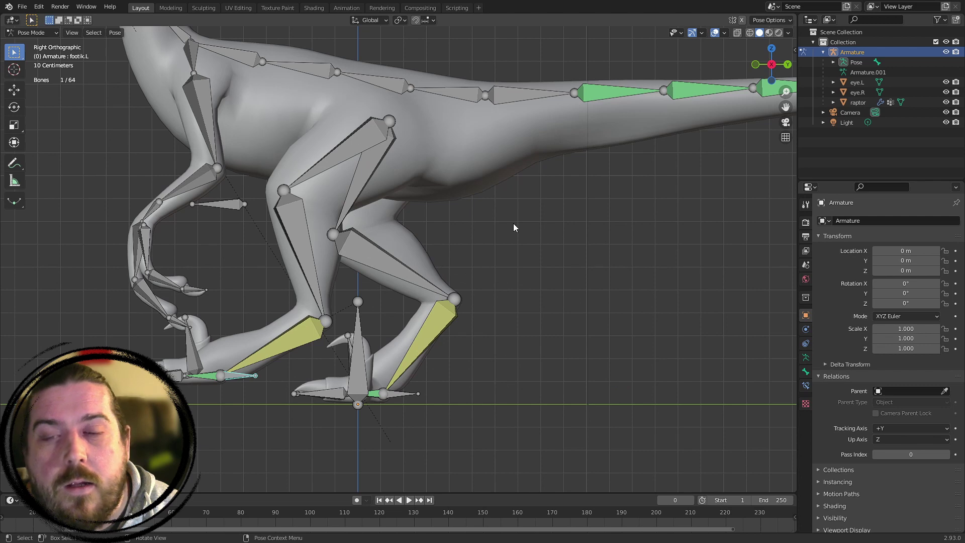
{"action": "key", "text": "alt+g"}
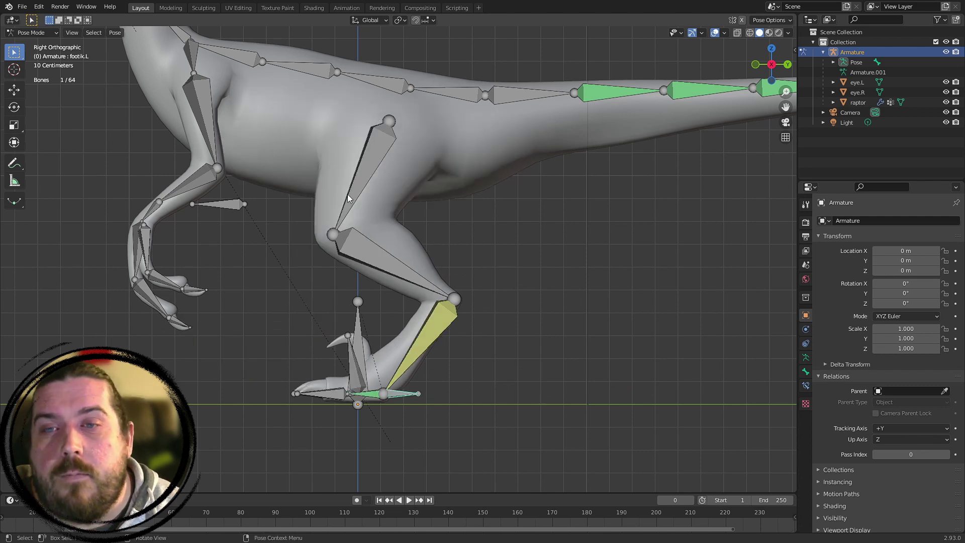
Test the left arm's deformation by trying rotations of the upperarm.L and lowerarm.L bones
{"action": "middle_click_drag", "start_coordinate": [261, 237], "coordinate": [542, 348], "text": "shift"}
{"action": "middle_click_drag", "start_coordinate": [514, 239], "coordinate": [572, 284]}
{"action": "key", "text": "r"}
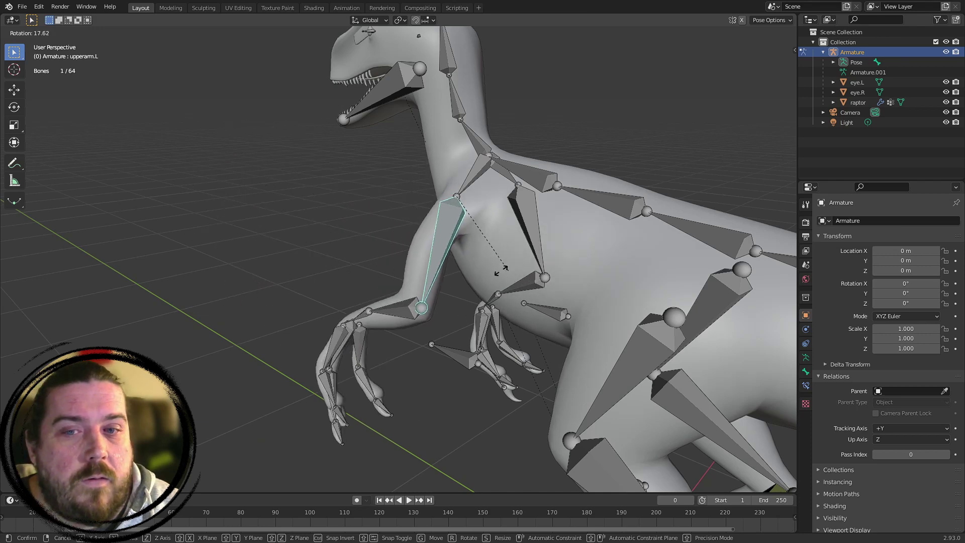
{"action": "right_click", "coordinate": [498, 276]}
{"action": "left_click", "coordinate": [435, 321]}
{"action": "middle_click_drag", "start_coordinate": [535, 355], "coordinate": [623, 306]}
{"action": "key", "text": "r"}
{"action": "right_click", "coordinate": [509, 340]}
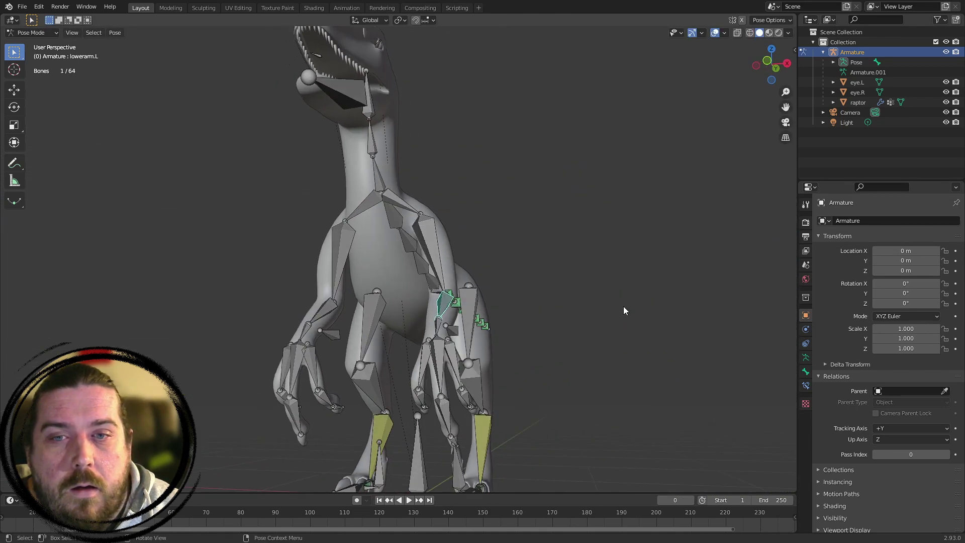
{"action": "key", "text": "r"}
{"action": "left_click", "coordinate": [488, 387]}
Try rotating the clavicle.L bone to test the shoulder deformation, and select the upperarm.L bone
{"action": "middle_click_drag", "start_coordinate": [487, 386], "coordinate": [541, 274]}
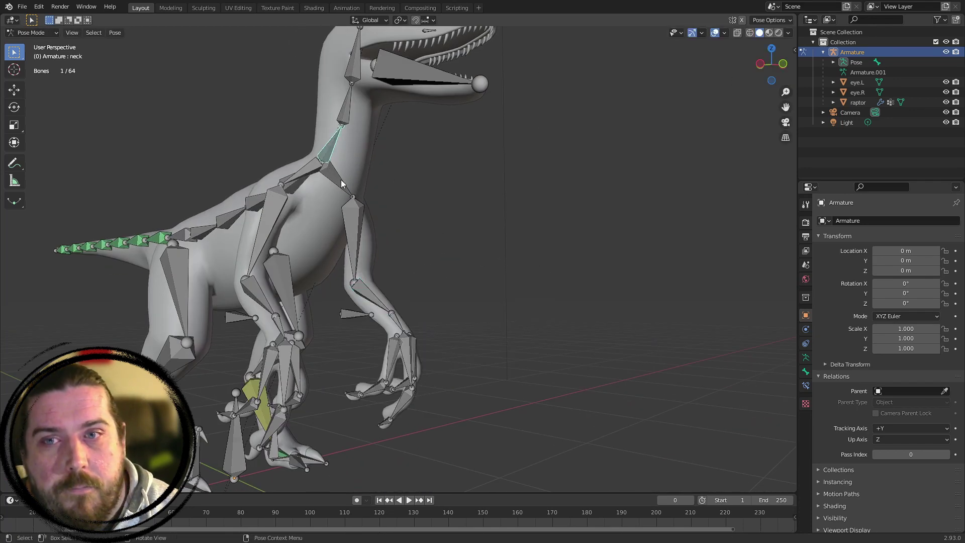
{"action": "left_click", "coordinate": [342, 180]}
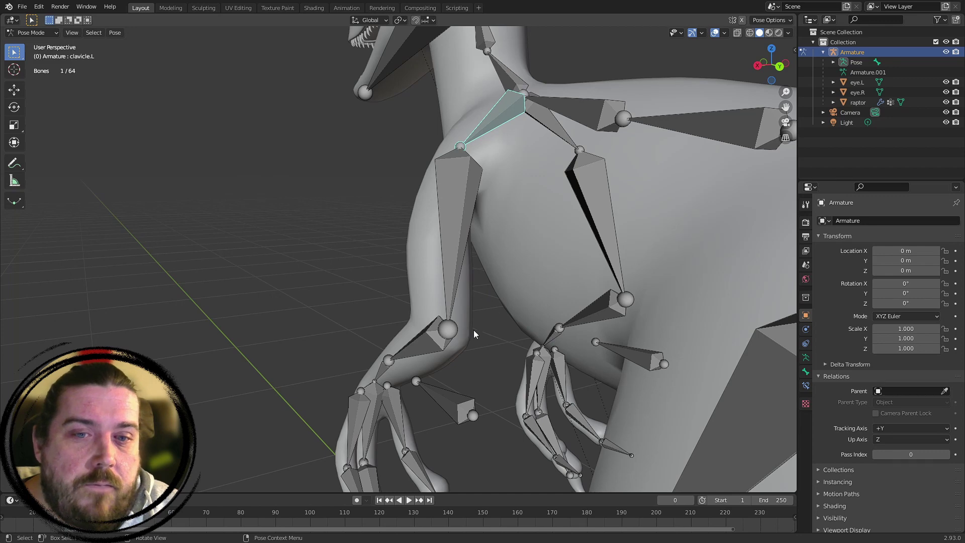
{"action": "key", "text": "r"}
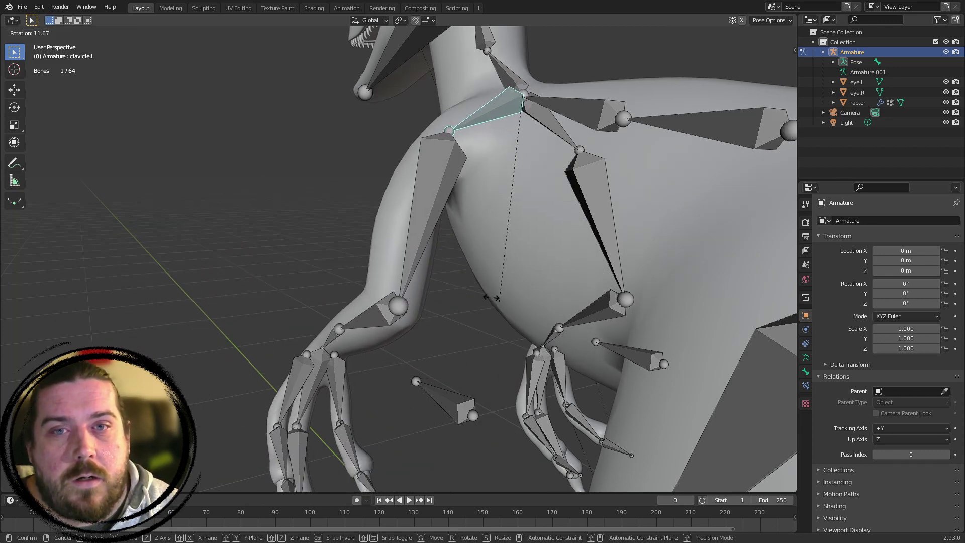
{"action": "right_click", "coordinate": [430, 251]}
{"action": "left_click", "coordinate": [430, 252]}
{"action": "left_click", "coordinate": [463, 273]}
In right orthographic view, try rotating the head bone to test how the skull, jaw and eye follow
{"action": "scroll", "coordinate": [409, 205], "scroll_direction": "down", "scroll_amount": 7}
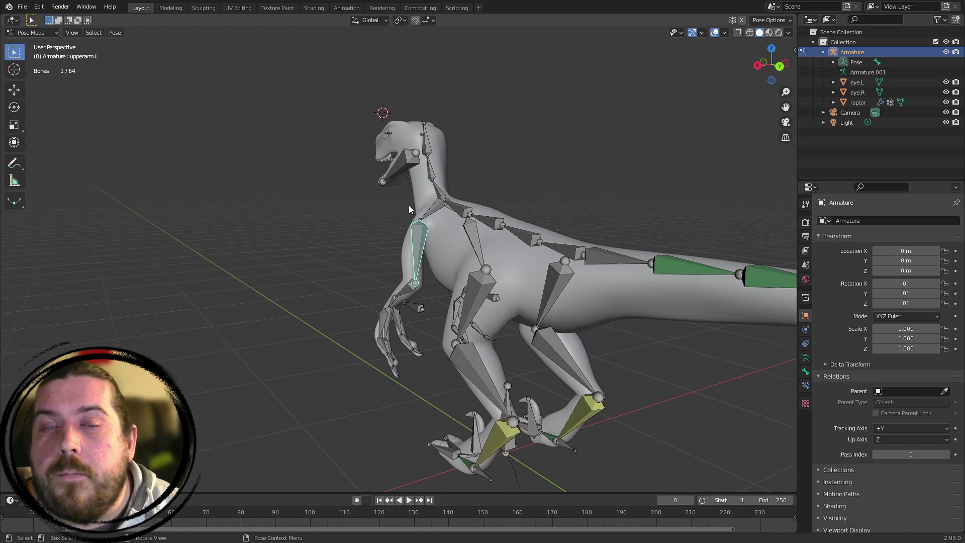
{"action": "middle_click_drag", "start_coordinate": [408, 205], "coordinate": [457, 473], "text": "shift"}
{"action": "key", "text": "KP_3"}
{"action": "scroll", "coordinate": [459, 474], "scroll_direction": "up", "scroll_amount": 4}
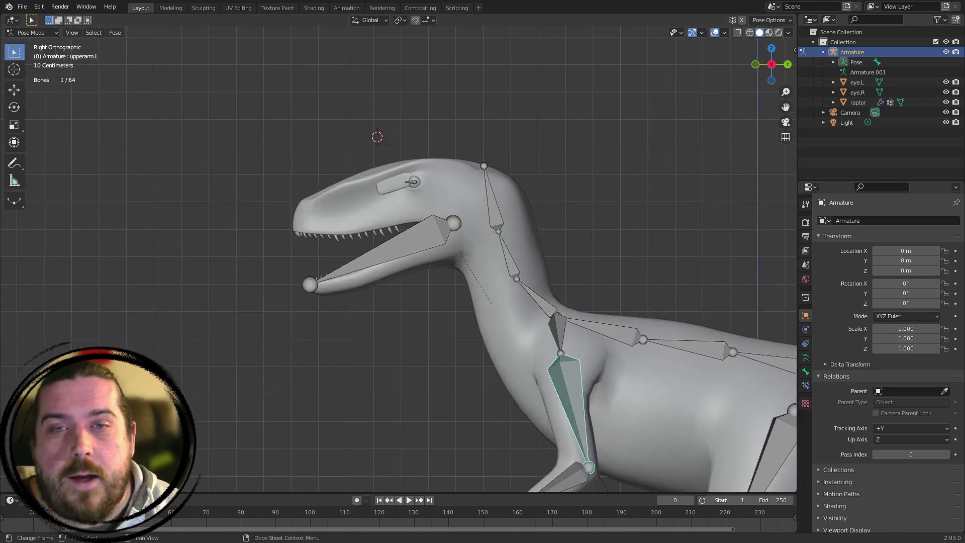
{"action": "left_click", "coordinate": [492, 199]}
{"action": "key", "text": "r"}
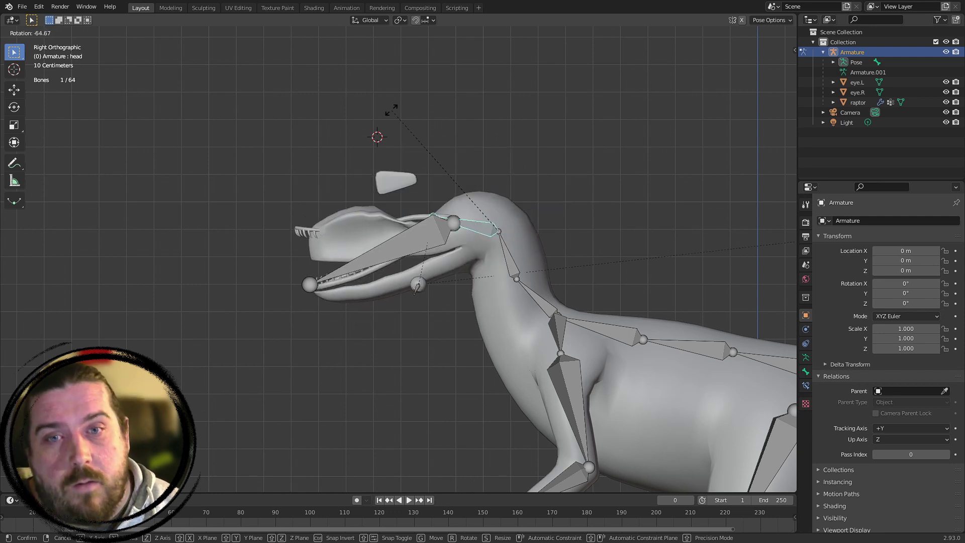
{"action": "left_click", "coordinate": [547, 167]}
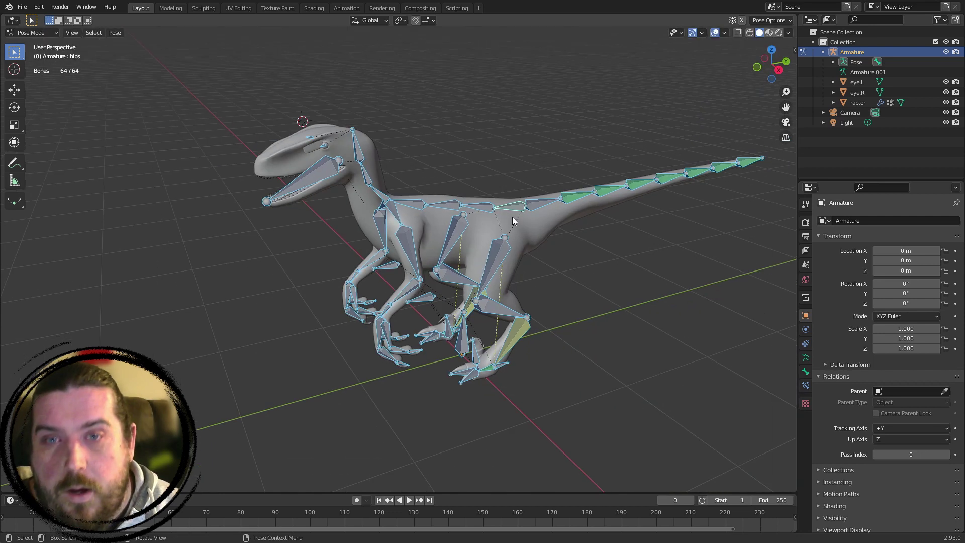
With all bones selected, clear their location to restore the body's height, and deselect everything
{"action": "key", "text": "alt+g"}
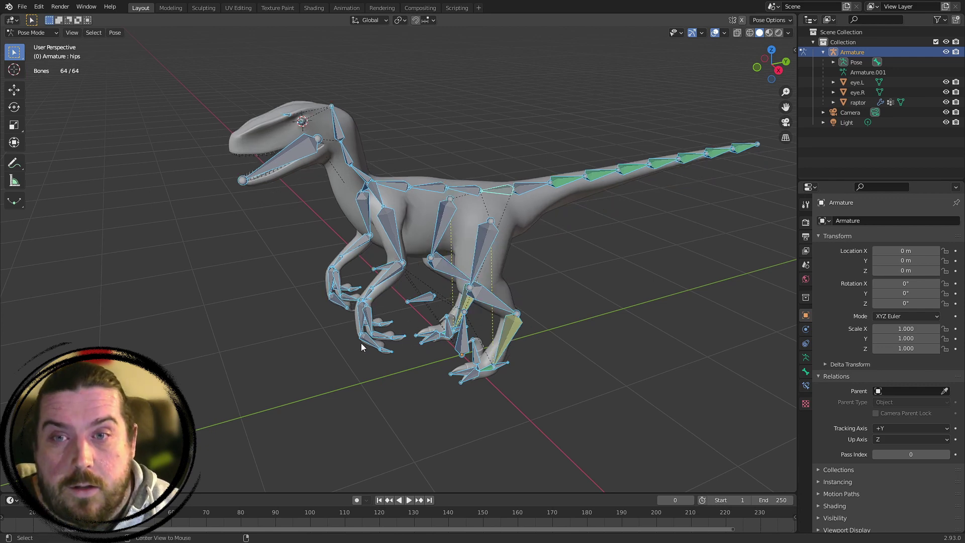
{"action": "left_click", "coordinate": [227, 381]}
In right orthographic view, try rotating the jaw bone to test the mouth's deformation
{"action": "scroll", "coordinate": [436, 152], "scroll_direction": "up", "scroll_amount": 6}
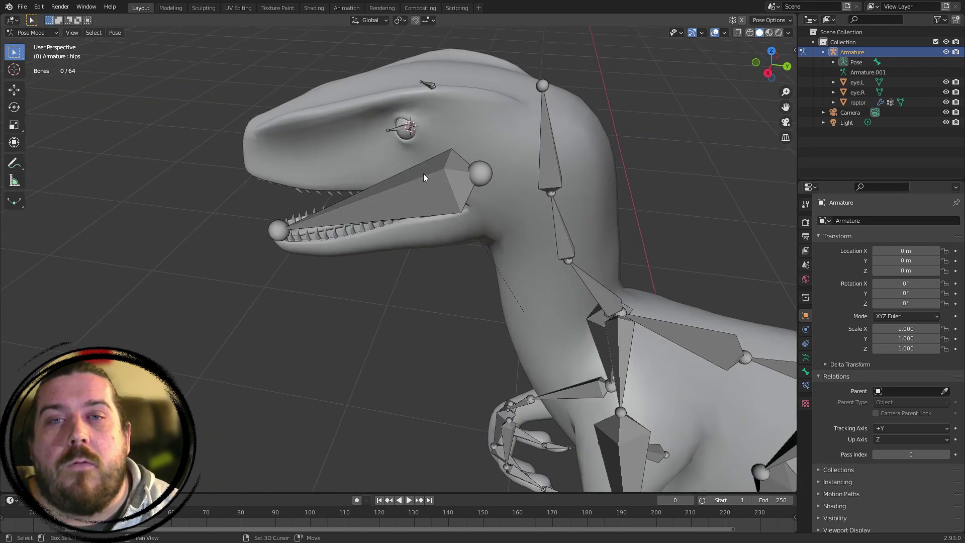
{"action": "left_click", "coordinate": [424, 176]}
{"action": "key", "text": "KP_3"}
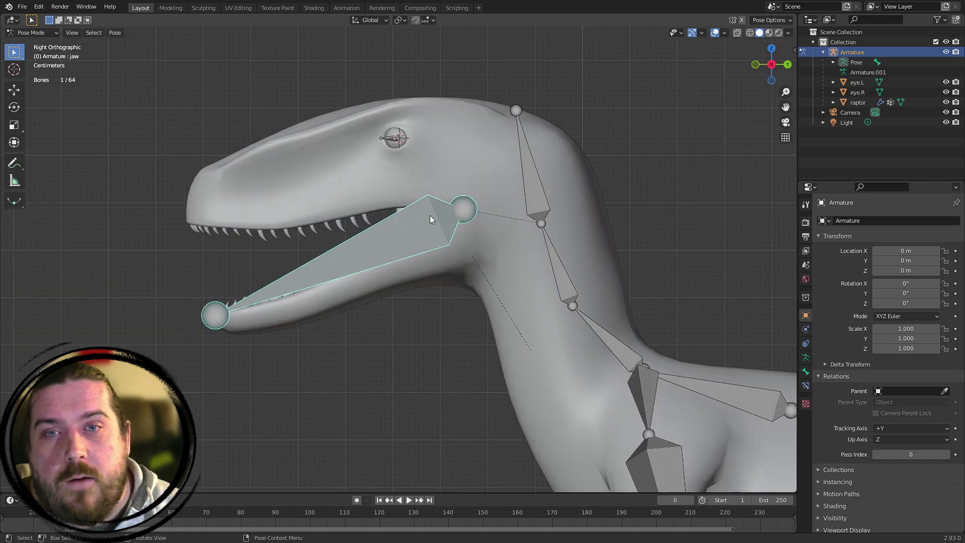
{"action": "key", "text": "r"}
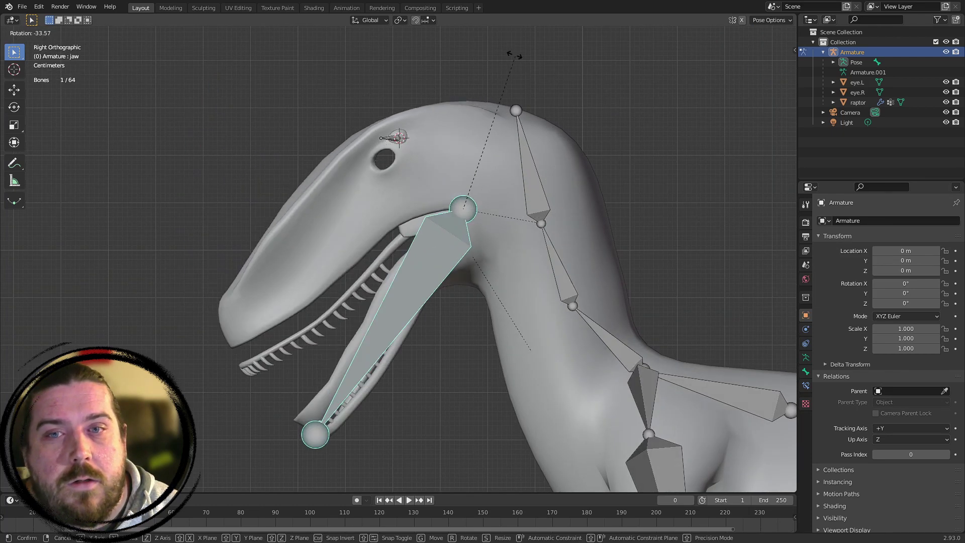
{"action": "left_click", "coordinate": [541, 155]}
Try rotating the head bone and the neck.001 bone to test the head and neck deformation
{"action": "left_click", "coordinate": [553, 156]}
{"action": "key", "text": "r"}
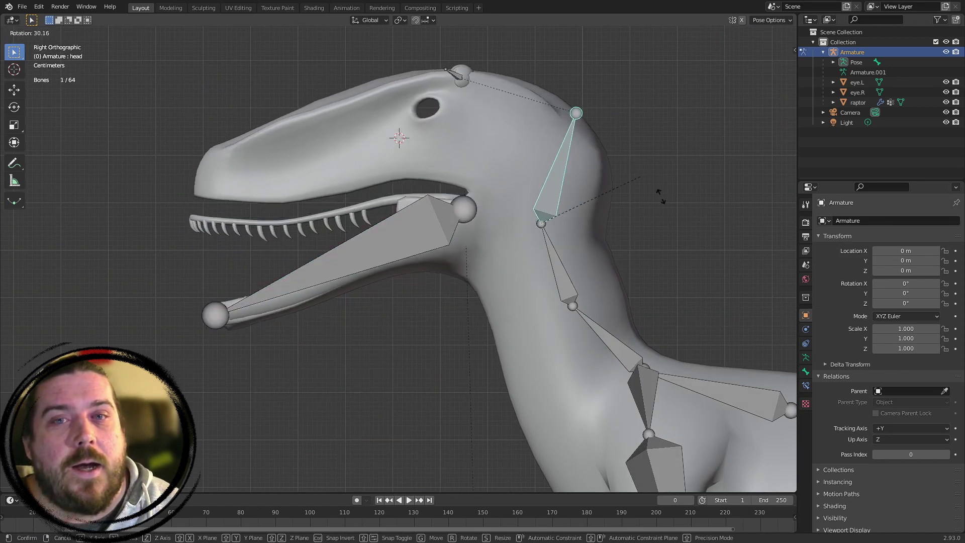
{"action": "key", "text": "Escape"}
{"action": "left_click", "coordinate": [553, 263]}
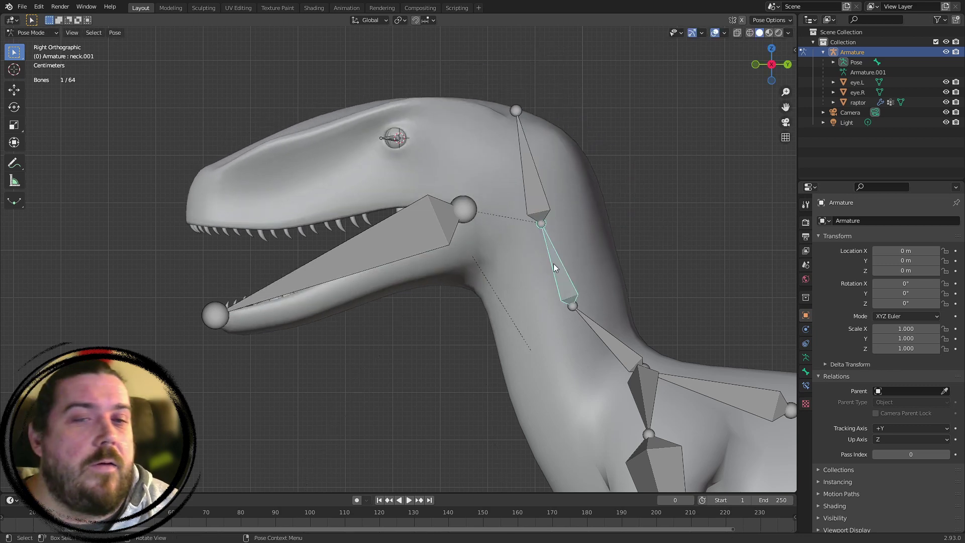
{"action": "key", "text": "r"}
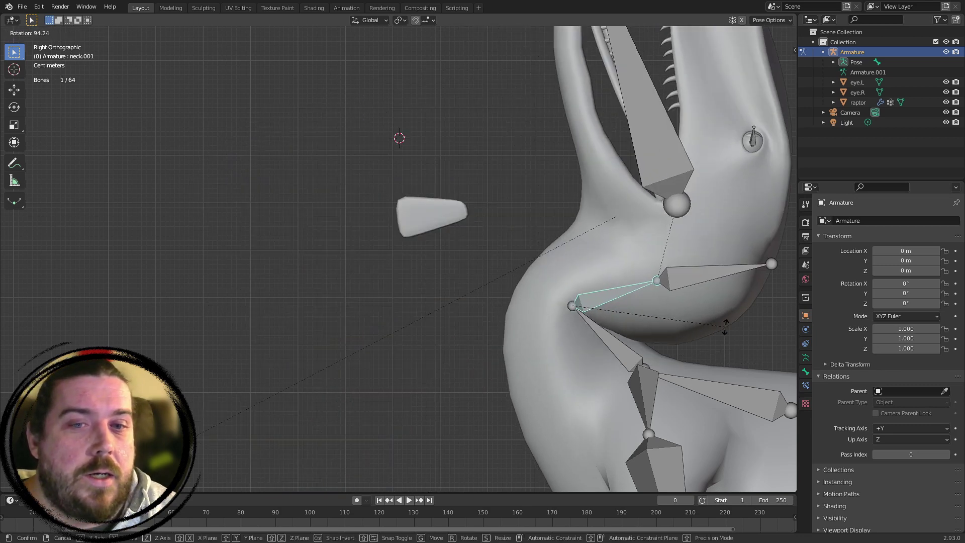
{"action": "key", "text": "Escape"}
Try rotating the eyebone.L bone to test the eye's movement
{"action": "scroll", "coordinate": [523, 264], "scroll_direction": "down", "scroll_amount": 4}
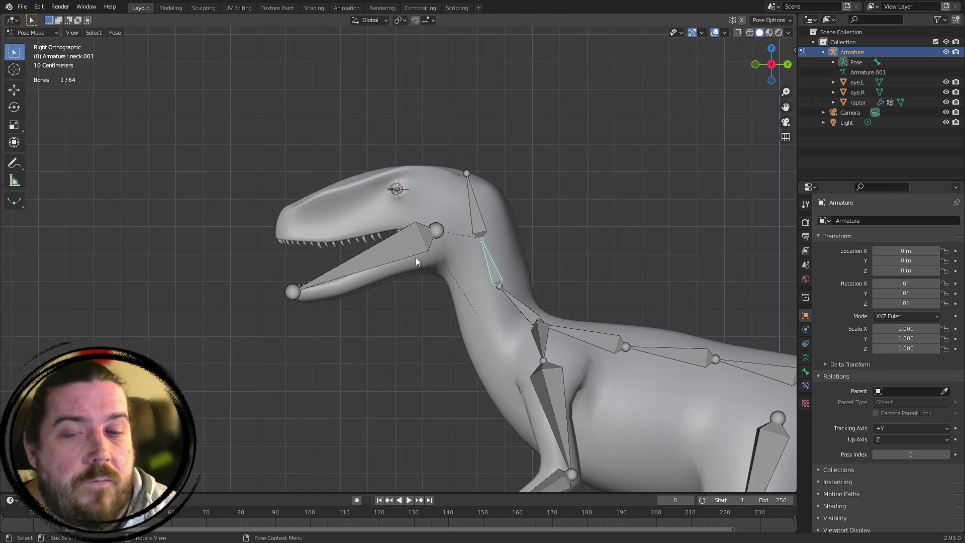
{"action": "key", "text": "r"}
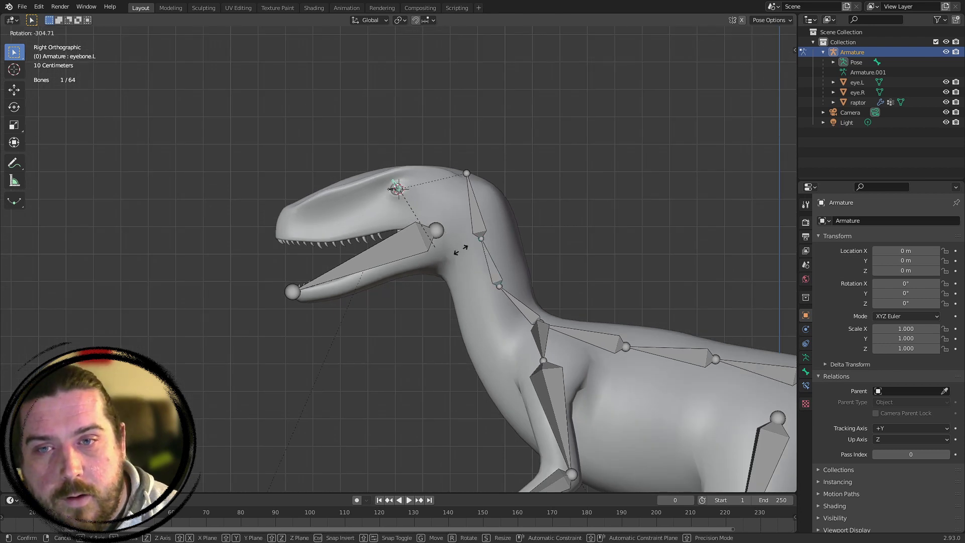
{"action": "key", "text": "Escape"}
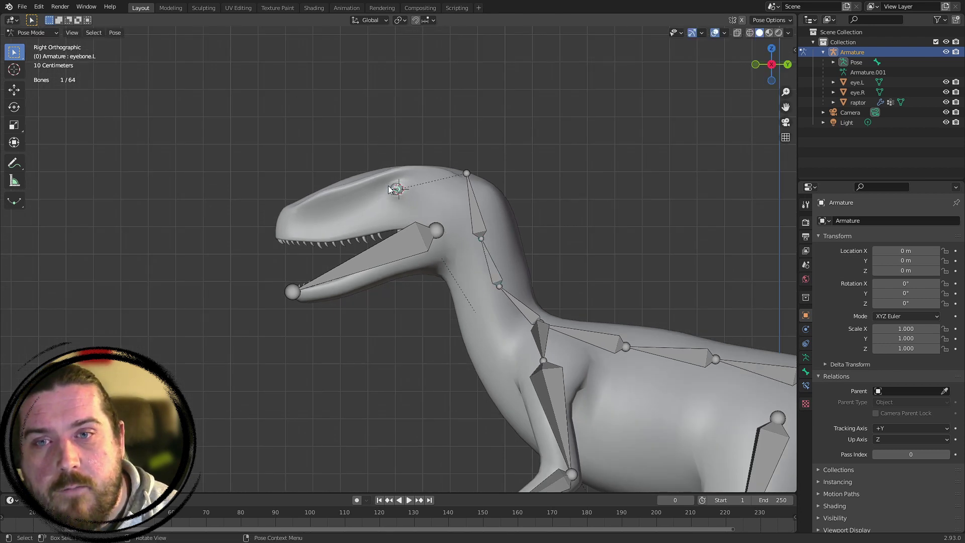
Try moving the eyebone.L bone to test how the eye follows
{"action": "key", "text": "g"}
{"action": "right_click", "coordinate": [383, 151]}
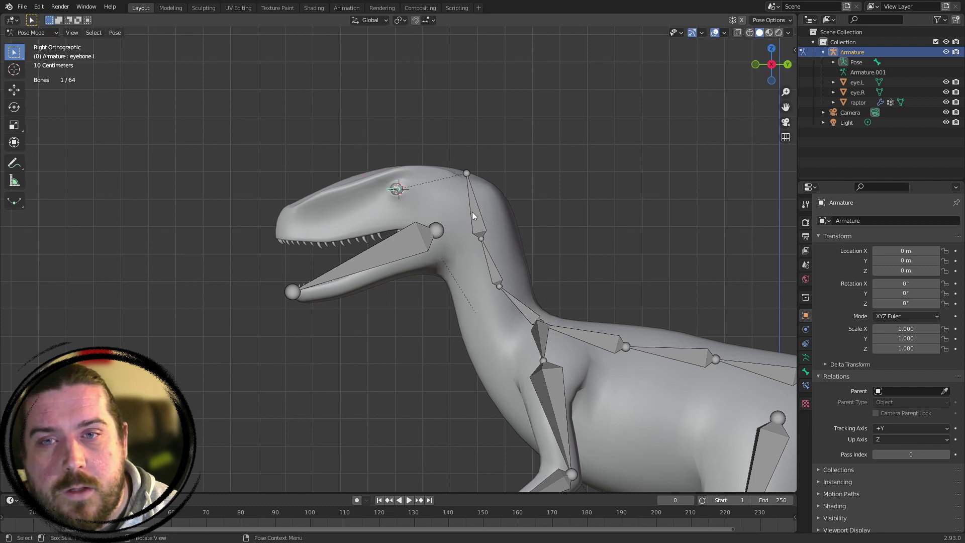
Select the raptor mesh together with the armature and enter Weight Paint mode
{"action": "scroll", "coordinate": [472, 212], "scroll_direction": "up", "scroll_amount": 4}
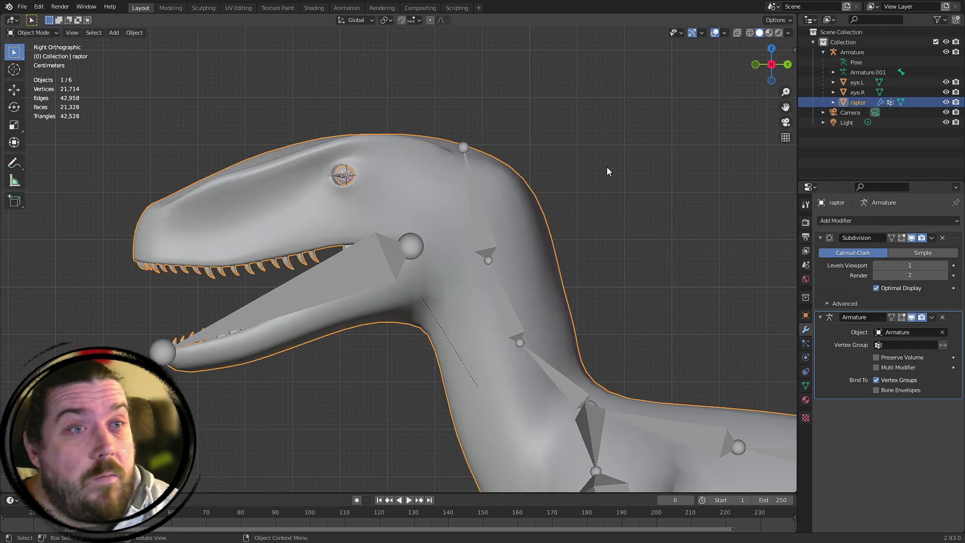
{"action": "left_click", "coordinate": [608, 128]}
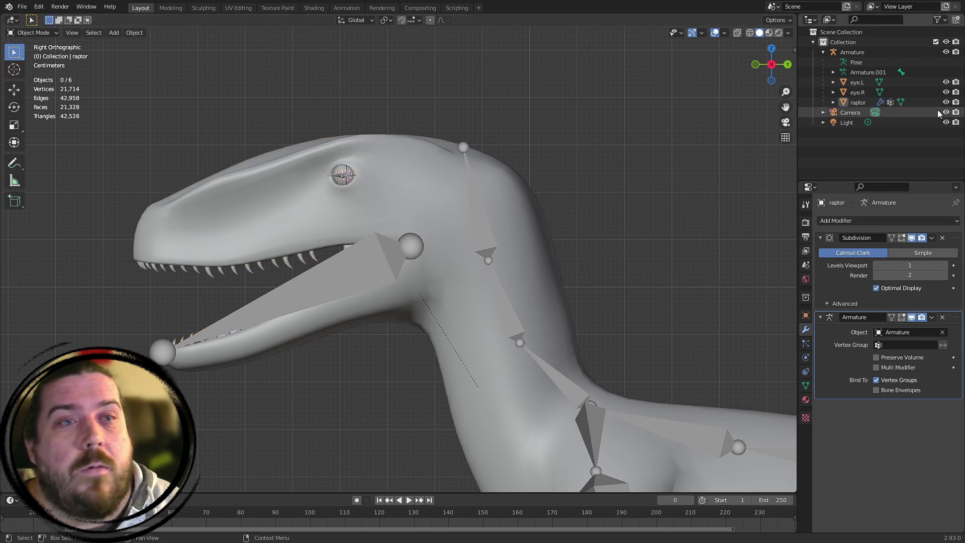
{"action": "left_click", "coordinate": [855, 103]}
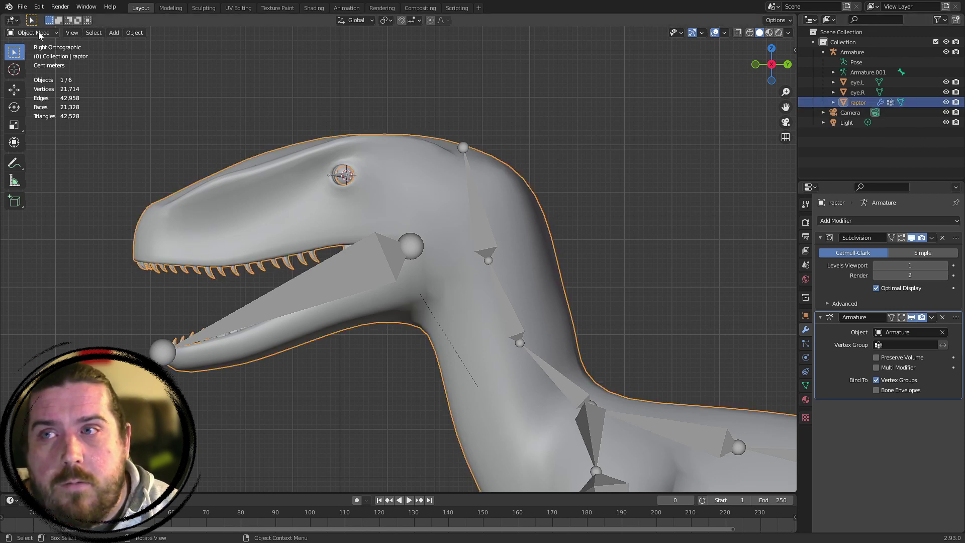
{"action": "left_click", "coordinate": [861, 52], "text": "shift"}
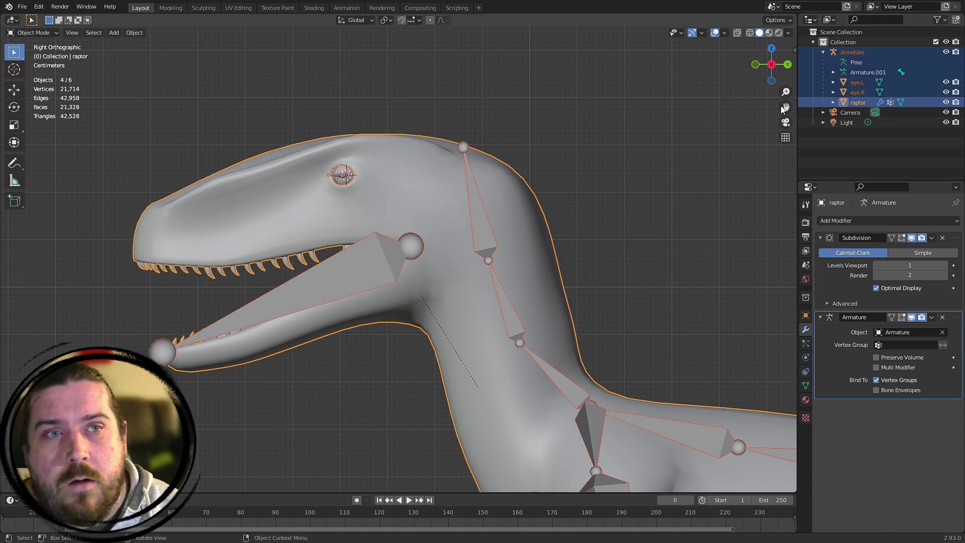
{"action": "left_click", "coordinate": [34, 32]}
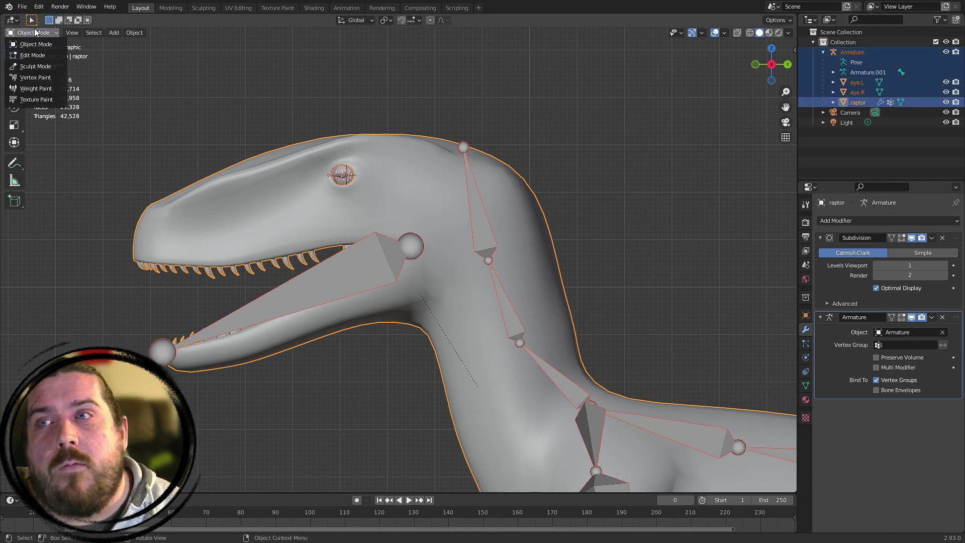
{"action": "left_click", "coordinate": [36, 91]}
Examine the raptor's weight display and its bones from the head to the feet and back to the head
{"action": "scroll", "coordinate": [432, 281], "scroll_direction": "up", "scroll_amount": 3}
{"action": "scroll", "coordinate": [434, 284], "scroll_direction": "down", "scroll_amount": 4}
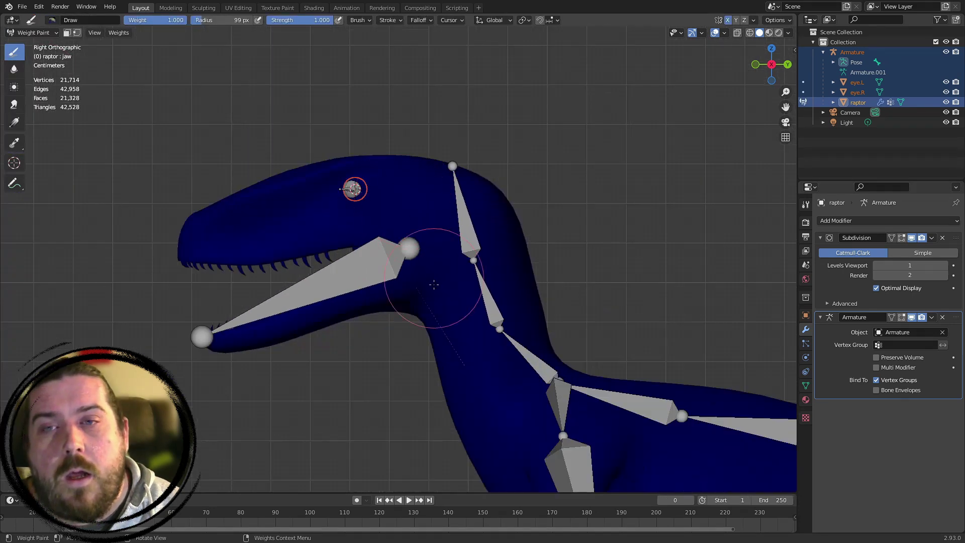
{"action": "scroll", "coordinate": [434, 284], "scroll_direction": "down", "scroll_amount": 3}
{"action": "middle_click_drag", "start_coordinate": [528, 270], "coordinate": [649, 416]}
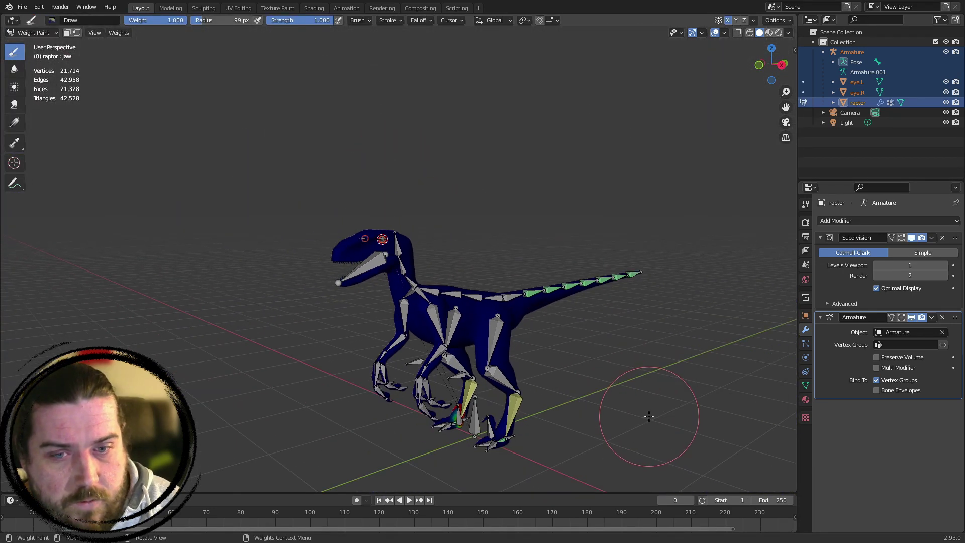
{"action": "scroll", "coordinate": [654, 416], "scroll_direction": "up", "scroll_amount": 1}
{"action": "middle_click_drag", "start_coordinate": [564, 373], "coordinate": [565, 185], "text": "shift"}
{"action": "scroll", "coordinate": [558, 188], "scroll_direction": "up", "scroll_amount": 5}
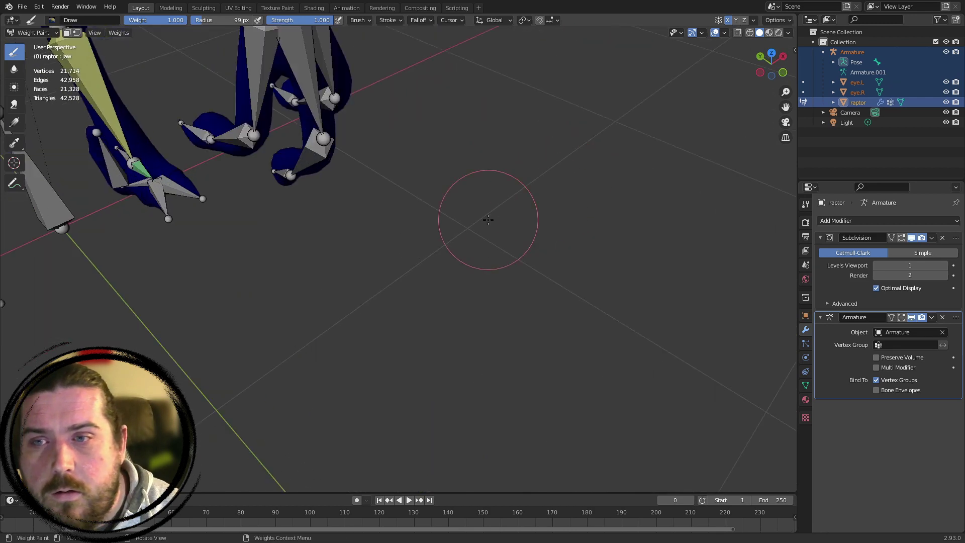
{"action": "middle_click_drag", "start_coordinate": [489, 219], "coordinate": [315, 170]}
{"action": "middle_click_drag", "start_coordinate": [475, 75], "coordinate": [740, 153], "text": "shift"}
{"action": "middle_click_drag", "start_coordinate": [618, 94], "coordinate": [550, 137], "text": "shift"}
{"action": "scroll", "coordinate": [549, 133], "scroll_direction": "up", "scroll_amount": 3}
{"action": "middle_click_drag", "start_coordinate": [548, 80], "coordinate": [412, 247], "text": "shift"}
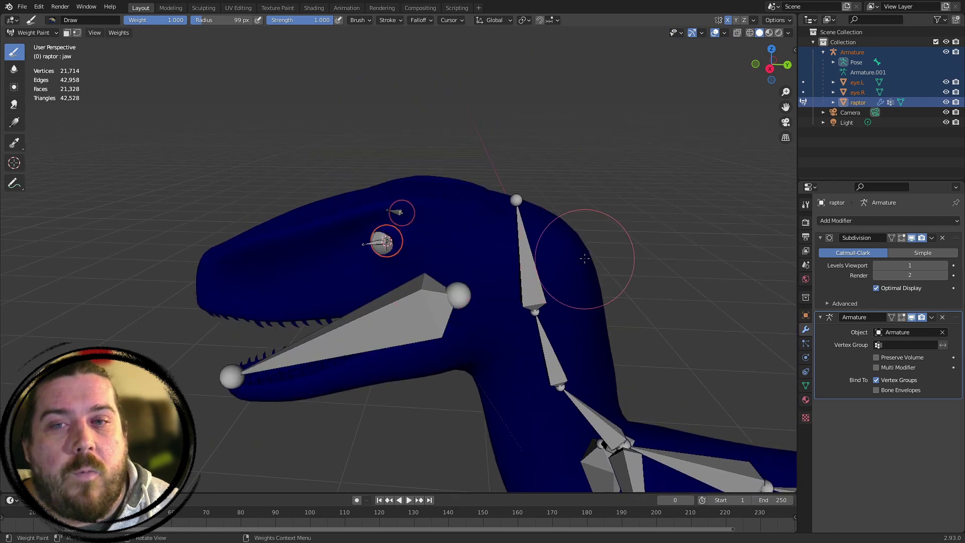
{"action": "scroll", "coordinate": [574, 271], "scroll_direction": "up", "scroll_amount": 2}
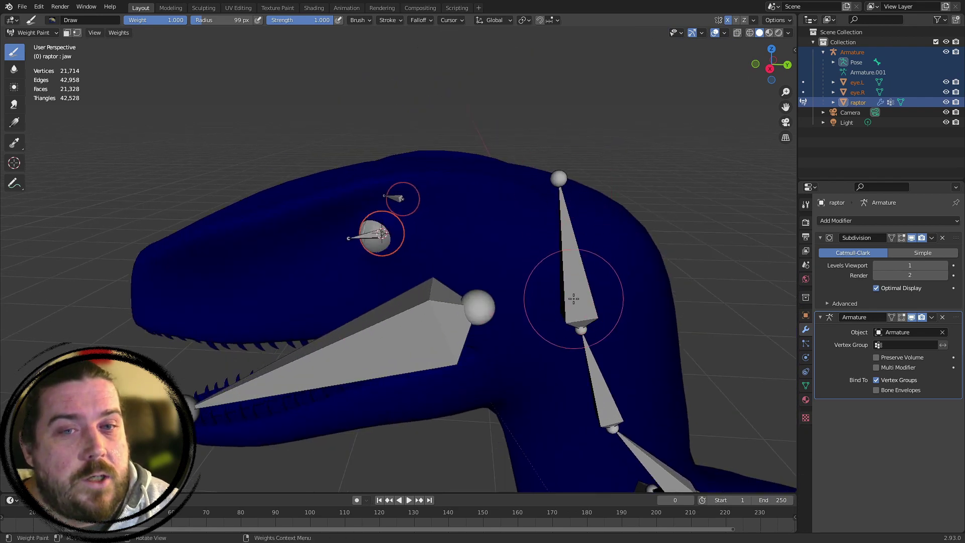
Display the jaw and head bones' weights in turn, and view the jaw's influence in right orthographic view
{"action": "left_click", "coordinate": [574, 300], "text": "ctrl"}
{"action": "left_click", "coordinate": [412, 357], "text": "ctrl"}
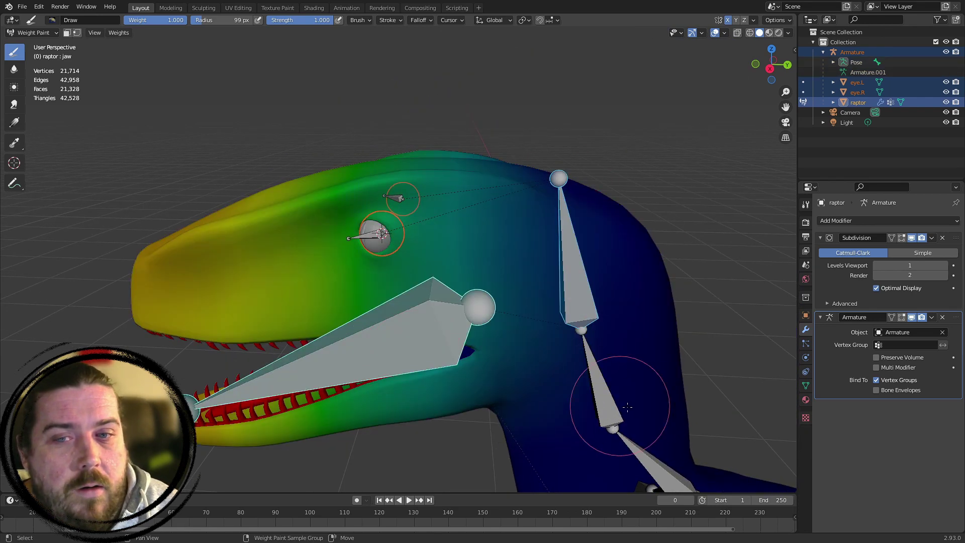
{"action": "left_click", "coordinate": [598, 372], "text": "shift"}
{"action": "left_click", "coordinate": [577, 256], "text": "shift"}
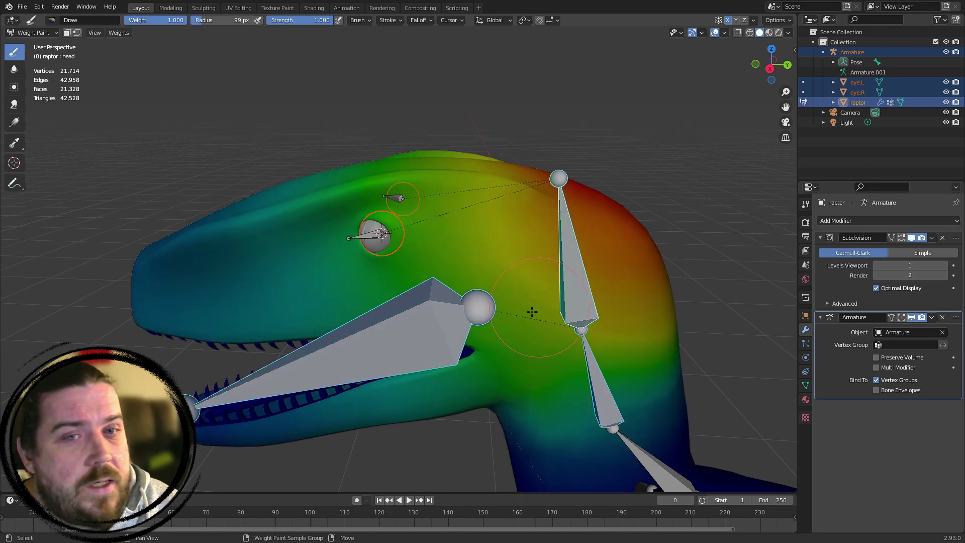
{"action": "left_click", "coordinate": [418, 329], "text": "ctrl"}
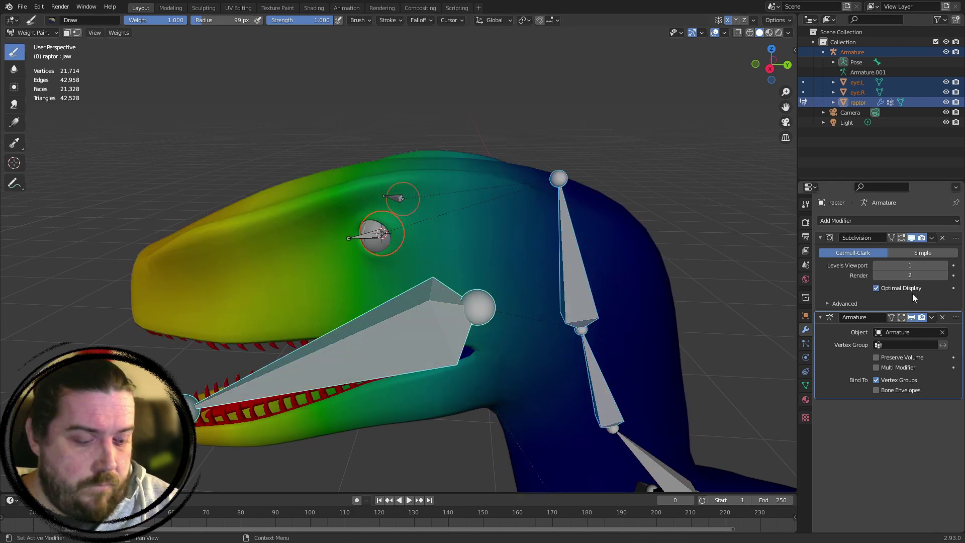
{"action": "key", "text": "KP_3"}
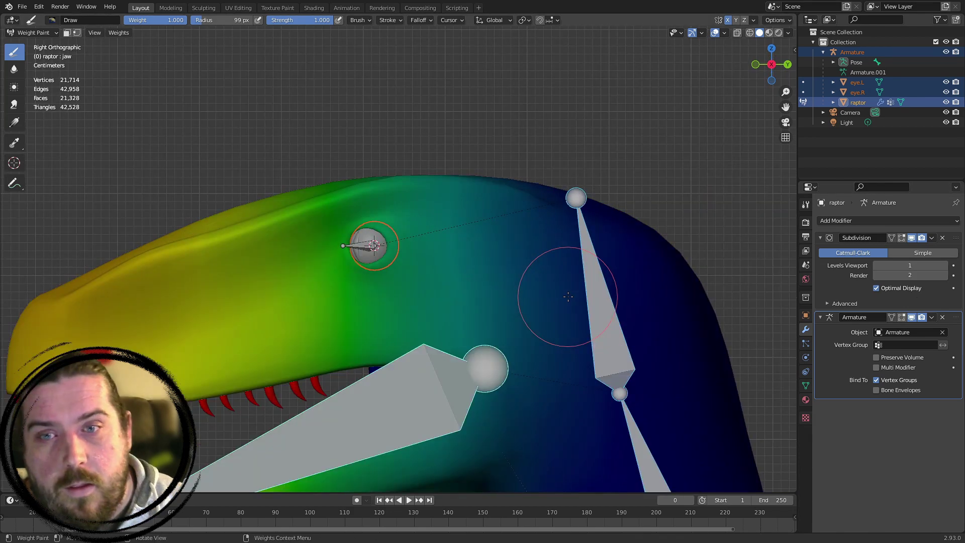
{"action": "scroll", "coordinate": [487, 326], "scroll_direction": "down", "scroll_amount": 3}
{"action": "middle_click_drag", "start_coordinate": [511, 288], "coordinate": [515, 178], "text": "shift"}
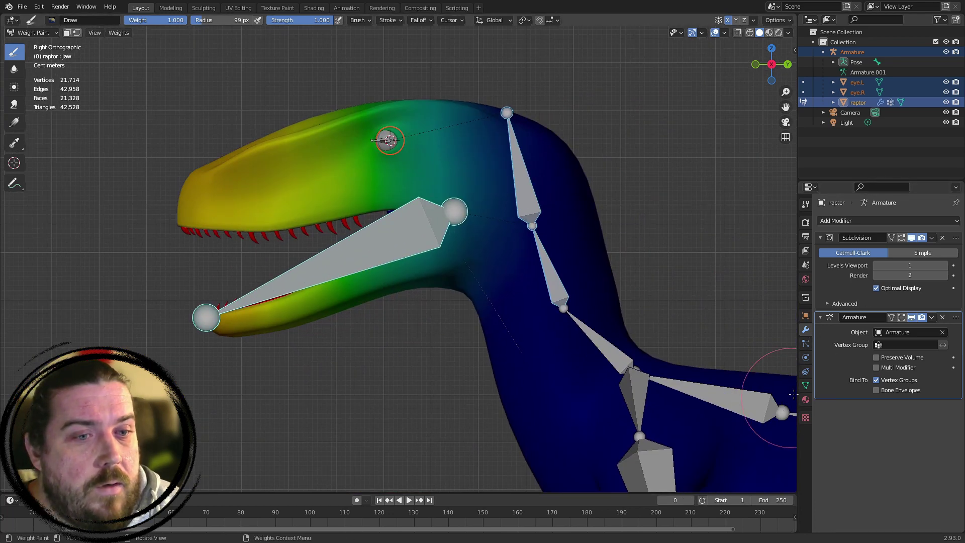
Return to Object Mode, select the armature and set its viewport display to show the bones as thin sticks
{"action": "left_click", "coordinate": [22, 31]}
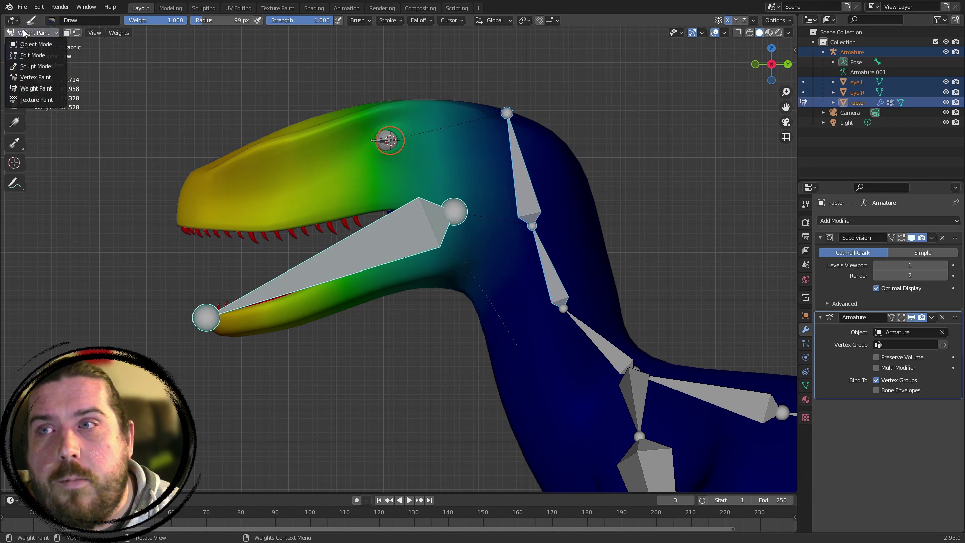
{"action": "left_click", "coordinate": [26, 40]}
{"action": "left_click", "coordinate": [864, 52]}
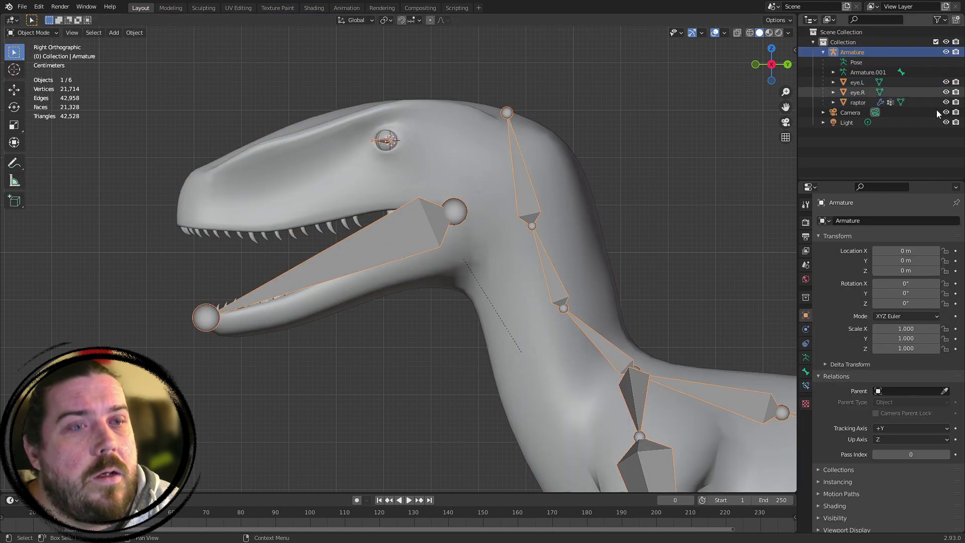
{"action": "left_click", "coordinate": [806, 357]}
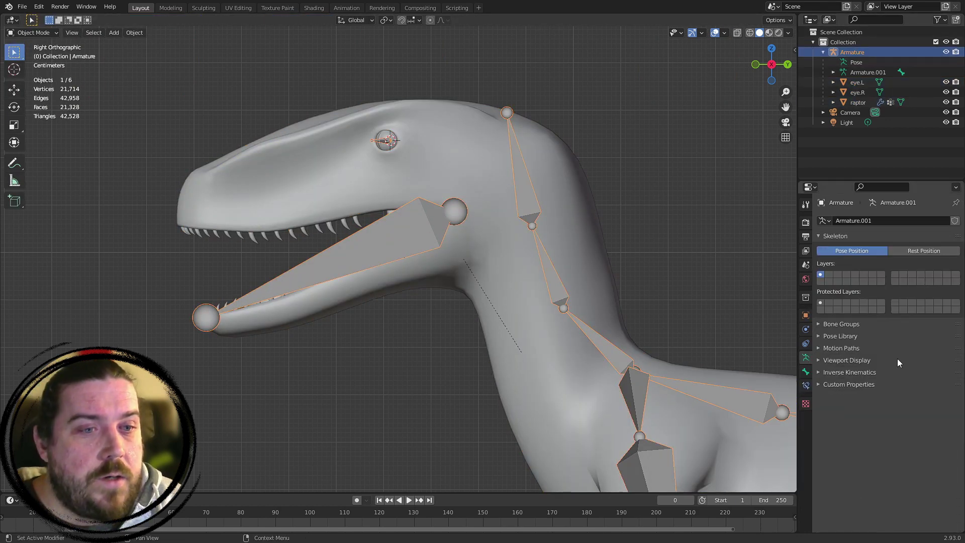
{"action": "left_click", "coordinate": [872, 362]}
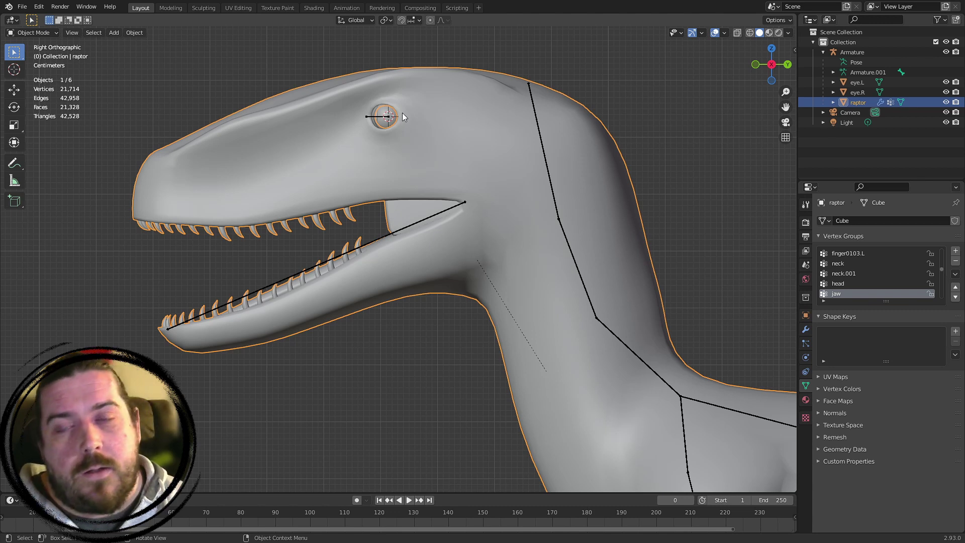
Select the armature along with the raptor mesh and re-enter Weight Paint mode
{"action": "left_click", "coordinate": [851, 53], "text": "shift"}
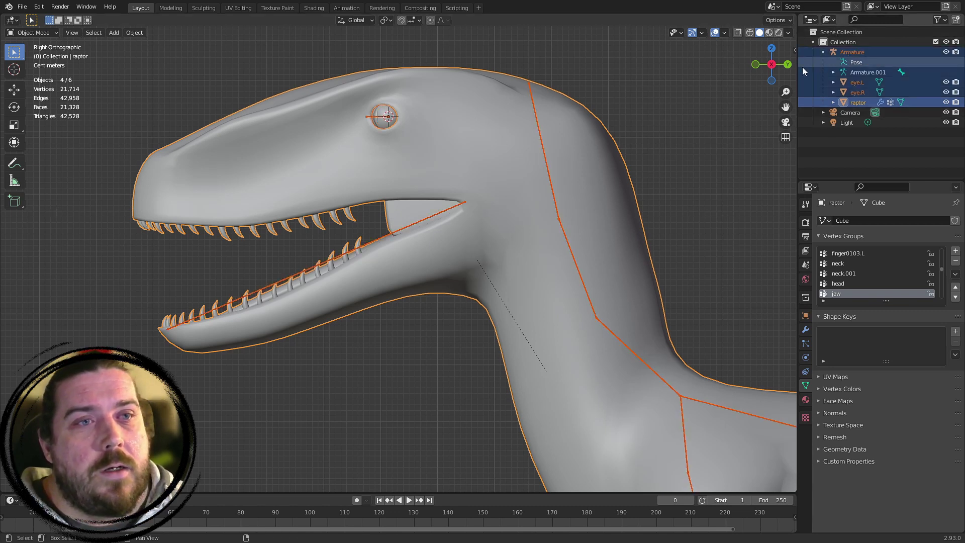
{"action": "left_click", "coordinate": [40, 32]}
{"action": "left_click", "coordinate": [33, 32]}
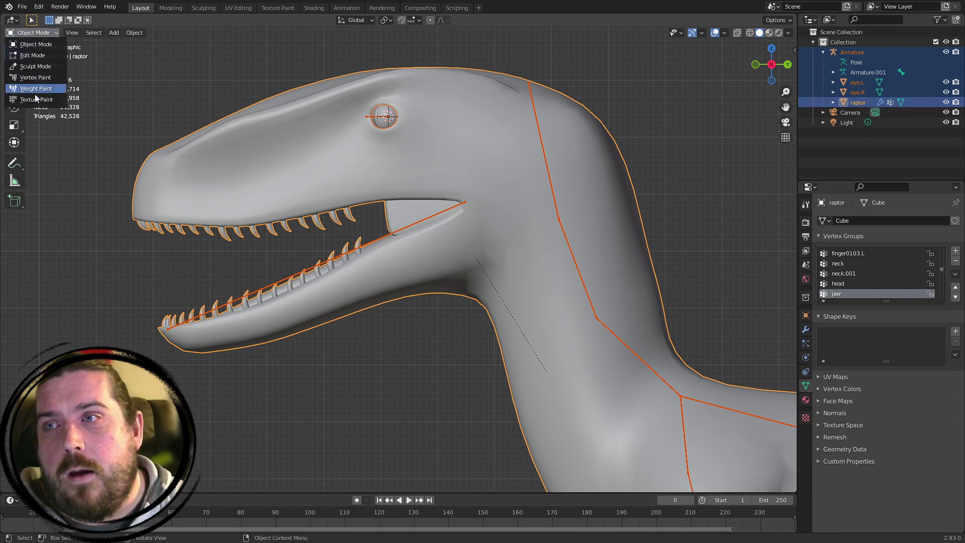
{"action": "left_click", "coordinate": [35, 88]}
{"action": "scroll", "coordinate": [571, 204], "scroll_direction": "up", "scroll_amount": 2}
{"action": "scroll", "coordinate": [269, 183], "scroll_direction": "down", "scroll_amount": 3}
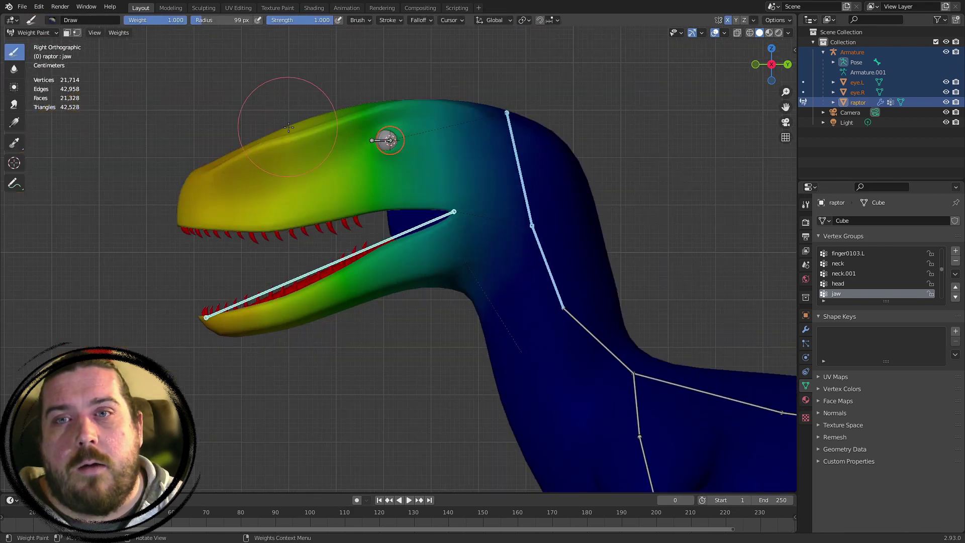
Select the jaw bone to show its weights on the head
{"action": "middle_click_drag", "start_coordinate": [524, 195], "coordinate": [627, 210], "text": "shift"}
{"action": "left_click", "coordinate": [551, 238], "text": "shift"}
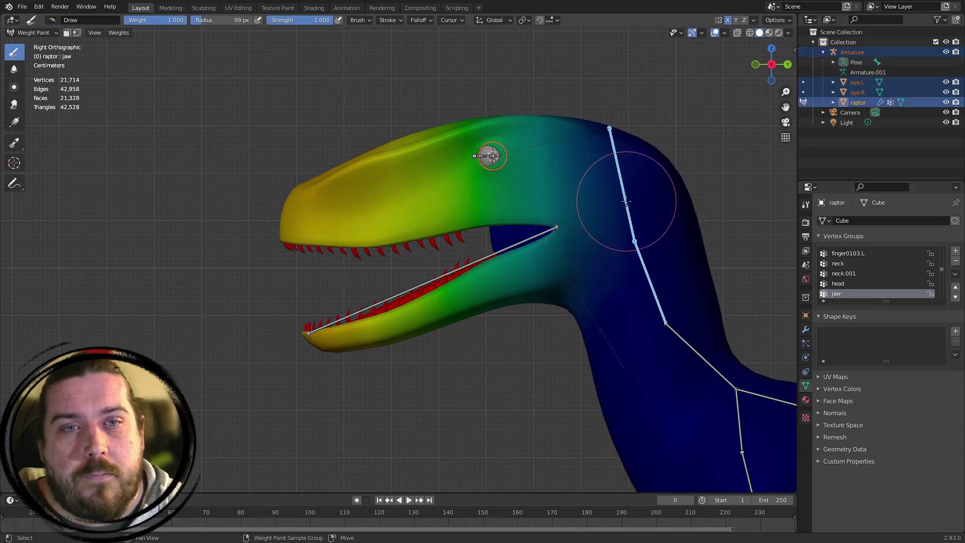
{"action": "left_click", "coordinate": [639, 254], "text": "ctrl"}
{"action": "left_click", "coordinate": [483, 267], "text": "ctrl"}
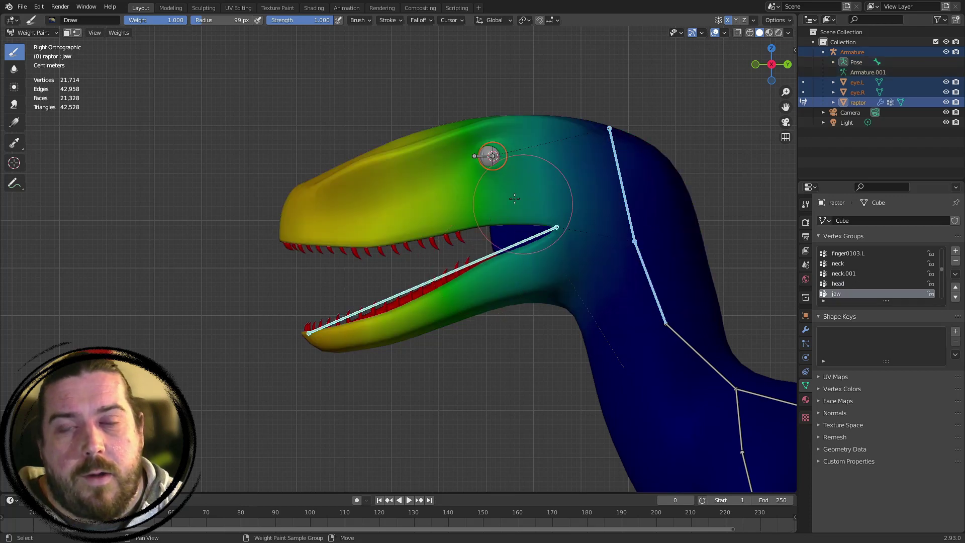
{"action": "scroll", "coordinate": [607, 206], "scroll_direction": "up", "scroll_amount": 5}
{"action": "scroll", "coordinate": [322, 153], "scroll_direction": "down", "scroll_amount": 2}
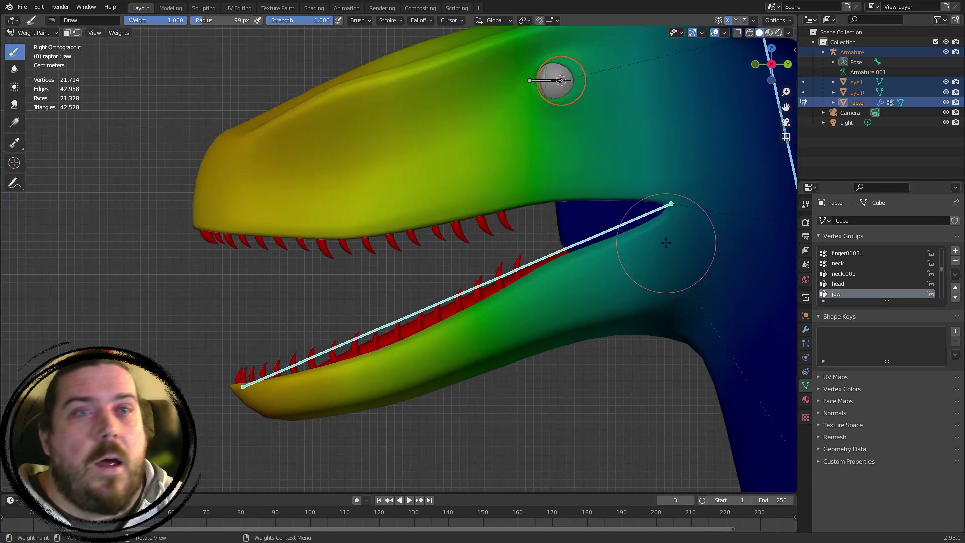
Open the active tool's brush settings and choose the Subtract brush for weight painting
{"action": "key", "text": "n"}
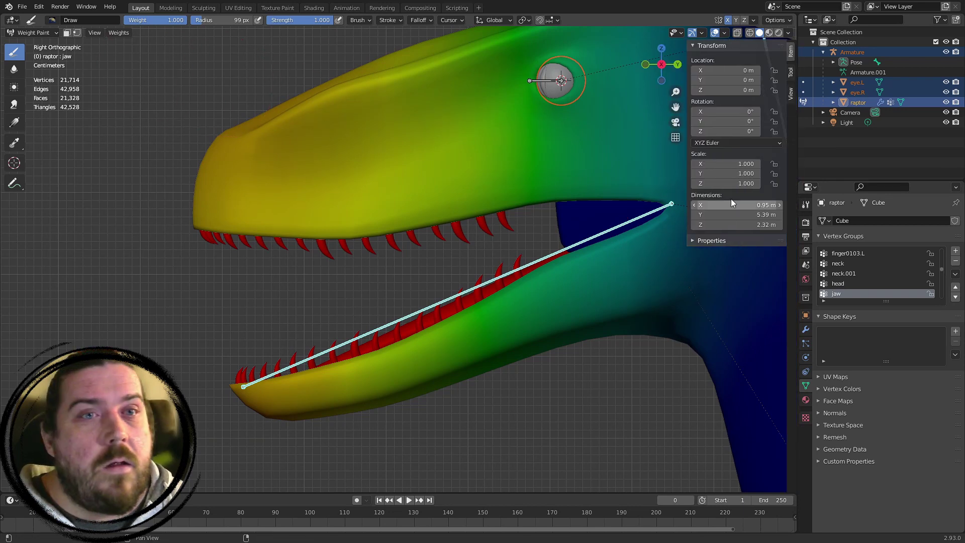
{"action": "left_click", "coordinate": [791, 74]}
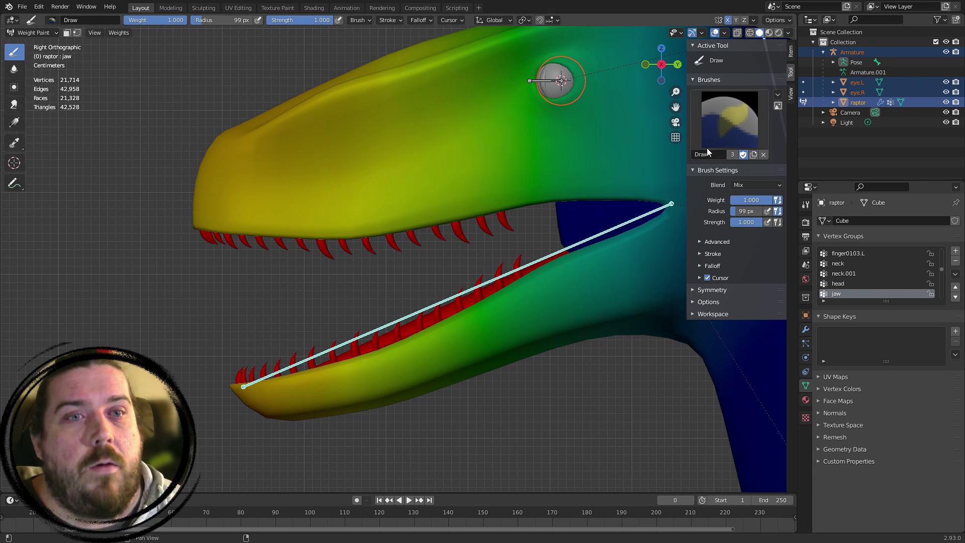
{"action": "left_click", "coordinate": [726, 139]}
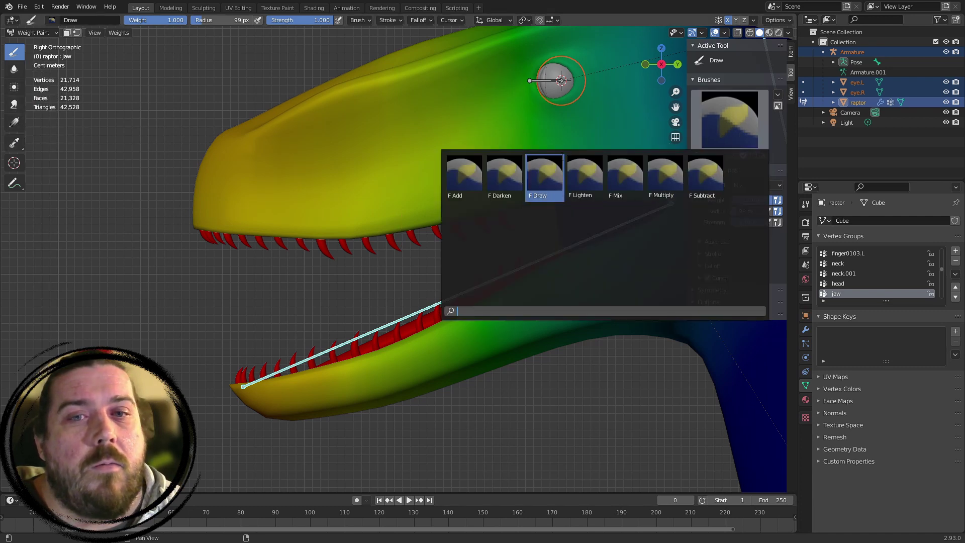
{"action": "left_click", "coordinate": [711, 188]}
{"action": "scroll", "coordinate": [414, 208], "scroll_direction": "down", "scroll_amount": 3}
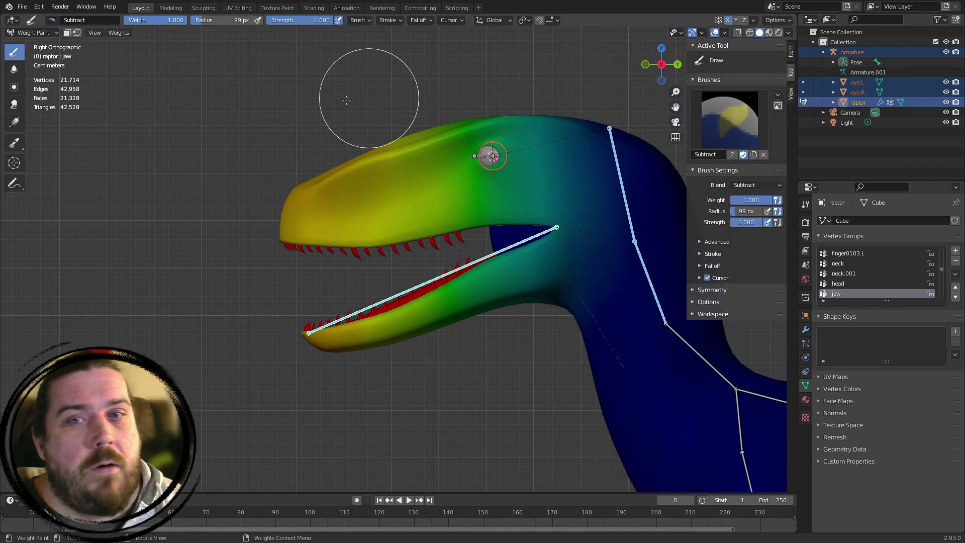
Subtract the jaw bone's weight from the side of the snout, the upper teeth and the area around the eye
{"action": "scroll", "coordinate": [347, 105], "scroll_direction": "up", "scroll_amount": 2}
{"action": "middle_click_drag", "start_coordinate": [308, 227], "coordinate": [380, 301], "text": "shift"}
{"action": "mouse_move", "coordinate": [296, 285]}
{"action": "left_mouse_down"}
{"action": "mouse_move", "coordinate": [348, 227]}
{"action": "mouse_move", "coordinate": [448, 183]}
{"action": "mouse_move", "coordinate": [349, 216]}
{"action": "mouse_move", "coordinate": [383, 220]}
{"action": "mouse_move", "coordinate": [259, 288]}
{"action": "mouse_move", "coordinate": [534, 308]}
{"action": "mouse_move", "coordinate": [489, 314]}
{"action": "left_mouse_up"}
{"action": "scroll", "coordinate": [512, 295], "scroll_direction": "up", "scroll_amount": 2}
{"action": "middle_click_drag", "start_coordinate": [634, 295], "coordinate": [450, 319], "text": "shift"}
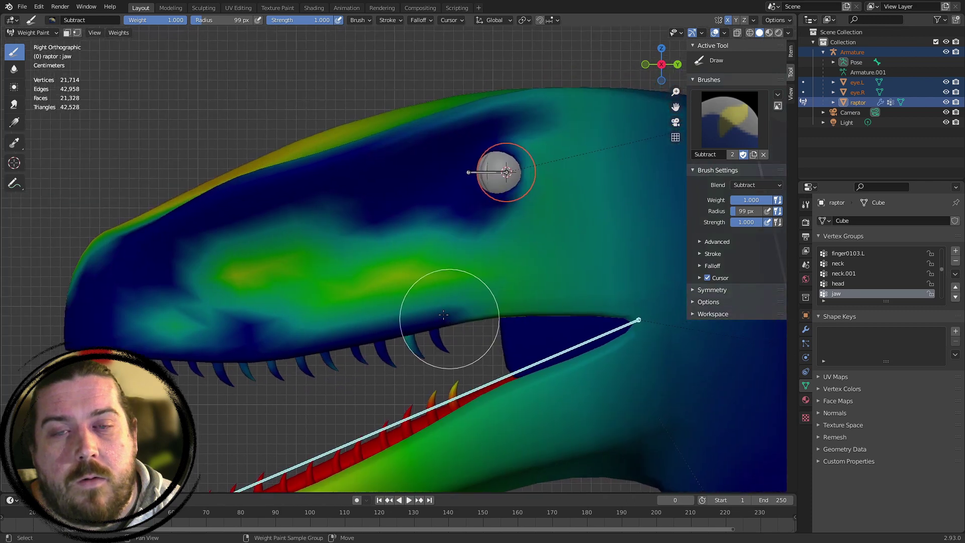
{"action": "mouse_move", "coordinate": [450, 319]}
{"action": "left_mouse_down"}
{"action": "mouse_move", "coordinate": [454, 265]}
{"action": "mouse_move", "coordinate": [562, 122]}
{"action": "mouse_move", "coordinate": [465, 237]}
{"action": "mouse_move", "coordinate": [265, 259]}
{"action": "mouse_move", "coordinate": [370, 266]}
{"action": "mouse_move", "coordinate": [165, 327]}
{"action": "mouse_move", "coordinate": [472, 322]}
{"action": "left_mouse_up"}
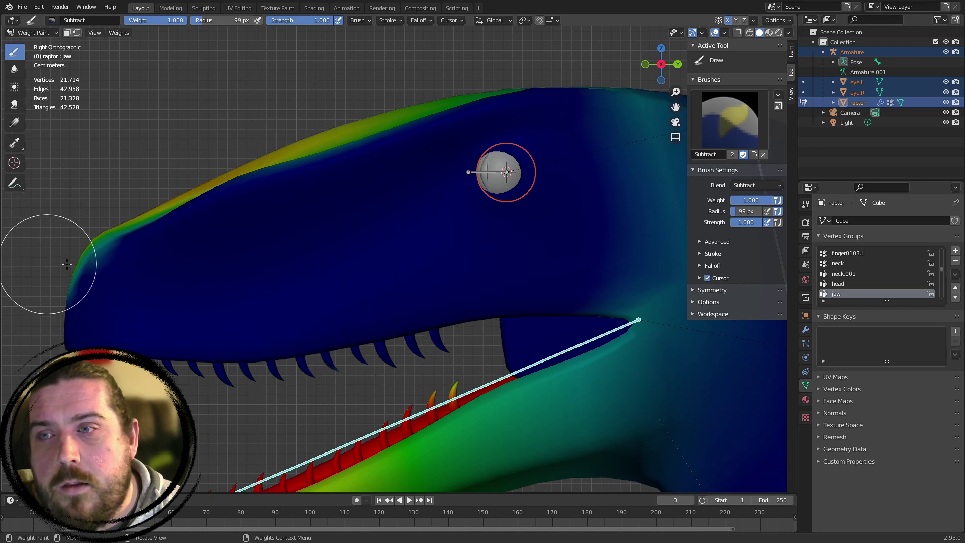
Subtract the jaw bone's remaining weight along the top of the snout, behind the mouth and over the back of the head
{"action": "mouse_move", "coordinate": [67, 264]}
{"action": "left_mouse_down"}
{"action": "mouse_move", "coordinate": [173, 200]}
{"action": "mouse_move", "coordinate": [505, 78]}
{"action": "left_mouse_up"}
{"action": "mouse_move", "coordinate": [310, 125]}
{"action": "left_mouse_down"}
{"action": "mouse_move", "coordinate": [351, 122]}
{"action": "mouse_move", "coordinate": [150, 203]}
{"action": "left_mouse_up"}
{"action": "left_click_drag", "start_coordinate": [203, 226], "coordinate": [390, 153]}
{"action": "middle_click_drag", "start_coordinate": [593, 201], "coordinate": [252, 221], "text": "shift"}
{"action": "mouse_move", "coordinate": [372, 160]}
{"action": "left_mouse_down"}
{"action": "mouse_move", "coordinate": [313, 289]}
{"action": "mouse_move", "coordinate": [307, 333]}
{"action": "left_mouse_up"}
{"action": "left_click_drag", "start_coordinate": [297, 121], "coordinate": [374, 113]}
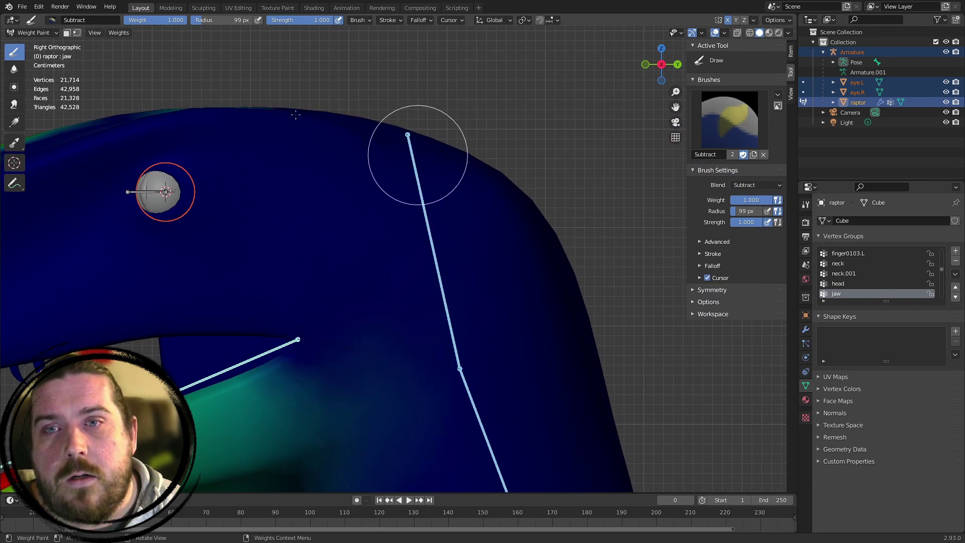
{"action": "scroll", "coordinate": [534, 302], "scroll_direction": "down", "scroll_amount": 5}
{"action": "middle_click_drag", "start_coordinate": [534, 302], "coordinate": [582, 130], "text": "shift"}
{"action": "scroll", "coordinate": [350, 196], "scroll_direction": "up", "scroll_amount": 5}
{"action": "middle_click_drag", "start_coordinate": [350, 196], "coordinate": [186, 418], "text": "shift"}
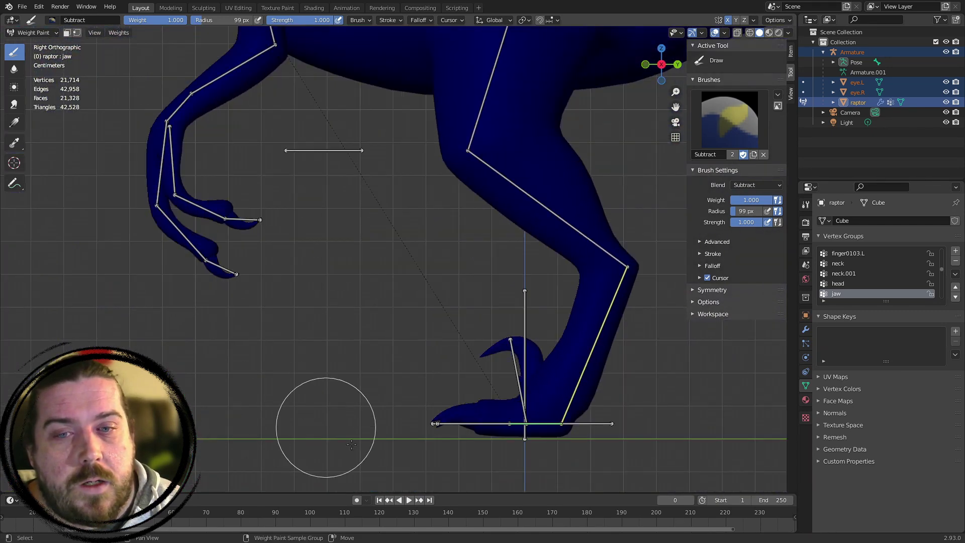
{"action": "middle_click_drag", "start_coordinate": [578, 164], "coordinate": [611, 91], "text": "shift"}
{"action": "scroll", "coordinate": [468, 125], "scroll_direction": "down", "scroll_amount": 3}
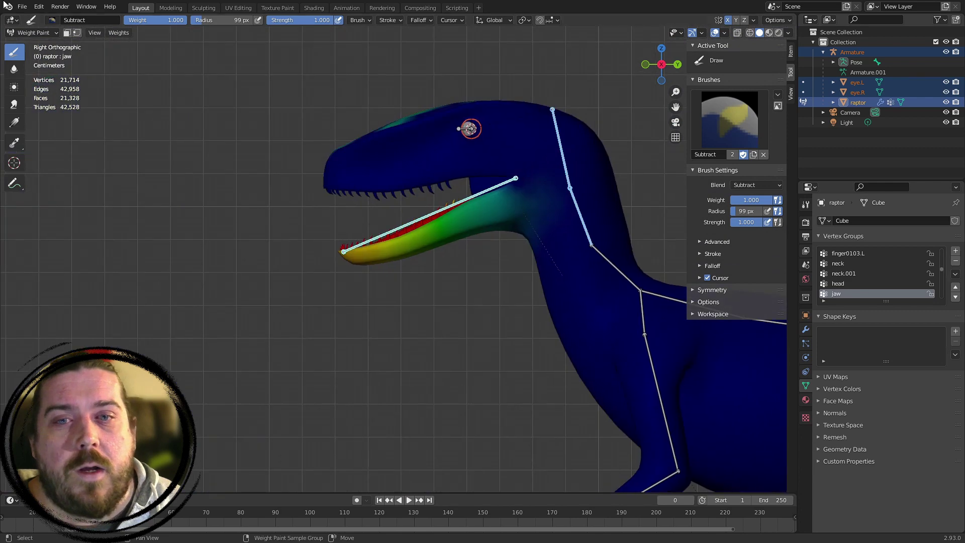
Subtract the jaw bone's leftover weight across the top of the raptor's head and snout
{"action": "middle_click_drag", "start_coordinate": [468, 125], "coordinate": [308, 206], "text": "shift"}
{"action": "scroll", "coordinate": [237, 161], "scroll_direction": "up", "scroll_amount": 3}
{"action": "mouse_move", "coordinate": [237, 162]}
{"action": "middle_mouse_down"}
{"action": "mouse_move", "coordinate": [287, 167]}
{"action": "mouse_move", "coordinate": [314, 189]}
{"action": "mouse_move", "coordinate": [302, 184]}
{"action": "middle_mouse_up"}
{"action": "mouse_move", "coordinate": [342, 251]}
{"action": "left_mouse_down"}
{"action": "mouse_move", "coordinate": [327, 164]}
{"action": "mouse_move", "coordinate": [377, 166]}
{"action": "left_mouse_up"}
{"action": "middle_click_drag", "start_coordinate": [377, 166], "coordinate": [366, 312]}
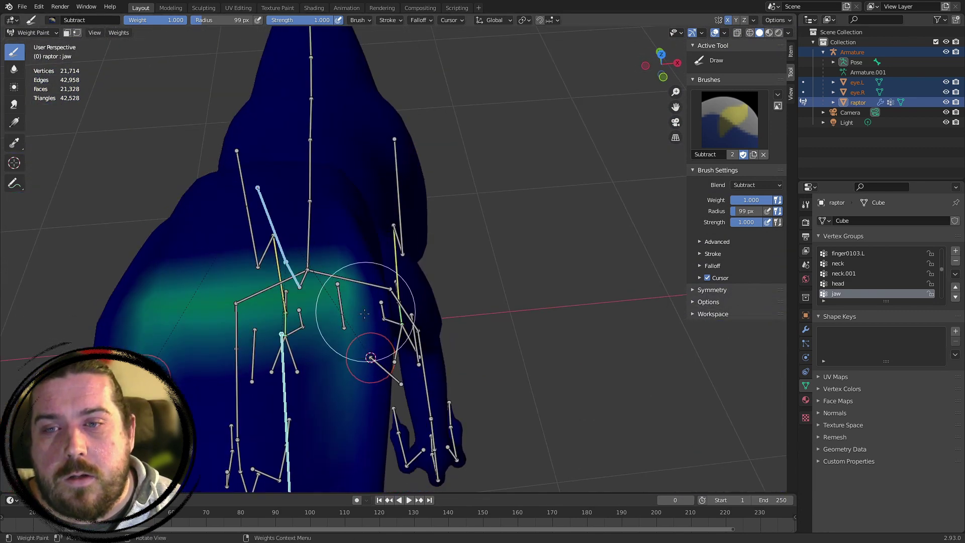
{"action": "mouse_move", "coordinate": [366, 315]}
{"action": "left_mouse_down"}
{"action": "mouse_move", "coordinate": [308, 282]}
{"action": "mouse_move", "coordinate": [353, 354]}
{"action": "left_mouse_up"}
{"action": "mouse_move", "coordinate": [353, 354]}
{"action": "middle_mouse_down"}
{"action": "mouse_move", "coordinate": [319, 249]}
{"action": "mouse_move", "coordinate": [355, 203]}
{"action": "middle_mouse_up"}
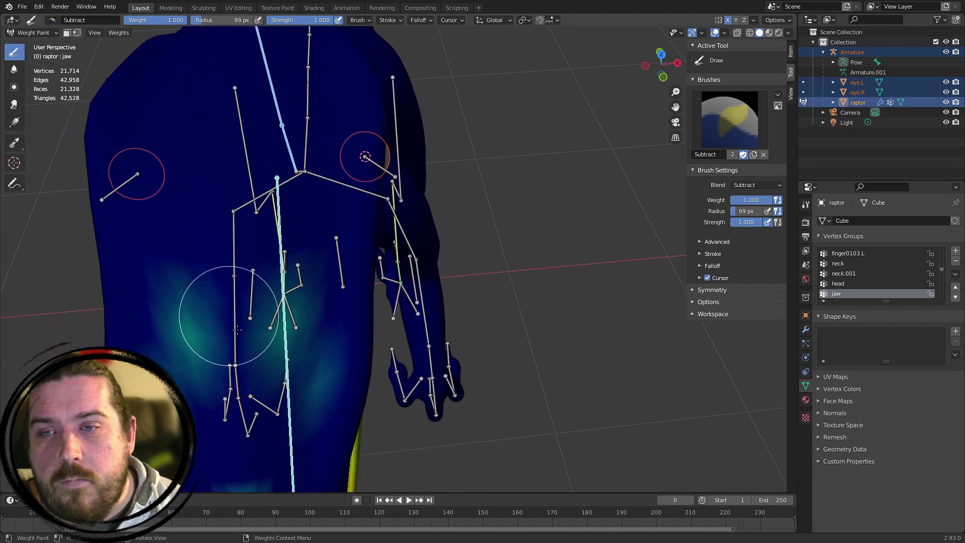
{"action": "mouse_move", "coordinate": [228, 317]}
{"action": "left_mouse_down"}
{"action": "mouse_move", "coordinate": [289, 321]}
{"action": "mouse_move", "coordinate": [307, 387]}
{"action": "left_mouse_up"}
{"action": "middle_click_drag", "start_coordinate": [297, 388], "coordinate": [284, 165], "text": "shift"}
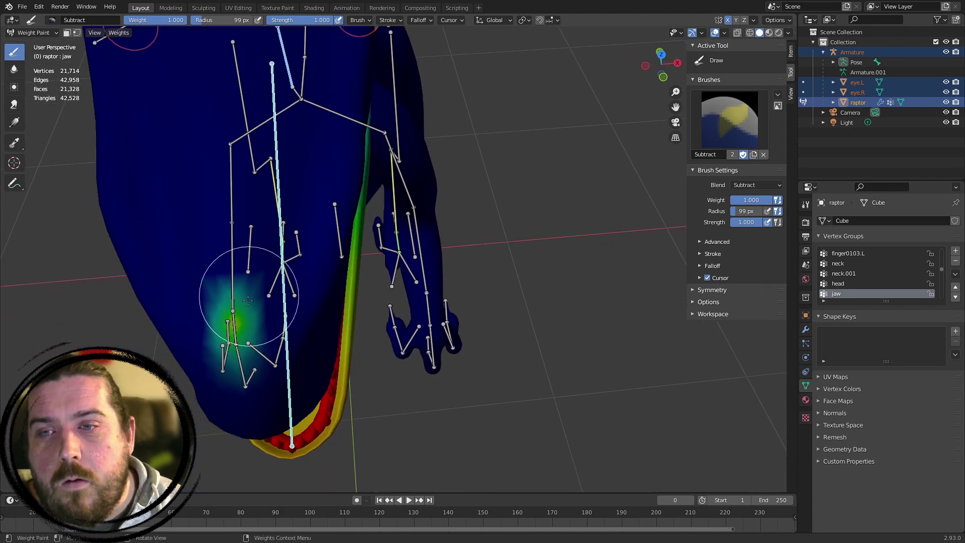
{"action": "middle_click_drag", "start_coordinate": [239, 371], "coordinate": [267, 179]}
Subtract the jaw bone's weight from the rear end of the upper gum inside the mouth
{"action": "mouse_move", "coordinate": [456, 207]}
{"action": "middle_mouse_down", "text": "shift"}
{"action": "mouse_move", "coordinate": [560, 364]}
{"action": "mouse_move", "coordinate": [614, 369]}
{"action": "mouse_move", "coordinate": [384, 224]}
{"action": "mouse_move", "coordinate": [345, 232]}
{"action": "middle_mouse_up", "text": "shift"}
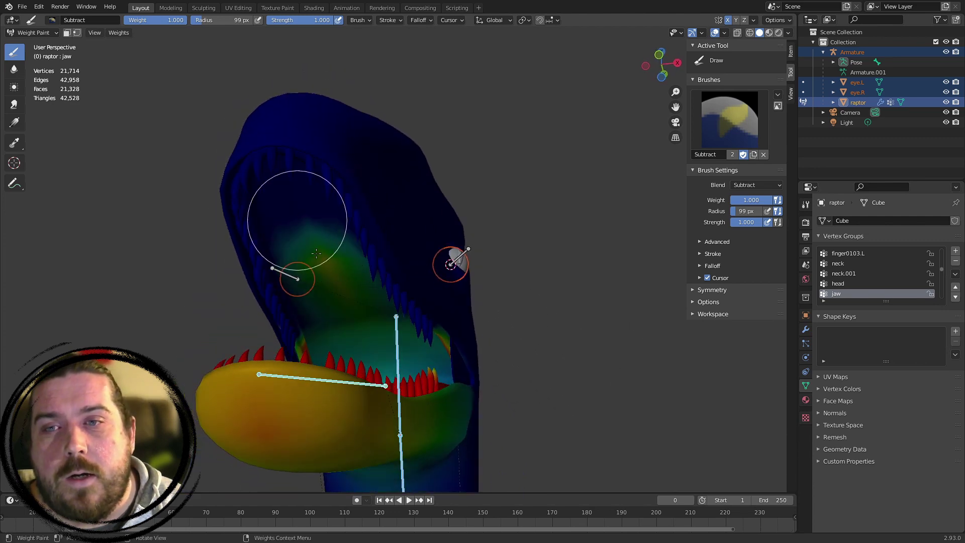
{"action": "middle_click_drag", "start_coordinate": [368, 318], "coordinate": [450, 321]}
{"action": "scroll", "coordinate": [390, 332], "scroll_direction": "up", "scroll_amount": 5}
{"action": "middle_click_drag", "start_coordinate": [56, 318], "coordinate": [436, 348], "text": "shift"}
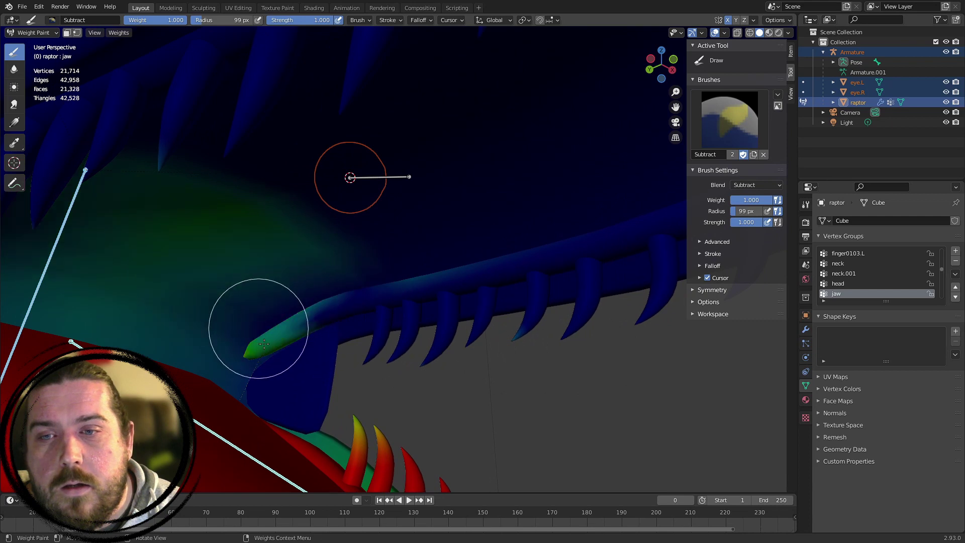
{"action": "left_click_drag", "start_coordinate": [247, 351], "coordinate": [238, 357]}
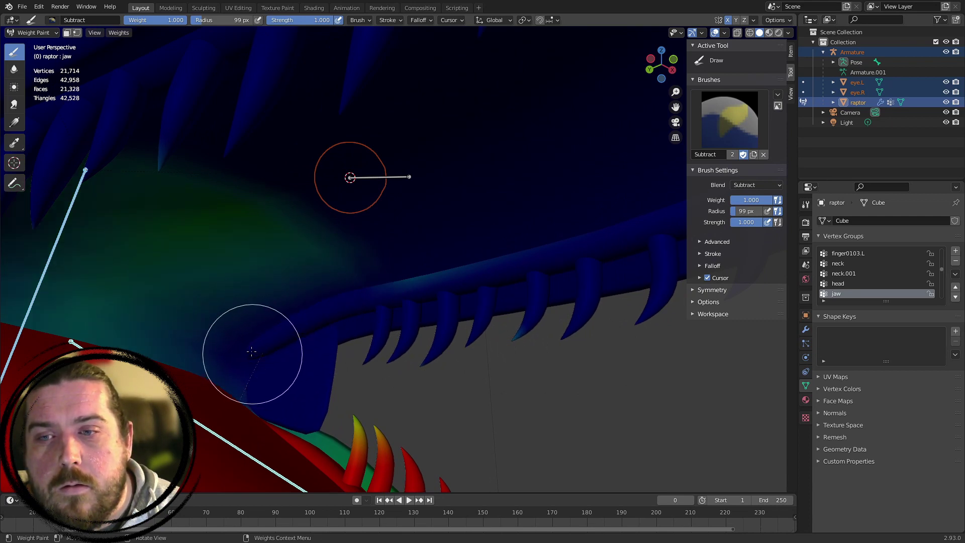
Subtract the jaw bone's weight from the roof and back of the mouth above the tongue
{"action": "mouse_move", "coordinate": [217, 251]}
{"action": "left_mouse_down"}
{"action": "mouse_move", "coordinate": [211, 216]}
{"action": "mouse_move", "coordinate": [183, 266]}
{"action": "left_mouse_up"}
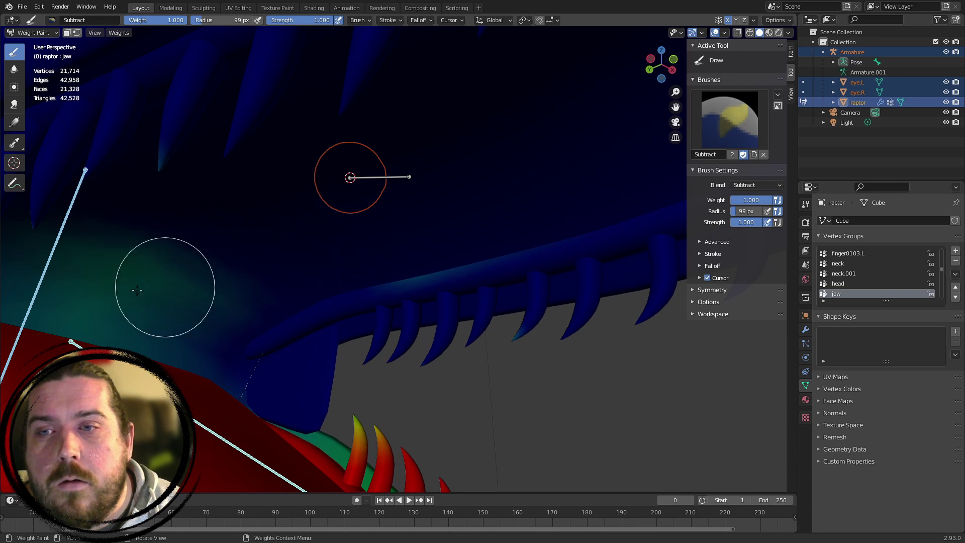
{"action": "left_click_drag", "start_coordinate": [96, 282], "coordinate": [188, 267]}
{"action": "scroll", "coordinate": [364, 288], "scroll_direction": "down", "scroll_amount": 2}
{"action": "mouse_move", "coordinate": [394, 326]}
{"action": "middle_mouse_down"}
{"action": "mouse_move", "coordinate": [426, 288]}
{"action": "mouse_move", "coordinate": [337, 333]}
{"action": "mouse_move", "coordinate": [442, 247]}
{"action": "middle_mouse_up"}
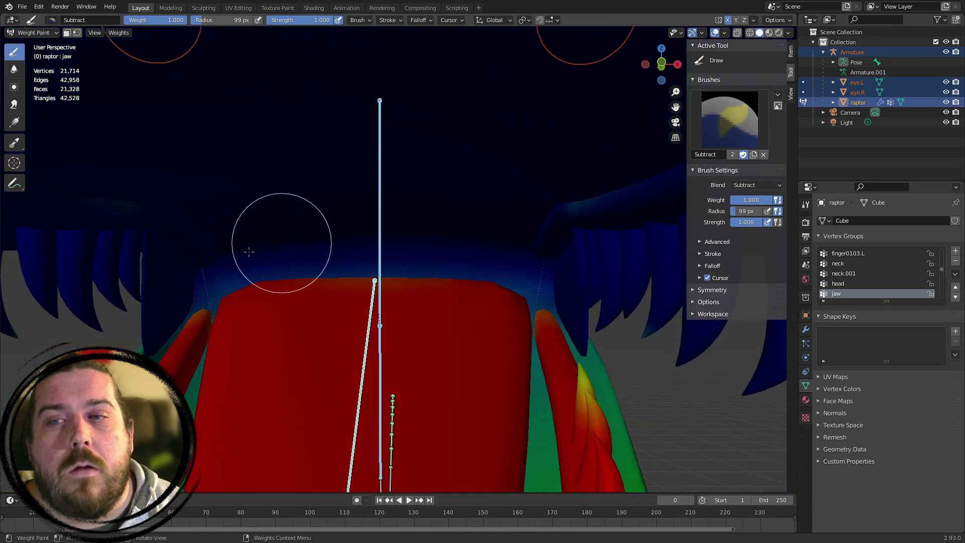
{"action": "middle_click_drag", "start_coordinate": [555, 191], "coordinate": [506, 287]}
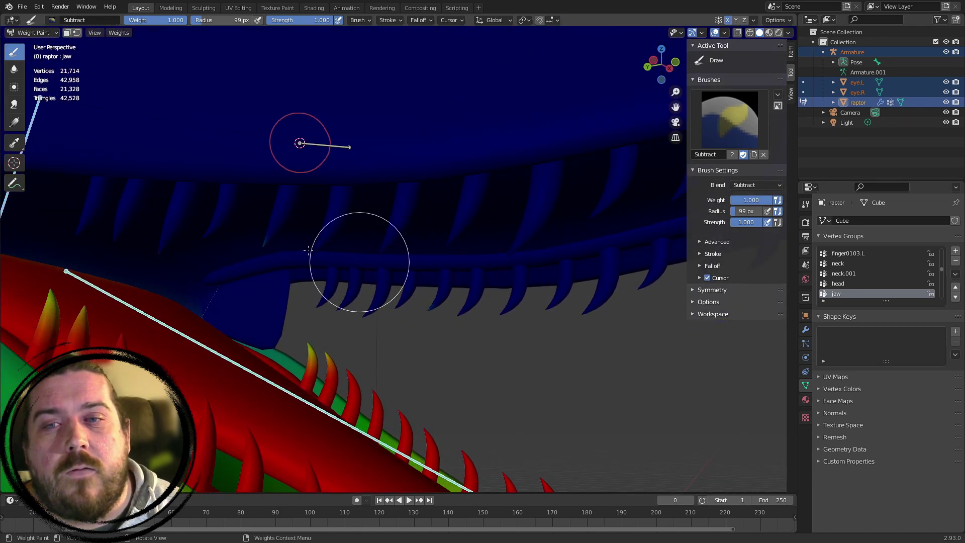
{"action": "scroll", "coordinate": [308, 250], "scroll_direction": "down", "scroll_amount": 4}
{"action": "scroll", "coordinate": [337, 202], "scroll_direction": "down", "scroll_amount": 1}
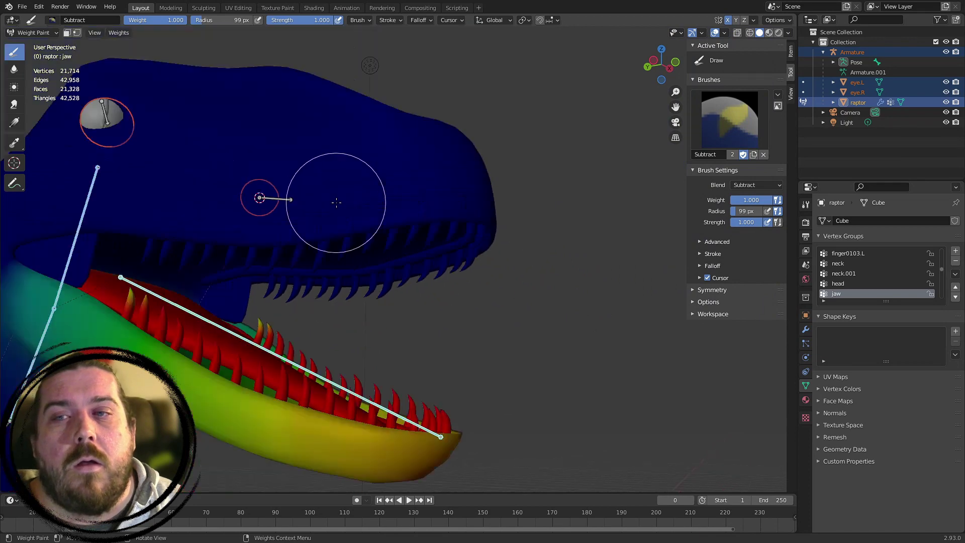
Choose the Add brush for painting the cheek skin at the corner of the mouth
{"action": "middle_click_drag", "start_coordinate": [337, 202], "coordinate": [387, 258]}
{"action": "scroll", "coordinate": [393, 210], "scroll_direction": "down", "scroll_amount": 4}
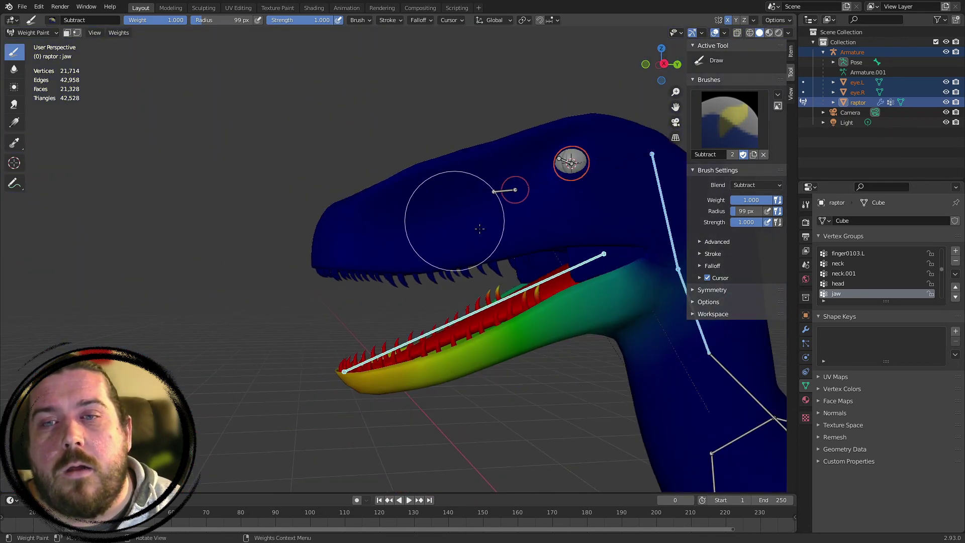
{"action": "middle_click_drag", "start_coordinate": [520, 245], "coordinate": [303, 277], "text": "shift"}
{"action": "scroll", "coordinate": [332, 326], "scroll_direction": "up", "scroll_amount": 4}
{"action": "scroll", "coordinate": [543, 284], "scroll_direction": "up", "scroll_amount": 1}
{"action": "middle_click_drag", "start_coordinate": [351, 401], "coordinate": [505, 267], "text": "shift"}
{"action": "scroll", "coordinate": [507, 269], "scroll_direction": "up", "scroll_amount": 2}
{"action": "middle_click_drag", "start_coordinate": [587, 295], "coordinate": [469, 226], "text": "shift"}
{"action": "left_click", "coordinate": [739, 136]}
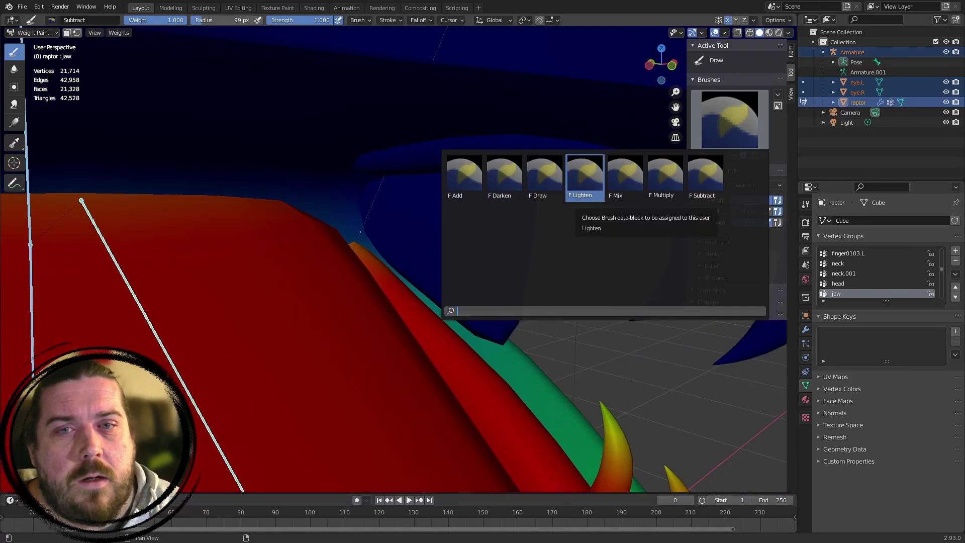
{"action": "left_click", "coordinate": [464, 176]}
Add jaw bone weight over the inner and outer cheek skin, from its lower edge back to the mouth corner
{"action": "mouse_move", "coordinate": [472, 270]}
{"action": "middle_mouse_down"}
{"action": "mouse_move", "coordinate": [606, 330]}
{"action": "mouse_move", "coordinate": [596, 340]}
{"action": "mouse_move", "coordinate": [646, 356]}
{"action": "middle_mouse_up"}
{"action": "mouse_move", "coordinate": [646, 355]}
{"action": "left_mouse_down"}
{"action": "mouse_move", "coordinate": [625, 363]}
{"action": "mouse_move", "coordinate": [510, 337]}
{"action": "mouse_move", "coordinate": [346, 260]}
{"action": "mouse_move", "coordinate": [262, 195]}
{"action": "left_mouse_up"}
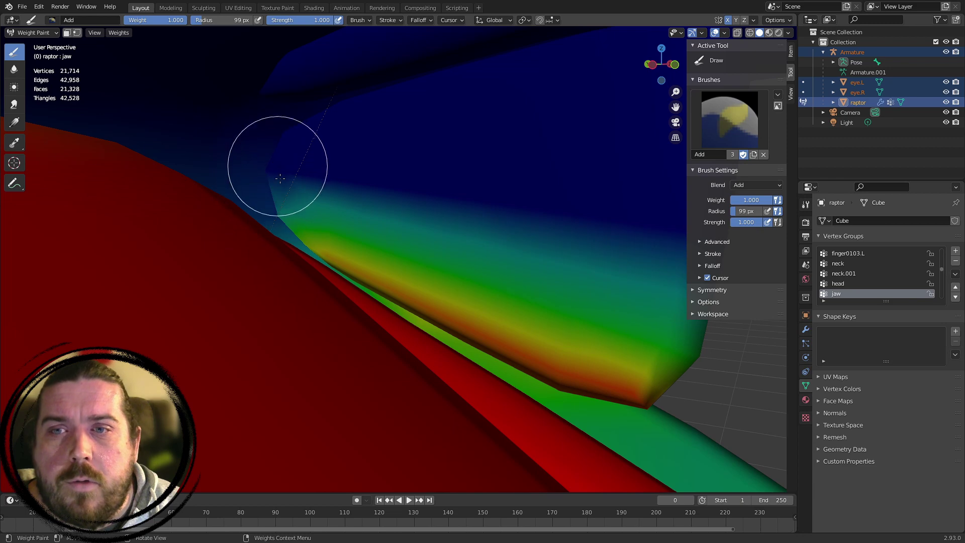
{"action": "mouse_move", "coordinate": [272, 173]}
{"action": "middle_mouse_down"}
{"action": "mouse_move", "coordinate": [506, 215]}
{"action": "mouse_move", "coordinate": [498, 287]}
{"action": "mouse_move", "coordinate": [345, 255]}
{"action": "mouse_move", "coordinate": [388, 302]}
{"action": "mouse_move", "coordinate": [270, 280]}
{"action": "mouse_move", "coordinate": [350, 262]}
{"action": "mouse_move", "coordinate": [467, 301]}
{"action": "middle_mouse_up"}
{"action": "left_click_drag", "start_coordinate": [349, 264], "coordinate": [543, 244]}
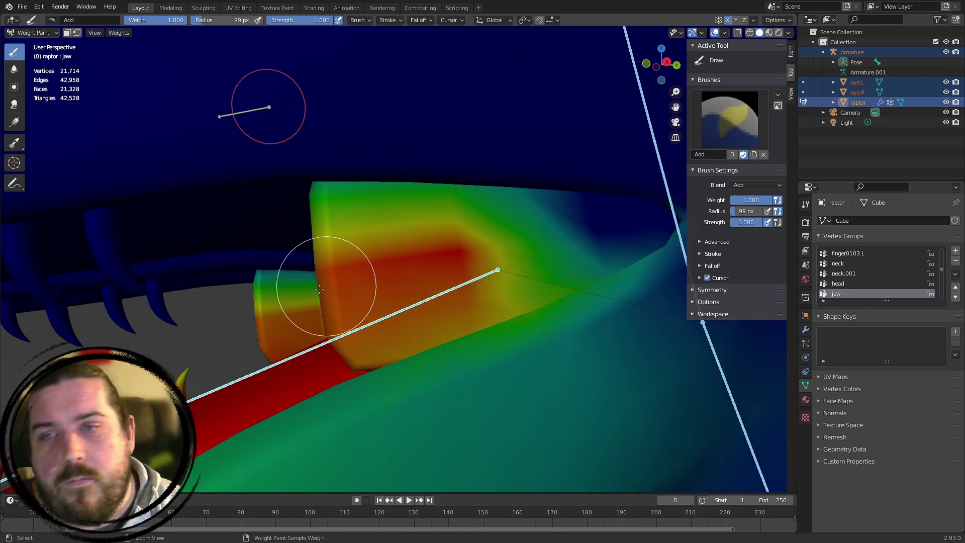
{"action": "key", "text": "ctrl+z"}
{"action": "mouse_move", "coordinate": [503, 245]}
{"action": "left_mouse_down"}
{"action": "mouse_move", "coordinate": [446, 226]}
{"action": "mouse_move", "coordinate": [603, 223]}
{"action": "left_mouse_up"}
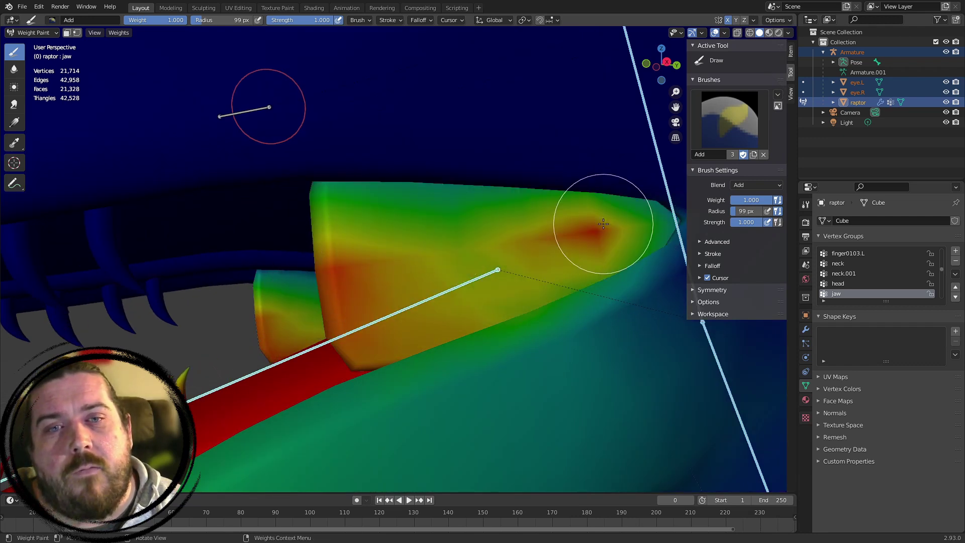
{"action": "middle_click_drag", "start_coordinate": [493, 233], "coordinate": [469, 267]}
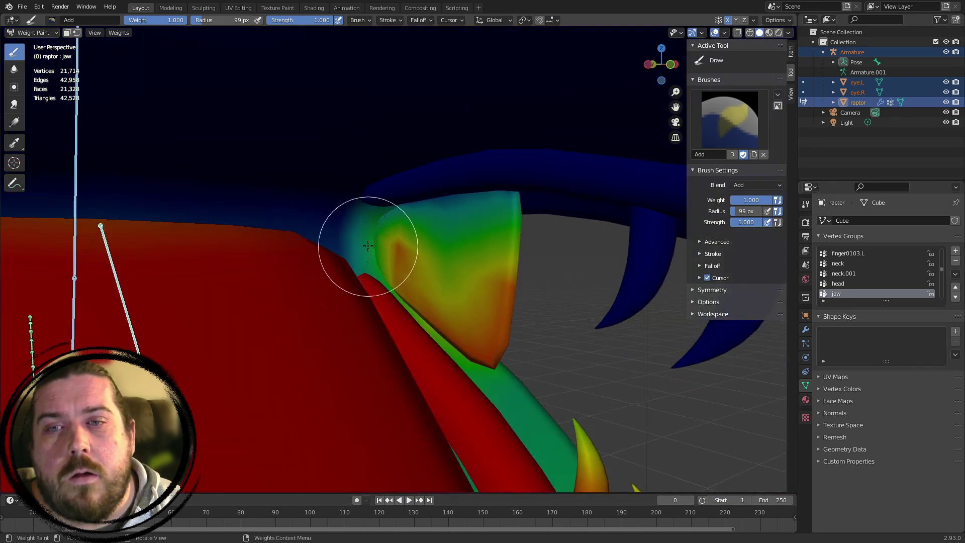
{"action": "mouse_move", "coordinate": [368, 245]}
{"action": "middle_mouse_down"}
{"action": "mouse_move", "coordinate": [465, 243]}
{"action": "mouse_move", "coordinate": [367, 276]}
{"action": "mouse_move", "coordinate": [503, 276]}
{"action": "mouse_move", "coordinate": [503, 221]}
{"action": "middle_mouse_up"}
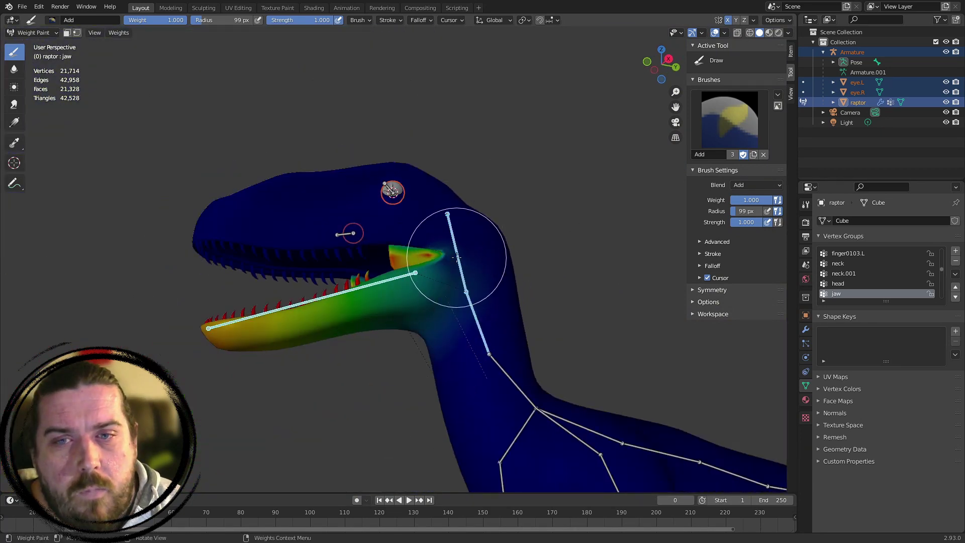
Inspect the painted cheek from the right side and briefly try rotating the jaw bone
{"action": "scroll", "coordinate": [537, 223], "scroll_direction": "up", "scroll_amount": 4}
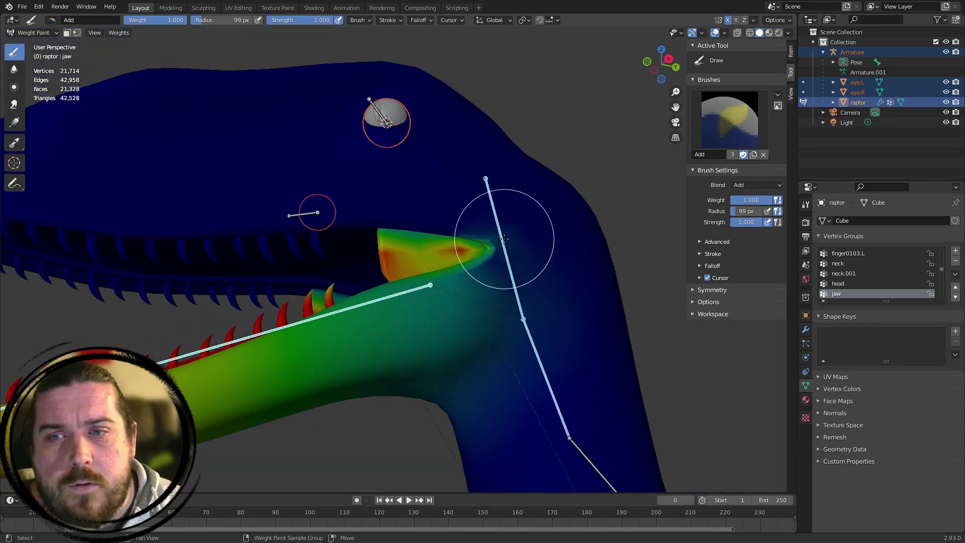
{"action": "middle_click_drag", "start_coordinate": [331, 213], "coordinate": [329, 262]}
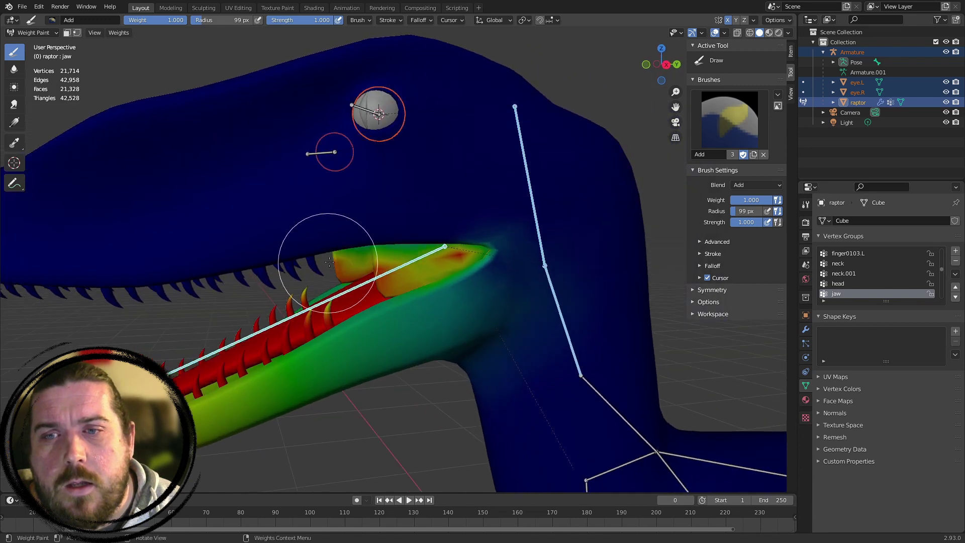
{"action": "key", "text": "KP_3"}
{"action": "key", "text": "r"}
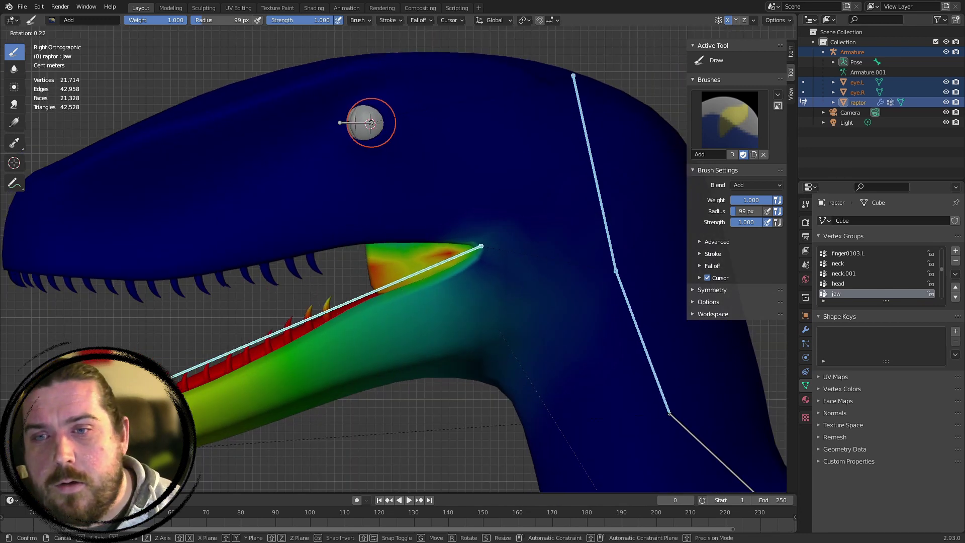
{"action": "right_click", "coordinate": [414, 285]}
{"action": "scroll", "coordinate": [385, 282], "scroll_direction": "down", "scroll_amount": 5}
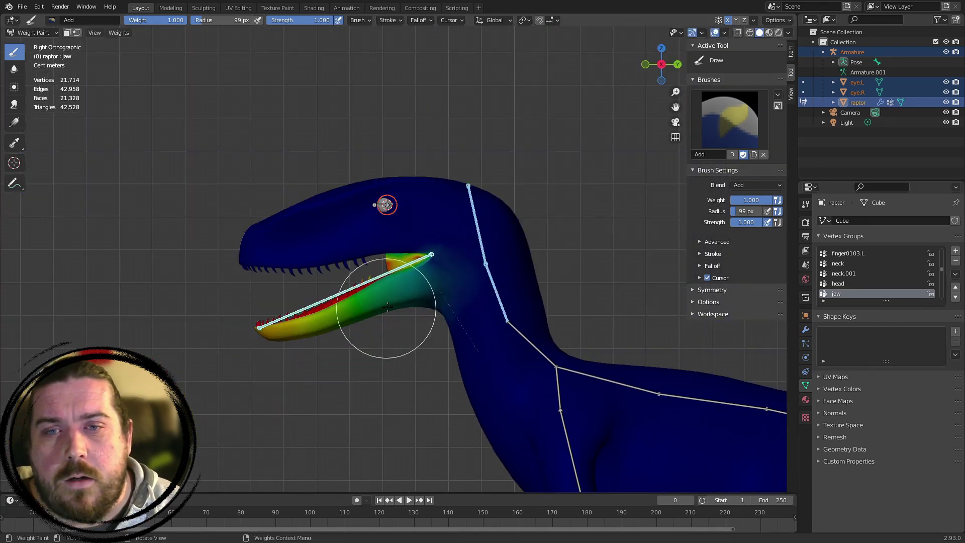
{"action": "scroll", "coordinate": [400, 259], "scroll_direction": "up", "scroll_amount": 4}
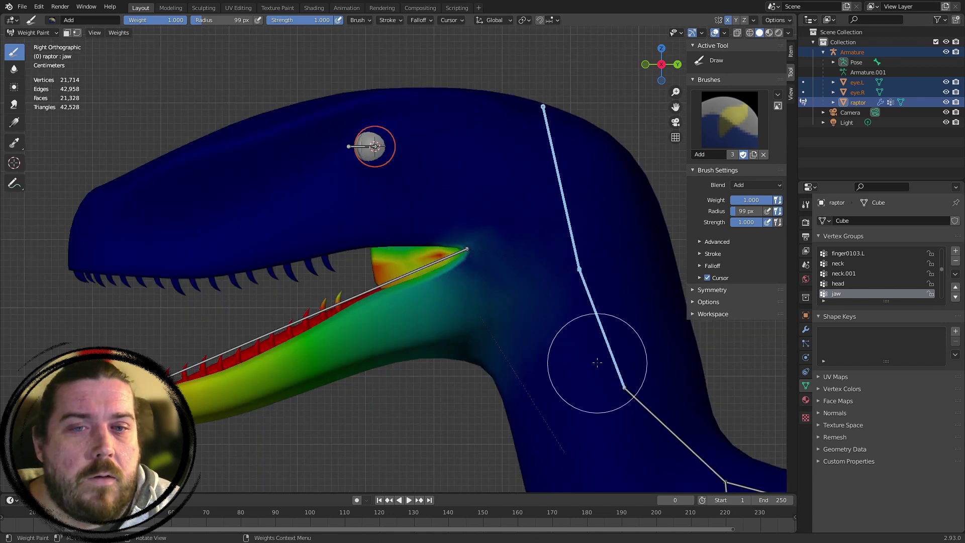
Display the neck.001 bone's weights to examine its influence on the head and lower jaw
{"action": "left_click", "coordinate": [578, 235], "text": "ctrl"}
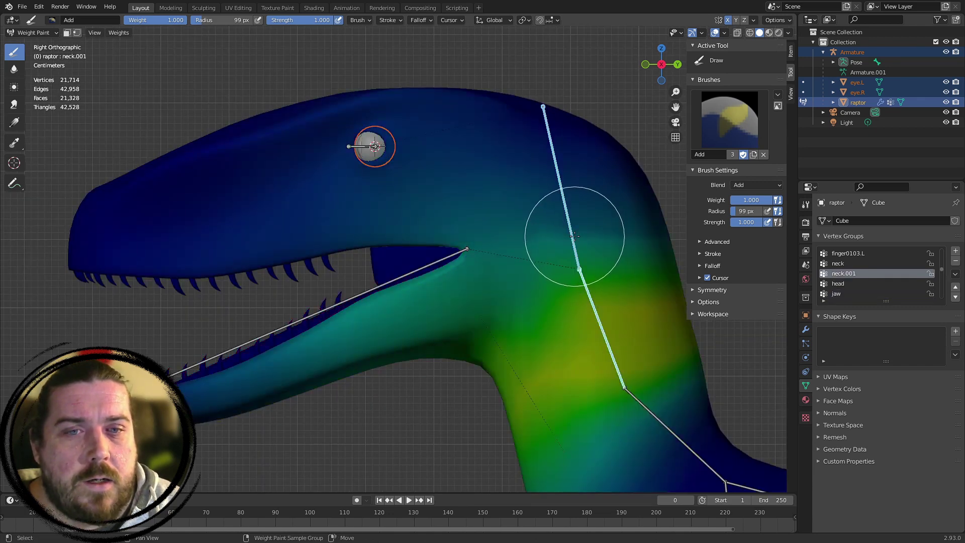
{"action": "left_click", "coordinate": [575, 235], "text": "ctrl"}
{"action": "left_click", "coordinate": [589, 292], "text": "ctrl"}
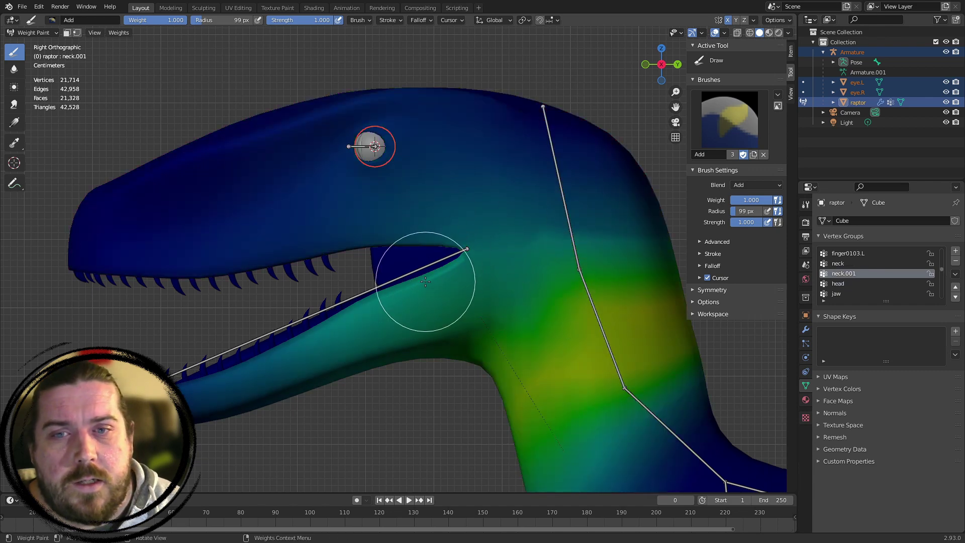
Select the jaw bone and test-rotate it wide open by about 47° to check the mouth's deformation
{"action": "left_click", "coordinate": [383, 285], "text": "ctrl"}
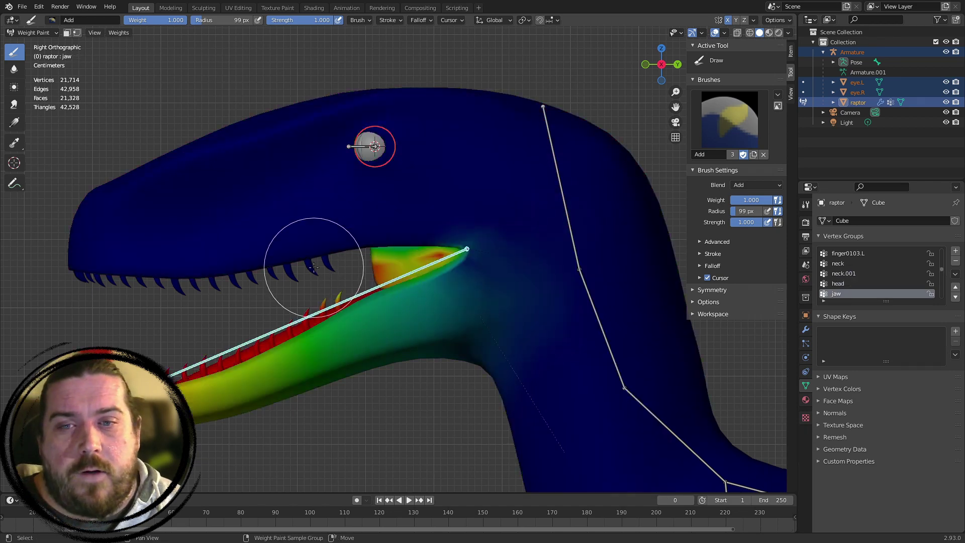
{"action": "key", "text": "r"}
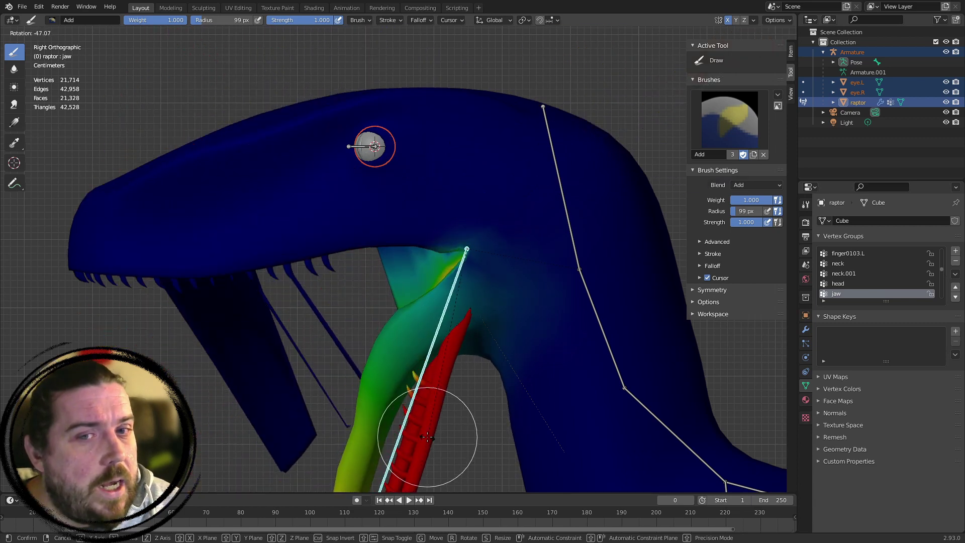
{"action": "right_click", "coordinate": [550, 250]}
Select the head bone for weight painting and choose the Subtract brush
{"action": "left_click", "coordinate": [569, 219], "text": "ctrl"}
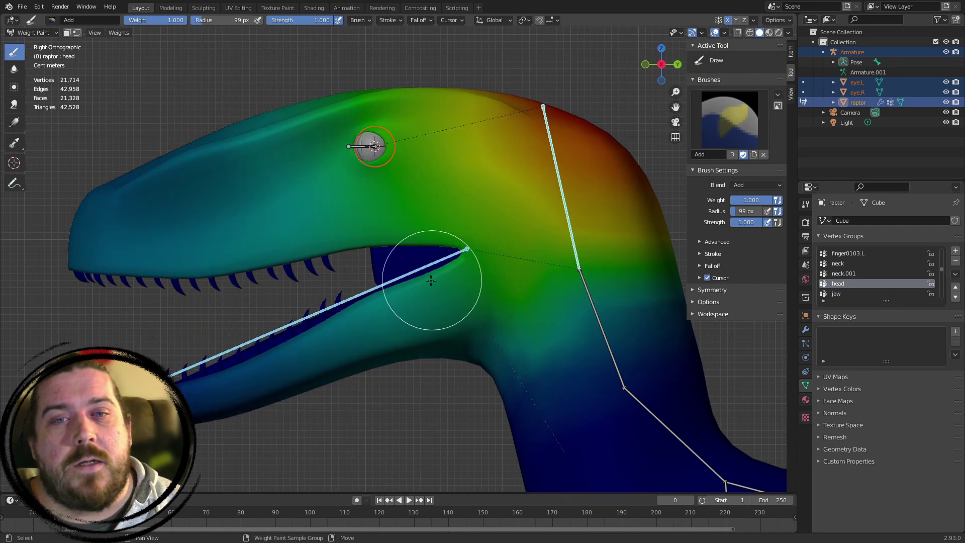
{"action": "middle_click_drag", "start_coordinate": [305, 193], "coordinate": [470, 237], "text": "shift"}
{"action": "left_click", "coordinate": [739, 118]}
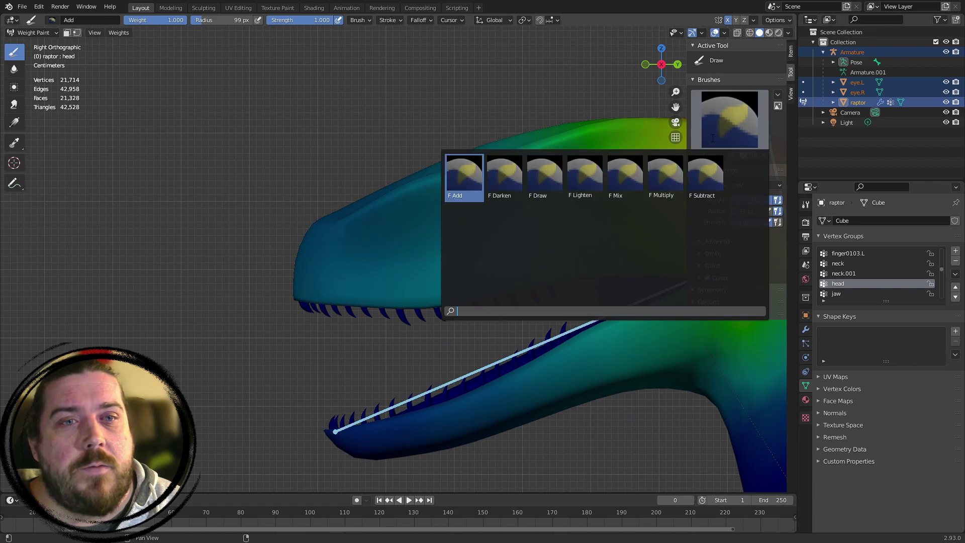
{"action": "left_click", "coordinate": [702, 191]}
{"action": "middle_click_drag", "start_coordinate": [574, 329], "coordinate": [435, 284], "text": "shift"}
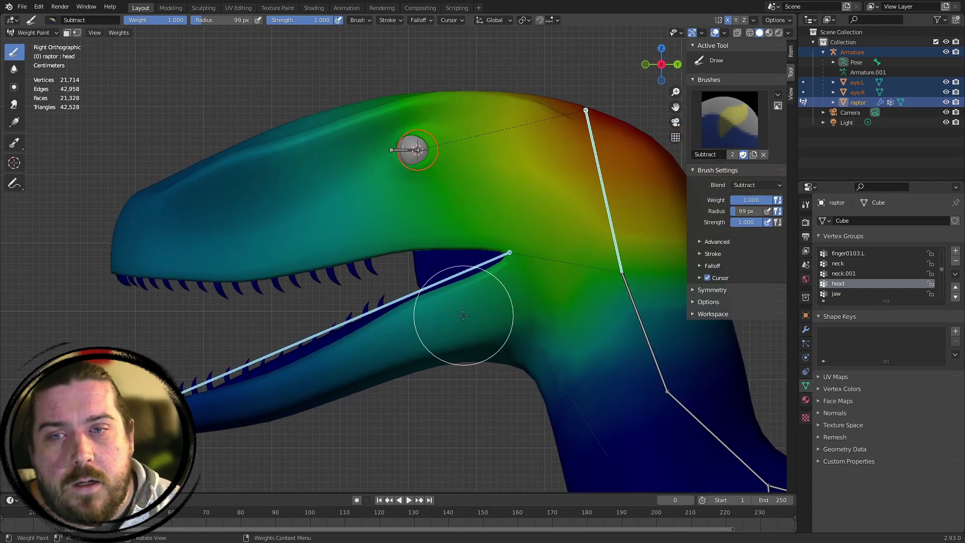
Subtract the head bone's weight along the side and underside of the lower jaw up to the mouth corner
{"action": "mouse_move", "coordinate": [351, 334]}
{"action": "left_mouse_down"}
{"action": "mouse_move", "coordinate": [259, 366]}
{"action": "mouse_move", "coordinate": [228, 409]}
{"action": "left_mouse_up"}
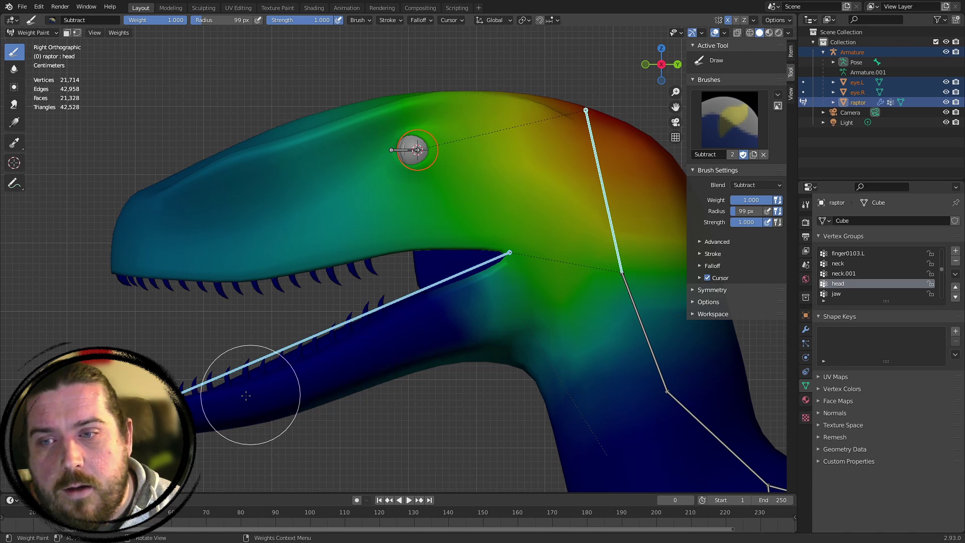
{"action": "middle_click_drag", "start_coordinate": [402, 397], "coordinate": [320, 387], "text": "shift"}
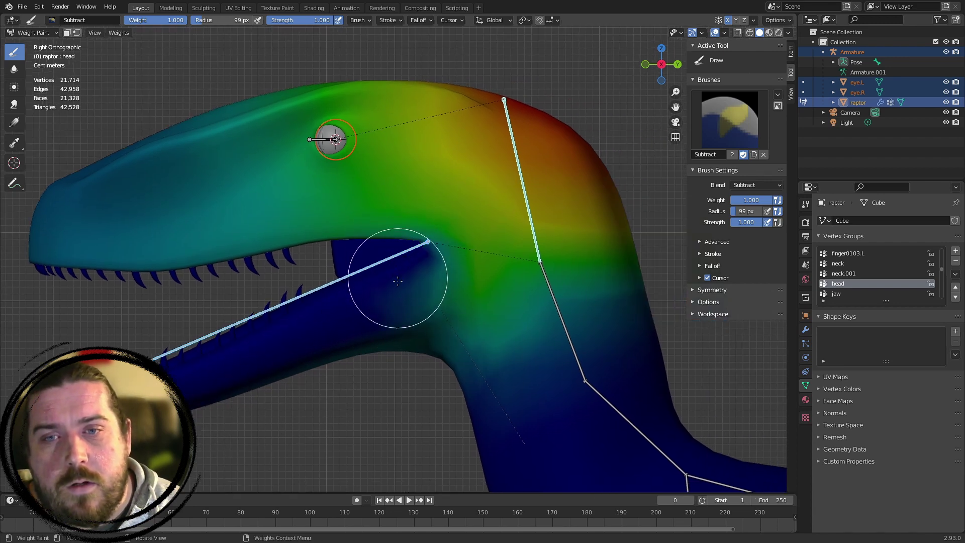
{"action": "middle_click_drag", "start_coordinate": [447, 284], "coordinate": [543, 332]}
{"action": "middle_click_drag", "start_coordinate": [491, 284], "coordinate": [367, 289]}
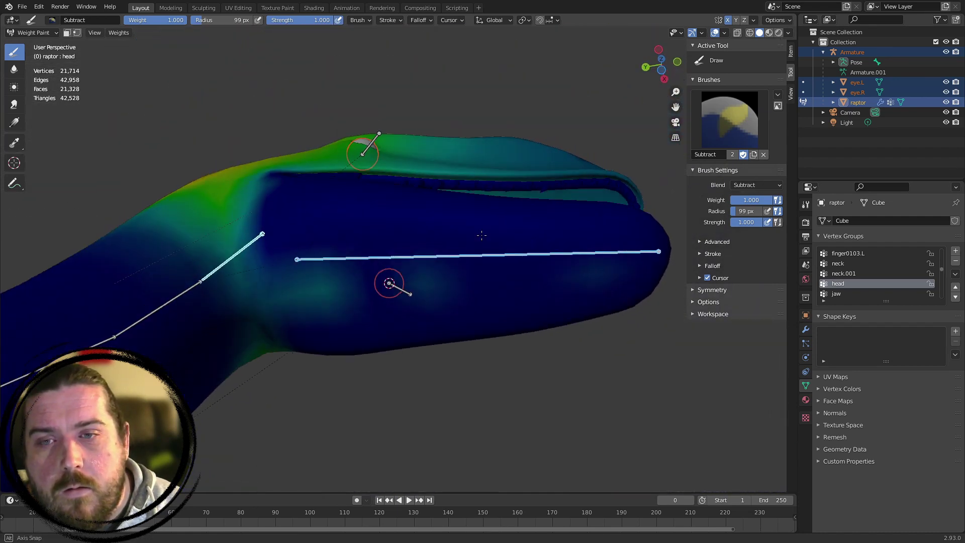
{"action": "middle_click_drag", "start_coordinate": [603, 273], "coordinate": [399, 270]}
Return to the right side view and deselect the head bone, keeping the jaw bone selected
{"action": "key", "text": "KP_3"}
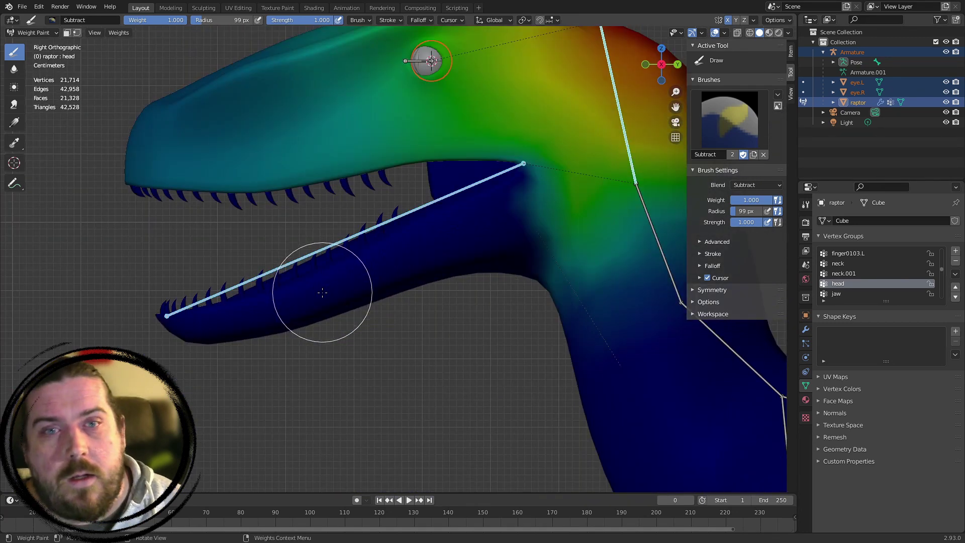
{"action": "left_click", "coordinate": [619, 112], "text": "shift"}
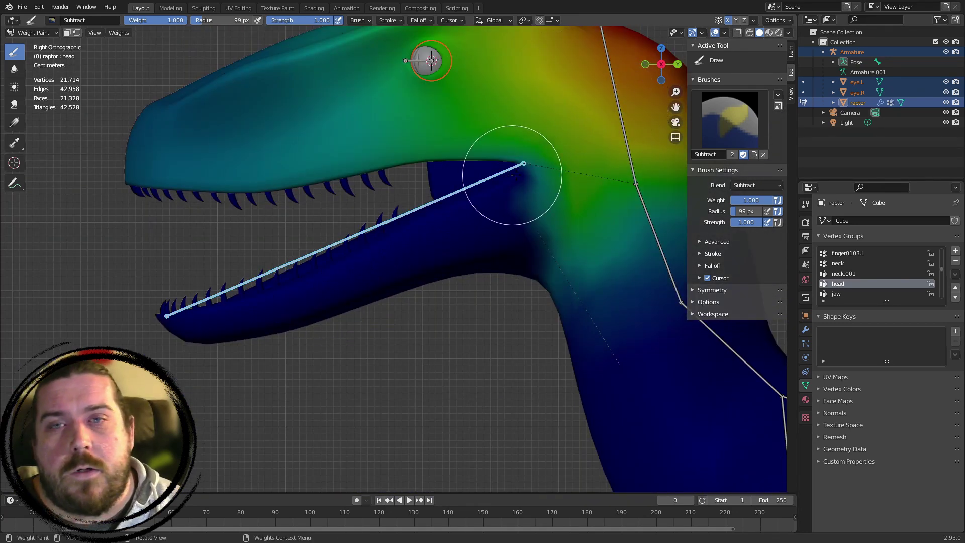
{"action": "scroll", "coordinate": [516, 175], "scroll_direction": "down", "scroll_amount": 2}
{"action": "scroll", "coordinate": [458, 232], "scroll_direction": "up", "scroll_amount": 3}
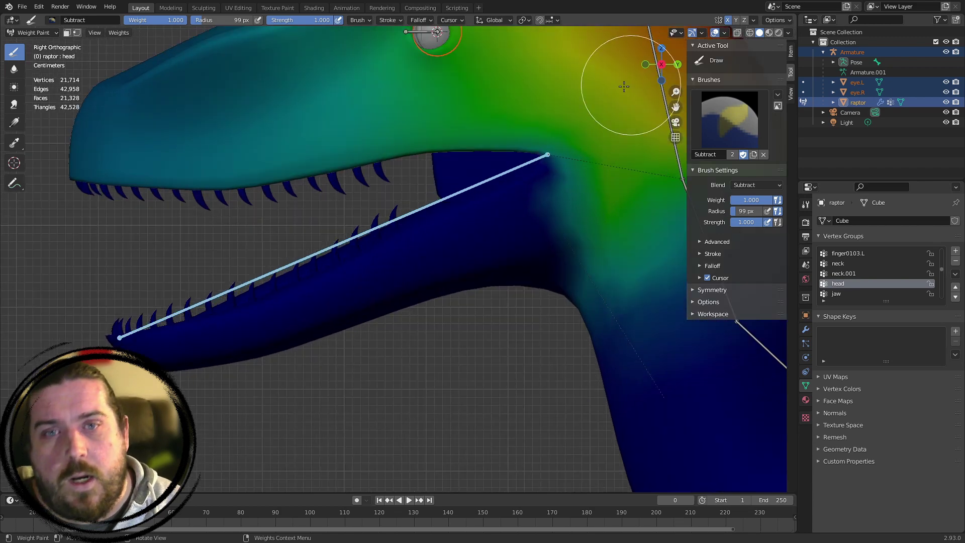
Test-rotate the jaw bone about 20° further open to check how the mouth deforms
{"action": "key", "text": "r"}
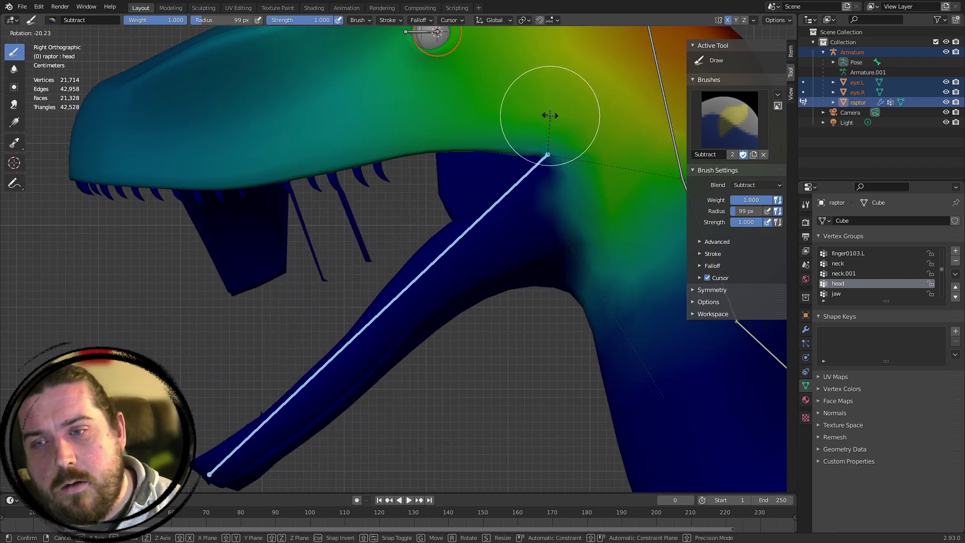
{"action": "left_click", "coordinate": [553, 113]}
{"action": "scroll", "coordinate": [592, 189], "scroll_direction": "down", "scroll_amount": 1}
Select the neck.001 bone and subtract its weight from the head, the side of the lower jaw and the jaw's underside
{"action": "left_click", "coordinate": [650, 231], "text": "ctrl"}
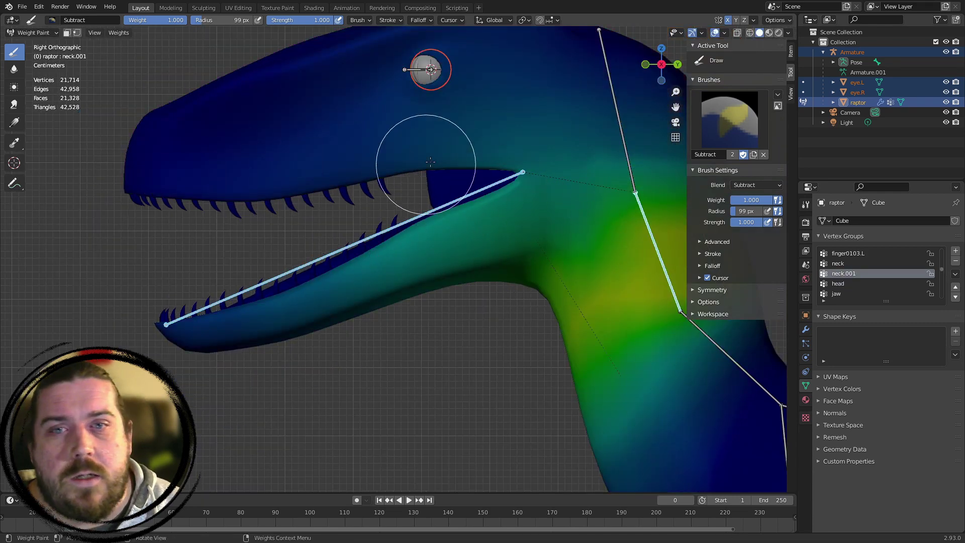
{"action": "middle_click_drag", "start_coordinate": [424, 173], "coordinate": [352, 273], "text": "shift"}
{"action": "mouse_move", "coordinate": [393, 235]}
{"action": "left_mouse_down"}
{"action": "mouse_move", "coordinate": [446, 135]}
{"action": "mouse_move", "coordinate": [226, 211]}
{"action": "mouse_move", "coordinate": [198, 179]}
{"action": "mouse_move", "coordinate": [178, 280]}
{"action": "left_mouse_up"}
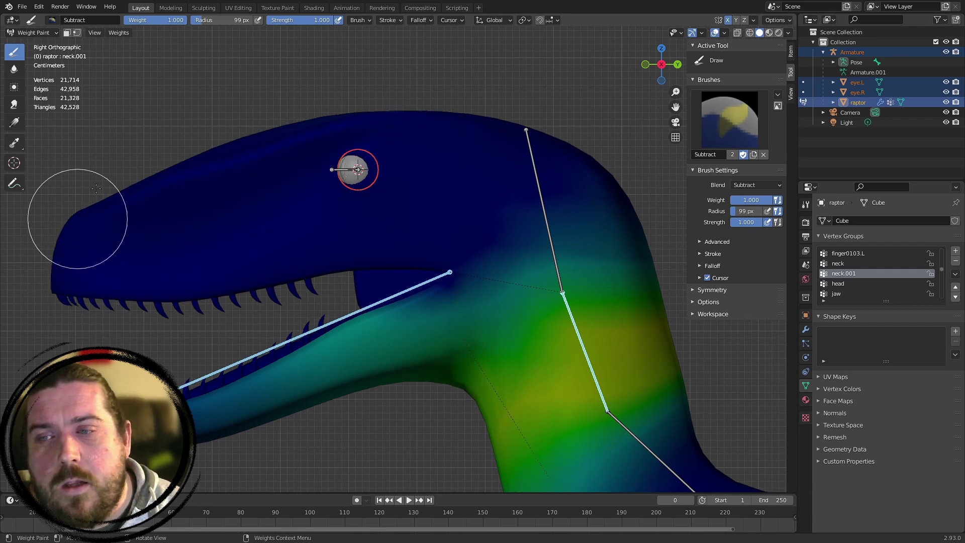
{"action": "middle_click_drag", "start_coordinate": [363, 217], "coordinate": [383, 75], "text": "shift"}
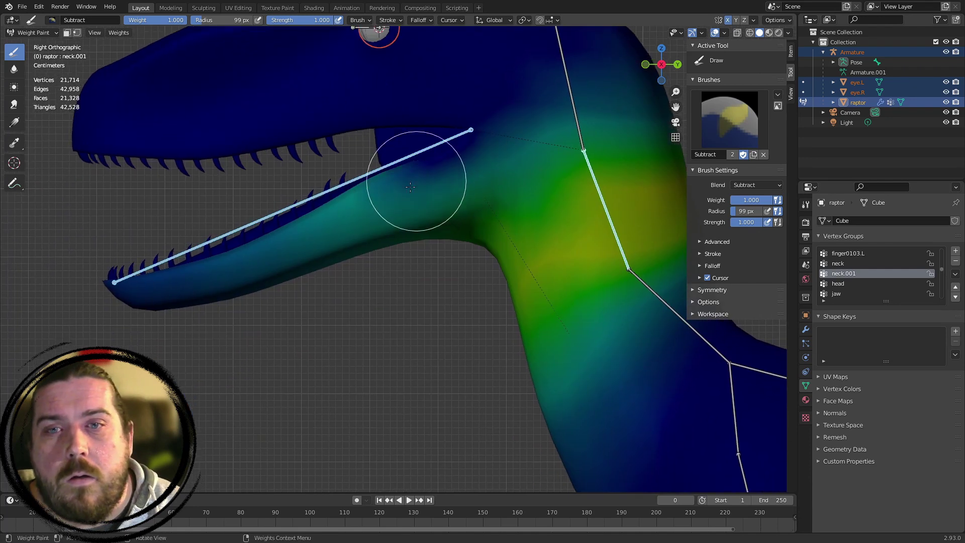
{"action": "left_click_drag", "start_coordinate": [85, 284], "coordinate": [253, 269]}
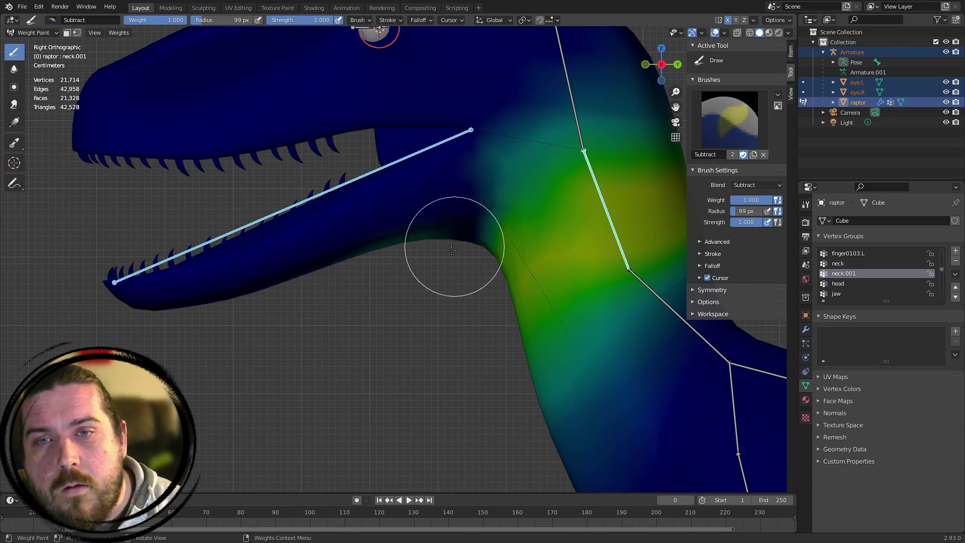
{"action": "middle_click_drag", "start_coordinate": [453, 242], "coordinate": [423, 151]}
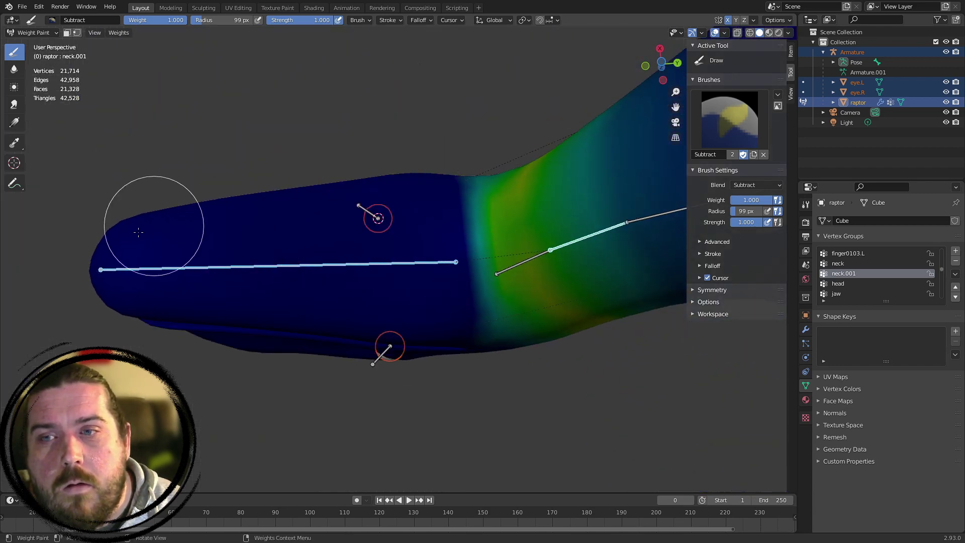
Check the neck.001 weights from several angles and subtract the influence behind the mouth corner and on the back of the head
{"action": "mouse_move", "coordinate": [351, 220]}
{"action": "middle_mouse_down"}
{"action": "mouse_move", "coordinate": [374, 314]}
{"action": "mouse_move", "coordinate": [422, 207]}
{"action": "mouse_move", "coordinate": [453, 215]}
{"action": "mouse_move", "coordinate": [432, 199]}
{"action": "mouse_move", "coordinate": [413, 204]}
{"action": "mouse_move", "coordinate": [415, 217]}
{"action": "middle_mouse_up"}
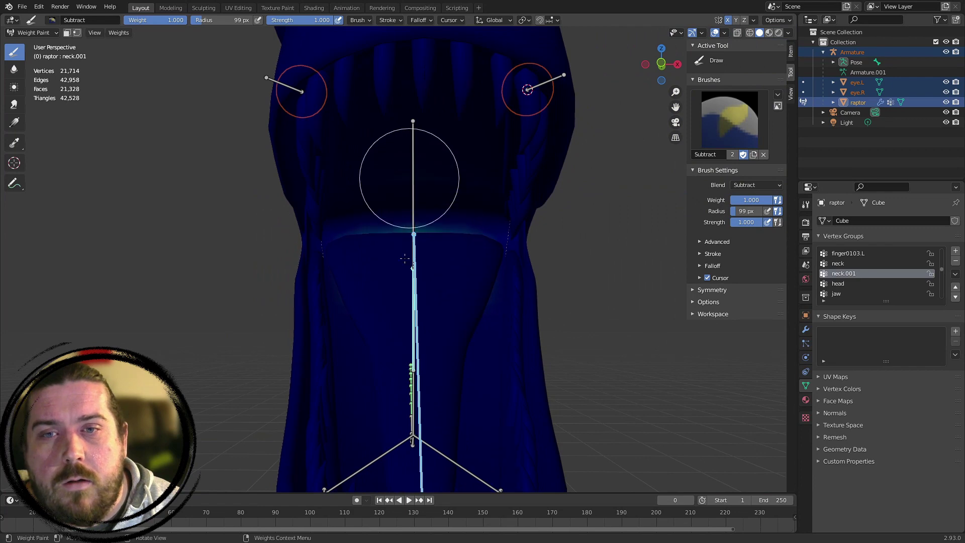
{"action": "mouse_move", "coordinate": [407, 173]}
{"action": "middle_mouse_down"}
{"action": "mouse_move", "coordinate": [418, 227]}
{"action": "mouse_move", "coordinate": [452, 205]}
{"action": "mouse_move", "coordinate": [410, 168]}
{"action": "mouse_move", "coordinate": [405, 193]}
{"action": "middle_mouse_up"}
{"action": "scroll", "coordinate": [417, 203], "scroll_direction": "down", "scroll_amount": 5}
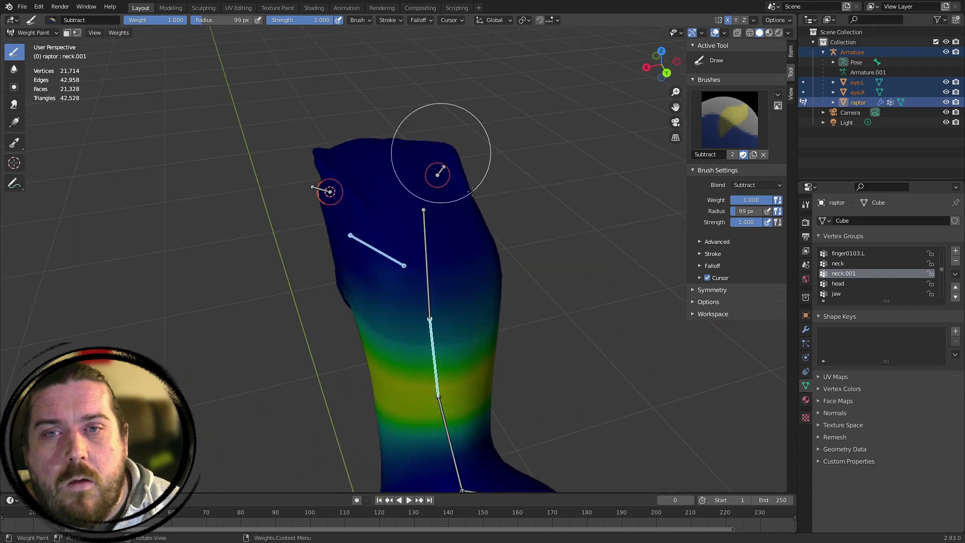
{"action": "middle_click_drag", "start_coordinate": [456, 284], "coordinate": [548, 243]}
{"action": "key", "text": "KP_3"}
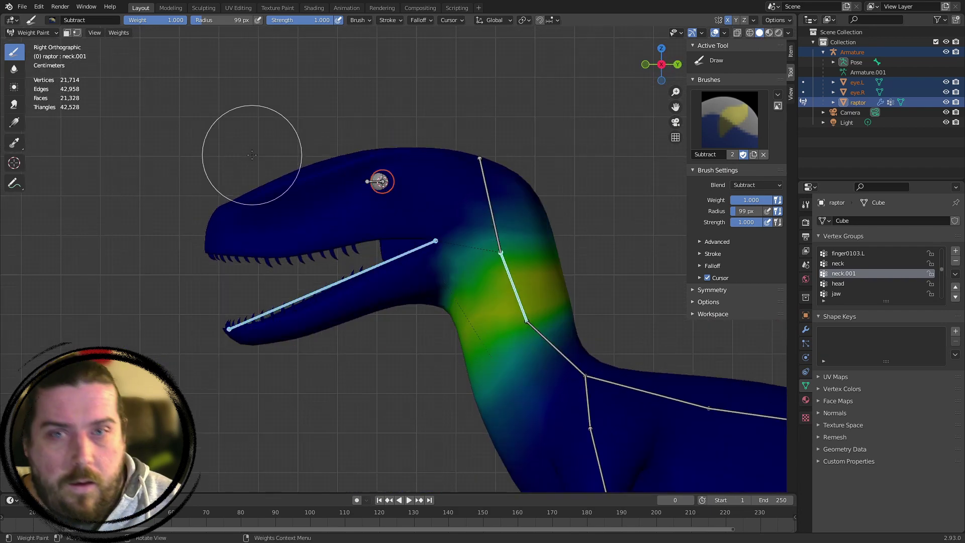
{"action": "scroll", "coordinate": [427, 248], "scroll_direction": "up", "scroll_amount": 3}
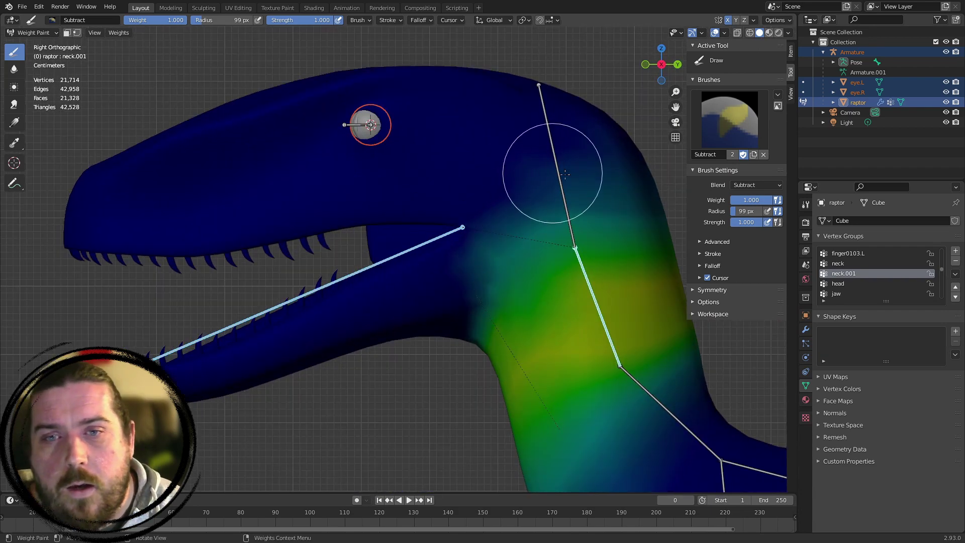
{"action": "mouse_move", "coordinate": [506, 252]}
{"action": "left_mouse_down"}
{"action": "mouse_move", "coordinate": [532, 251]}
{"action": "mouse_move", "coordinate": [568, 219]}
{"action": "left_mouse_up"}
{"action": "mouse_move", "coordinate": [470, 366]}
{"action": "middle_mouse_down"}
{"action": "mouse_move", "coordinate": [470, 244]}
{"action": "mouse_move", "coordinate": [461, 345]}
{"action": "middle_mouse_up"}
{"action": "key", "text": "KP_3"}
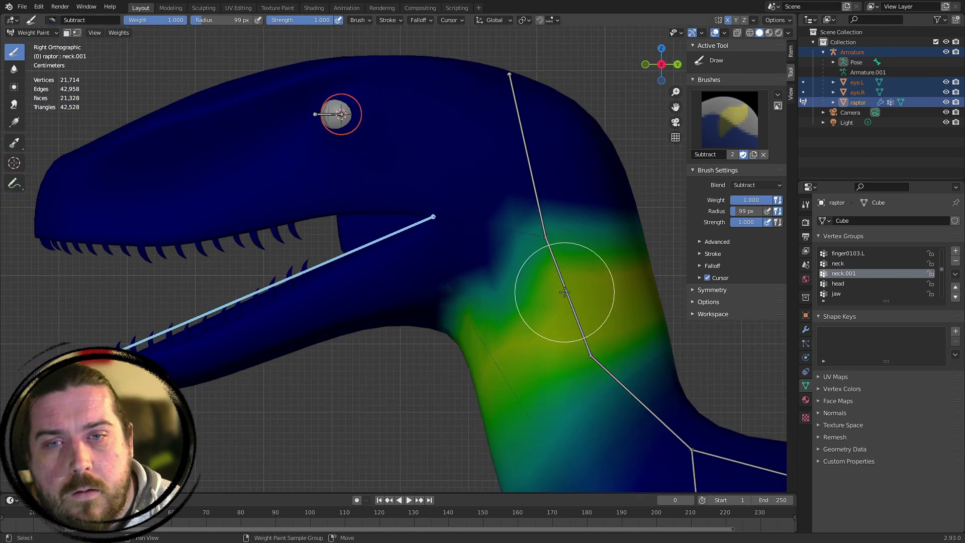
Test-rotate the jaw bone about 50° open to check the deformation at the throat
{"action": "key", "text": "r"}
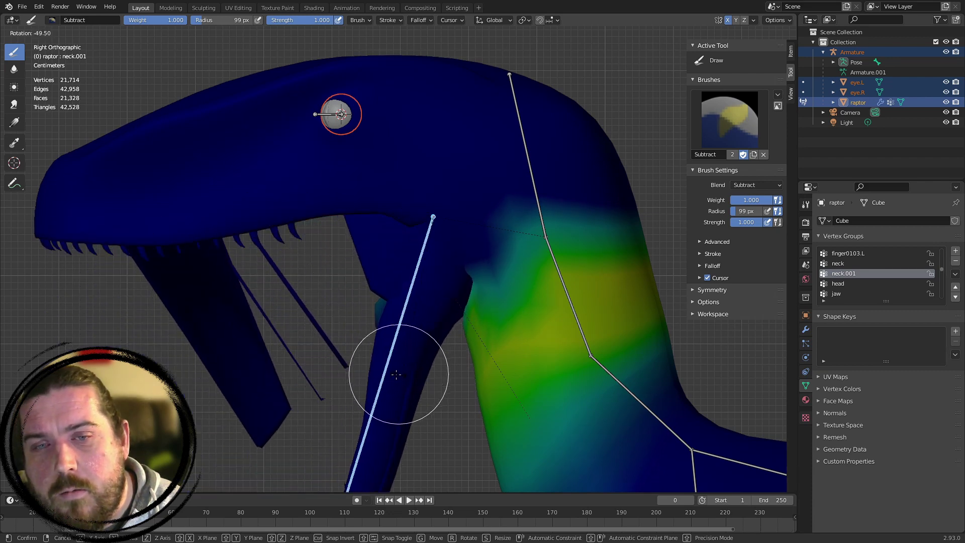
{"action": "right_click", "coordinate": [396, 337]}
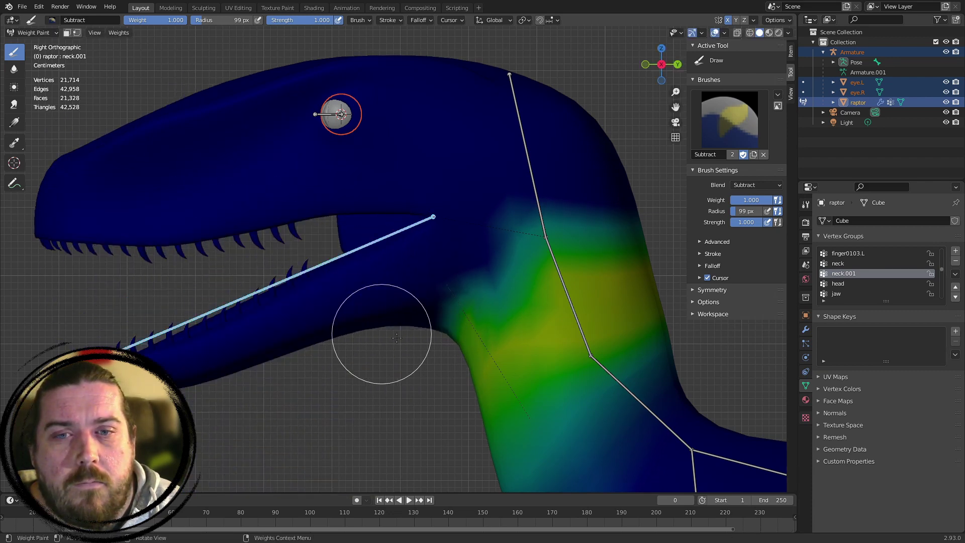
Select the neck bone and subtract its weight from the side and underside of the lower jaw
{"action": "middle_click_drag", "start_coordinate": [572, 373], "coordinate": [533, 262], "text": "shift"}
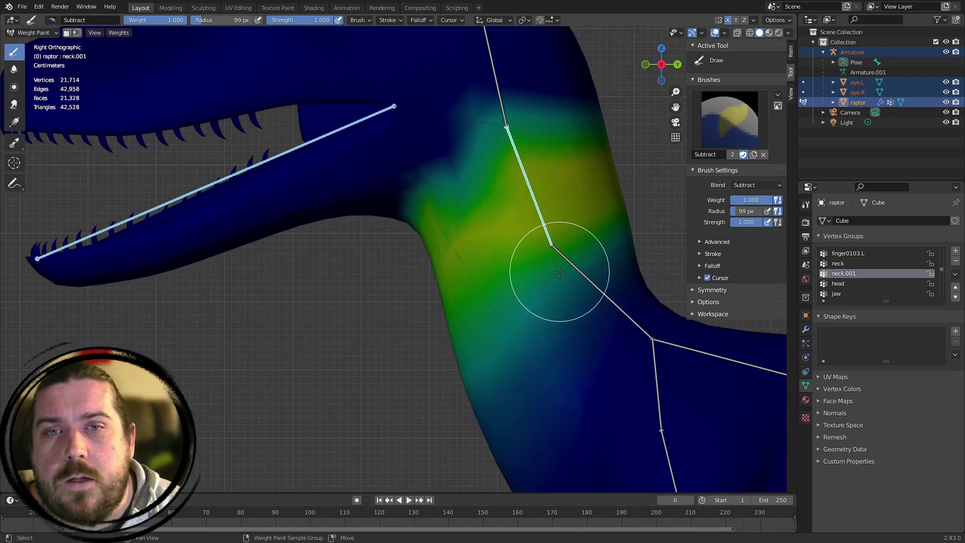
{"action": "left_click", "coordinate": [589, 283], "text": "ctrl"}
{"action": "mouse_move", "coordinate": [381, 166]}
{"action": "left_mouse_down"}
{"action": "mouse_move", "coordinate": [221, 193]}
{"action": "mouse_move", "coordinate": [353, 155]}
{"action": "left_mouse_up"}
{"action": "middle_click_drag", "start_coordinate": [459, 168], "coordinate": [512, 331], "text": "shift"}
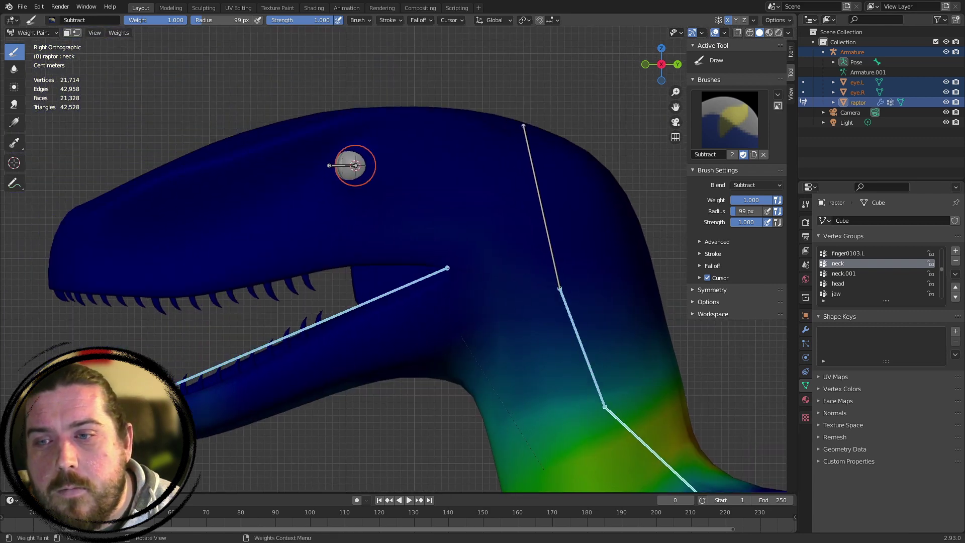
{"action": "mouse_move", "coordinate": [411, 434]}
{"action": "middle_mouse_down"}
{"action": "mouse_move", "coordinate": [413, 351]}
{"action": "mouse_move", "coordinate": [391, 187]}
{"action": "middle_mouse_up"}
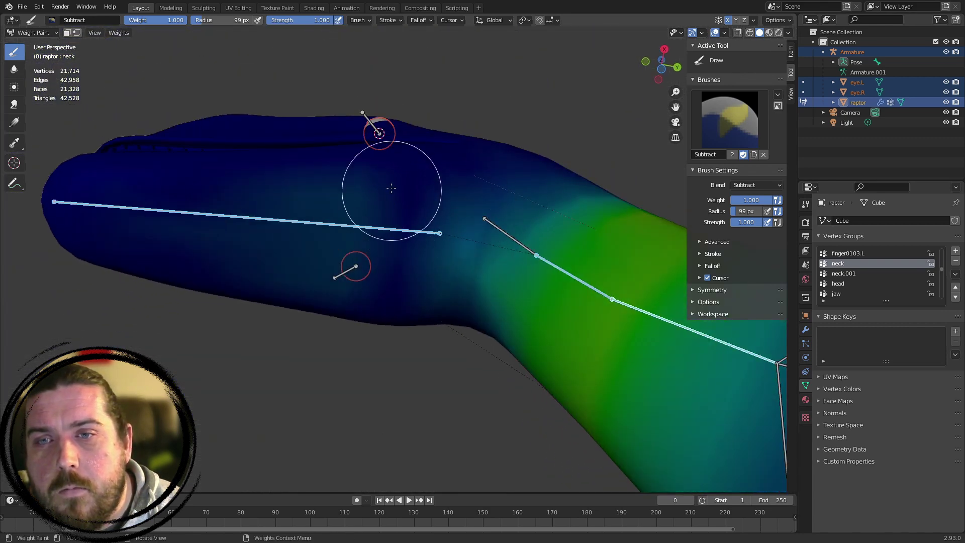
{"action": "mouse_move", "coordinate": [391, 188]}
{"action": "left_mouse_down"}
{"action": "mouse_move", "coordinate": [345, 258]}
{"action": "mouse_move", "coordinate": [207, 186]}
{"action": "mouse_move", "coordinate": [137, 241]}
{"action": "left_mouse_up"}
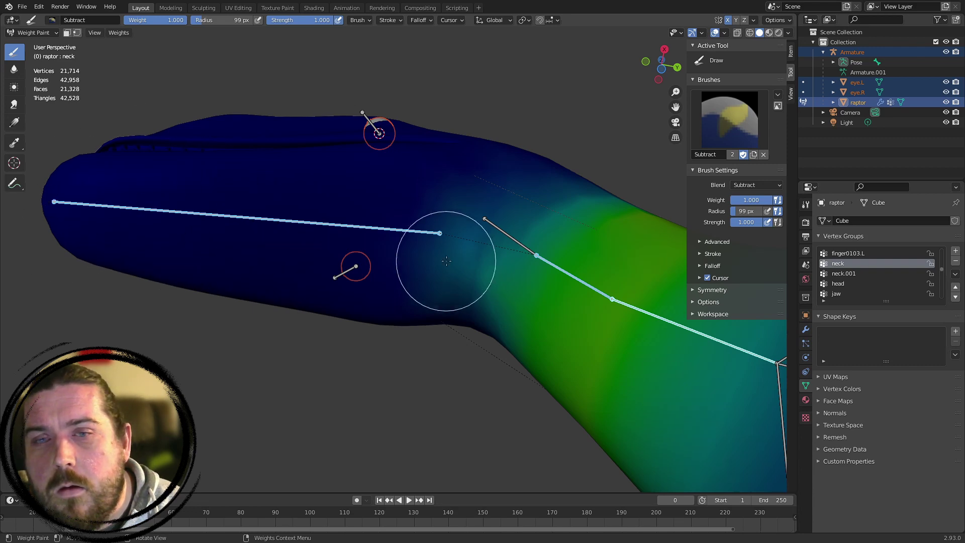
Subtract the neck bone's weight from the throat and upper neck on both sides, and return to the right side view
{"action": "mouse_move", "coordinate": [446, 261]}
{"action": "left_mouse_down"}
{"action": "mouse_move", "coordinate": [469, 179]}
{"action": "mouse_move", "coordinate": [436, 235]}
{"action": "mouse_move", "coordinate": [621, 187]}
{"action": "left_mouse_up"}
{"action": "scroll", "coordinate": [552, 179], "scroll_direction": "down", "scroll_amount": 2}
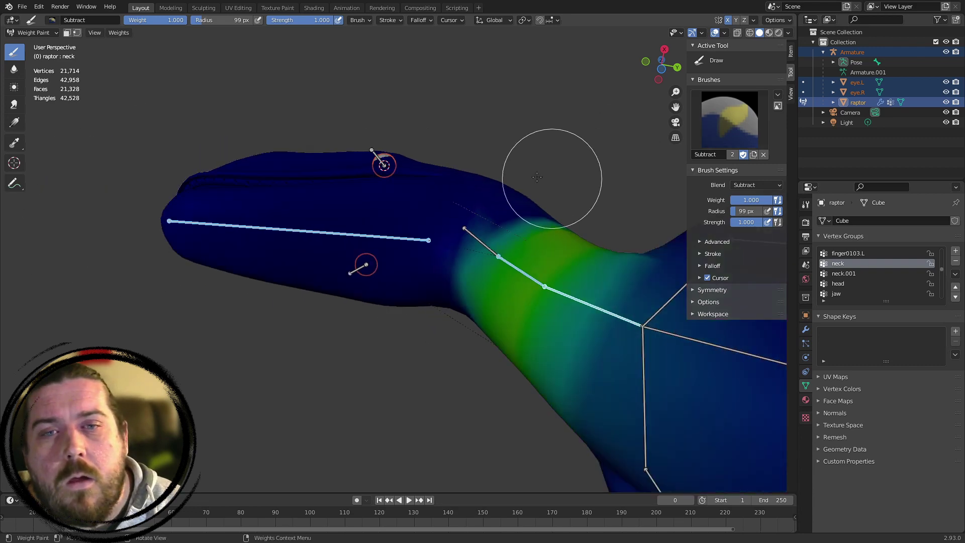
{"action": "middle_click_drag", "start_coordinate": [475, 179], "coordinate": [467, 237]}
{"action": "scroll", "coordinate": [467, 237], "scroll_direction": "up", "scroll_amount": 2}
{"action": "mouse_move", "coordinate": [455, 278]}
{"action": "left_mouse_down"}
{"action": "mouse_move", "coordinate": [496, 270]}
{"action": "mouse_move", "coordinate": [478, 297]}
{"action": "mouse_move", "coordinate": [489, 302]}
{"action": "left_mouse_up"}
{"action": "middle_click_drag", "start_coordinate": [624, 216], "coordinate": [550, 258]}
{"action": "mouse_move", "coordinate": [508, 216]}
{"action": "left_mouse_down"}
{"action": "mouse_move", "coordinate": [599, 265]}
{"action": "mouse_move", "coordinate": [456, 274]}
{"action": "mouse_move", "coordinate": [653, 280]}
{"action": "mouse_move", "coordinate": [543, 252]}
{"action": "left_mouse_up"}
{"action": "scroll", "coordinate": [509, 189], "scroll_direction": "down", "scroll_amount": 2}
{"action": "mouse_move", "coordinate": [396, 206]}
{"action": "middle_mouse_down"}
{"action": "mouse_move", "coordinate": [509, 188]}
{"action": "mouse_move", "coordinate": [470, 276]}
{"action": "mouse_move", "coordinate": [512, 276]}
{"action": "mouse_move", "coordinate": [452, 216]}
{"action": "mouse_move", "coordinate": [461, 217]}
{"action": "mouse_move", "coordinate": [398, 182]}
{"action": "mouse_move", "coordinate": [424, 188]}
{"action": "mouse_move", "coordinate": [409, 176]}
{"action": "mouse_move", "coordinate": [327, 167]}
{"action": "mouse_move", "coordinate": [387, 177]}
{"action": "middle_mouse_up"}
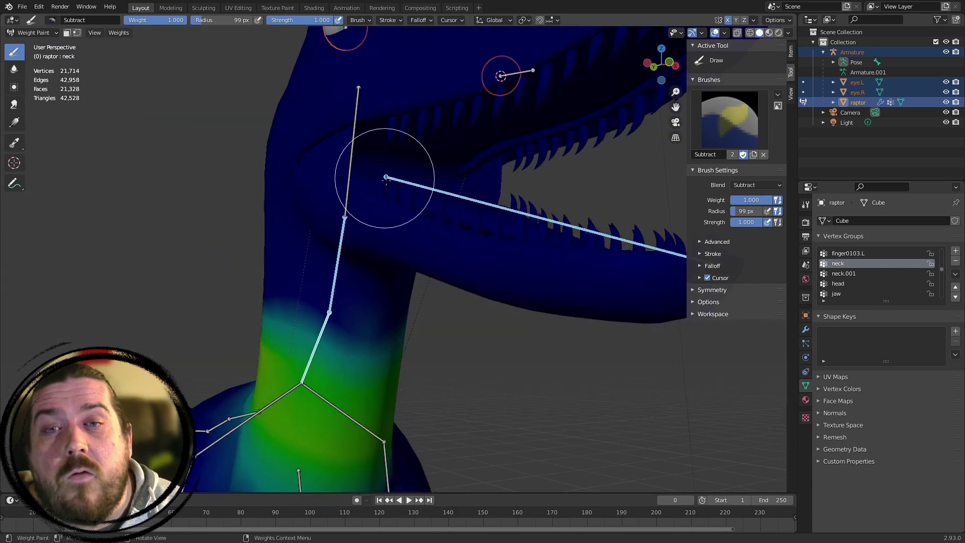
{"action": "middle_click_drag", "start_coordinate": [449, 217], "coordinate": [334, 189]}
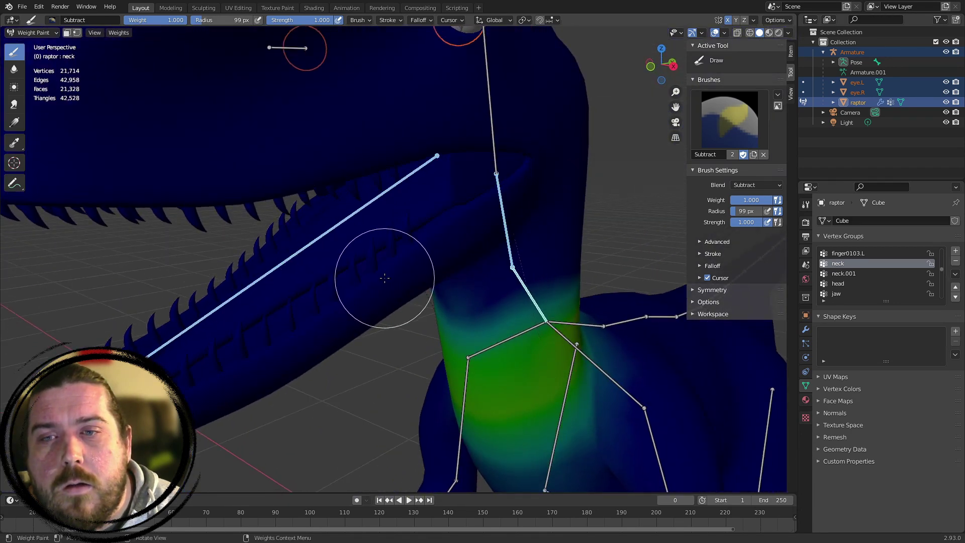
{"action": "middle_click_drag", "start_coordinate": [383, 276], "coordinate": [211, 172]}
{"action": "key", "text": "KP_3"}
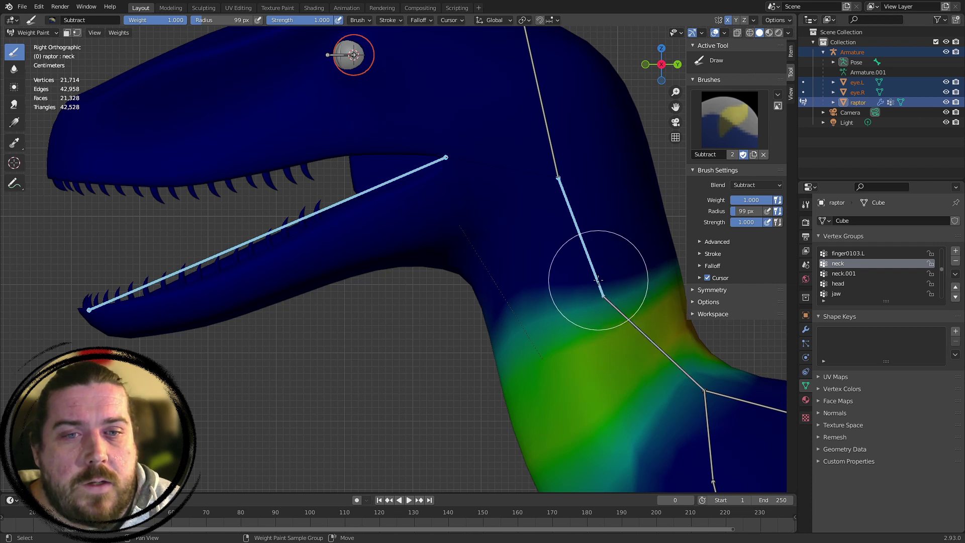
Show the neck.001 weights, keep only the jaw bone selected, and test-rotate it open by about 32° to check the mouth
{"action": "left_click", "coordinate": [594, 230], "text": "ctrl"}
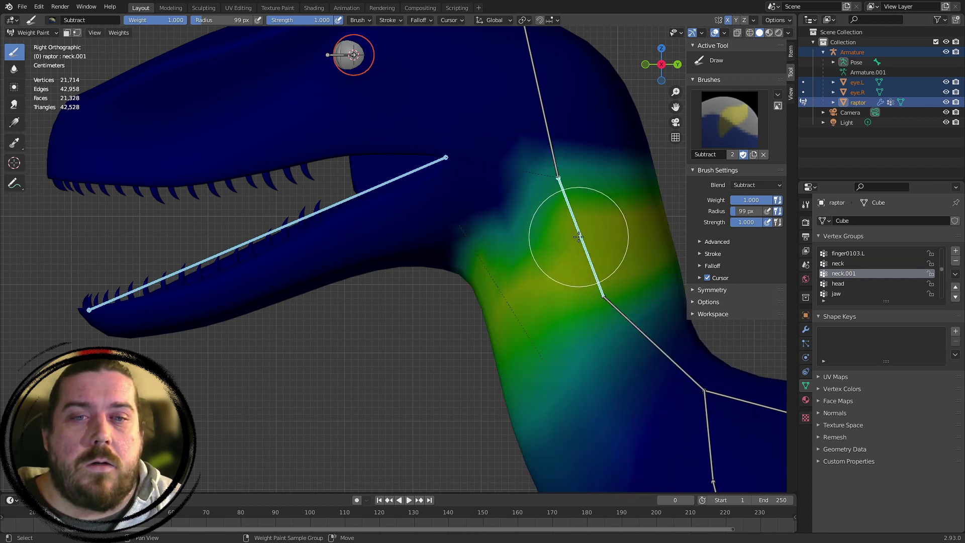
{"action": "left_click", "coordinate": [583, 238], "text": "shift"}
{"action": "key", "text": "r"}
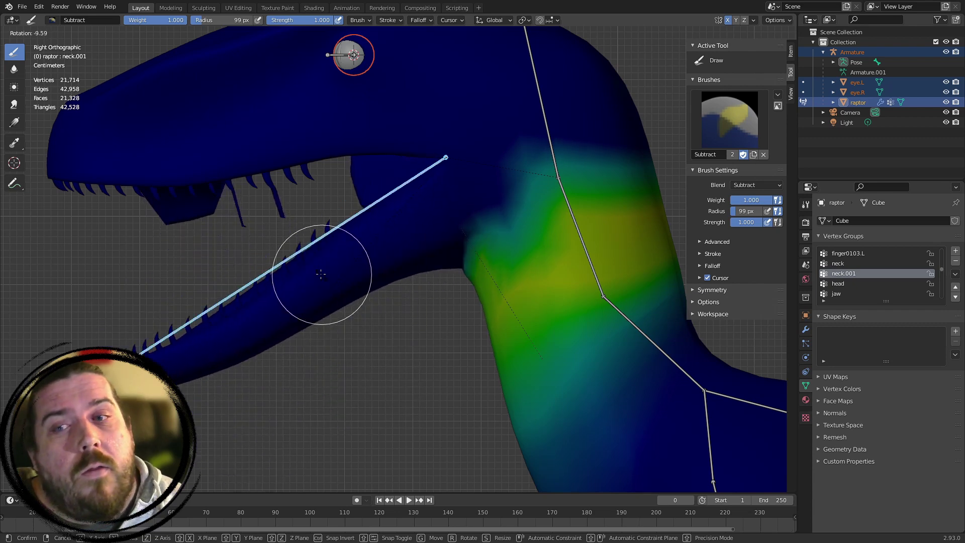
{"action": "left_click", "coordinate": [280, 277]}
{"action": "middle_click_drag", "start_coordinate": [280, 277], "coordinate": [534, 351]}
{"action": "middle_click_drag", "start_coordinate": [412, 367], "coordinate": [389, 316]}
{"action": "key", "text": "r"}
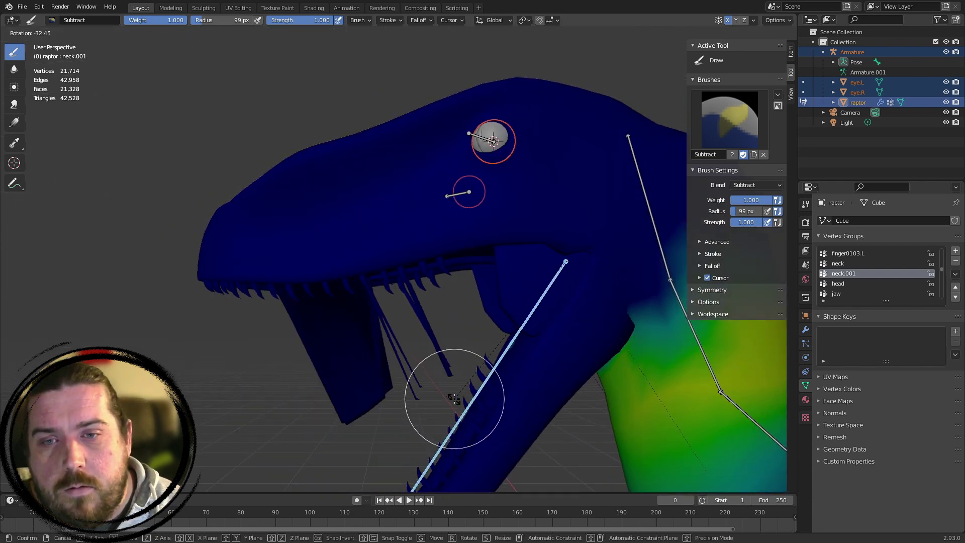
{"action": "left_click", "coordinate": [347, 322]}
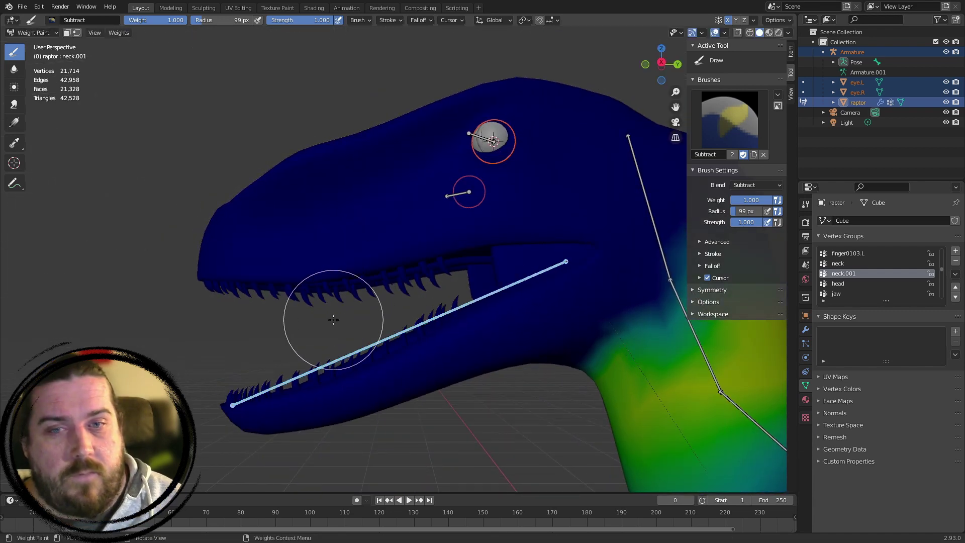
Rotate the jaw bone partly open in the side view and examine the stretched upper teeth and inner mouth from several angles
{"action": "key", "text": "KP_3"}
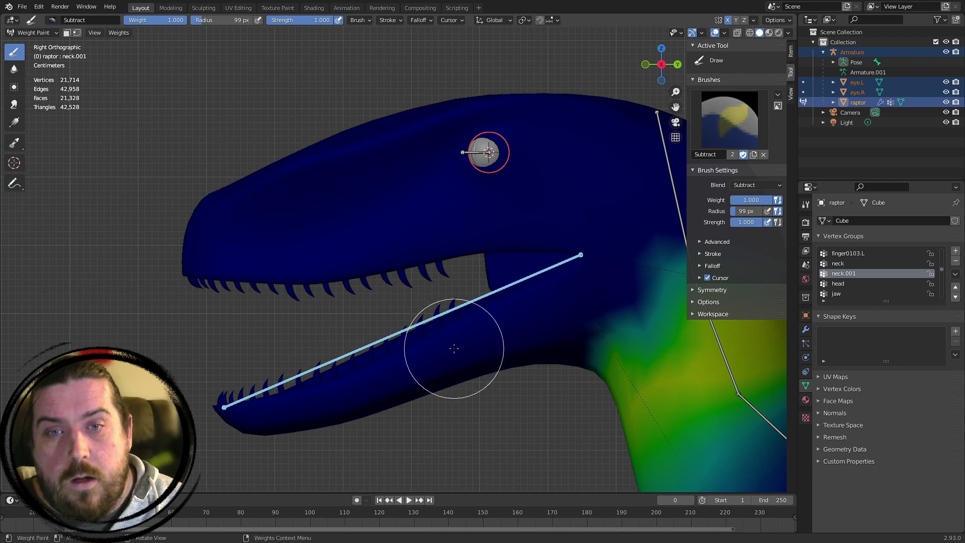
{"action": "key", "text": "r"}
{"action": "left_click", "coordinate": [476, 396]}
{"action": "scroll", "coordinate": [443, 347], "scroll_direction": "up", "scroll_amount": 3}
{"action": "middle_click_drag", "start_coordinate": [476, 368], "coordinate": [442, 245], "text": "shift"}
{"action": "scroll", "coordinate": [394, 253], "scroll_direction": "down", "scroll_amount": 2}
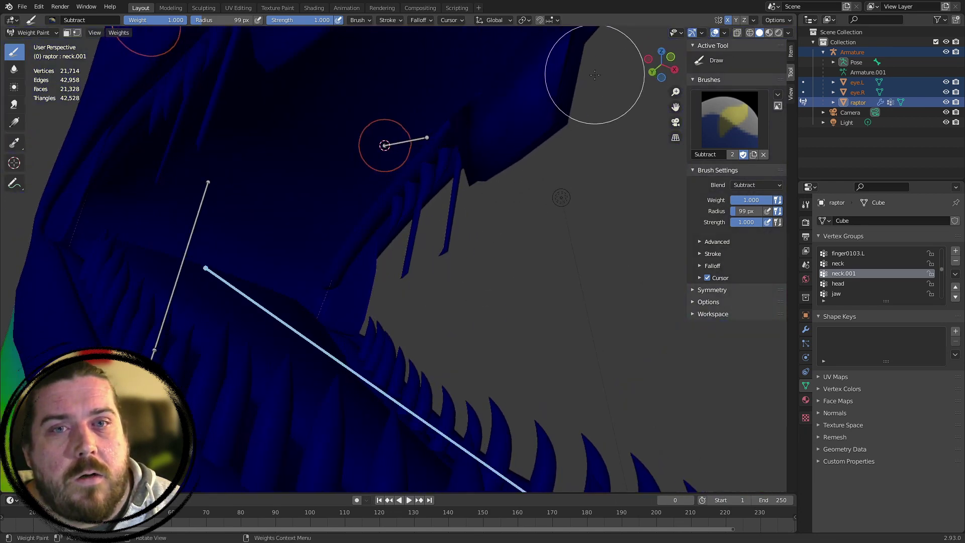
{"action": "middle_click_drag", "start_coordinate": [593, 75], "coordinate": [317, 295]}
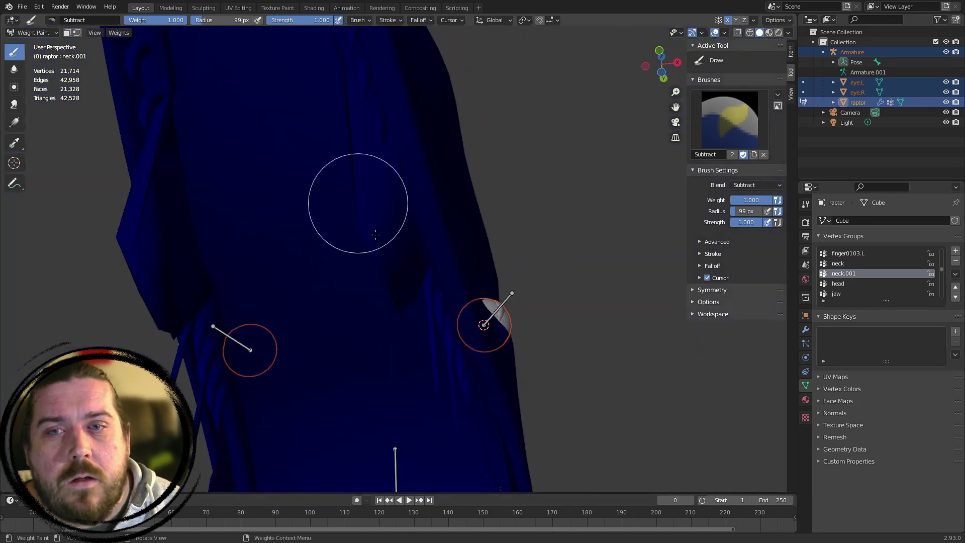
{"action": "scroll", "coordinate": [507, 251], "scroll_direction": "down", "scroll_amount": 3}
{"action": "middle_click_drag", "start_coordinate": [544, 309], "coordinate": [563, 353]}
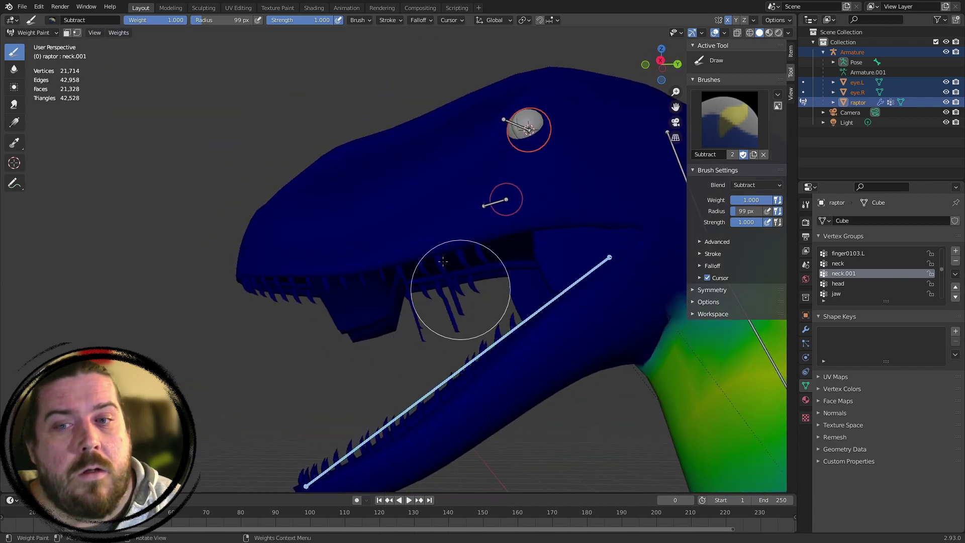
{"action": "key", "text": "KP_3"}
Take the raptor from Weight Paint to Edit Mode and enable the Armature modifier's Edit Mode and On Cage display
{"action": "left_click", "coordinate": [44, 33]}
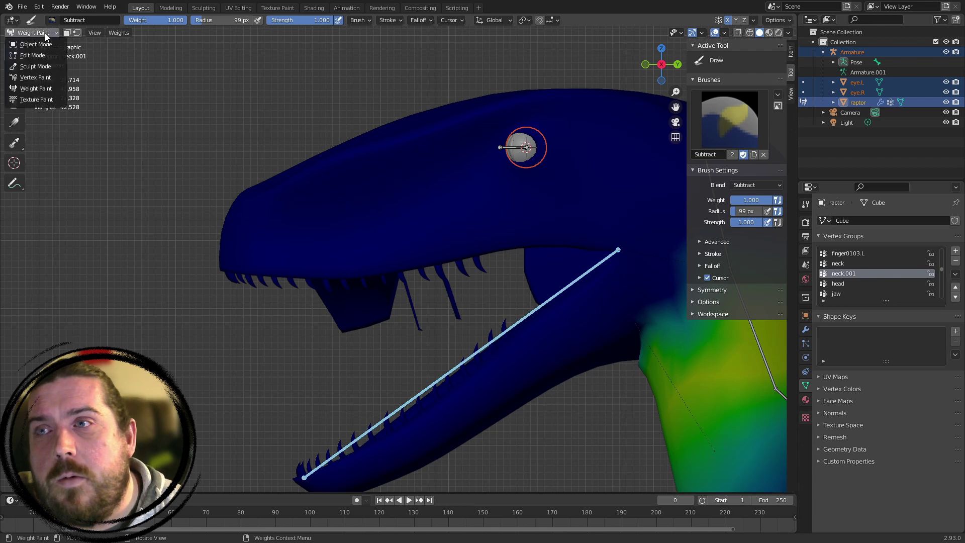
{"action": "left_click", "coordinate": [36, 44]}
{"action": "left_click", "coordinate": [395, 308]}
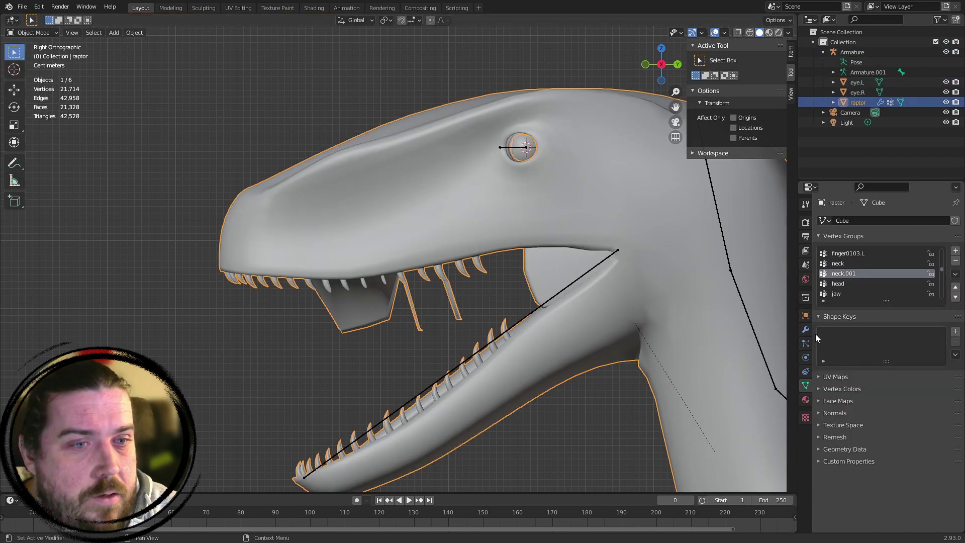
{"action": "left_click", "coordinate": [806, 329]}
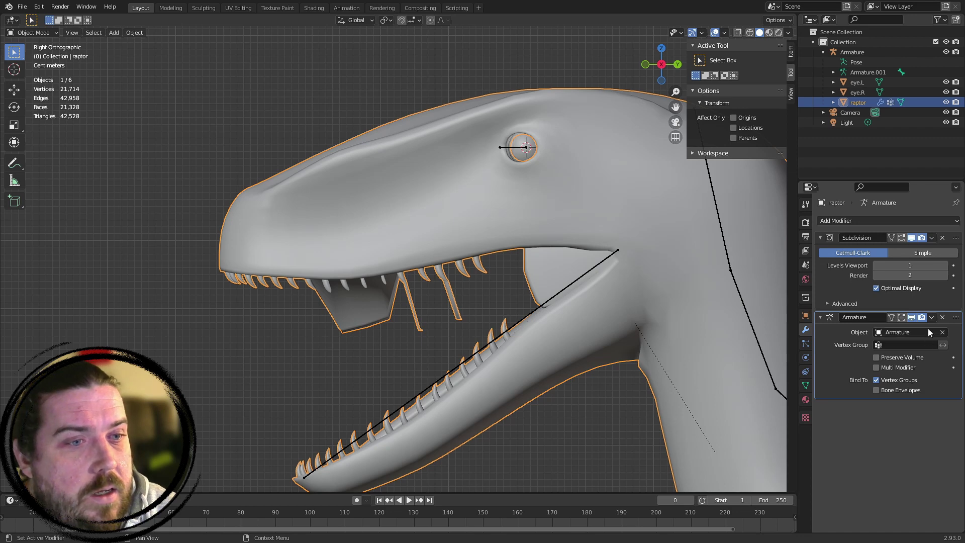
{"action": "left_click", "coordinate": [901, 317]}
{"action": "key", "text": "Tab"}
{"action": "left_click", "coordinate": [892, 317]}
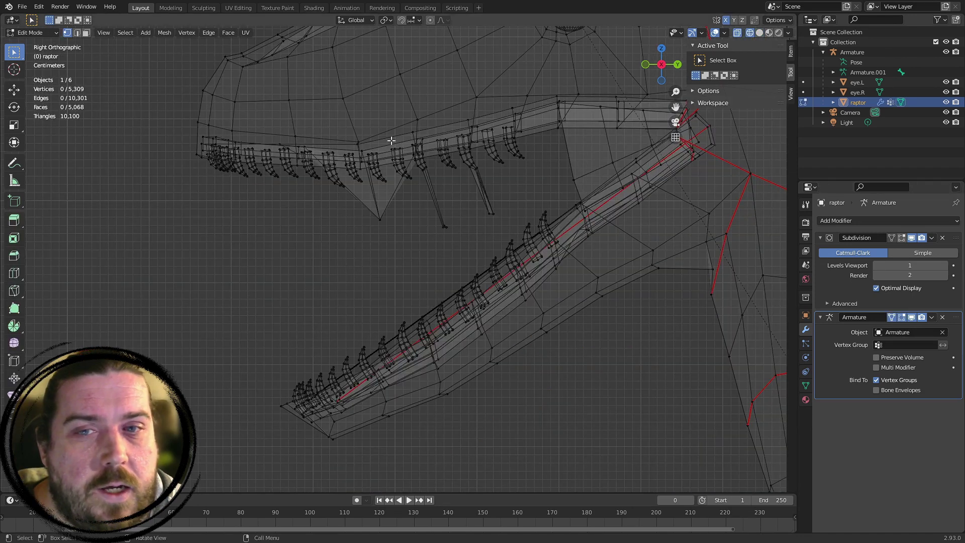
Select the stretched tooth and gum vertices hanging below the upper jaw and remove them from the jaw vertex group
{"action": "scroll", "coordinate": [383, 143], "scroll_direction": "up", "scroll_amount": 2}
{"action": "middle_click_drag", "start_coordinate": [383, 142], "coordinate": [412, 235], "text": "shift"}
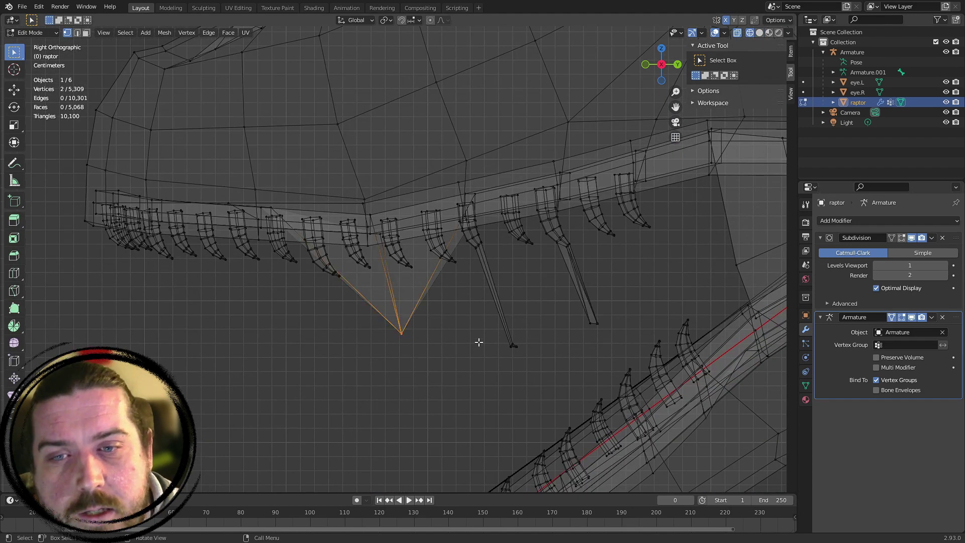
{"action": "middle_click_drag", "start_coordinate": [610, 325], "coordinate": [704, 352]}
{"action": "left_click", "coordinate": [806, 386]}
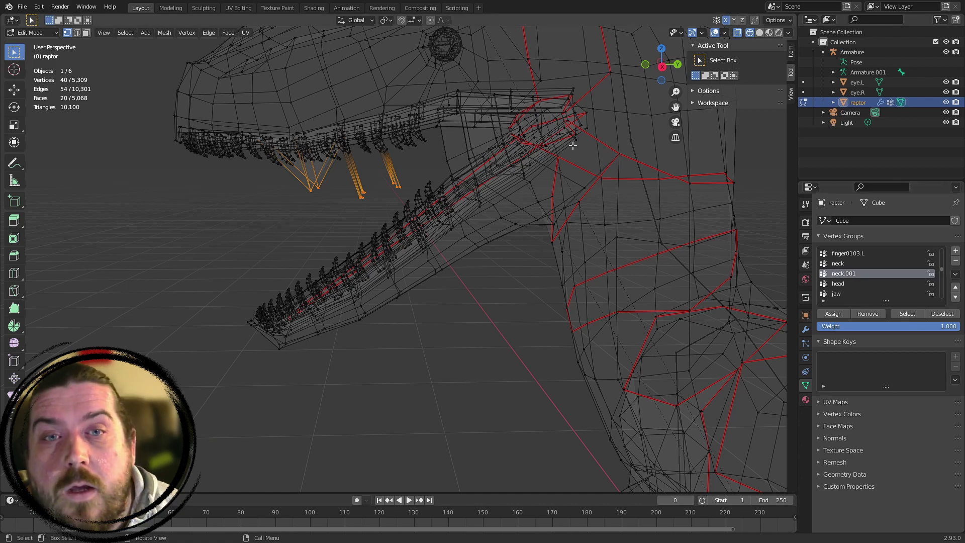
{"action": "middle_click_drag", "start_coordinate": [573, 145], "coordinate": [619, 242], "text": "shift"}
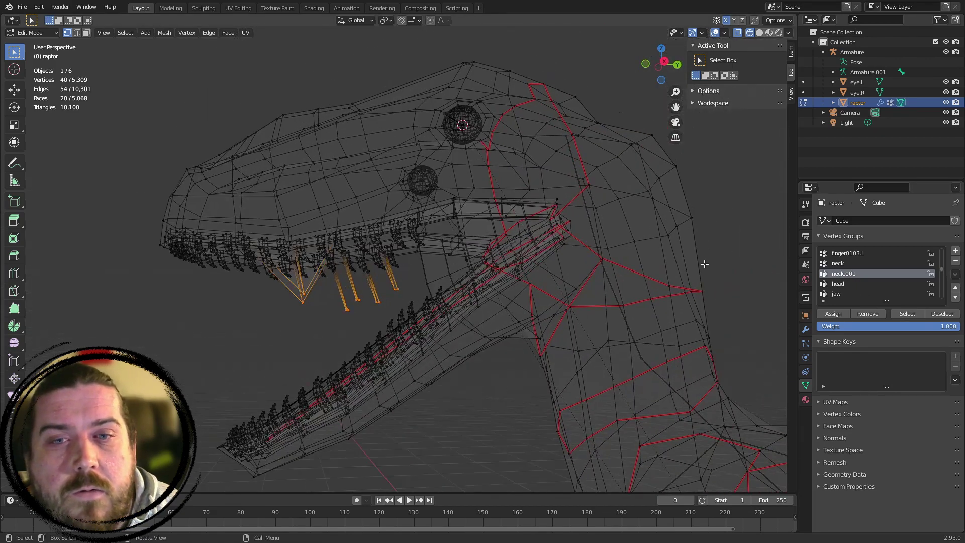
{"action": "left_click", "coordinate": [847, 294]}
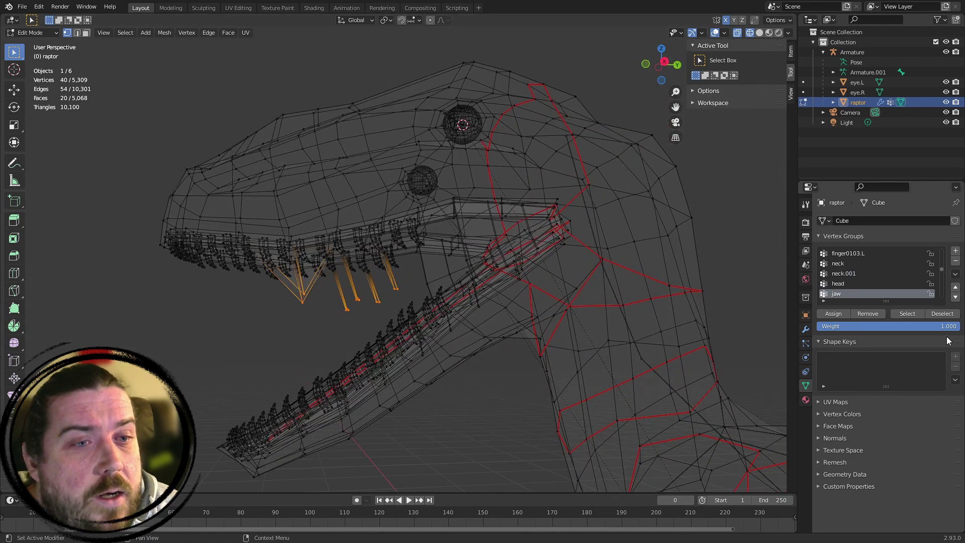
{"action": "left_click", "coordinate": [872, 315]}
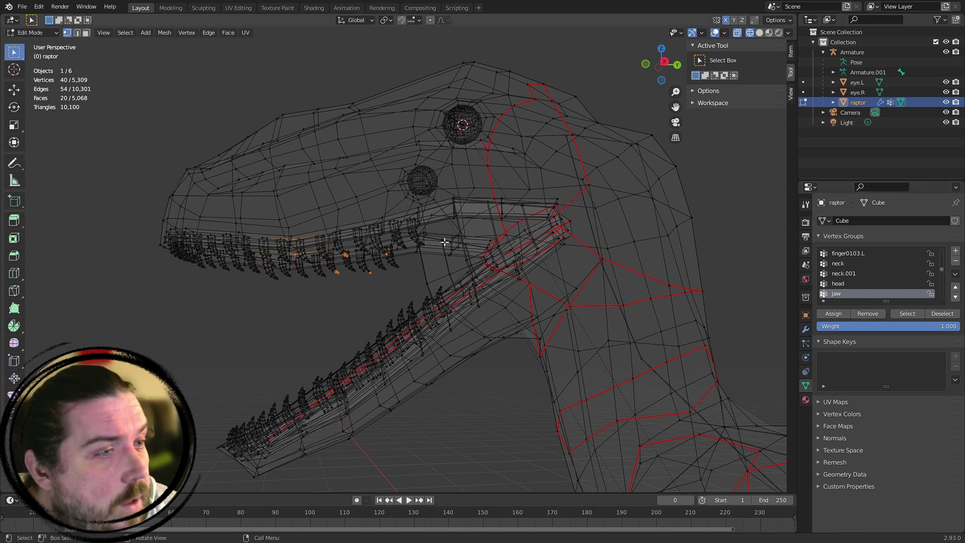
{"action": "middle_click_drag", "start_coordinate": [545, 279], "coordinate": [505, 286]}
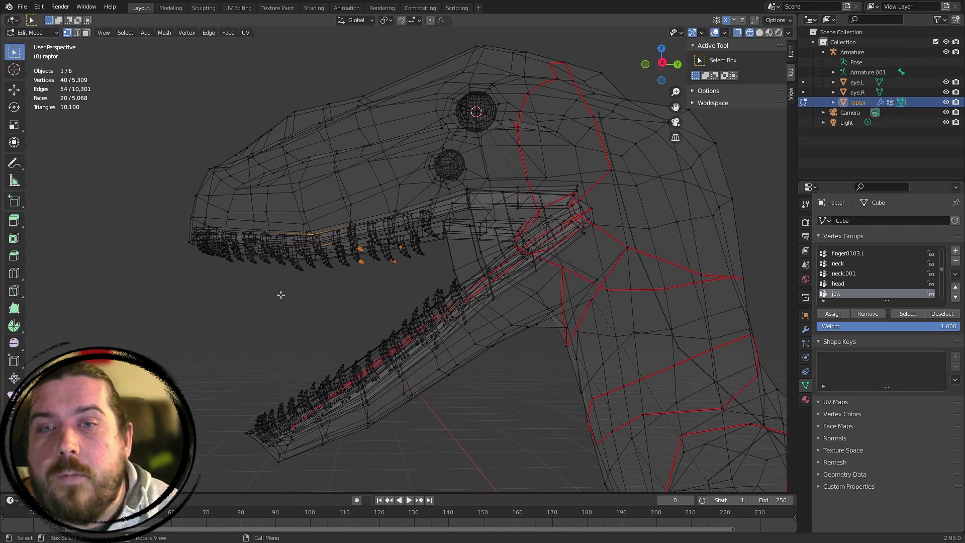
Deselect the corrected vertices and switch the raptor from Edit Mode to Object Mode
{"action": "left_click", "coordinate": [32, 33]}
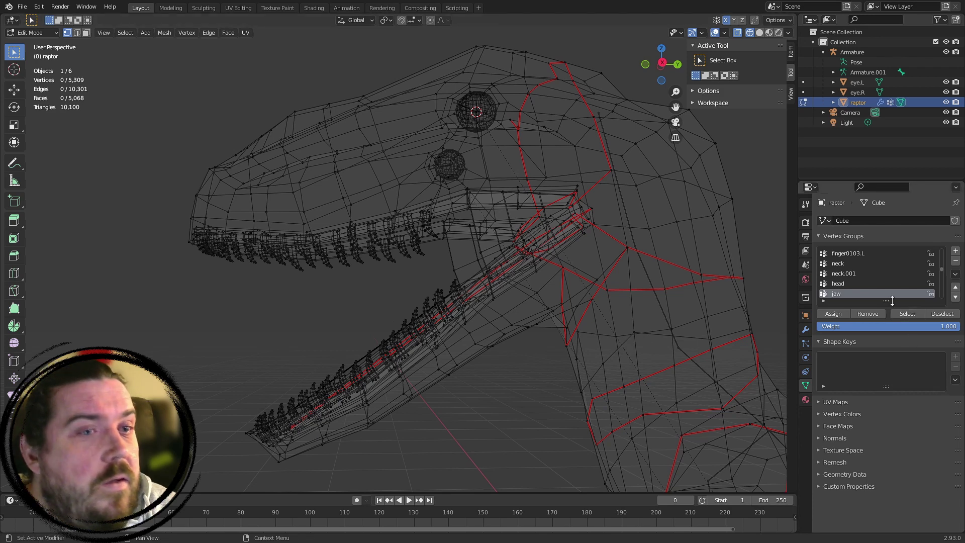
{"action": "left_click", "coordinate": [22, 33]}
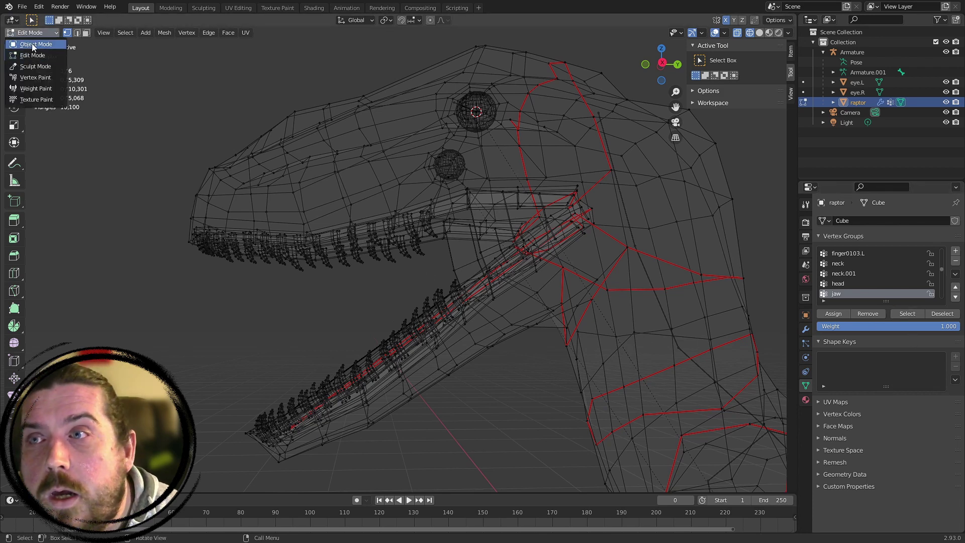
{"action": "left_click", "coordinate": [33, 45]}
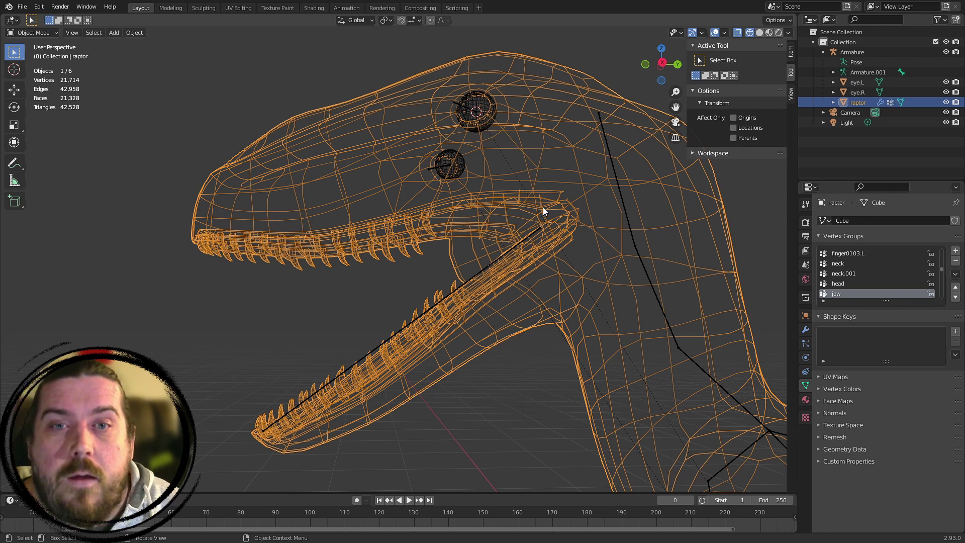
{"action": "left_click", "coordinate": [313, 303]}
{"action": "left_click", "coordinate": [604, 177]}
{"action": "left_click", "coordinate": [623, 201], "text": "shift"}
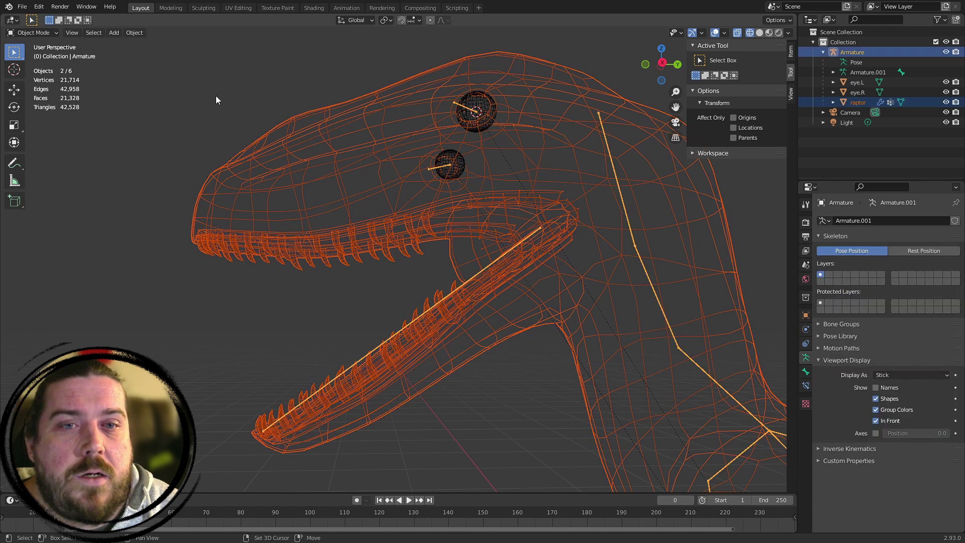
{"action": "left_click", "coordinate": [33, 33]}
Select the armature and both eyes with the raptor as the active object, and enter Weight Paint in the right side view
{"action": "left_click", "coordinate": [644, 173]}
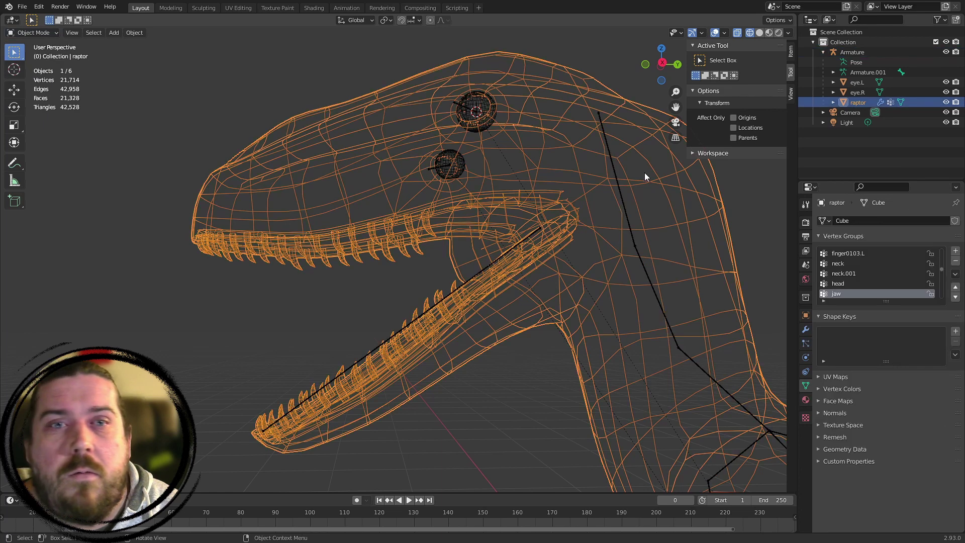
{"action": "left_click", "coordinate": [870, 54], "text": "shift"}
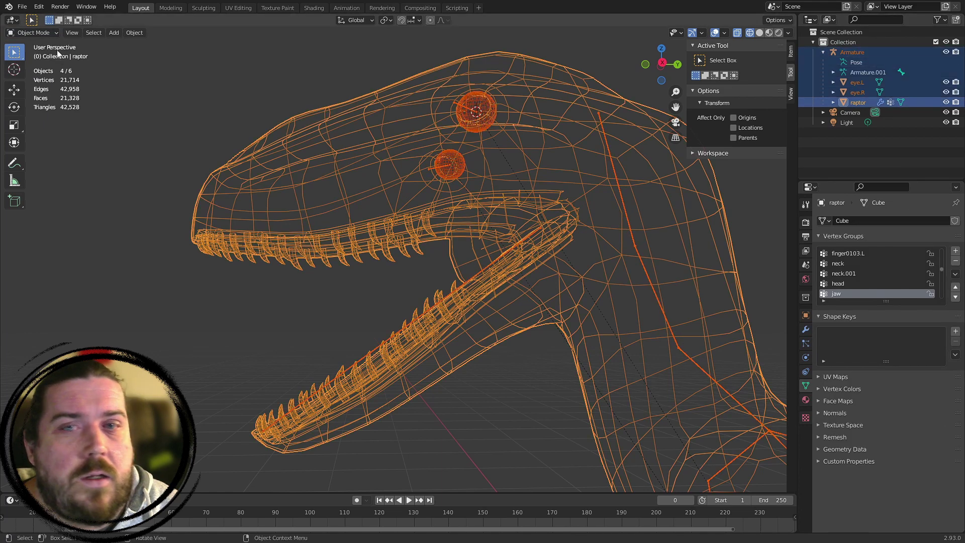
{"action": "left_click", "coordinate": [52, 33]}
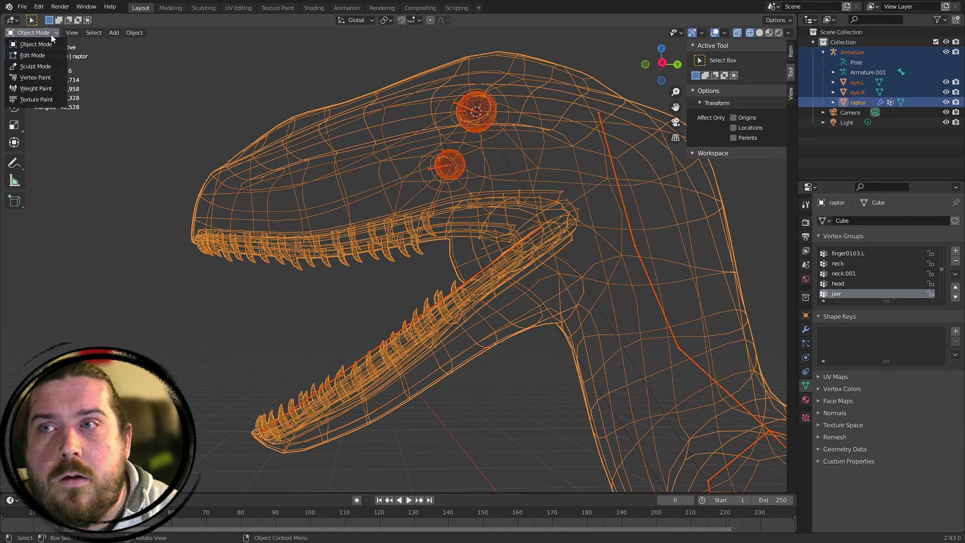
{"action": "left_click", "coordinate": [35, 89]}
{"action": "key", "text": "KP_3"}
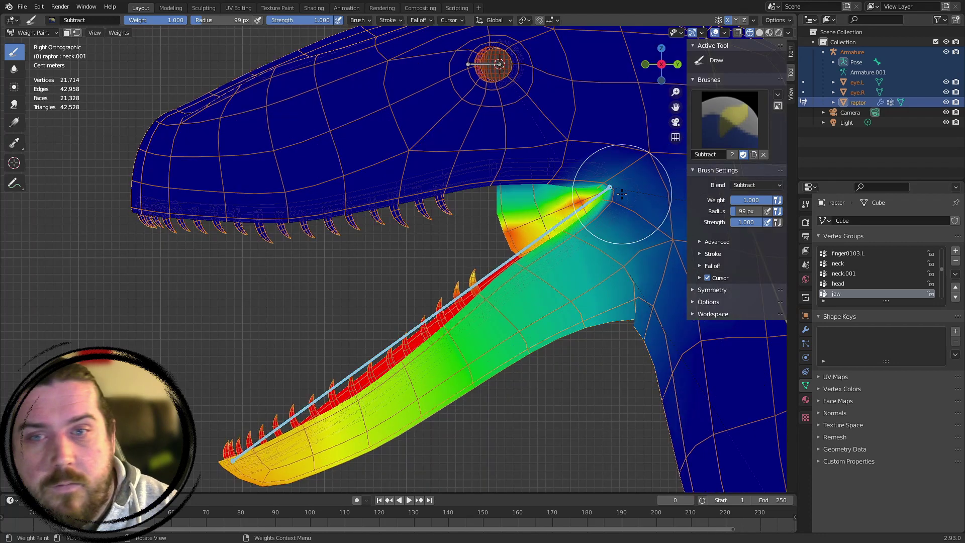
Test-rotate the jaw bone wide open and examine the upper teeth and mouth corners from the front and side
{"action": "scroll", "coordinate": [503, 351], "scroll_direction": "down", "scroll_amount": 4}
{"action": "key", "text": "r"}
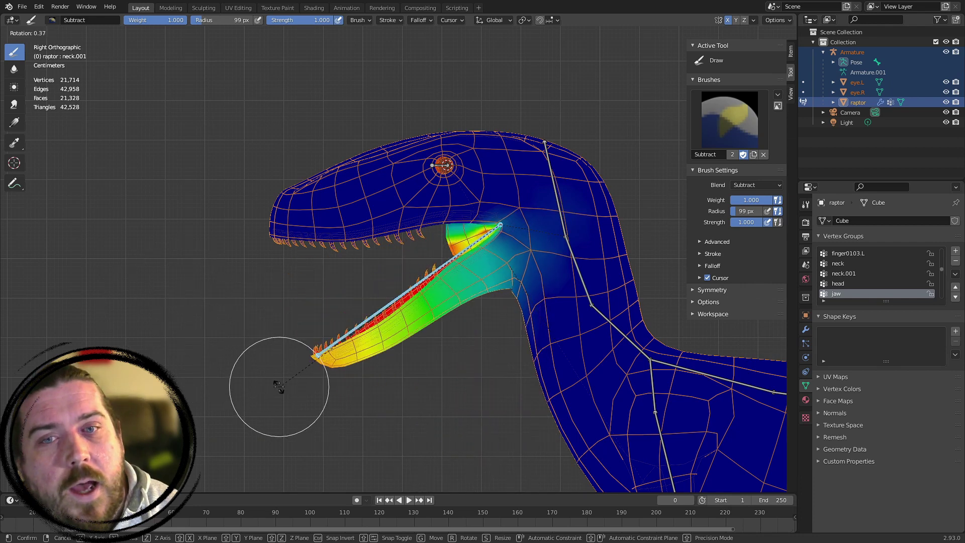
{"action": "left_click", "coordinate": [298, 441]}
{"action": "mouse_move", "coordinate": [297, 442]}
{"action": "middle_mouse_down"}
{"action": "mouse_move", "coordinate": [456, 328]}
{"action": "mouse_move", "coordinate": [388, 344]}
{"action": "middle_mouse_up"}
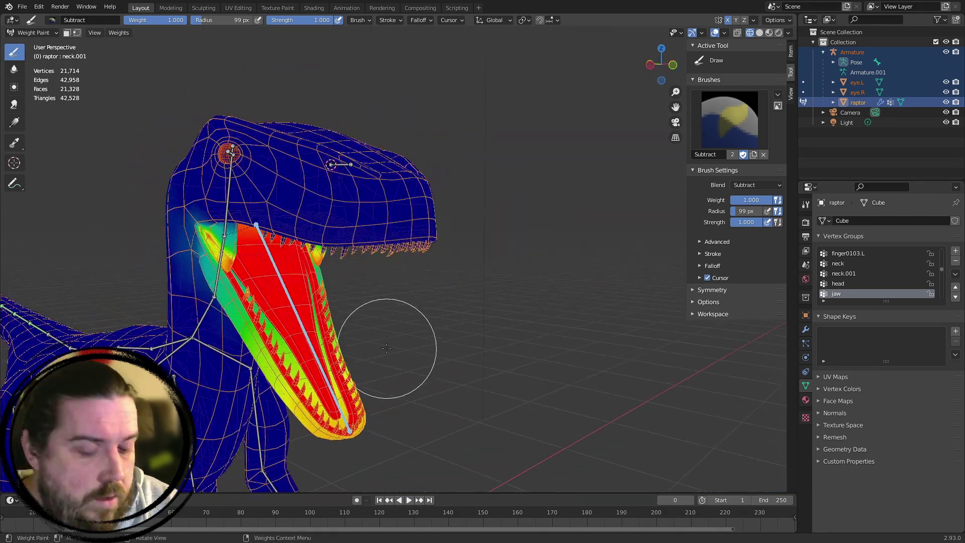
{"action": "key", "text": "KP_3"}
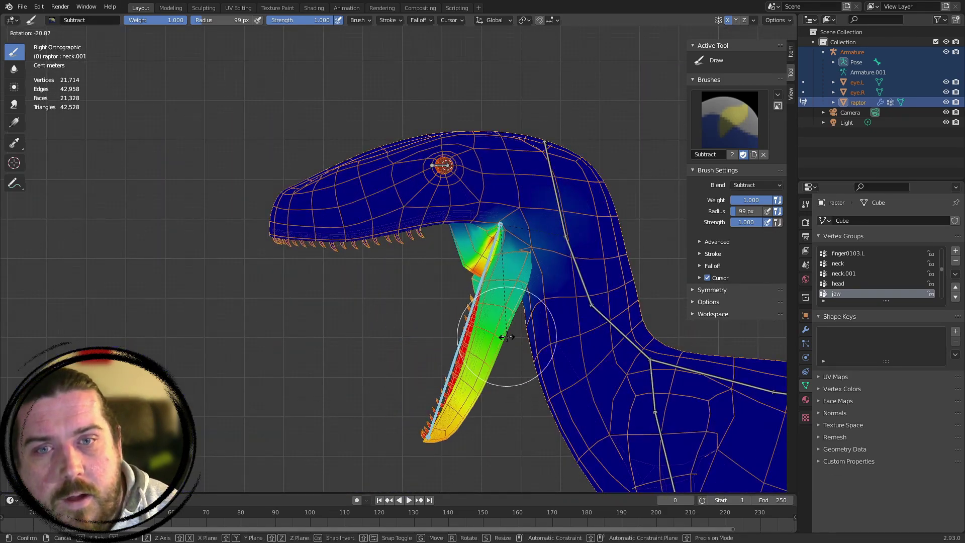
{"action": "middle_click_drag", "start_coordinate": [496, 345], "coordinate": [358, 208]}
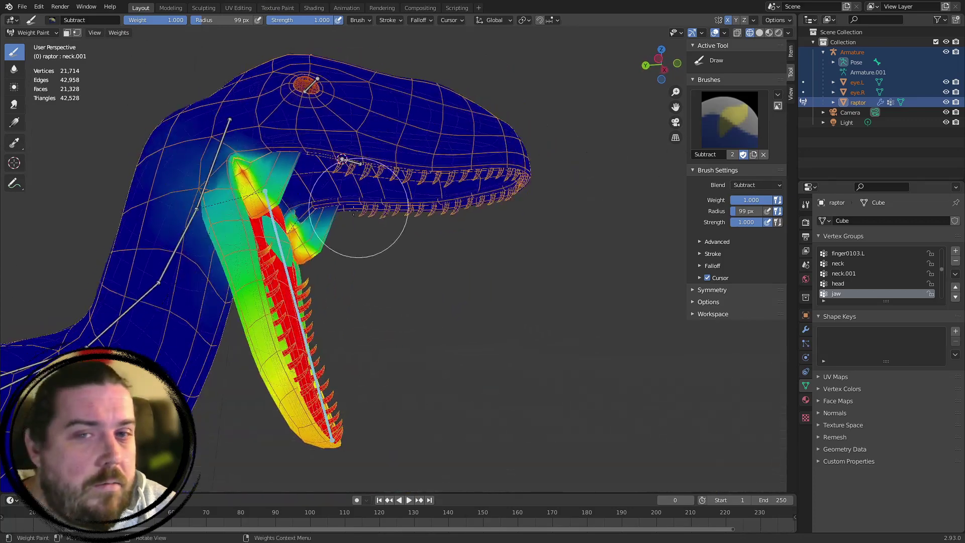
Clear the jaw bone's rotation in the right side view and briefly test its movement again
{"action": "key", "text": "KP_3"}
{"action": "key", "text": "alt+r"}
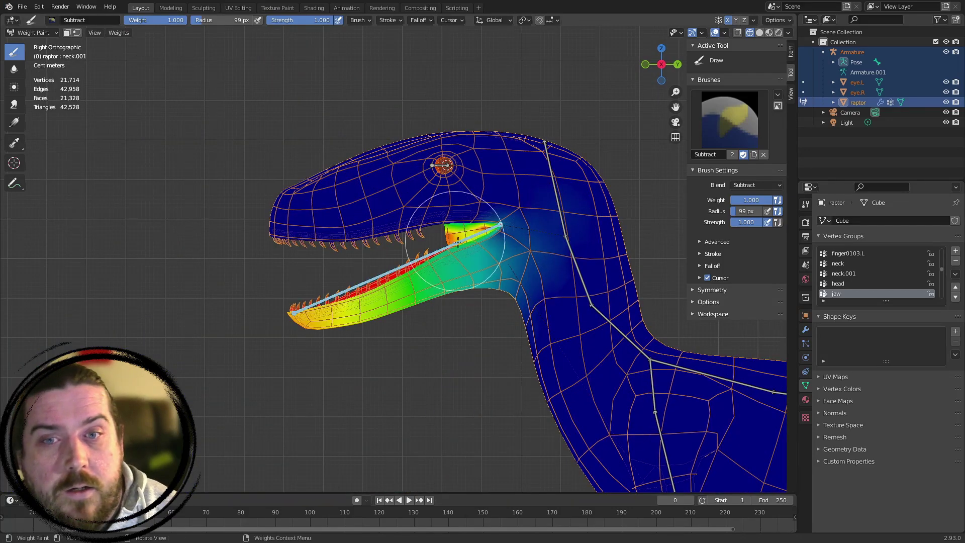
{"action": "scroll", "coordinate": [470, 240], "scroll_direction": "up", "scroll_amount": 6}
{"action": "scroll", "coordinate": [470, 240], "scroll_direction": "down", "scroll_amount": 5}
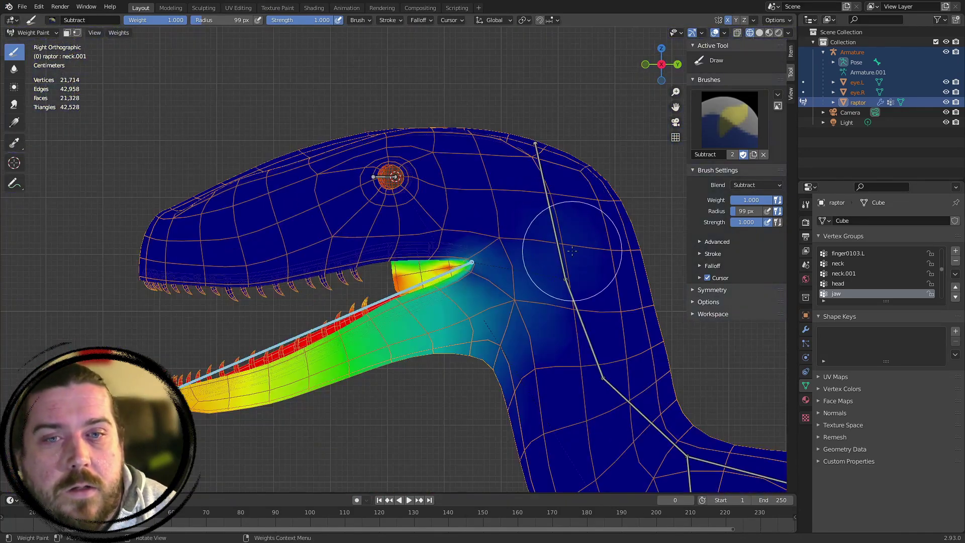
{"action": "key", "text": "r"}
{"action": "right_click", "coordinate": [523, 305]}
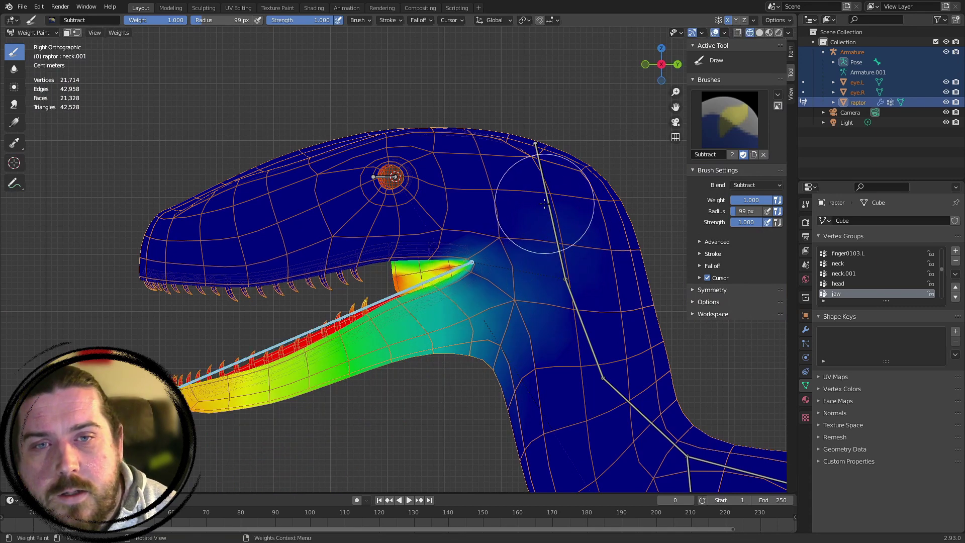
Select the head bone to show its weights, and examine them around the upper teeth and mouth
{"action": "left_click", "coordinate": [571, 240], "text": "ctrl"}
{"action": "scroll", "coordinate": [420, 195], "scroll_direction": "up", "scroll_amount": 4}
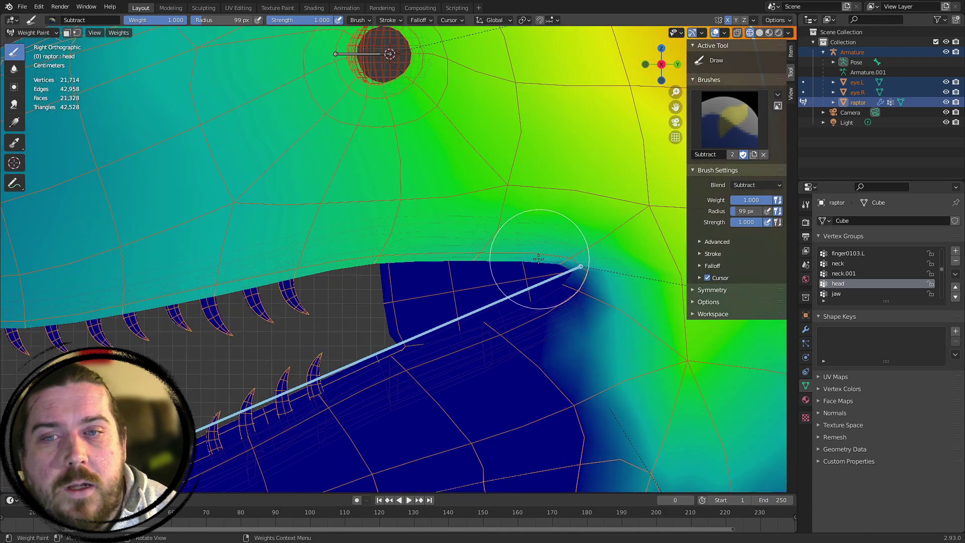
{"action": "scroll", "coordinate": [534, 270], "scroll_direction": "down", "scroll_amount": 5}
{"action": "scroll", "coordinate": [405, 234], "scroll_direction": "up", "scroll_amount": 4}
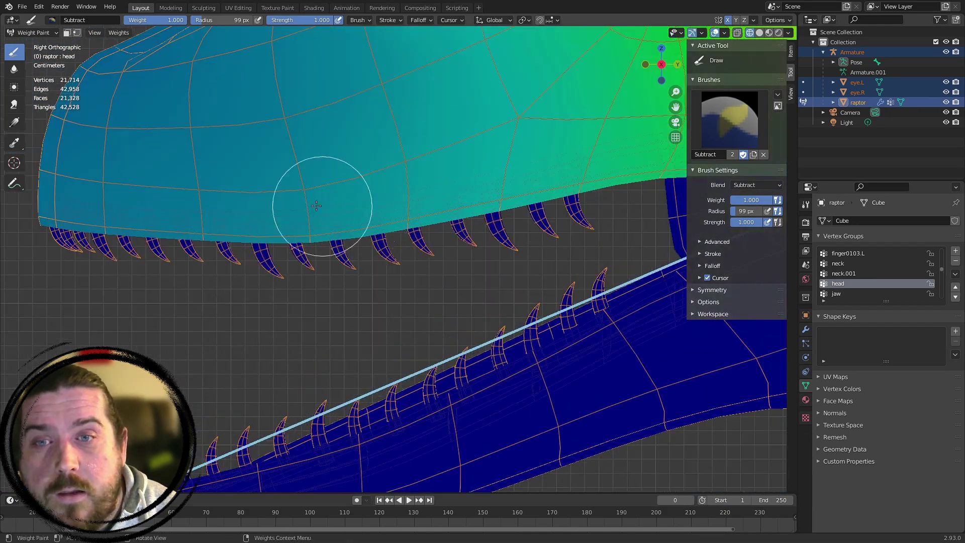
{"action": "scroll", "coordinate": [312, 215], "scroll_direction": "down", "scroll_amount": 5}
{"action": "scroll", "coordinate": [305, 137], "scroll_direction": "up", "scroll_amount": 3}
{"action": "scroll", "coordinate": [251, 141], "scroll_direction": "down", "scroll_amount": 6}
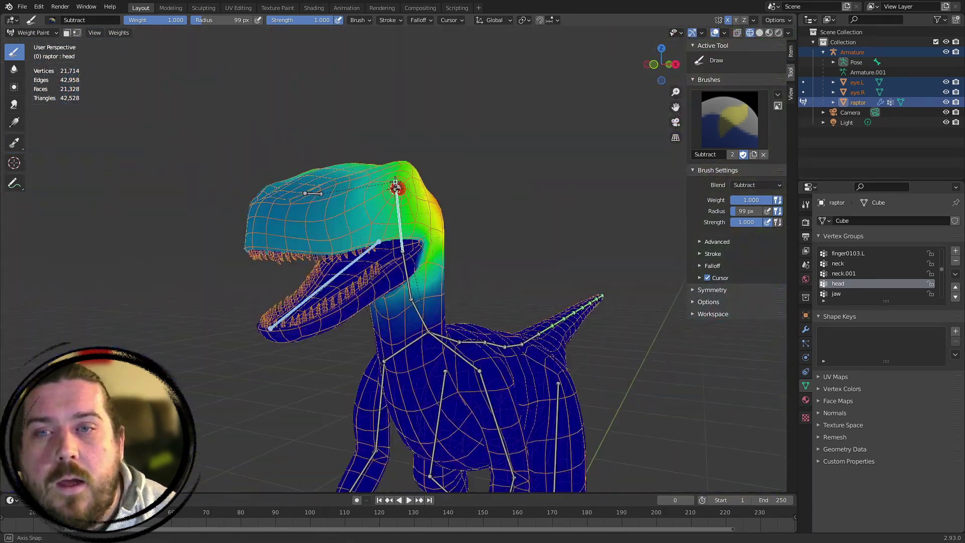
{"action": "scroll", "coordinate": [209, 144], "scroll_direction": "up", "scroll_amount": 4}
Test-rotate the head bone upward twice to check whether the upper teeth follow the skull, cancelling each rotation
{"action": "key", "text": "r"}
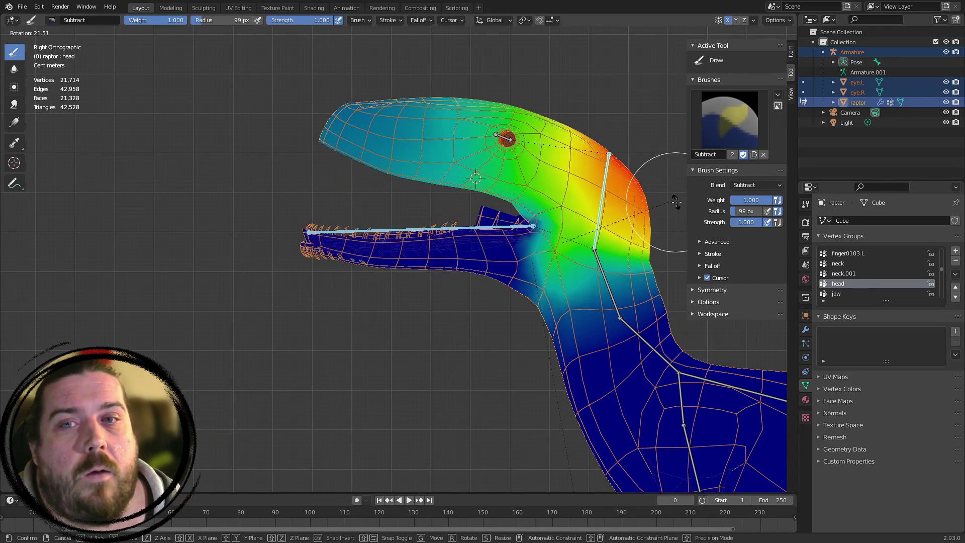
{"action": "right_click", "coordinate": [576, 168]}
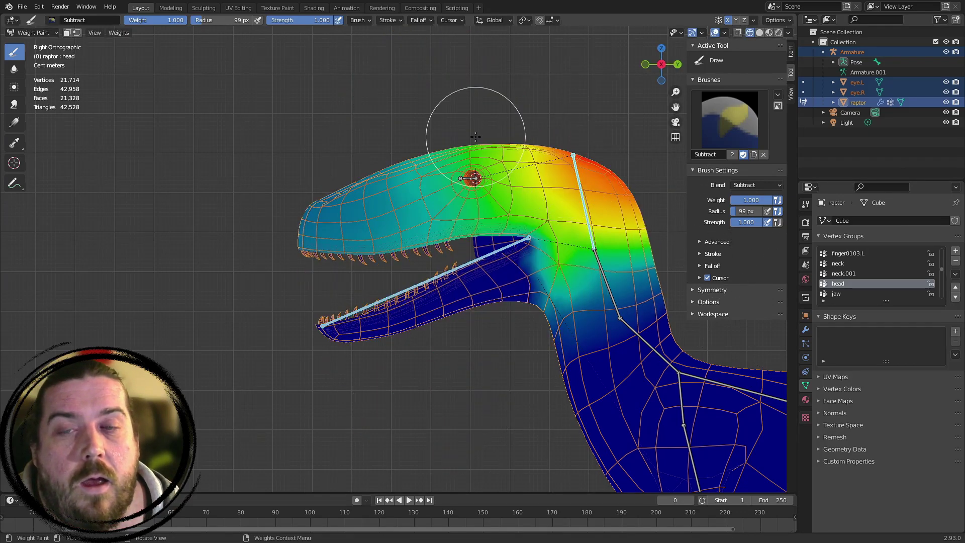
{"action": "scroll", "coordinate": [493, 180], "scroll_direction": "up", "scroll_amount": 1}
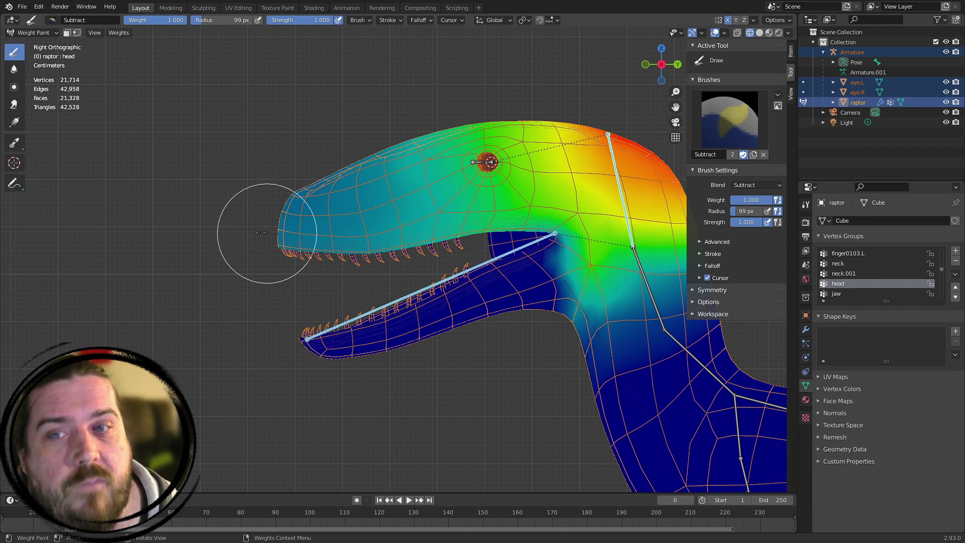
{"action": "key", "text": "r"}
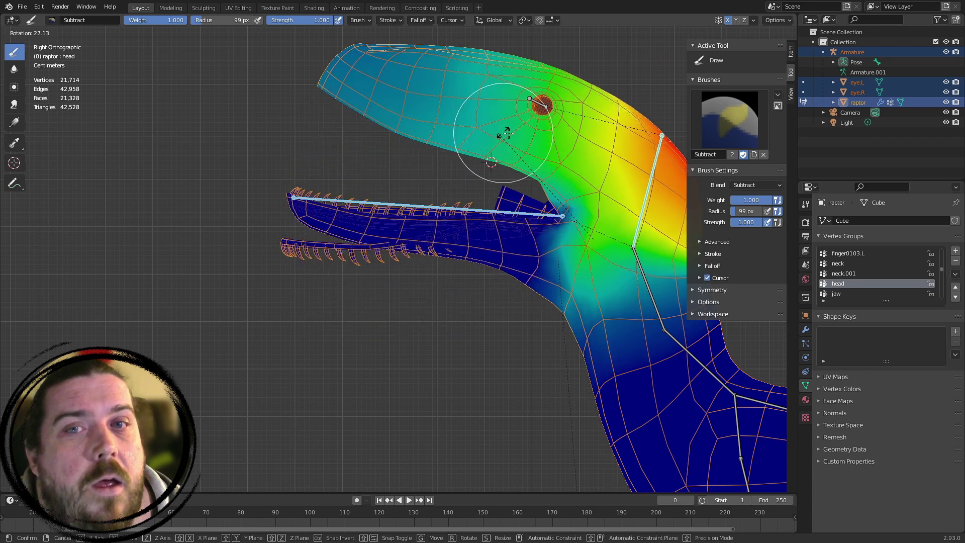
{"action": "right_click", "coordinate": [508, 204]}
Try a Subtract stroke on the head bone's weights over the rearmost upper teeth
{"action": "scroll", "coordinate": [507, 204], "scroll_direction": "up", "scroll_amount": 1}
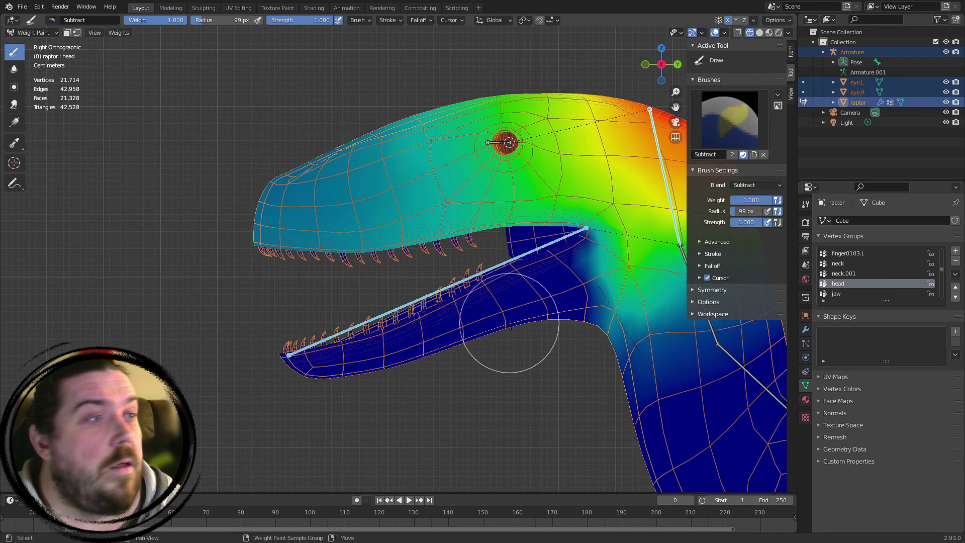
{"action": "middle_click_drag", "start_coordinate": [528, 344], "coordinate": [401, 407], "text": "shift"}
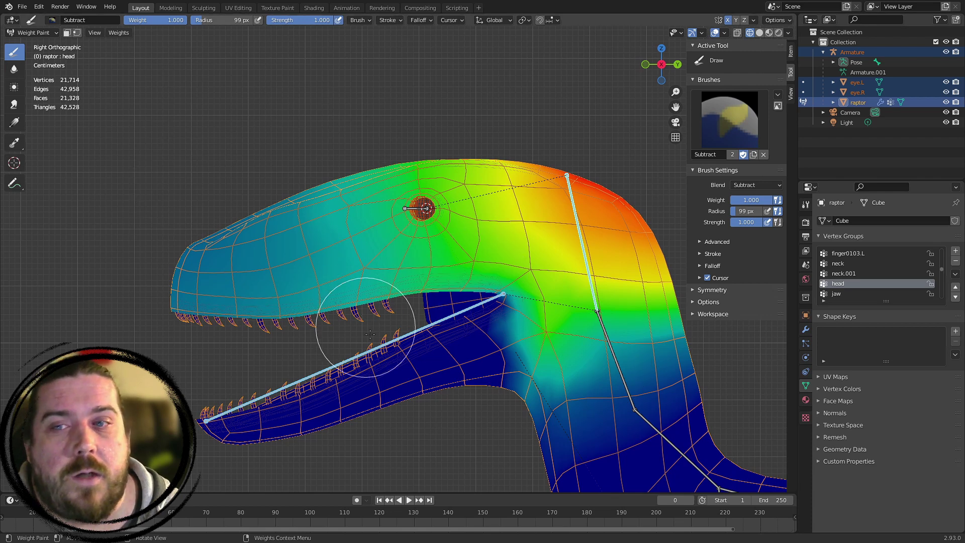
{"action": "middle_click_drag", "start_coordinate": [596, 374], "coordinate": [485, 216], "text": "shift"}
{"action": "middle_click_drag", "start_coordinate": [318, 114], "coordinate": [443, 281], "text": "shift"}
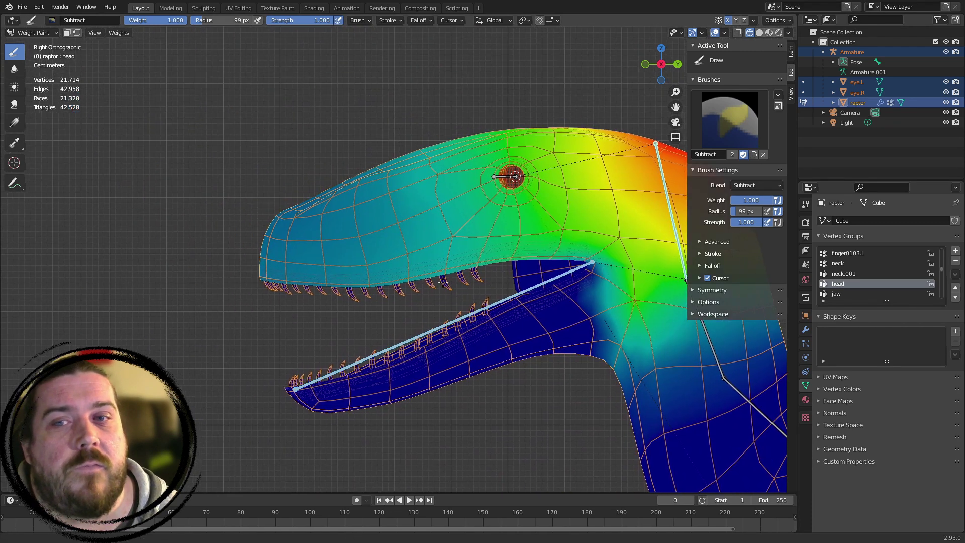
{"action": "scroll", "coordinate": [187, 325], "scroll_direction": "up", "scroll_amount": 1}
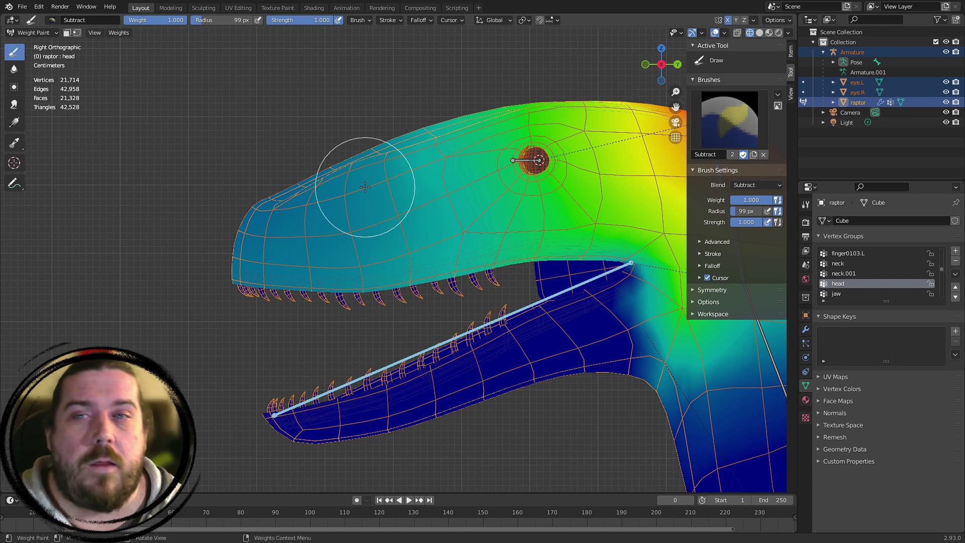
{"action": "scroll", "coordinate": [502, 312], "scroll_direction": "up", "scroll_amount": 3}
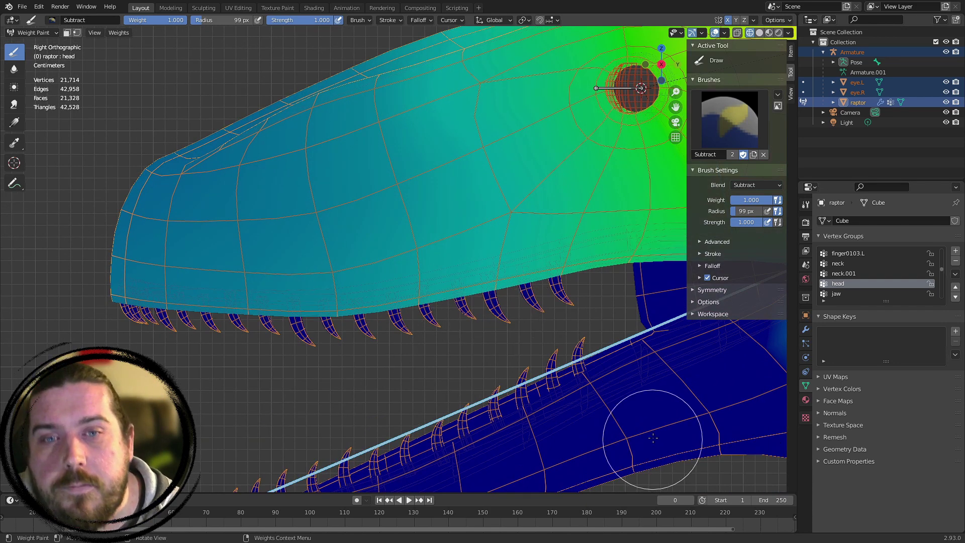
{"action": "scroll", "coordinate": [567, 367], "scroll_direction": "up", "scroll_amount": 4}
{"action": "left_click_drag", "start_coordinate": [482, 280], "coordinate": [441, 260]}
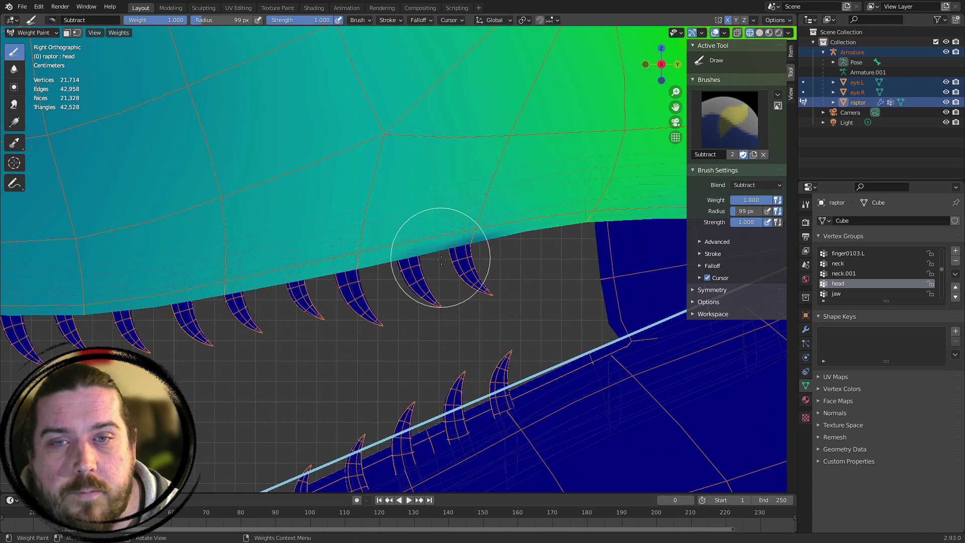
Switch to the Add brush and paint full head-bone weight along the row of upper teeth in the right side view
{"action": "left_click", "coordinate": [721, 125]}
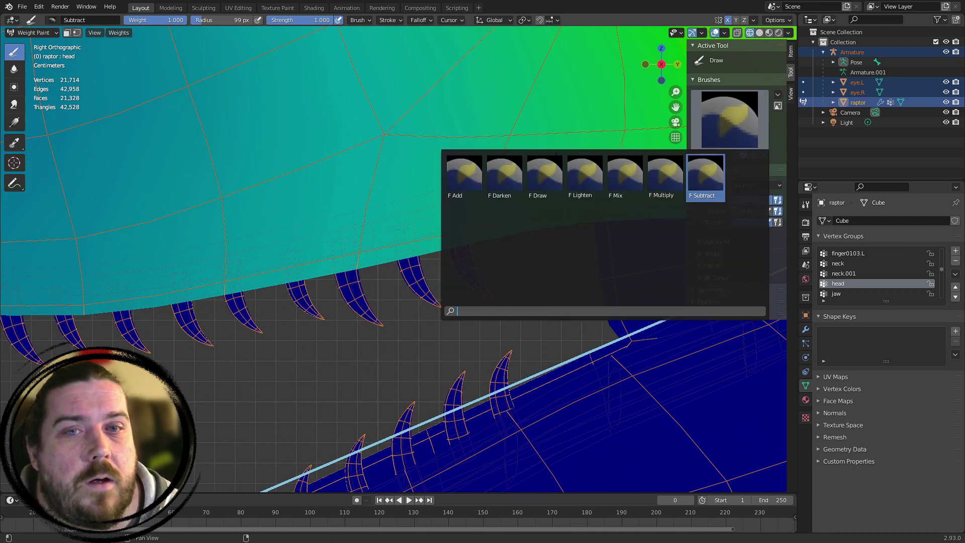
{"action": "left_click", "coordinate": [470, 168]}
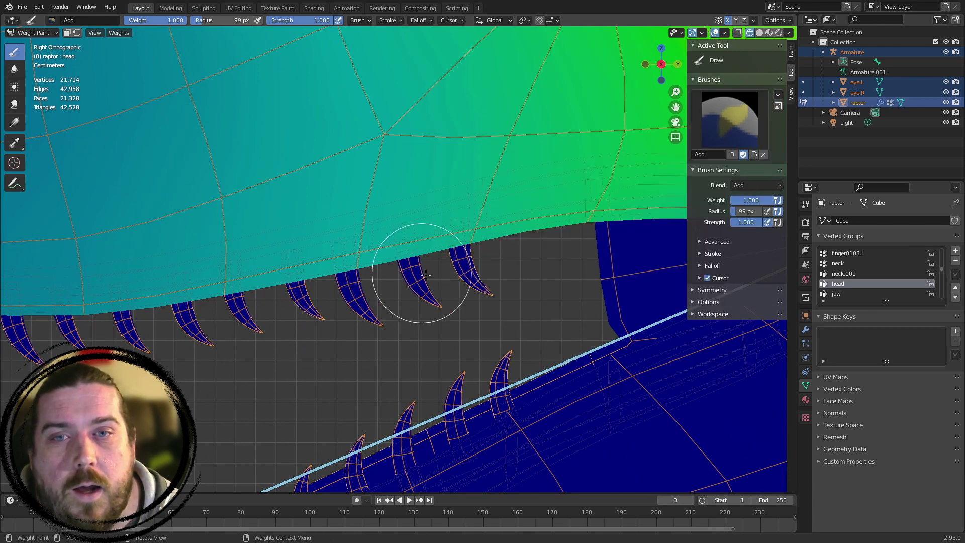
{"action": "mouse_move", "coordinate": [420, 276]}
{"action": "left_mouse_down"}
{"action": "mouse_move", "coordinate": [399, 258]}
{"action": "mouse_move", "coordinate": [457, 302]}
{"action": "mouse_move", "coordinate": [381, 279]}
{"action": "mouse_move", "coordinate": [140, 323]}
{"action": "left_mouse_up"}
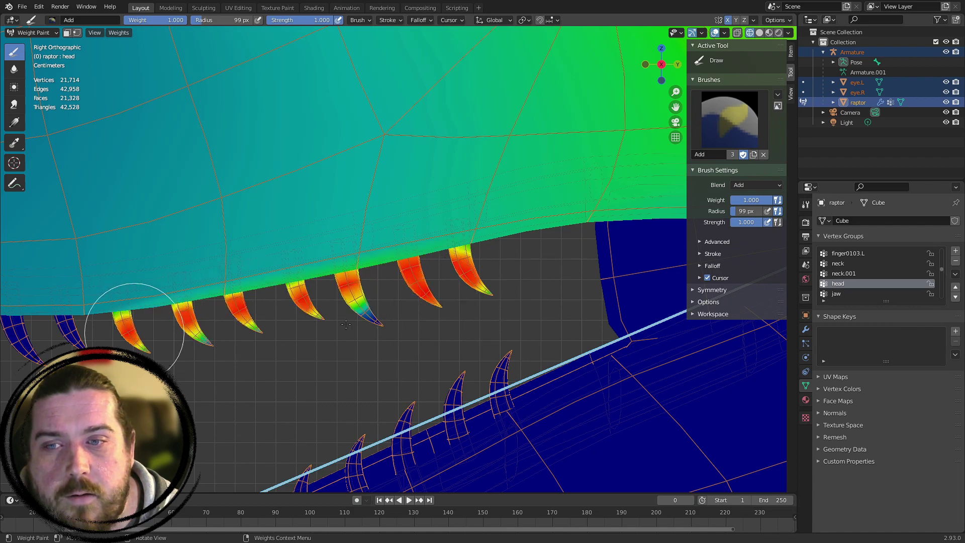
{"action": "middle_click_drag", "start_coordinate": [205, 291], "coordinate": [576, 231], "text": "shift"}
{"action": "left_click_drag", "start_coordinate": [366, 288], "coordinate": [143, 259]}
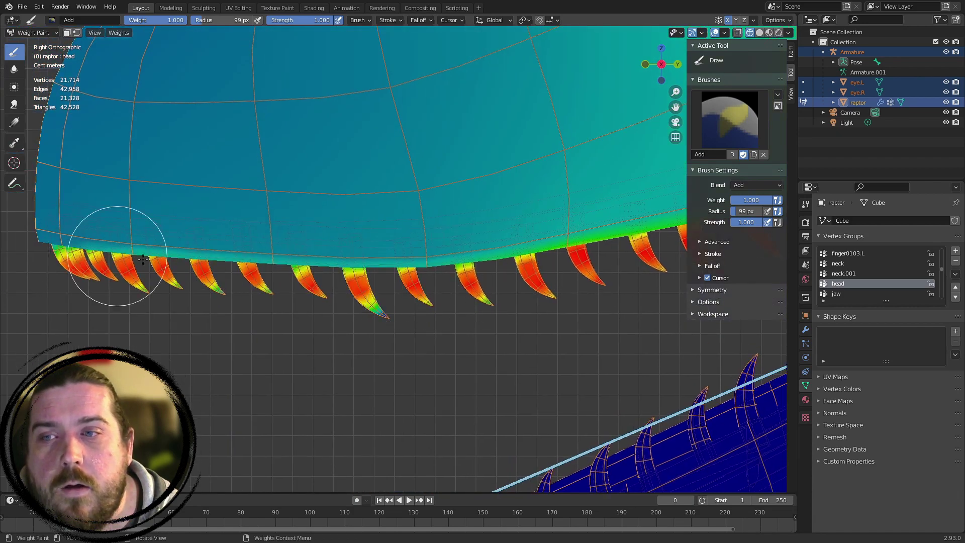
Paint head-bone weight onto the upper teeth from below the snout
{"action": "scroll", "coordinate": [360, 311], "scroll_direction": "down", "scroll_amount": 4}
{"action": "middle_click_drag", "start_coordinate": [361, 312], "coordinate": [314, 225]}
{"action": "scroll", "coordinate": [315, 225], "scroll_direction": "down", "scroll_amount": 1}
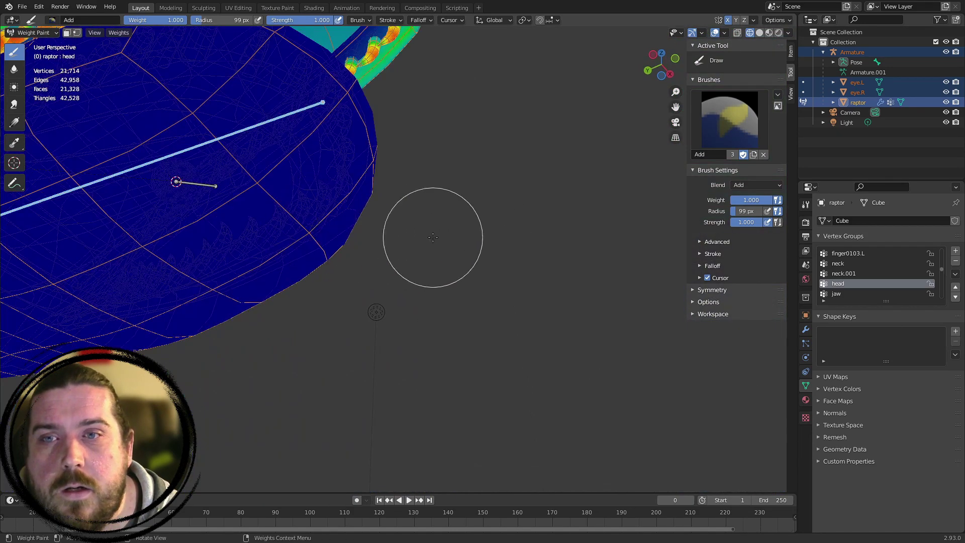
{"action": "middle_click_drag", "start_coordinate": [433, 237], "coordinate": [415, 277]}
{"action": "scroll", "coordinate": [432, 281], "scroll_direction": "up", "scroll_amount": 3}
{"action": "middle_click_drag", "start_coordinate": [227, 304], "coordinate": [238, 334]}
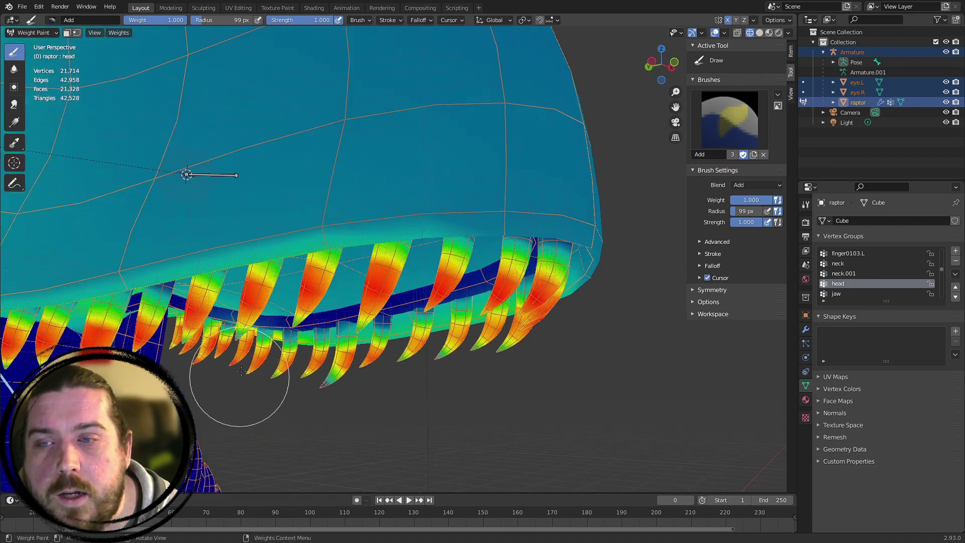
{"action": "middle_click_drag", "start_coordinate": [239, 378], "coordinate": [240, 340]}
{"action": "mouse_move", "coordinate": [71, 358]}
{"action": "left_mouse_down"}
{"action": "mouse_move", "coordinate": [95, 321]}
{"action": "mouse_move", "coordinate": [216, 217]}
{"action": "mouse_move", "coordinate": [474, 168]}
{"action": "mouse_move", "coordinate": [477, 130]}
{"action": "left_mouse_up"}
Add head-bone weight to the remaining upper teeth, the inner gums and the front edge of the upper jaw
{"action": "middle_click_drag", "start_coordinate": [477, 129], "coordinate": [495, 211], "text": "shift"}
{"action": "mouse_move", "coordinate": [495, 211]}
{"action": "middle_mouse_down"}
{"action": "mouse_move", "coordinate": [483, 281]}
{"action": "mouse_move", "coordinate": [403, 293]}
{"action": "middle_mouse_up"}
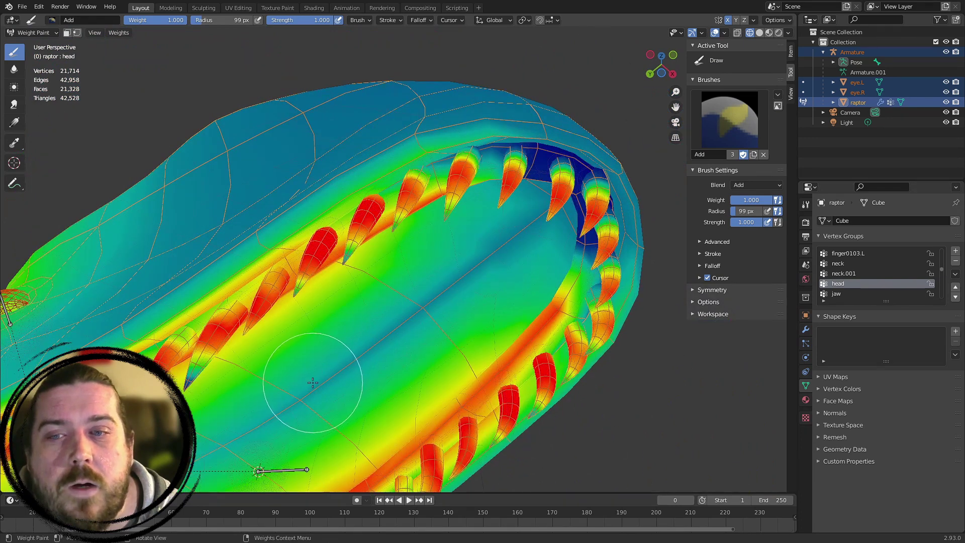
{"action": "mouse_move", "coordinate": [312, 383]}
{"action": "left_mouse_down"}
{"action": "mouse_move", "coordinate": [569, 224]}
{"action": "mouse_move", "coordinate": [528, 191]}
{"action": "mouse_move", "coordinate": [387, 144]}
{"action": "left_mouse_up"}
{"action": "mouse_move", "coordinate": [387, 143]}
{"action": "middle_mouse_down"}
{"action": "mouse_move", "coordinate": [506, 168]}
{"action": "mouse_move", "coordinate": [549, 271]}
{"action": "middle_mouse_up"}
{"action": "left_click", "coordinate": [302, 378]}
{"action": "left_click", "coordinate": [224, 383]}
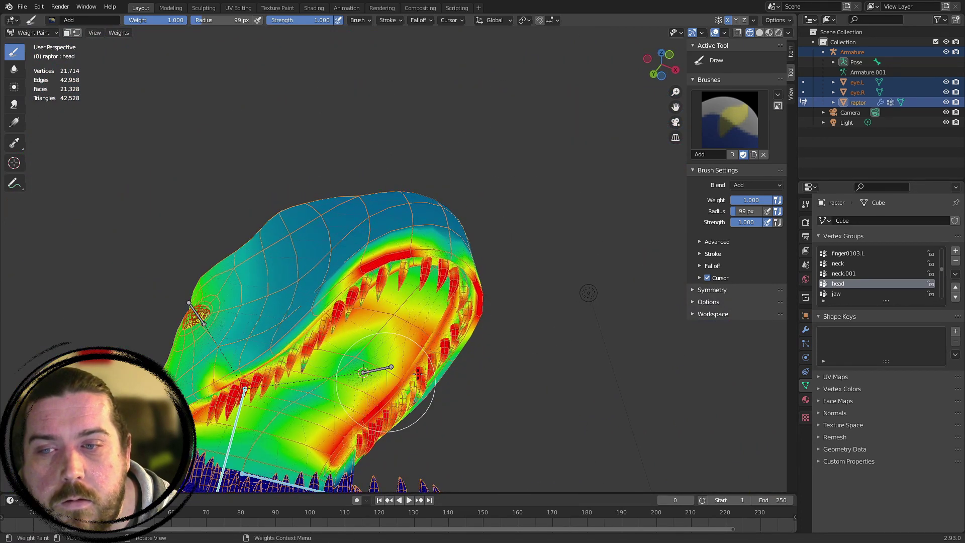
Test-rotate the head bone in the right side view to check the upper teeth, then cancel the rotation
{"action": "key", "text": "KP_3"}
{"action": "middle_click_drag", "start_coordinate": [441, 334], "coordinate": [388, 326], "text": "shift"}
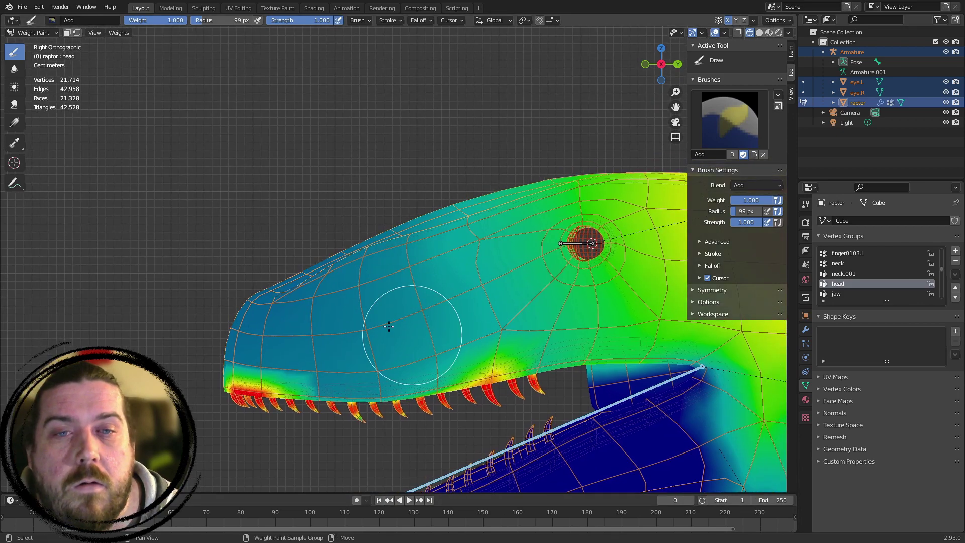
{"action": "key", "text": "r"}
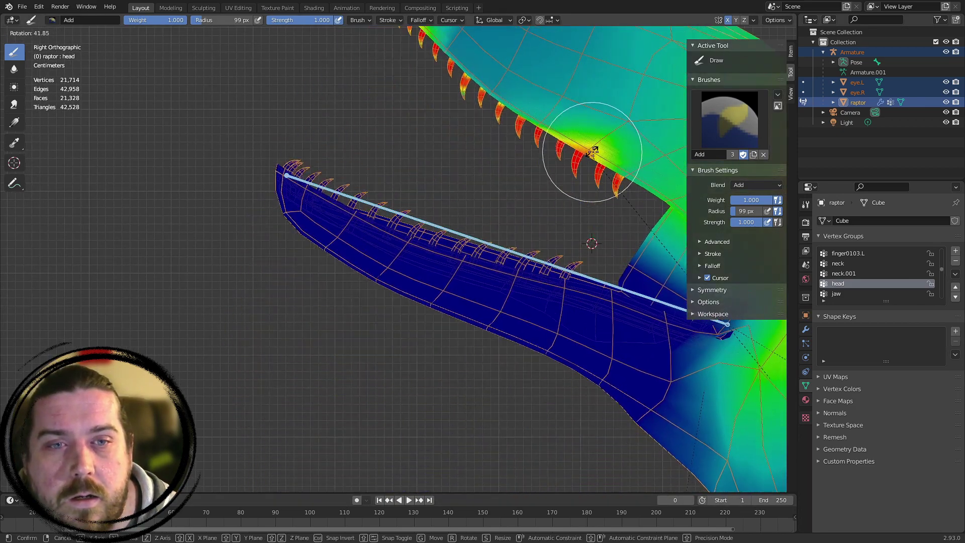
{"action": "right_click", "coordinate": [603, 228]}
Paint head-bone weight across the upper part of the cheek membrane, from behind the upper teeth to the mouth corner
{"action": "scroll", "coordinate": [592, 254], "scroll_direction": "down", "scroll_amount": 3}
{"action": "middle_click_drag", "start_coordinate": [576, 278], "coordinate": [440, 173], "text": "shift"}
{"action": "scroll", "coordinate": [398, 209], "scroll_direction": "up", "scroll_amount": 8}
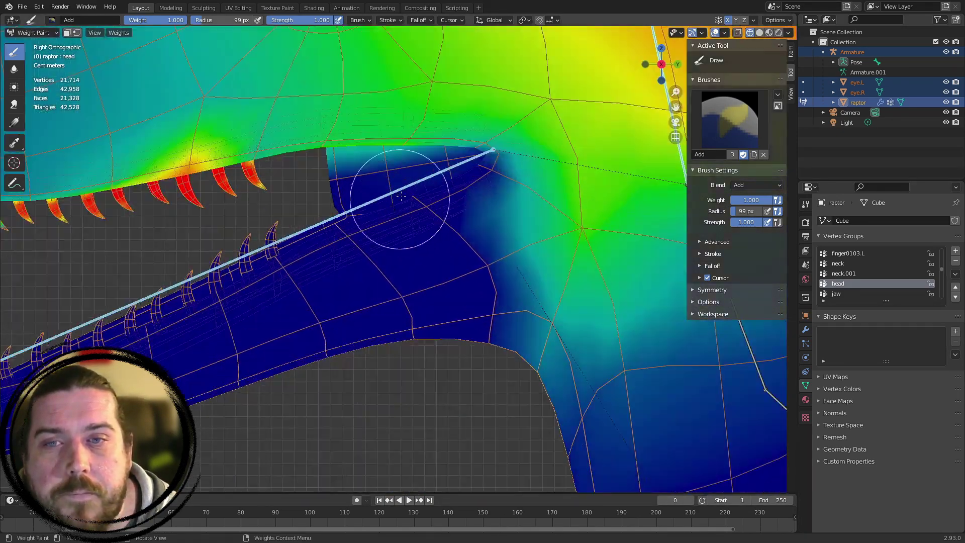
{"action": "mouse_move", "coordinate": [337, 108]}
{"action": "middle_mouse_down", "text": "shift"}
{"action": "mouse_move", "coordinate": [327, 122]}
{"action": "mouse_move", "coordinate": [442, 230]}
{"action": "middle_mouse_up", "text": "shift"}
{"action": "scroll", "coordinate": [442, 231], "scroll_direction": "up", "scroll_amount": 3}
{"action": "left_click_drag", "start_coordinate": [381, 233], "coordinate": [556, 198]}
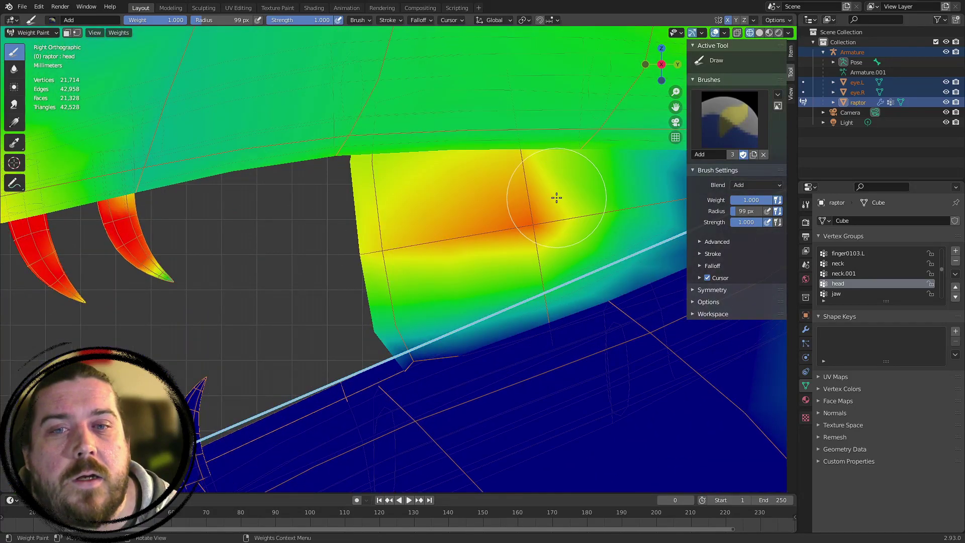
{"action": "middle_click_drag", "start_coordinate": [557, 198], "coordinate": [299, 259], "text": "shift"}
{"action": "mouse_move", "coordinate": [312, 264]}
{"action": "left_mouse_down"}
{"action": "mouse_move", "coordinate": [412, 272]}
{"action": "mouse_move", "coordinate": [512, 246]}
{"action": "mouse_move", "coordinate": [539, 226]}
{"action": "left_mouse_up"}
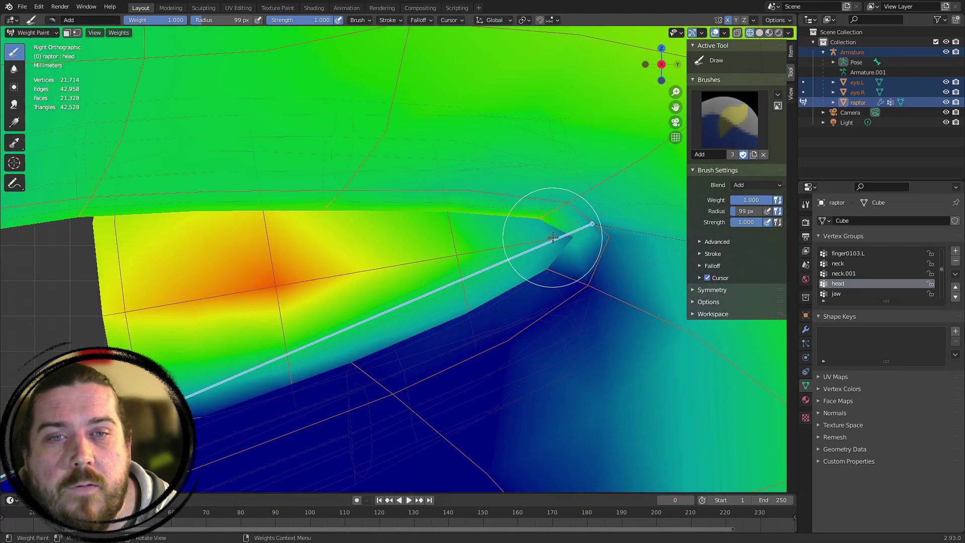
Add head-bone weight to the inner fold at the mouth corner from an angled view
{"action": "middle_click_drag", "start_coordinate": [538, 226], "coordinate": [567, 301]}
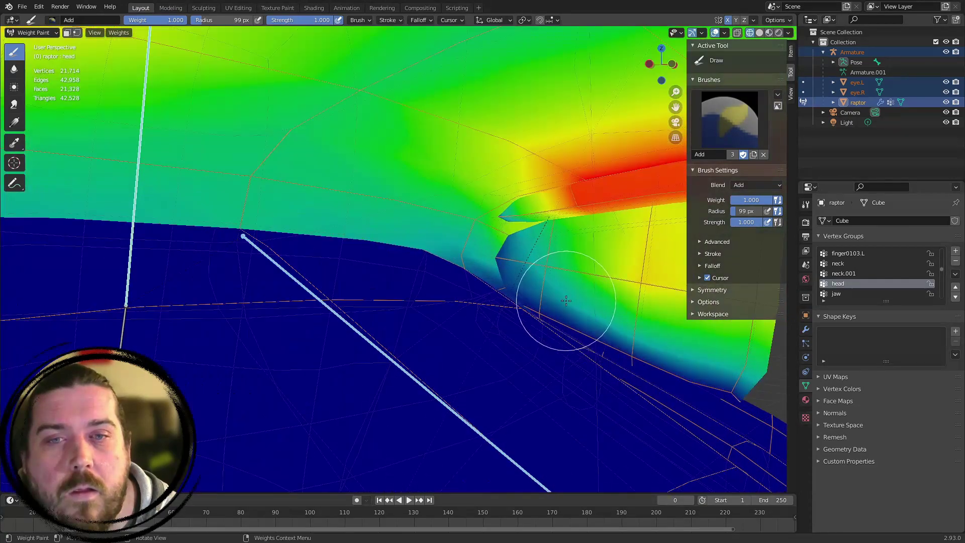
{"action": "left_click_drag", "start_coordinate": [533, 263], "coordinate": [463, 226]}
{"action": "mouse_move", "coordinate": [463, 226]}
{"action": "middle_mouse_down"}
{"action": "mouse_move", "coordinate": [578, 258]}
{"action": "mouse_move", "coordinate": [436, 352]}
{"action": "middle_mouse_up"}
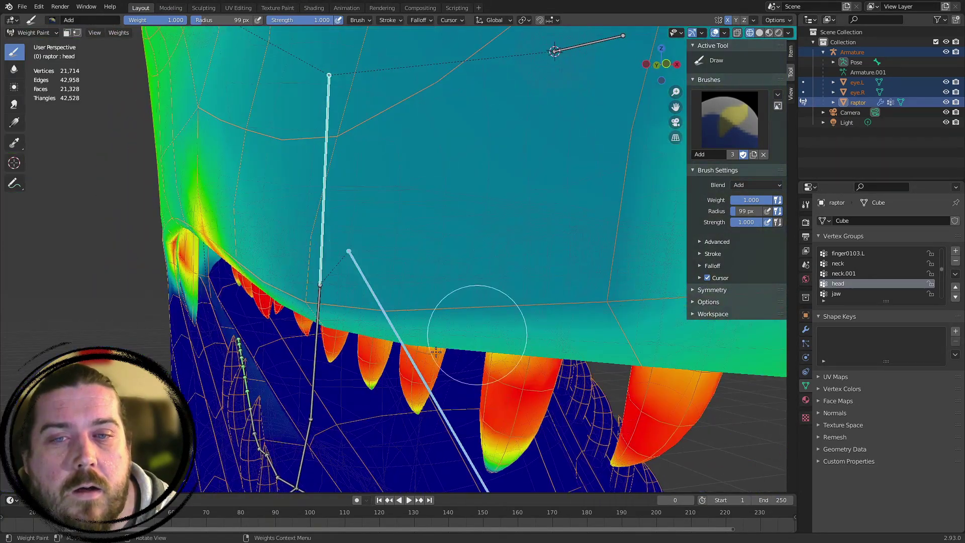
Test-rotate the head bone again in the right side view to check how the teeth and cheek membrane follow
{"action": "key", "text": "KP_3"}
{"action": "scroll", "coordinate": [436, 401], "scroll_direction": "down", "scroll_amount": 2}
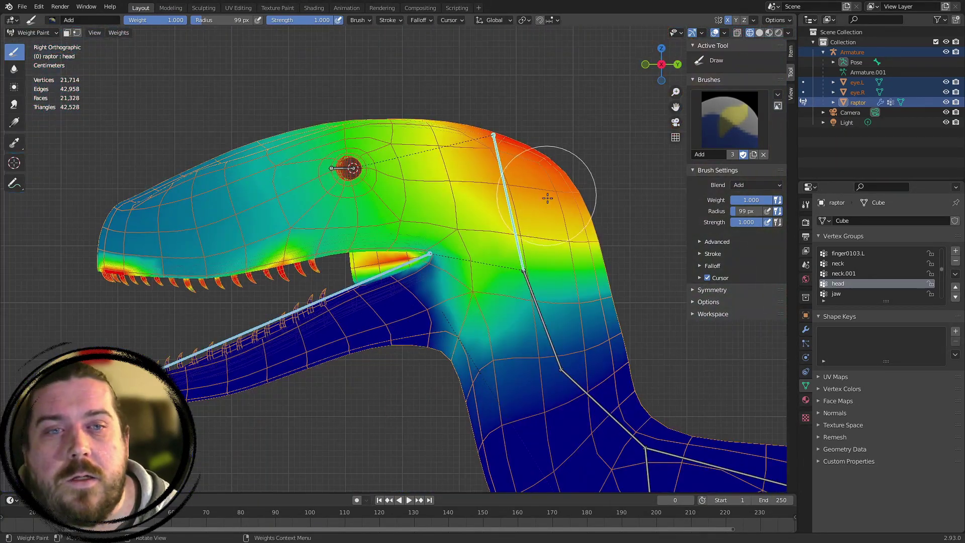
{"action": "key", "text": "r"}
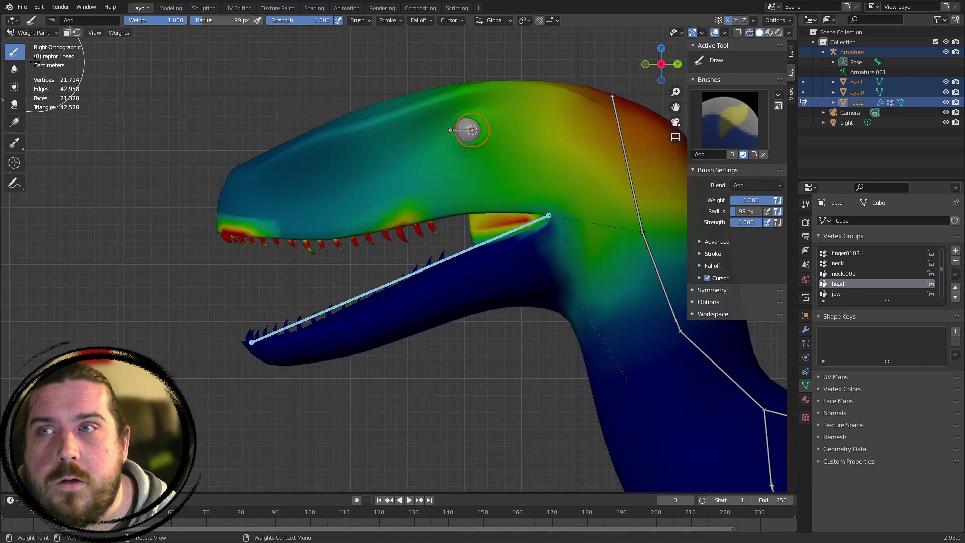
Leave Weight Paint for Object Mode, select only the armature and enter Pose Mode
{"action": "left_click", "coordinate": [37, 32]}
{"action": "left_click", "coordinate": [38, 45]}
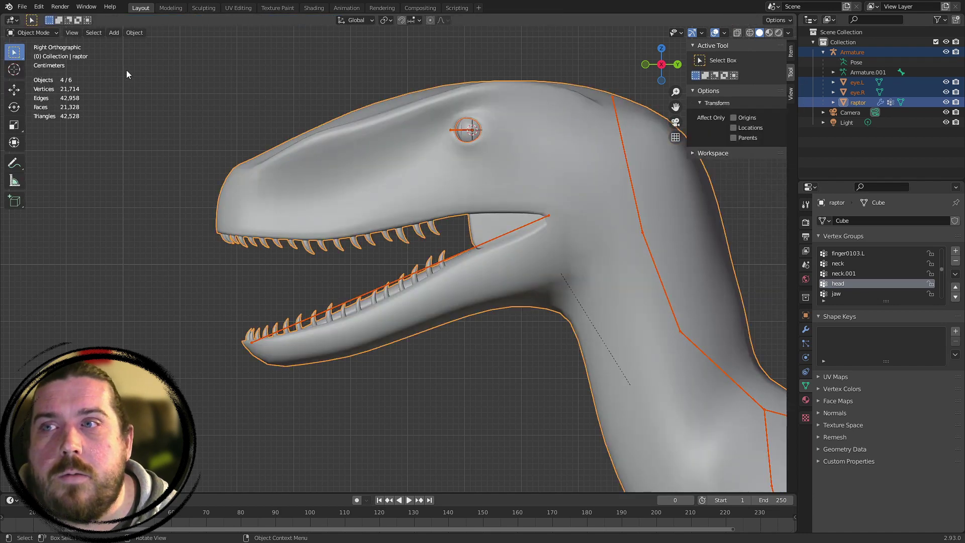
{"action": "left_click", "coordinate": [458, 247]}
{"action": "left_click", "coordinate": [476, 247]}
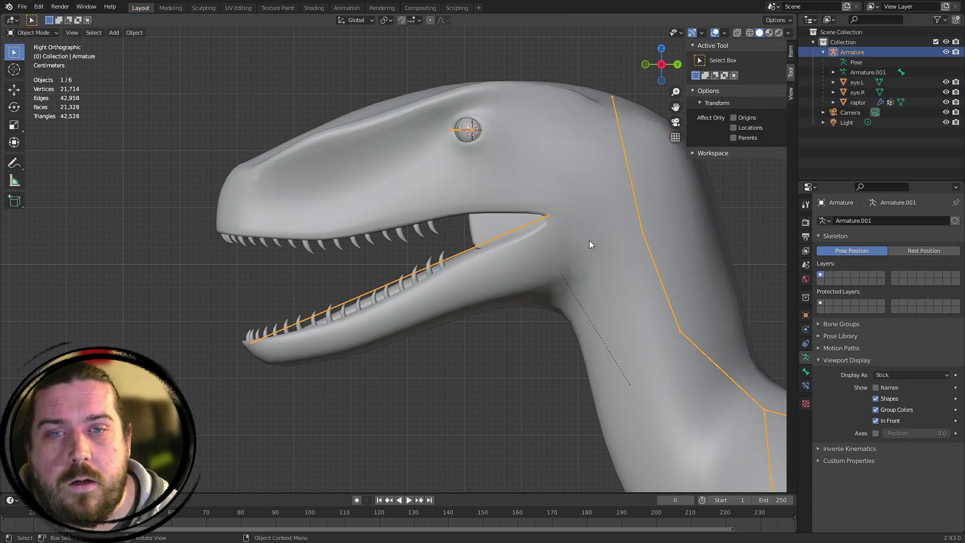
{"action": "key", "text": "ctrl+Tab"}
Test-rotate the jaw bone wide open and examine the upper teeth and cheek membrane in the shaded view
{"action": "key", "text": "r"}
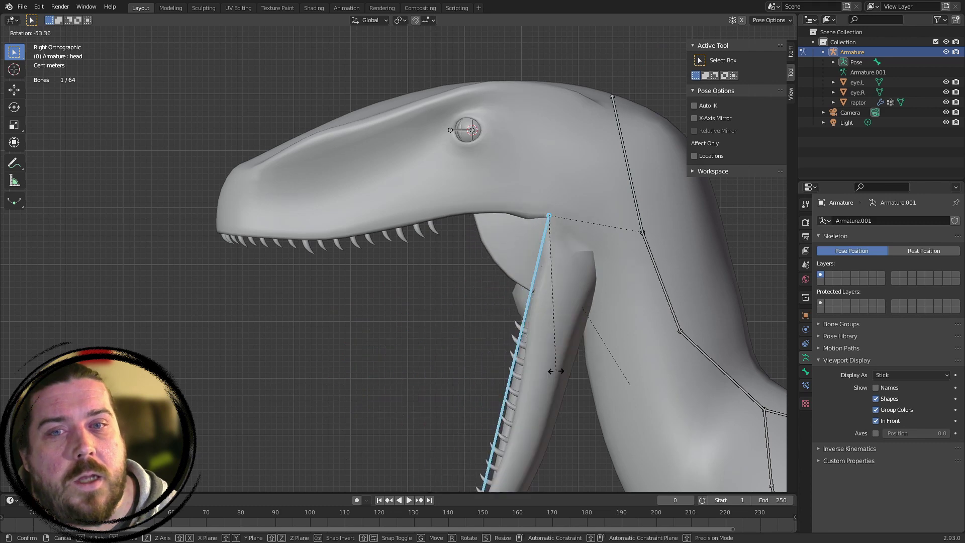
{"action": "right_click", "coordinate": [408, 253]}
{"action": "key", "text": "r"}
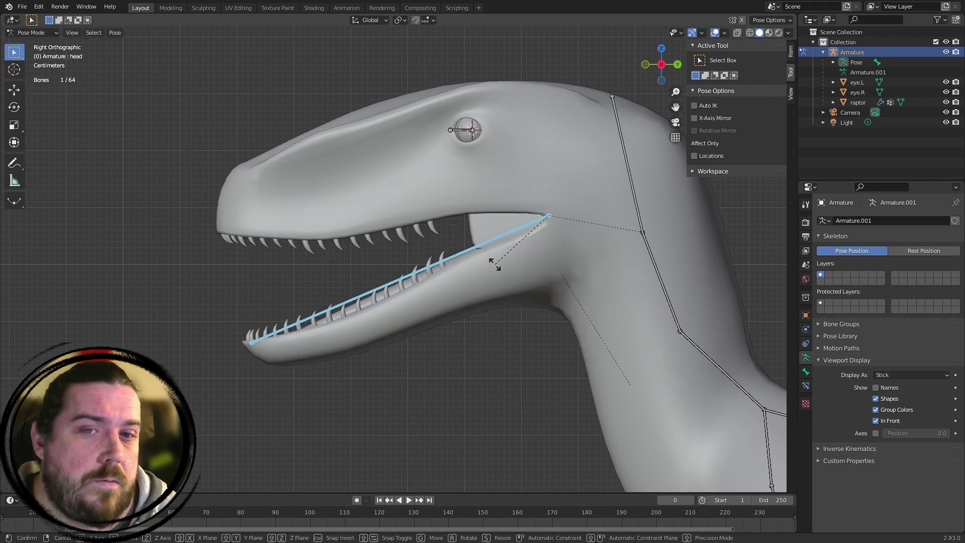
{"action": "left_click", "coordinate": [520, 312]}
{"action": "scroll", "coordinate": [514, 276], "scroll_direction": "up", "scroll_amount": 5}
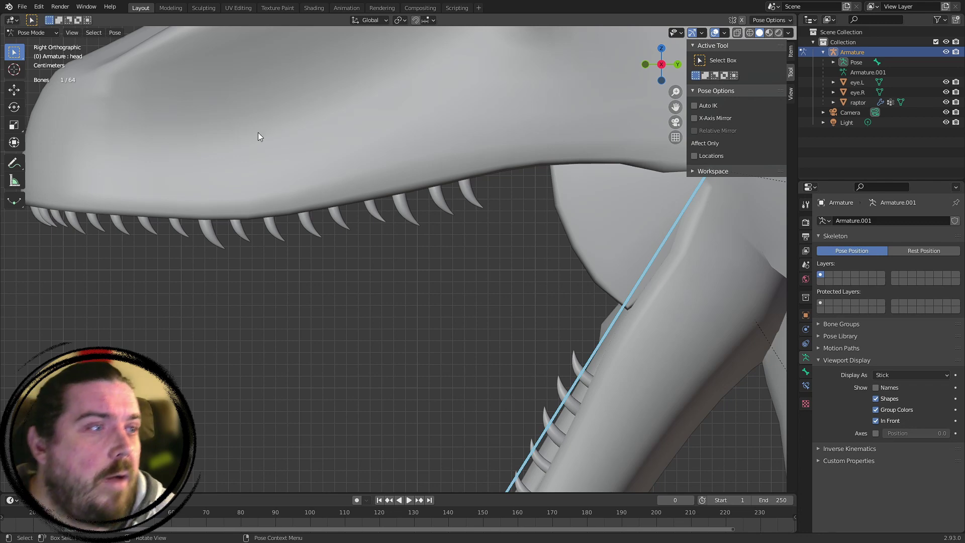
{"action": "scroll", "coordinate": [121, 104], "scroll_direction": "down", "scroll_amount": 5}
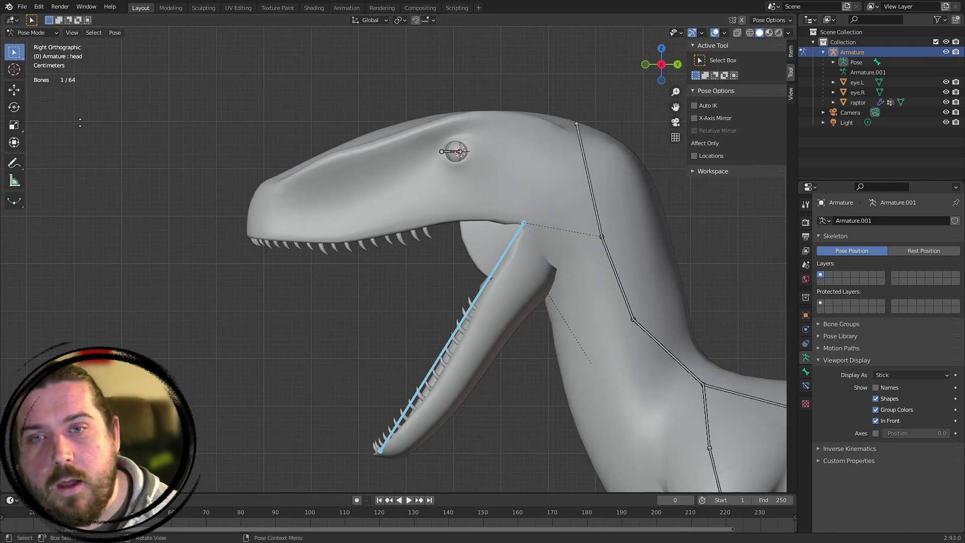
{"action": "middle_click_drag", "start_coordinate": [80, 122], "coordinate": [308, 290]}
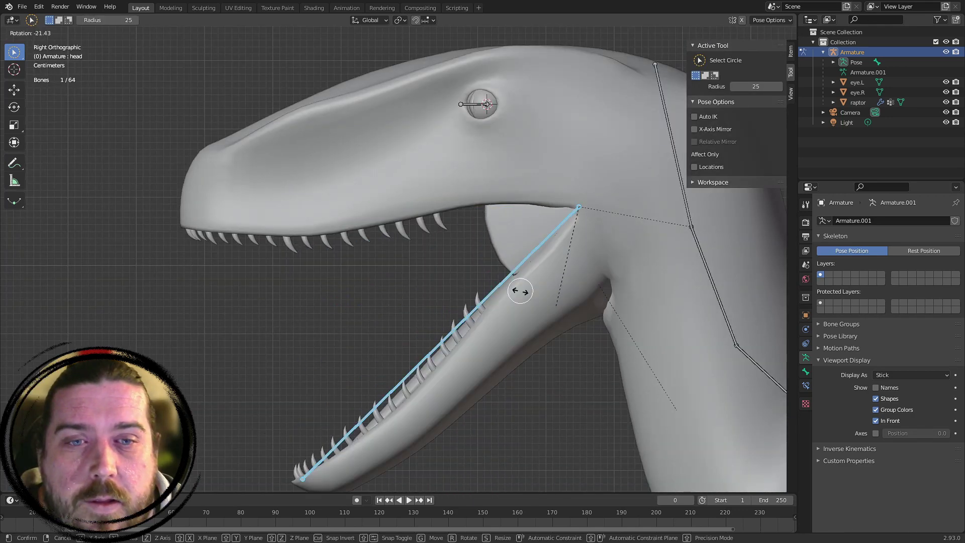
Swing the jaw bone open and back again to check the deformation around the mouth corner and throat
{"action": "left_click", "coordinate": [485, 264]}
{"action": "scroll", "coordinate": [503, 286], "scroll_direction": "down", "scroll_amount": 3}
{"action": "middle_click_drag", "start_coordinate": [515, 300], "coordinate": [508, 292], "text": "shift"}
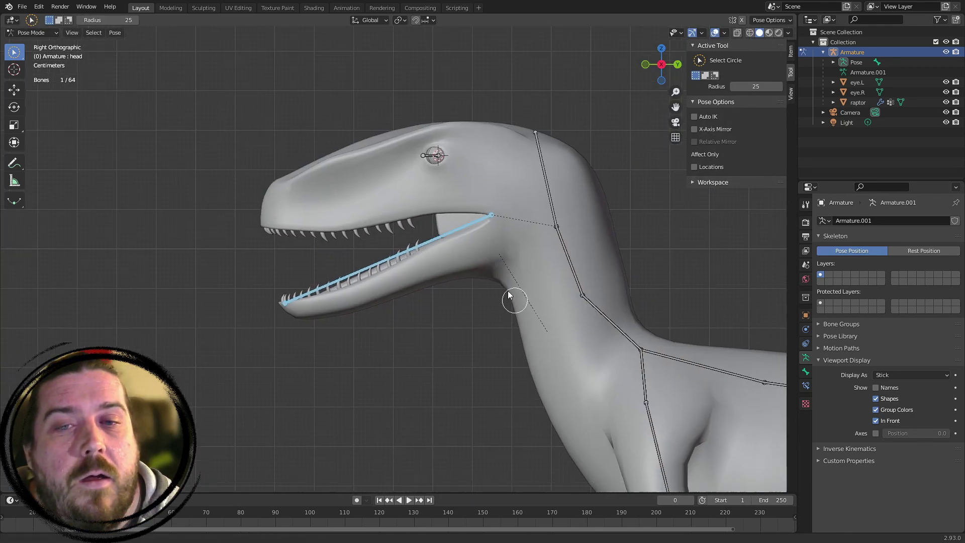
{"action": "scroll", "coordinate": [509, 295], "scroll_direction": "up", "scroll_amount": 2}
{"action": "key", "text": "r"}
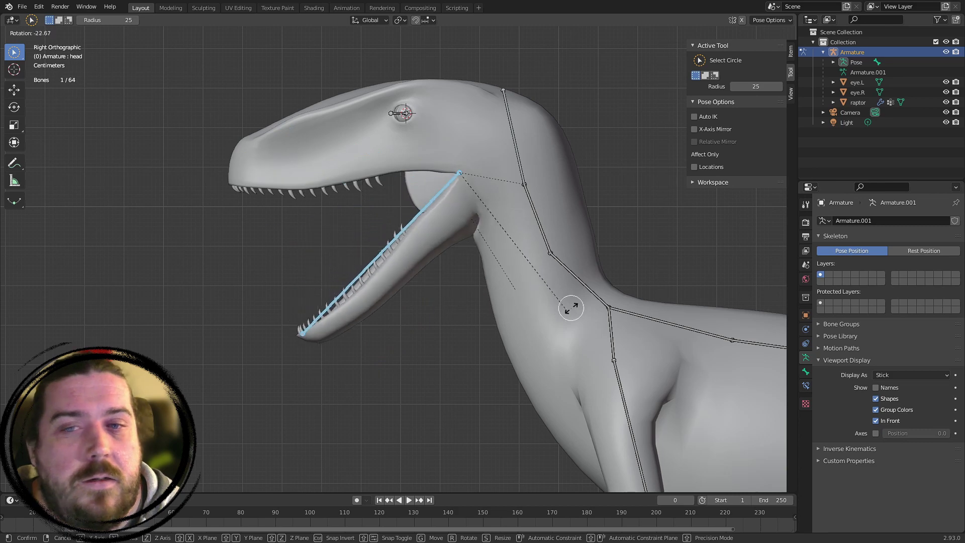
{"action": "left_click", "coordinate": [480, 288]}
{"action": "scroll", "coordinate": [336, 236], "scroll_direction": "up", "scroll_amount": 2}
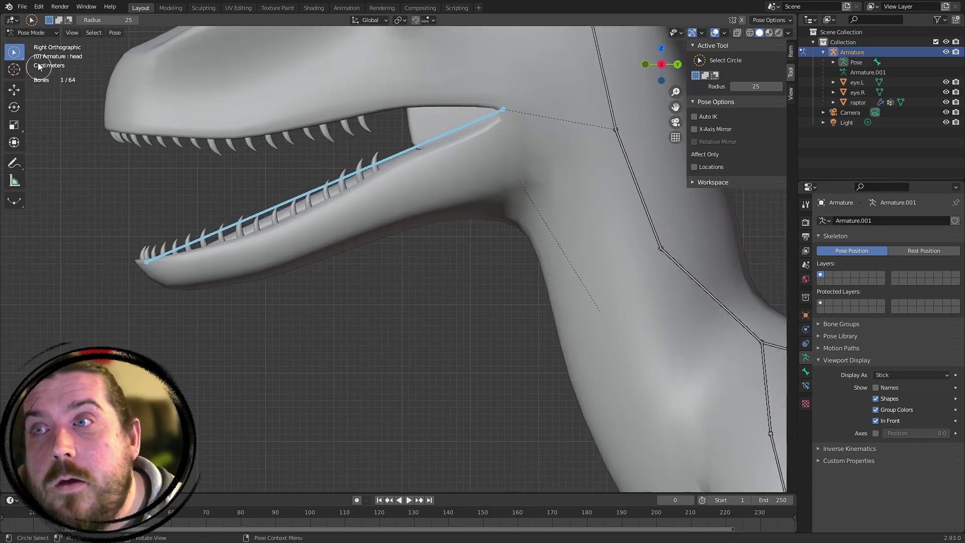
{"action": "key", "text": "Tab"}
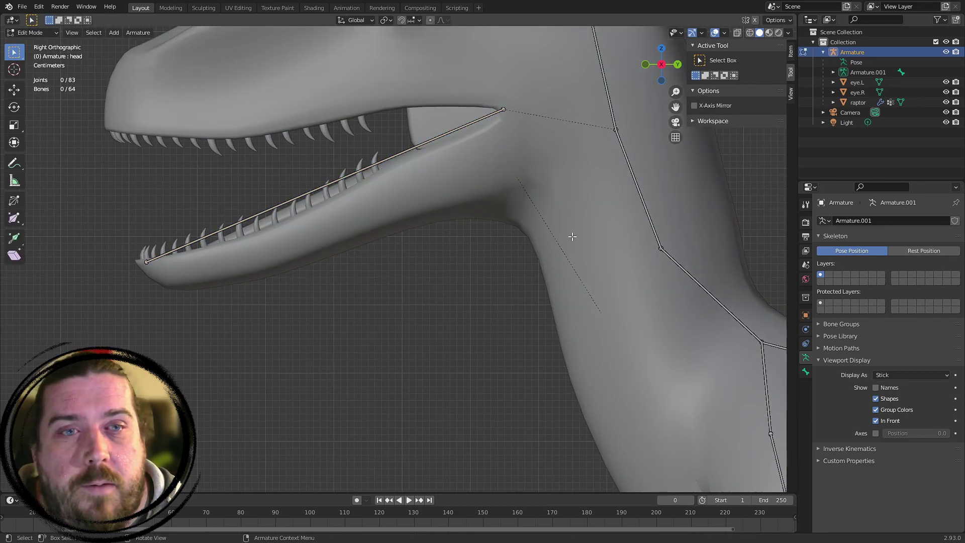
{"action": "left_click", "coordinate": [856, 100]}
{"action": "left_click", "coordinate": [867, 52], "text": "shift"}
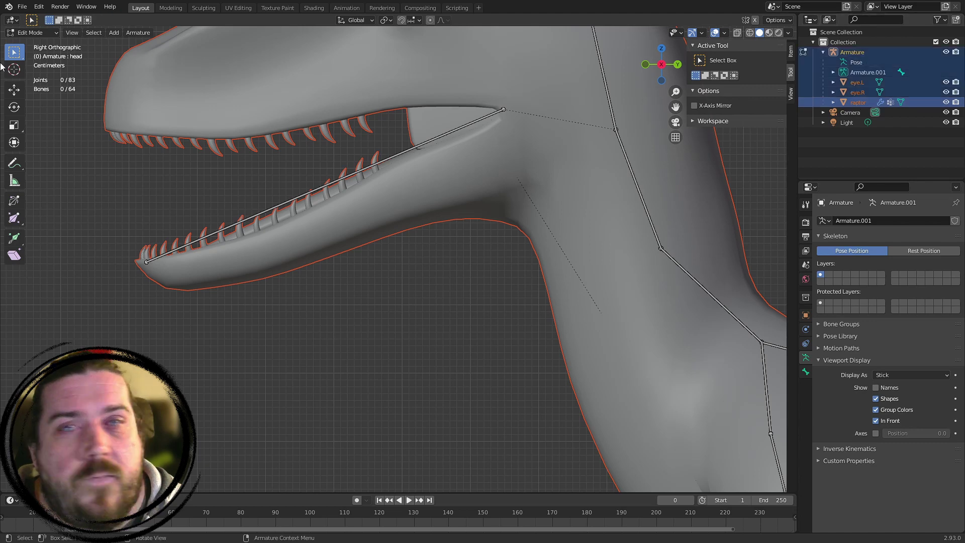
{"action": "key", "text": "Tab"}
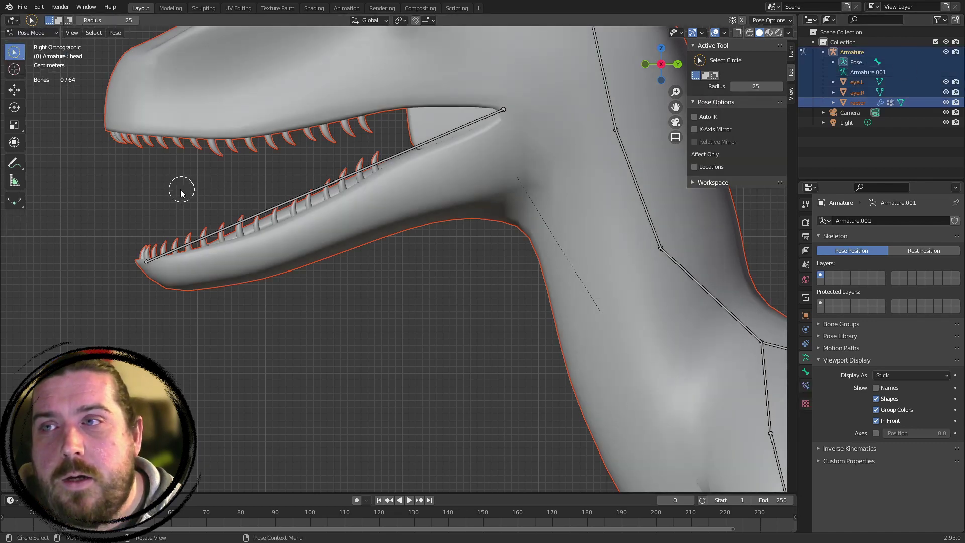
Return to Object Mode, select the raptor mesh together with the armature, and switch the mesh to Weight Paint mode
{"action": "left_click", "coordinate": [31, 32]}
{"action": "left_click", "coordinate": [36, 45]}
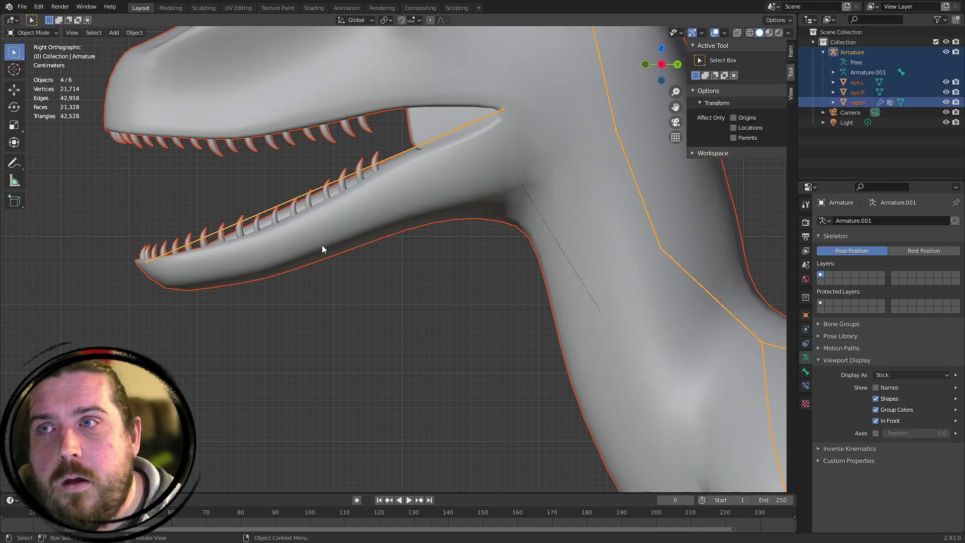
{"action": "left_click", "coordinate": [641, 273]}
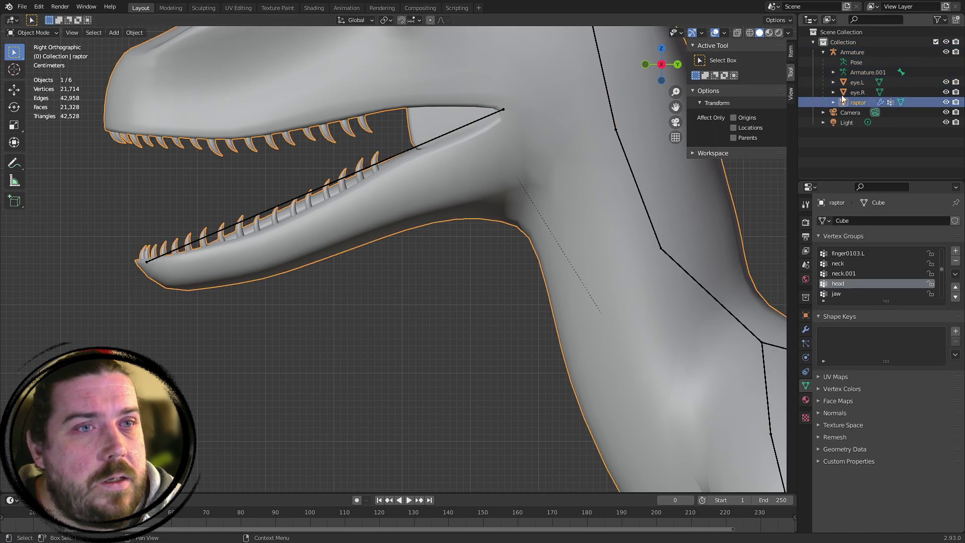
{"action": "left_click", "coordinate": [852, 52], "text": "shift"}
{"action": "left_click", "coordinate": [36, 33]}
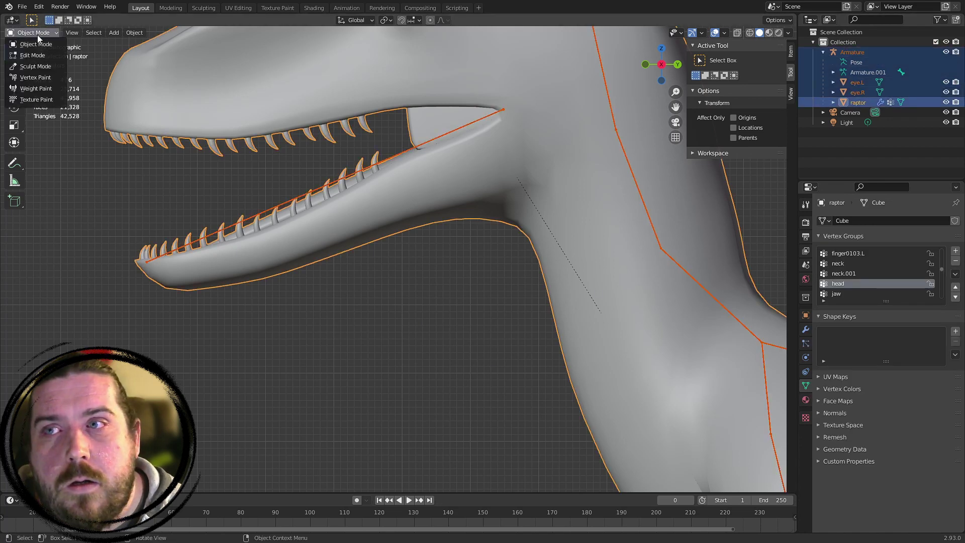
{"action": "left_click", "coordinate": [38, 87]}
{"action": "scroll", "coordinate": [509, 206], "scroll_direction": "down", "scroll_amount": 3}
{"action": "scroll", "coordinate": [509, 206], "scroll_direction": "up", "scroll_amount": 4}
{"action": "middle_click_drag", "start_coordinate": [521, 134], "coordinate": [447, 250], "text": "shift"}
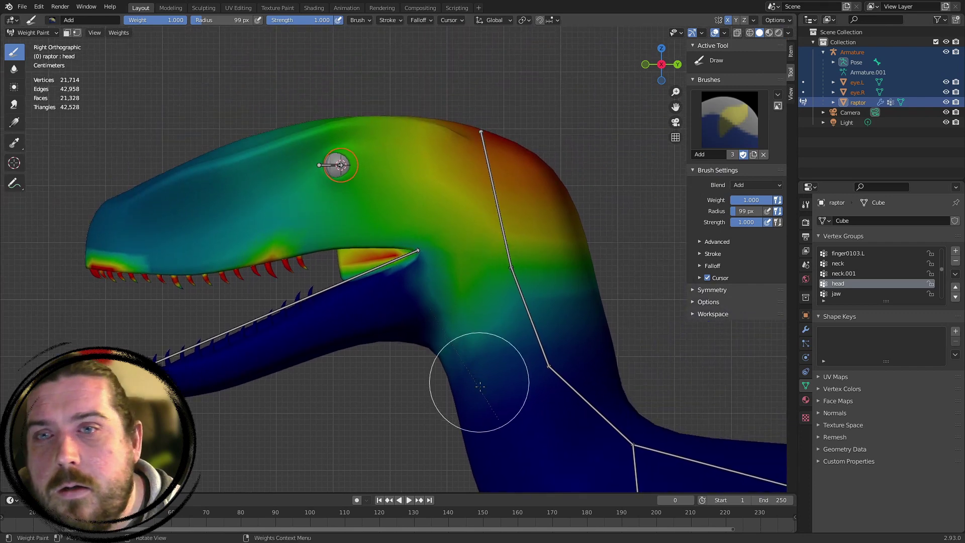
{"action": "scroll", "coordinate": [485, 387], "scroll_direction": "up", "scroll_amount": 3}
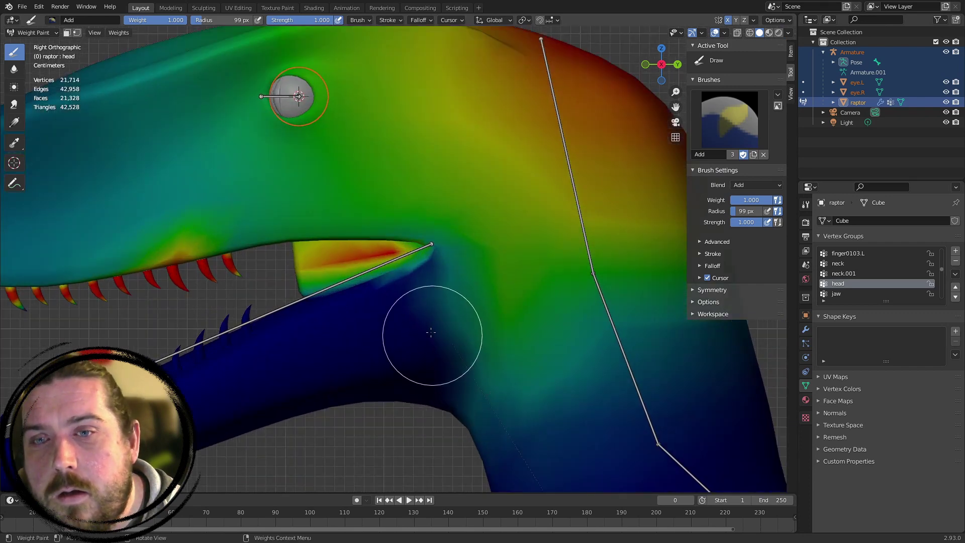
Select the jaw bone and test-rotate it wide open and back to examine its influence on the cheek membrane and throat
{"action": "left_click", "coordinate": [375, 266], "text": "ctrl"}
{"action": "middle_click_drag", "start_coordinate": [606, 324], "coordinate": [534, 189], "text": "shift"}
{"action": "scroll", "coordinate": [582, 189], "scroll_direction": "down", "scroll_amount": 3}
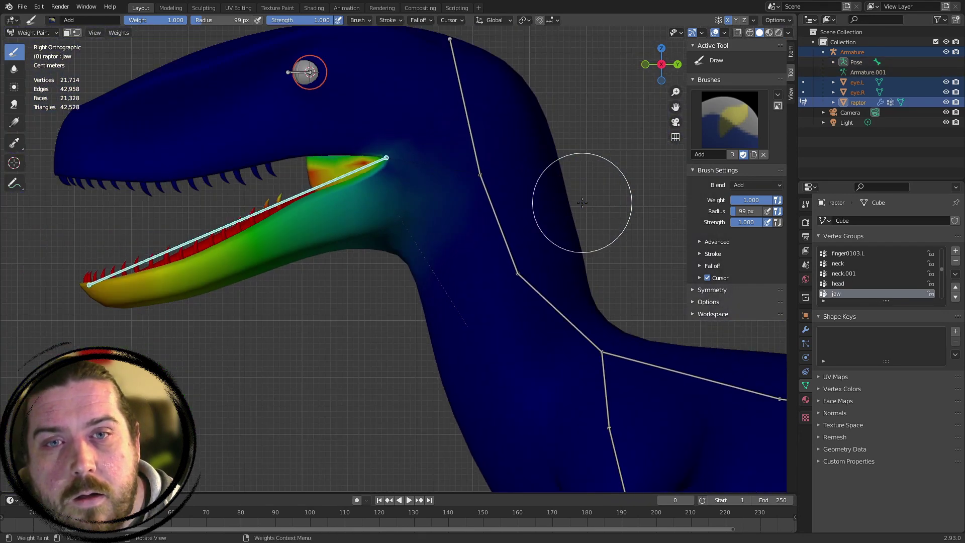
{"action": "key", "text": "r"}
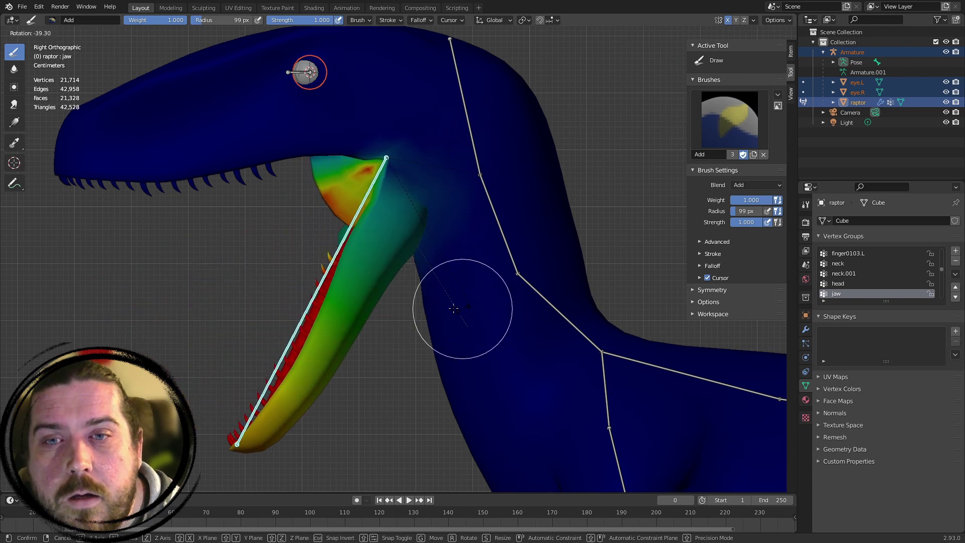
{"action": "left_click", "coordinate": [387, 251]}
Select all bones, test-rotate the whole rig without keeping the rotation, and clear the bone selection
{"action": "key", "text": "a"}
{"action": "key", "text": "r"}
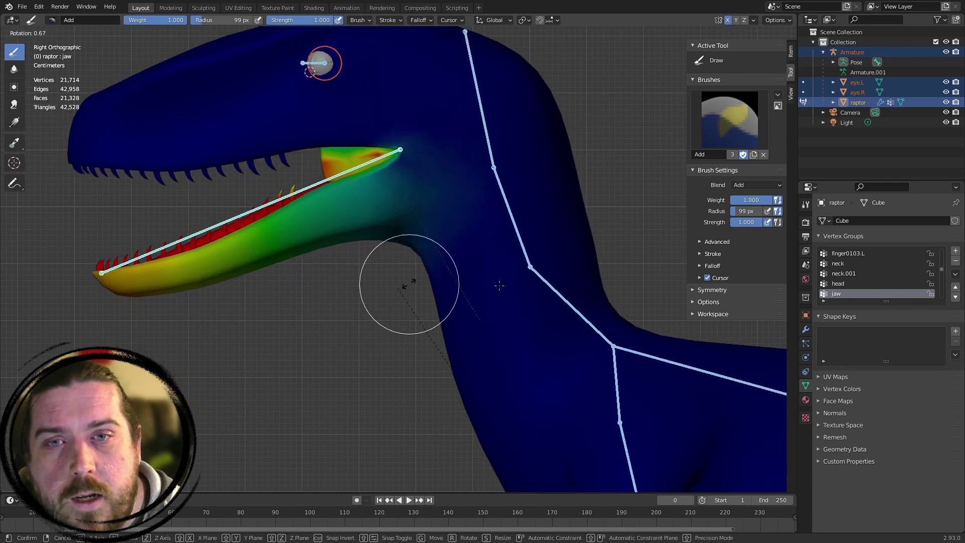
{"action": "right_click", "coordinate": [437, 221]}
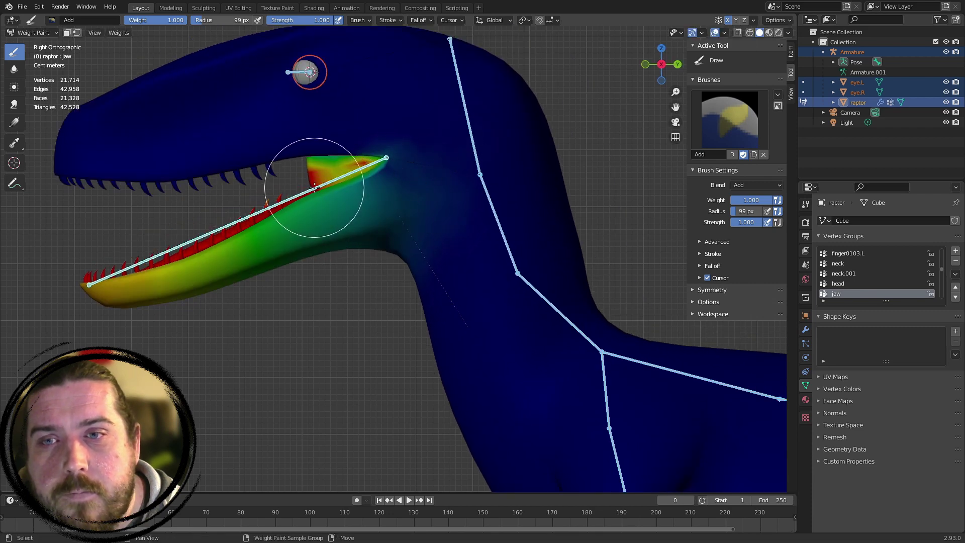
{"action": "key", "text": "alt+a"}
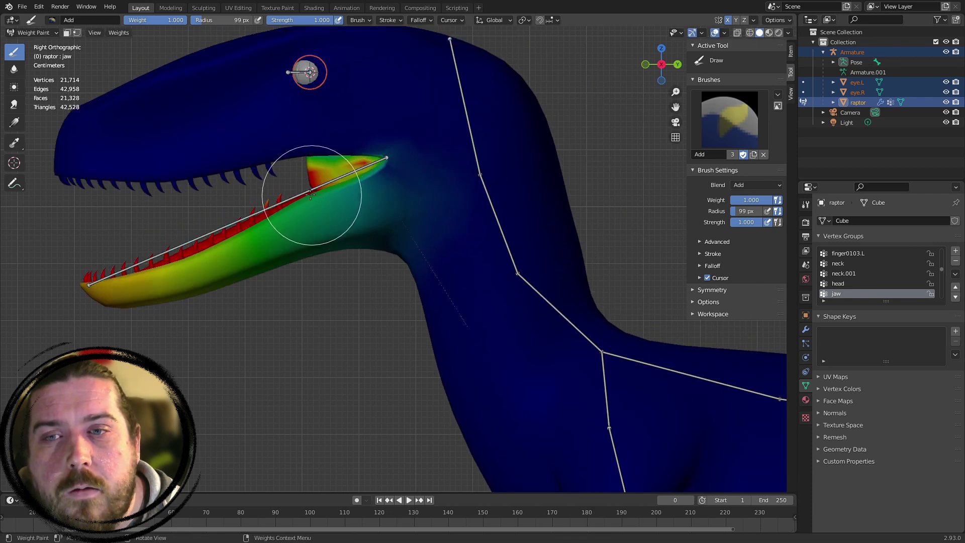
Select only the jaw bone again and test its rotation without keeping the new pose
{"action": "left_click", "coordinate": [302, 193], "text": "shift"}
{"action": "key", "text": "r"}
{"action": "right_click", "coordinate": [448, 216]}
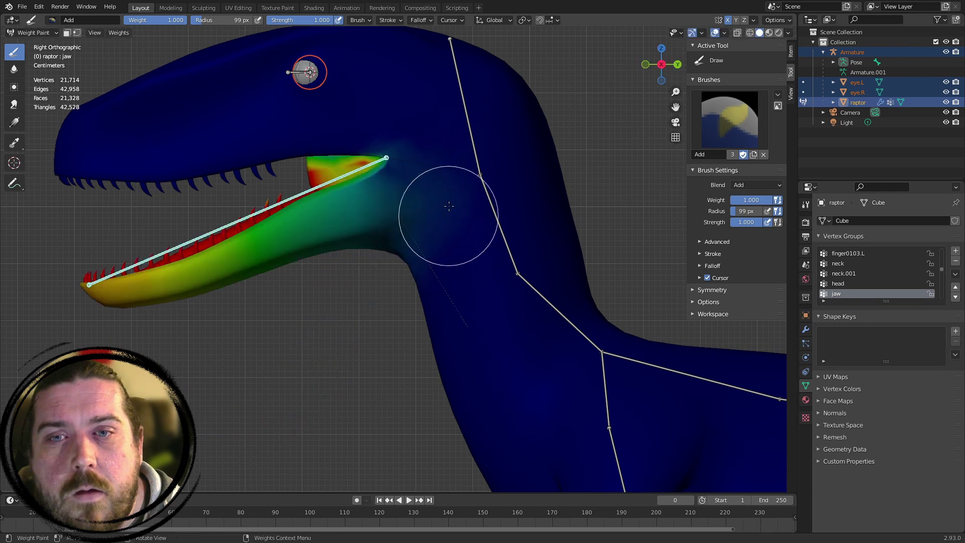
Show the head bone's weights and remove its influence from the throat and upper neck below the jaw hinge with the Subtract brush
{"action": "left_click", "coordinate": [476, 161], "text": "ctrl+shift"}
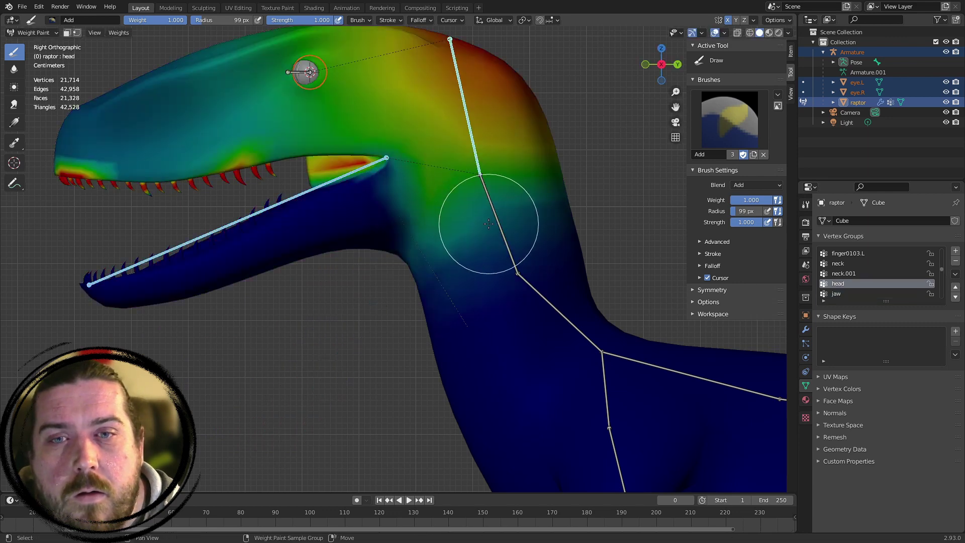
{"action": "left_click", "coordinate": [479, 179], "text": "ctrl+shift"}
{"action": "left_click", "coordinate": [474, 168], "text": "ctrl+shift"}
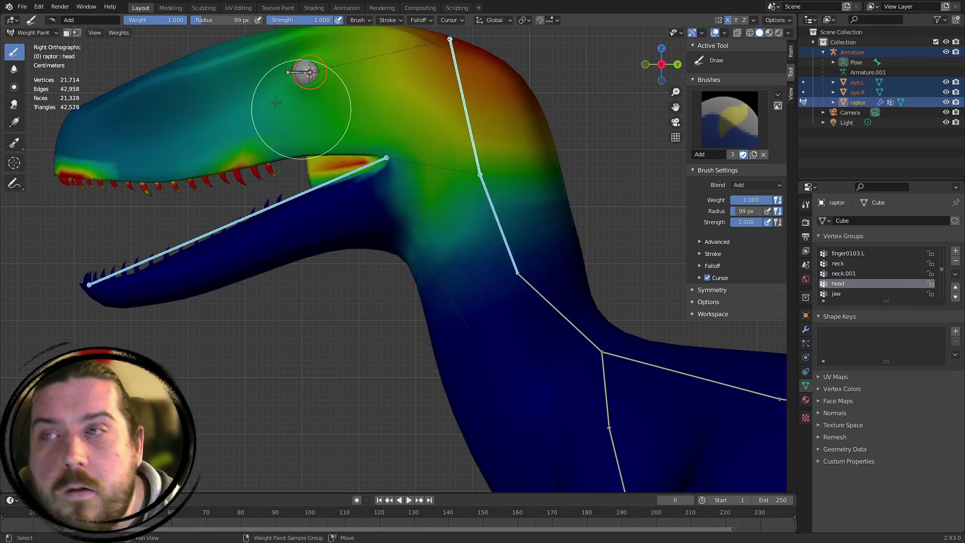
{"action": "middle_click_drag", "start_coordinate": [456, 211], "coordinate": [454, 236], "text": "shift"}
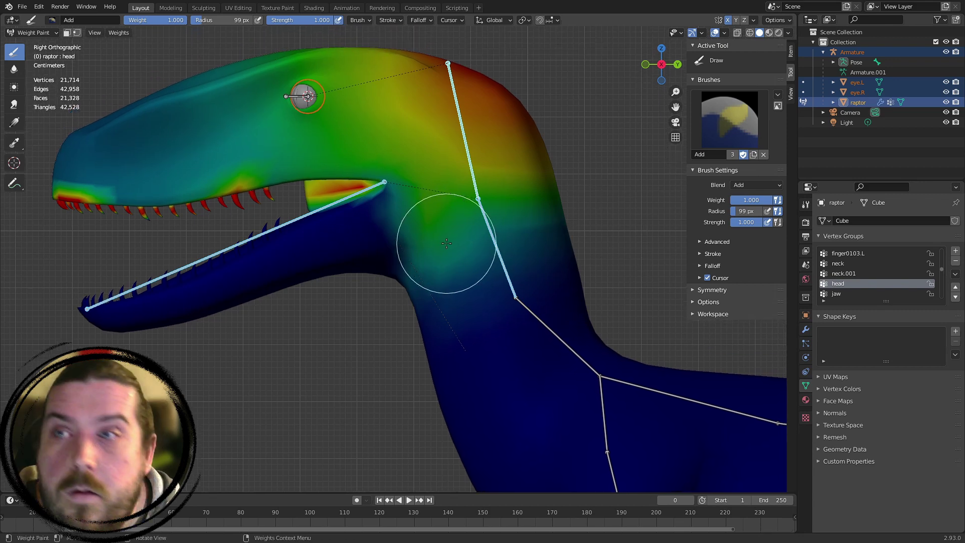
{"action": "scroll", "coordinate": [446, 244], "scroll_direction": "up", "scroll_amount": 2}
{"action": "left_click_drag", "start_coordinate": [444, 234], "coordinate": [428, 212]}
{"action": "left_click", "coordinate": [736, 119]}
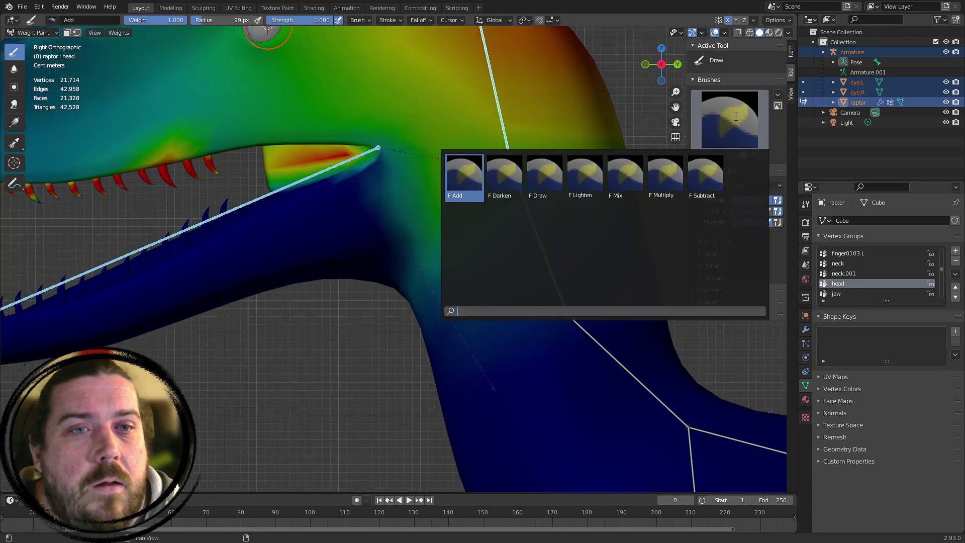
{"action": "left_click", "coordinate": [694, 167]}
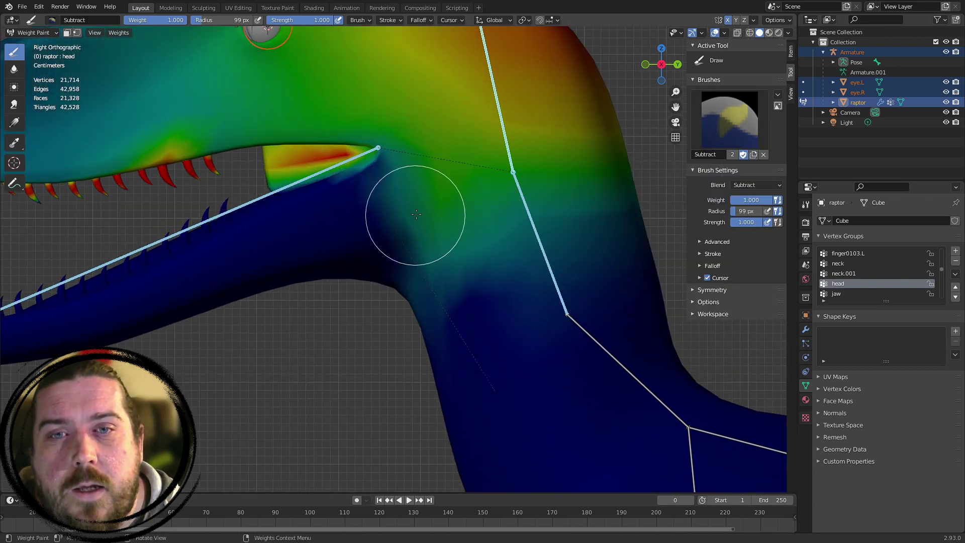
{"action": "left_click_drag", "start_coordinate": [409, 215], "coordinate": [625, 184]}
{"action": "left_click_drag", "start_coordinate": [420, 182], "coordinate": [387, 314]}
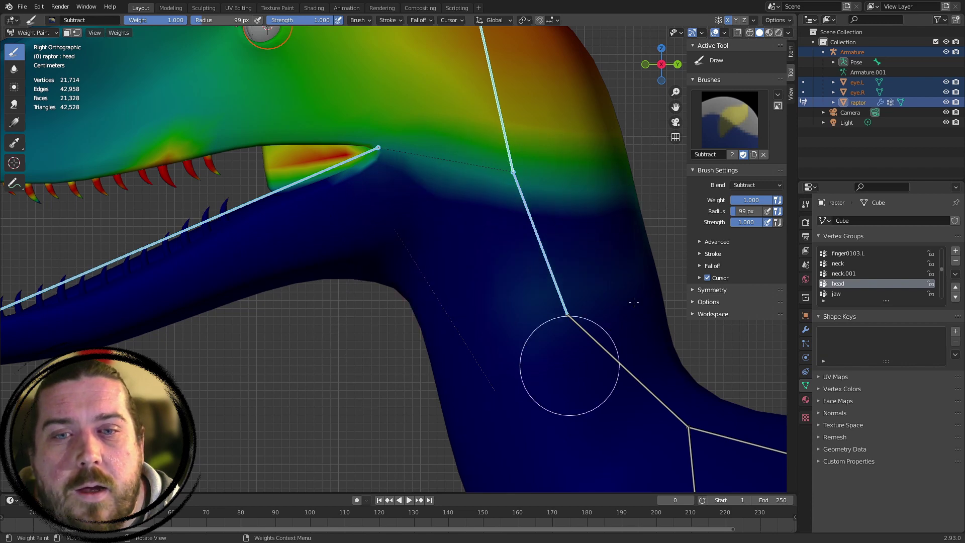
{"action": "scroll", "coordinate": [530, 307], "scroll_direction": "down", "scroll_amount": 4}
{"action": "scroll", "coordinate": [491, 280], "scroll_direction": "up", "scroll_amount": 4}
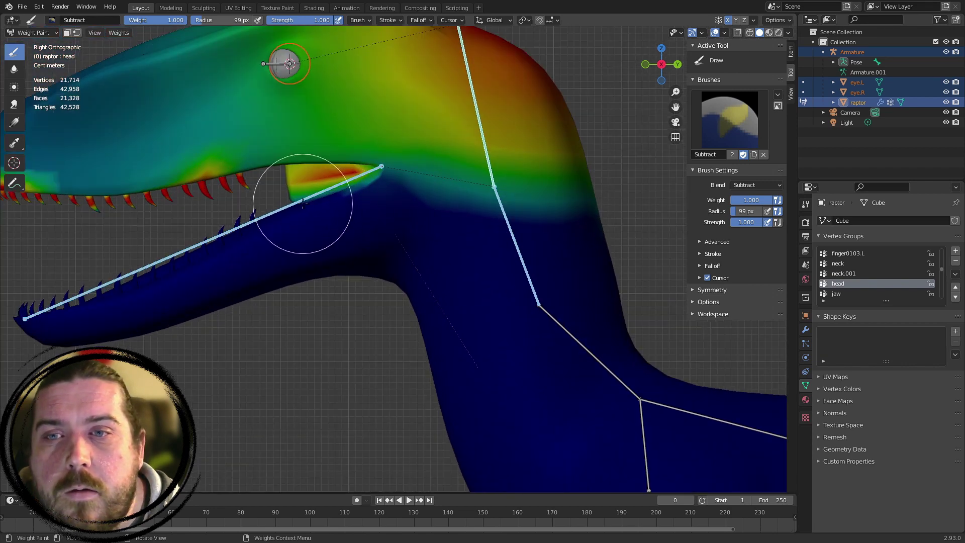
Make jaw the only selected bone and try rotating it open, cancelling the rotation to keep its pose
{"action": "key", "text": "alt+a"}
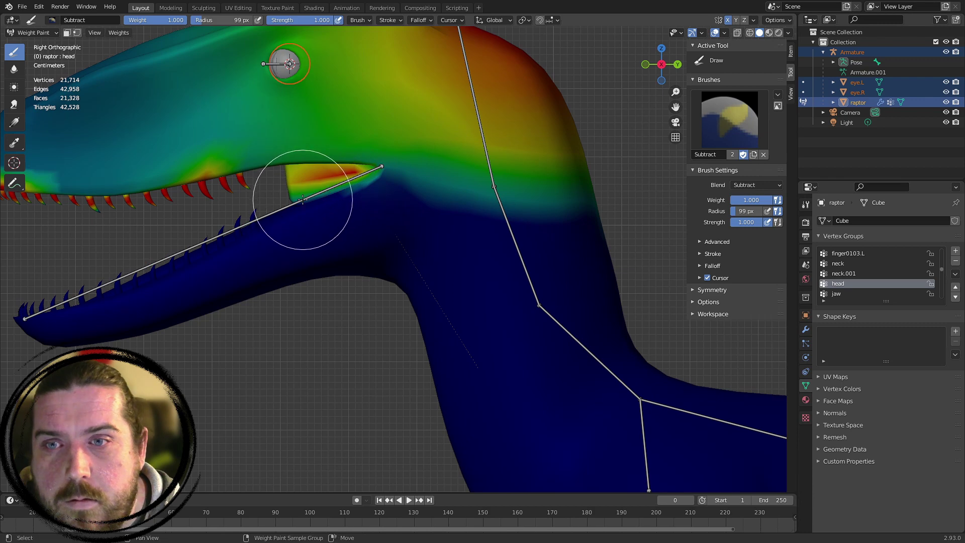
{"action": "left_click", "coordinate": [302, 199], "text": "ctrl"}
{"action": "key", "text": "r"}
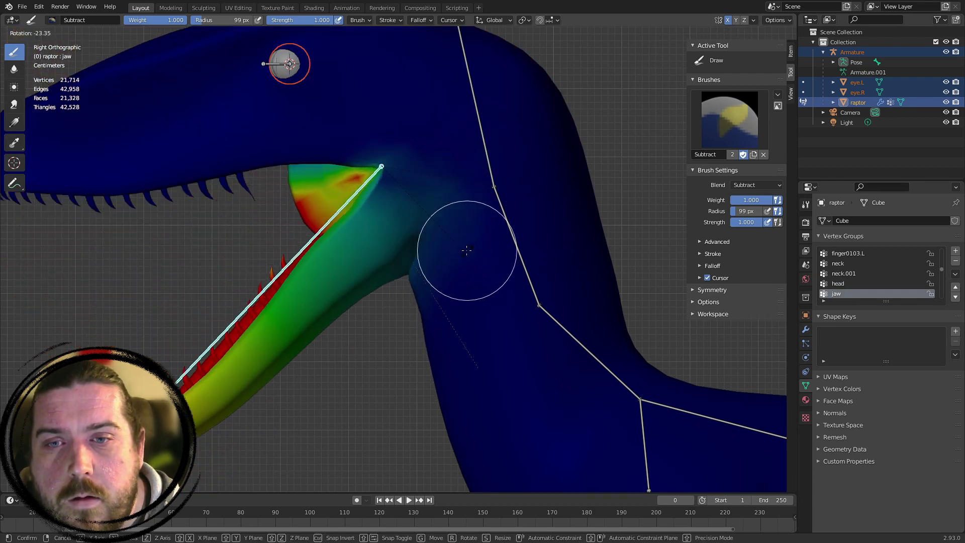
{"action": "right_click", "coordinate": [448, 248]}
Switch to the Add brush and lower its strength to 0.467, keeping the radius at 99 px
{"action": "left_click", "coordinate": [730, 142]}
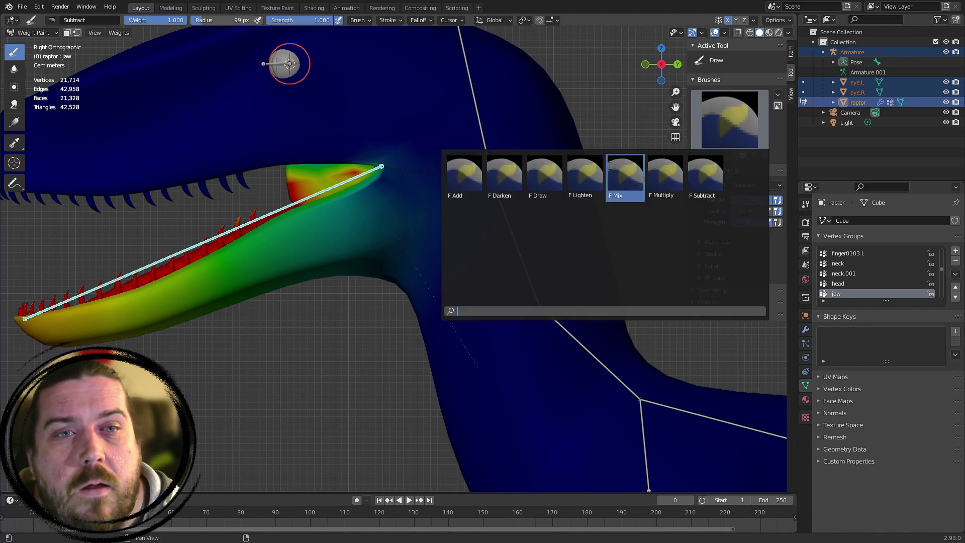
{"action": "left_click", "coordinate": [464, 177]}
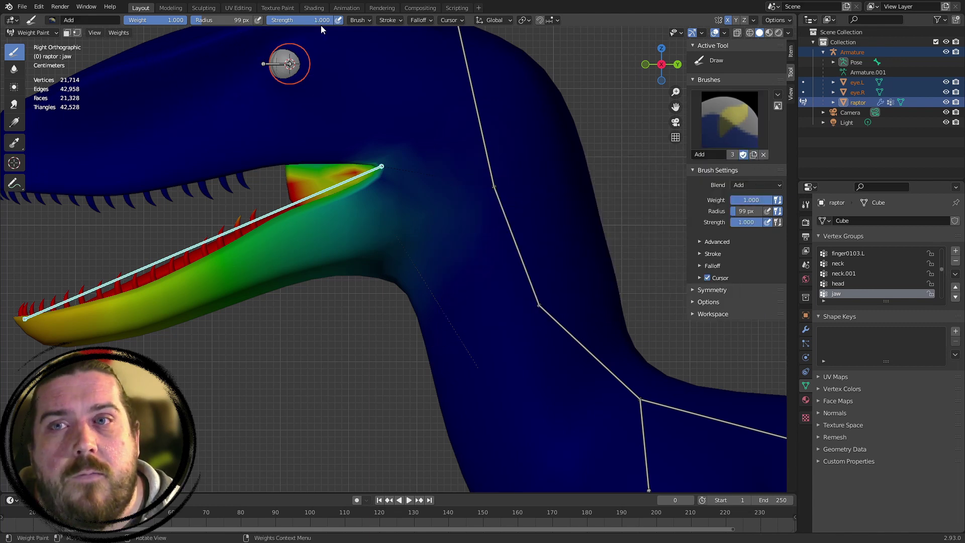
{"action": "key", "text": "f"}
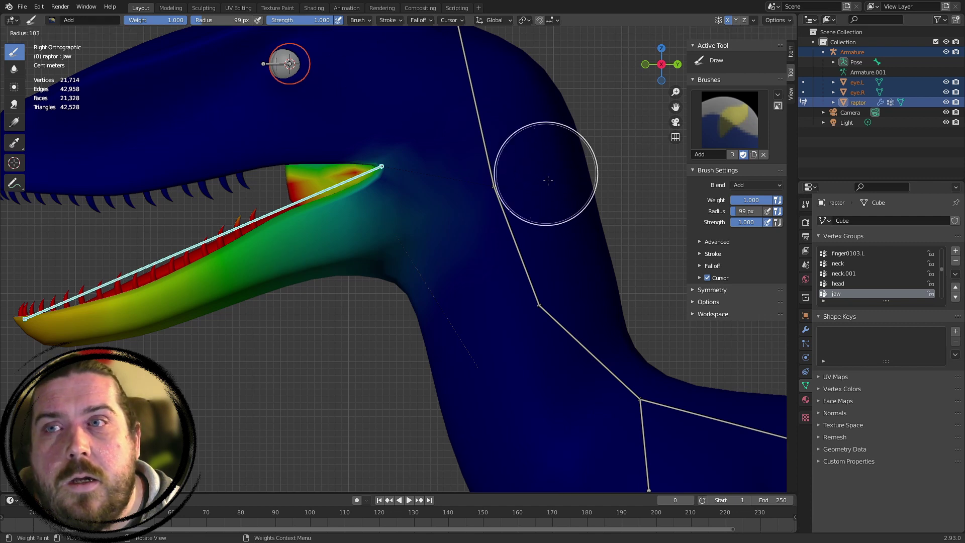
{"action": "right_click", "coordinate": [531, 175]}
{"action": "key", "text": "shift+f"}
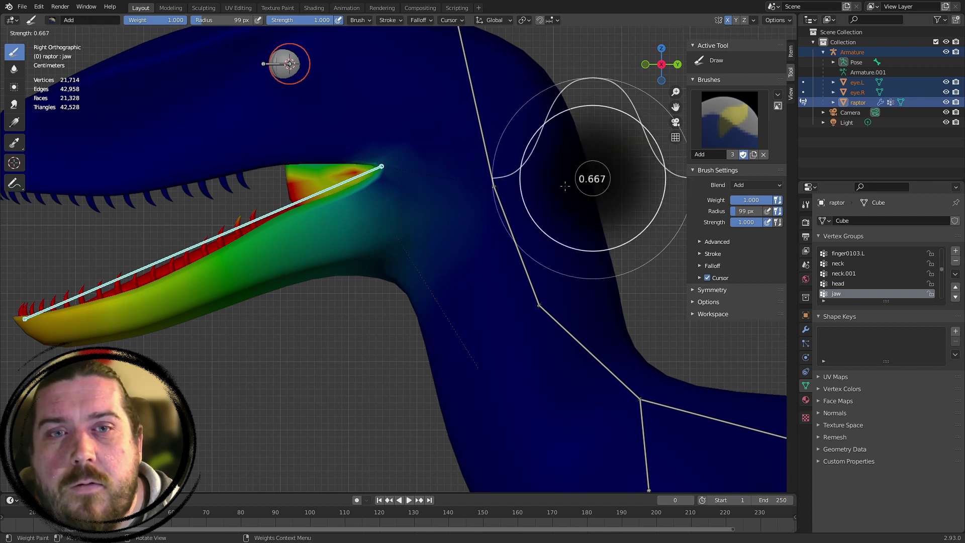
{"action": "left_click", "coordinate": [547, 195]}
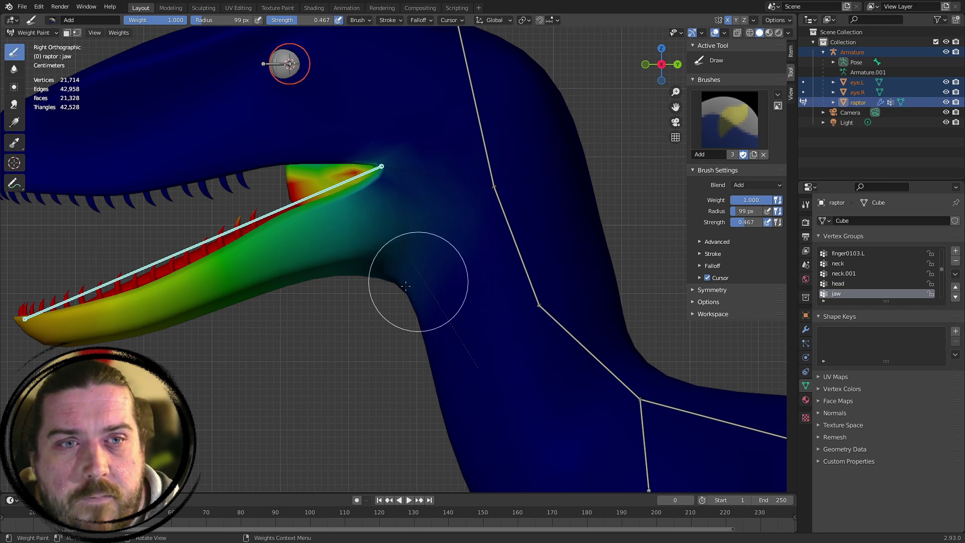
Paint jaw weight across the throat and underside of the neck behind the lower jaw, undoing a stray stroke
{"action": "mouse_move", "coordinate": [412, 273]}
{"action": "left_mouse_down"}
{"action": "mouse_move", "coordinate": [427, 316]}
{"action": "mouse_move", "coordinate": [415, 341]}
{"action": "left_mouse_up"}
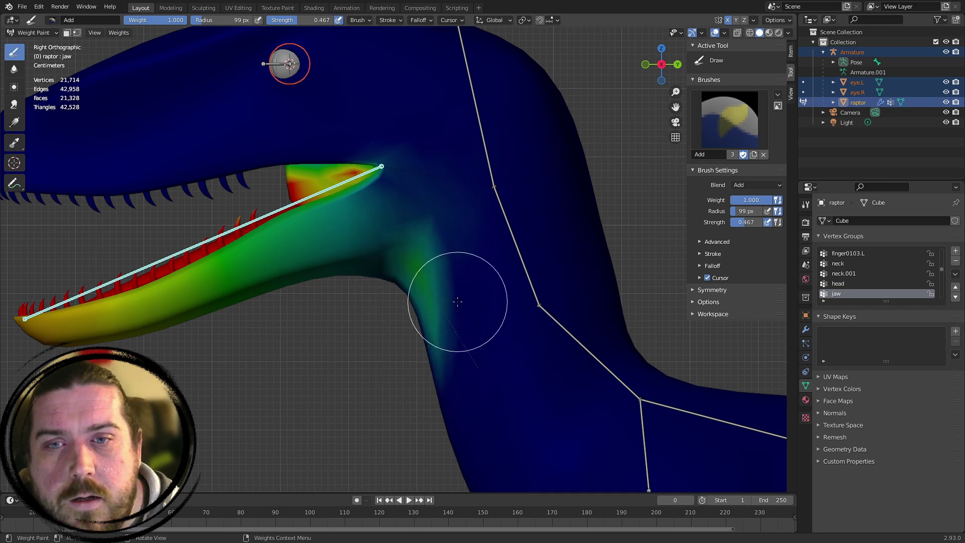
{"action": "mouse_move", "coordinate": [457, 302]}
{"action": "left_mouse_down"}
{"action": "mouse_move", "coordinate": [409, 215]}
{"action": "mouse_move", "coordinate": [398, 295]}
{"action": "left_mouse_up"}
{"action": "middle_click_drag", "start_coordinate": [399, 295], "coordinate": [442, 324]}
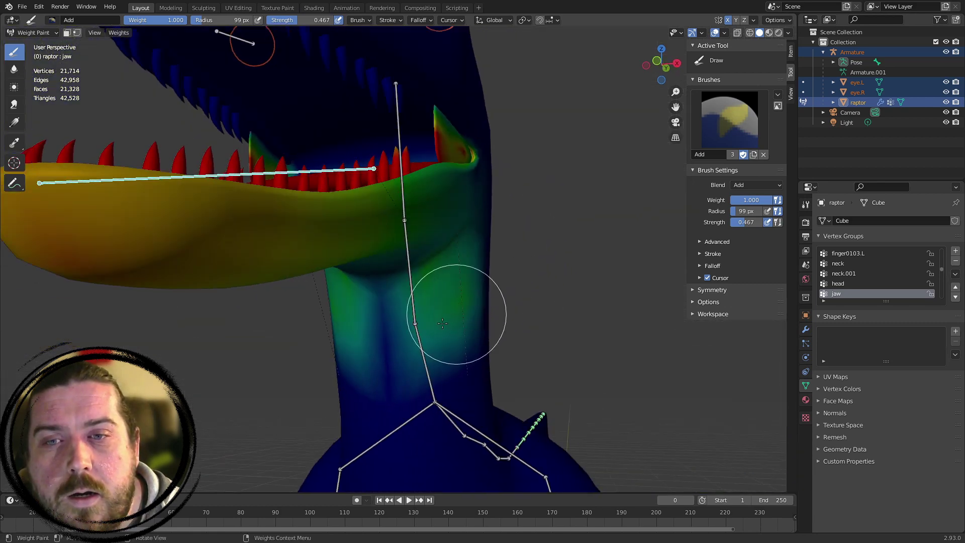
{"action": "left_click_drag", "start_coordinate": [421, 349], "coordinate": [395, 307]}
{"action": "key", "text": "ctrl+z"}
{"action": "key", "text": "ctrl+z"}
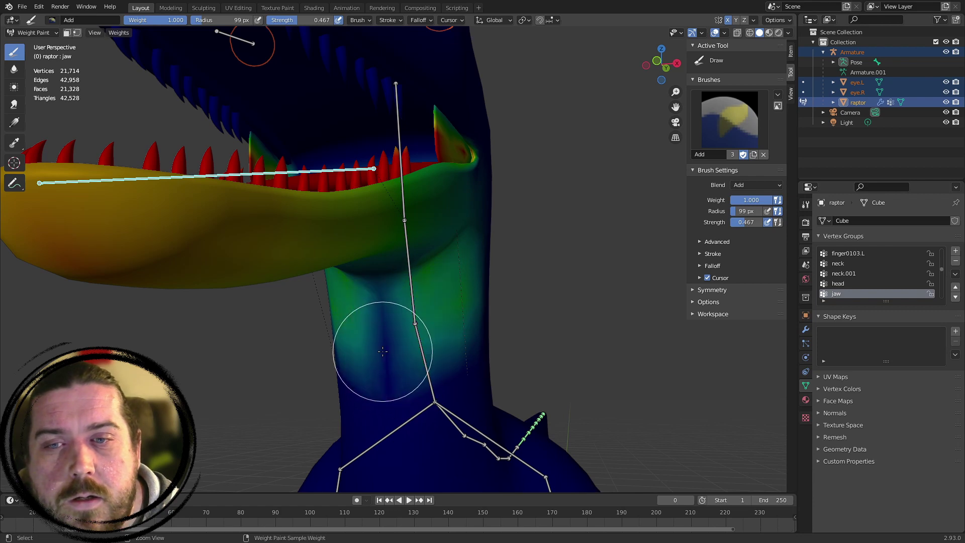
{"action": "left_click_drag", "start_coordinate": [389, 347], "coordinate": [373, 297]}
{"action": "middle_click_drag", "start_coordinate": [387, 276], "coordinate": [426, 211]}
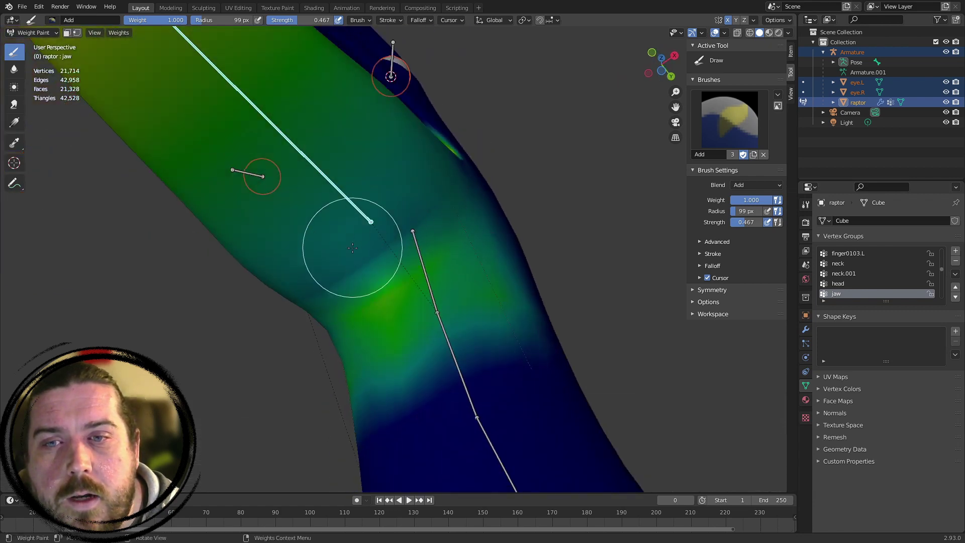
{"action": "mouse_move", "coordinate": [353, 248]}
{"action": "left_mouse_down"}
{"action": "mouse_move", "coordinate": [425, 223]}
{"action": "mouse_move", "coordinate": [349, 261]}
{"action": "left_mouse_up"}
{"action": "middle_click_drag", "start_coordinate": [349, 261], "coordinate": [451, 229]}
{"action": "key", "text": "KP_3"}
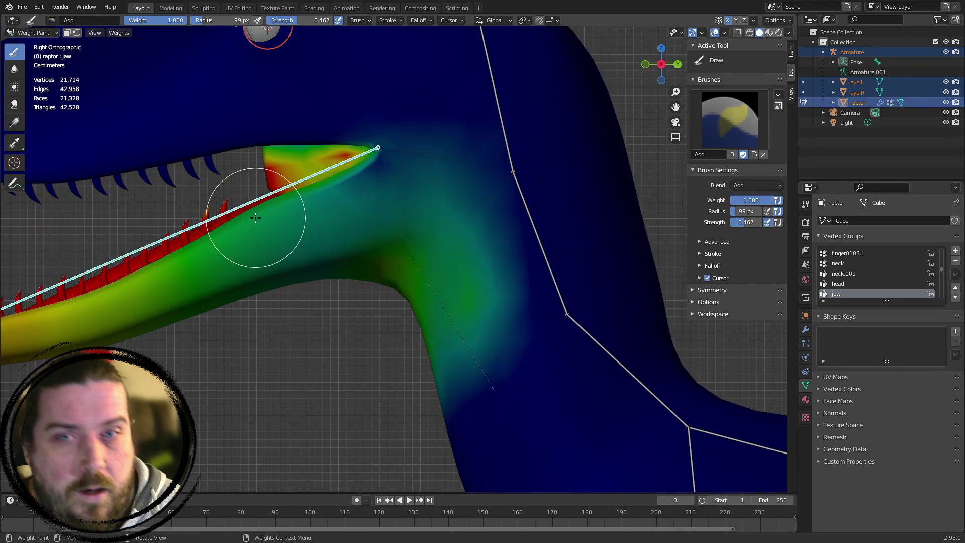
Test the throat deformation by rotating the jaw bone open twice, cancelling each rotation
{"action": "key", "text": "r"}
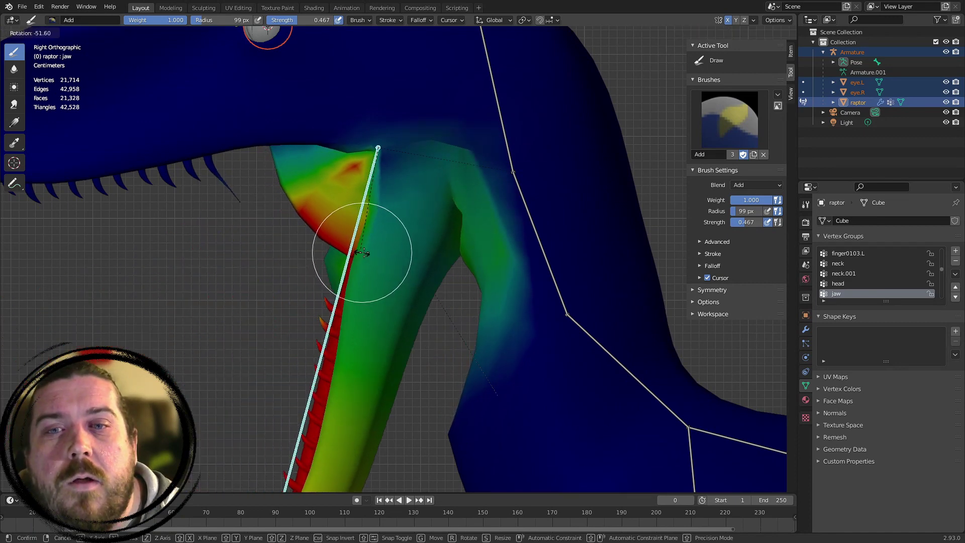
{"action": "right_click", "coordinate": [340, 232]}
{"action": "key", "text": "r"}
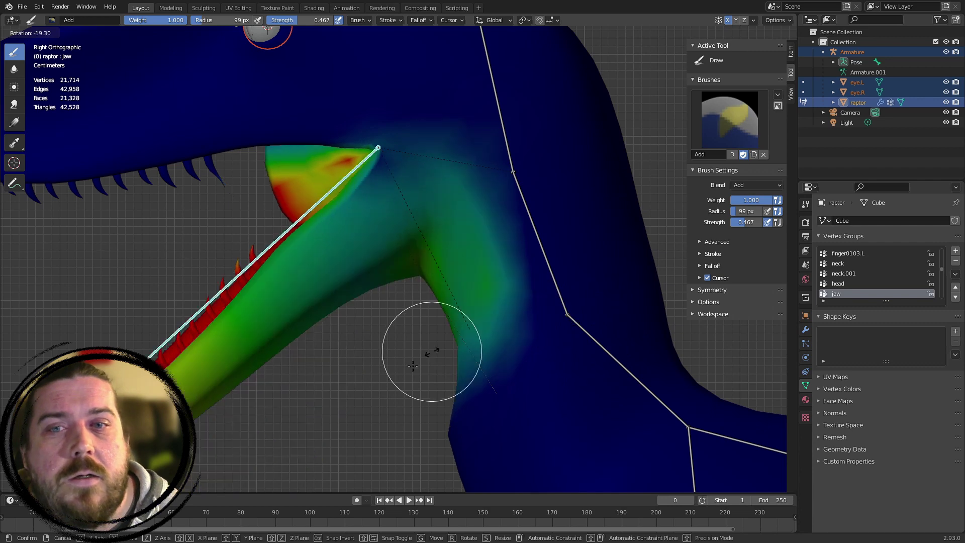
{"action": "right_click", "coordinate": [548, 346]}
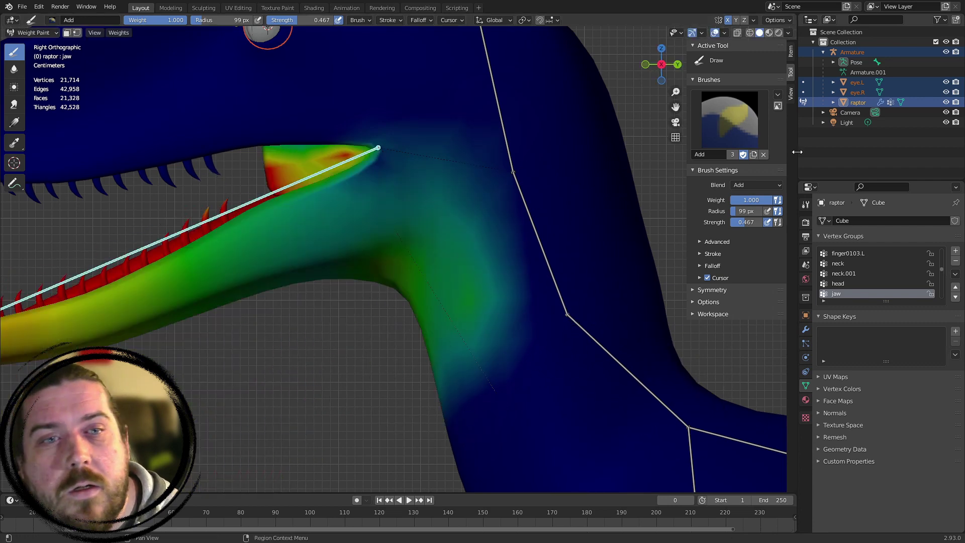
Soften the jaw weight on the throat and under the jaw with the Subtract brush at strength 0.237
{"action": "left_click", "coordinate": [736, 137]}
{"action": "left_click", "coordinate": [697, 182]}
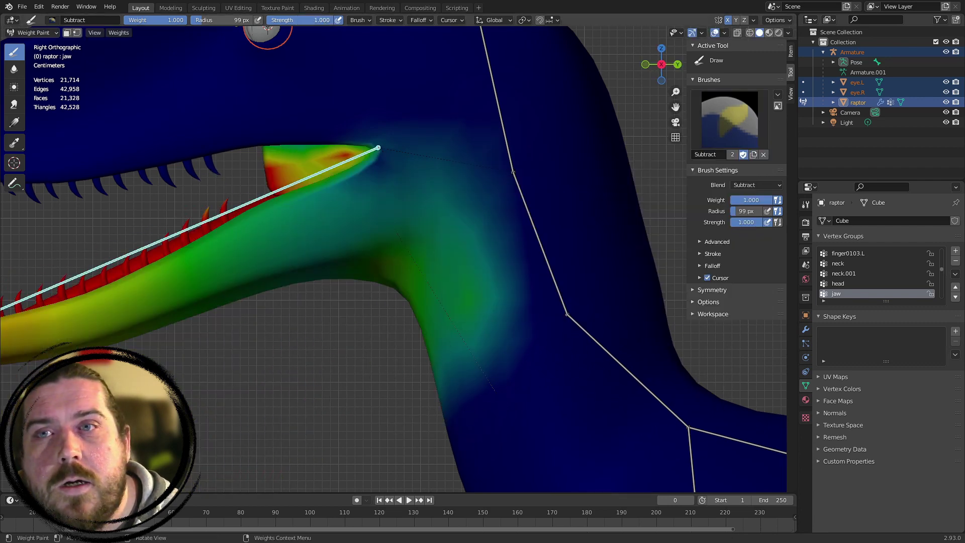
{"action": "left_click_drag", "start_coordinate": [468, 278], "coordinate": [424, 371]}
{"action": "middle_click_drag", "start_coordinate": [424, 371], "coordinate": [395, 296]}
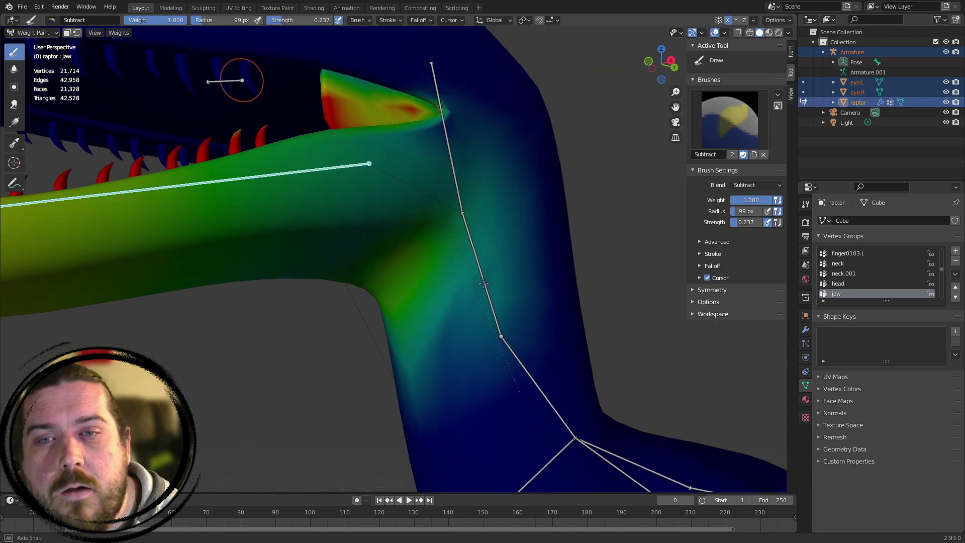
{"action": "left_click_drag", "start_coordinate": [403, 242], "coordinate": [412, 260]}
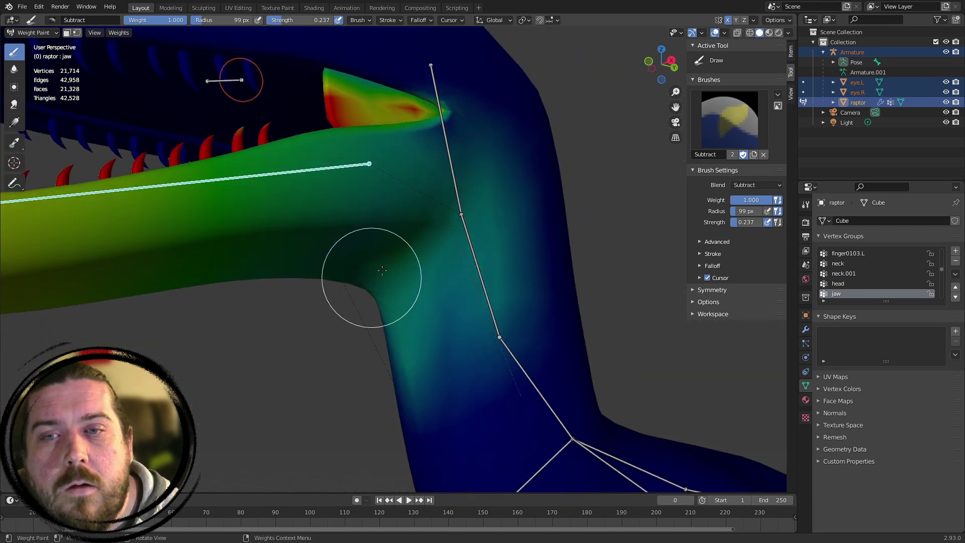
Rotate the jaw bone open and closed to check the deformation from both sides, and clear its rotation
{"action": "key", "text": "KP_3"}
{"action": "key", "text": "r"}
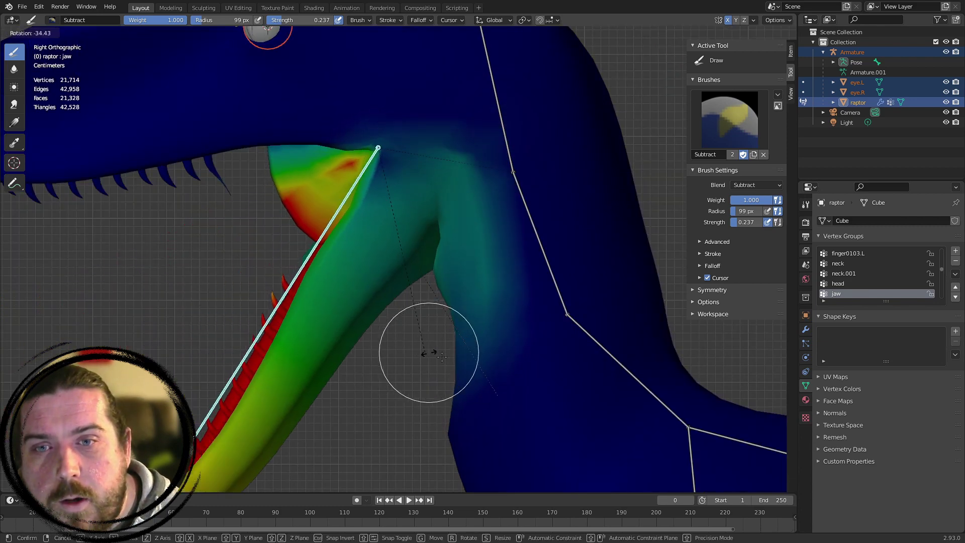
{"action": "left_click", "coordinate": [371, 349]}
{"action": "middle_click_drag", "start_coordinate": [319, 345], "coordinate": [543, 367]}
{"action": "key", "text": "r"}
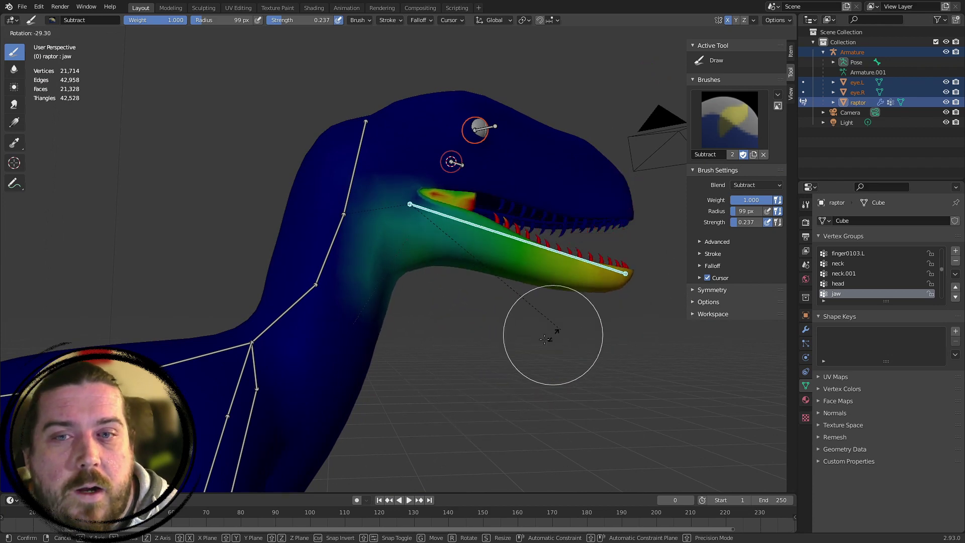
{"action": "left_click", "coordinate": [351, 329]}
{"action": "key", "text": "KP_3"}
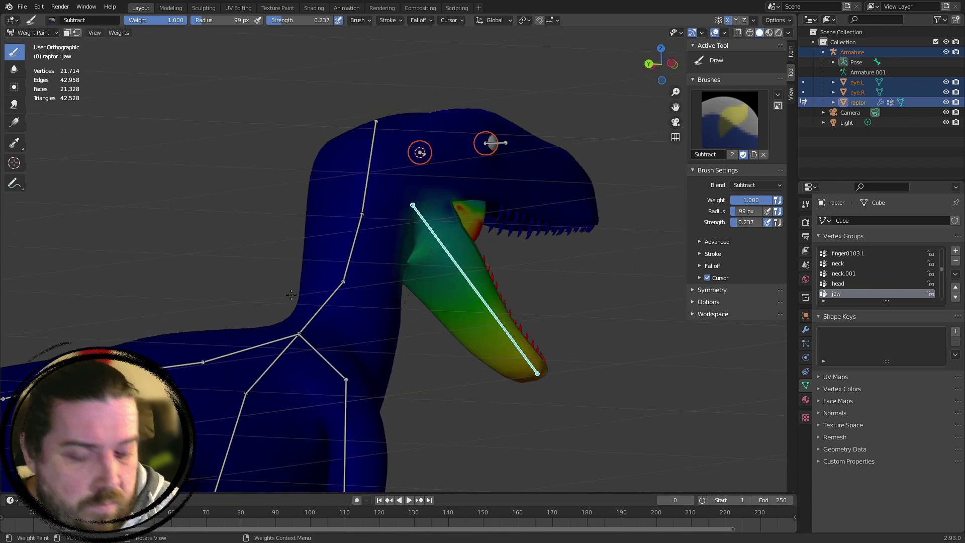
{"action": "scroll", "coordinate": [383, 370], "scroll_direction": "up", "scroll_amount": 2}
{"action": "key", "text": "alt+r"}
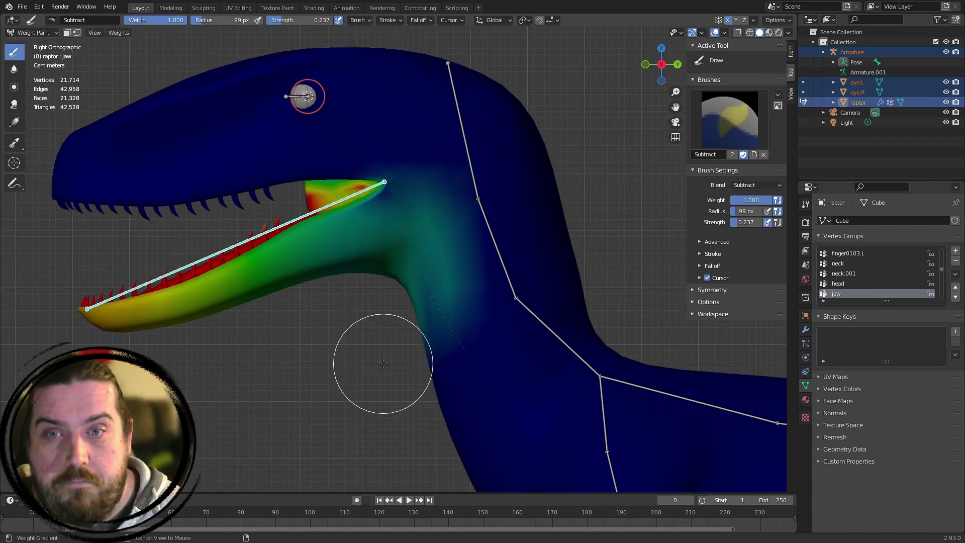
Subtract jaw weight from the lower throat and the side of the neck, and inspect the blend from below
{"action": "scroll", "coordinate": [383, 360], "scroll_direction": "up", "scroll_amount": 2}
{"action": "left_click_drag", "start_coordinate": [465, 347], "coordinate": [495, 257]}
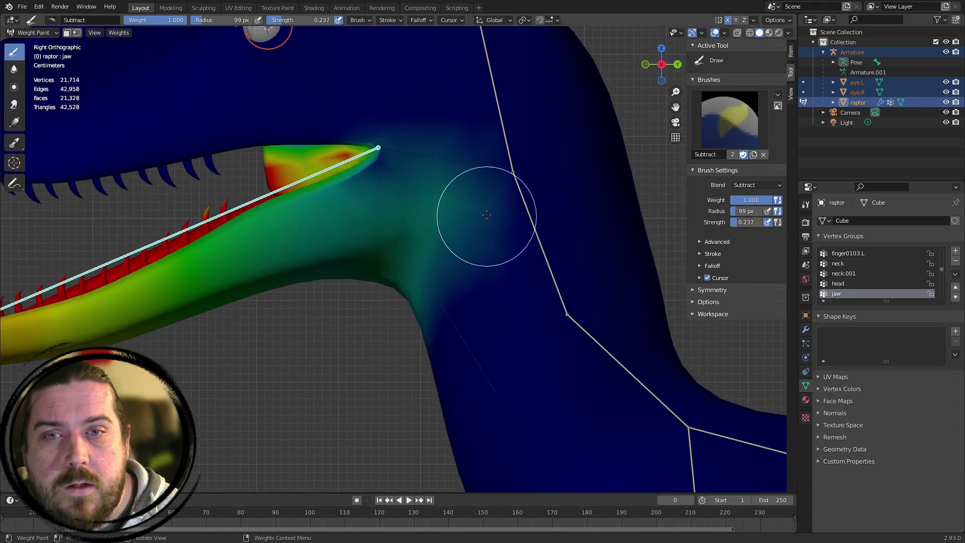
{"action": "mouse_move", "coordinate": [315, 230]}
{"action": "middle_mouse_down"}
{"action": "mouse_move", "coordinate": [323, 367]}
{"action": "mouse_move", "coordinate": [301, 351]}
{"action": "mouse_move", "coordinate": [409, 319]}
{"action": "mouse_move", "coordinate": [465, 276]}
{"action": "middle_mouse_up"}
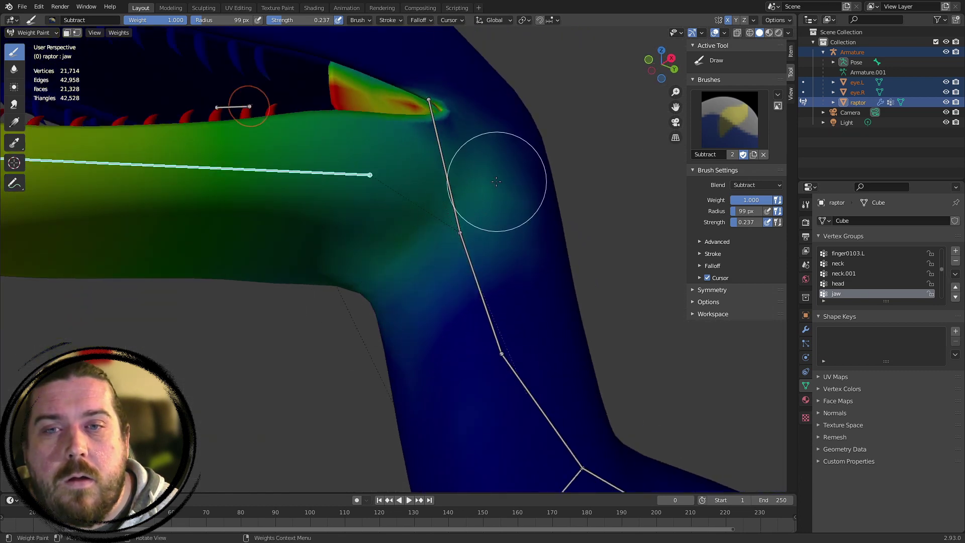
{"action": "middle_click_drag", "start_coordinate": [234, 179], "coordinate": [233, 179]}
{"action": "scroll", "coordinate": [302, 251], "scroll_direction": "down", "scroll_amount": 3}
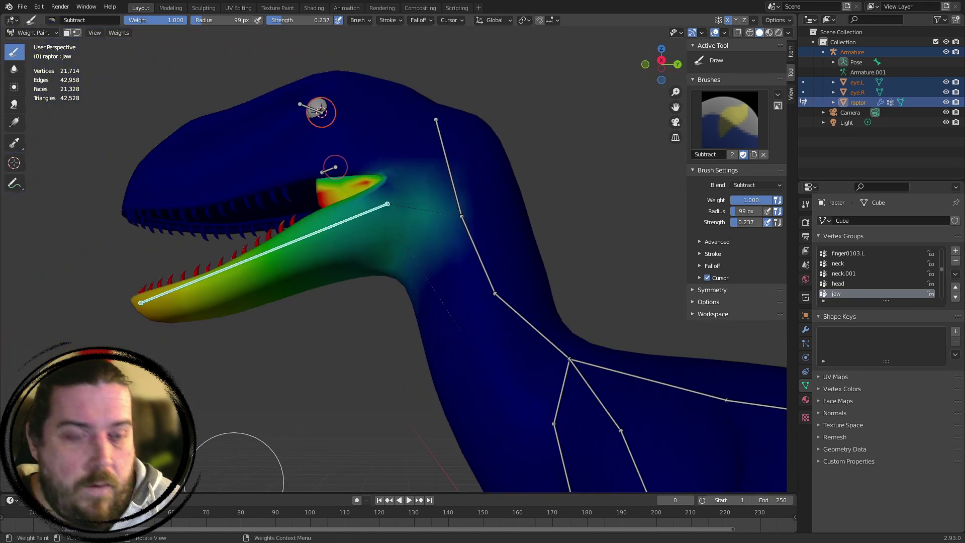
Check the reduced throat weights in the right side view with a trial jaw rotation, and cancel it
{"action": "key", "text": "KP_3"}
{"action": "scroll", "coordinate": [271, 312], "scroll_direction": "up", "scroll_amount": 2}
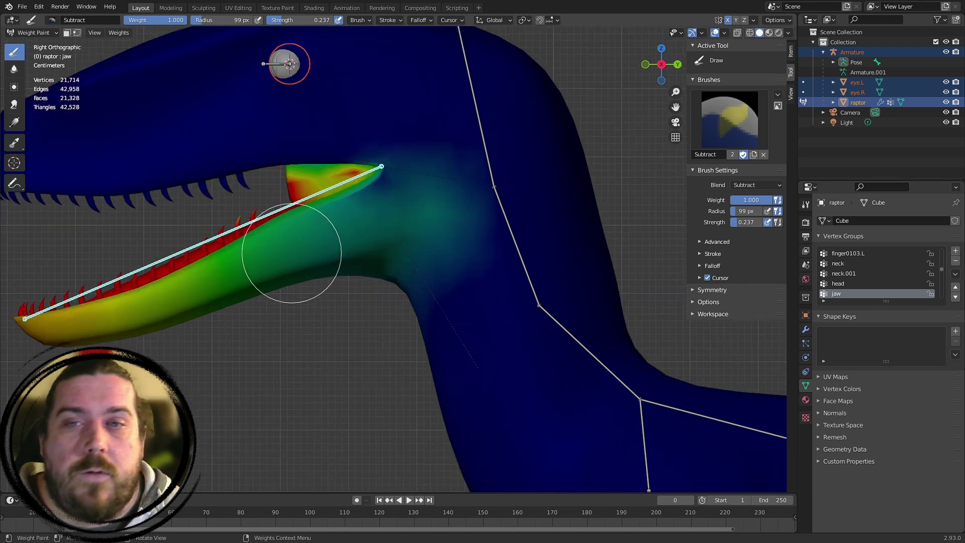
{"action": "key", "text": "r"}
{"action": "right_click", "coordinate": [336, 258]}
Switch back to the Add brush and paint jaw weight around the corner of the mouth
{"action": "left_click", "coordinate": [726, 125]}
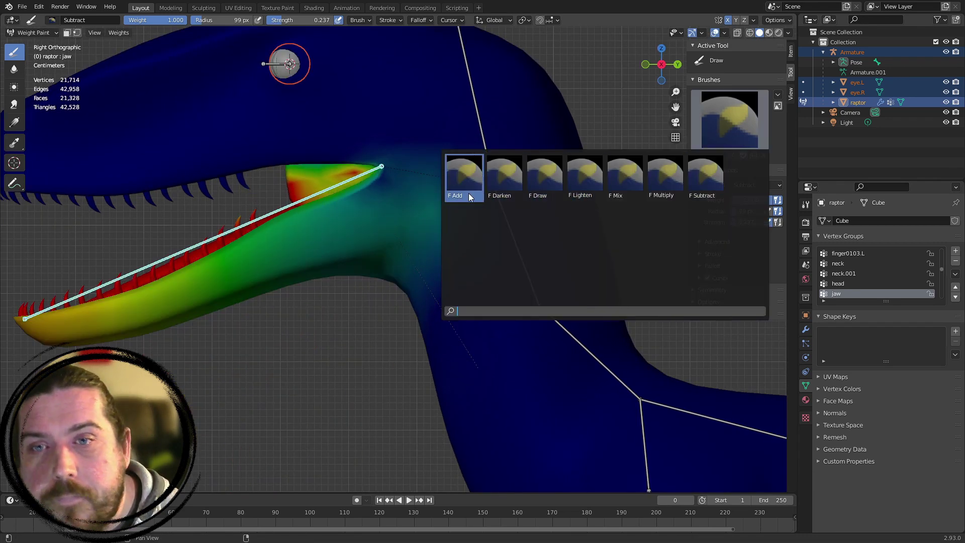
{"action": "left_click", "coordinate": [463, 178]}
{"action": "scroll", "coordinate": [367, 183], "scroll_direction": "up", "scroll_amount": 2}
{"action": "scroll", "coordinate": [388, 86], "scroll_direction": "down", "scroll_amount": 2}
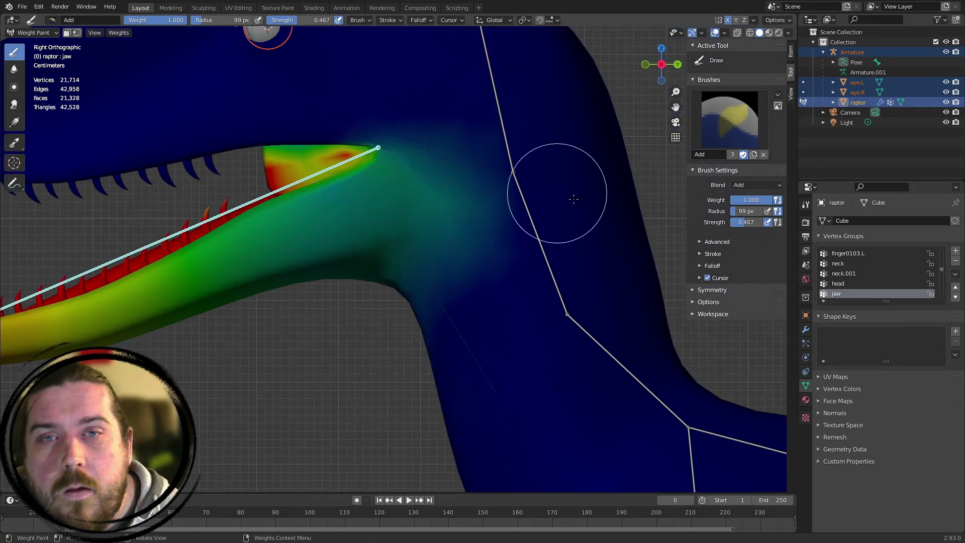
Paint more jaw weight above and behind the corner of the mouth, checking the deformation with trial jaw rotations that are cancelled
{"action": "key", "text": "r"}
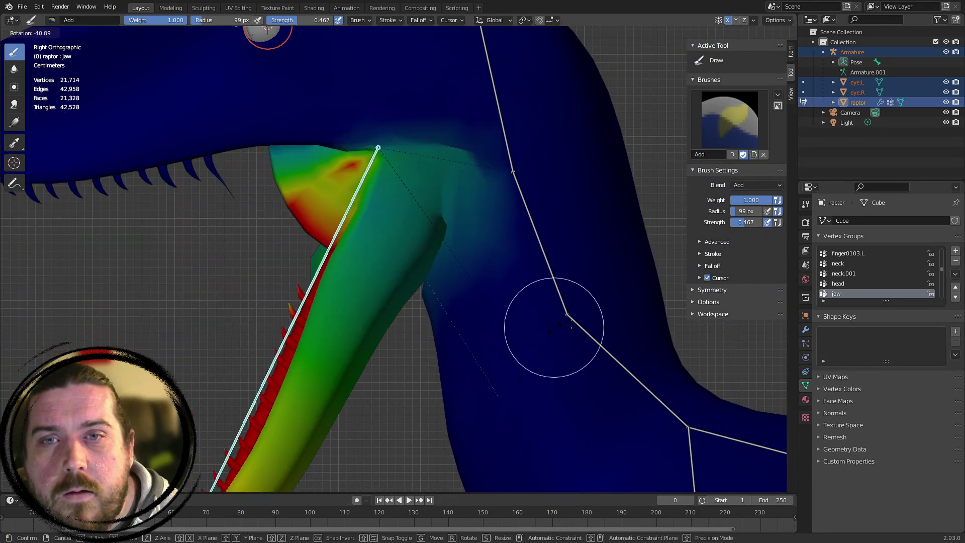
{"action": "right_click", "coordinate": [383, 291]}
{"action": "middle_click_drag", "start_coordinate": [470, 146], "coordinate": [483, 195], "text": "shift"}
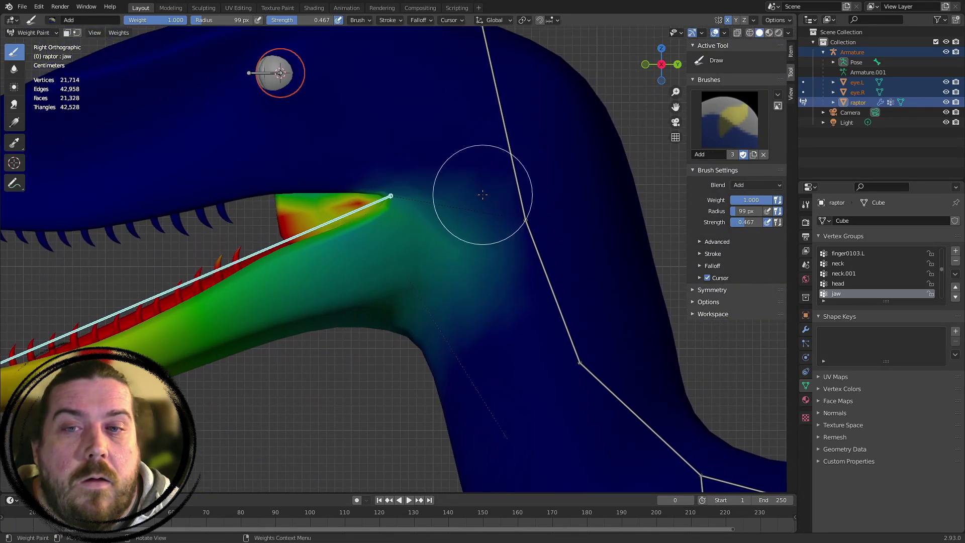
{"action": "left_click", "coordinate": [445, 186]}
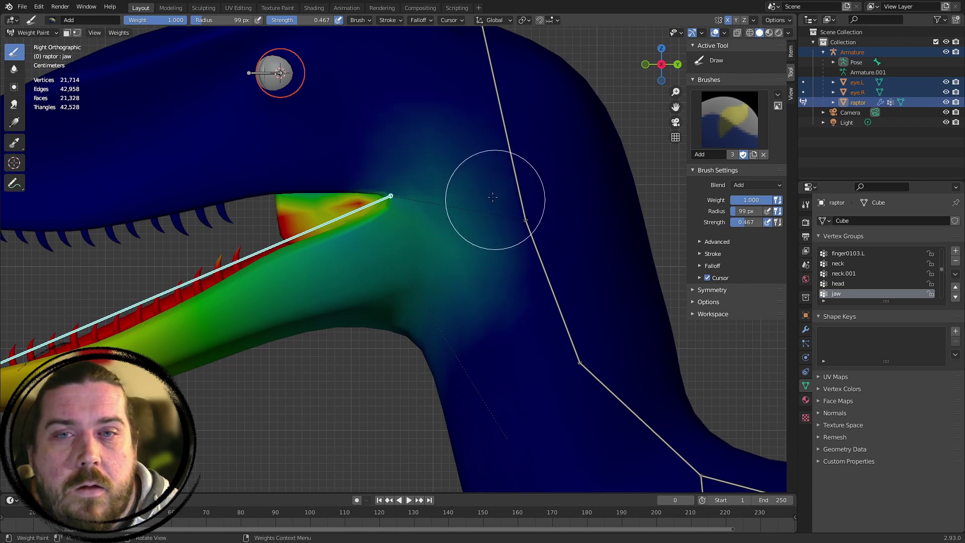
{"action": "key", "text": "r"}
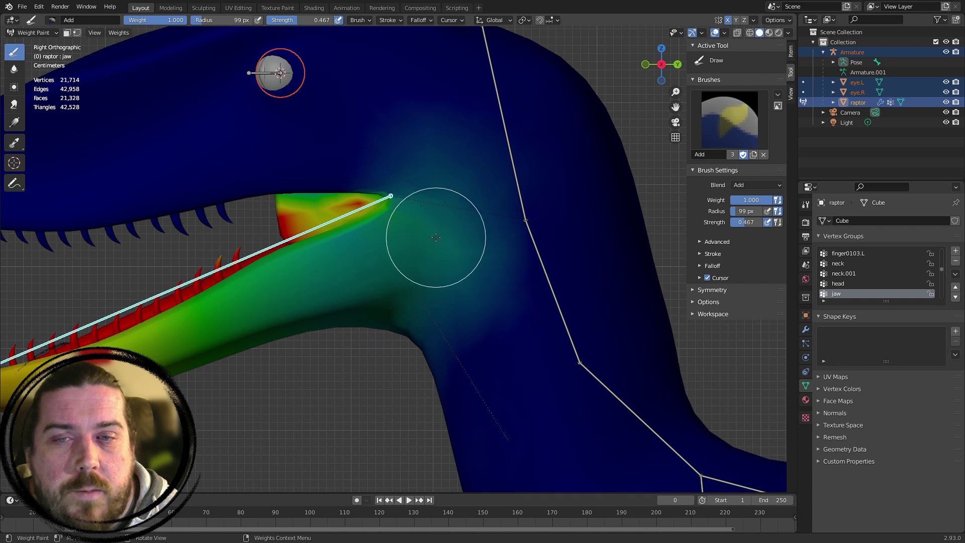
{"action": "key", "text": "r"}
{"action": "key", "text": "Escape"}
Activate the head bone's weights and use the Subtract brush to reduce them just above and behind the corner of the mouth
{"action": "left_click", "coordinate": [539, 253], "text": "ctrl"}
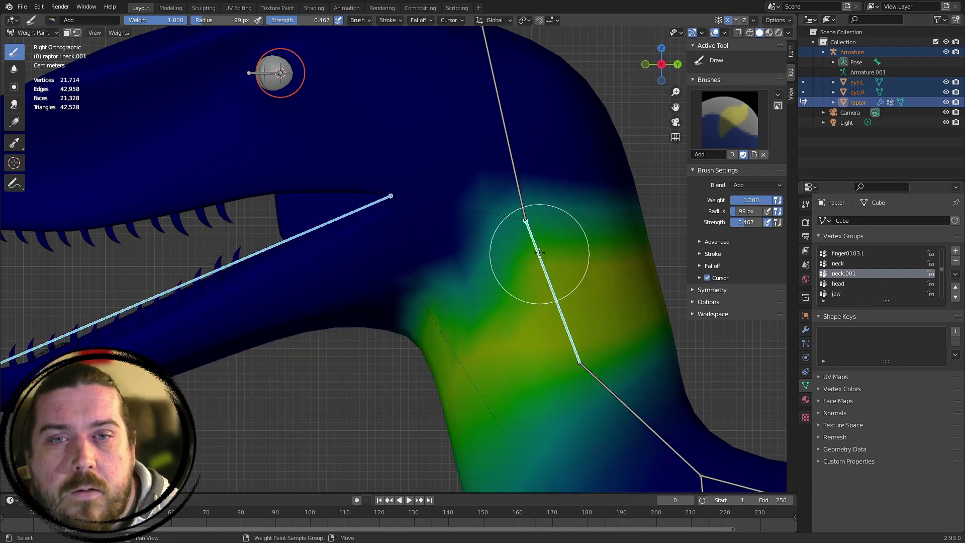
{"action": "left_click", "coordinate": [519, 179], "text": "ctrl"}
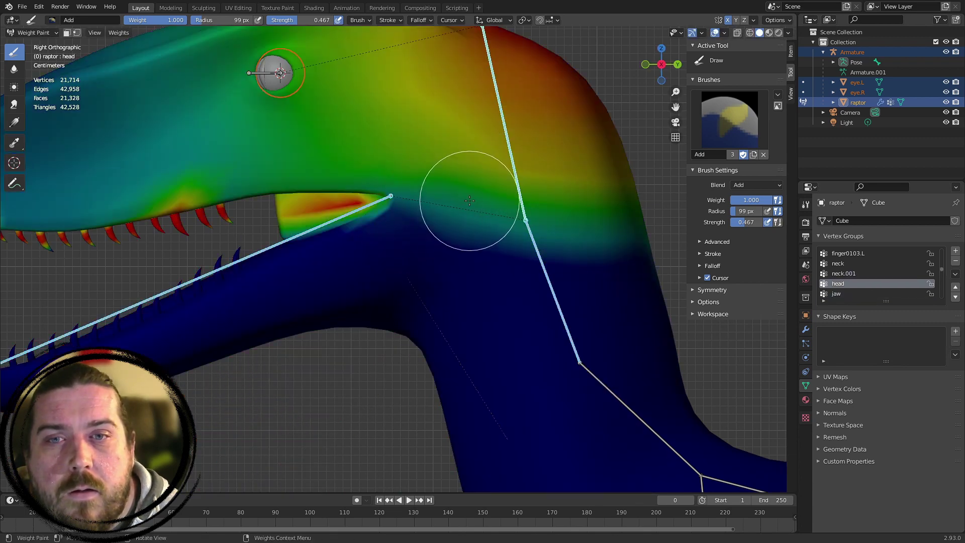
{"action": "left_click", "coordinate": [728, 137]}
{"action": "left_click", "coordinate": [707, 172]}
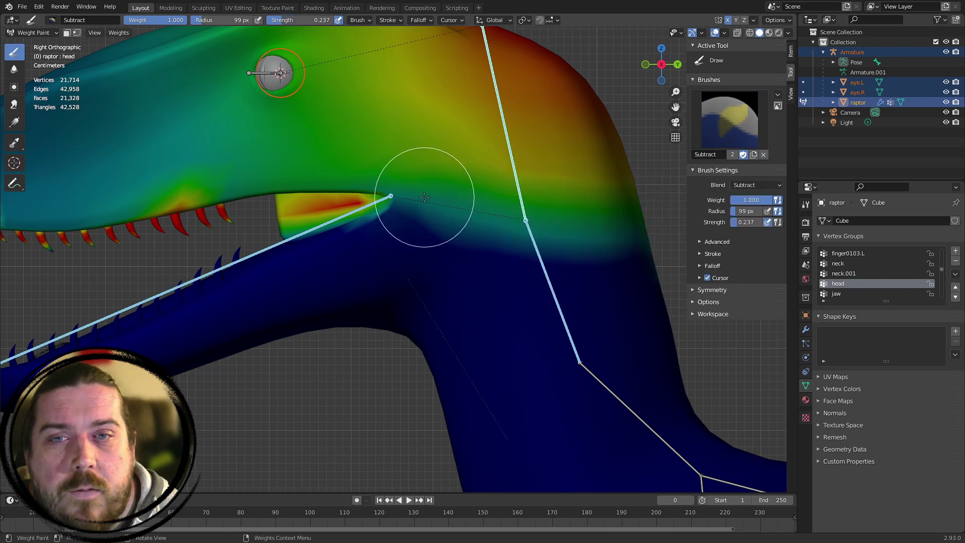
{"action": "left_click_drag", "start_coordinate": [459, 167], "coordinate": [468, 166]}
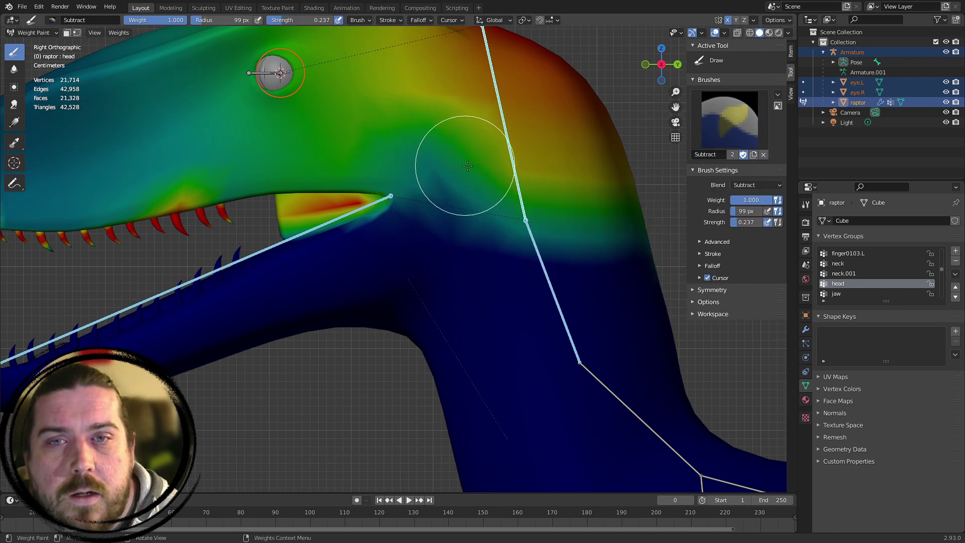
{"action": "right_click", "coordinate": [308, 227]}
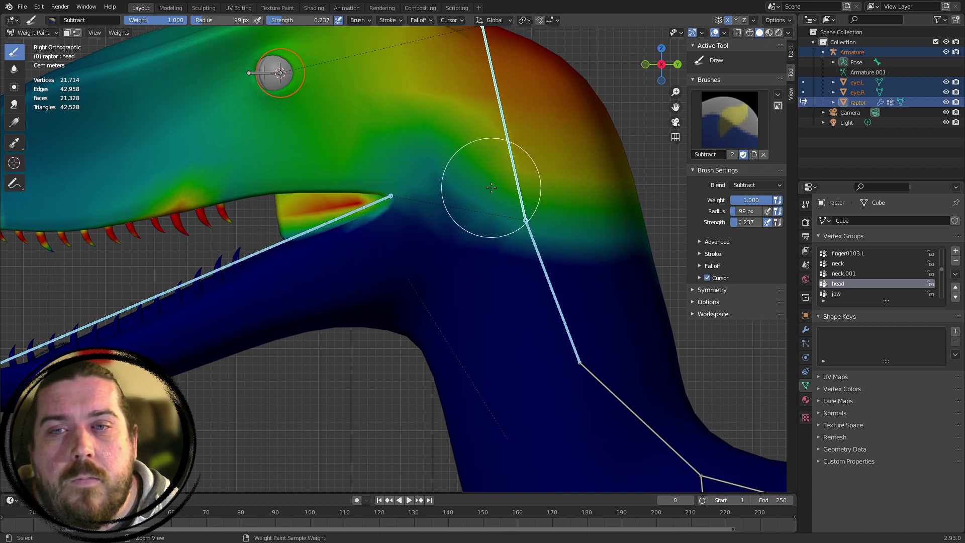
{"action": "right_click", "coordinate": [517, 194]}
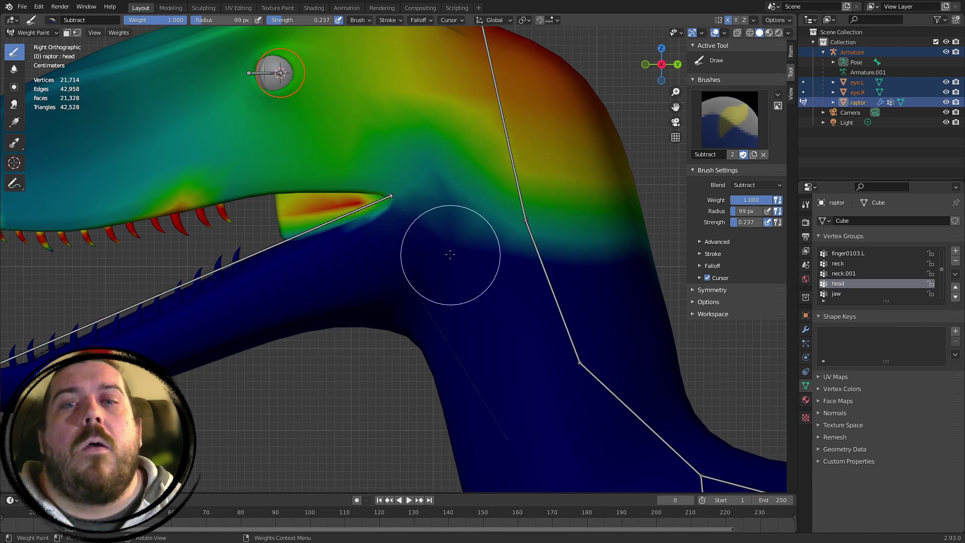
Make the jaw bone active again and swing it wide open and back to test the mouth corner, leaving it unrotated
{"action": "left_click", "coordinate": [351, 221], "text": "ctrl"}
{"action": "key", "text": "r"}
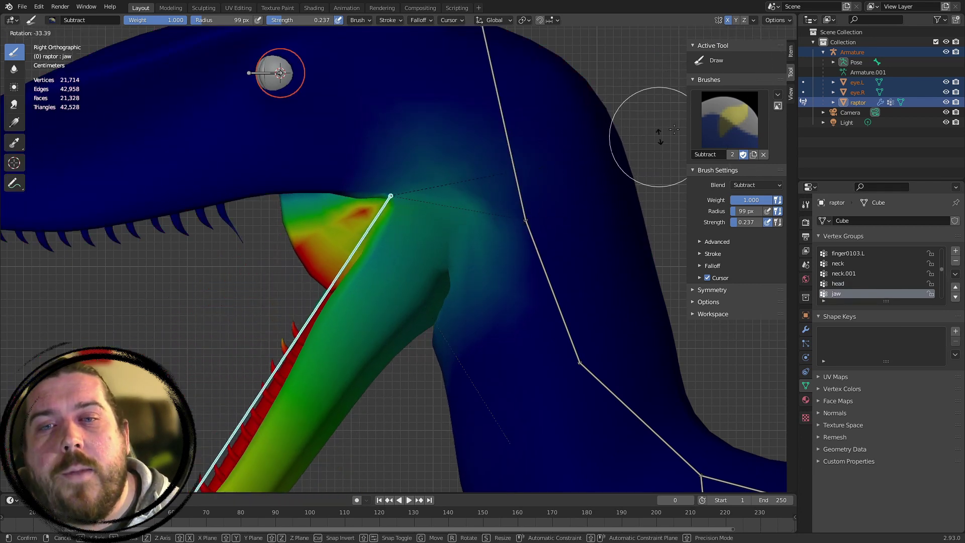
{"action": "scroll", "coordinate": [453, 226], "scroll_direction": "down", "scroll_amount": 2}
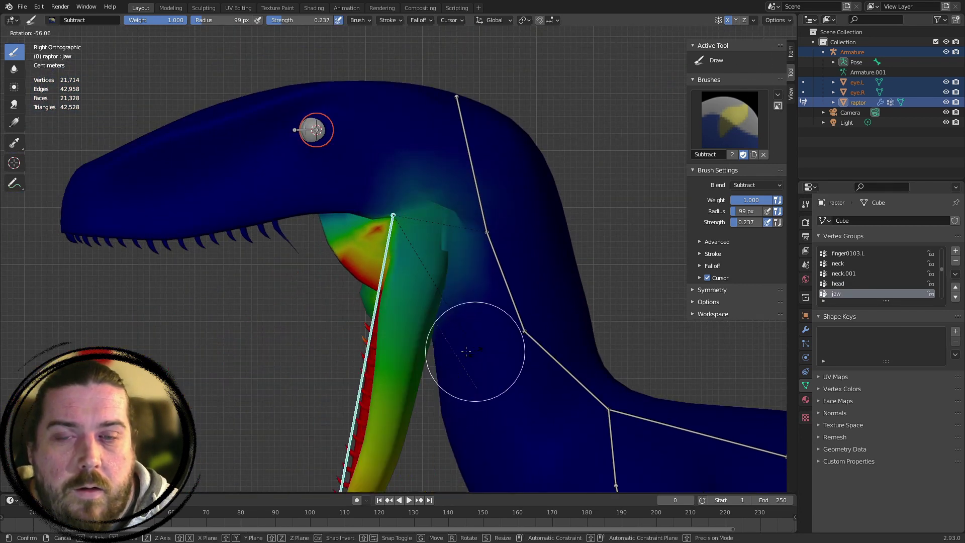
{"action": "left_click", "coordinate": [495, 310]}
{"action": "key", "text": "r"}
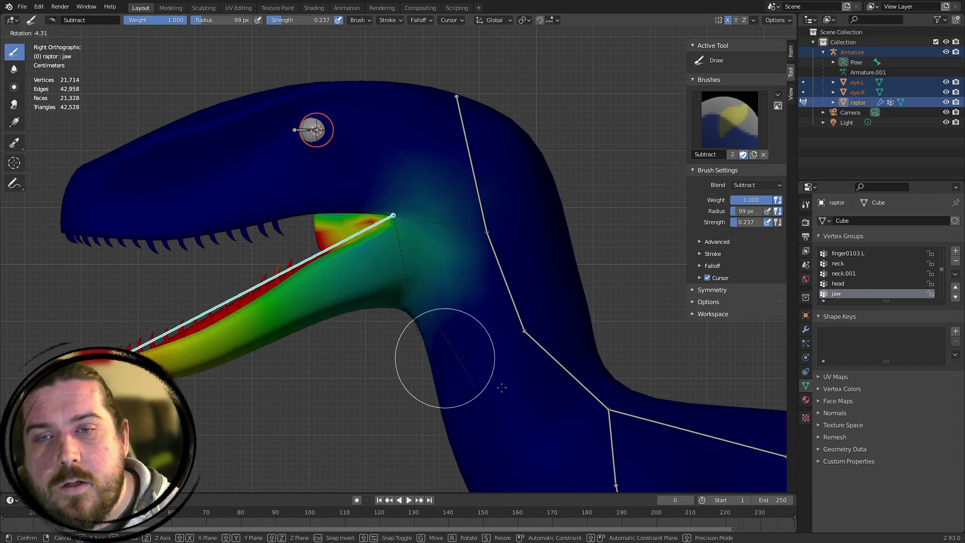
{"action": "right_click", "coordinate": [452, 362]}
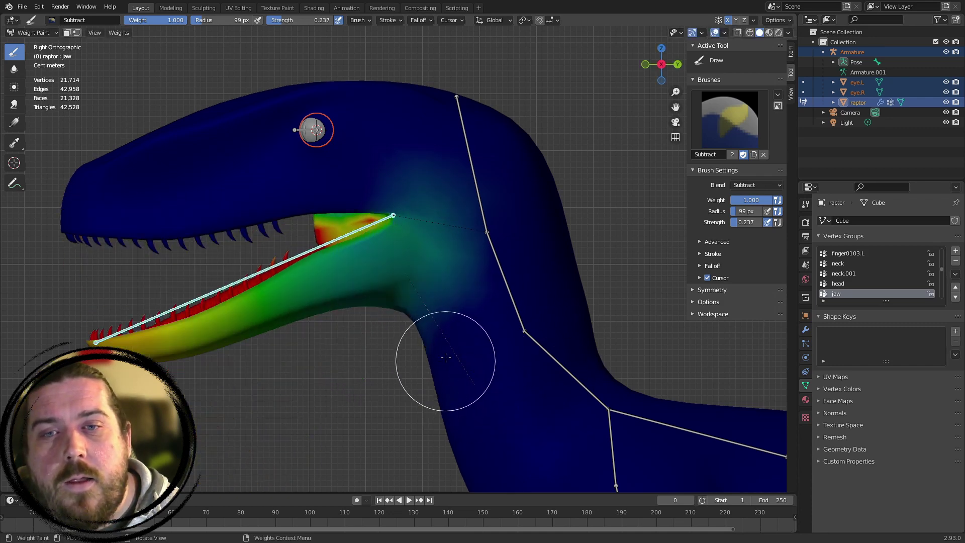
Select the upper neck bone, neck.001, and test its deformation with a trial rotation that leaves the pose unchanged
{"action": "scroll", "coordinate": [397, 319], "scroll_direction": "down", "scroll_amount": 4}
{"action": "middle_click_drag", "start_coordinate": [679, 440], "coordinate": [452, 262], "text": "shift"}
{"action": "middle_click_drag", "start_coordinate": [332, 205], "coordinate": [461, 220], "text": "shift"}
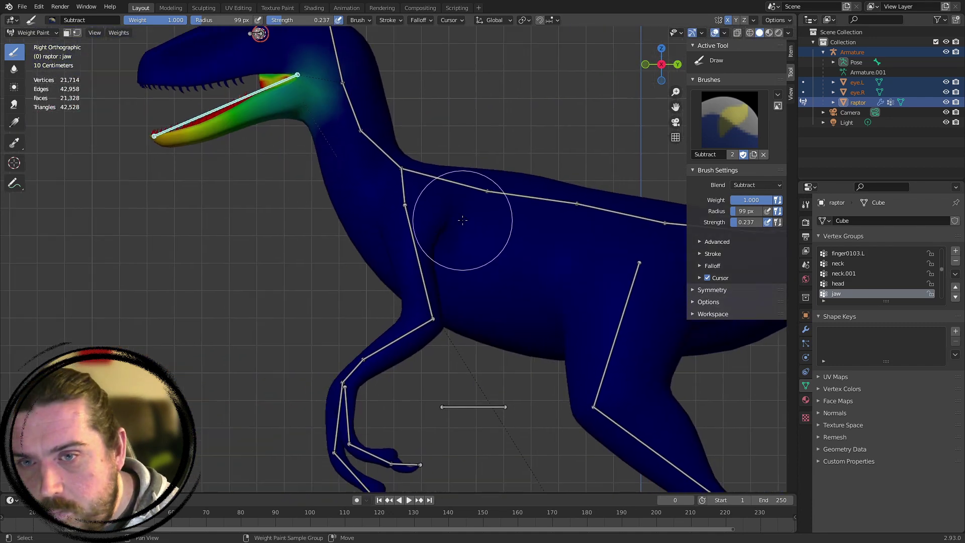
{"action": "scroll", "coordinate": [369, 220], "scroll_direction": "down", "scroll_amount": 1}
{"action": "left_click", "coordinate": [360, 130], "text": "ctrl"}
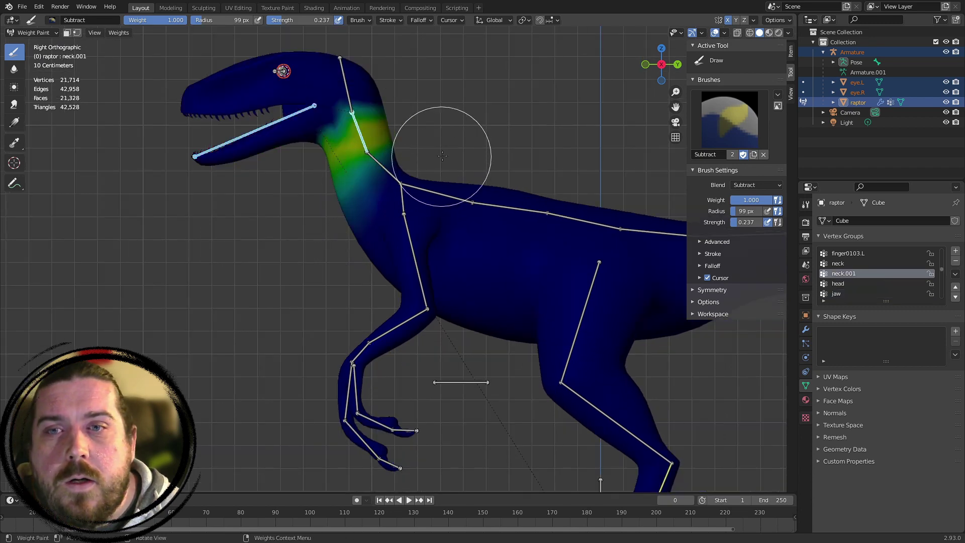
{"action": "key", "text": "r"}
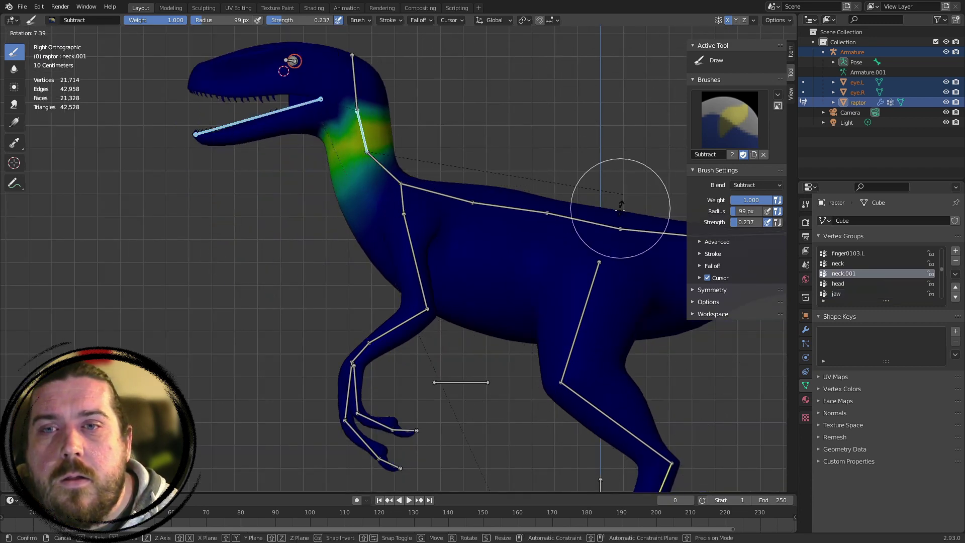
{"action": "left_click", "coordinate": [402, 183]}
Add the lower neck and head bones to the selection, try rotating them together, and cancel the rotation
{"action": "left_click", "coordinate": [385, 175], "text": "ctrl"}
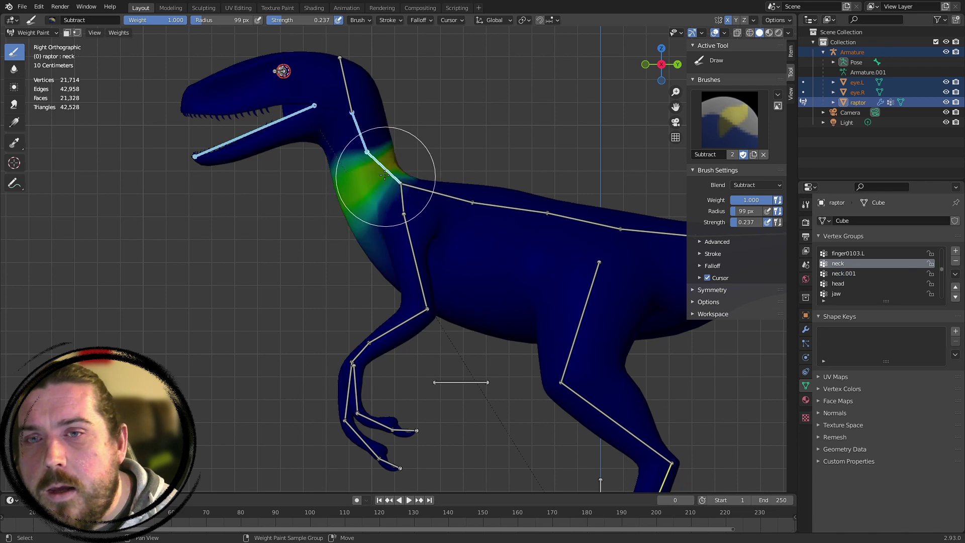
{"action": "left_click", "coordinate": [354, 89], "text": "ctrl+shift"}
{"action": "middle_click_drag", "start_coordinate": [371, 75], "coordinate": [500, 222], "text": "shift"}
{"action": "key", "text": "r"}
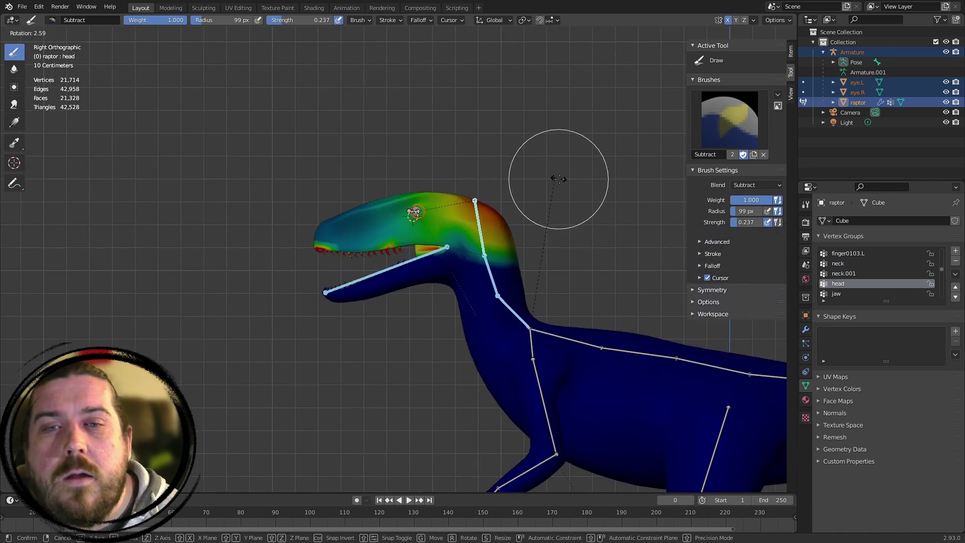
{"action": "right_click", "coordinate": [442, 245]}
Reduce the selection to the head bone, swing it up and down to see how the jaw behaves, and cancel the rotation
{"action": "key", "text": "a"}
{"action": "key", "text": "a"}
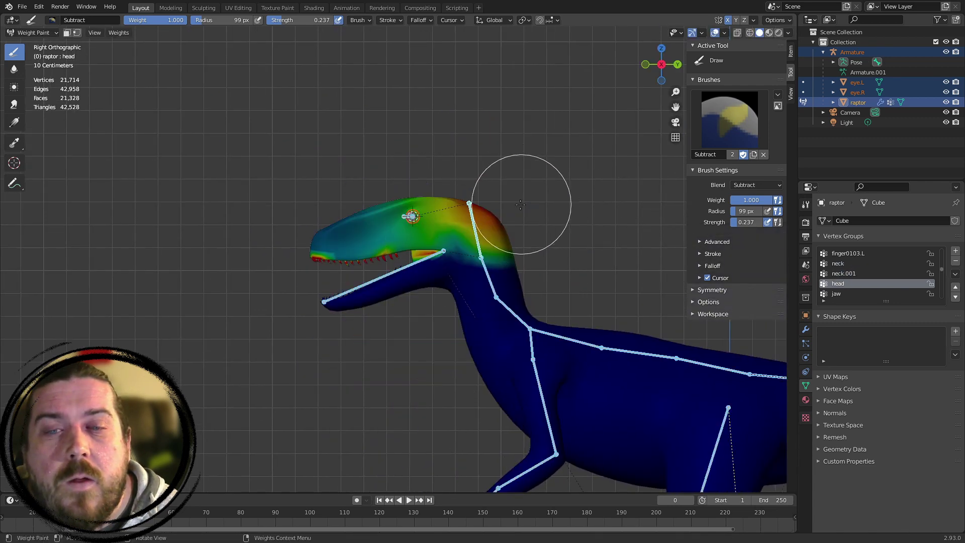
{"action": "key", "text": "r"}
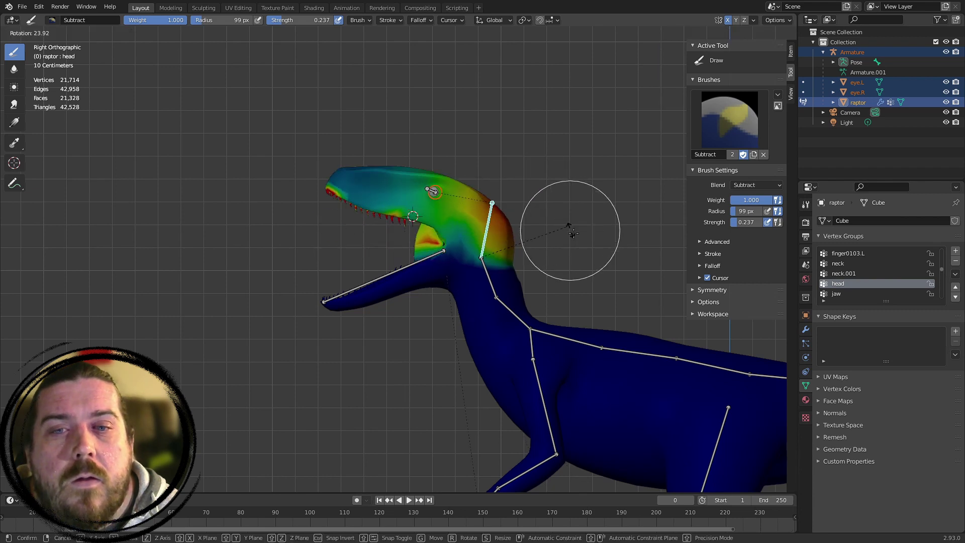
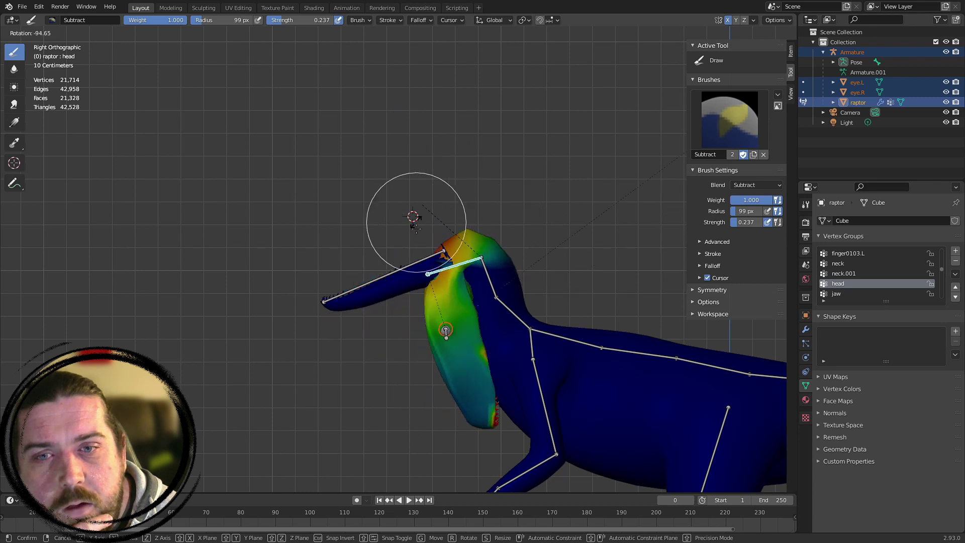
{"action": "key", "text": "Escape"}
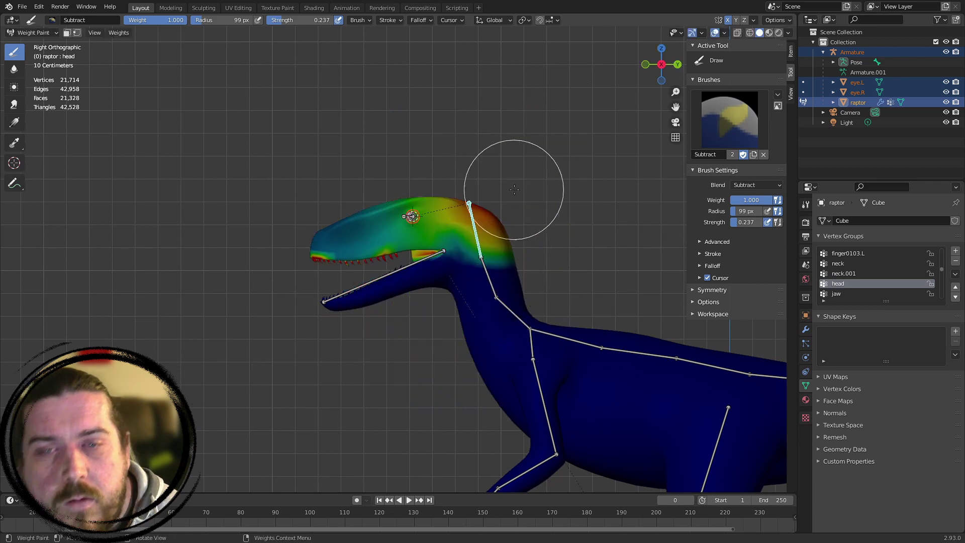
Switch from Weight Paint to Object Mode and select only the armature
{"action": "scroll", "coordinate": [477, 226], "scroll_direction": "up", "scroll_amount": 1}
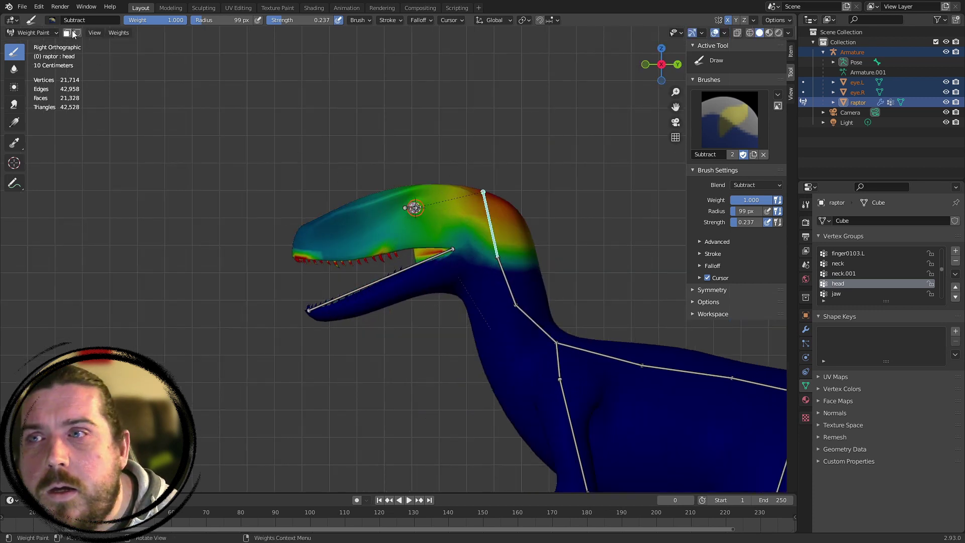
{"action": "left_click", "coordinate": [47, 29]}
{"action": "left_click", "coordinate": [47, 30]}
{"action": "left_click", "coordinate": [39, 34]}
{"action": "left_click", "coordinate": [35, 44]}
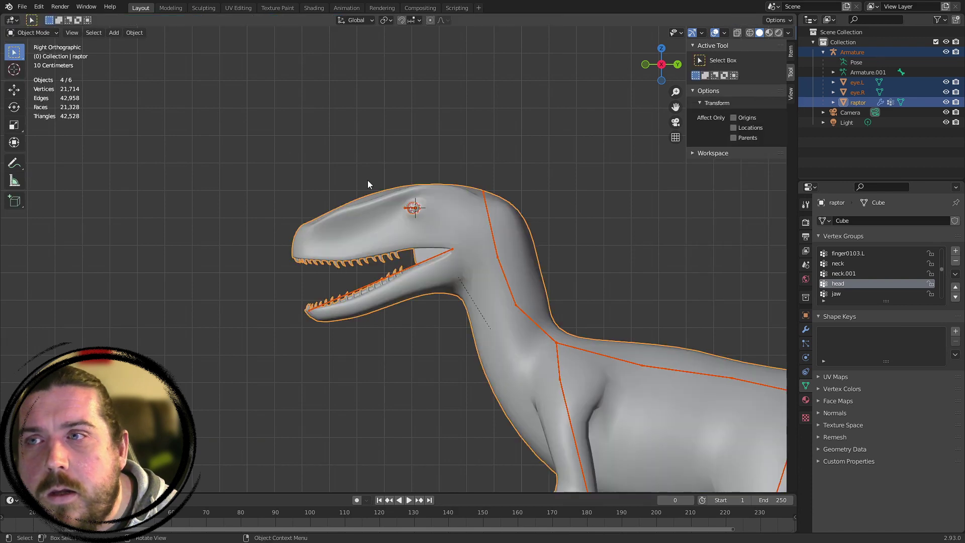
{"action": "left_click", "coordinate": [474, 231]}
{"action": "left_click", "coordinate": [490, 229]}
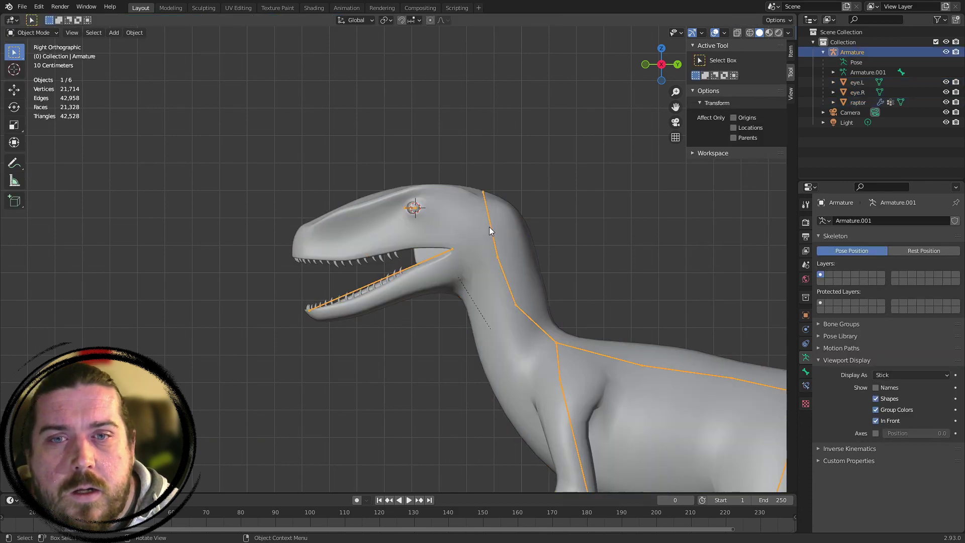
Enter Pose Mode on the armature, test the head bone with a trial rotation, and cancel it
{"action": "key", "text": "ctrl+Tab"}
{"action": "key", "text": "r"}
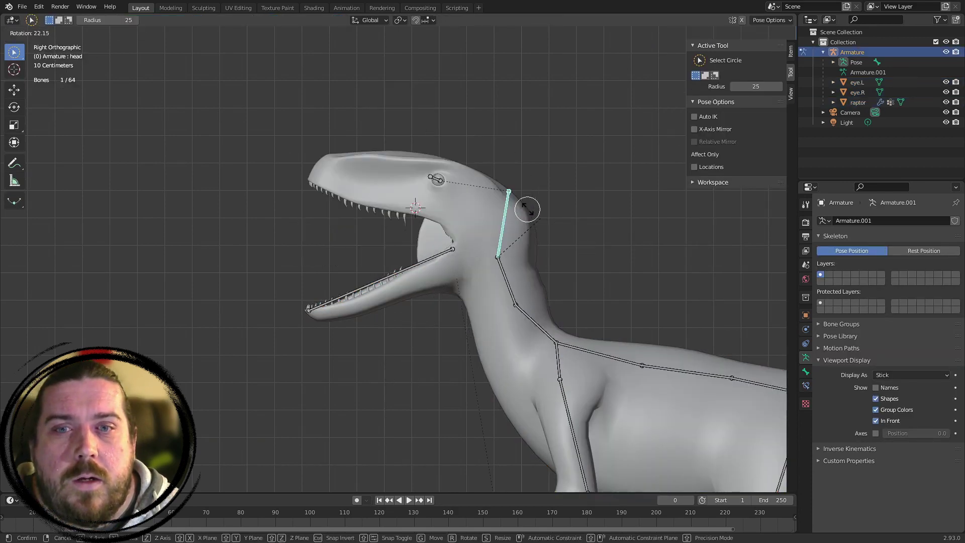
{"action": "key", "text": "Escape"}
In the armature's Edit Mode, parent the jaw bone to the head bone with Keep Offset
{"action": "scroll", "coordinate": [460, 272], "scroll_direction": "up", "scroll_amount": 3}
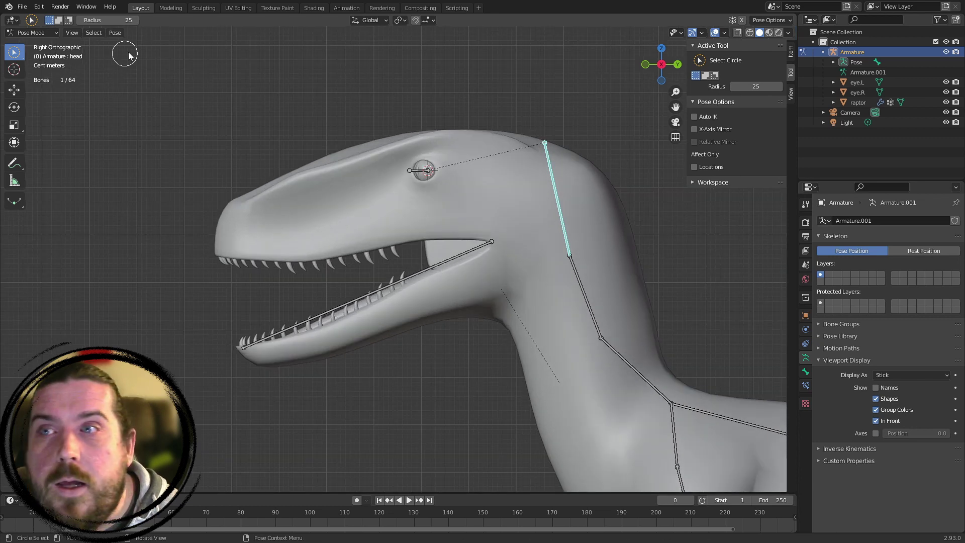
{"action": "left_click", "coordinate": [31, 32]}
{"action": "left_click", "coordinate": [34, 47]}
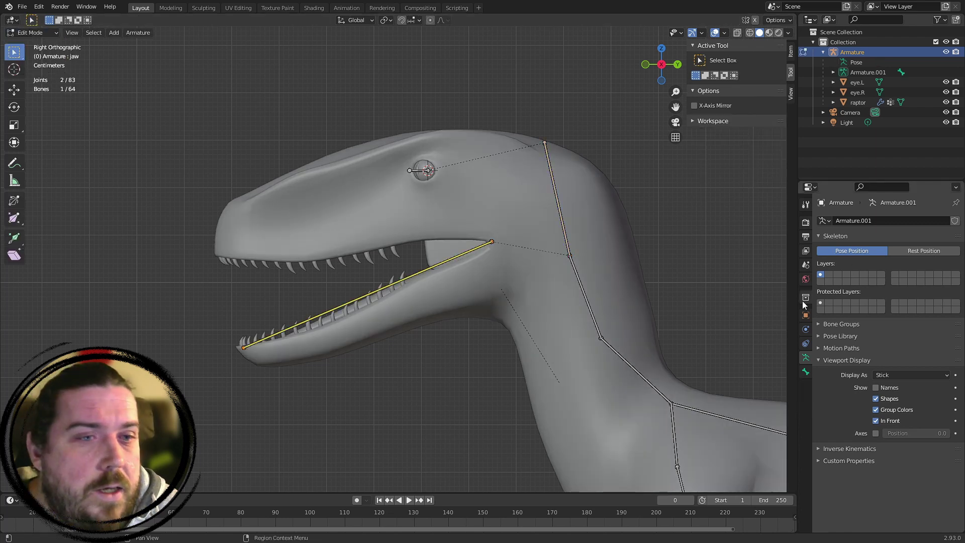
{"action": "key", "text": "ctrl+p"}
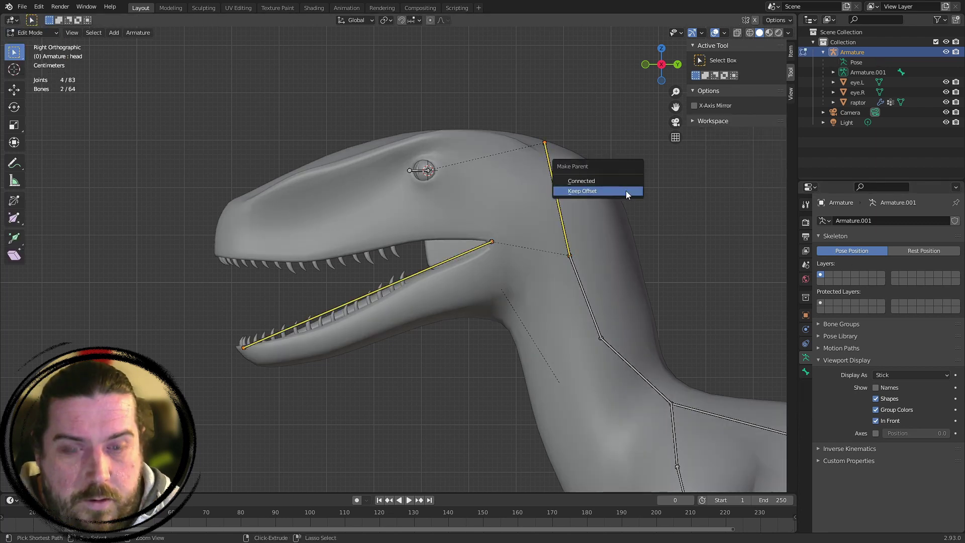
{"action": "left_click", "coordinate": [626, 191]}
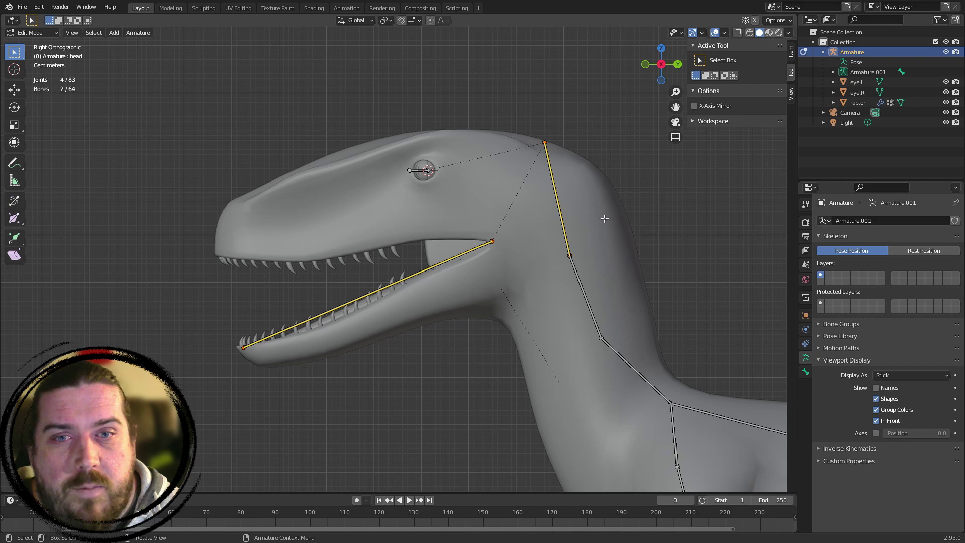
Return to Pose Mode and rotate the head bone upward to test that the jaw follows it
{"action": "left_click", "coordinate": [23, 31]}
{"action": "left_click", "coordinate": [35, 58]}
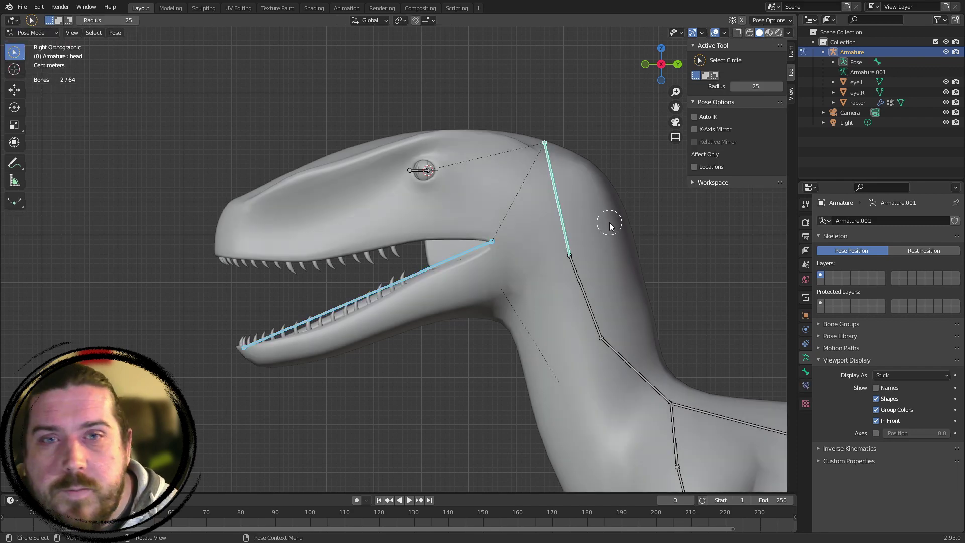
{"action": "left_click", "coordinate": [538, 187]}
{"action": "key", "text": "r"}
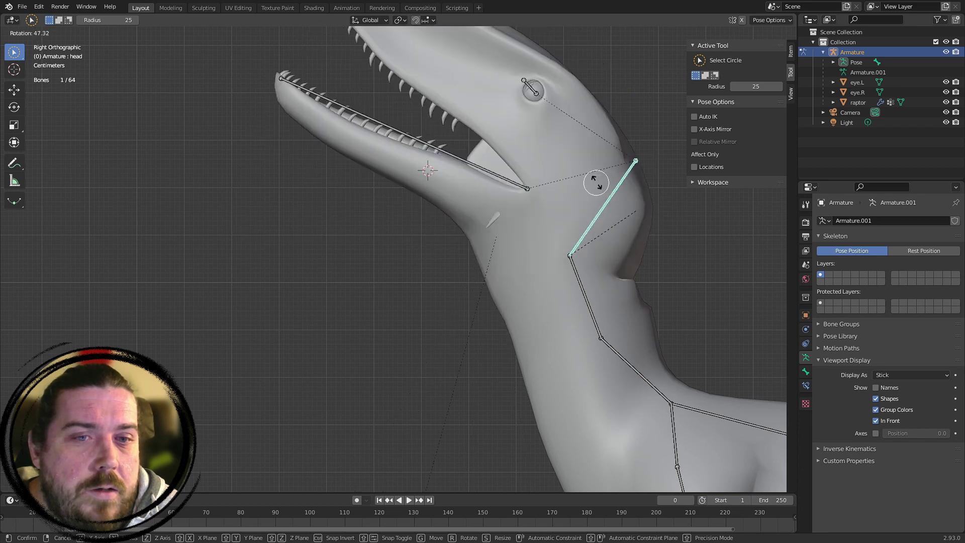
{"action": "left_click", "coordinate": [615, 203]}
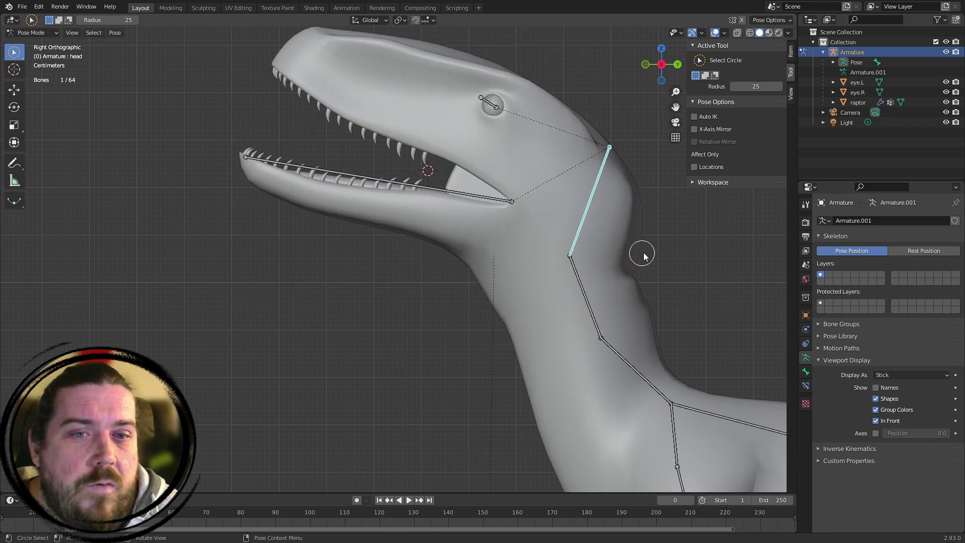
{"action": "scroll", "coordinate": [643, 257], "scroll_direction": "down", "scroll_amount": 5}
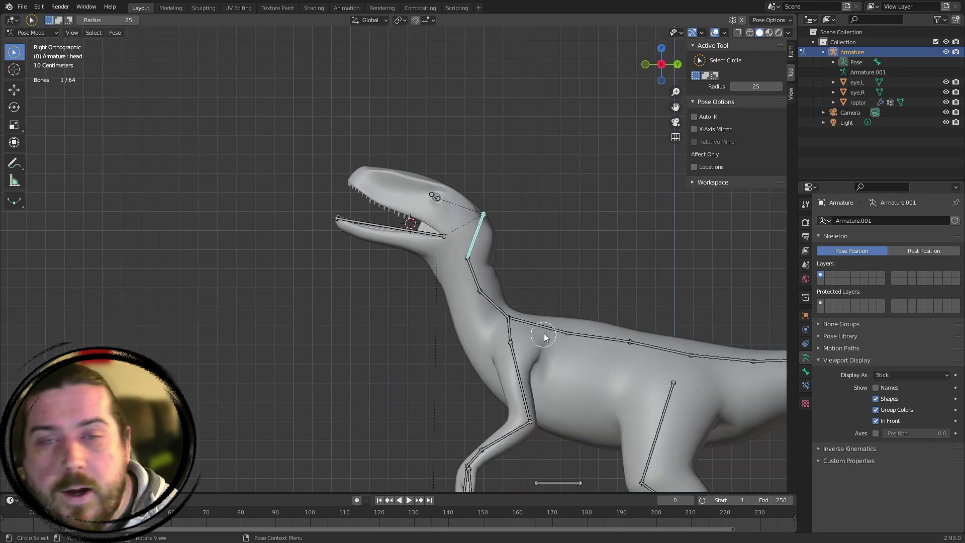
Undo the head bone's test rotation and switch from Pose Mode to Object Mode
{"action": "key", "text": "ctrl+z"}
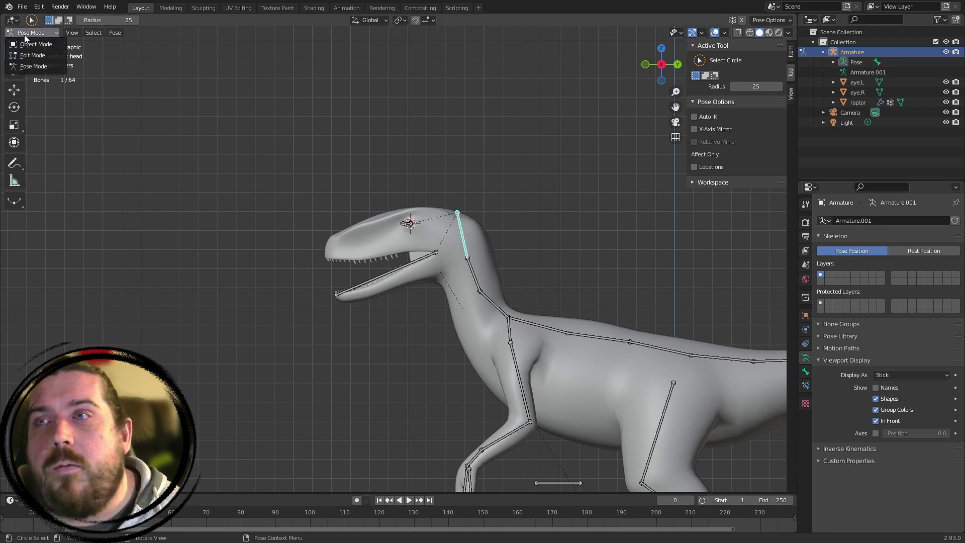
{"action": "left_click", "coordinate": [267, 139]}
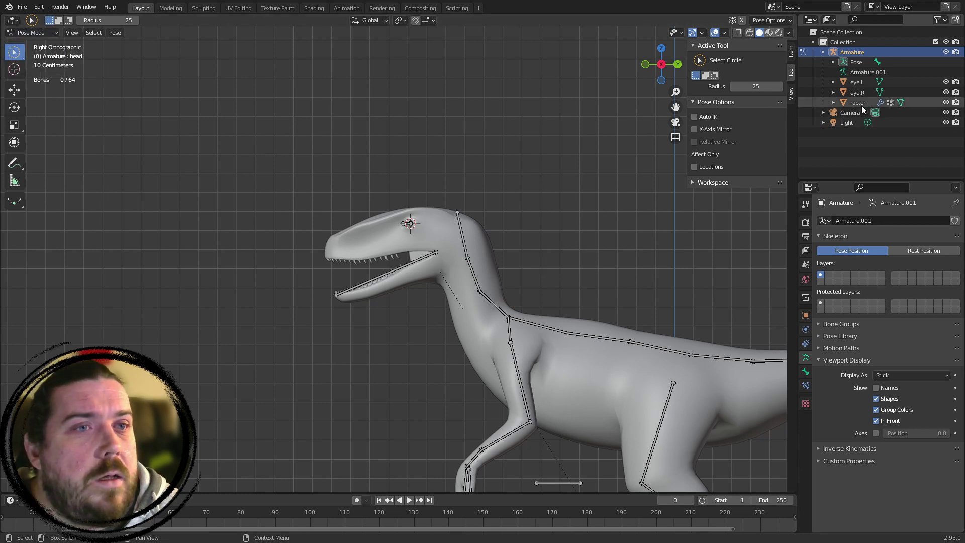
{"action": "left_click", "coordinate": [859, 103]}
{"action": "left_click", "coordinate": [36, 44]}
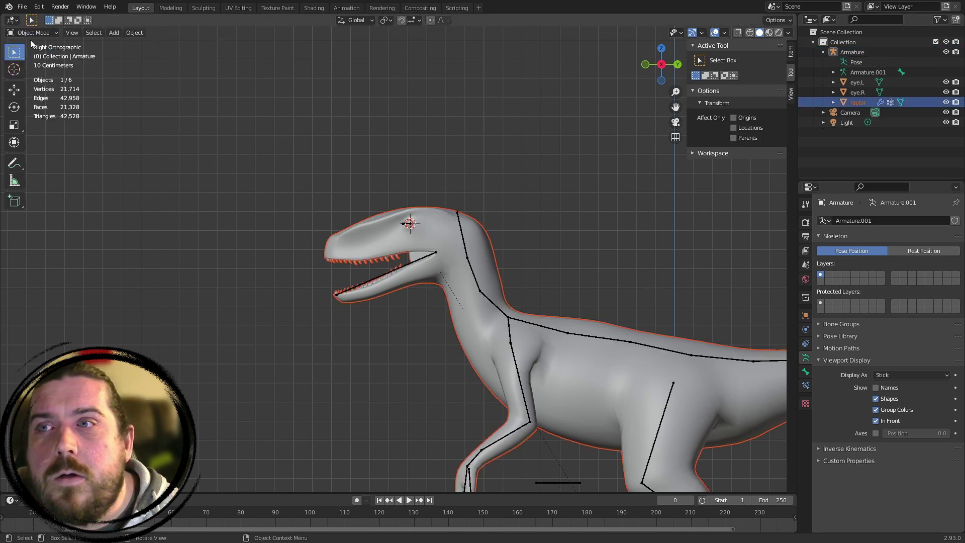
Select the armature together with the raptor mesh as the active object and enter Weight Paint mode
{"action": "left_click", "coordinate": [847, 103]}
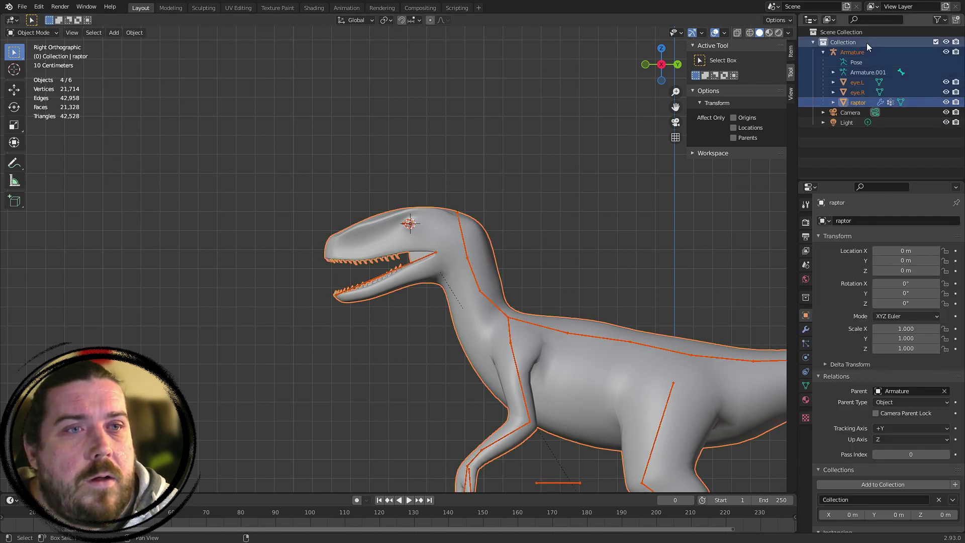
{"action": "left_click", "coordinate": [854, 53]}
{"action": "left_click", "coordinate": [857, 103], "text": "shift"}
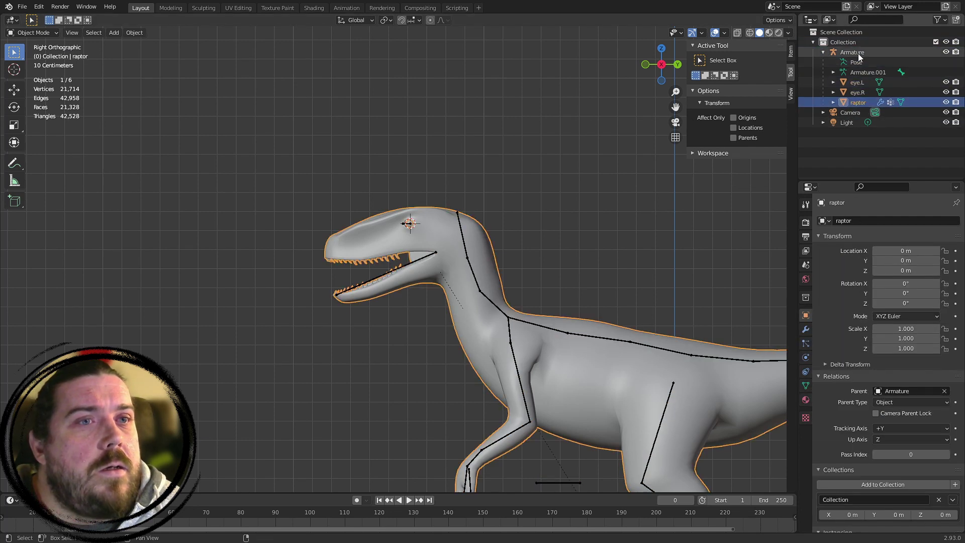
{"action": "left_click", "coordinate": [37, 32]}
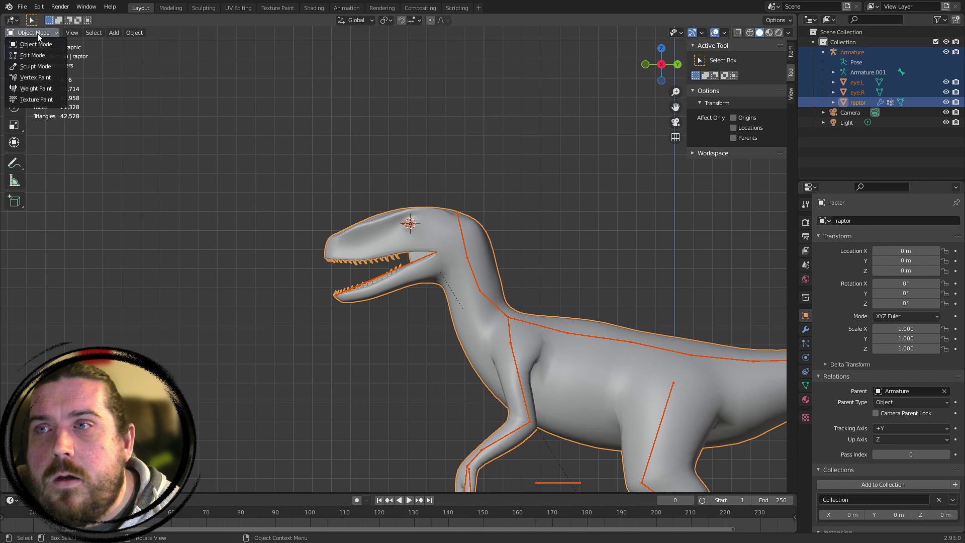
{"action": "left_click", "coordinate": [34, 88]}
{"action": "scroll", "coordinate": [517, 172], "scroll_direction": "up", "scroll_amount": 5}
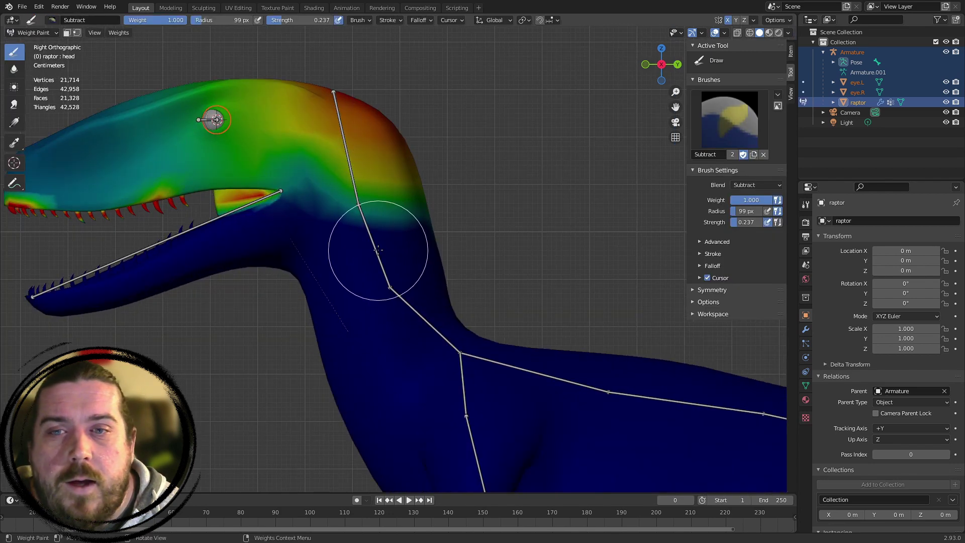
Select the neck.001, head and neck bones and examine how their weights spread over the neck
{"action": "left_click", "coordinate": [370, 221], "text": "ctrl"}
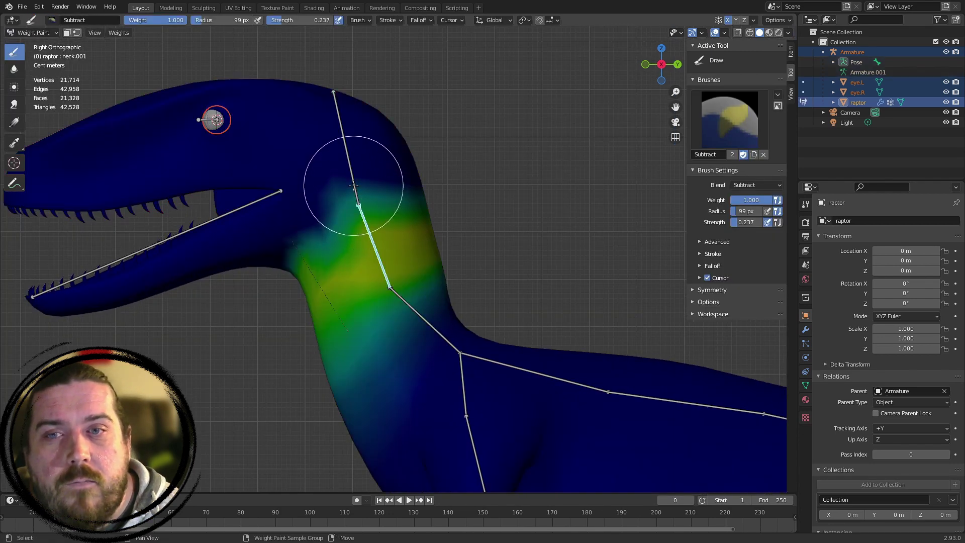
{"action": "left_click", "coordinate": [354, 185], "text": "shift"}
{"action": "left_click", "coordinate": [380, 258], "text": "shift"}
{"action": "left_click", "coordinate": [428, 311], "text": "shift"}
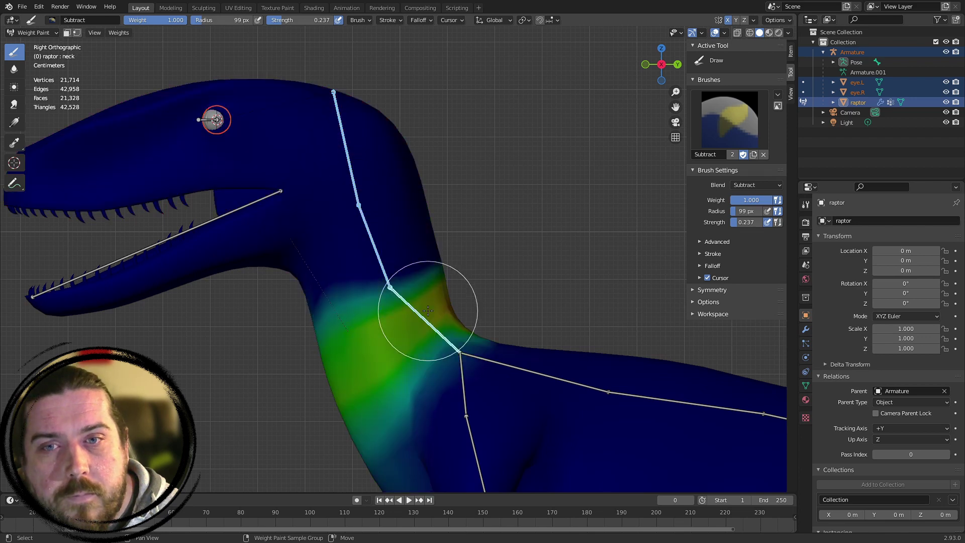
{"action": "left_click", "coordinate": [360, 219], "text": "ctrl"}
{"action": "scroll", "coordinate": [549, 172], "scroll_direction": "up", "scroll_amount": 3}
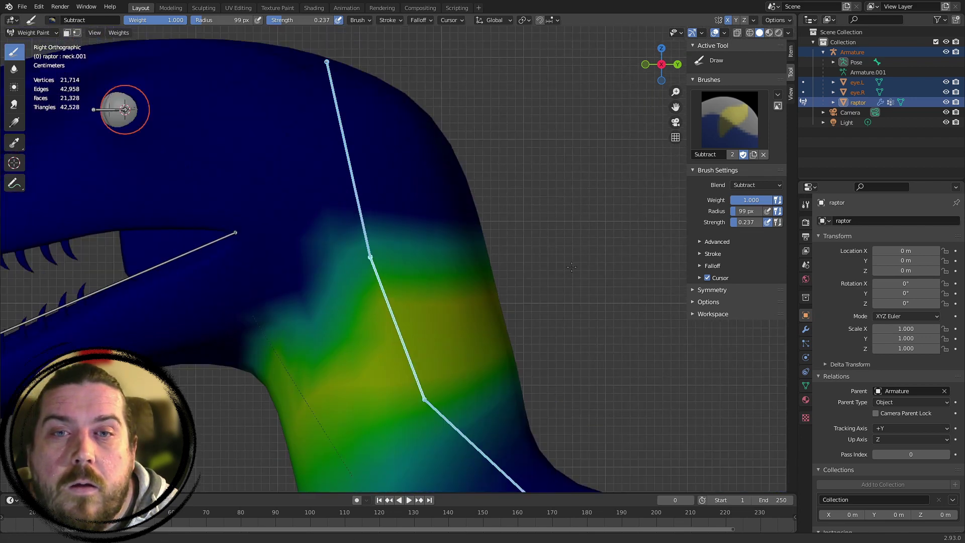
{"action": "scroll", "coordinate": [553, 264], "scroll_direction": "down", "scroll_amount": 2}
{"action": "scroll", "coordinate": [587, 304], "scroll_direction": "down", "scroll_amount": 1}
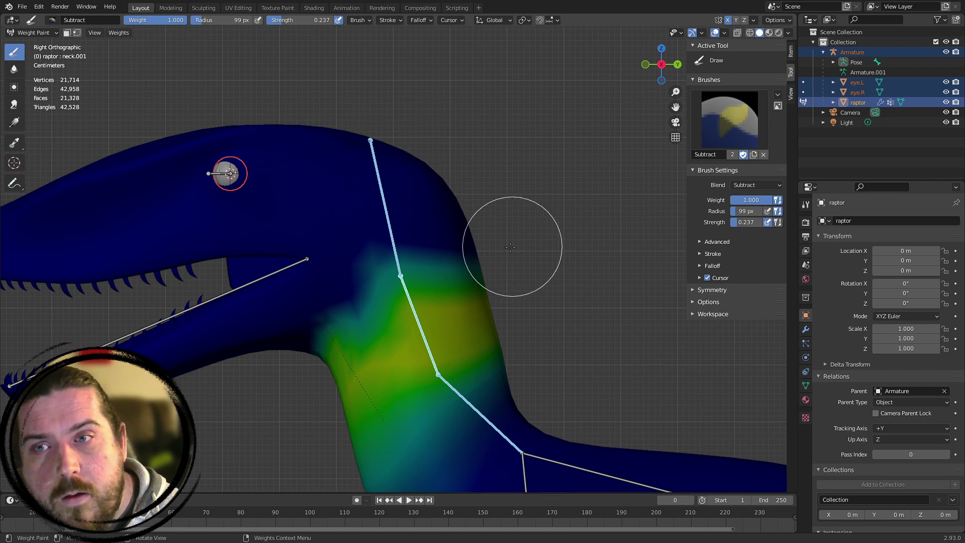
Reduce the head bone's weights around the back and side of the upper neck with the Subtract brush
{"action": "left_click", "coordinate": [392, 246], "text": "ctrl"}
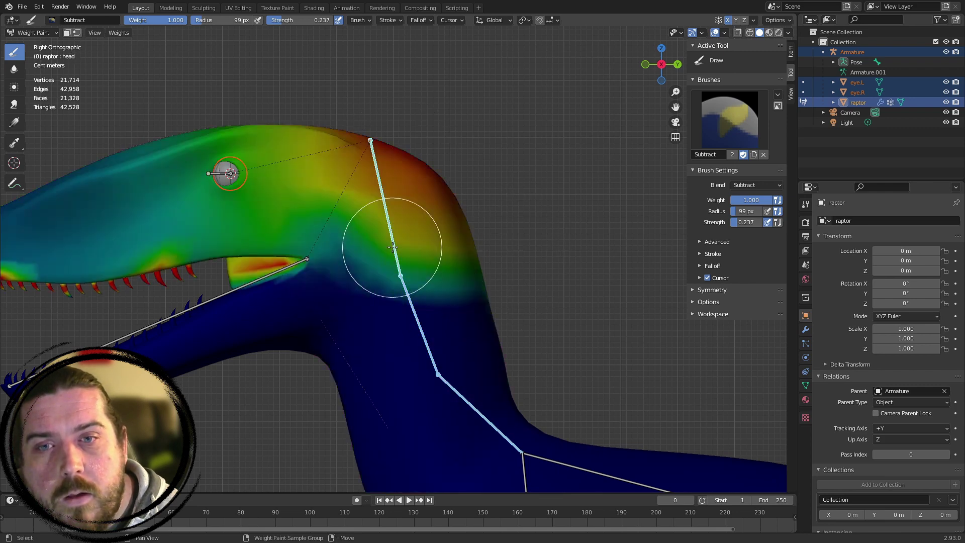
{"action": "middle_click_drag", "start_coordinate": [543, 237], "coordinate": [474, 240]}
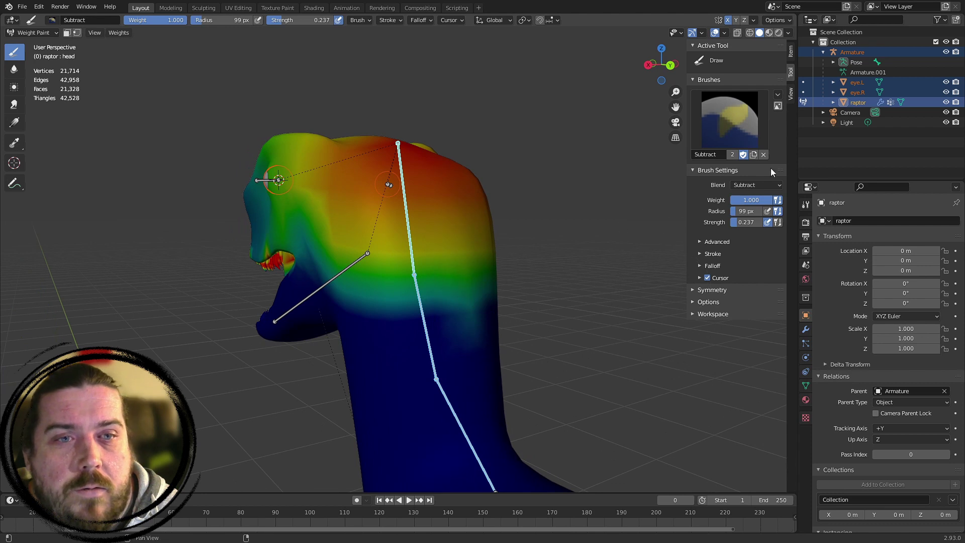
{"action": "scroll", "coordinate": [394, 344], "scroll_direction": "up", "scroll_amount": 2}
{"action": "mouse_move", "coordinate": [504, 353]}
{"action": "left_mouse_down"}
{"action": "mouse_move", "coordinate": [480, 256]}
{"action": "mouse_move", "coordinate": [485, 222]}
{"action": "left_mouse_up"}
{"action": "mouse_move", "coordinate": [430, 247]}
{"action": "left_mouse_down"}
{"action": "mouse_move", "coordinate": [487, 227]}
{"action": "mouse_move", "coordinate": [350, 312]}
{"action": "left_mouse_up"}
{"action": "left_click_drag", "start_coordinate": [388, 257], "coordinate": [350, 244]}
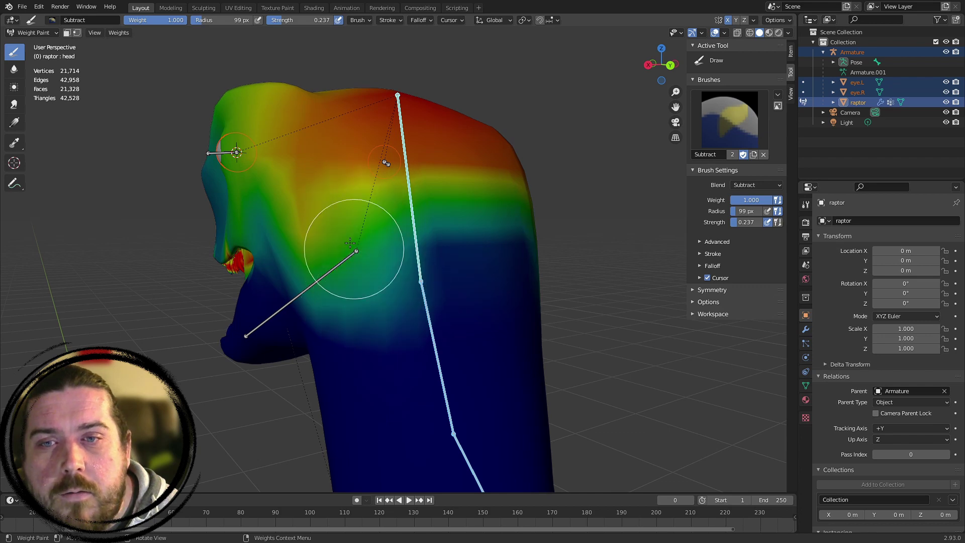
Select only the head bone in the right side view, test it with a trial rotation, and cancel the rotation
{"action": "middle_click_drag", "start_coordinate": [513, 265], "coordinate": [466, 252]}
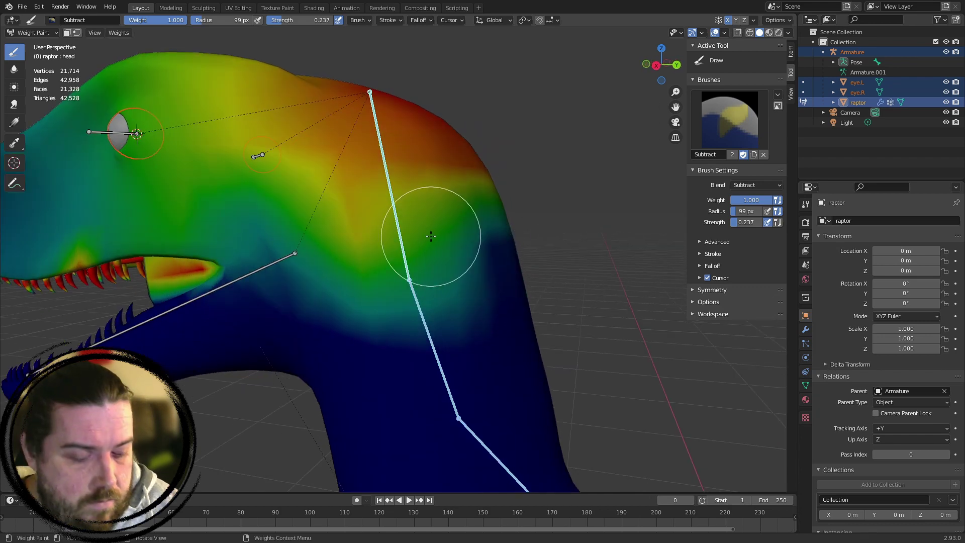
{"action": "key", "text": "KP_3"}
{"action": "key", "text": "alt+a"}
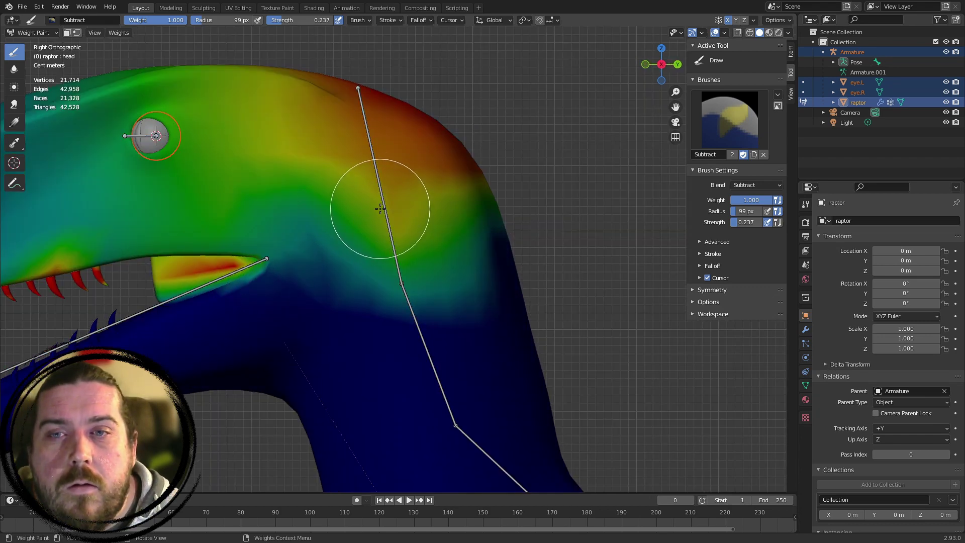
{"action": "key", "text": "a"}
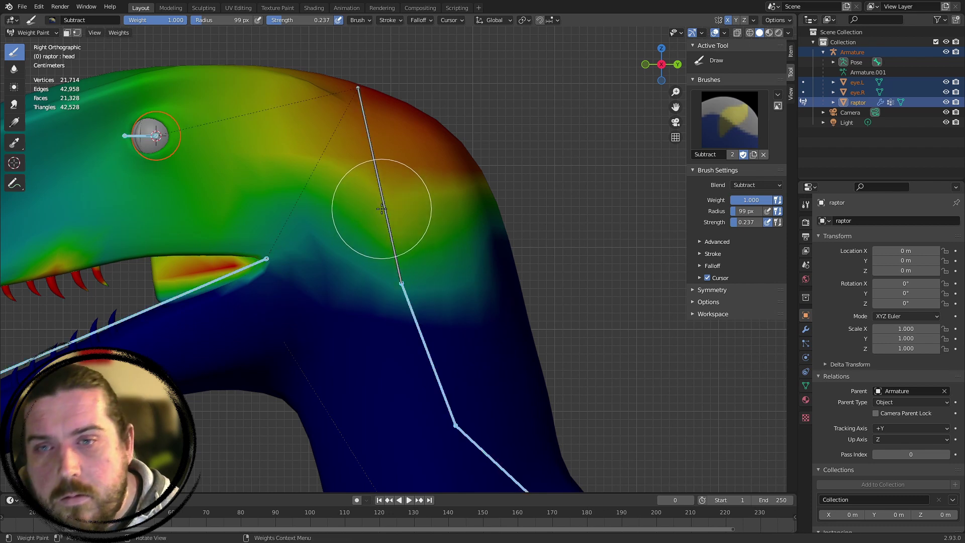
{"action": "left_click", "coordinate": [382, 209], "text": "ctrl"}
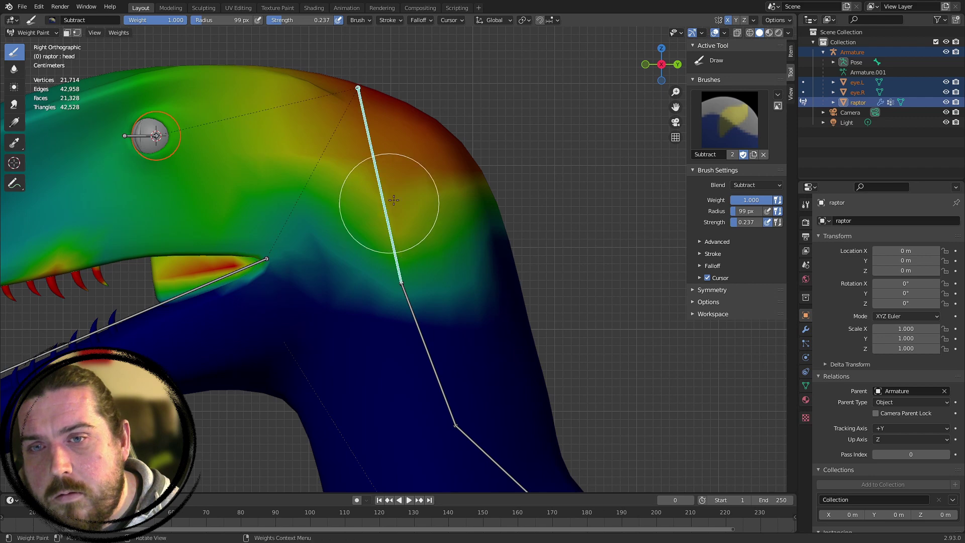
{"action": "key", "text": "r"}
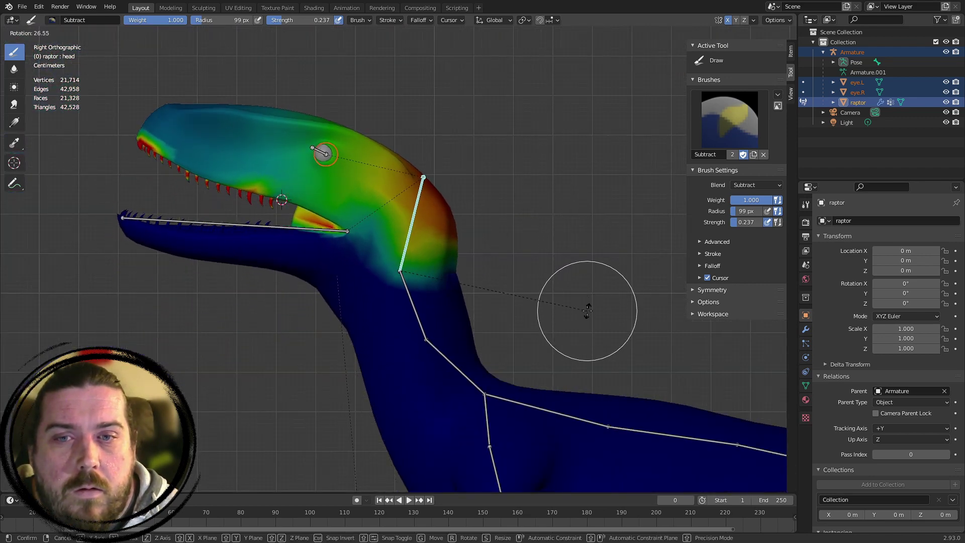
{"action": "right_click", "coordinate": [589, 294]}
Add neck.001 weight to the upper back of the neck below the skull with the Add brush
{"action": "scroll", "coordinate": [469, 296], "scroll_direction": "up", "scroll_amount": 3}
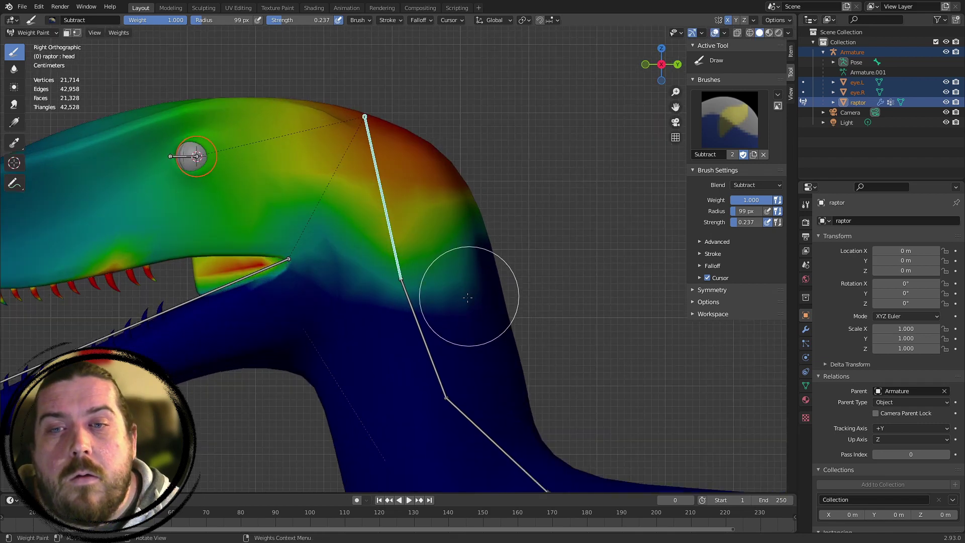
{"action": "left_click", "coordinate": [421, 335], "text": "ctrl"}
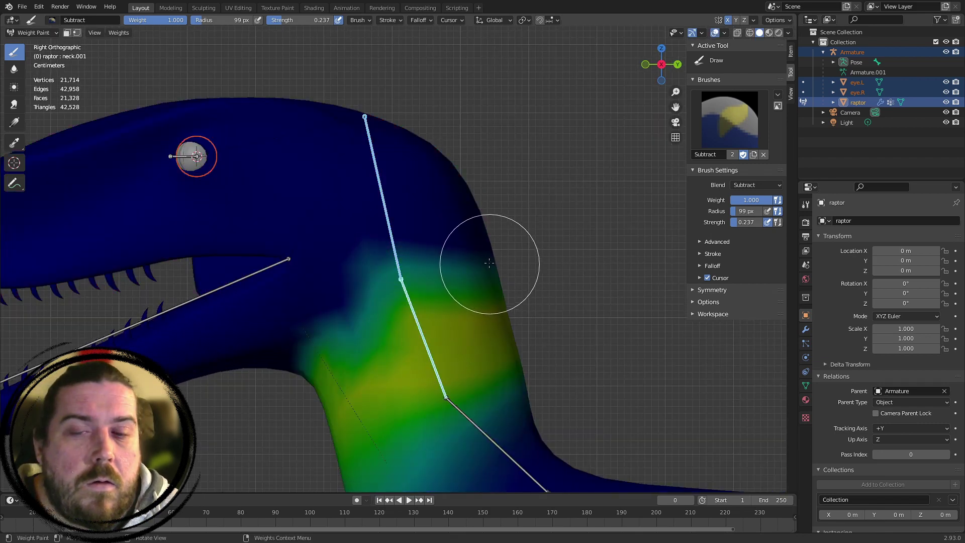
{"action": "middle_click_drag", "start_coordinate": [502, 264], "coordinate": [550, 256]}
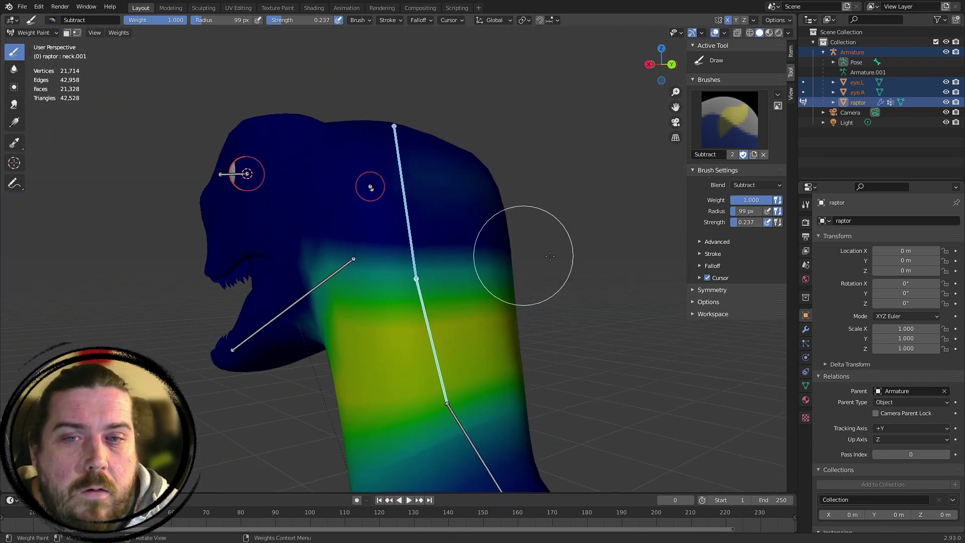
{"action": "left_click", "coordinate": [730, 120]}
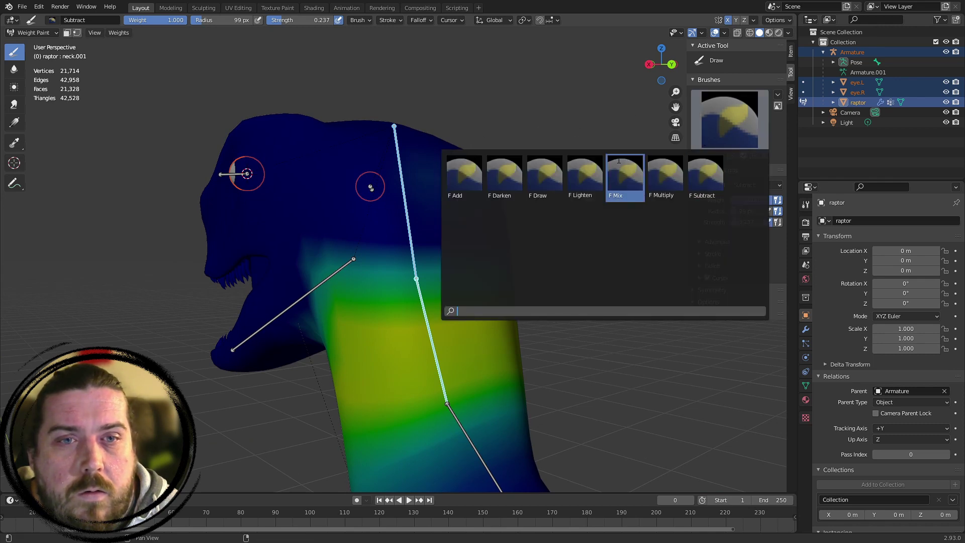
{"action": "left_click", "coordinate": [465, 176]}
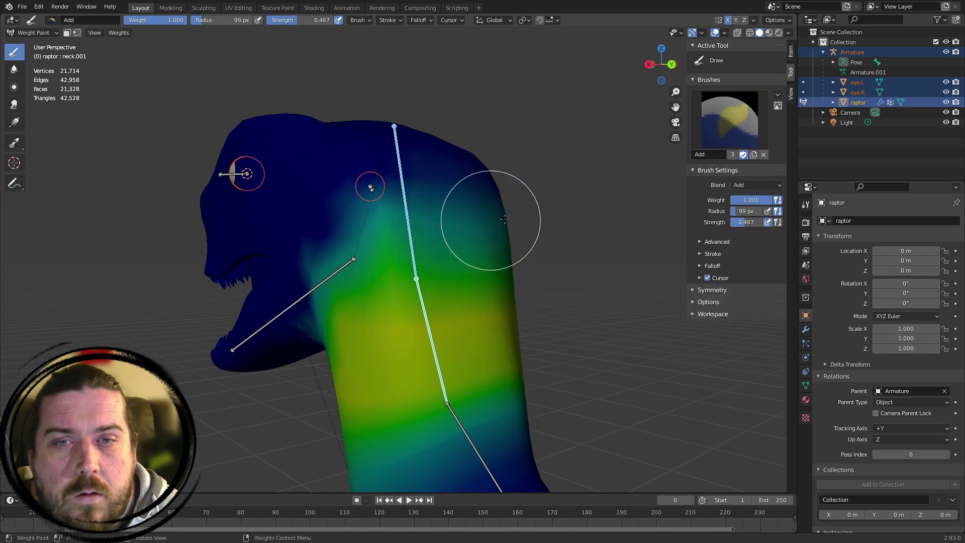
{"action": "key", "text": "KP_3"}
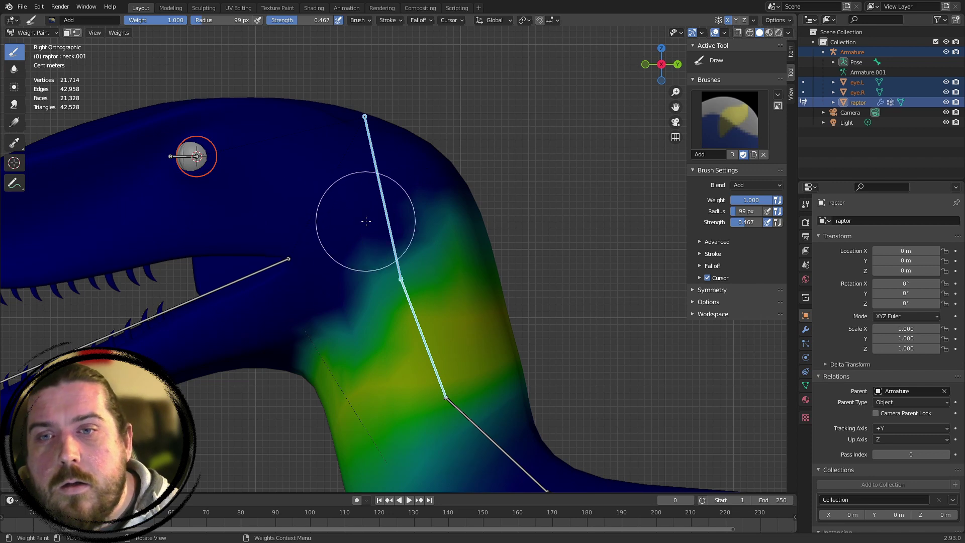
Rotate the head bone back to test the repainted neck weights and cancel the rotation
{"action": "left_click", "coordinate": [389, 224], "text": "ctrl"}
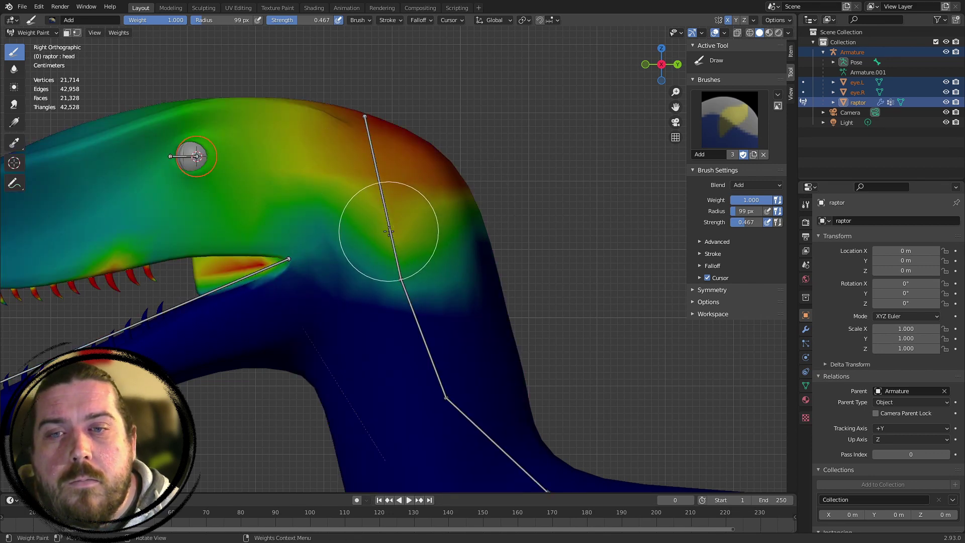
{"action": "key", "text": "r"}
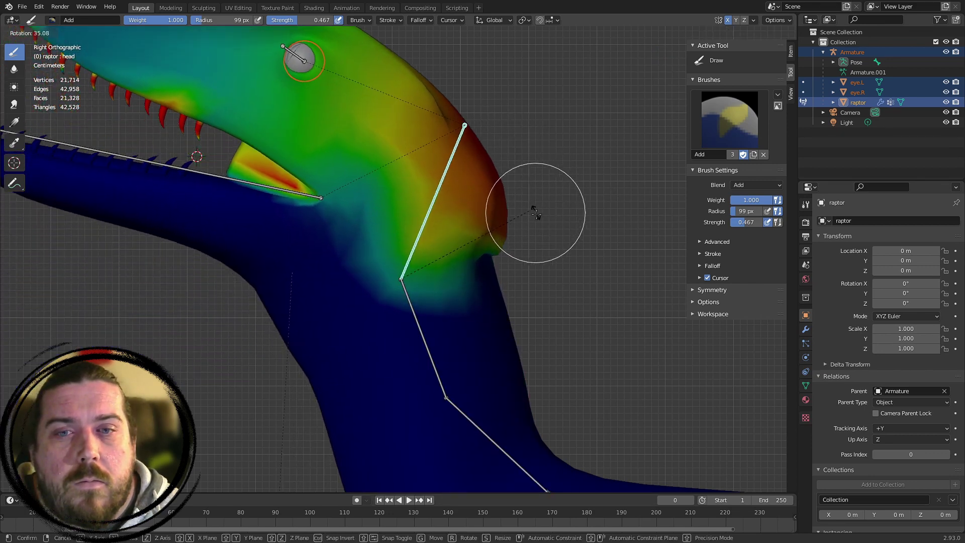
{"action": "scroll", "coordinate": [572, 254], "scroll_direction": "down", "scroll_amount": 4}
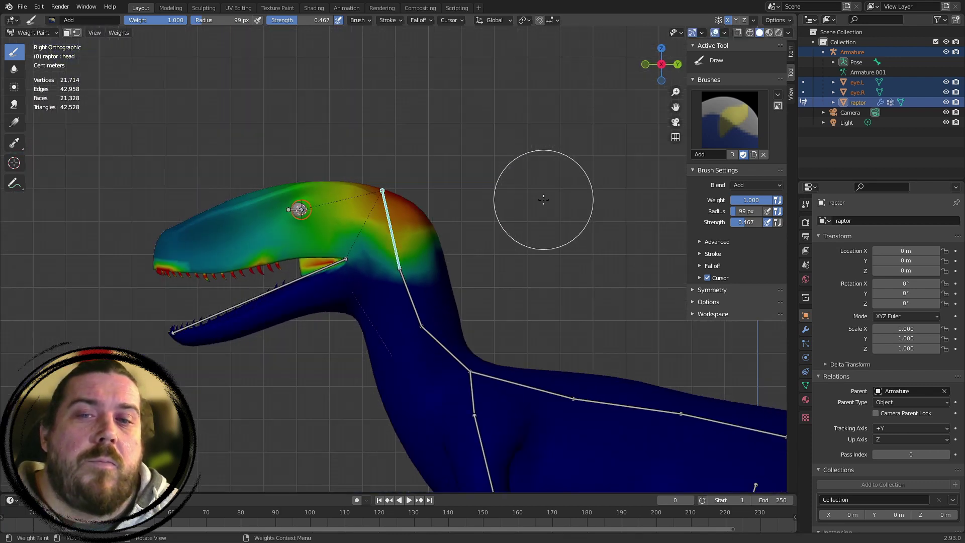
{"action": "right_click", "coordinate": [602, 415]}
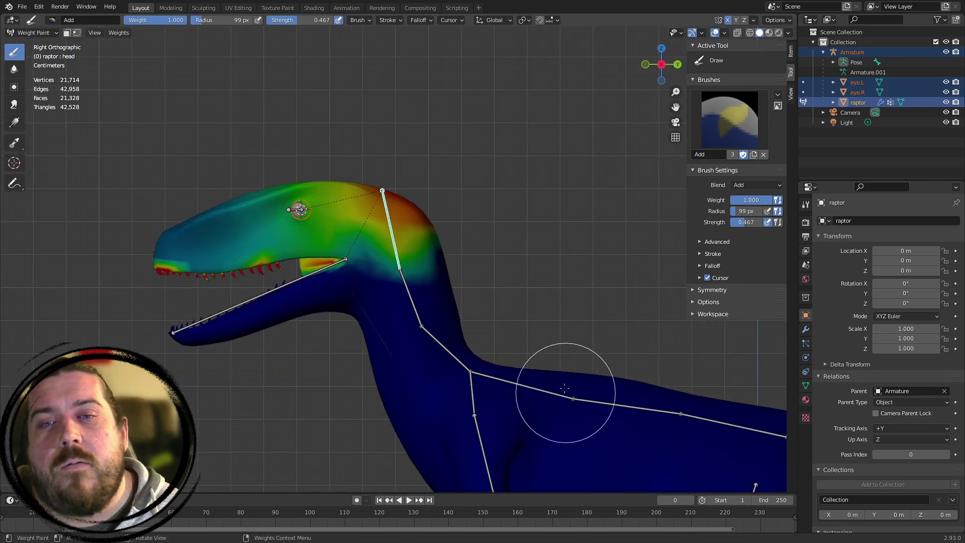
Rotate the head bone back about 23°, the neck.001 bone, and the neck bone about 21° to test the neck deformation
{"action": "scroll", "coordinate": [566, 232], "scroll_direction": "up", "scroll_amount": 3}
{"action": "key", "text": "r"}
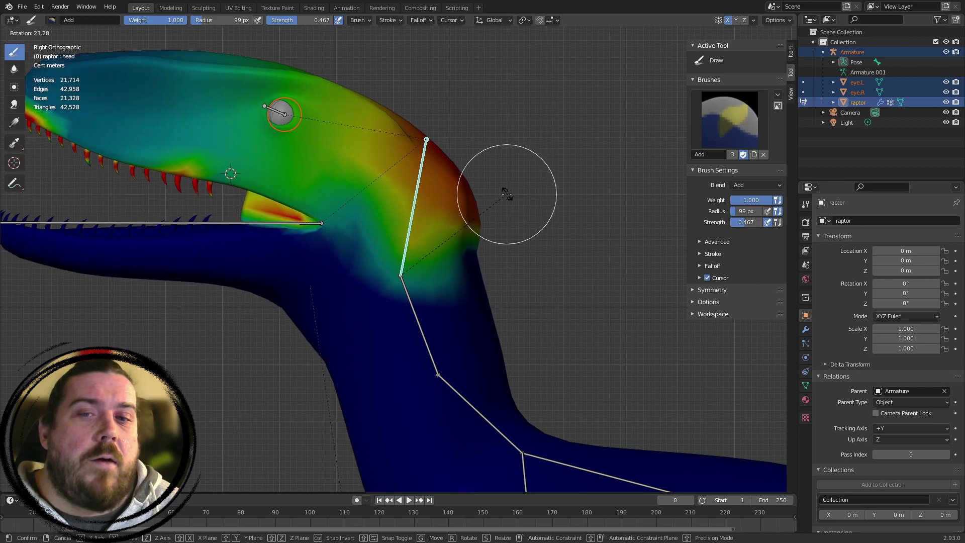
{"action": "left_click", "coordinate": [500, 212]}
{"action": "left_click", "coordinate": [417, 320], "text": "ctrl"}
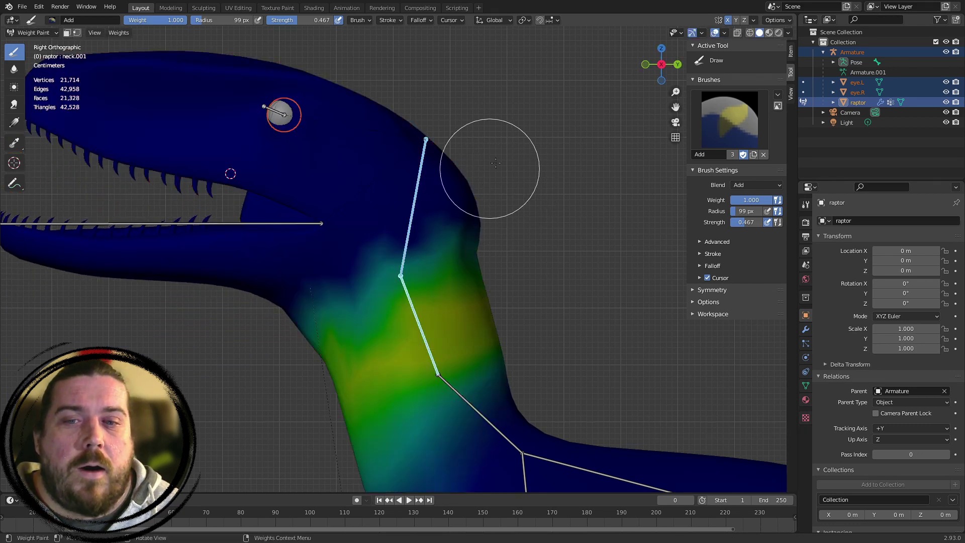
{"action": "key", "text": "r"}
{"action": "left_click", "coordinate": [626, 195]}
{"action": "scroll", "coordinate": [508, 381], "scroll_direction": "down", "scroll_amount": 4}
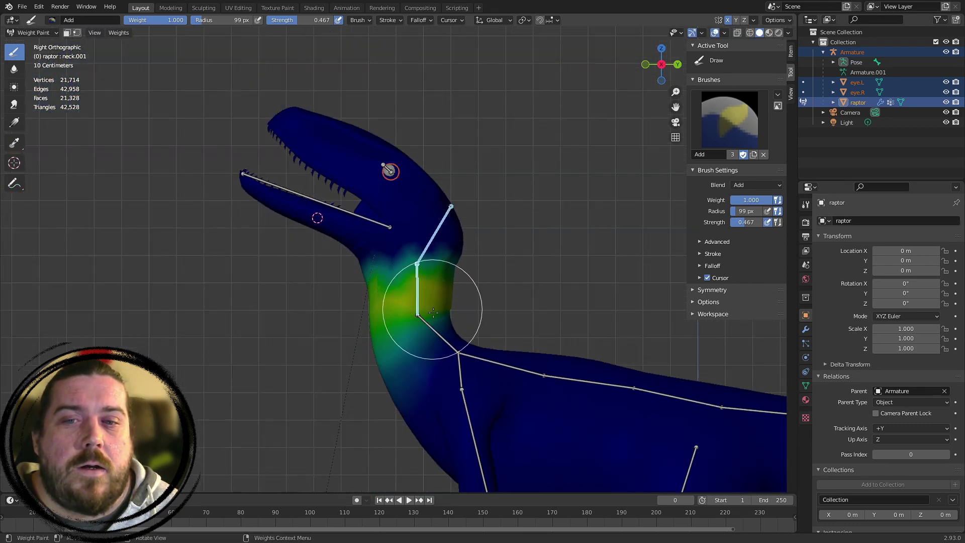
{"action": "left_click", "coordinate": [444, 339], "text": "ctrl"}
{"action": "key", "text": "r"}
{"action": "left_click", "coordinate": [571, 216]}
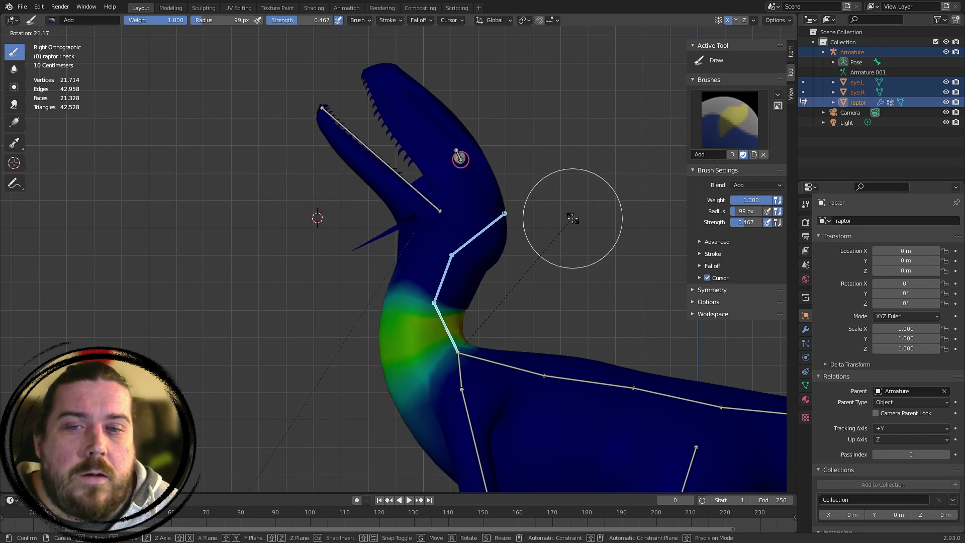
Clear the test rotations of the selected head and neck bones and return to the right side view
{"action": "scroll", "coordinate": [370, 183], "scroll_direction": "down", "scroll_amount": 3}
{"action": "mouse_move", "coordinate": [538, 193]}
{"action": "middle_mouse_down"}
{"action": "mouse_move", "coordinate": [692, 218]}
{"action": "mouse_move", "coordinate": [577, 228]}
{"action": "middle_mouse_up"}
{"action": "key", "text": "alt+r"}
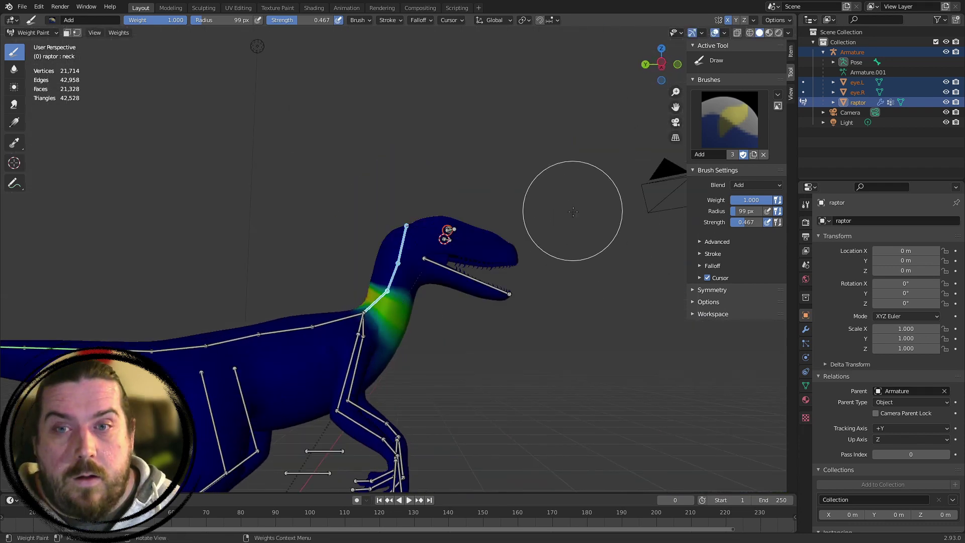
{"action": "middle_click_drag", "start_coordinate": [623, 252], "coordinate": [302, 157]}
{"action": "key", "text": "KP_3"}
{"action": "scroll", "coordinate": [737, 399], "scroll_direction": "up", "scroll_amount": 10}
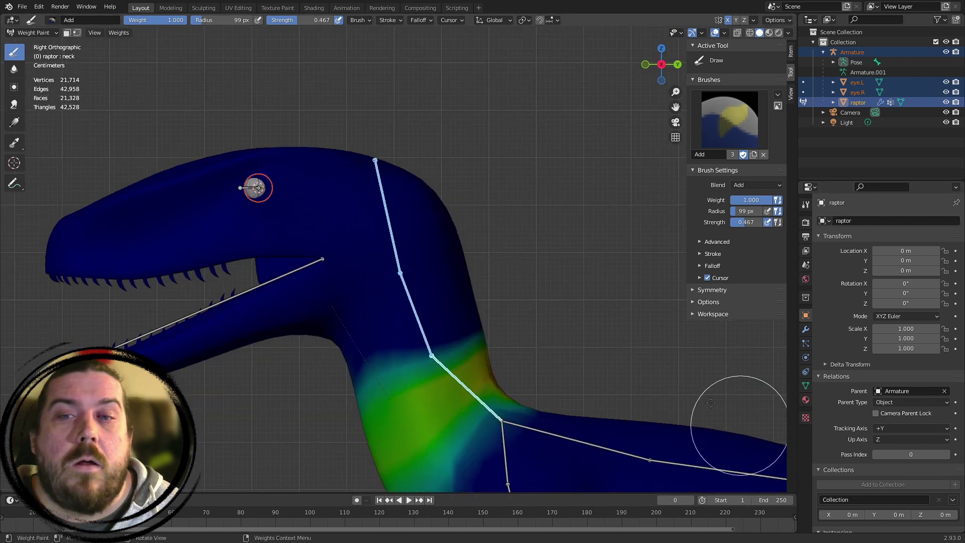
Select the head bone and rotate it back about 15° to check the deformation behind the skull, cancelling the rotation
{"action": "left_click", "coordinate": [400, 267], "text": "ctrl"}
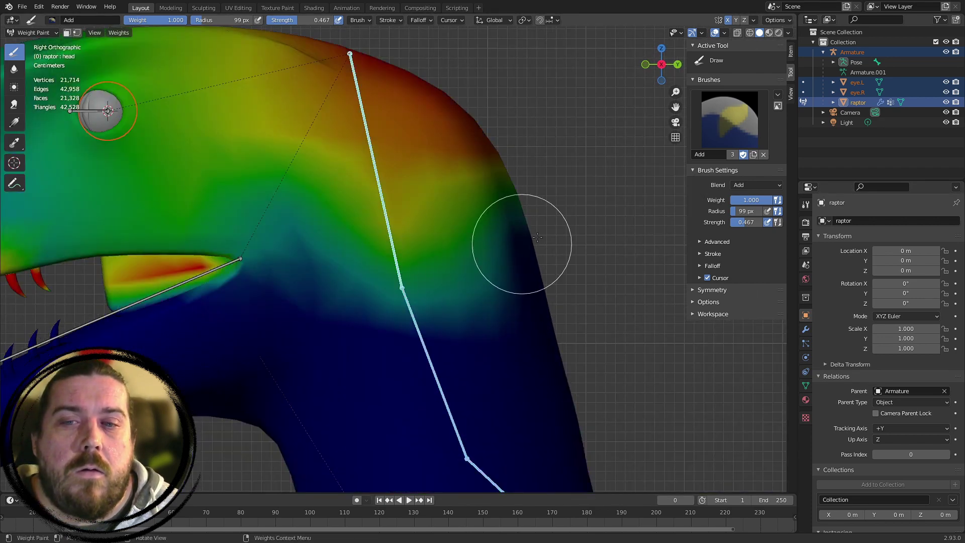
{"action": "scroll", "coordinate": [640, 222], "scroll_direction": "down", "scroll_amount": 6}
{"action": "scroll", "coordinate": [511, 305], "scroll_direction": "down", "scroll_amount": 1}
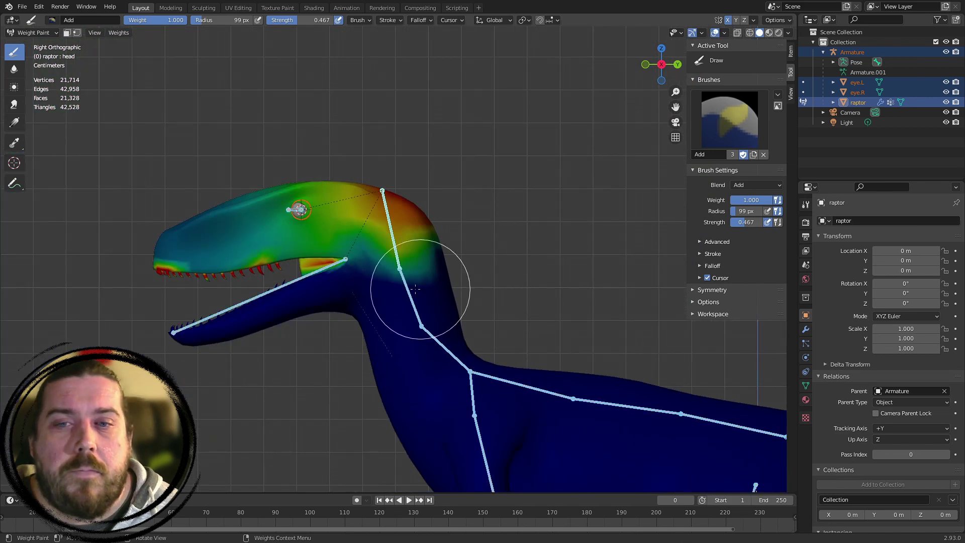
{"action": "scroll", "coordinate": [494, 252], "scroll_direction": "up", "scroll_amount": 5}
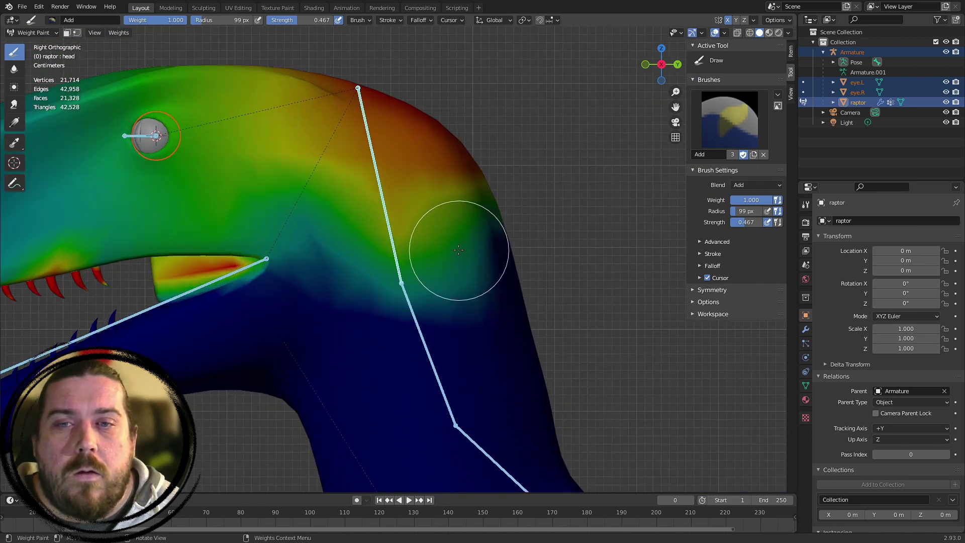
{"action": "key", "text": "a"}
{"action": "key", "text": "a"}
{"action": "key", "text": "a"}
{"action": "key", "text": "r"}
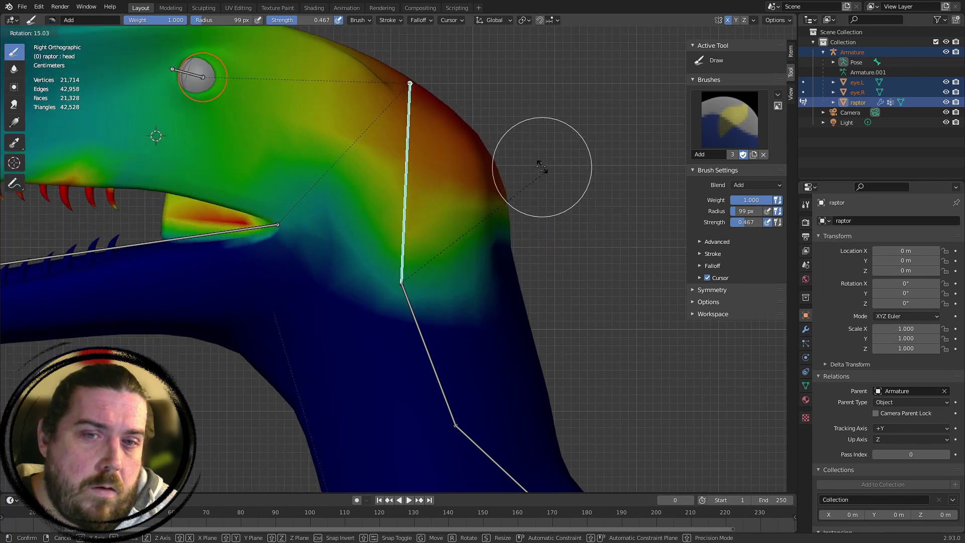
{"action": "right_click", "coordinate": [397, 169]}
Rotate only the head bone back about 49° to test the neck weights in a stronger bend, and cancel the rotation
{"action": "scroll", "coordinate": [383, 166], "scroll_direction": "down", "scroll_amount": 5}
{"action": "key", "text": "a"}
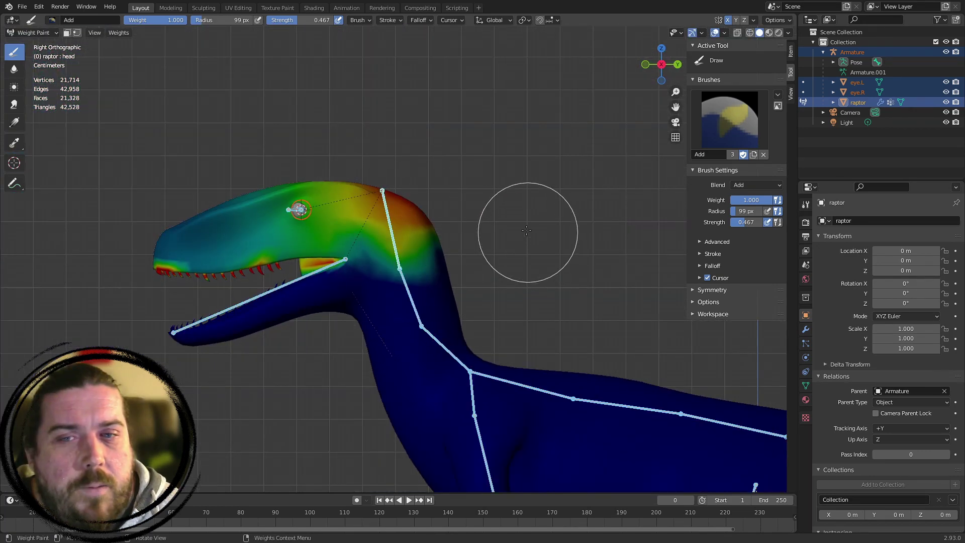
{"action": "key", "text": "alt+a"}
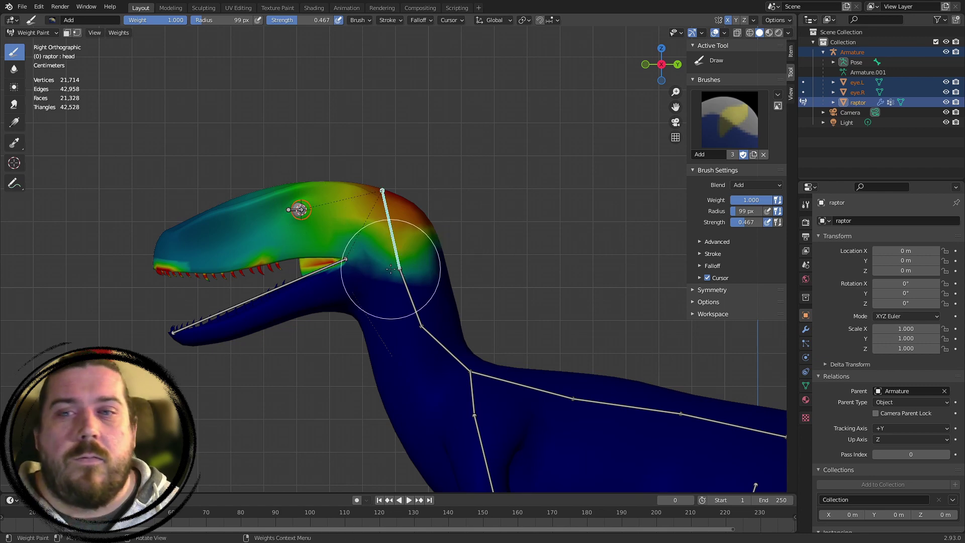
{"action": "key", "text": "r"}
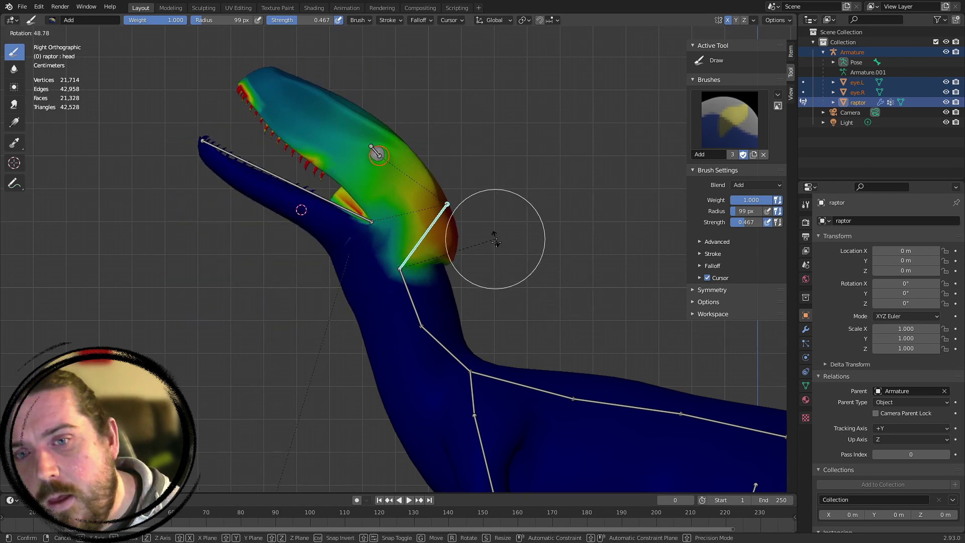
{"action": "right_click", "coordinate": [489, 305]}
Select the clavicle.L bone for weight painting and switch to the Subtract brush
{"action": "middle_click_drag", "start_coordinate": [489, 305], "coordinate": [319, 174], "text": "shift"}
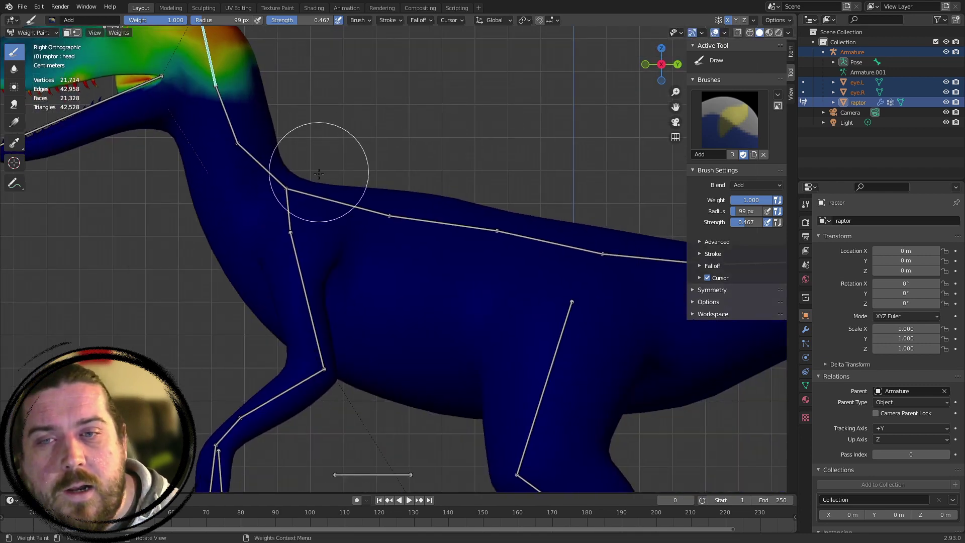
{"action": "left_click", "coordinate": [290, 214], "text": "ctrl+shift"}
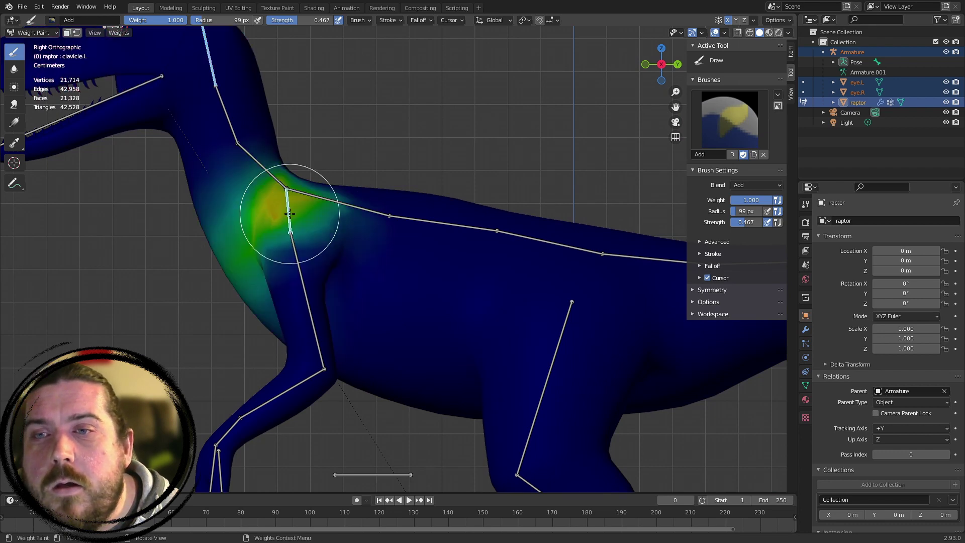
{"action": "left_click", "coordinate": [481, 231]}
{"action": "middle_click_drag", "start_coordinate": [455, 255], "coordinate": [466, 233]}
{"action": "scroll", "coordinate": [459, 232], "scroll_direction": "down", "scroll_amount": 4}
{"action": "mouse_move", "coordinate": [410, 251]}
{"action": "middle_mouse_down"}
{"action": "mouse_move", "coordinate": [455, 260]}
{"action": "mouse_move", "coordinate": [442, 230]}
{"action": "middle_mouse_up"}
{"action": "scroll", "coordinate": [455, 260], "scroll_direction": "up", "scroll_amount": 5}
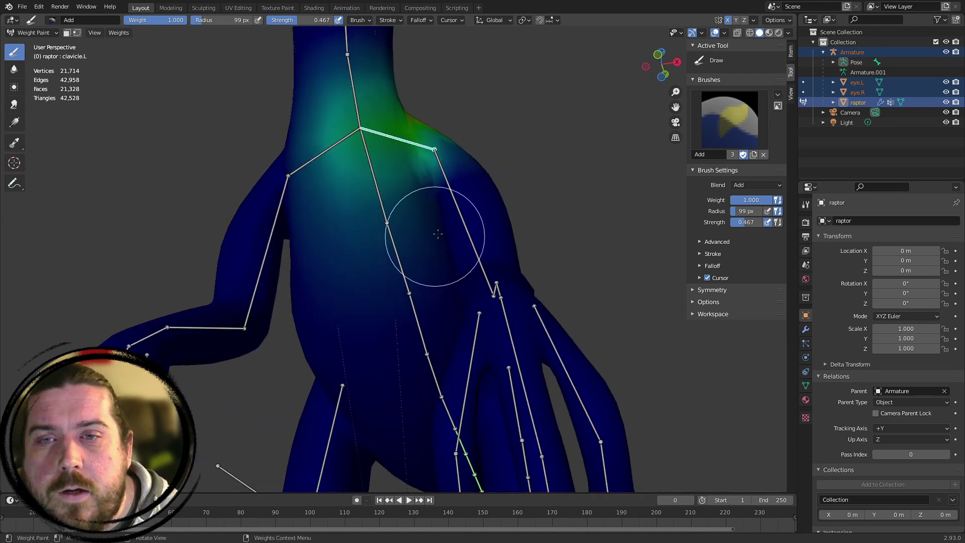
{"action": "left_click", "coordinate": [736, 104]}
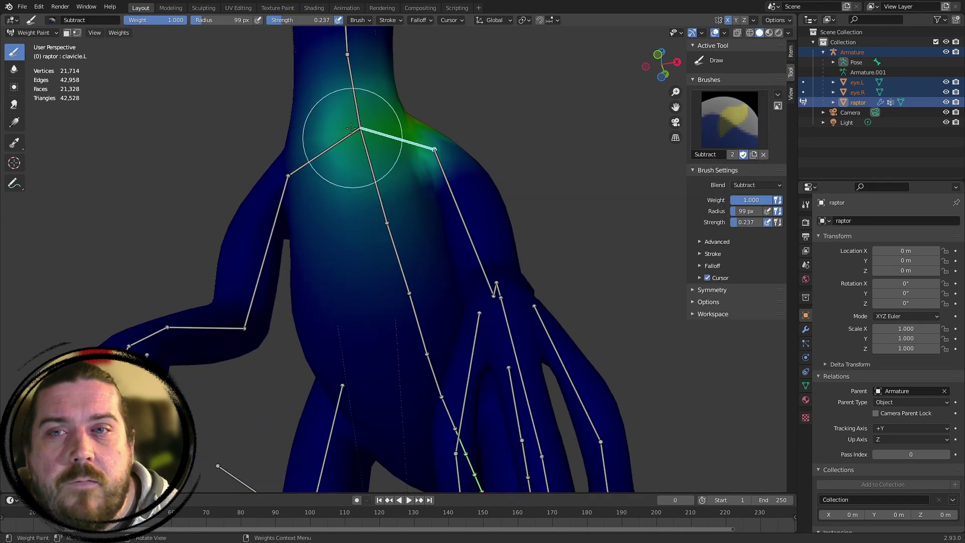
Subtract clavicle.L weight from the opposite side of the chest and lower neck
{"action": "mouse_move", "coordinate": [351, 127]}
{"action": "left_mouse_down"}
{"action": "mouse_move", "coordinate": [333, 173]}
{"action": "mouse_move", "coordinate": [398, 270]}
{"action": "mouse_move", "coordinate": [284, 118]}
{"action": "left_mouse_up"}
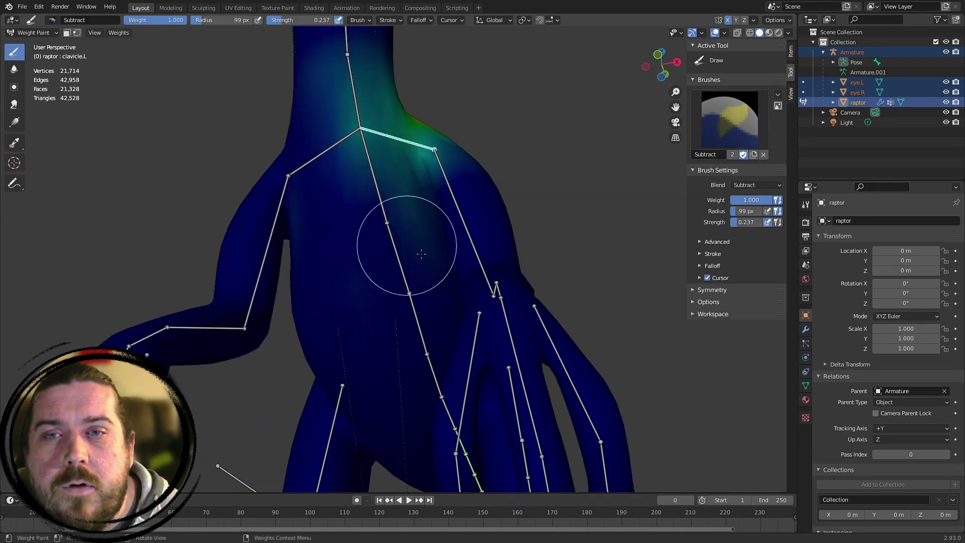
{"action": "middle_click_drag", "start_coordinate": [421, 254], "coordinate": [420, 283]}
{"action": "mouse_move", "coordinate": [251, 276]}
{"action": "left_mouse_down"}
{"action": "mouse_move", "coordinate": [215, 205]}
{"action": "mouse_move", "coordinate": [233, 189]}
{"action": "mouse_move", "coordinate": [266, 246]}
{"action": "left_mouse_up"}
{"action": "mouse_move", "coordinate": [267, 246]}
{"action": "middle_mouse_down"}
{"action": "mouse_move", "coordinate": [345, 302]}
{"action": "mouse_move", "coordinate": [325, 266]}
{"action": "middle_mouse_up"}
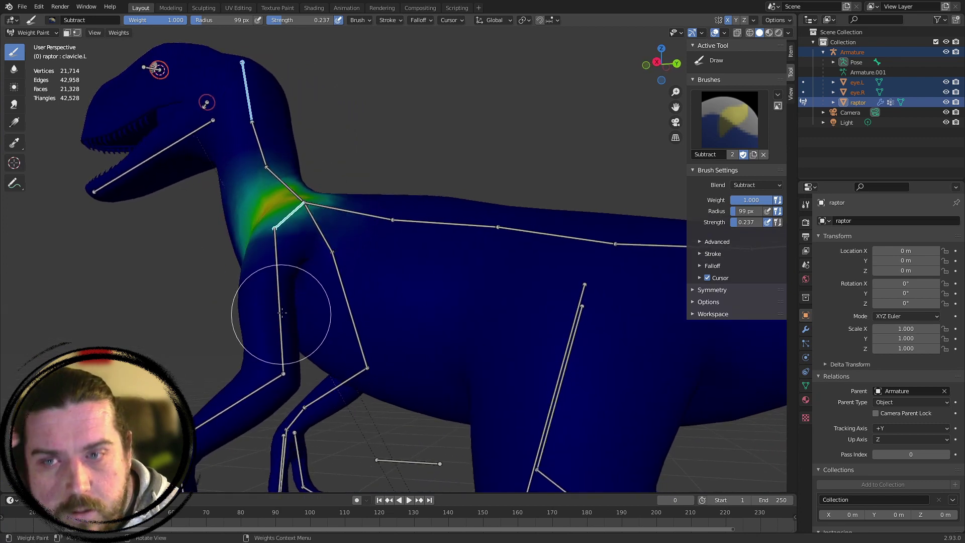
{"action": "middle_click_drag", "start_coordinate": [282, 313], "coordinate": [356, 322]}
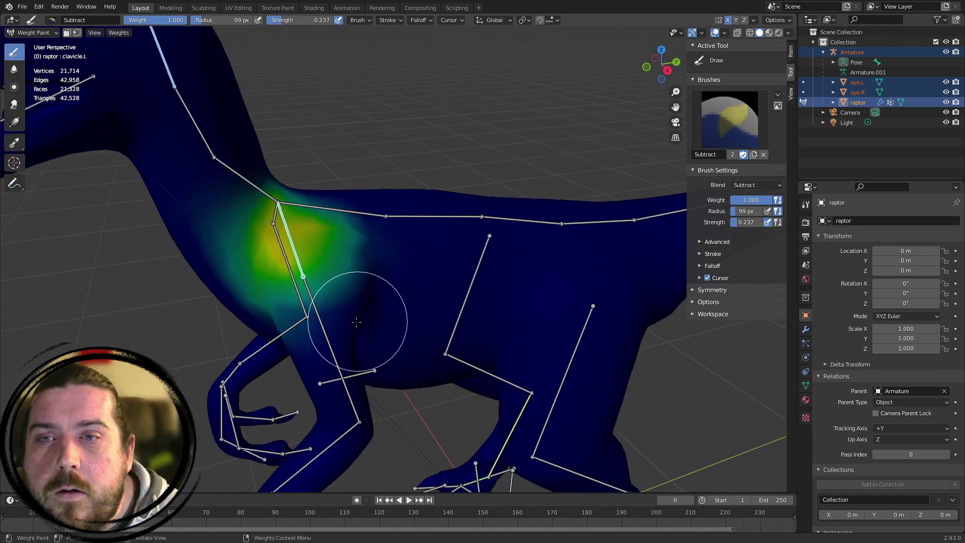
Select the upperarm.L bone and subtract its stray weight from the torso, back and far side of the chest
{"action": "left_click", "coordinate": [339, 378], "text": "ctrl"}
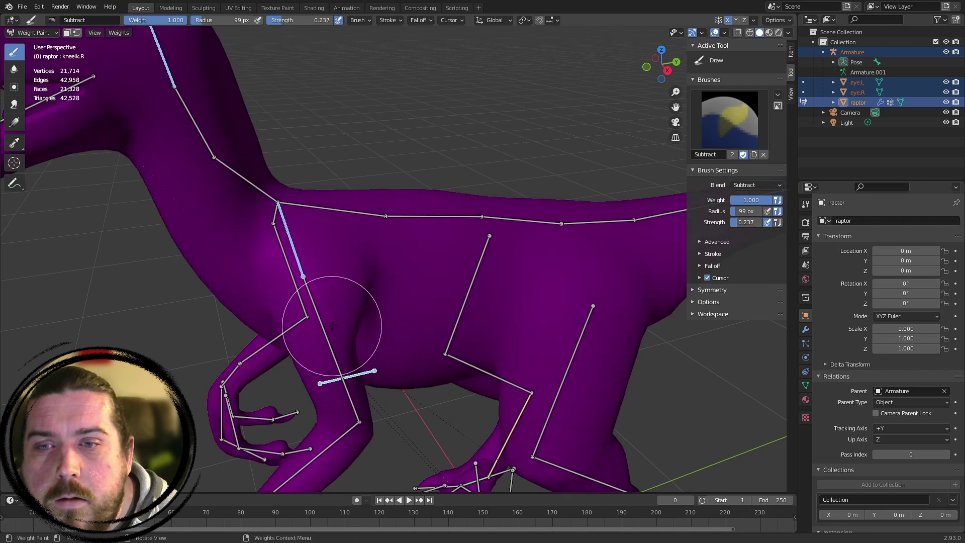
{"action": "left_click", "coordinate": [331, 347], "text": "ctrl"}
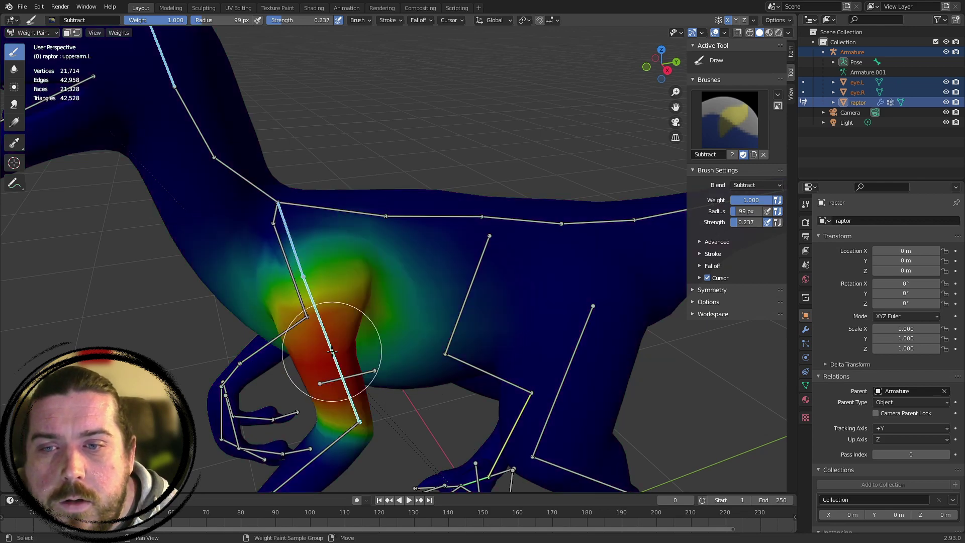
{"action": "middle_click_drag", "start_coordinate": [407, 364], "coordinate": [430, 269]}
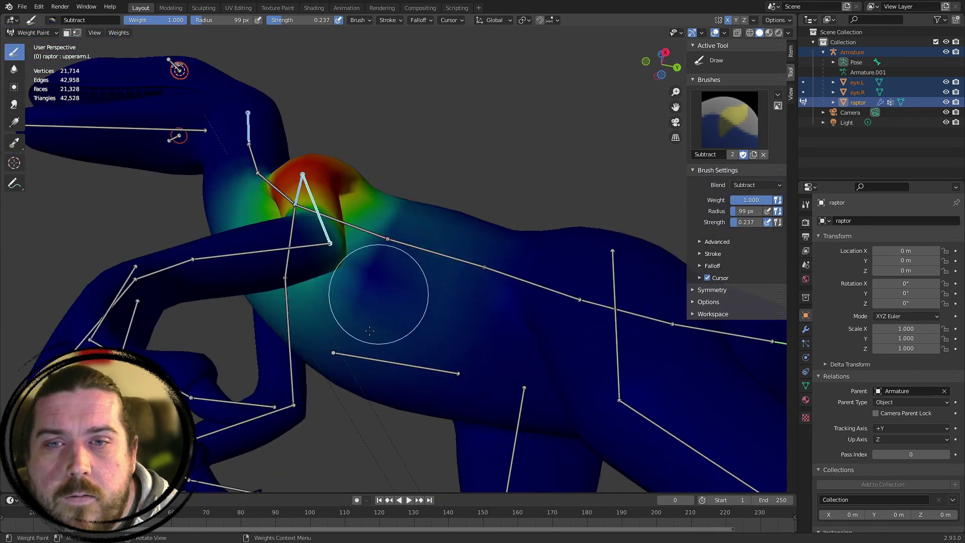
{"action": "left_click_drag", "start_coordinate": [476, 245], "coordinate": [479, 266]}
{"action": "middle_click_drag", "start_coordinate": [411, 370], "coordinate": [313, 197]}
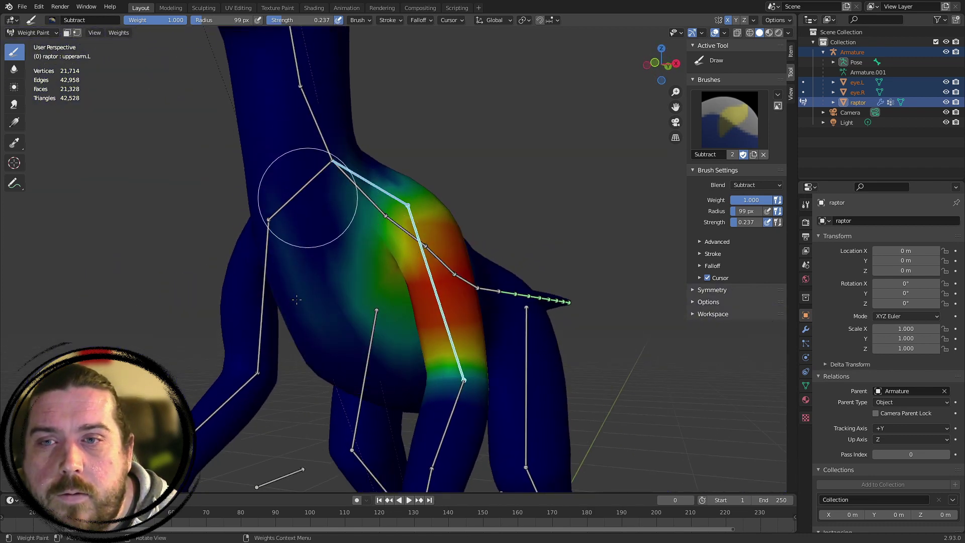
{"action": "middle_click_drag", "start_coordinate": [375, 334], "coordinate": [459, 308]}
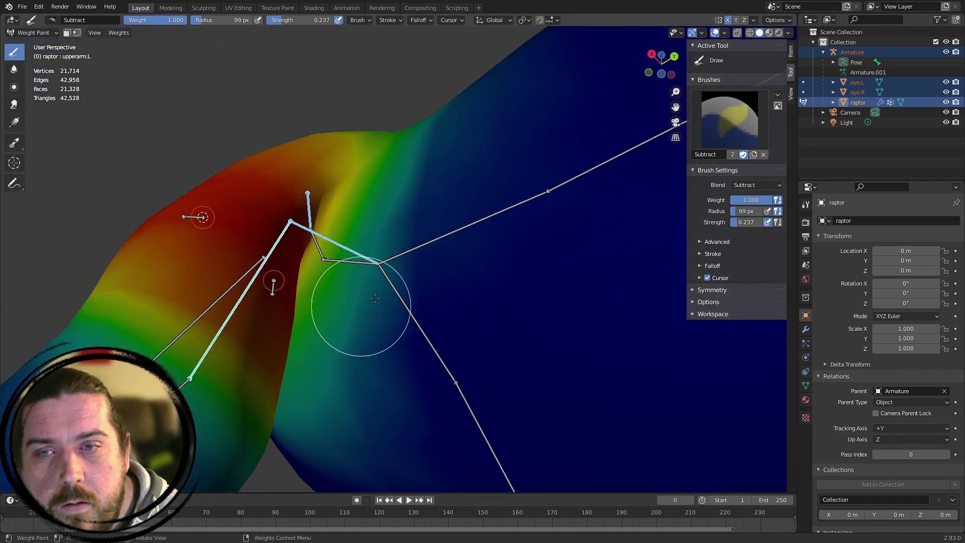
{"action": "mouse_move", "coordinate": [406, 229]}
{"action": "middle_mouse_down"}
{"action": "mouse_move", "coordinate": [430, 185]}
{"action": "mouse_move", "coordinate": [420, 274]}
{"action": "middle_mouse_up"}
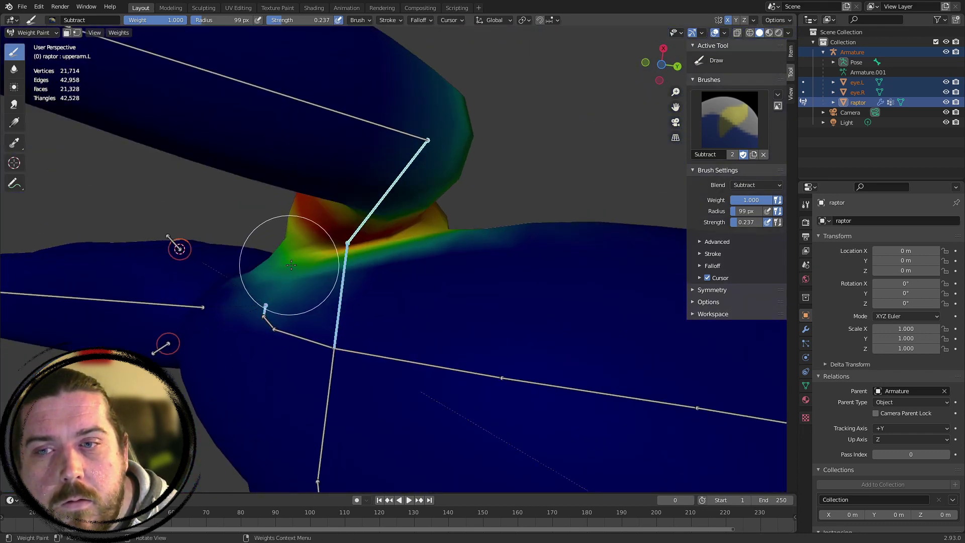
{"action": "middle_click_drag", "start_coordinate": [332, 286], "coordinate": [439, 208]}
{"action": "scroll", "coordinate": [439, 209], "scroll_direction": "up", "scroll_amount": 4}
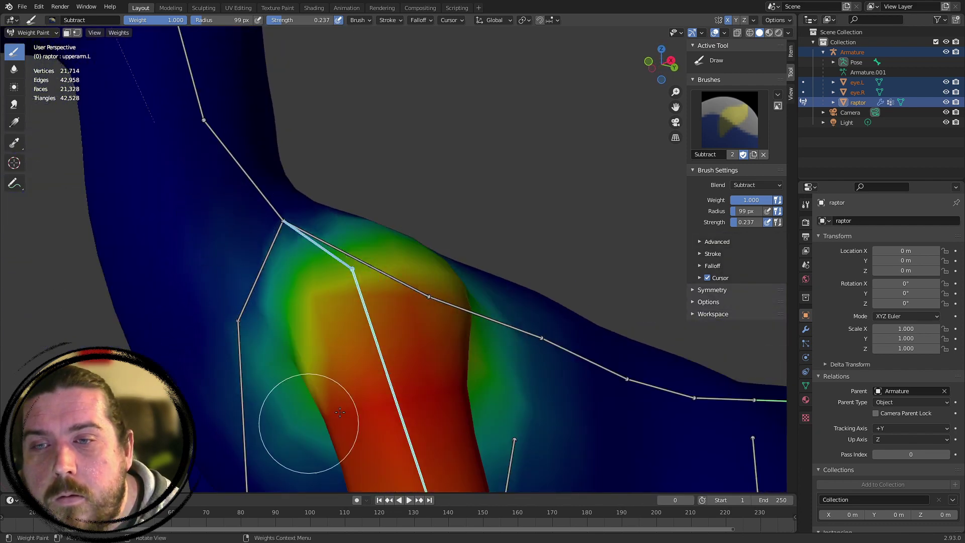
Rotate the selected arm and head bones about 58°, add clavicle.L to the selection and rotate again, cancelling both rotations
{"action": "scroll", "coordinate": [340, 412], "scroll_direction": "down", "scroll_amount": 6}
{"action": "key", "text": "r"}
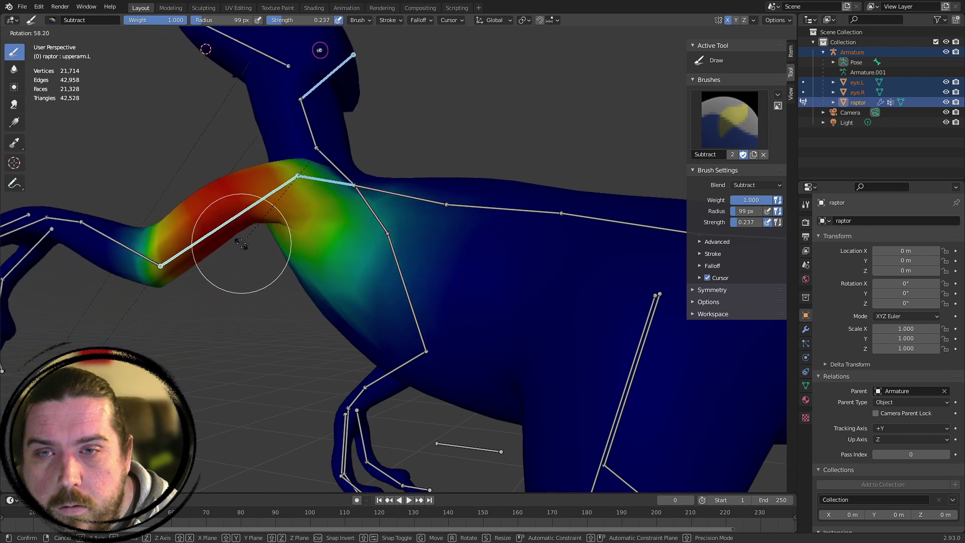
{"action": "right_click", "coordinate": [360, 287]}
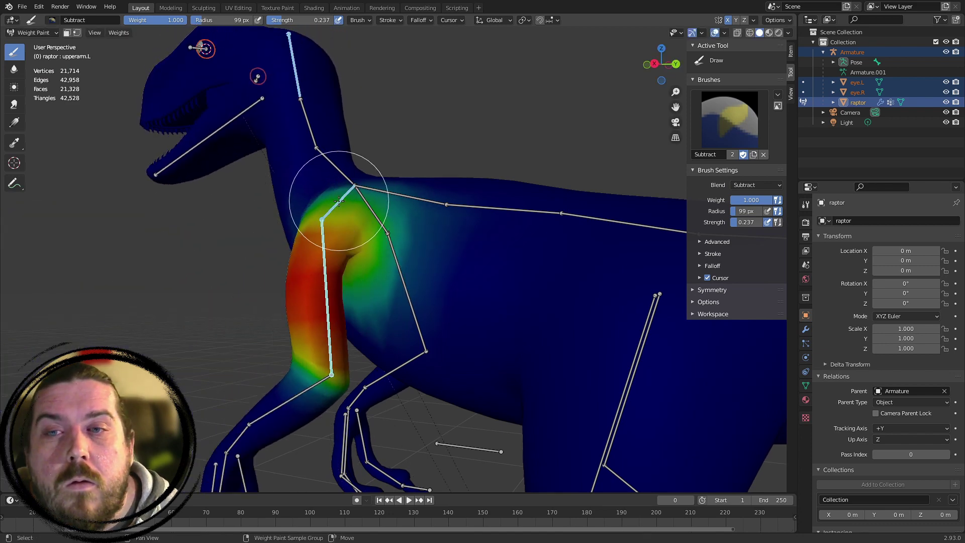
{"action": "left_click", "coordinate": [338, 201], "text": "shift"}
{"action": "middle_click_drag", "start_coordinate": [408, 234], "coordinate": [396, 243]}
{"action": "key", "text": "r"}
{"action": "right_click", "coordinate": [361, 96]}
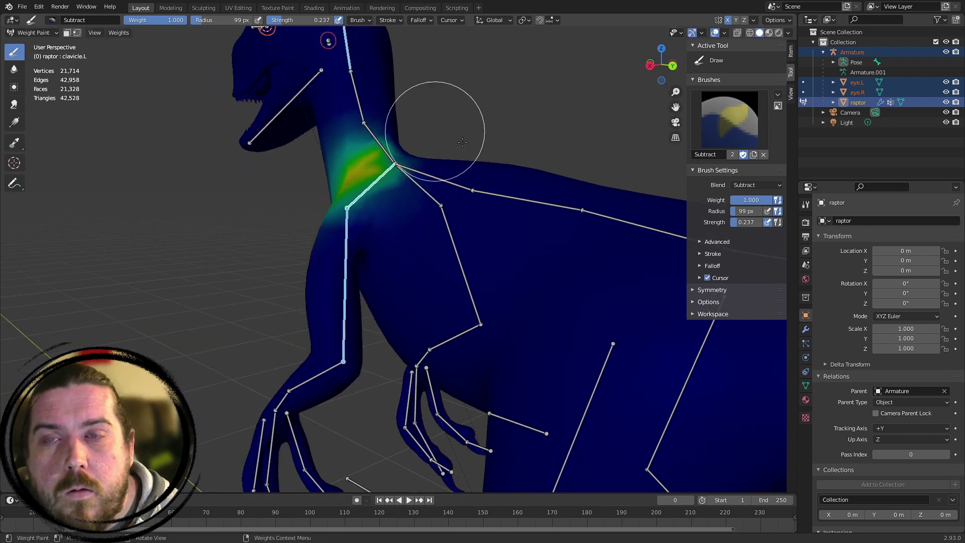
Rotate only the clavicle.L bone to test the shoulder deformation, and clear its rotation
{"action": "key", "text": "alt+a"}
{"action": "left_click", "coordinate": [381, 176], "text": "shift"}
{"action": "middle_click_drag", "start_coordinate": [506, 236], "coordinate": [469, 250]}
{"action": "key", "text": "r"}
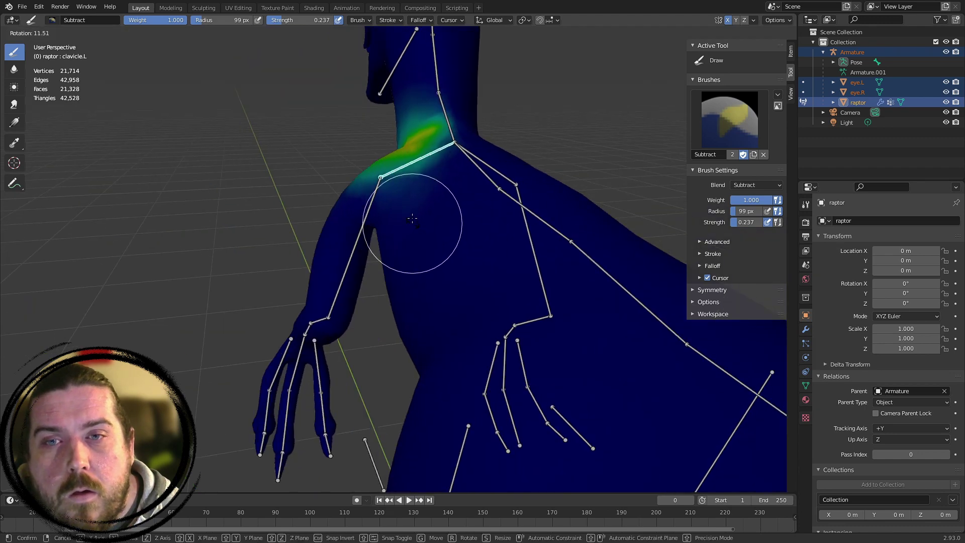
{"action": "left_click", "coordinate": [358, 209]}
{"action": "middle_click_drag", "start_coordinate": [359, 208], "coordinate": [477, 256]}
{"action": "key", "text": "alt+r"}
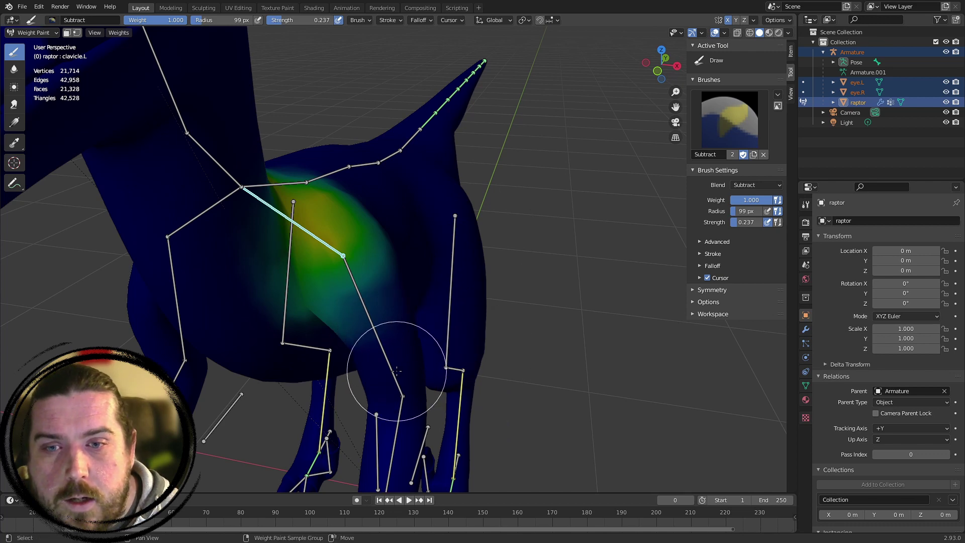
Select only the upperarm.L bone and rotate the arm forward about 28°
{"action": "key", "text": "a"}
{"action": "key", "text": "a"}
{"action": "left_click", "coordinate": [385, 350], "text": "ctrl"}
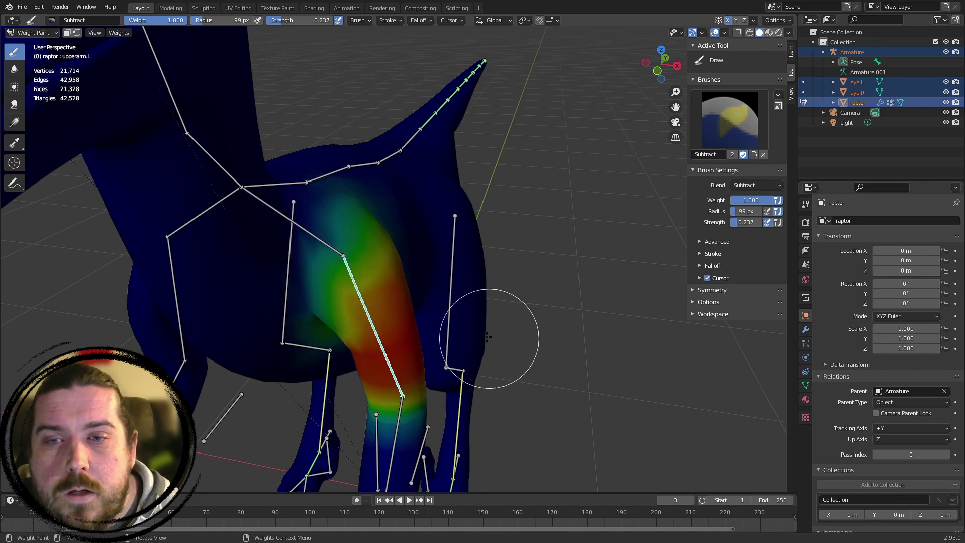
{"action": "middle_click_drag", "start_coordinate": [495, 323], "coordinate": [454, 300]}
{"action": "key", "text": "r"}
{"action": "right_click", "coordinate": [386, 262]}
{"action": "key", "text": "r"}
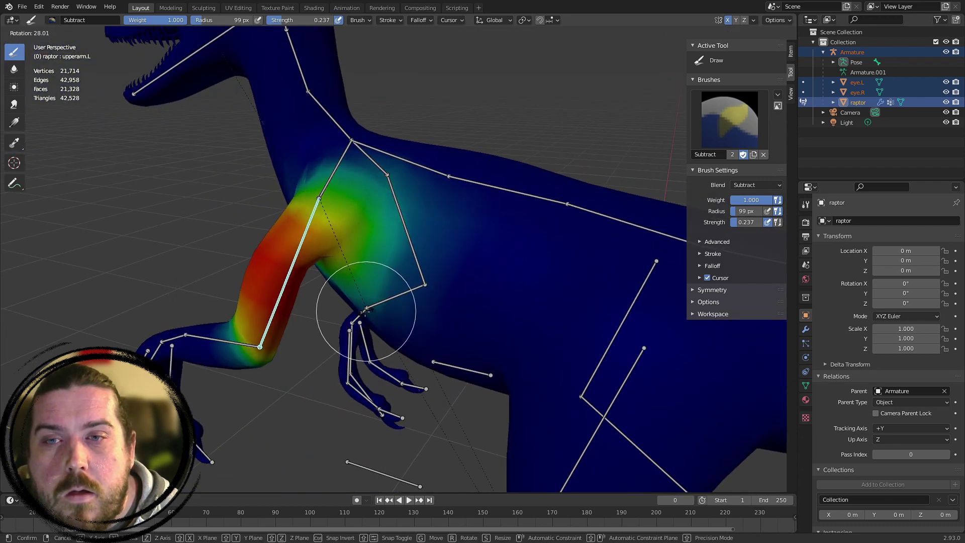
{"action": "left_click", "coordinate": [329, 326]}
Subtract upperarm.L weight from the chest, upper back and ribs around the posed shoulder
{"action": "middle_click_drag", "start_coordinate": [332, 324], "coordinate": [402, 287]}
{"action": "scroll", "coordinate": [405, 278], "scroll_direction": "up", "scroll_amount": 4}
{"action": "middle_click_drag", "start_coordinate": [255, 302], "coordinate": [191, 315]}
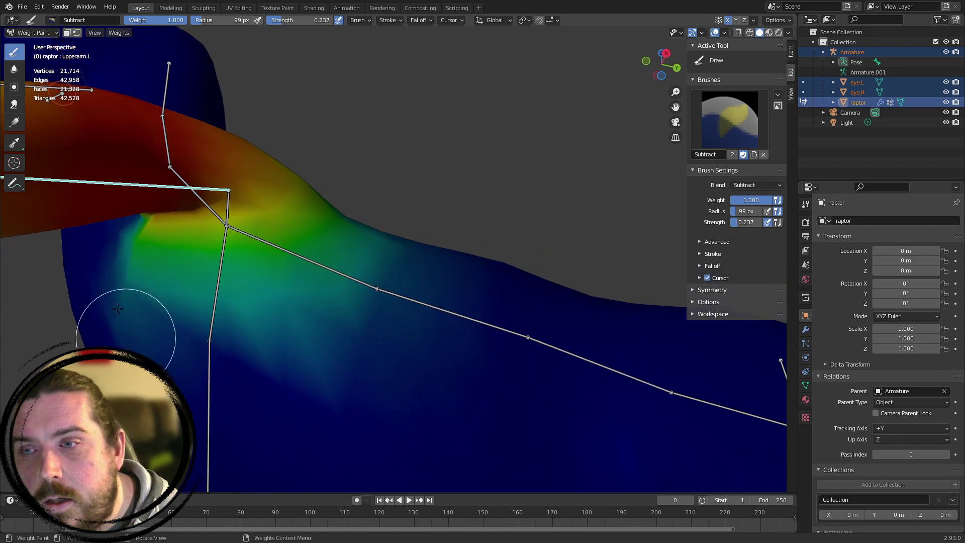
{"action": "mouse_move", "coordinate": [118, 309]}
{"action": "left_mouse_down"}
{"action": "mouse_move", "coordinate": [107, 269]}
{"action": "mouse_move", "coordinate": [271, 321]}
{"action": "left_mouse_up"}
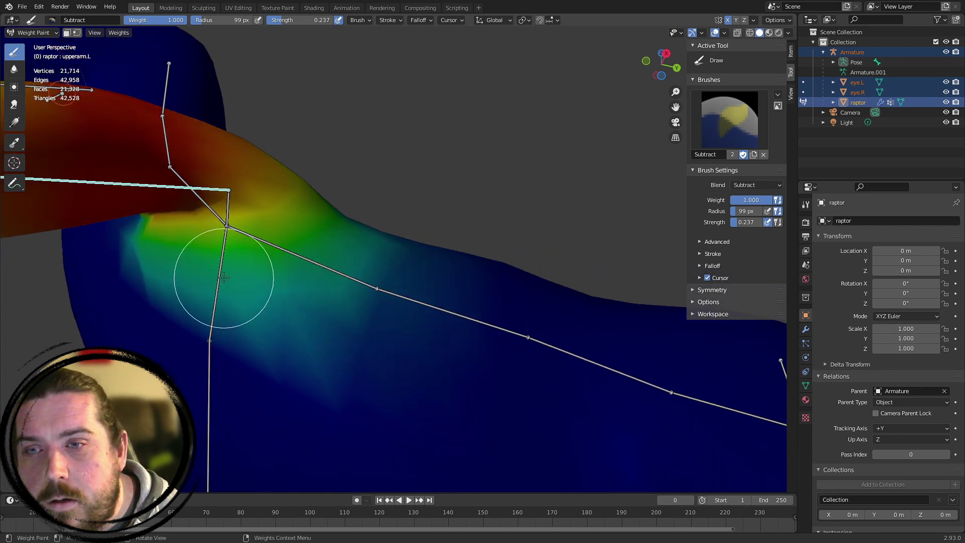
{"action": "left_click_drag", "start_coordinate": [408, 286], "coordinate": [493, 402]}
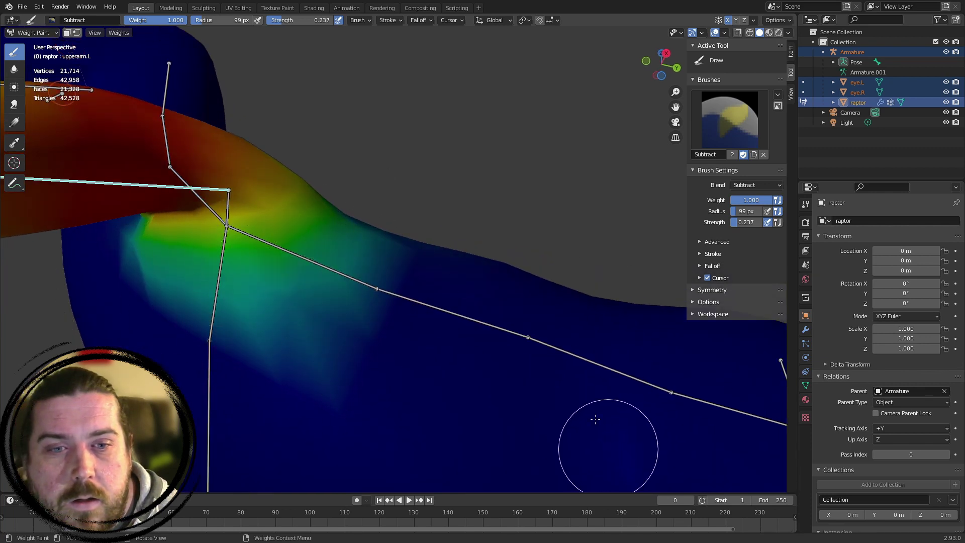
{"action": "scroll", "coordinate": [524, 352], "scroll_direction": "down", "scroll_amount": 5}
{"action": "scroll", "coordinate": [352, 289], "scroll_direction": "up", "scroll_amount": 5}
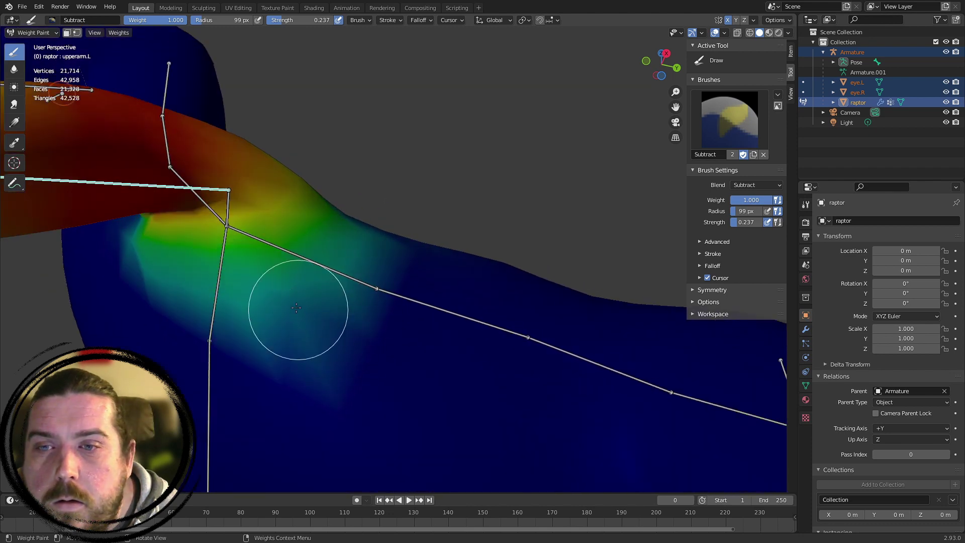
{"action": "left_click_drag", "start_coordinate": [278, 229], "coordinate": [314, 301]}
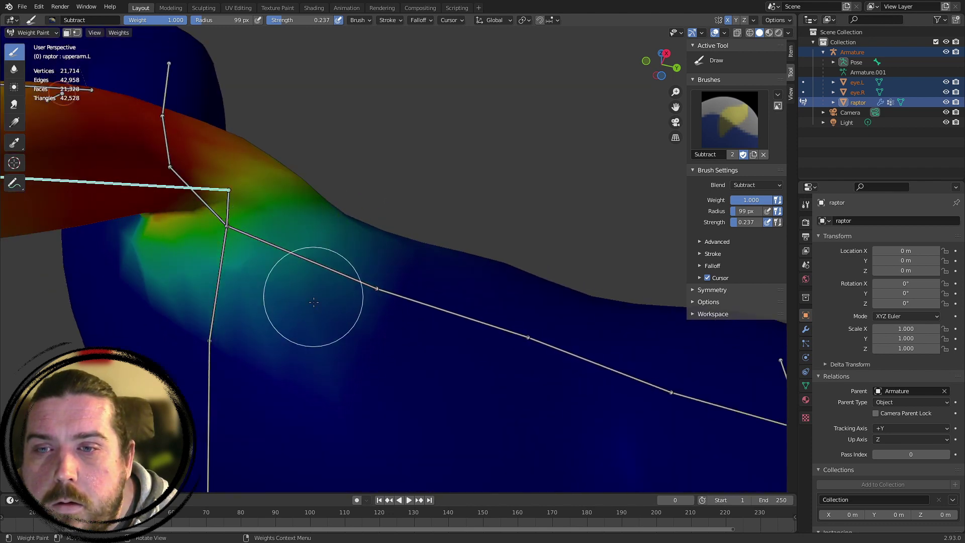
{"action": "middle_click_drag", "start_coordinate": [219, 247], "coordinate": [416, 269]}
{"action": "scroll", "coordinate": [364, 303], "scroll_direction": "down", "scroll_amount": 5}
{"action": "scroll", "coordinate": [416, 269], "scroll_direction": "down", "scroll_amount": 6}
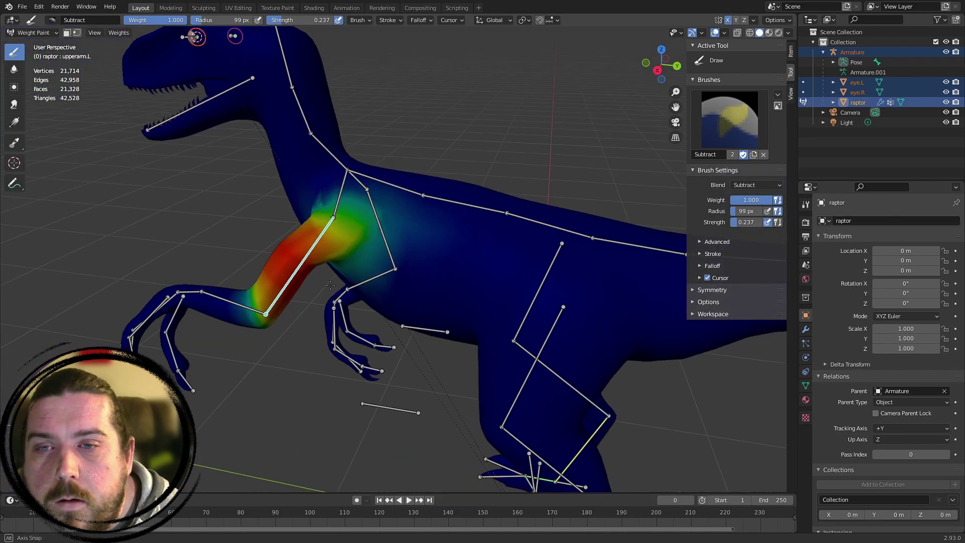
{"action": "scroll", "coordinate": [387, 251], "scroll_direction": "up", "scroll_amount": 8}
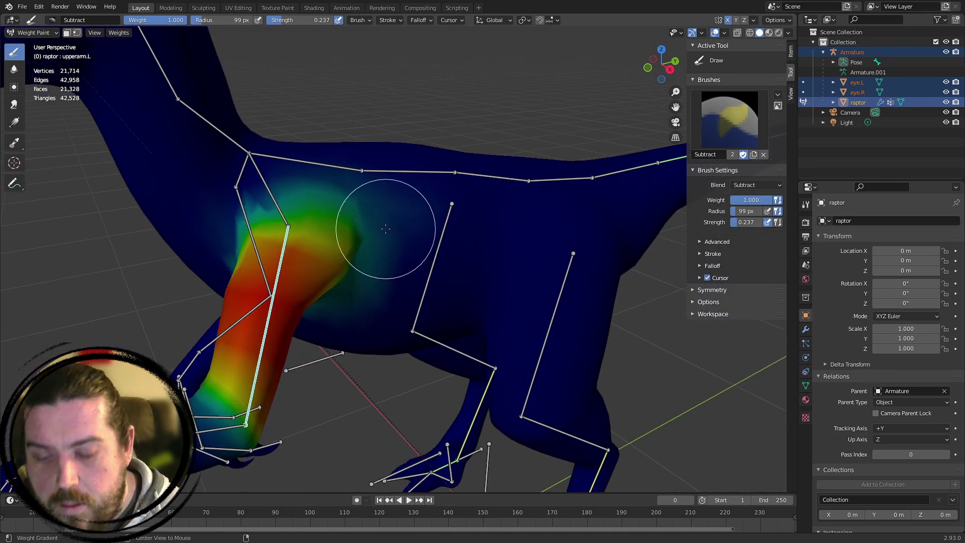
Test-rotate the finger0303.L and finger0302.L bones in the side view to check their deformation, cancelling both rotations
{"action": "scroll", "coordinate": [385, 229], "scroll_direction": "down", "scroll_amount": 8}
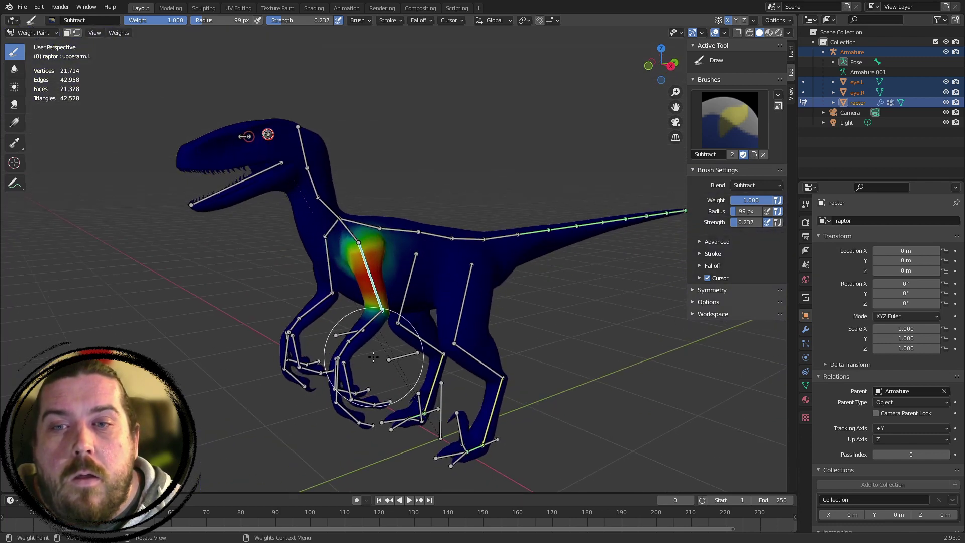
{"action": "scroll", "coordinate": [434, 229], "scroll_direction": "up", "scroll_amount": 5}
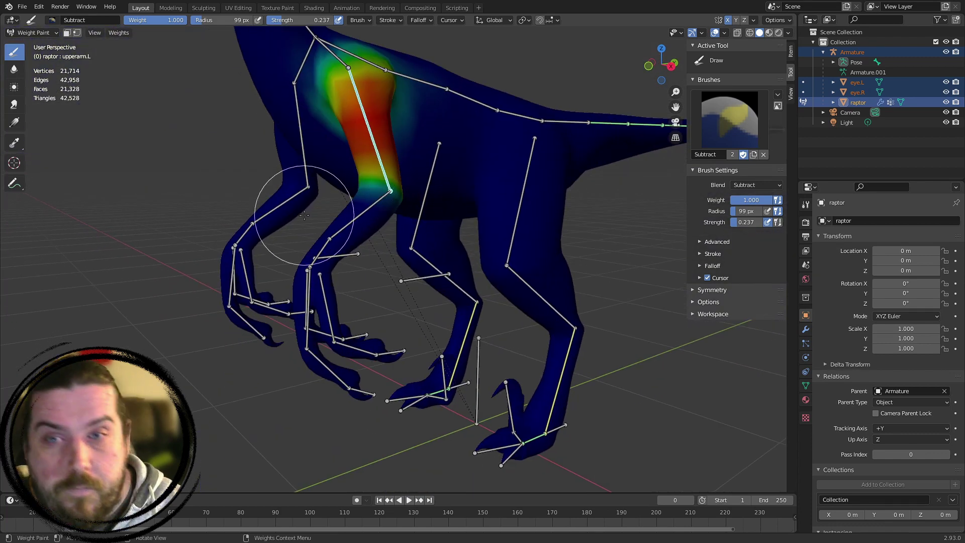
{"action": "key", "text": "KP_3"}
{"action": "scroll", "coordinate": [491, 233], "scroll_direction": "up", "scroll_amount": 6}
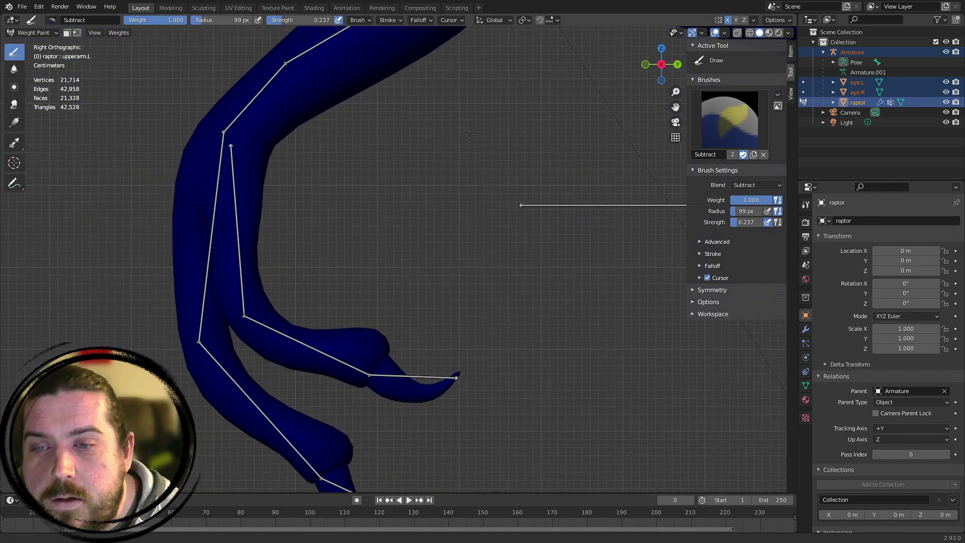
{"action": "middle_click_drag", "start_coordinate": [469, 134], "coordinate": [487, 106], "text": "shift"}
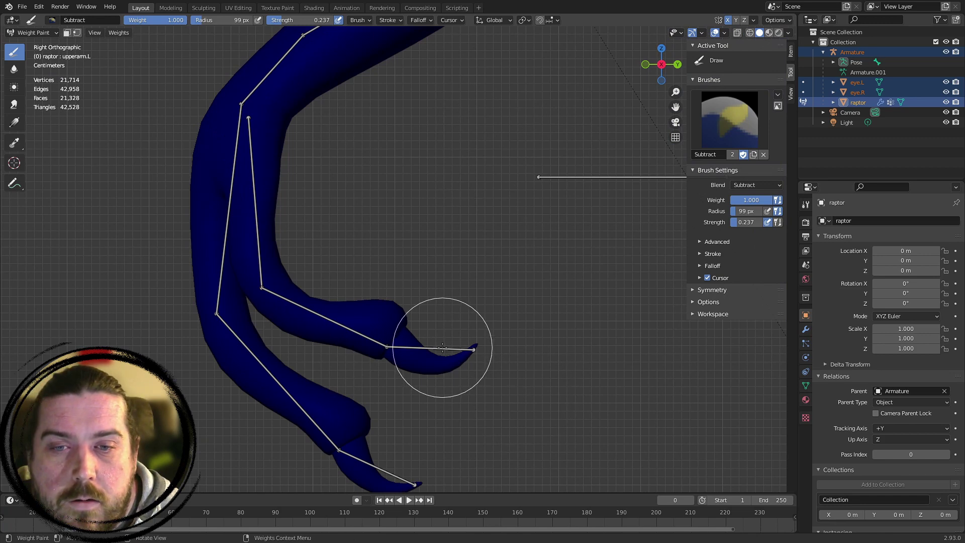
{"action": "left_click", "coordinate": [442, 347], "text": "ctrl"}
{"action": "key", "text": "r"}
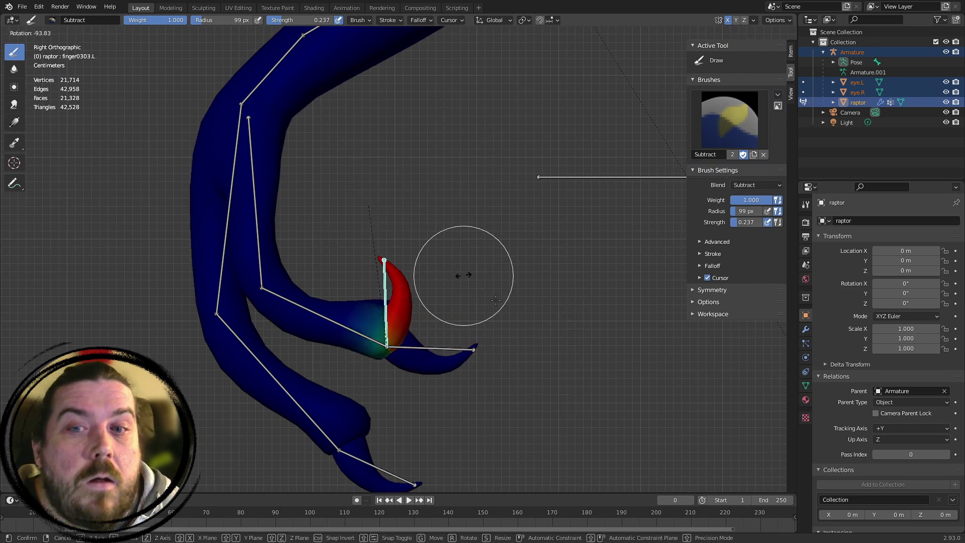
{"action": "key", "text": "Escape"}
{"action": "left_click", "coordinate": [339, 326], "text": "ctrl"}
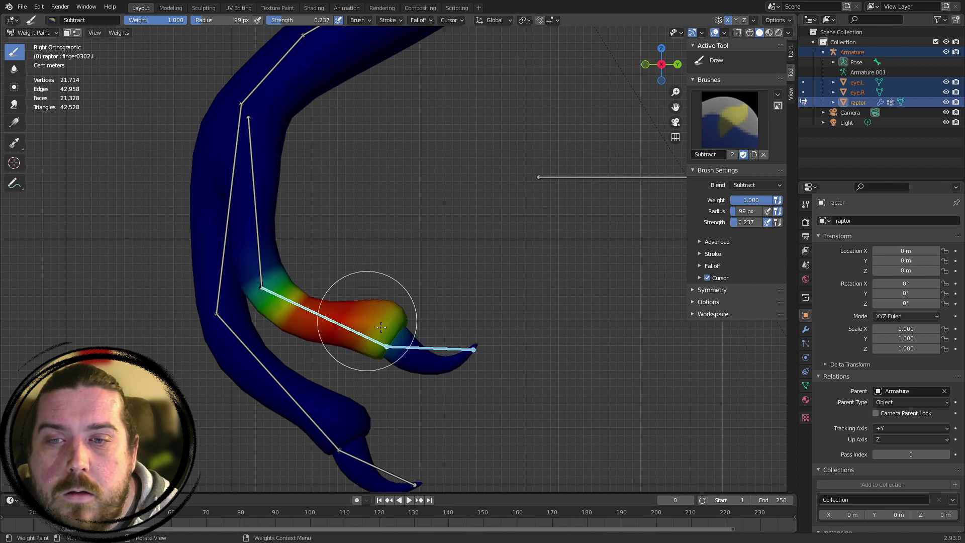
{"action": "key", "text": "r"}
{"action": "key", "text": "Escape"}
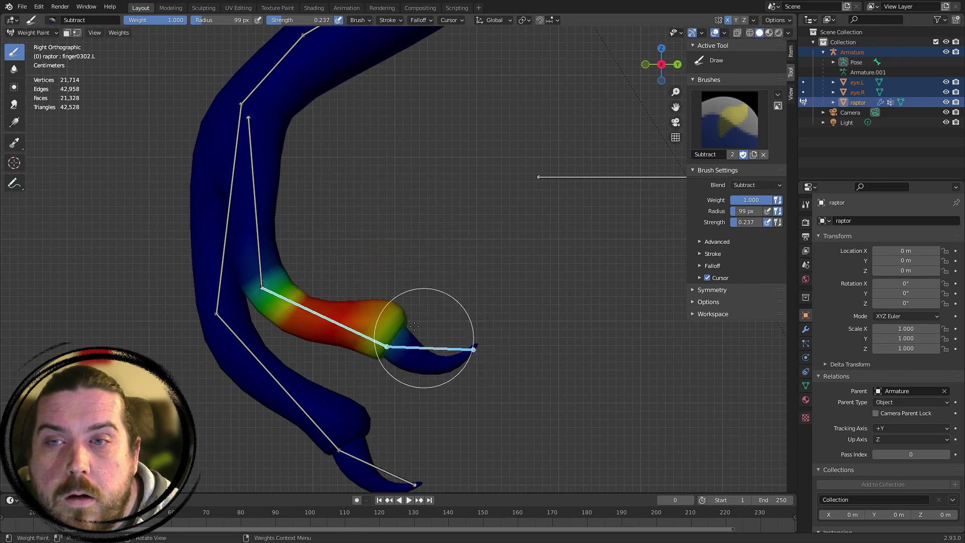
Test-rotate finger0301.L, cancel the rotation, and subtract its weight from the forearm and wrist
{"action": "left_click", "coordinate": [255, 228], "text": "ctrl"}
{"action": "key", "text": "r"}
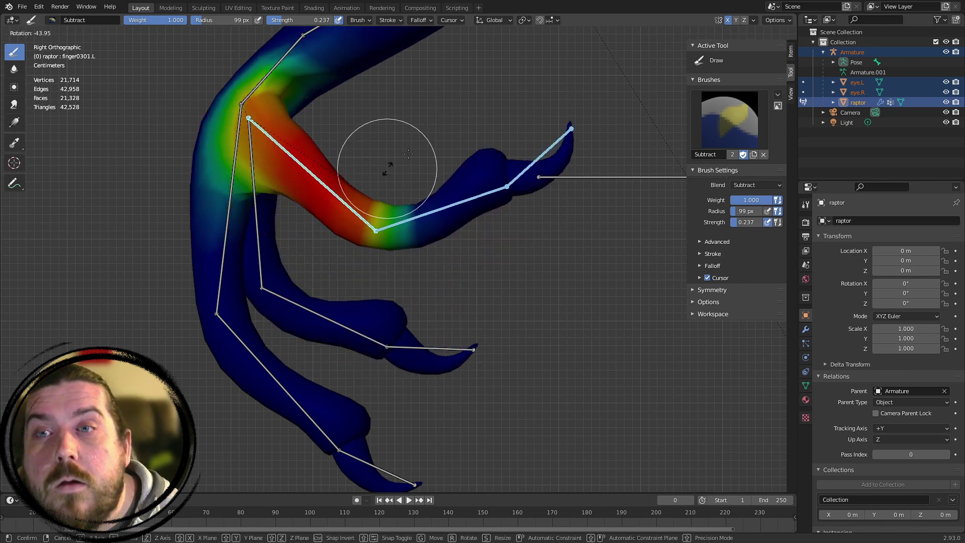
{"action": "key", "text": "Escape"}
{"action": "middle_click_drag", "start_coordinate": [306, 126], "coordinate": [329, 158]}
{"action": "mouse_move", "coordinate": [329, 158]}
{"action": "left_mouse_down"}
{"action": "mouse_move", "coordinate": [388, 146]}
{"action": "mouse_move", "coordinate": [312, 151]}
{"action": "mouse_move", "coordinate": [336, 174]}
{"action": "mouse_move", "coordinate": [405, 104]}
{"action": "left_mouse_up"}
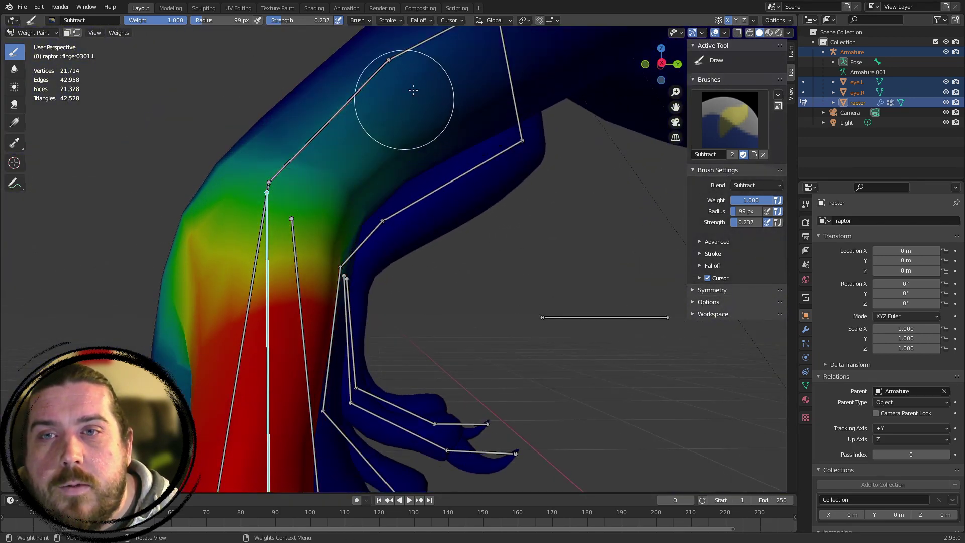
{"action": "mouse_move", "coordinate": [406, 103]}
{"action": "middle_mouse_down"}
{"action": "mouse_move", "coordinate": [422, 140]}
{"action": "mouse_move", "coordinate": [467, 114]}
{"action": "middle_mouse_up"}
{"action": "middle_click_drag", "start_coordinate": [348, 196], "coordinate": [397, 315]}
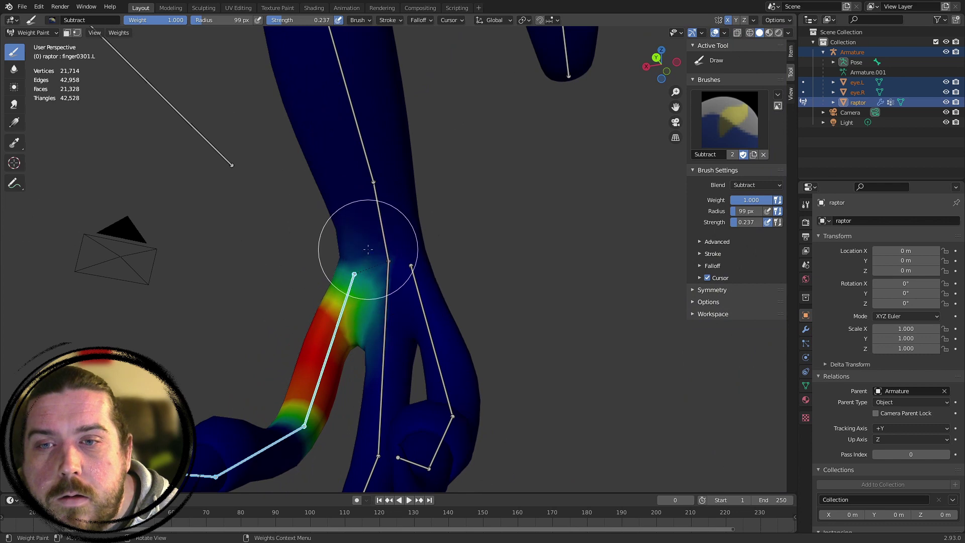
Make finger0201.L the active bone and subtract its weight from the wrist and the bases of the neighbouring fingers
{"action": "middle_click_drag", "start_coordinate": [373, 355], "coordinate": [402, 265]}
{"action": "middle_click_drag", "start_coordinate": [532, 306], "coordinate": [481, 260]}
{"action": "left_click", "coordinate": [422, 310], "text": "ctrl"}
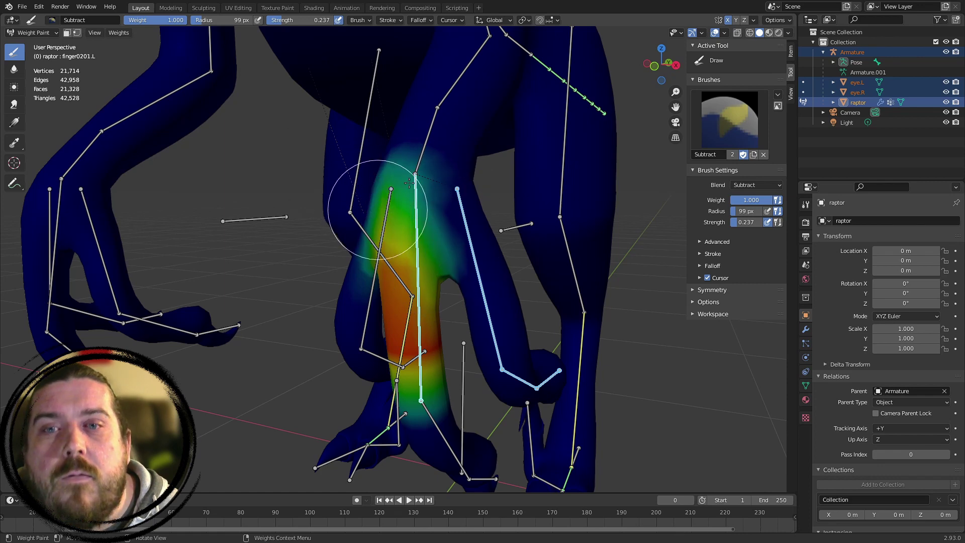
{"action": "middle_click_drag", "start_coordinate": [404, 202], "coordinate": [414, 187]}
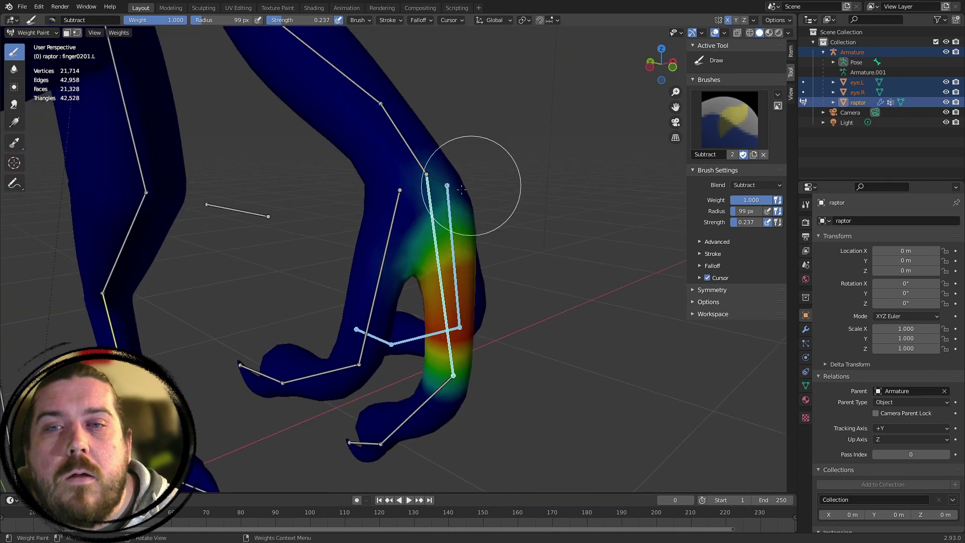
{"action": "middle_click_drag", "start_coordinate": [383, 283], "coordinate": [420, 236]}
{"action": "scroll", "coordinate": [420, 236], "scroll_direction": "up", "scroll_amount": 2}
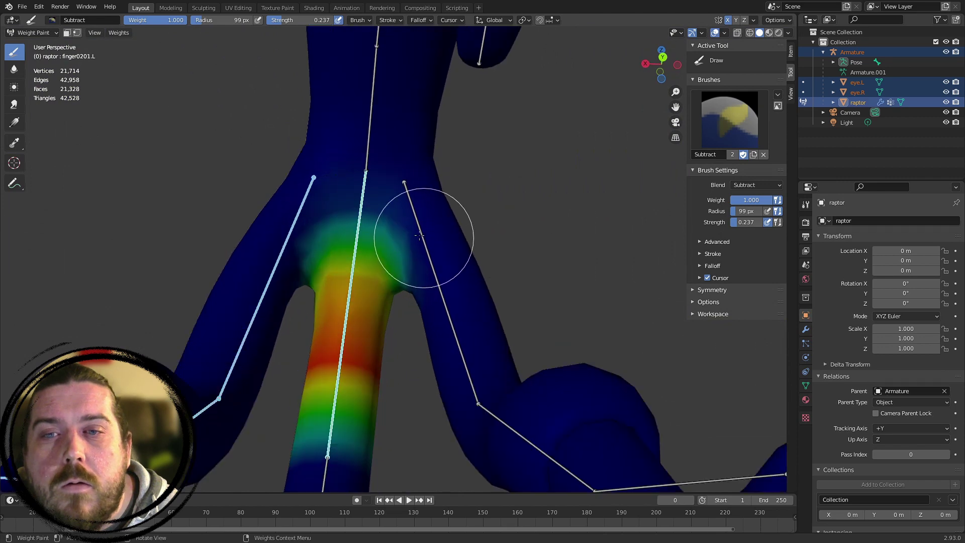
Make finger0101.L the active bone and subtract its weight from the forearm, wrist and base of the middle finger
{"action": "left_click", "coordinate": [435, 232], "text": "ctrl"}
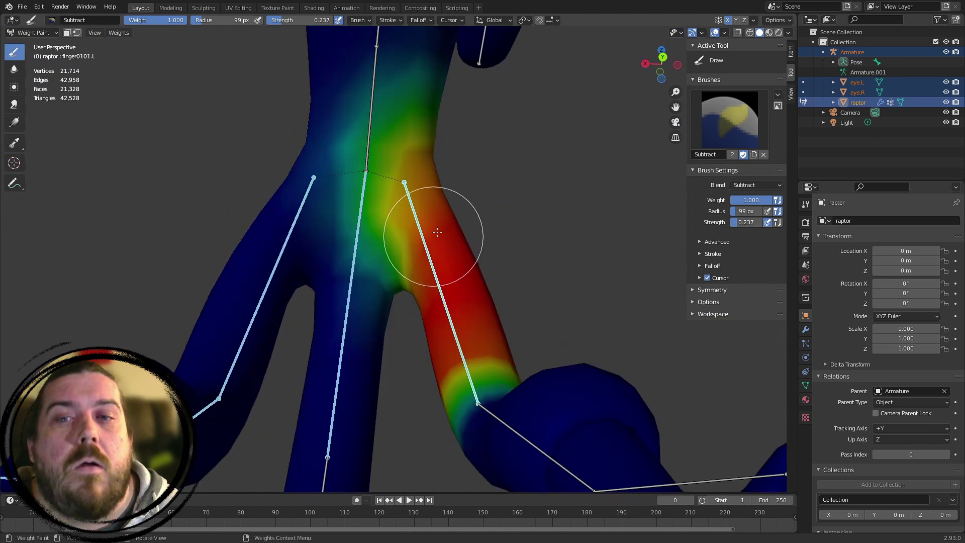
{"action": "left_click_drag", "start_coordinate": [351, 121], "coordinate": [343, 162]}
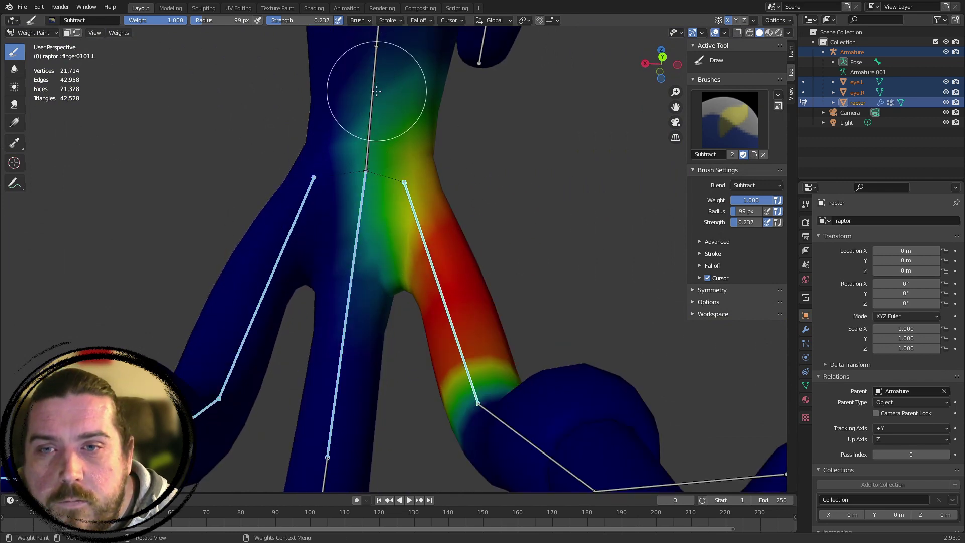
{"action": "middle_click_drag", "start_coordinate": [376, 91], "coordinate": [355, 119]}
{"action": "middle_click_drag", "start_coordinate": [429, 88], "coordinate": [348, 114]}
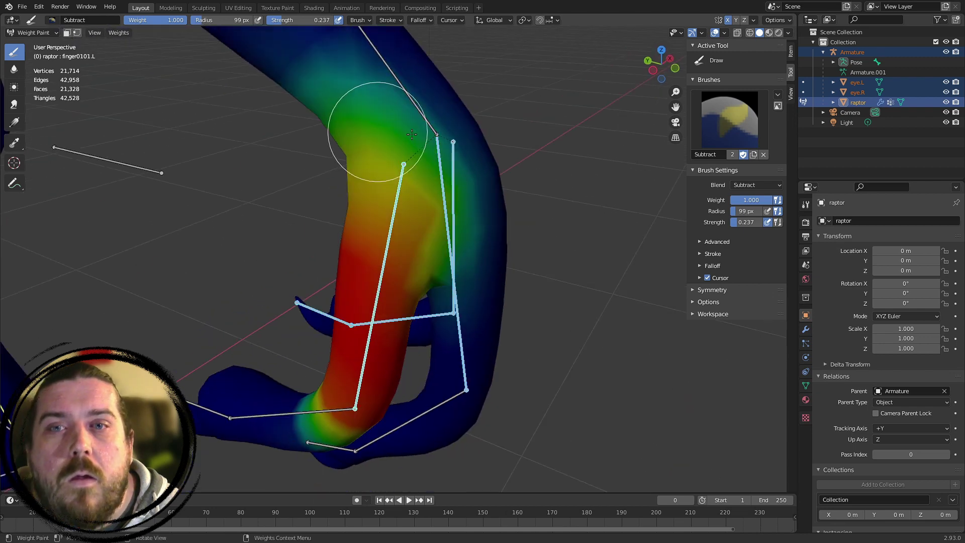
{"action": "mouse_move", "coordinate": [356, 107]}
{"action": "left_mouse_down"}
{"action": "mouse_move", "coordinate": [329, 176]}
{"action": "mouse_move", "coordinate": [401, 162]}
{"action": "mouse_move", "coordinate": [304, 152]}
{"action": "left_mouse_up"}
{"action": "middle_click_drag", "start_coordinate": [478, 187], "coordinate": [434, 157]}
{"action": "scroll", "coordinate": [386, 189], "scroll_direction": "down", "scroll_amount": 2}
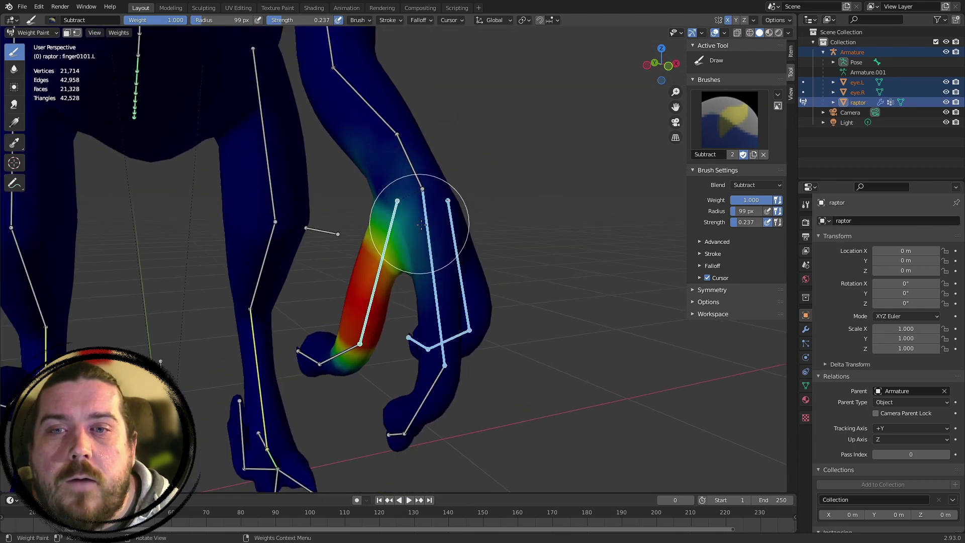
{"action": "scroll", "coordinate": [385, 155], "scroll_direction": "up", "scroll_amount": 3}
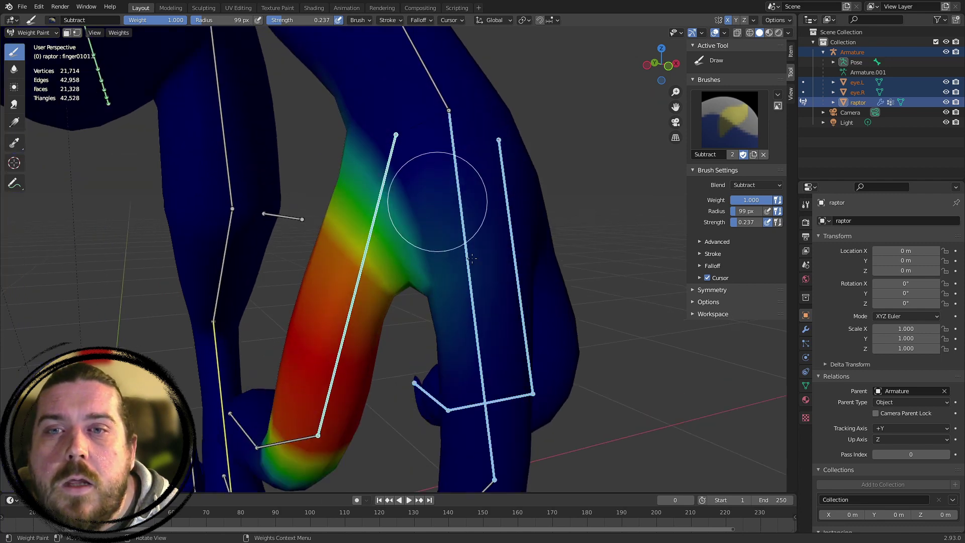
{"action": "middle_click_drag", "start_coordinate": [489, 202], "coordinate": [463, 200]}
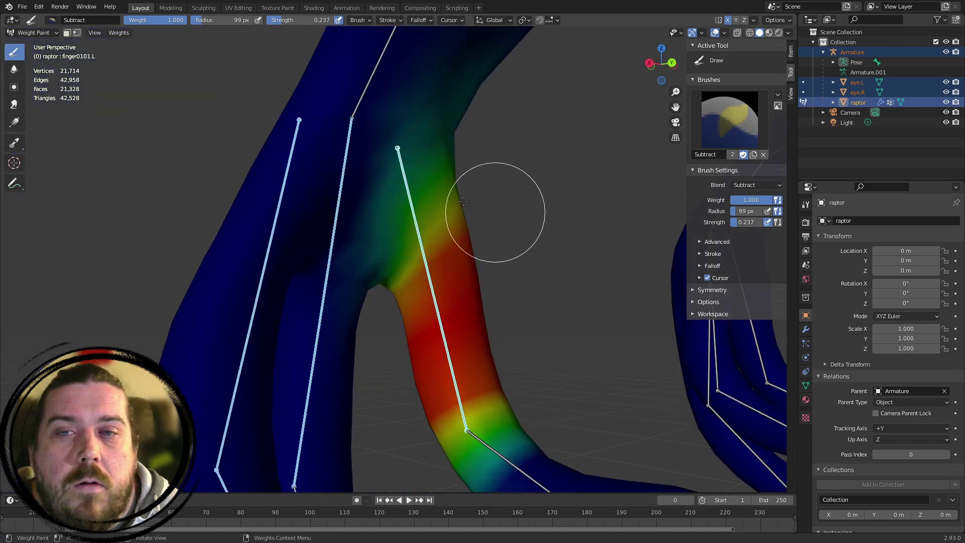
{"action": "mouse_move", "coordinate": [473, 115]}
{"action": "middle_mouse_down"}
{"action": "mouse_move", "coordinate": [366, 104]}
{"action": "mouse_move", "coordinate": [344, 210]}
{"action": "middle_mouse_up"}
{"action": "middle_click_drag", "start_coordinate": [491, 102], "coordinate": [397, 191]}
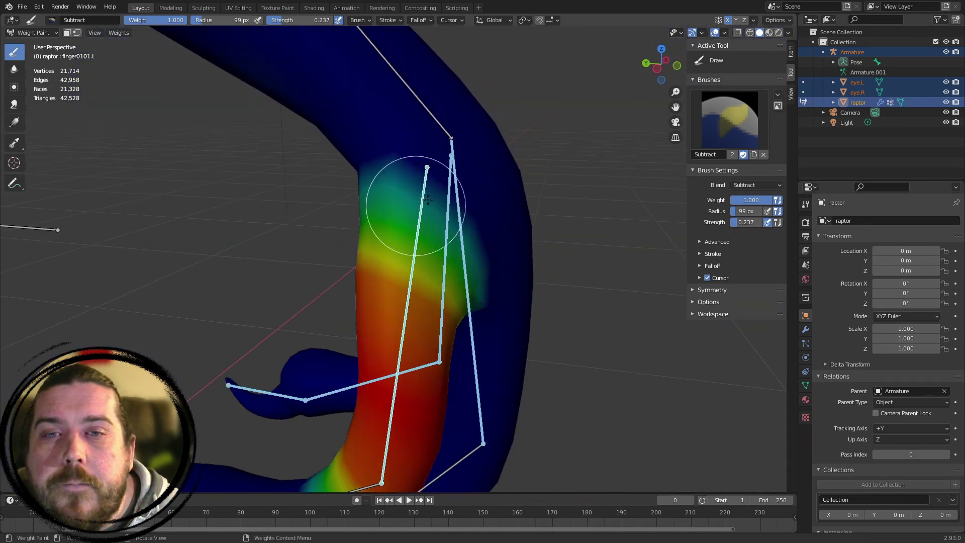
Make upperleg.L the active bone and subtract its weight from the tail behind the hip
{"action": "scroll", "coordinate": [416, 203], "scroll_direction": "down", "scroll_amount": 5}
{"action": "middle_click_drag", "start_coordinate": [483, 237], "coordinate": [388, 261]}
{"action": "scroll", "coordinate": [452, 269], "scroll_direction": "down", "scroll_amount": 4}
{"action": "mouse_move", "coordinate": [498, 278]}
{"action": "middle_mouse_down"}
{"action": "mouse_move", "coordinate": [459, 263]}
{"action": "mouse_move", "coordinate": [470, 226]}
{"action": "mouse_move", "coordinate": [413, 264]}
{"action": "mouse_move", "coordinate": [495, 215]}
{"action": "middle_mouse_up"}
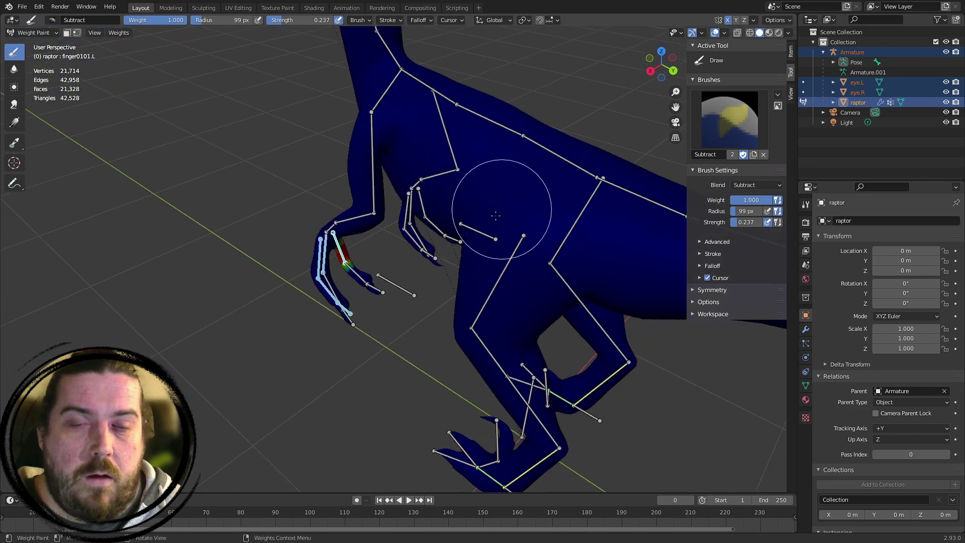
{"action": "left_click", "coordinate": [507, 266], "text": "ctrl"}
{"action": "middle_click_drag", "start_coordinate": [469, 265], "coordinate": [536, 232]}
{"action": "scroll", "coordinate": [517, 356], "scroll_direction": "up", "scroll_amount": 2}
{"action": "middle_click_drag", "start_coordinate": [482, 355], "coordinate": [428, 341]}
{"action": "key", "text": "KP_3"}
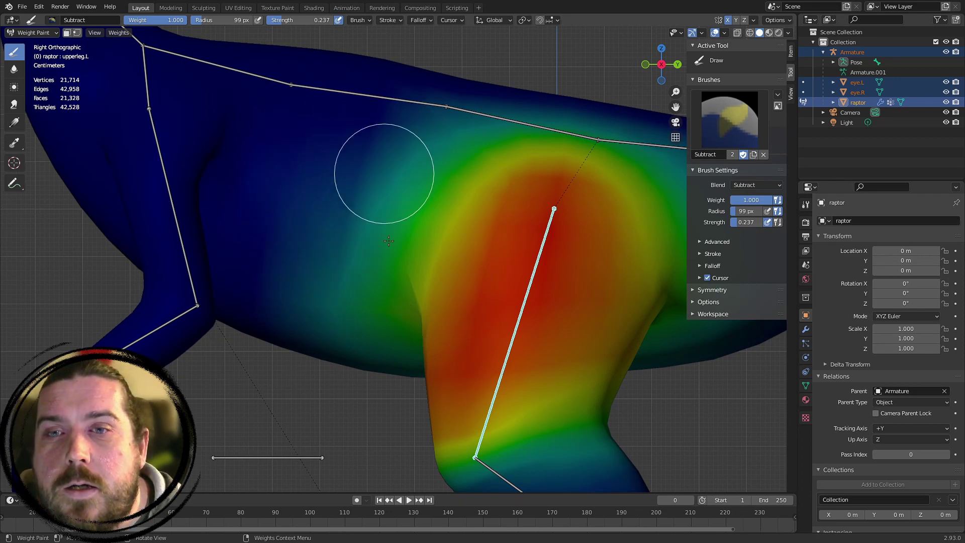
{"action": "mouse_move", "coordinate": [437, 186]}
{"action": "middle_mouse_down", "text": "shift"}
{"action": "mouse_move", "coordinate": [267, 149]}
{"action": "mouse_move", "coordinate": [173, 143]}
{"action": "middle_mouse_up", "text": "shift"}
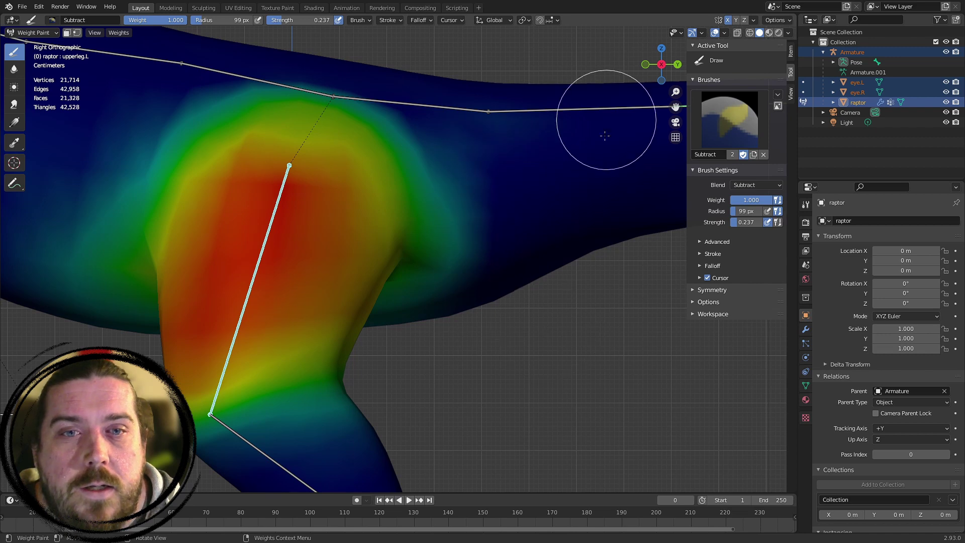
Subtract upperleg.L weight from the underside of the belly and the lower flank ahead of the thigh
{"action": "mouse_move", "coordinate": [513, 120]}
{"action": "middle_mouse_down"}
{"action": "mouse_move", "coordinate": [517, 226]}
{"action": "mouse_move", "coordinate": [589, 340]}
{"action": "mouse_move", "coordinate": [366, 162]}
{"action": "middle_mouse_up"}
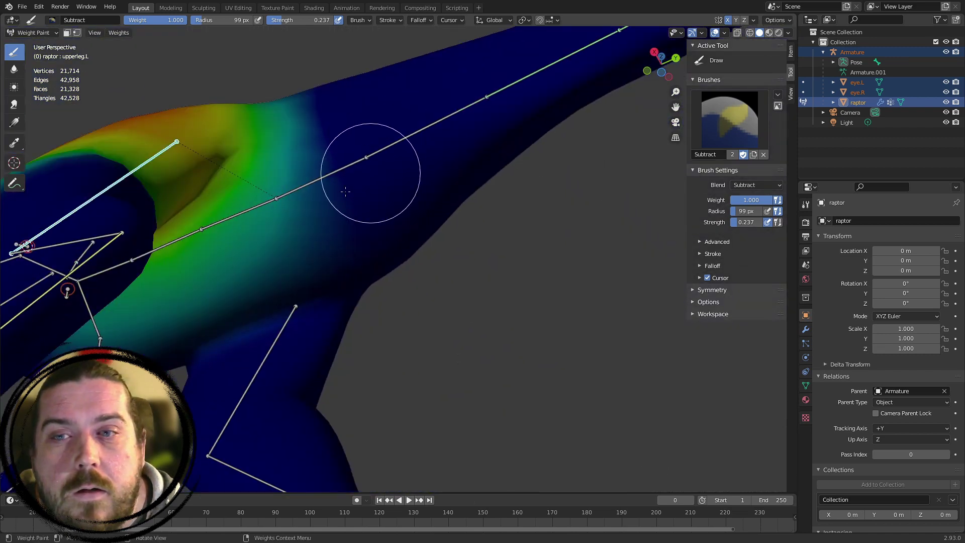
{"action": "mouse_move", "coordinate": [327, 221]}
{"action": "middle_mouse_down"}
{"action": "mouse_move", "coordinate": [390, 161]}
{"action": "mouse_move", "coordinate": [471, 173]}
{"action": "middle_mouse_up"}
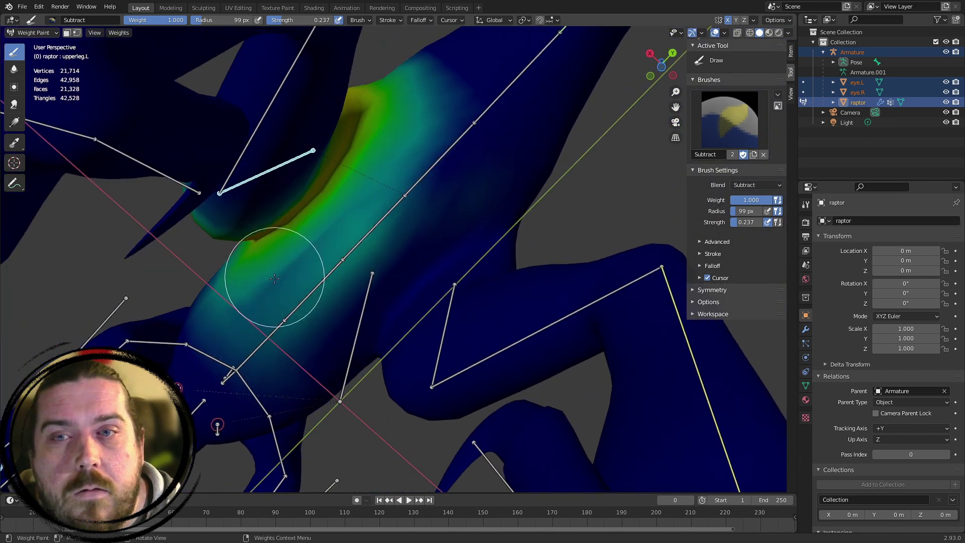
{"action": "mouse_move", "coordinate": [279, 281]}
{"action": "left_mouse_down"}
{"action": "mouse_move", "coordinate": [396, 169]}
{"action": "mouse_move", "coordinate": [334, 280]}
{"action": "mouse_move", "coordinate": [286, 318]}
{"action": "mouse_move", "coordinate": [360, 302]}
{"action": "mouse_move", "coordinate": [436, 81]}
{"action": "mouse_move", "coordinate": [411, 76]}
{"action": "left_mouse_up"}
{"action": "middle_click_drag", "start_coordinate": [323, 223], "coordinate": [412, 380]}
{"action": "middle_click_drag", "start_coordinate": [346, 241], "coordinate": [362, 305], "text": "shift"}
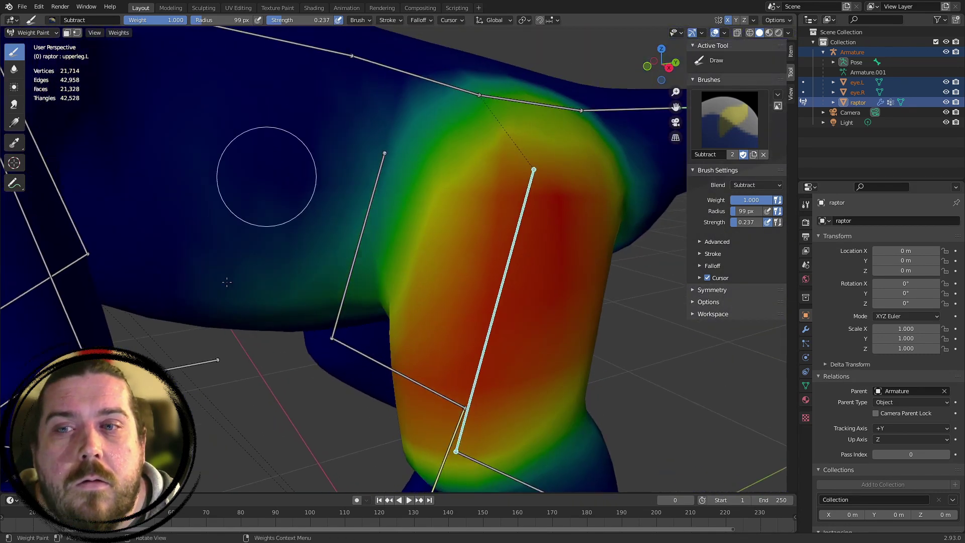
{"action": "left_click_drag", "start_coordinate": [280, 257], "coordinate": [254, 330]}
Soften the front and upper edges of the upperleg.L weight by subtracting along the flank and back
{"action": "middle_click_drag", "start_coordinate": [304, 262], "coordinate": [289, 223]}
{"action": "scroll", "coordinate": [289, 223], "scroll_direction": "down", "scroll_amount": 2}
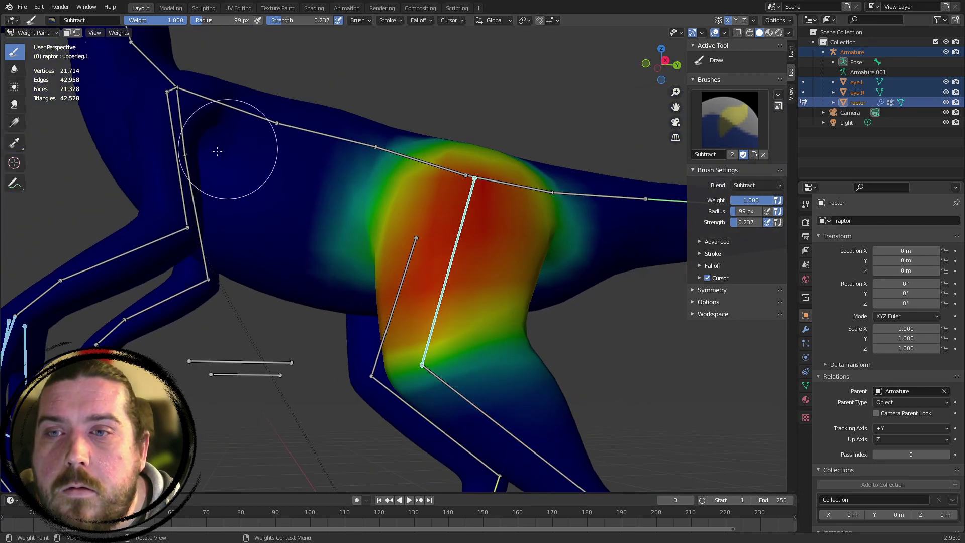
{"action": "middle_click_drag", "start_coordinate": [340, 245], "coordinate": [382, 216]}
{"action": "left_click_drag", "start_coordinate": [330, 209], "coordinate": [359, 225]}
{"action": "middle_click_drag", "start_coordinate": [346, 134], "coordinate": [355, 209]}
{"action": "left_click_drag", "start_coordinate": [357, 206], "coordinate": [369, 160]}
{"action": "middle_click_drag", "start_coordinate": [369, 160], "coordinate": [502, 188]}
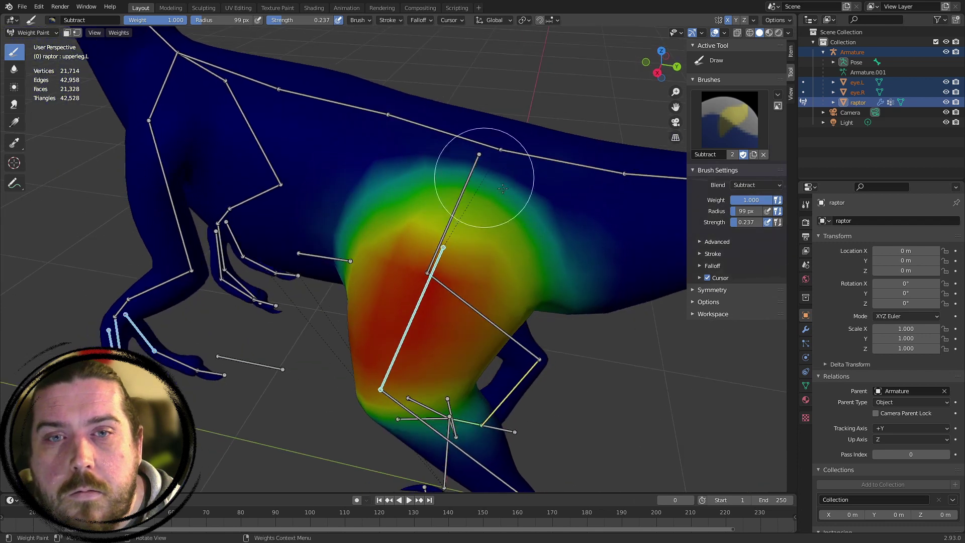
Subtract upperleg.L weight from the tail base and underside directly behind the thigh
{"action": "middle_click_drag", "start_coordinate": [584, 260], "coordinate": [606, 239]}
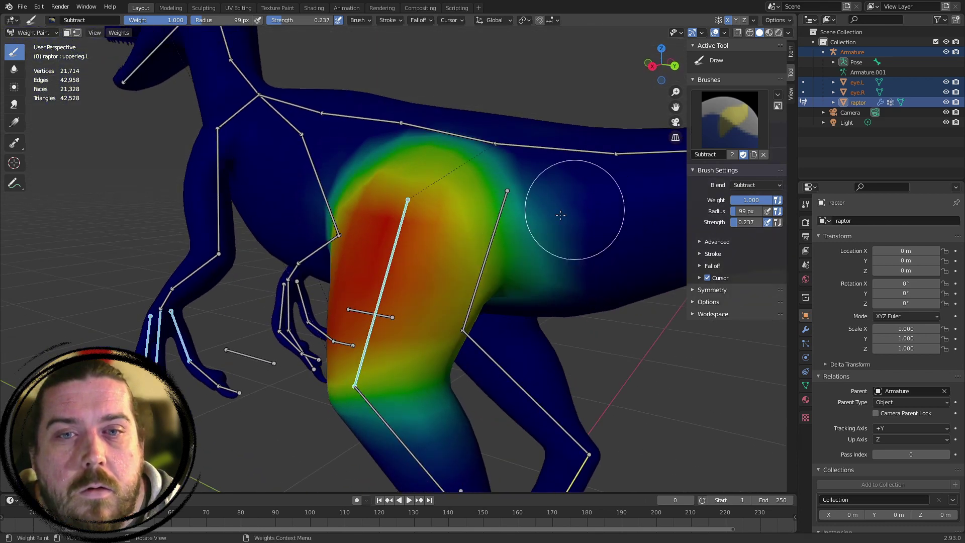
{"action": "mouse_move", "coordinate": [561, 215]}
{"action": "left_mouse_down"}
{"action": "mouse_move", "coordinate": [543, 209]}
{"action": "mouse_move", "coordinate": [538, 286]}
{"action": "left_mouse_up"}
{"action": "middle_click_drag", "start_coordinate": [538, 287], "coordinate": [527, 259]}
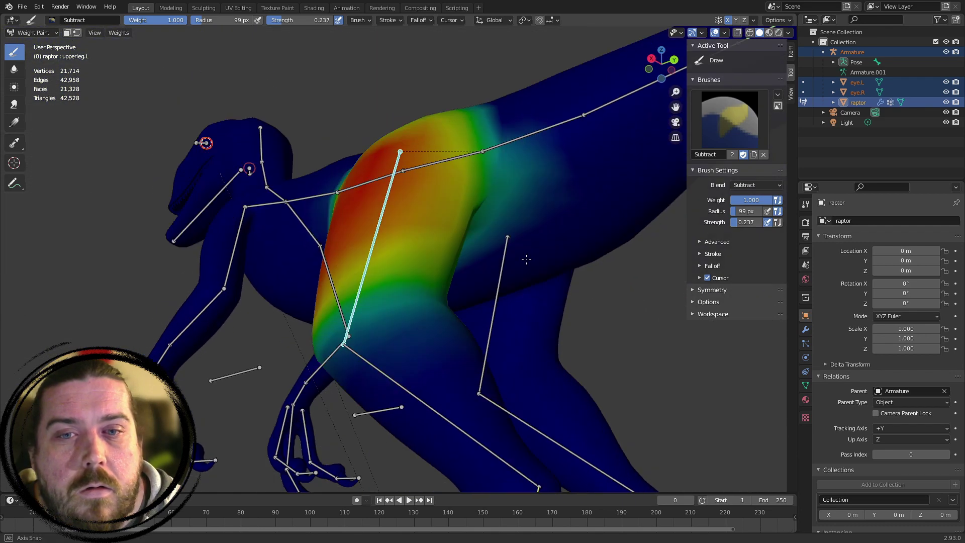
{"action": "left_click_drag", "start_coordinate": [526, 259], "coordinate": [514, 196]}
{"action": "middle_click_drag", "start_coordinate": [513, 196], "coordinate": [350, 228]}
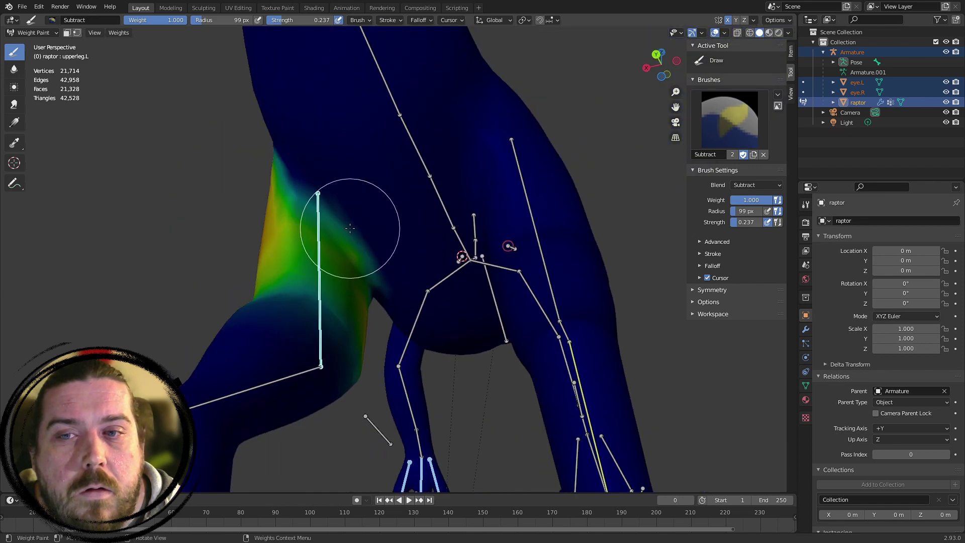
{"action": "middle_click_drag", "start_coordinate": [321, 147], "coordinate": [252, 168]}
Test-rotate the left upper leg's pose in side view to check its deformation, and clear the bone selection
{"action": "scroll", "coordinate": [250, 174], "scroll_direction": "up", "scroll_amount": 2}
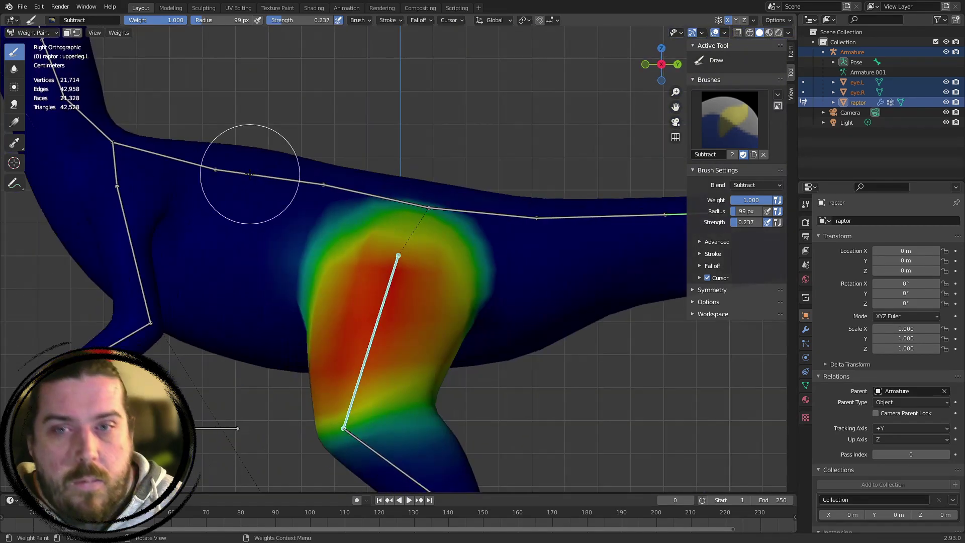
{"action": "scroll", "coordinate": [442, 216], "scroll_direction": "down", "scroll_amount": 5}
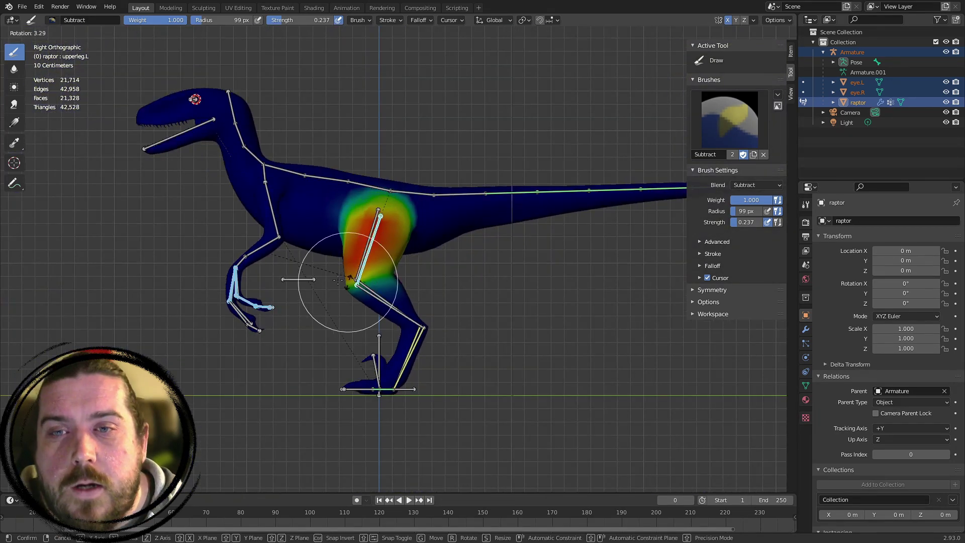
{"action": "scroll", "coordinate": [435, 191], "scroll_direction": "up", "scroll_amount": 3}
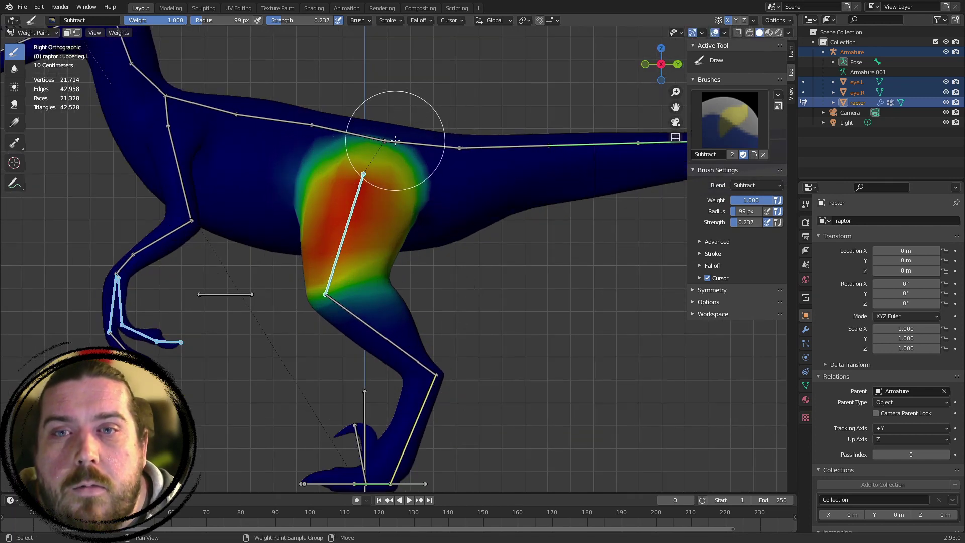
{"action": "key", "text": "a"}
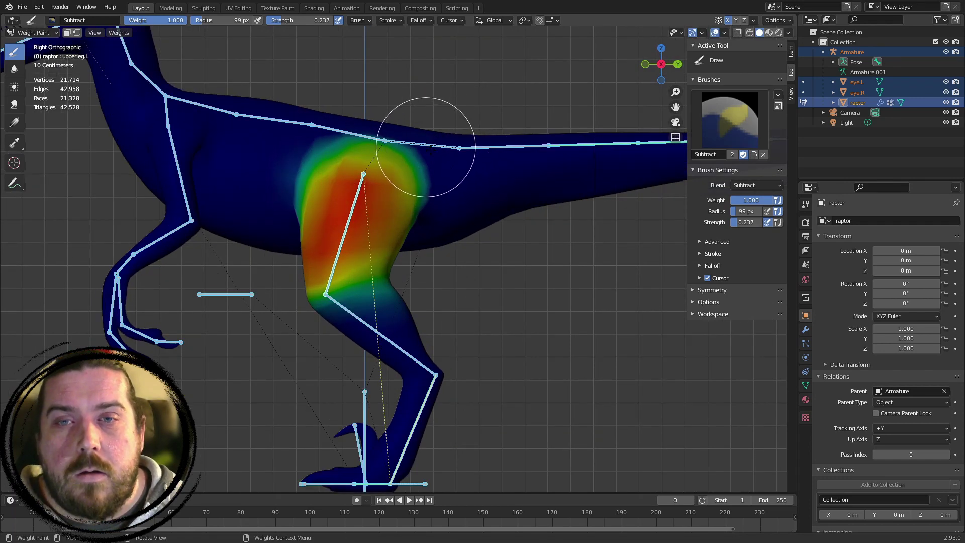
{"action": "key", "text": "alt+a"}
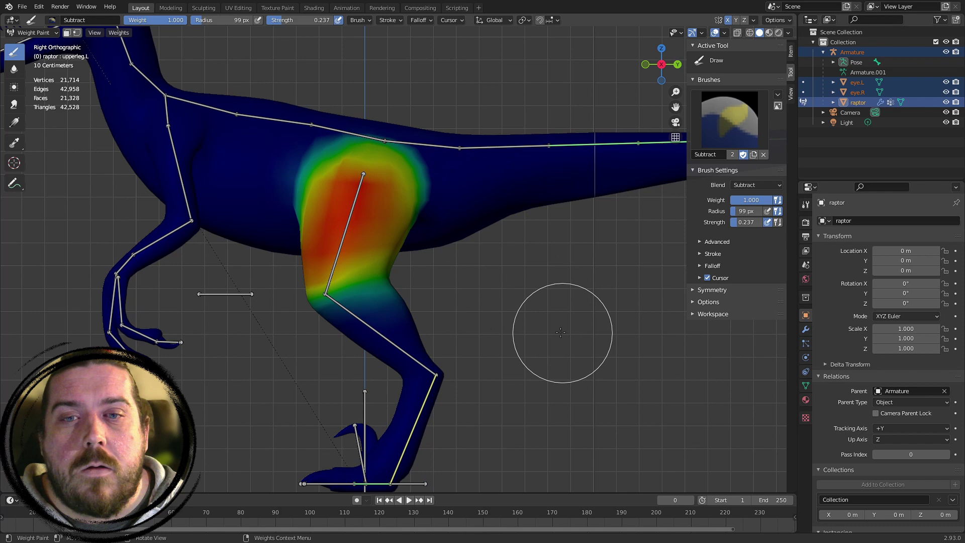
Make the hips bone active and move it away from the rest pose to expose stray vertices around the hands
{"action": "left_click", "coordinate": [407, 142], "text": "ctrl"}
{"action": "key", "text": "g"}
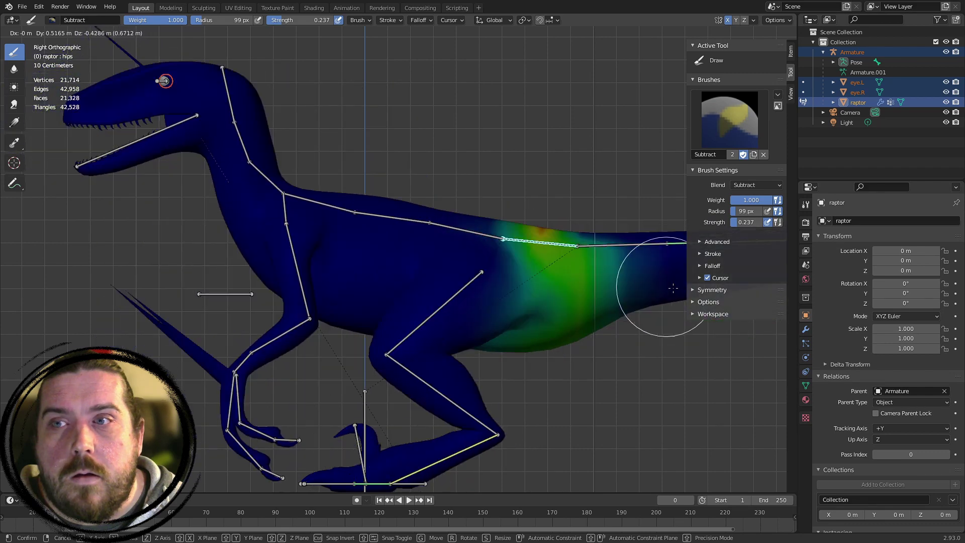
{"action": "right_click", "coordinate": [616, 302]}
{"action": "middle_click_drag", "start_coordinate": [276, 280], "coordinate": [598, 306], "text": "shift"}
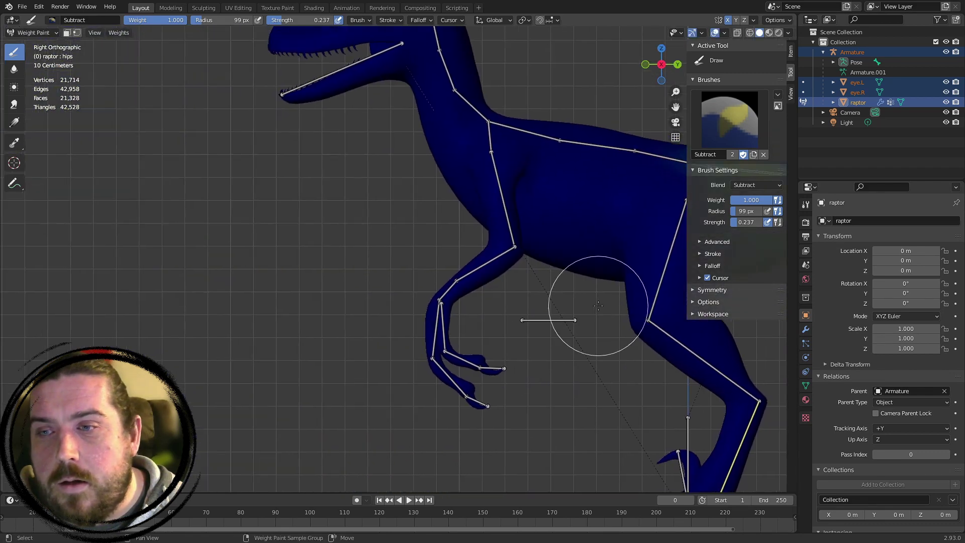
{"action": "scroll", "coordinate": [553, 322], "scroll_direction": "up", "scroll_amount": 3}
{"action": "middle_click_drag", "start_coordinate": [483, 332], "coordinate": [526, 336]}
{"action": "key", "text": "g"}
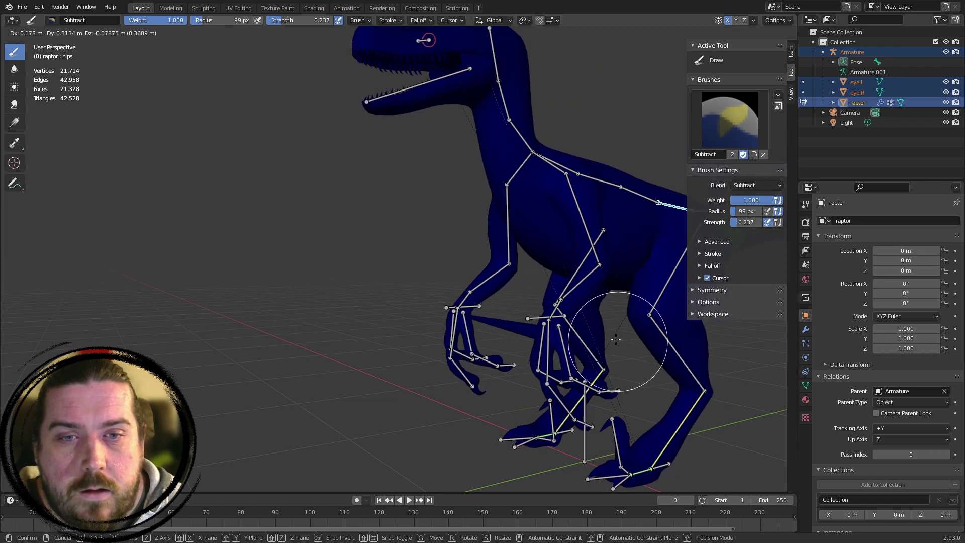
{"action": "left_click", "coordinate": [601, 342]}
Make finger0201.L the active bone and inspect its weights where the fingers meet the left hand
{"action": "middle_click_drag", "start_coordinate": [468, 300], "coordinate": [546, 314]}
{"action": "scroll", "coordinate": [542, 342], "scroll_direction": "up", "scroll_amount": 2}
{"action": "middle_click_drag", "start_coordinate": [578, 358], "coordinate": [352, 337]}
{"action": "middle_click_drag", "start_coordinate": [352, 271], "coordinate": [302, 274]}
{"action": "middle_click_drag", "start_coordinate": [302, 274], "coordinate": [318, 473], "text": "shift"}
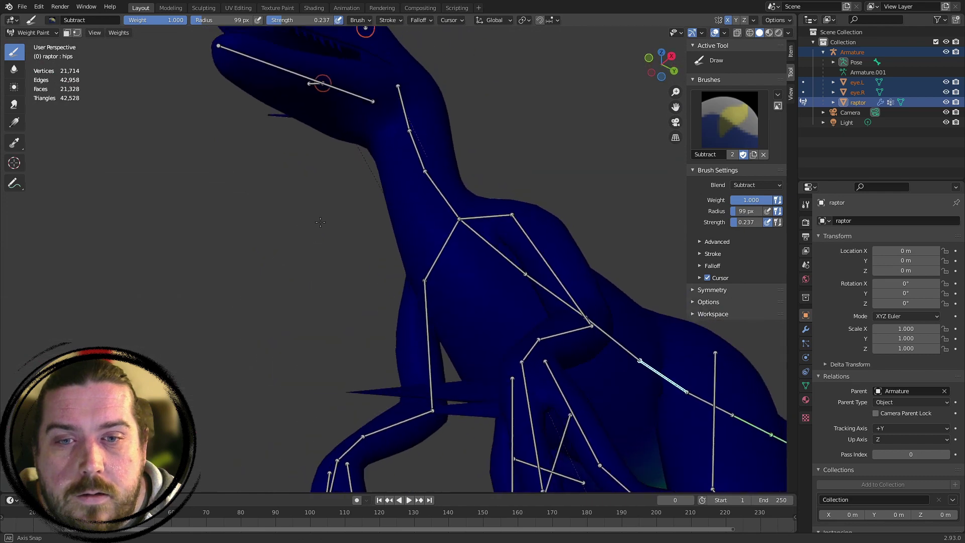
{"action": "middle_click_drag", "start_coordinate": [422, 331], "coordinate": [371, 191], "text": "shift"}
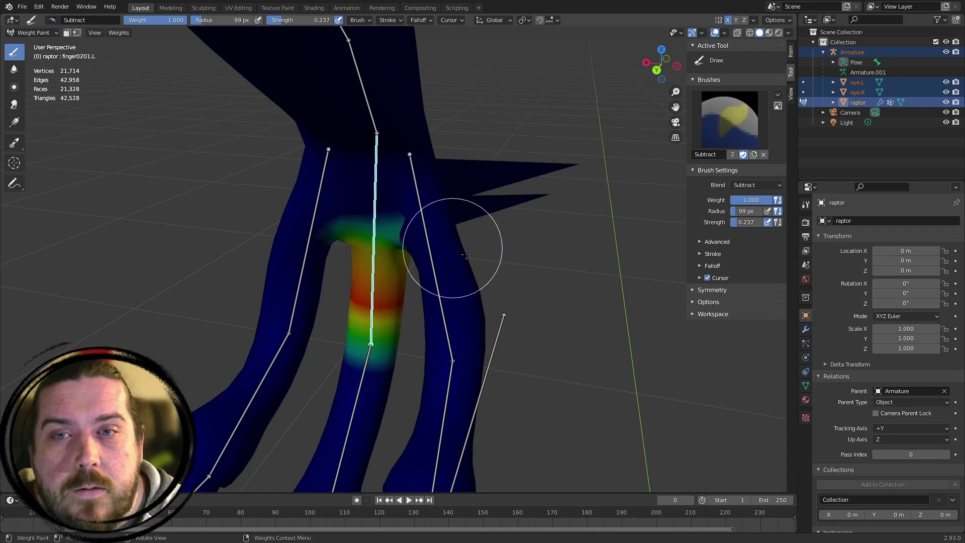
Make finger0101.L active and use the Add brush to paint its weight onto the stray spikes beside the left hand
{"action": "middle_click_drag", "start_coordinate": [385, 157], "coordinate": [455, 148]}
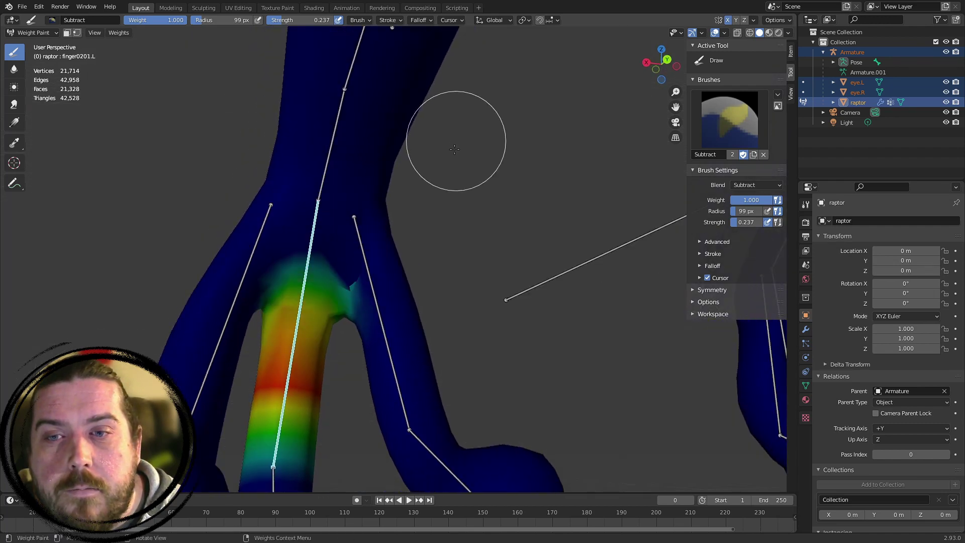
{"action": "left_click", "coordinate": [391, 301], "text": "ctrl"}
{"action": "middle_click_drag", "start_coordinate": [384, 312], "coordinate": [449, 272]}
{"action": "left_click", "coordinate": [749, 131]}
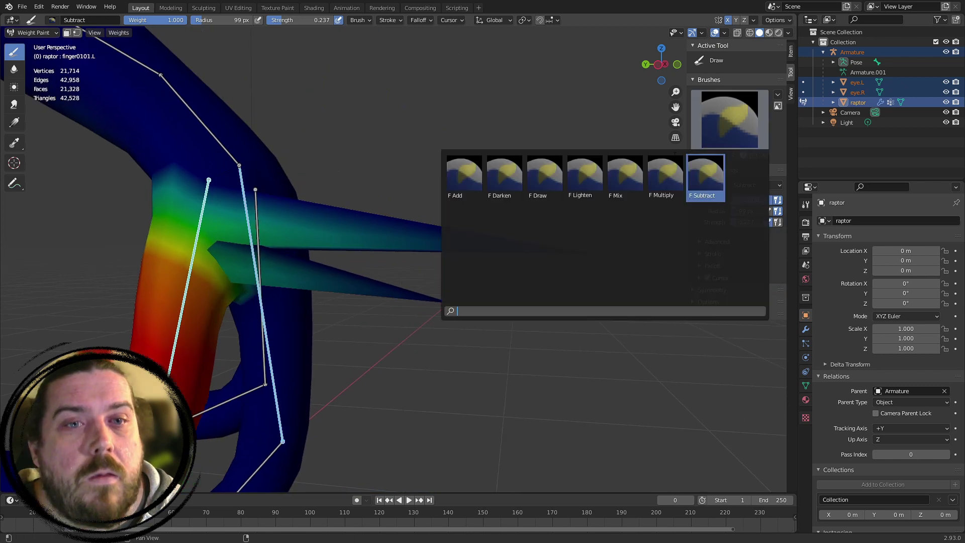
{"action": "left_click", "coordinate": [481, 185]}
{"action": "mouse_move", "coordinate": [539, 259]}
{"action": "middle_mouse_down"}
{"action": "mouse_move", "coordinate": [478, 276]}
{"action": "mouse_move", "coordinate": [490, 312]}
{"action": "mouse_move", "coordinate": [439, 278]}
{"action": "mouse_move", "coordinate": [450, 278]}
{"action": "mouse_move", "coordinate": [440, 306]}
{"action": "middle_mouse_up"}
Make the head bone active and add its weight to the stray spike beside the corner of the mouth
{"action": "scroll", "coordinate": [486, 280], "scroll_direction": "down", "scroll_amount": 9}
{"action": "scroll", "coordinate": [417, 287], "scroll_direction": "down", "scroll_amount": 8}
{"action": "middle_click_drag", "start_coordinate": [409, 182], "coordinate": [393, 335], "text": "shift"}
{"action": "scroll", "coordinate": [392, 335], "scroll_direction": "up", "scroll_amount": 6}
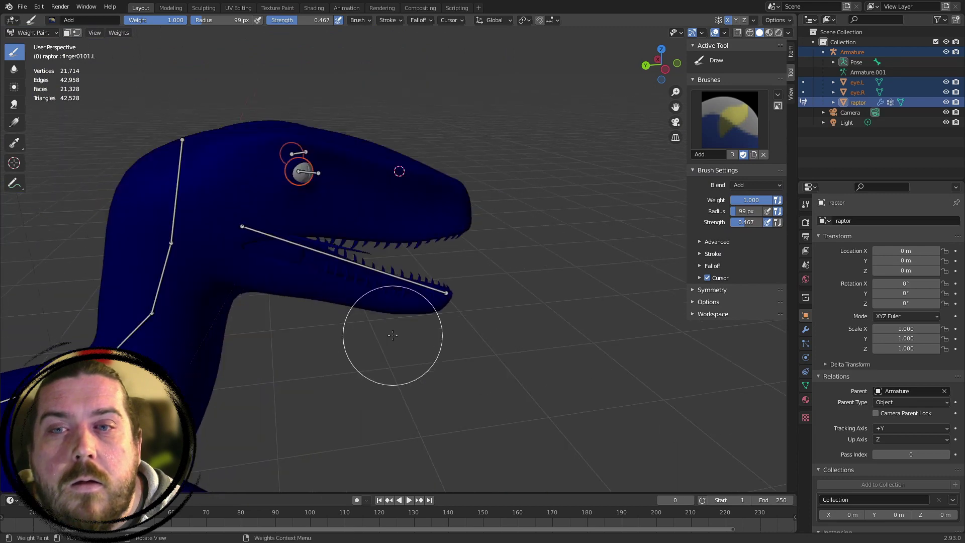
{"action": "scroll", "coordinate": [418, 287], "scroll_direction": "down", "scroll_amount": 4}
{"action": "middle_click_drag", "start_coordinate": [419, 286], "coordinate": [548, 224]}
{"action": "scroll", "coordinate": [319, 209], "scroll_direction": "up", "scroll_amount": 3}
{"action": "scroll", "coordinate": [327, 242], "scroll_direction": "down", "scroll_amount": 4}
{"action": "scroll", "coordinate": [558, 250], "scroll_direction": "up", "scroll_amount": 4}
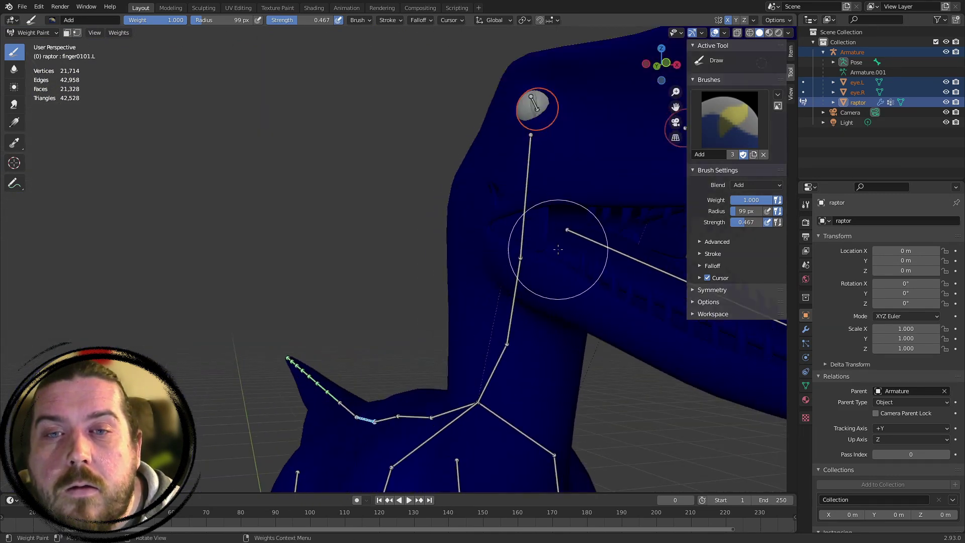
{"action": "left_click", "coordinate": [527, 225], "text": "ctrl"}
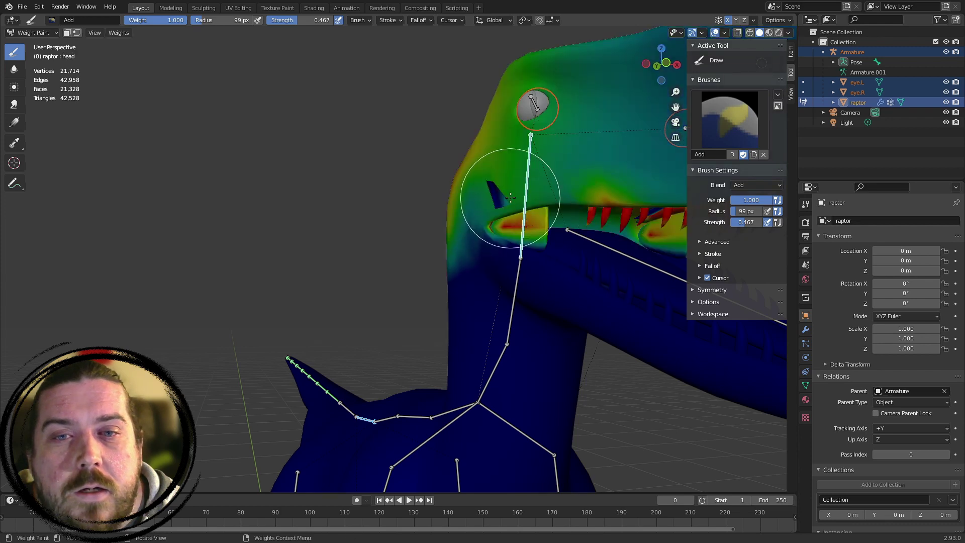
{"action": "middle_click_drag", "start_coordinate": [492, 188], "coordinate": [472, 187]}
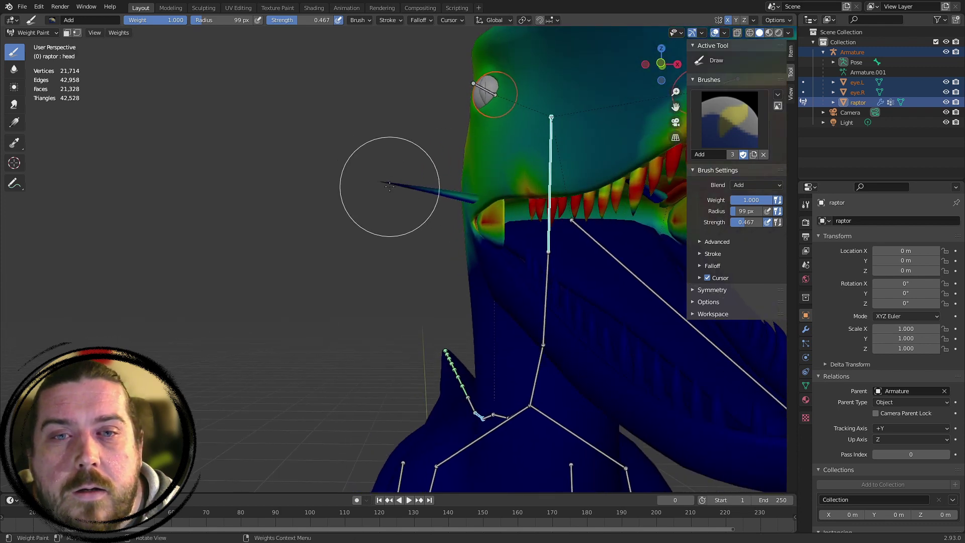
{"action": "middle_click_drag", "start_coordinate": [385, 194], "coordinate": [384, 157]}
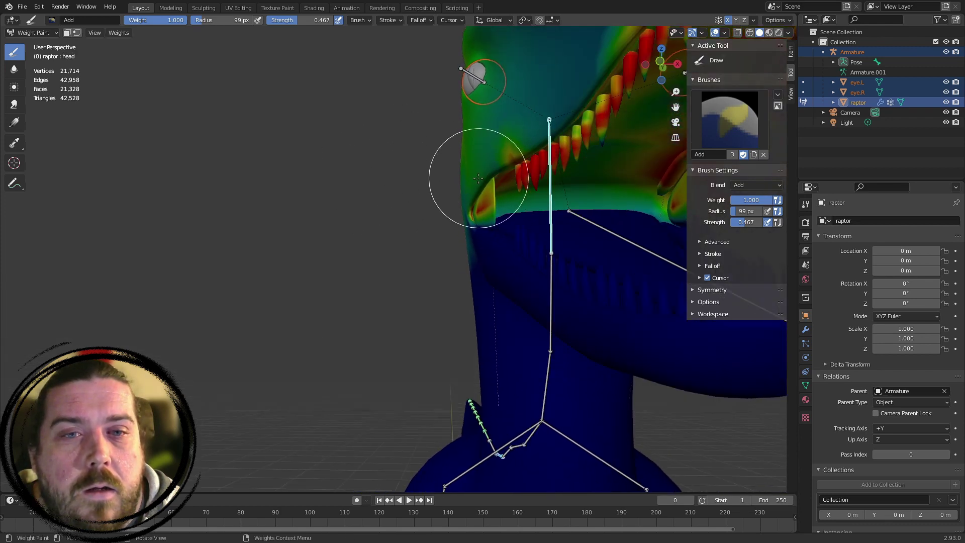
Inspect the head bone's weights inside the mouth and along the upper teeth for missed vertices
{"action": "scroll", "coordinate": [478, 179], "scroll_direction": "down", "scroll_amount": 4}
{"action": "scroll", "coordinate": [438, 202], "scroll_direction": "up", "scroll_amount": 5}
{"action": "mouse_move", "coordinate": [474, 192]}
{"action": "middle_mouse_down"}
{"action": "mouse_move", "coordinate": [437, 202]}
{"action": "mouse_move", "coordinate": [446, 199]}
{"action": "middle_mouse_up"}
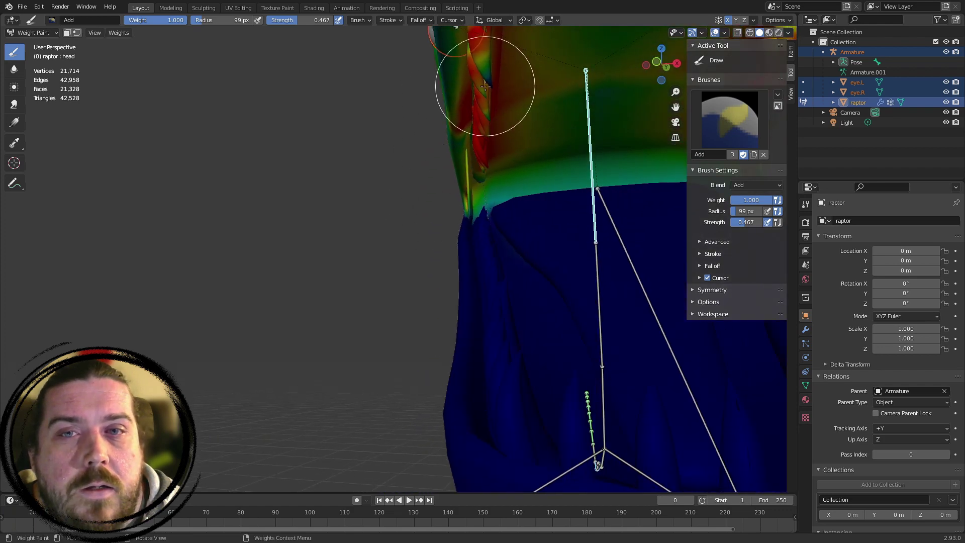
{"action": "middle_click_drag", "start_coordinate": [485, 85], "coordinate": [323, 144]}
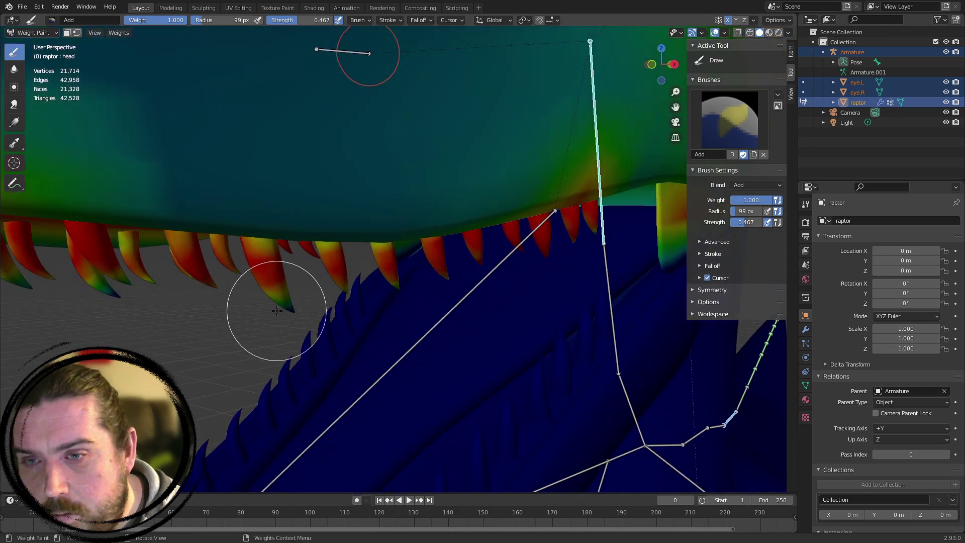
{"action": "middle_click_drag", "start_coordinate": [277, 311], "coordinate": [290, 259]}
{"action": "scroll", "coordinate": [297, 260], "scroll_direction": "down", "scroll_amount": 6}
{"action": "key", "text": "KP_3"}
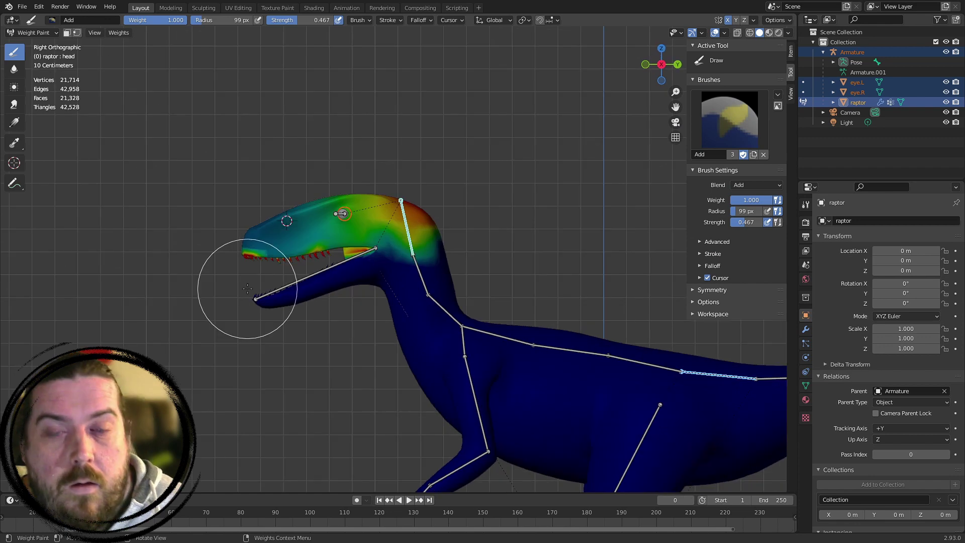
Undo the accidental stroke near the hip, then make the hips bone active and test-move the body in side view
{"action": "middle_click_drag", "start_coordinate": [556, 390], "coordinate": [340, 257], "text": "shift"}
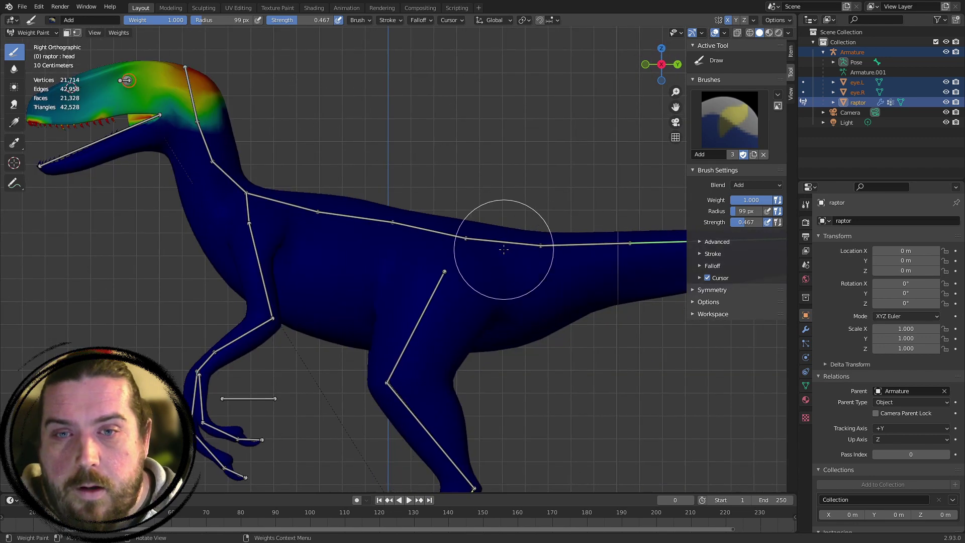
{"action": "left_click_drag", "start_coordinate": [511, 239], "coordinate": [518, 257]}
{"action": "key", "text": "ctrl+z"}
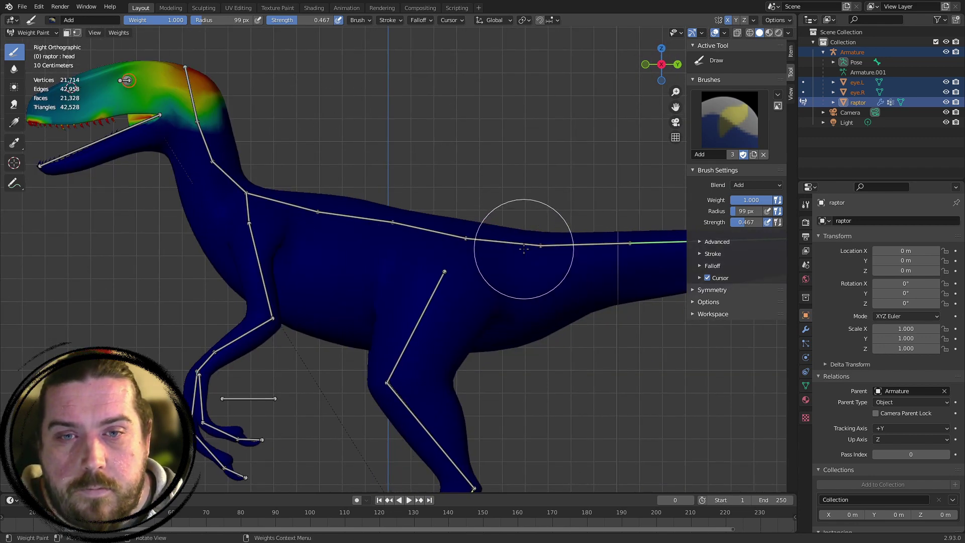
{"action": "left_click", "coordinate": [524, 248], "text": "ctrl"}
{"action": "scroll", "coordinate": [540, 332], "scroll_direction": "down", "scroll_amount": 3}
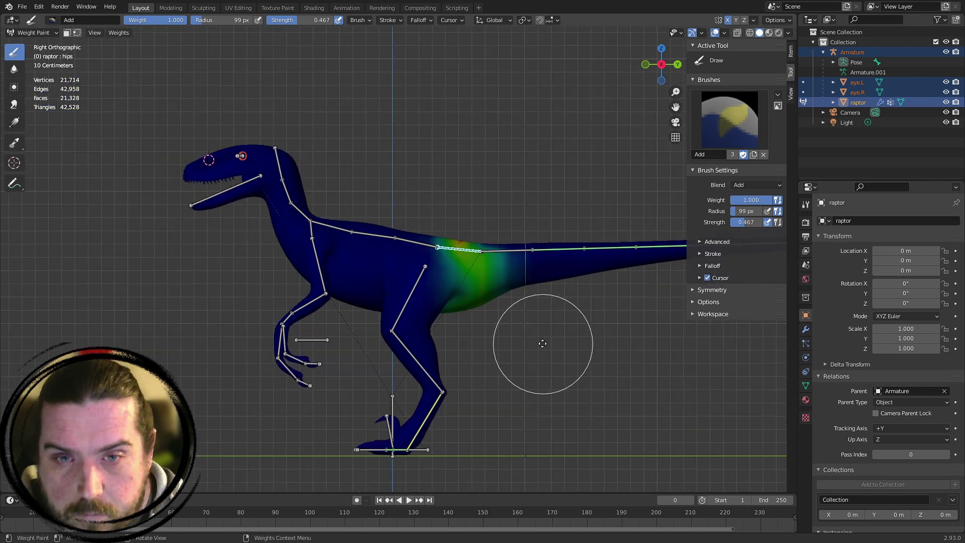
{"action": "key", "text": "g"}
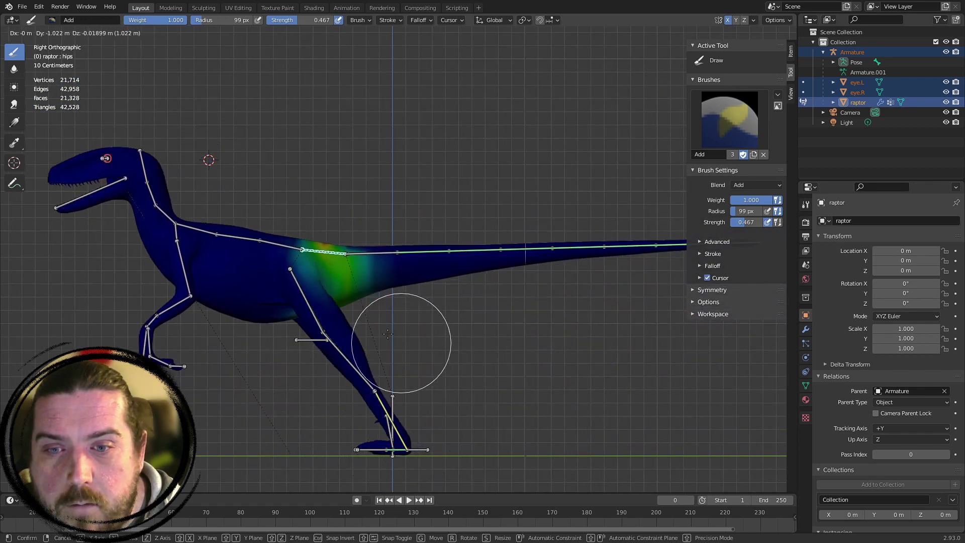
{"action": "left_click", "coordinate": [502, 332]}
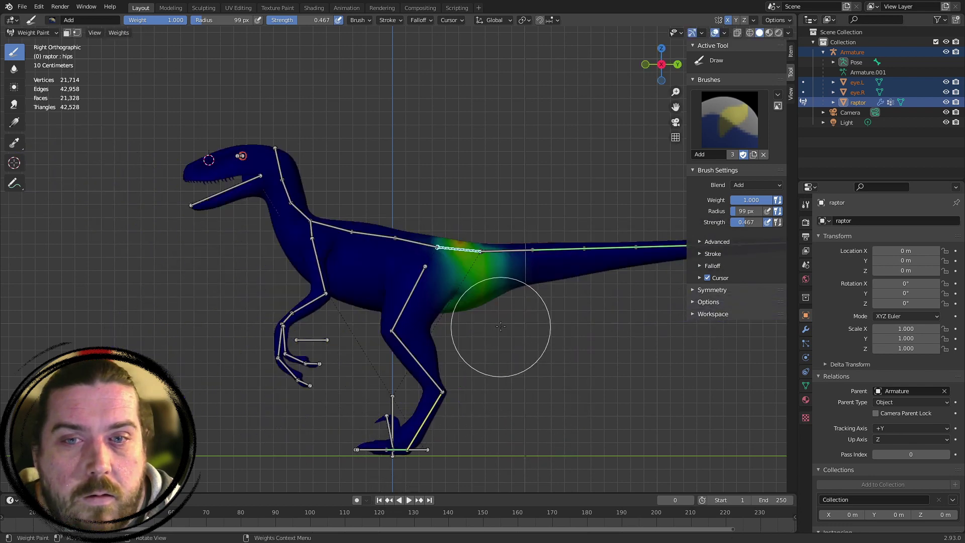
Switch to the Subtract brush and remove the hips weight from the tail behind the hip
{"action": "scroll", "coordinate": [501, 327], "scroll_direction": "up", "scroll_amount": 2}
{"action": "scroll", "coordinate": [562, 257], "scroll_direction": "up", "scroll_amount": 4}
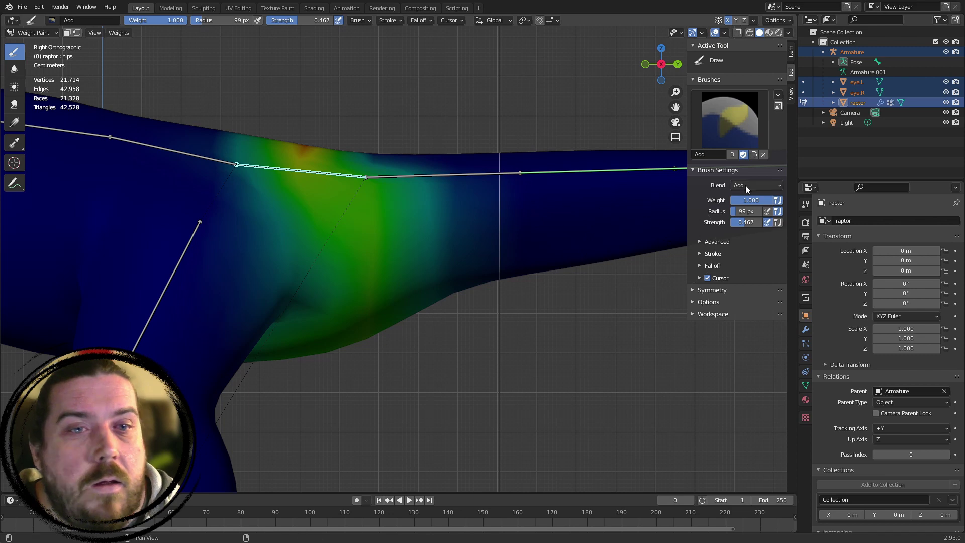
{"action": "left_click", "coordinate": [743, 131]}
{"action": "left_click", "coordinate": [705, 175]}
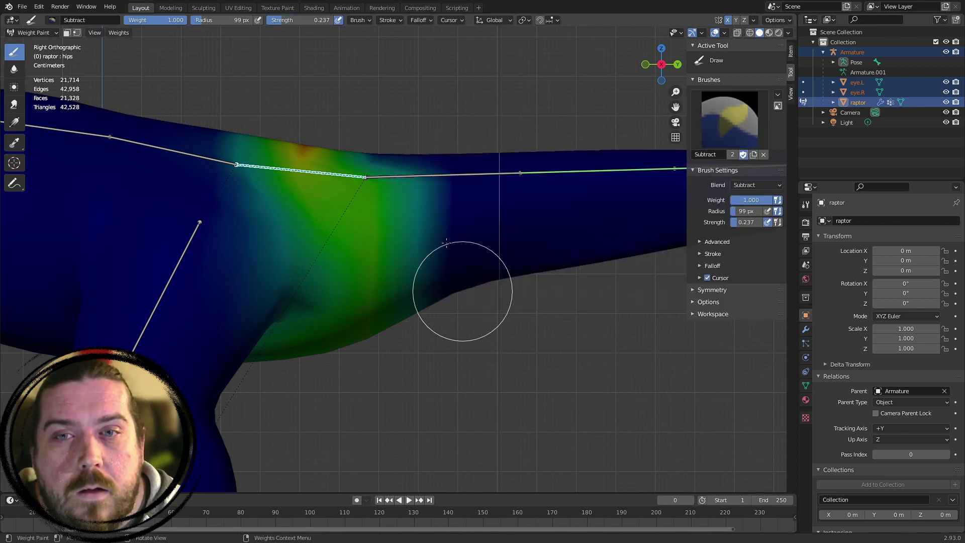
Add the tail bones to the selection one after another from the tail base to tail.006, checking each bone's weights
{"action": "middle_click_drag", "start_coordinate": [574, 172], "coordinate": [408, 269], "text": "shift"}
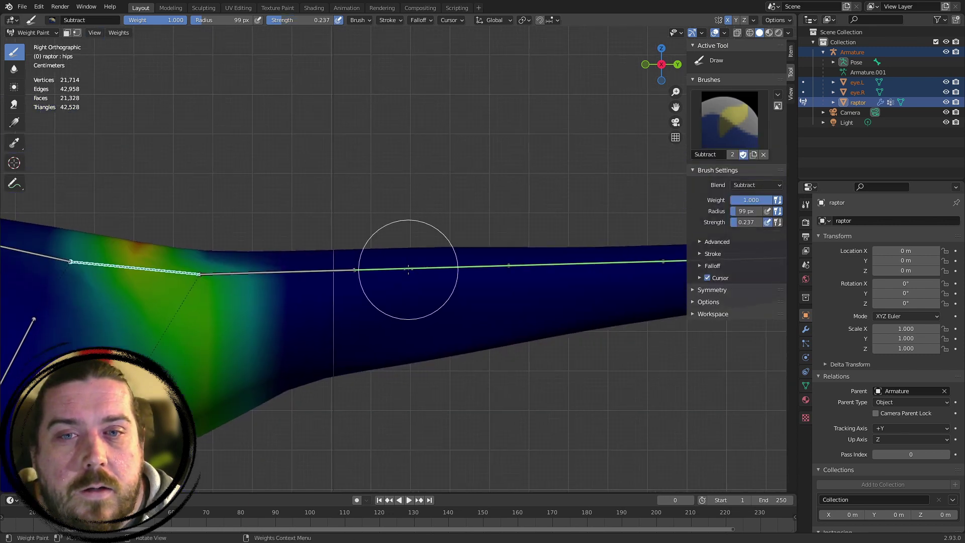
{"action": "scroll", "coordinate": [393, 267], "scroll_direction": "down", "scroll_amount": 4}
{"action": "left_click", "coordinate": [330, 265], "text": "shift"}
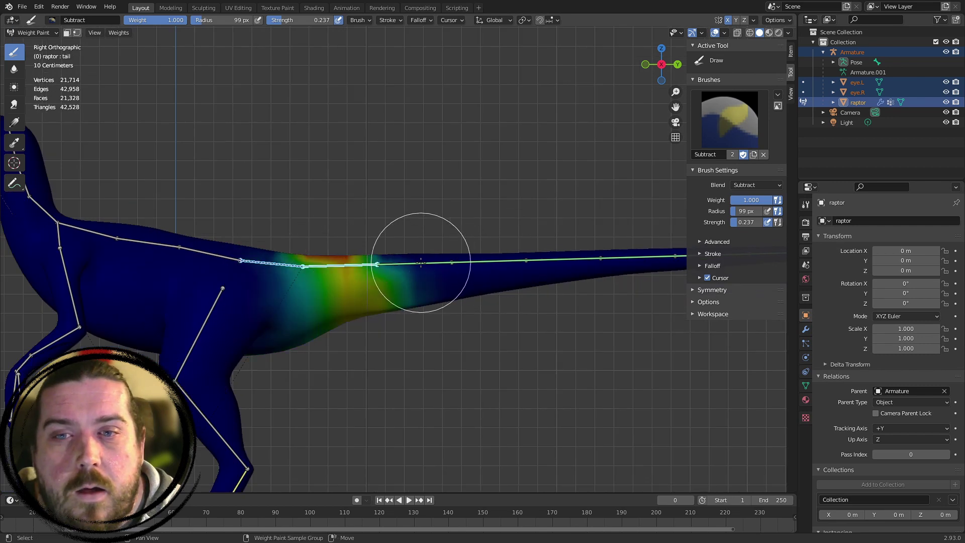
{"action": "left_click", "coordinate": [420, 263], "text": "shift"}
{"action": "left_click", "coordinate": [498, 262], "text": "shift"}
{"action": "left_click", "coordinate": [588, 258], "text": "shift"}
{"action": "middle_click_drag", "start_coordinate": [589, 258], "coordinate": [379, 267], "text": "shift"}
{"action": "left_click", "coordinate": [432, 272], "text": "ctrl+shift"}
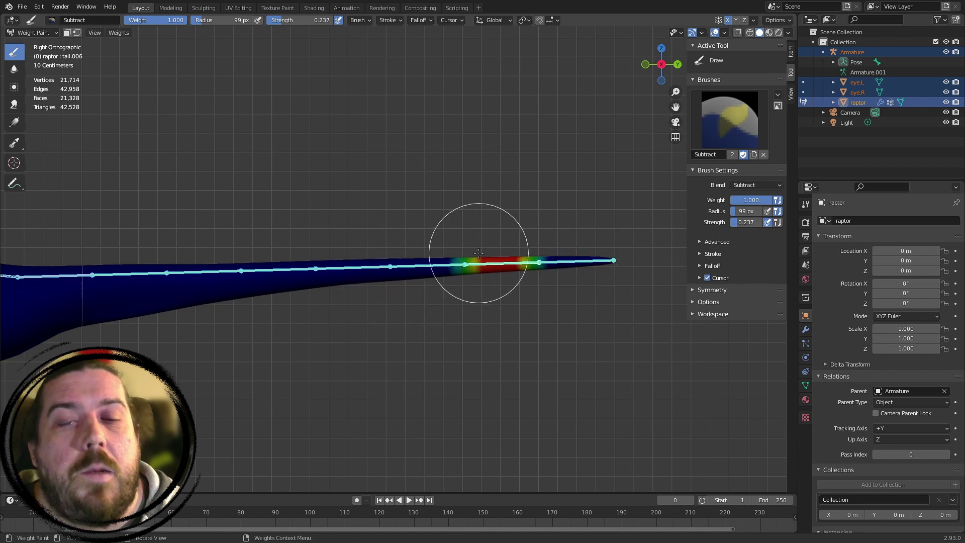
Examine the weight falloff of tail.006 near the tail tip, then make tail.007 active to compare the overlap
{"action": "scroll", "coordinate": [480, 253], "scroll_direction": "up", "scroll_amount": 4}
{"action": "middle_click_drag", "start_coordinate": [364, 295], "coordinate": [1, 293], "text": "shift"}
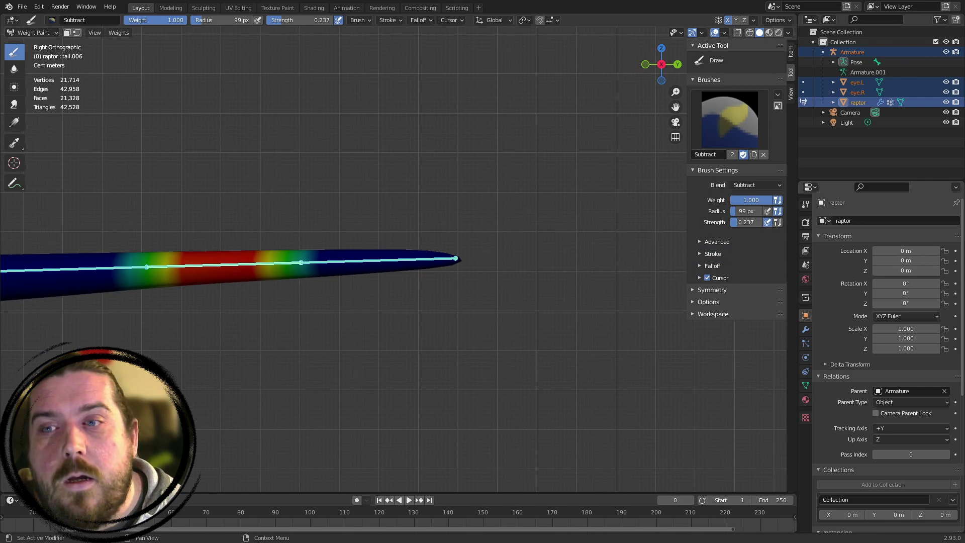
{"action": "middle_click_drag", "start_coordinate": [402, 274], "coordinate": [517, 257], "text": "shift"}
{"action": "scroll", "coordinate": [467, 252], "scroll_direction": "up", "scroll_amount": 3}
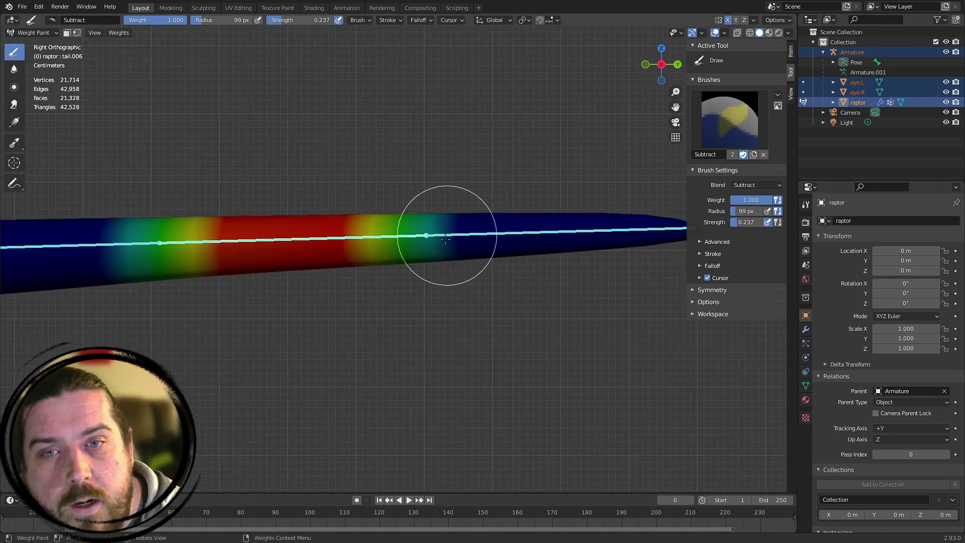
{"action": "left_click", "coordinate": [538, 234], "text": "ctrl"}
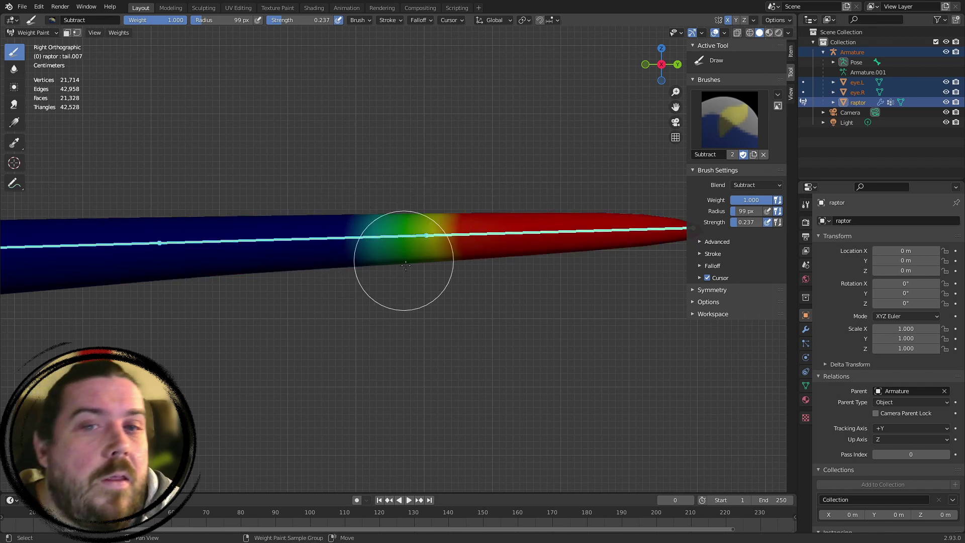
Examine the raptor's body from the tail tip back to the head, hands and feet
{"action": "middle_click_drag", "start_coordinate": [405, 265], "coordinate": [433, 287], "text": "shift"}
{"action": "scroll", "coordinate": [361, 317], "scroll_direction": "down", "scroll_amount": 6}
{"action": "middle_click_drag", "start_coordinate": [204, 242], "coordinate": [587, 218], "text": "shift"}
{"action": "scroll", "coordinate": [436, 276], "scroll_direction": "down", "scroll_amount": 6}
{"action": "middle_click_drag", "start_coordinate": [241, 172], "coordinate": [337, 158], "text": "shift"}
{"action": "scroll", "coordinate": [258, 361], "scroll_direction": "up", "scroll_amount": 3}
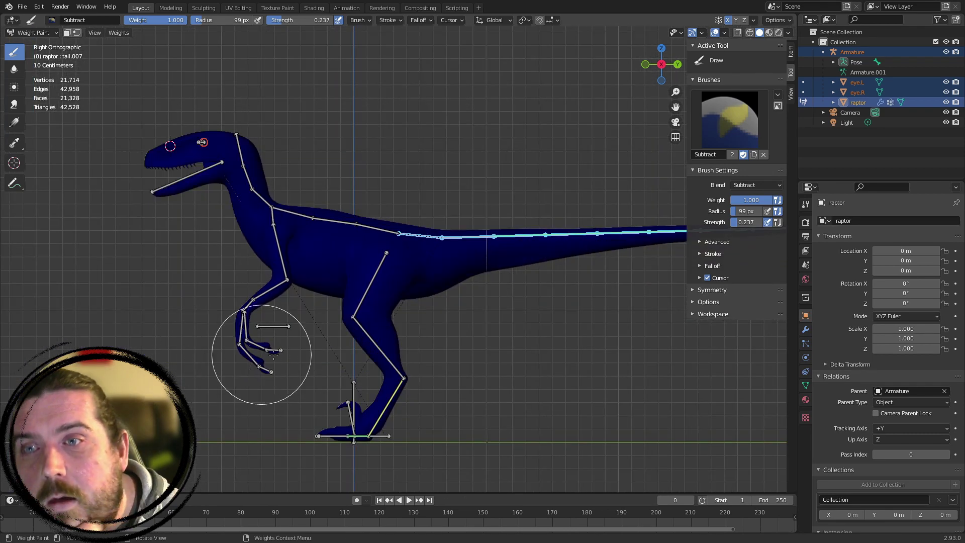
{"action": "scroll", "coordinate": [261, 352], "scroll_direction": "up", "scroll_amount": 2}
{"action": "scroll", "coordinate": [553, 301], "scroll_direction": "down", "scroll_amount": 5}
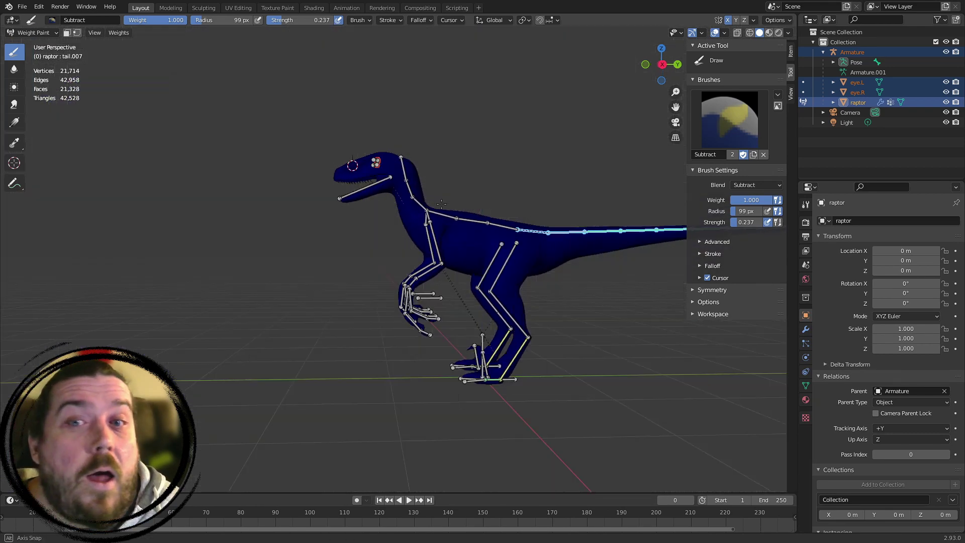
Leave weight painting for Object Mode and show the raptor with its textures in Material Preview shading
{"action": "mouse_move", "coordinate": [568, 277]}
{"action": "middle_mouse_down"}
{"action": "mouse_move", "coordinate": [514, 200]}
{"action": "mouse_move", "coordinate": [484, 107]}
{"action": "middle_mouse_up"}
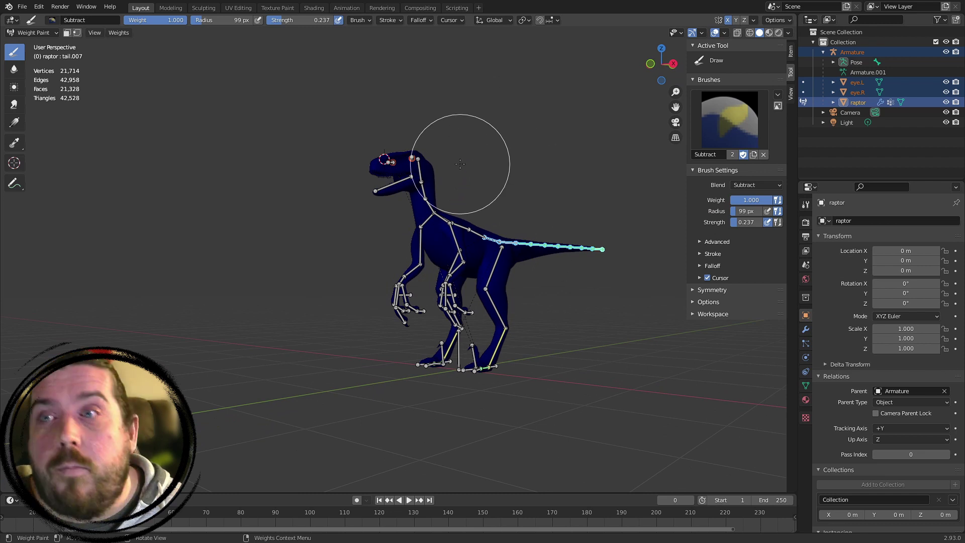
{"action": "left_click", "coordinate": [31, 33]}
{"action": "left_click", "coordinate": [30, 44]}
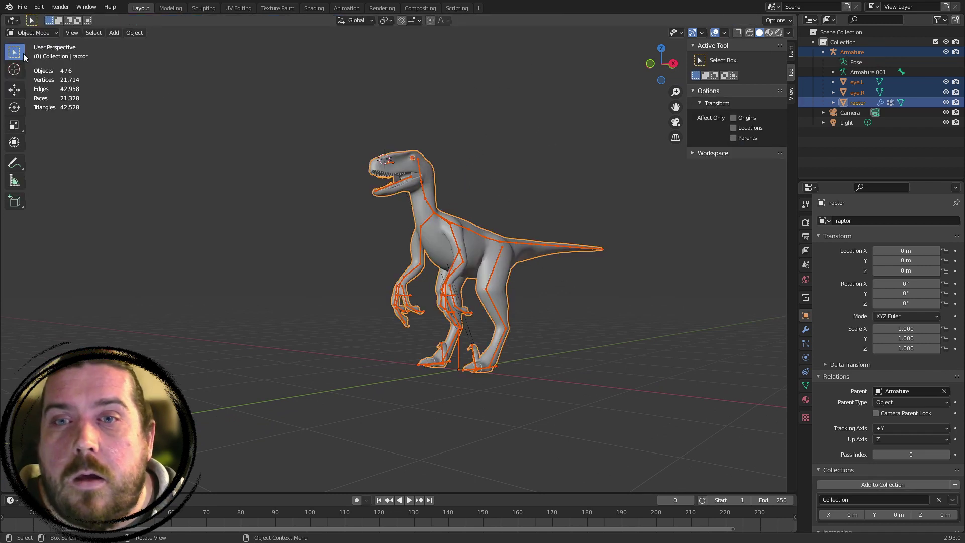
{"action": "middle_click_drag", "start_coordinate": [503, 166], "coordinate": [514, 132]}
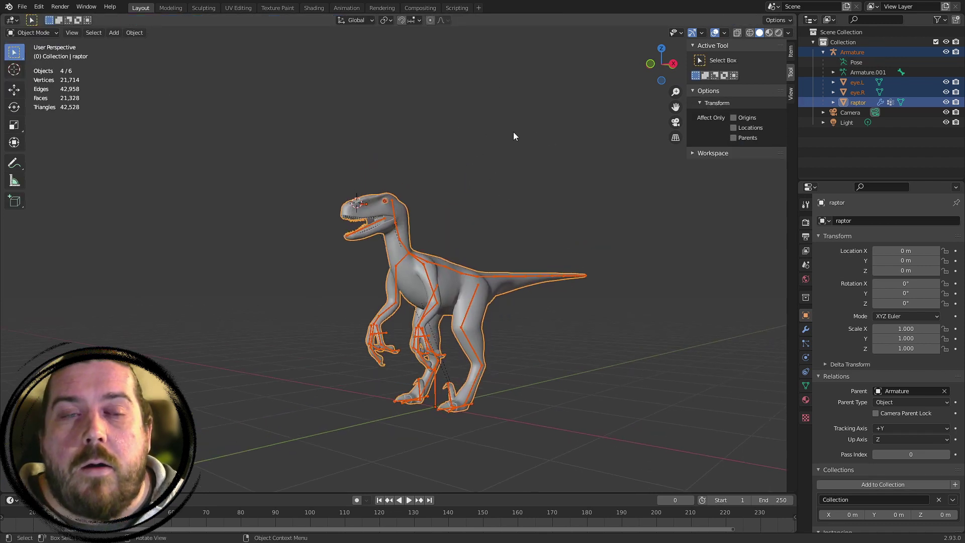
{"action": "left_click", "coordinate": [769, 32]}
{"action": "mouse_move", "coordinate": [674, 118]}
{"action": "middle_mouse_down"}
{"action": "mouse_move", "coordinate": [618, 157]}
{"action": "mouse_move", "coordinate": [518, 187]}
{"action": "middle_mouse_up"}
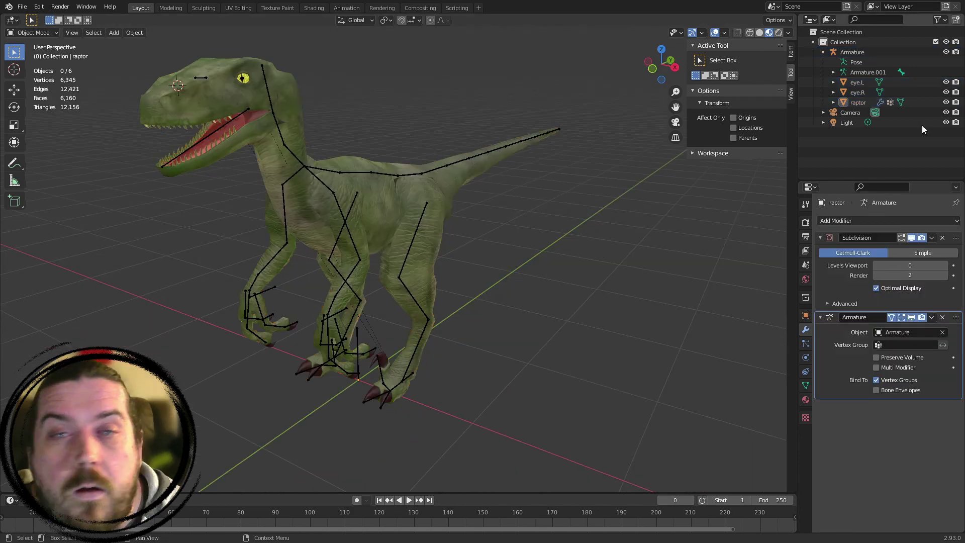
Put the armature in Pose Mode and select the left foot IK bone footik.L
{"action": "left_click", "coordinate": [853, 52]}
{"action": "key", "text": "ctrl+Tab"}
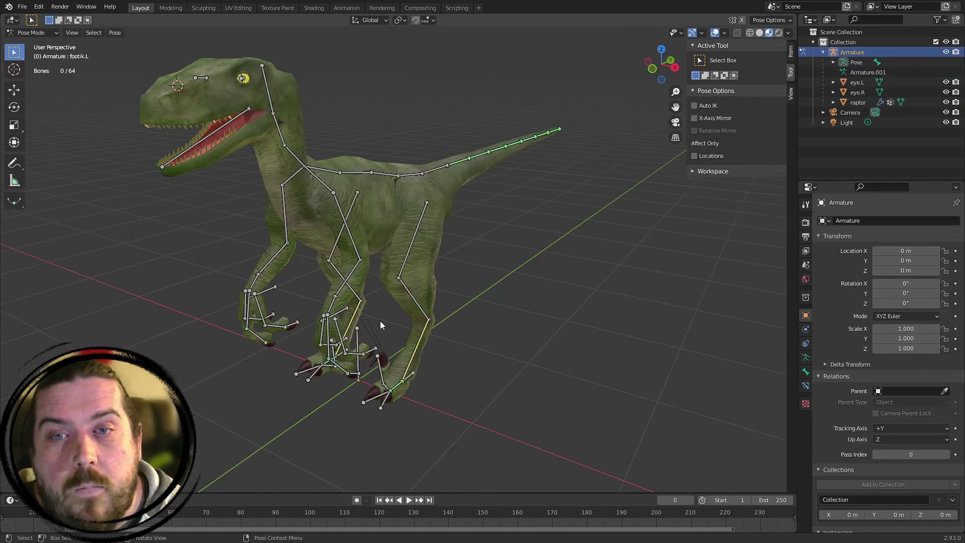
{"action": "mouse_move", "coordinate": [452, 202]}
{"action": "middle_mouse_down"}
{"action": "mouse_move", "coordinate": [399, 197]}
{"action": "mouse_move", "coordinate": [476, 180]}
{"action": "mouse_move", "coordinate": [460, 207]}
{"action": "middle_mouse_up"}
{"action": "scroll", "coordinate": [439, 204], "scroll_direction": "up", "scroll_amount": 4}
{"action": "scroll", "coordinate": [402, 196], "scroll_direction": "down", "scroll_amount": 4}
{"action": "scroll", "coordinate": [444, 396], "scroll_direction": "up", "scroll_amount": 3}
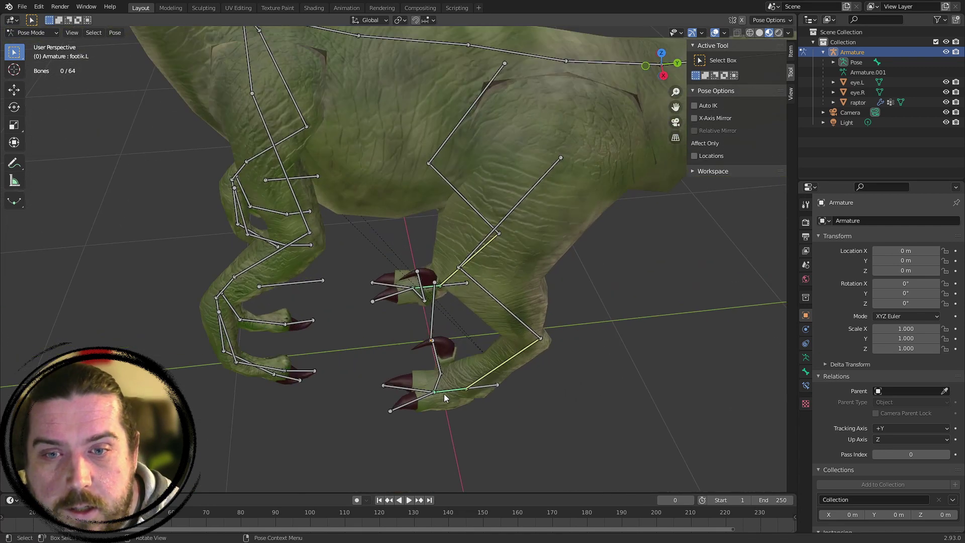
{"action": "key", "text": "KP_7"}
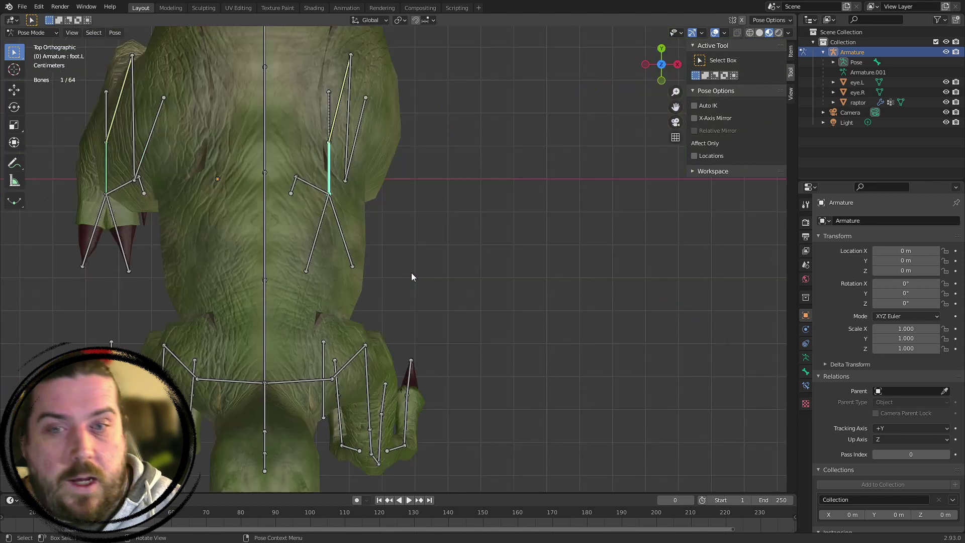
{"action": "left_click", "coordinate": [329, 134]}
{"action": "scroll", "coordinate": [330, 134], "scroll_direction": "down", "scroll_amount": 3}
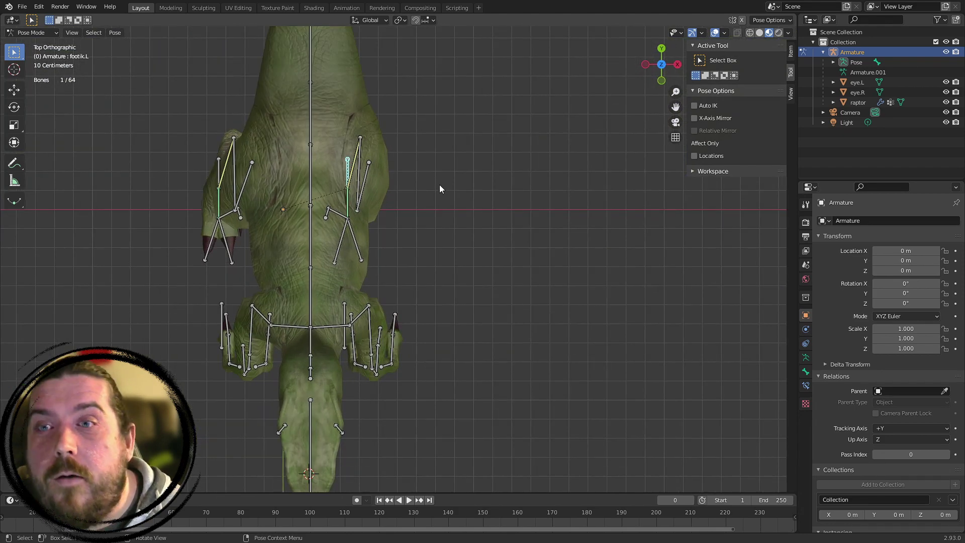
{"action": "scroll", "coordinate": [439, 187], "scroll_direction": "down", "scroll_amount": 3}
{"action": "key", "text": "a"}
{"action": "key", "text": "alt+a"}
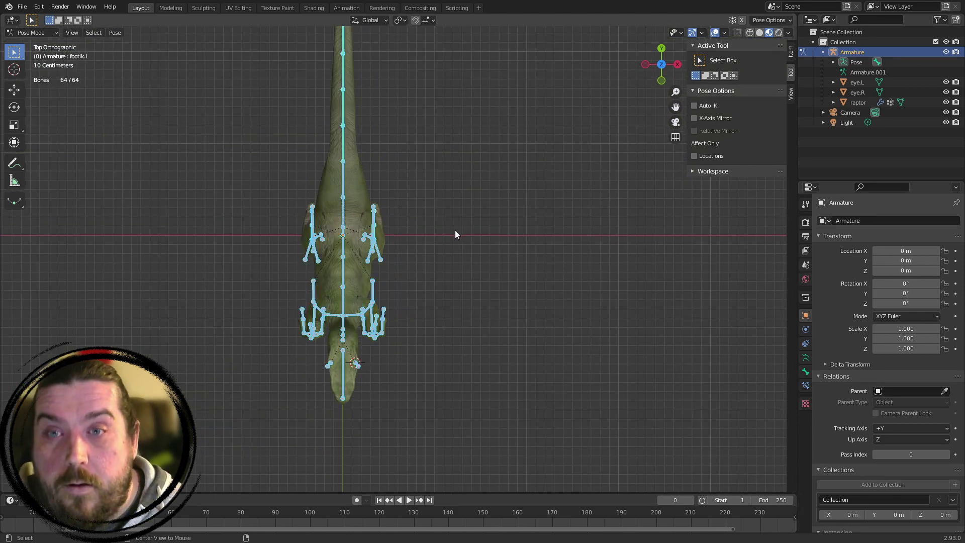
{"action": "middle_click_drag", "start_coordinate": [431, 222], "coordinate": [481, 356]}
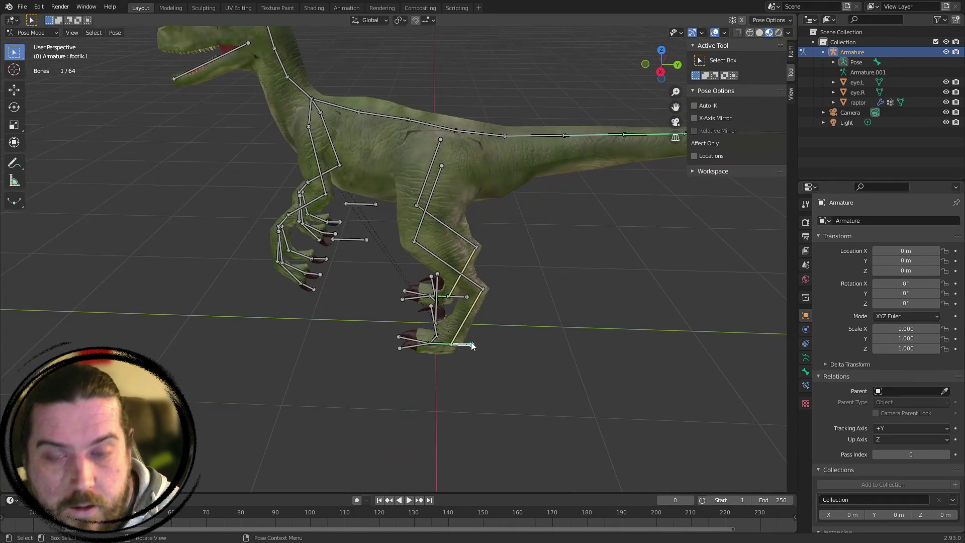
{"action": "key", "text": "r"}
{"action": "key", "text": "z"}
{"action": "right_click", "coordinate": [479, 335]}
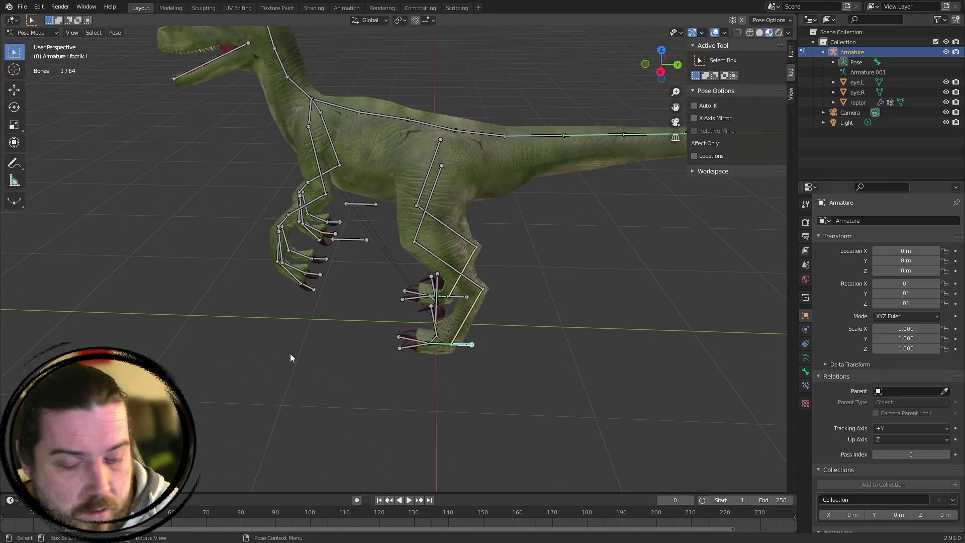
Rotate and raise the left foot IK bone, then shift it together with the hips forward and slightly down
{"action": "key", "text": "KP_7"}
{"action": "key", "text": "r"}
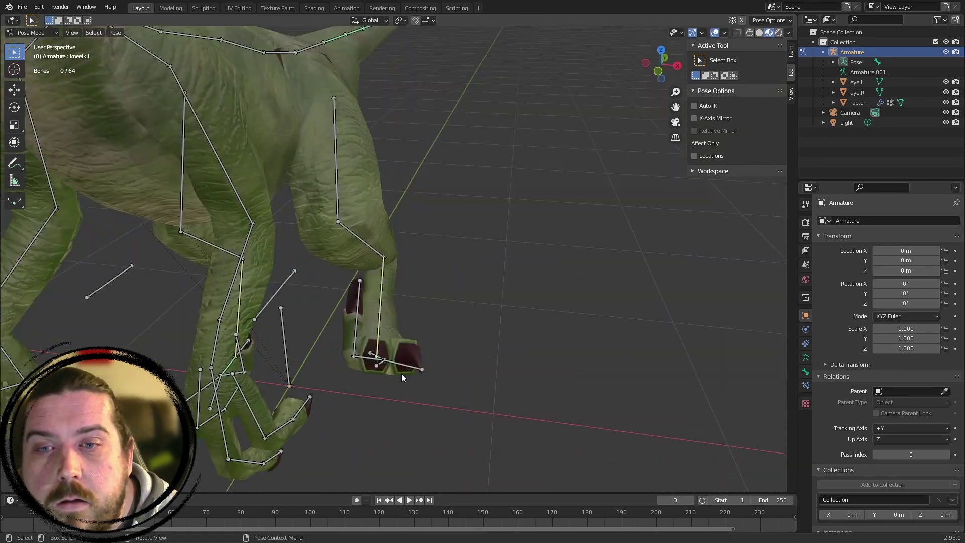
{"action": "middle_click_drag", "start_coordinate": [401, 373], "coordinate": [432, 244]}
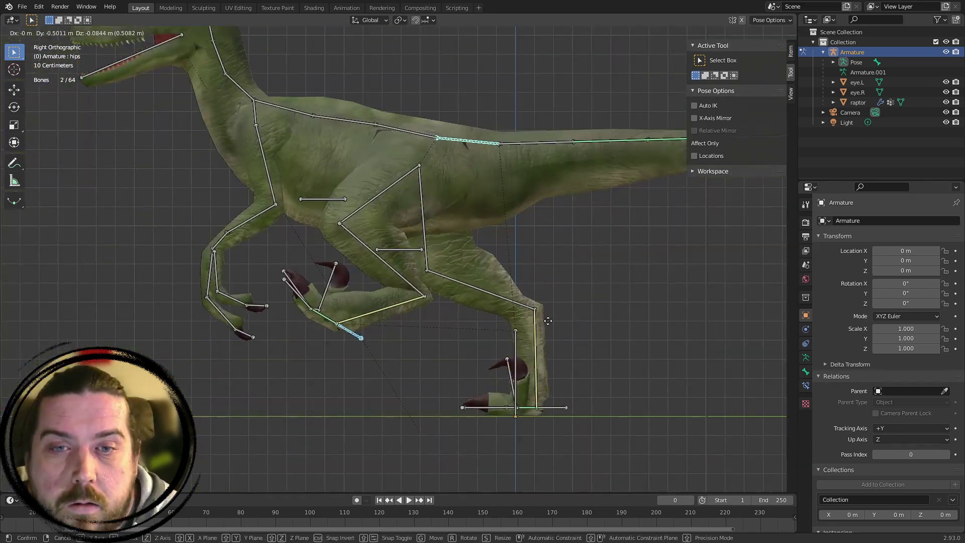
{"action": "middle_click_drag", "start_coordinate": [311, 241], "coordinate": [352, 244]}
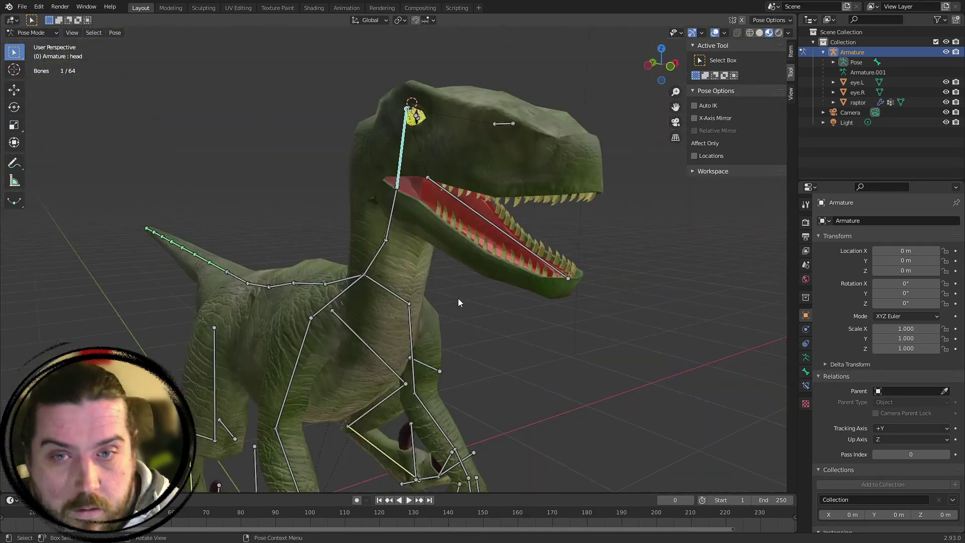
{"action": "middle_click_drag", "start_coordinate": [457, 298], "coordinate": [176, 182]}
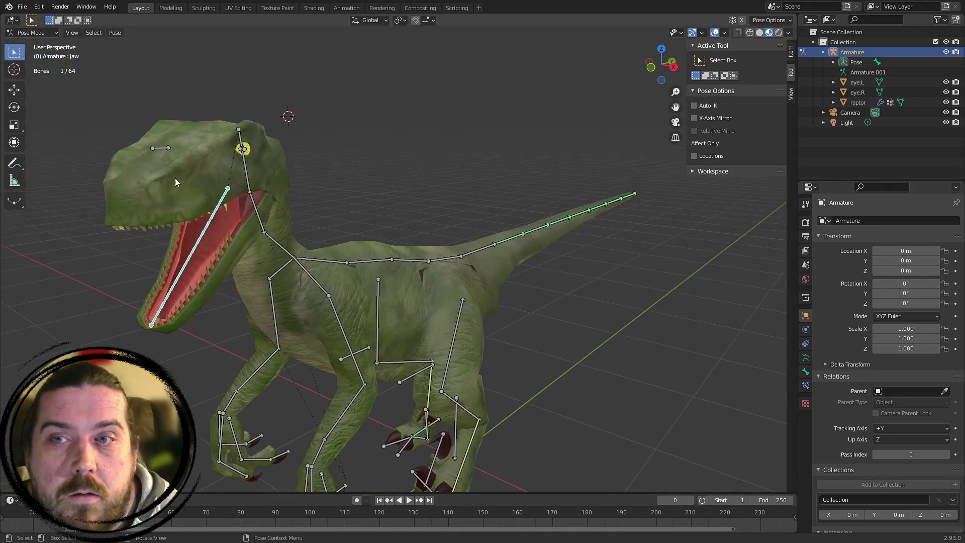
{"action": "middle_click_drag", "start_coordinate": [437, 224], "coordinate": [443, 207]}
{"action": "key", "text": "r"}
{"action": "key", "text": "z"}
{"action": "right_click", "coordinate": [222, 236]}
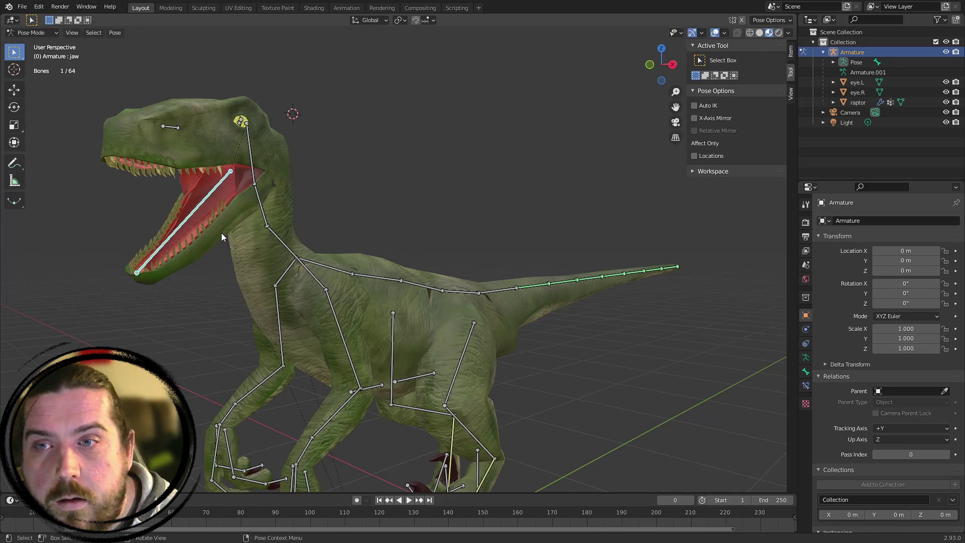
{"action": "key", "text": "r"}
{"action": "key", "text": "x"}
{"action": "key", "text": "x"}
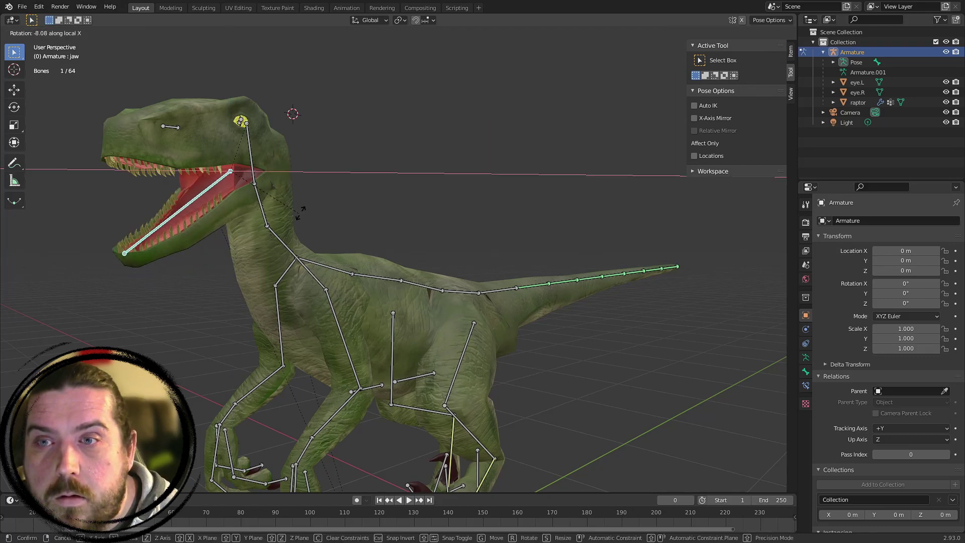
{"action": "right_click", "coordinate": [341, 197]}
{"action": "key", "text": "r"}
{"action": "right_click", "coordinate": [442, 200]}
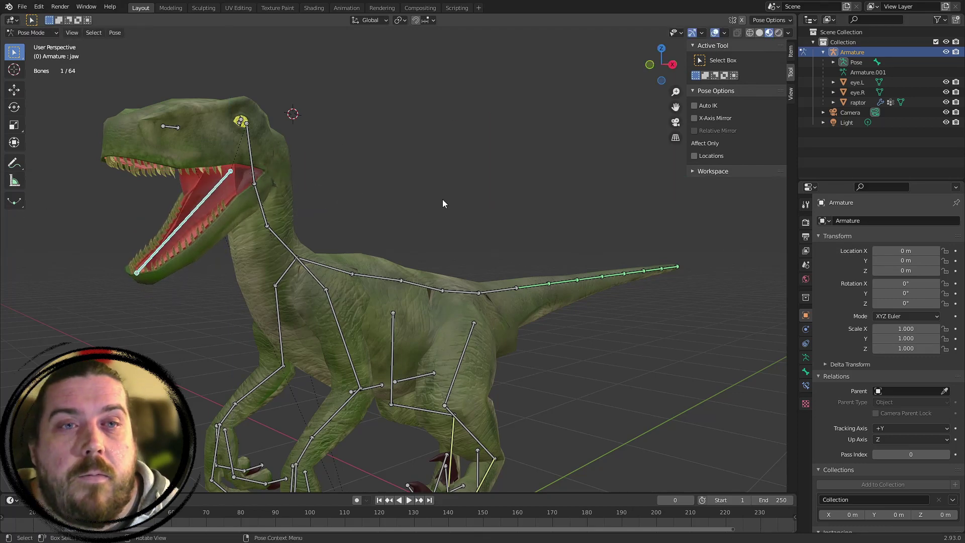
{"action": "key", "text": "r"}
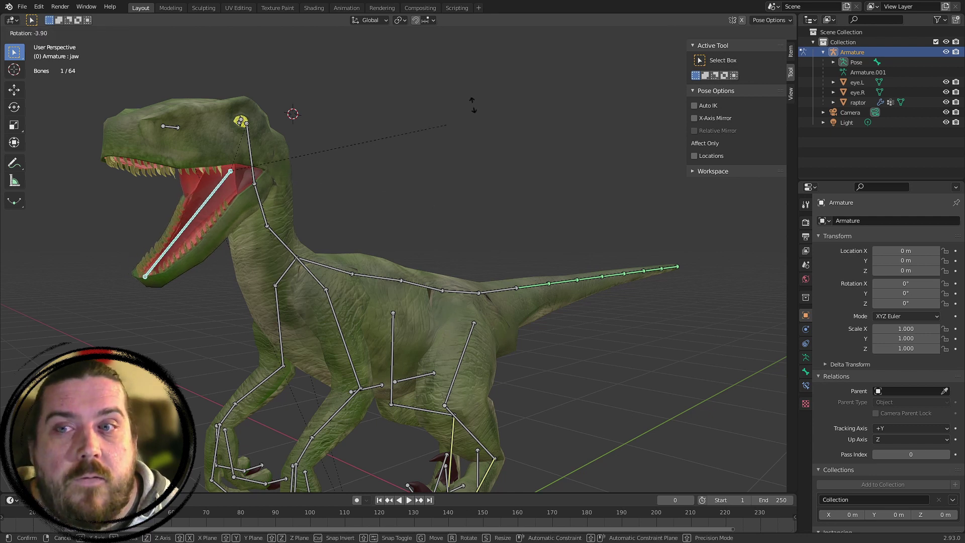
{"action": "right_click", "coordinate": [439, 113]}
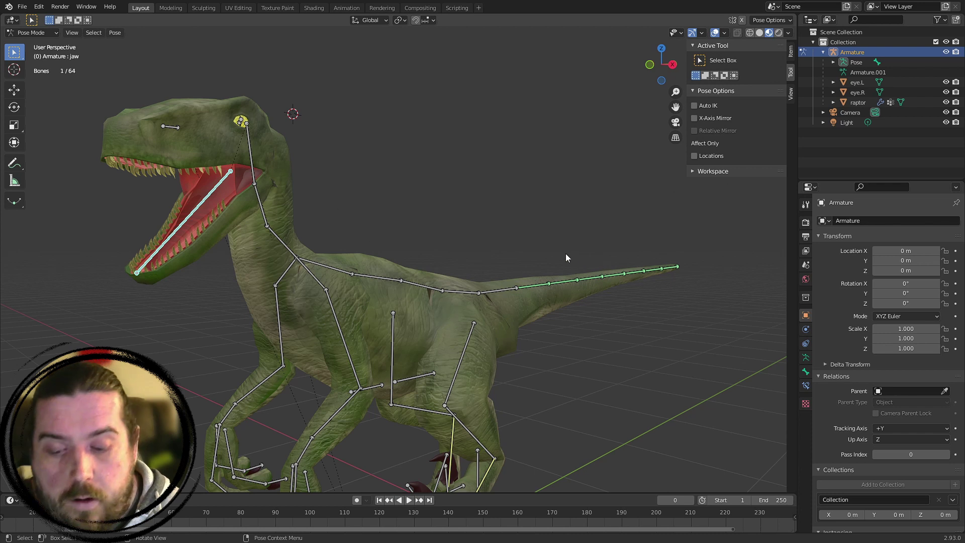
Open the mouth wider by rotating the jaw bone about its local X axis, then clear the bone selection
{"action": "key", "text": "r"}
{"action": "key", "text": "x"}
{"action": "key", "text": "x"}
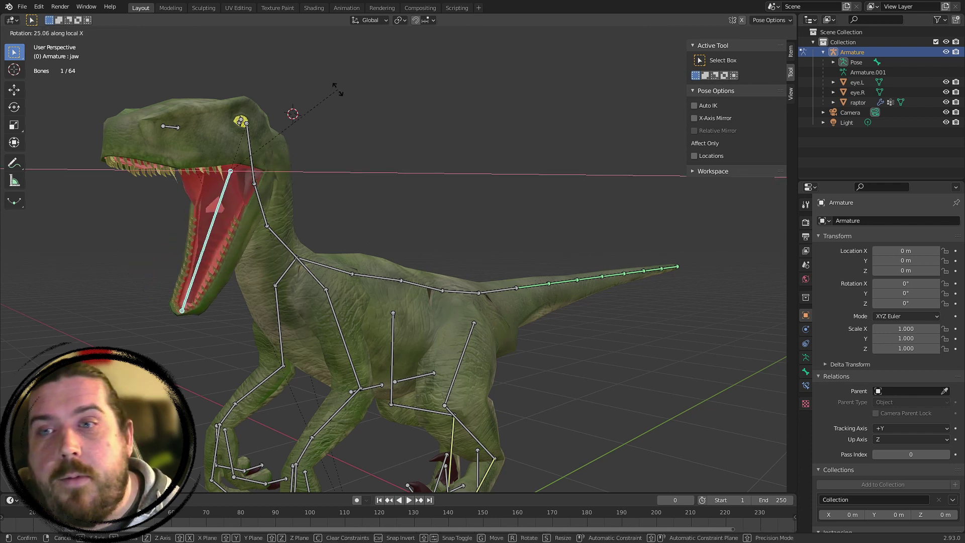
{"action": "left_click", "coordinate": [344, 117]}
{"action": "scroll", "coordinate": [419, 192], "scroll_direction": "down", "scroll_amount": 3}
{"action": "left_click", "coordinate": [307, 170]}
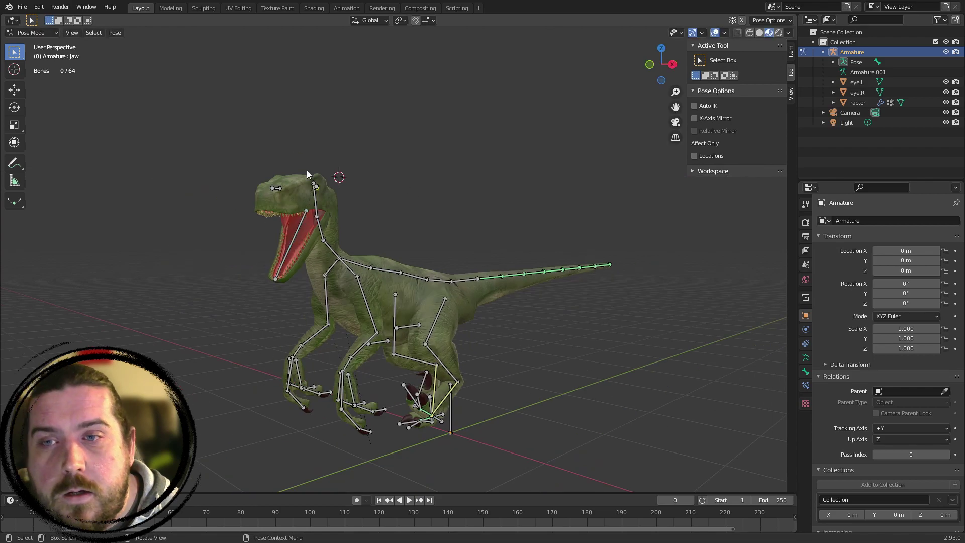
Rotate the left and right clavicle bones together by about 21° around the global Z axis
{"action": "middle_click_drag", "start_coordinate": [307, 170], "coordinate": [513, 239]}
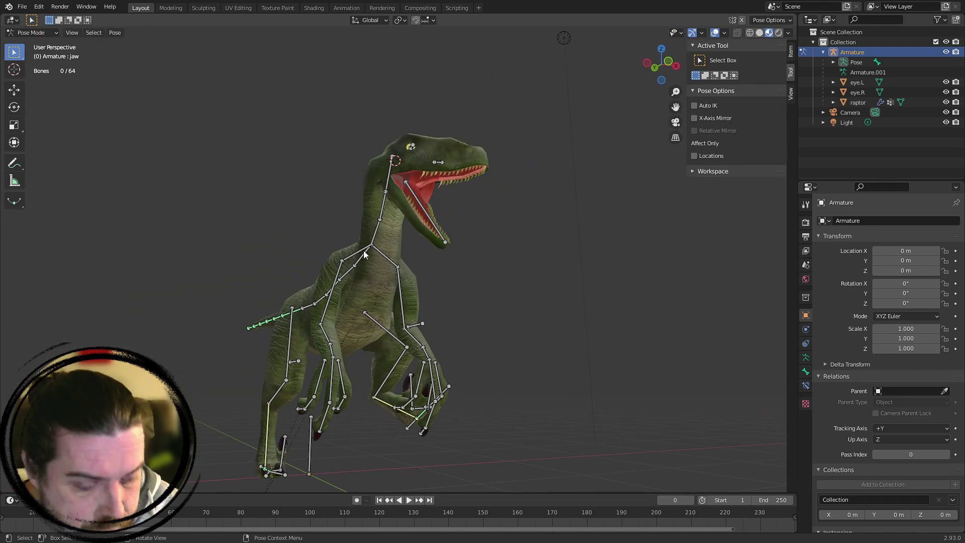
{"action": "key", "text": "KP_3"}
{"action": "middle_click_drag", "start_coordinate": [481, 327], "coordinate": [544, 324]}
{"action": "scroll", "coordinate": [544, 325], "scroll_direction": "up", "scroll_amount": 3}
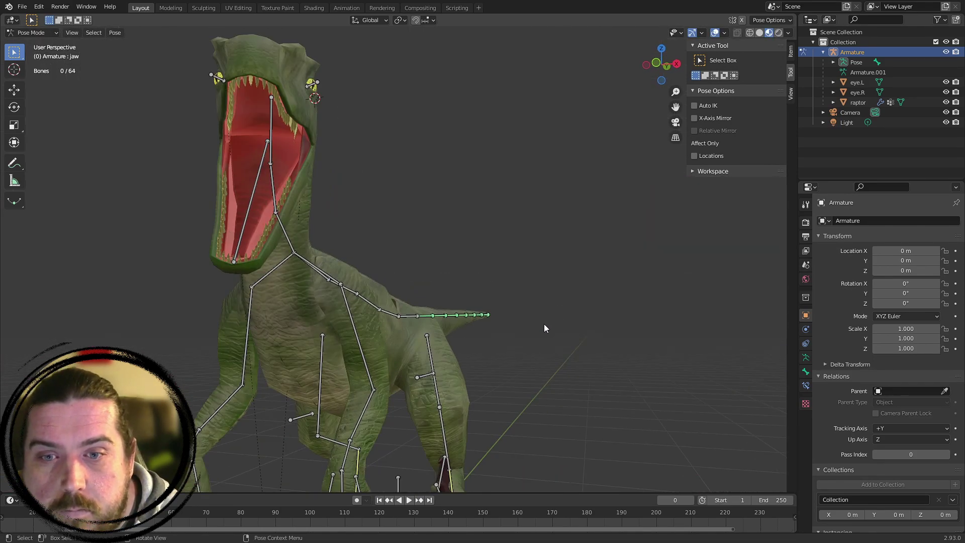
{"action": "scroll", "coordinate": [548, 306], "scroll_direction": "down", "scroll_amount": 6}
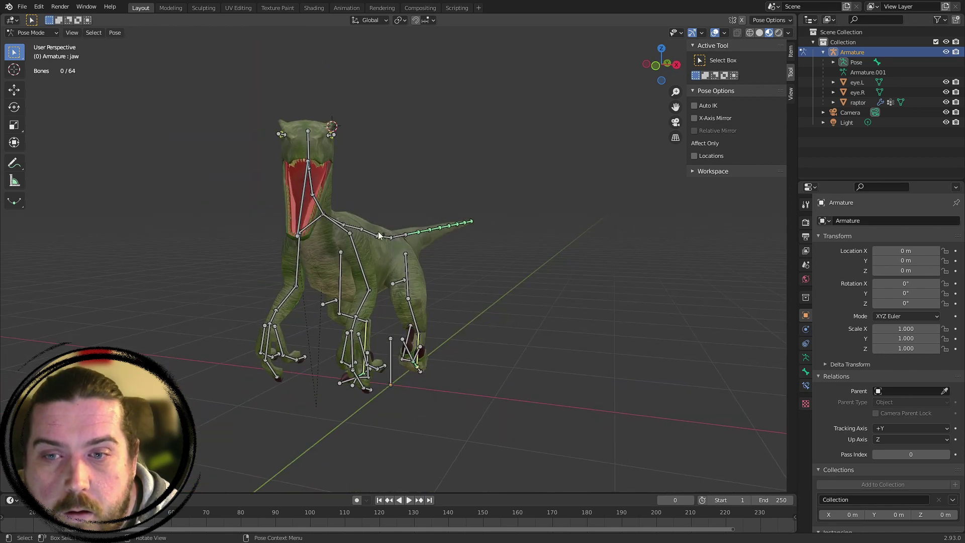
{"action": "middle_click_drag", "start_coordinate": [378, 234], "coordinate": [344, 258]}
{"action": "left_click", "coordinate": [336, 259]}
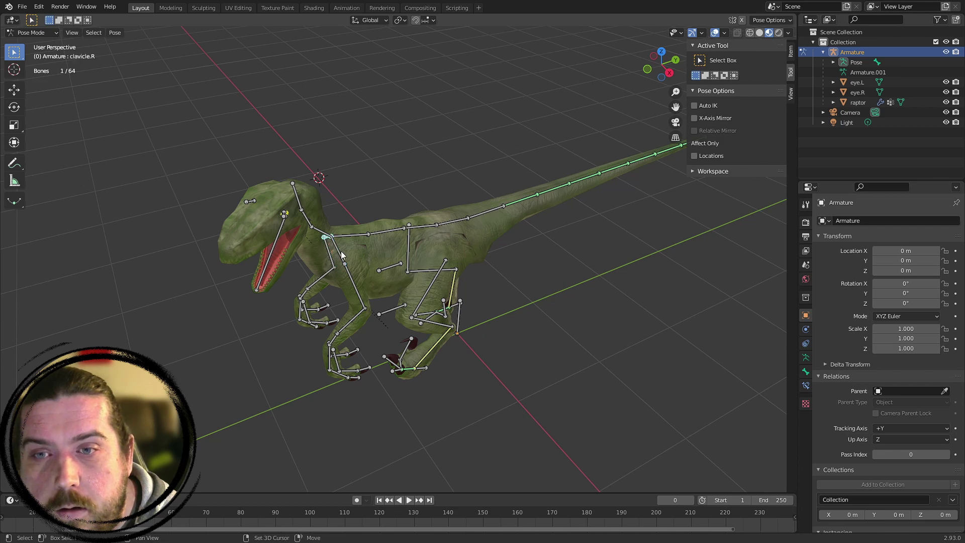
{"action": "key", "text": "r"}
{"action": "key", "text": "z"}
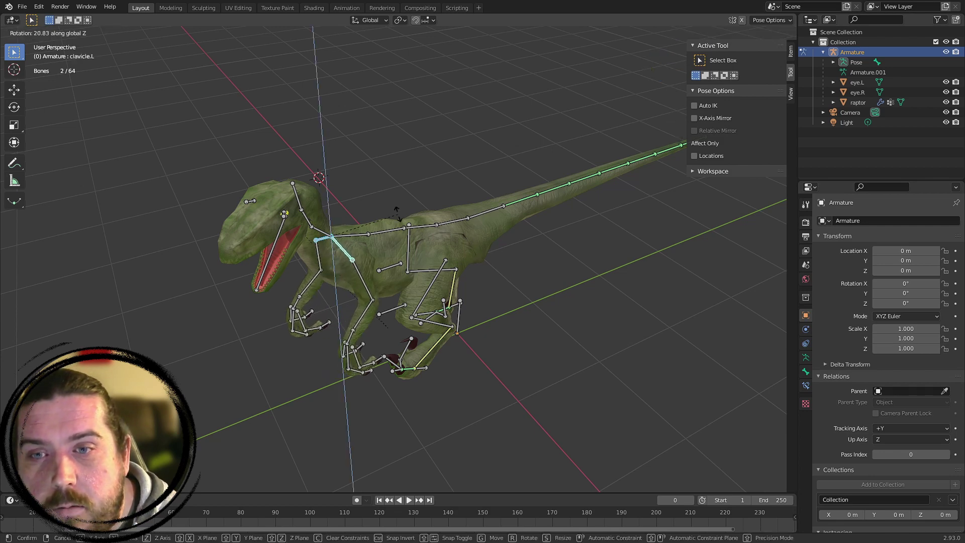
{"action": "left_click", "coordinate": [397, 210]}
Select the first tail bone, directly behind the hips
{"action": "middle_click_drag", "start_coordinate": [445, 267], "coordinate": [536, 300]}
{"action": "middle_click_drag", "start_coordinate": [593, 342], "coordinate": [563, 321]}
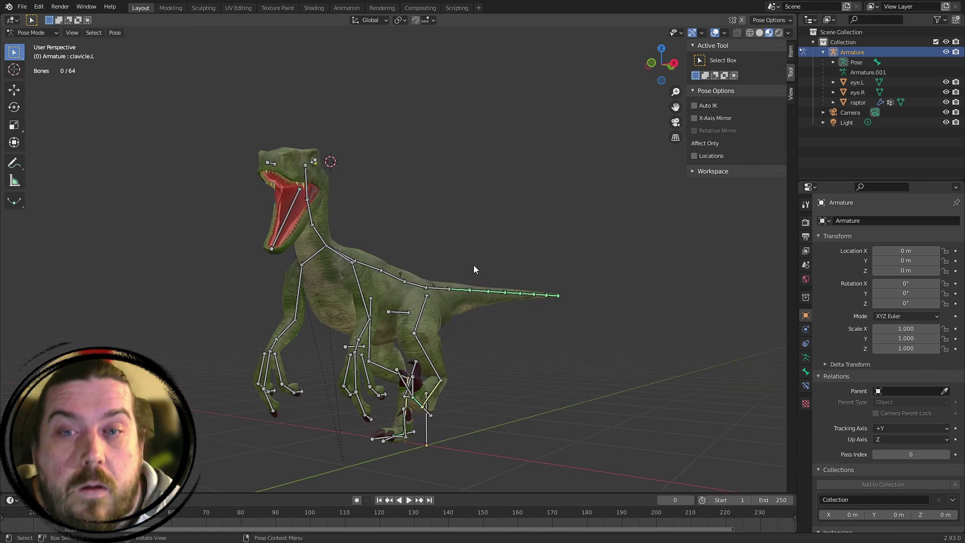
{"action": "left_click", "coordinate": [438, 289]}
{"action": "key", "text": "r"}
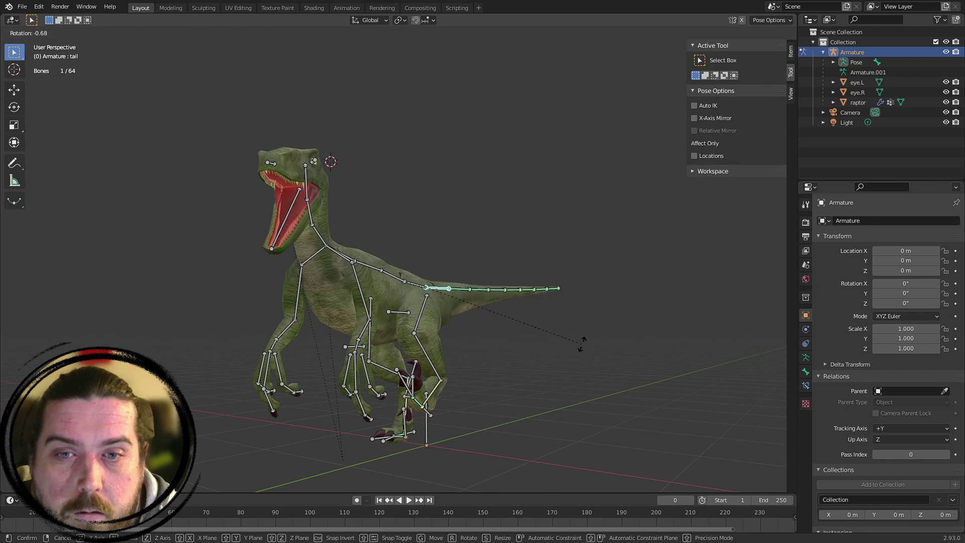
{"action": "key", "text": "z"}
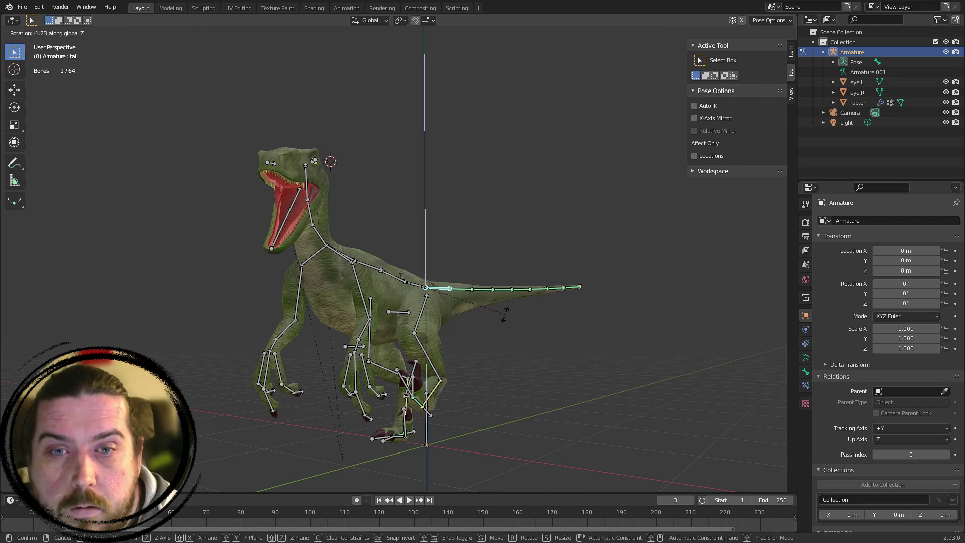
{"action": "right_click", "coordinate": [501, 313]}
Rotate the first tail bone freely from a raised front view to swing the tail sideways
{"action": "middle_click_drag", "start_coordinate": [413, 269], "coordinate": [476, 309]}
{"action": "middle_click_drag", "start_coordinate": [469, 156], "coordinate": [482, 176]}
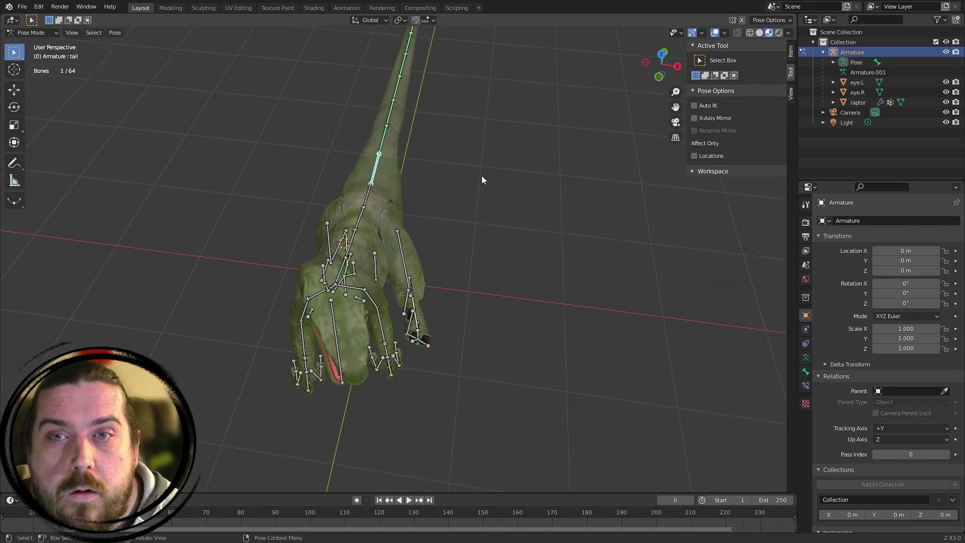
{"action": "key", "text": "r"}
{"action": "left_click", "coordinate": [468, 164]}
Rotate the first tail bone from a side view to curl the tail upward, and check the pose from several angles
{"action": "middle_click_drag", "start_coordinate": [485, 252], "coordinate": [385, 186]}
{"action": "key", "text": "r"}
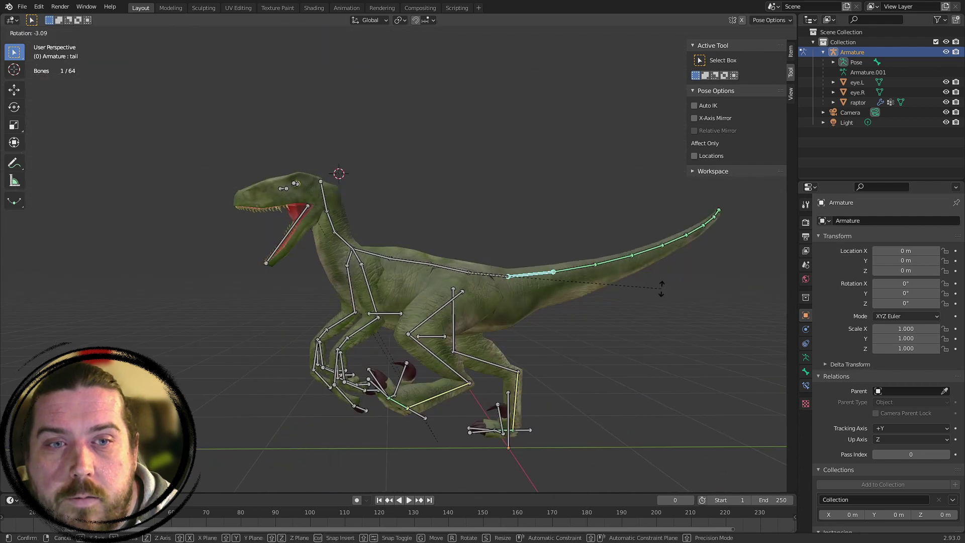
{"action": "left_click", "coordinate": [662, 286]}
{"action": "key", "text": "KP_1"}
{"action": "key", "text": "KP_3"}
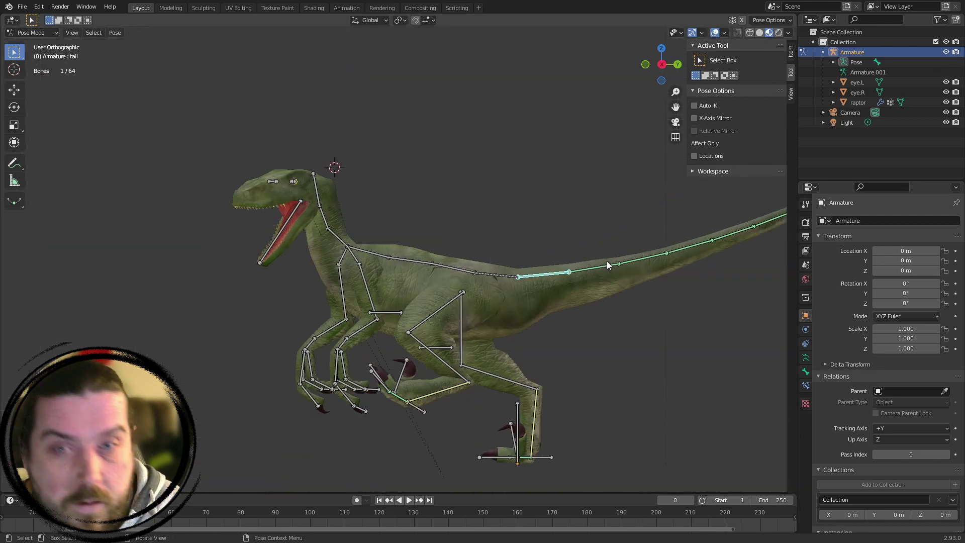
{"action": "middle_click_drag", "start_coordinate": [220, 243], "coordinate": [393, 245]}
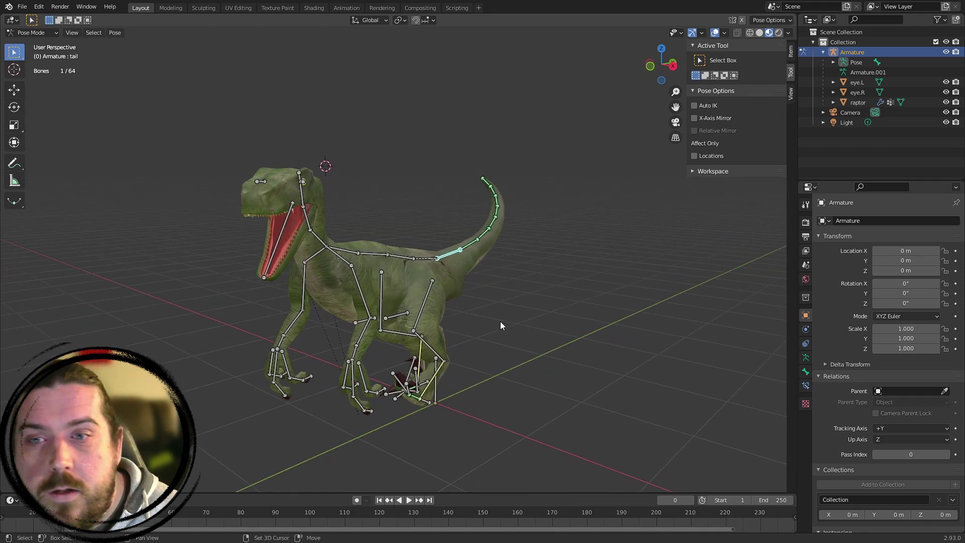
{"action": "middle_click_drag", "start_coordinate": [499, 321], "coordinate": [496, 307]}
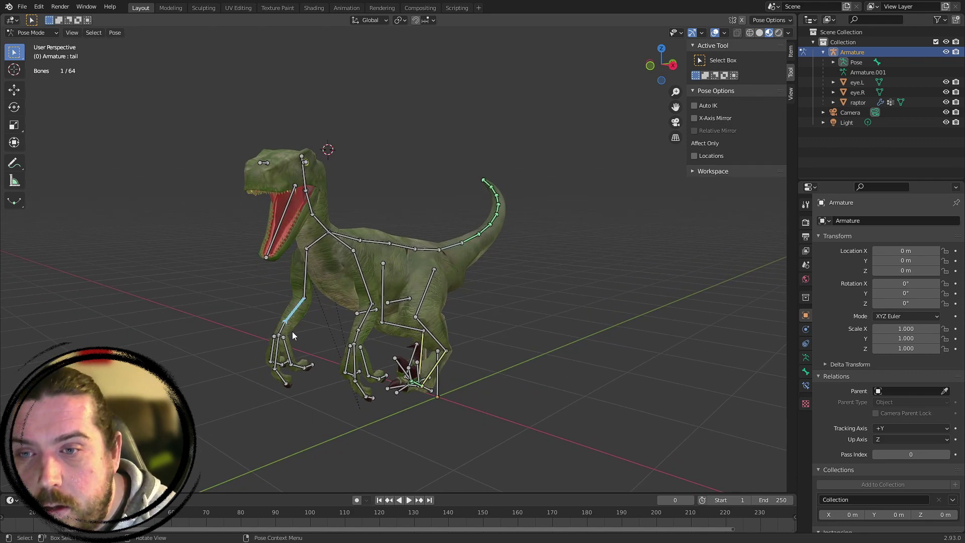
Rotate the right lower arm bone about 29° around the global Z axis and raise the forearm from a side view
{"action": "key", "text": "r"}
{"action": "key", "text": "z"}
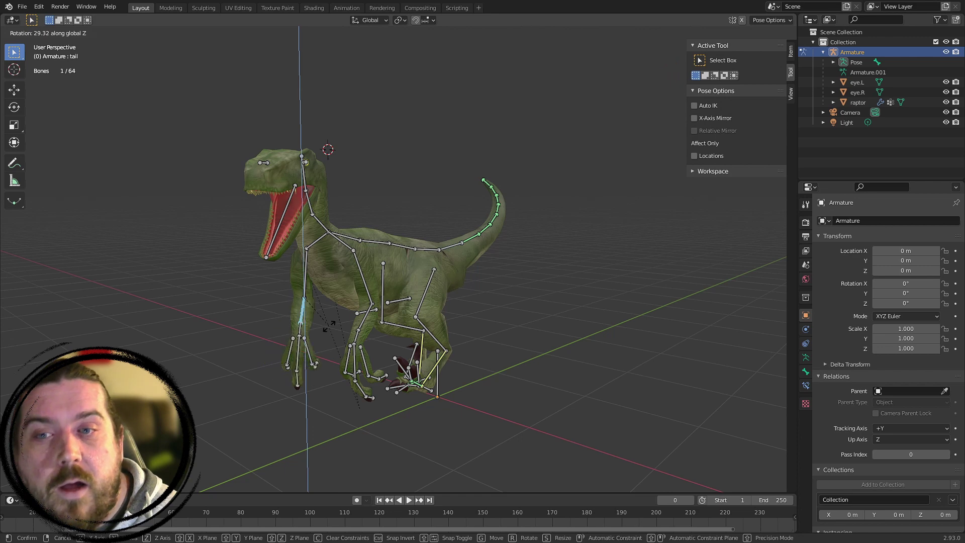
{"action": "left_click", "coordinate": [317, 327]}
{"action": "middle_click_drag", "start_coordinate": [317, 330], "coordinate": [398, 336]}
{"action": "key", "text": "r"}
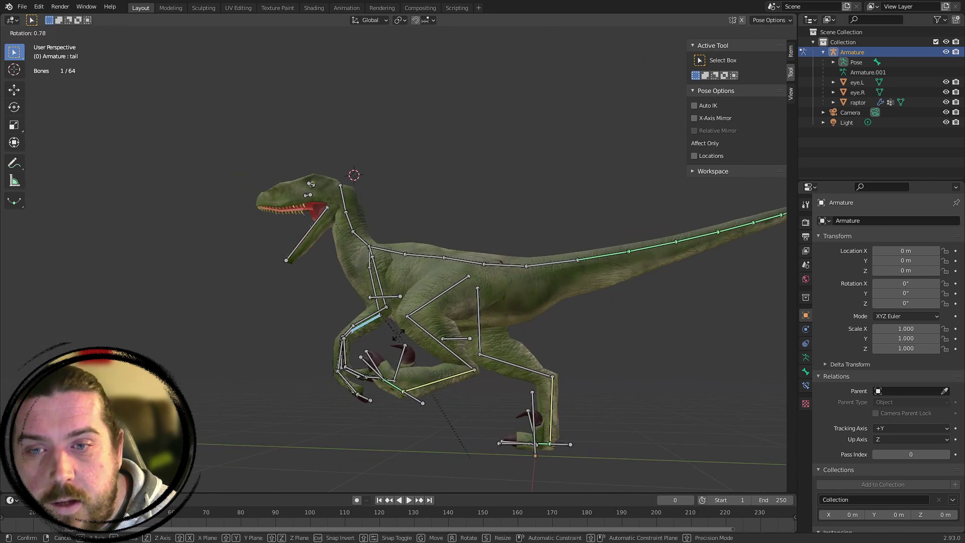
{"action": "left_click", "coordinate": [436, 360]}
{"action": "key", "text": "r"}
{"action": "left_click", "coordinate": [382, 342]}
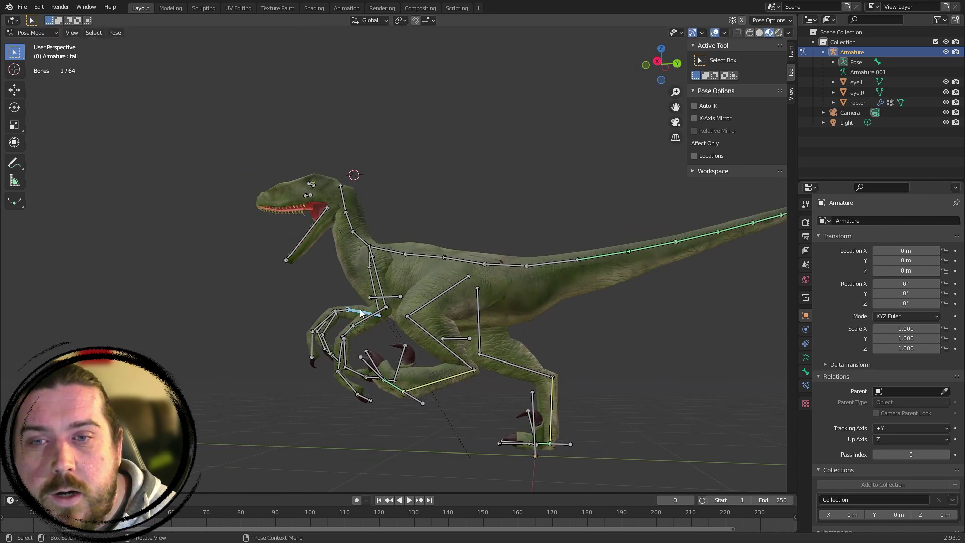
Rotate the left lower arm bone freely from a front view and by about 21° from a raised side view
{"action": "middle_click_drag", "start_coordinate": [359, 325], "coordinate": [502, 342]}
{"action": "key", "text": "r"}
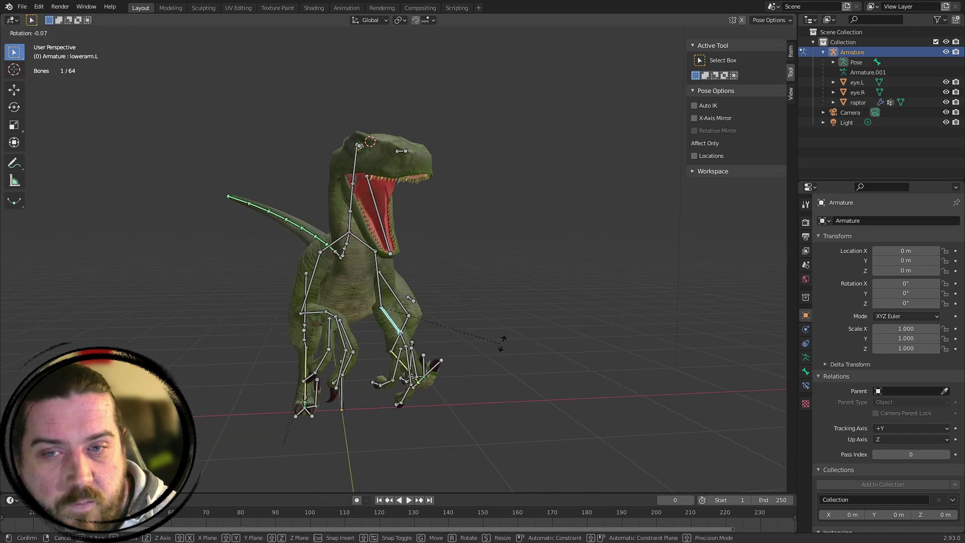
{"action": "left_click", "coordinate": [507, 279]}
{"action": "middle_click_drag", "start_coordinate": [504, 291], "coordinate": [344, 343]}
{"action": "scroll", "coordinate": [387, 366], "scroll_direction": "up", "scroll_amount": 3}
{"action": "key", "text": "r"}
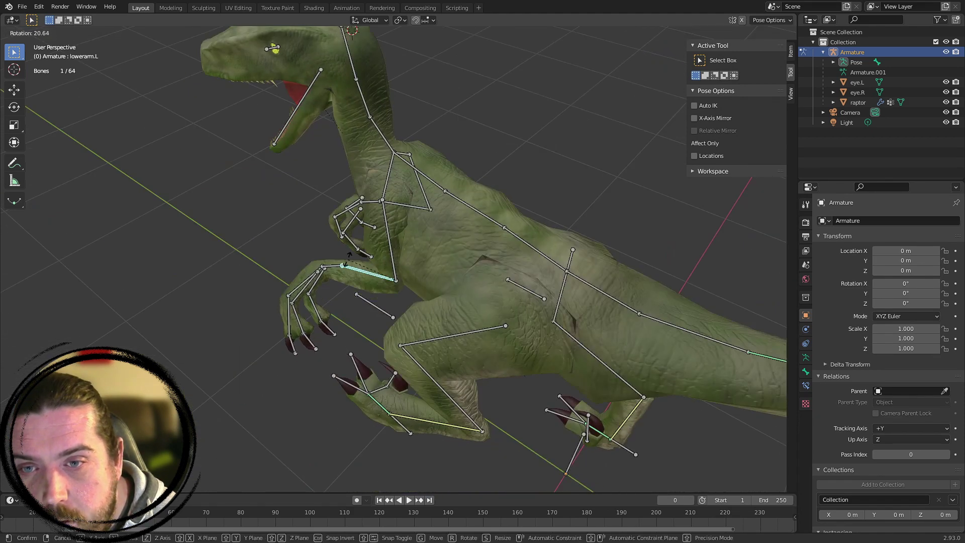
{"action": "left_click", "coordinate": [356, 263]}
Rotate the left upper arm bone freely to swing the arm forward, and inspect the arm and hand from the front
{"action": "key", "text": "r"}
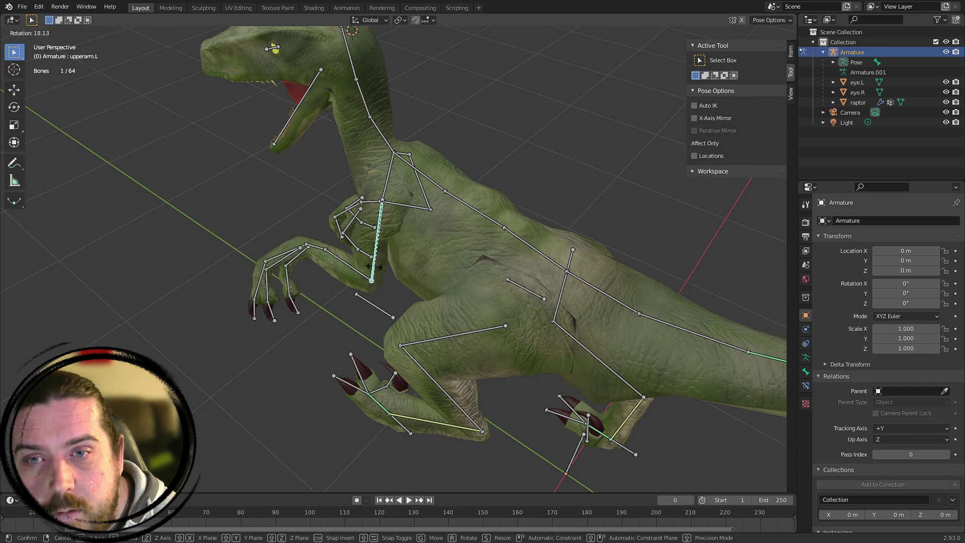
{"action": "left_click", "coordinate": [362, 271]}
{"action": "middle_click_drag", "start_coordinate": [363, 267], "coordinate": [531, 203]}
{"action": "scroll", "coordinate": [507, 282], "scroll_direction": "down", "scroll_amount": 2}
{"action": "scroll", "coordinate": [408, 328], "scroll_direction": "up", "scroll_amount": 5}
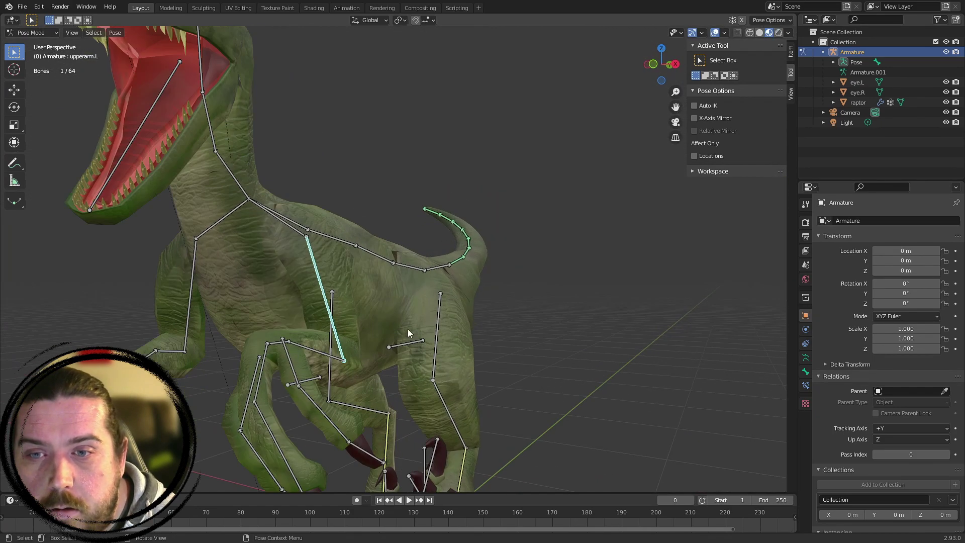
{"action": "middle_click_drag", "start_coordinate": [340, 363], "coordinate": [347, 324]}
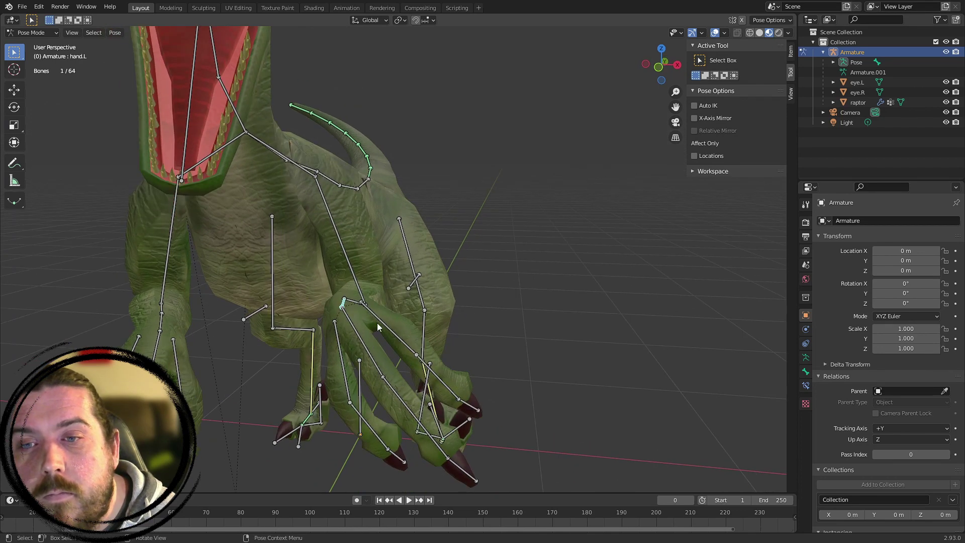
{"action": "key", "text": "r"}
{"action": "key", "text": "z"}
{"action": "key", "text": "z"}
{"action": "right_click", "coordinate": [371, 337]}
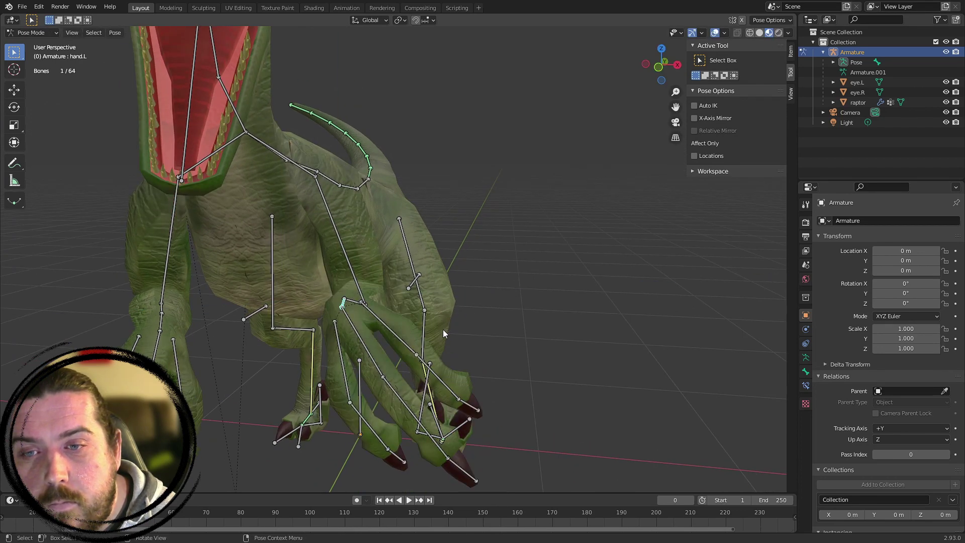
Rotate the left hand bone about 15° around its local X axis
{"action": "key", "text": "r"}
{"action": "key", "text": "x"}
{"action": "key", "text": "x"}
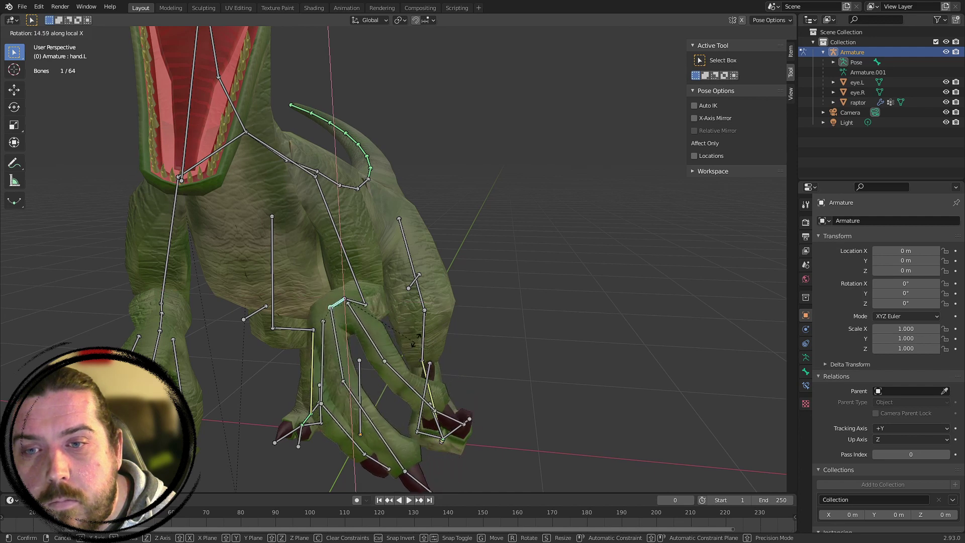
{"action": "left_click", "coordinate": [428, 344]}
{"action": "middle_click_drag", "start_coordinate": [427, 344], "coordinate": [433, 345]}
Rotate the right upper arm bone freely from a front-side view to swing the arm forward
{"action": "middle_click_drag", "start_coordinate": [388, 393], "coordinate": [306, 270]}
{"action": "left_click", "coordinate": [282, 298]}
{"action": "left_click", "coordinate": [285, 297]}
{"action": "key", "text": "r"}
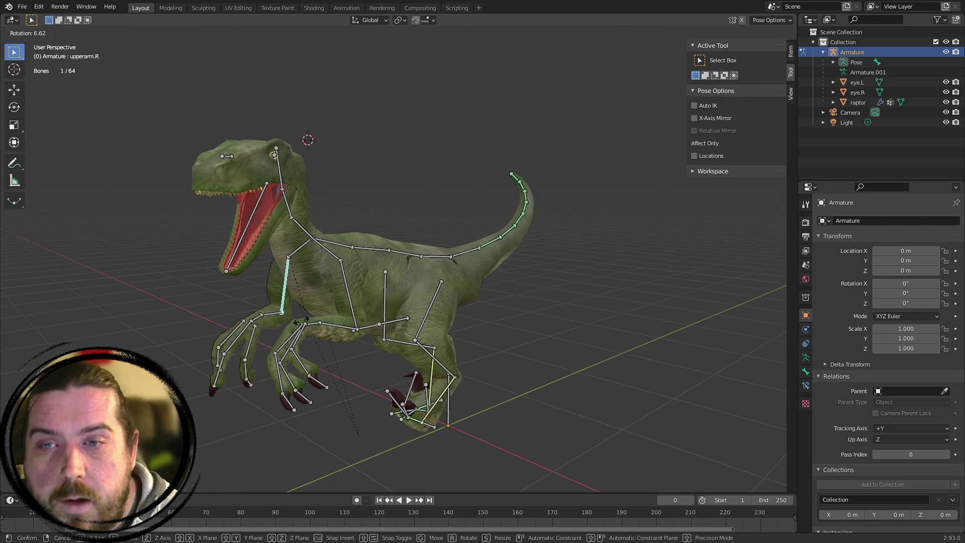
{"action": "left_click", "coordinate": [291, 322]}
Rotate the right lower arm bone freely to lower the forearm, and check the pose from the side
{"action": "left_click", "coordinate": [252, 310]}
{"action": "left_click", "coordinate": [258, 306]}
{"action": "key", "text": "r"}
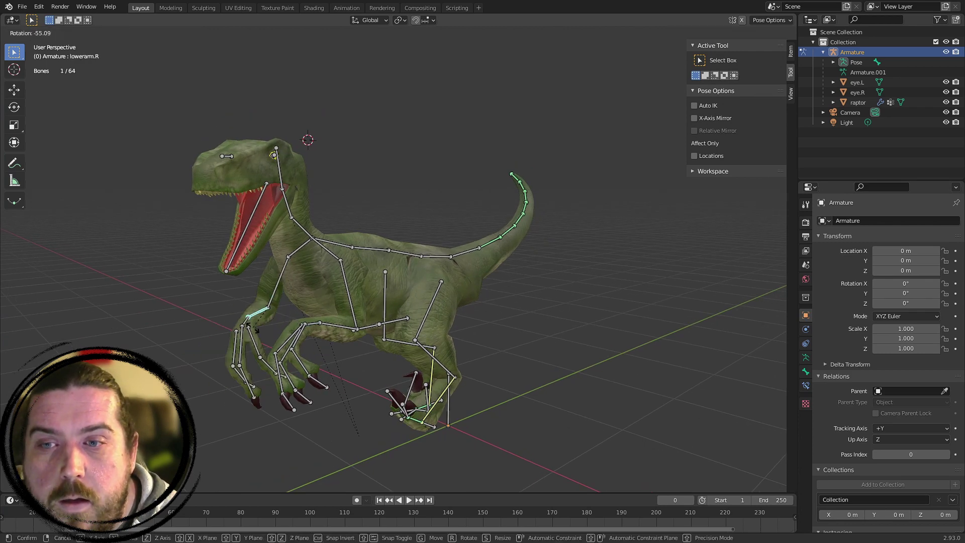
{"action": "left_click", "coordinate": [262, 319]}
{"action": "middle_click_drag", "start_coordinate": [262, 319], "coordinate": [474, 297]}
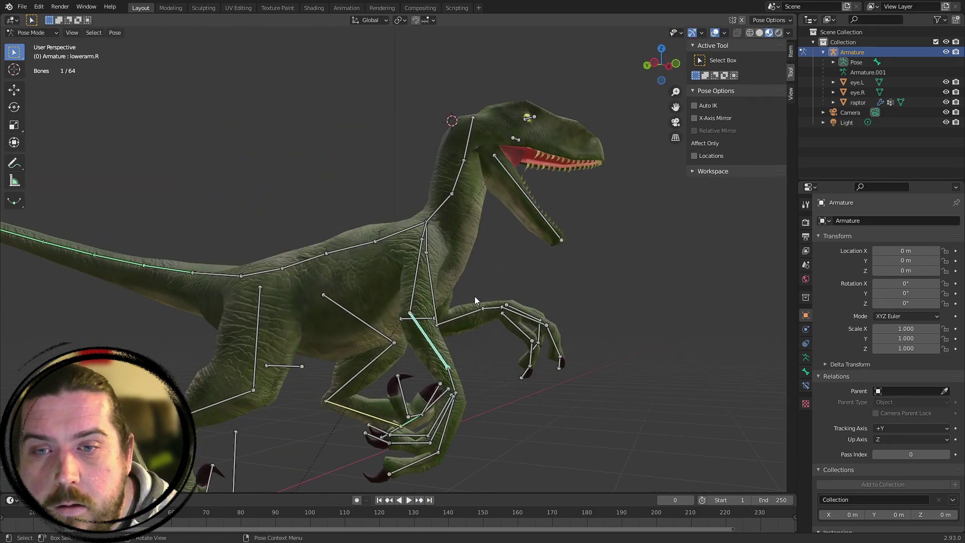
View the raptor through the camera with all bones deselected and the armature hidden
{"action": "left_click", "coordinate": [421, 267]}
{"action": "middle_click_drag", "start_coordinate": [421, 267], "coordinate": [623, 255]}
{"action": "left_click", "coordinate": [621, 257]}
{"action": "key", "text": "KP_0"}
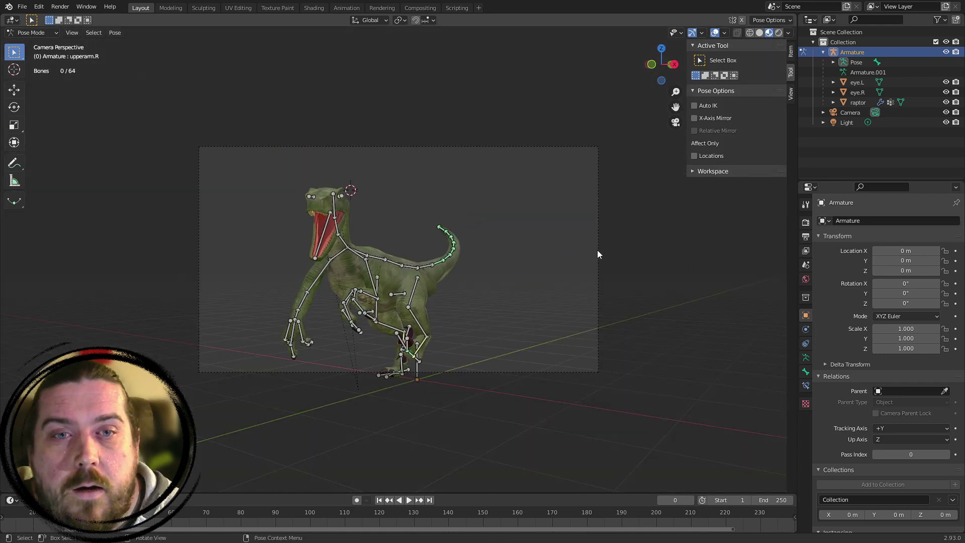
{"action": "left_click", "coordinate": [946, 51]}
{"action": "scroll", "coordinate": [719, 282], "scroll_direction": "up", "scroll_amount": 3}
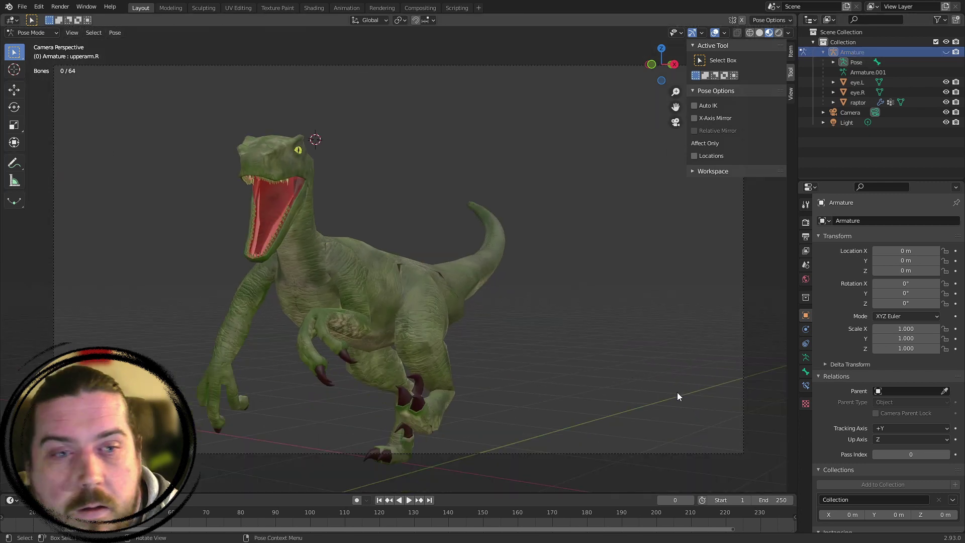
Leave Pose Mode for Object Mode and make the camera the selected object
{"action": "left_click", "coordinate": [857, 102]}
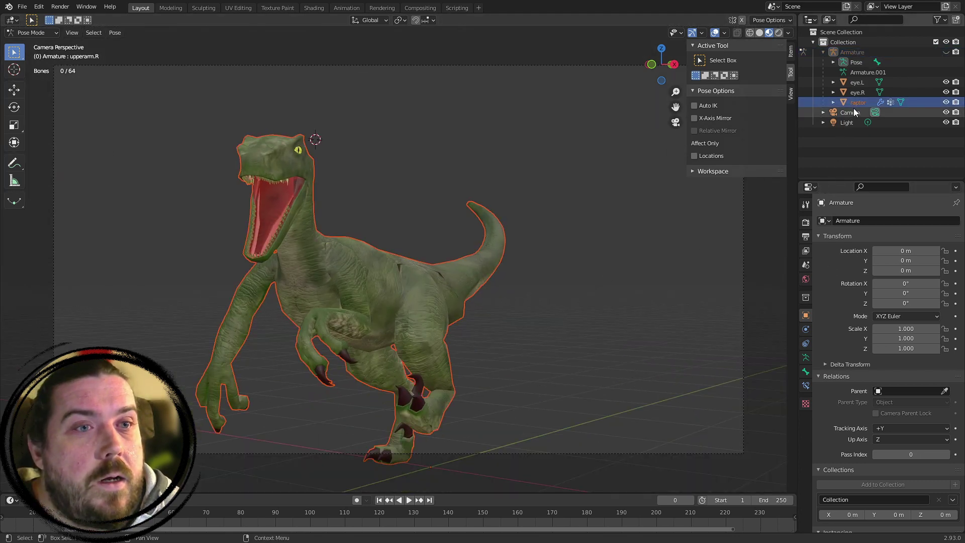
{"action": "double_click", "coordinate": [854, 110]}
{"action": "key", "text": "Return"}
{"action": "left_click", "coordinate": [849, 113]}
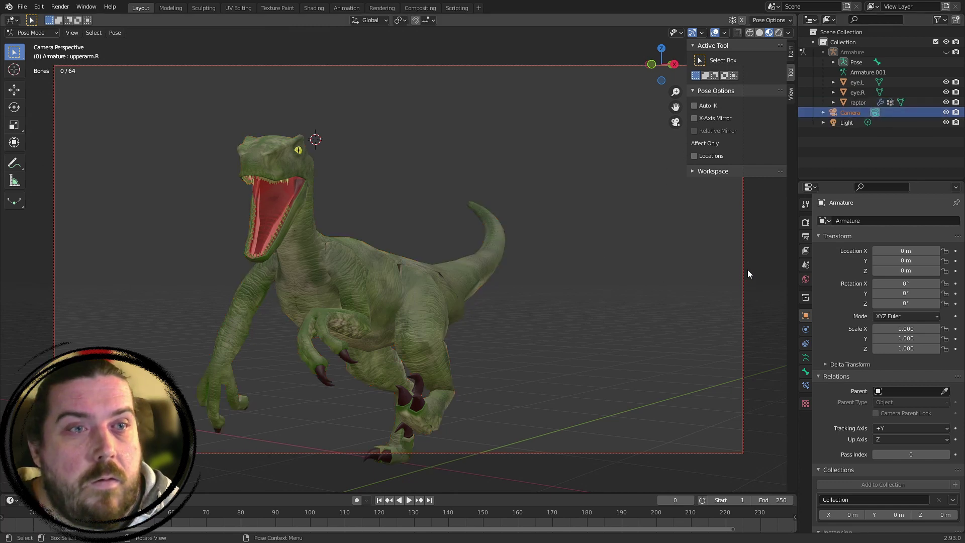
{"action": "left_click", "coordinate": [33, 33]}
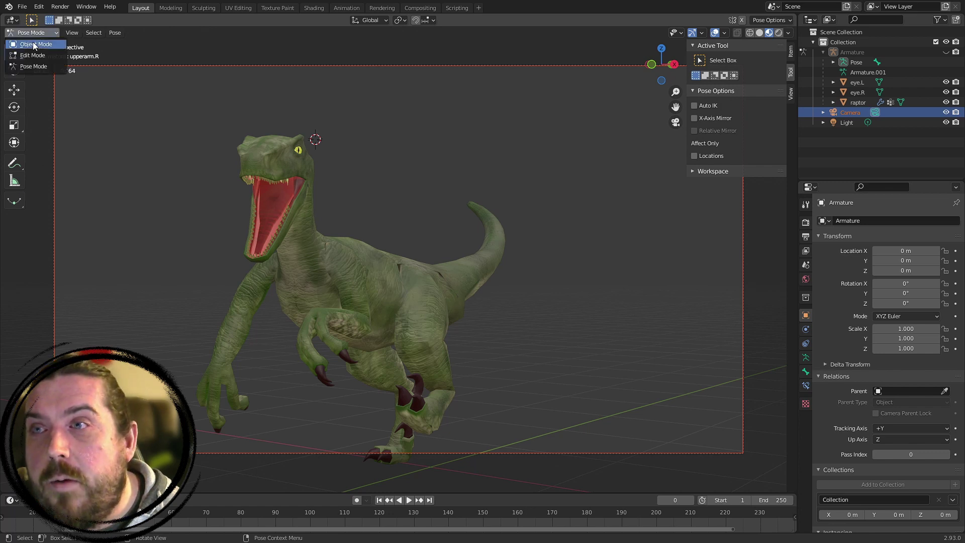
{"action": "left_click", "coordinate": [33, 42]}
{"action": "left_click", "coordinate": [742, 206]}
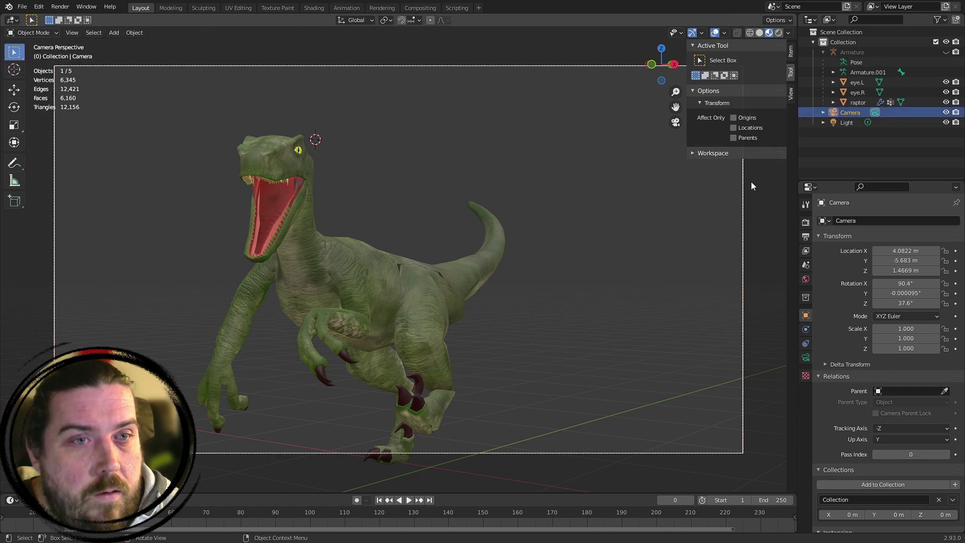
Try to reframe the raptor by moving the camera and rotating it around the global Z axis
{"action": "key", "text": "g"}
{"action": "left_click", "coordinate": [567, 244]}
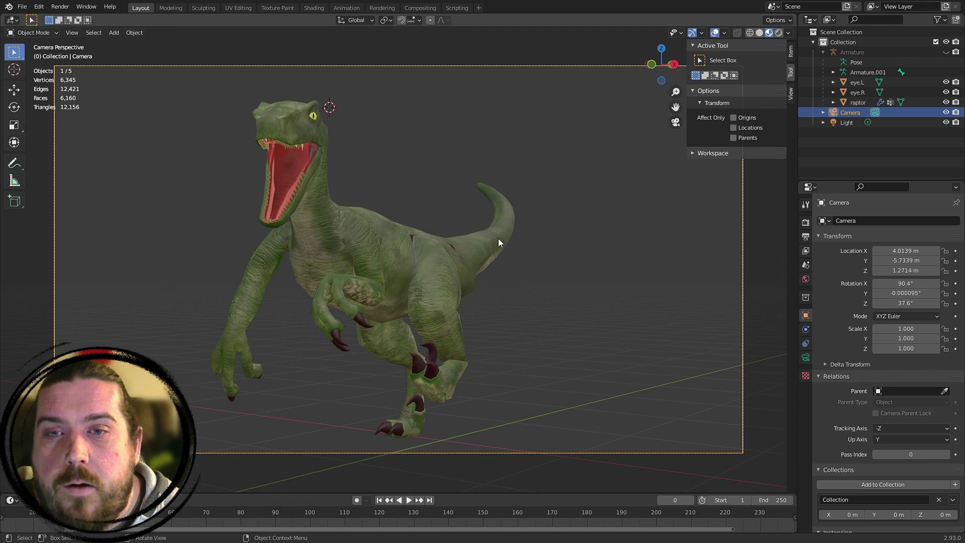
{"action": "key", "text": "r"}
{"action": "key", "text": "z"}
{"action": "left_click", "coordinate": [509, 214]}
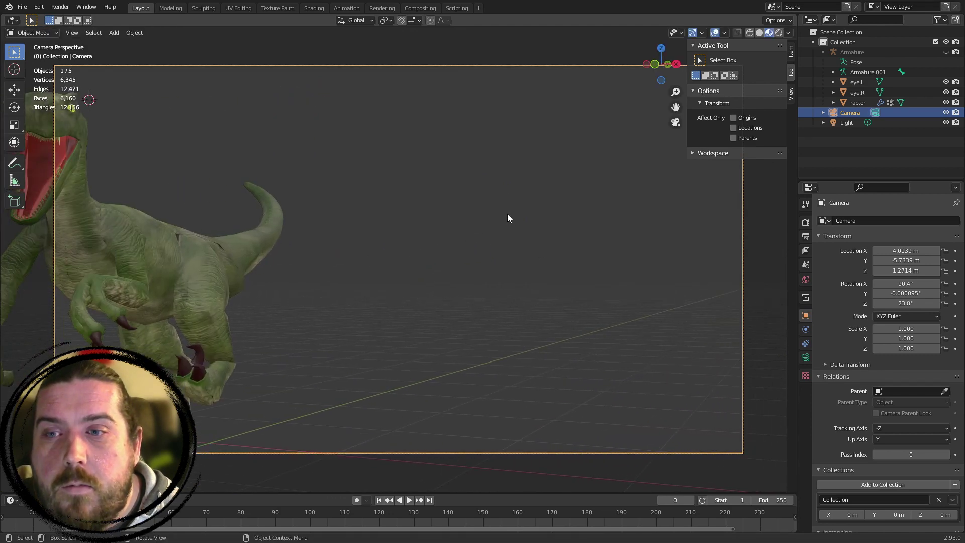
Align the camera to a front-side view of the raptor and move it back until the whole body fits the frame
{"action": "middle_click_drag", "start_coordinate": [508, 213], "coordinate": [674, 312]}
{"action": "scroll", "coordinate": [692, 247], "scroll_direction": "up", "scroll_amount": 3}
{"action": "middle_click_drag", "start_coordinate": [691, 248], "coordinate": [624, 280]}
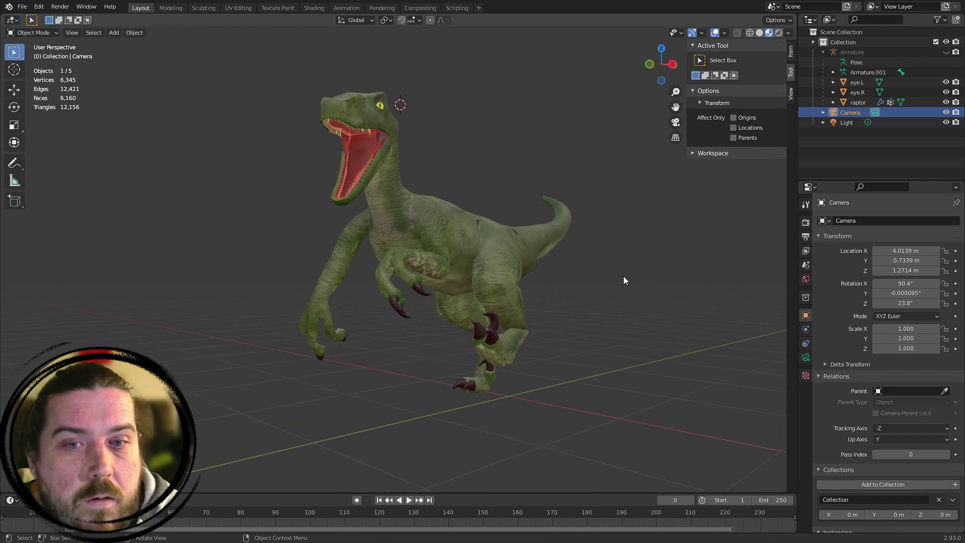
{"action": "key", "text": "ctrl+alt+KP_0"}
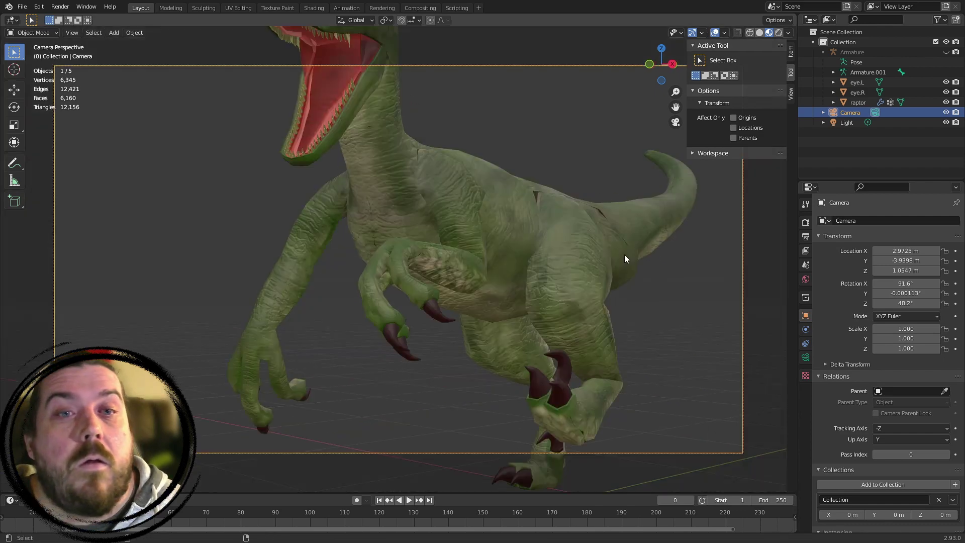
{"action": "key", "text": "g"}
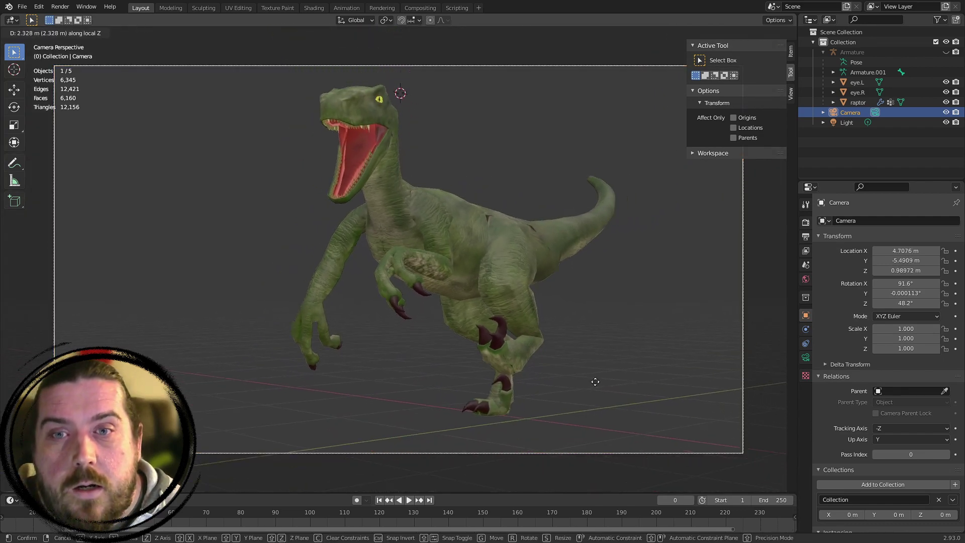
{"action": "left_click", "coordinate": [645, 349]}
Set the raptor's Subdivision viewport level to 1 and check the smoothed model through the camera
{"action": "key", "text": "KP_0"}
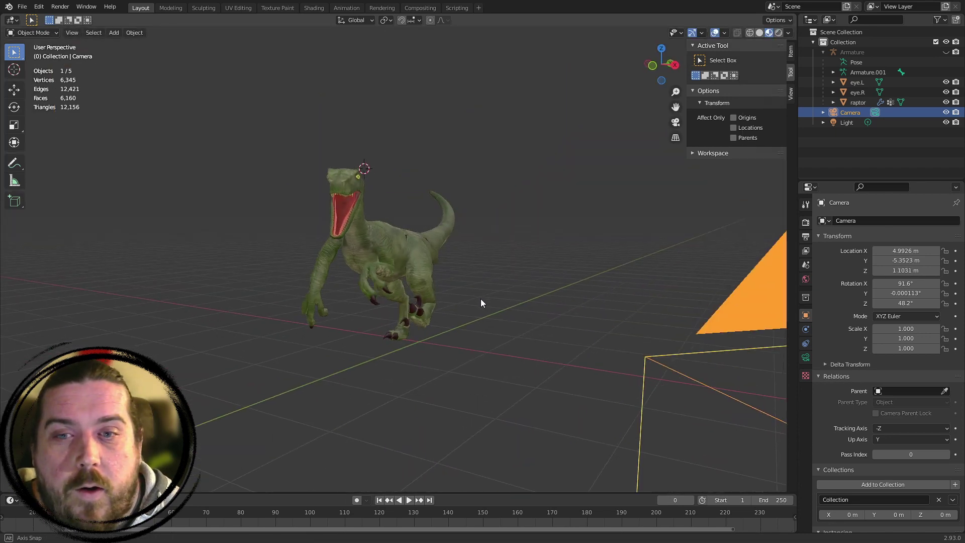
{"action": "left_click", "coordinate": [362, 266]}
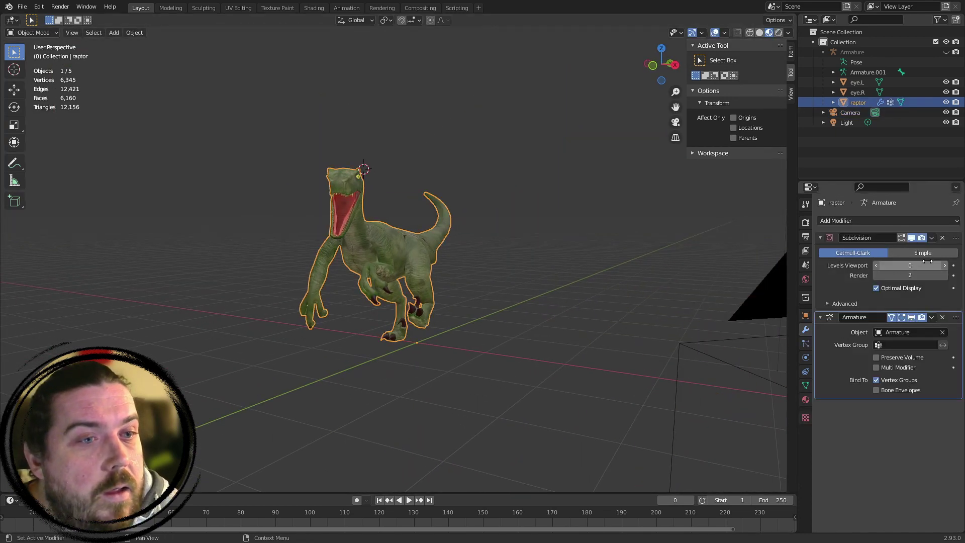
{"action": "left_click", "coordinate": [943, 268]}
{"action": "scroll", "coordinate": [616, 278], "scroll_direction": "up", "scroll_amount": 3}
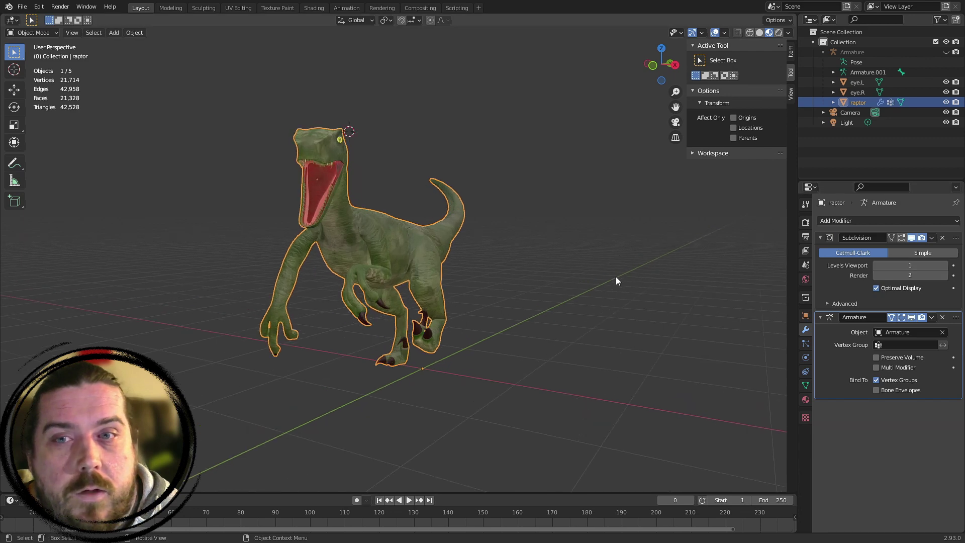
{"action": "middle_click_drag", "start_coordinate": [616, 278], "coordinate": [562, 294]}
{"action": "scroll", "coordinate": [553, 281], "scroll_direction": "up", "scroll_amount": 2}
{"action": "key", "text": "KP_0"}
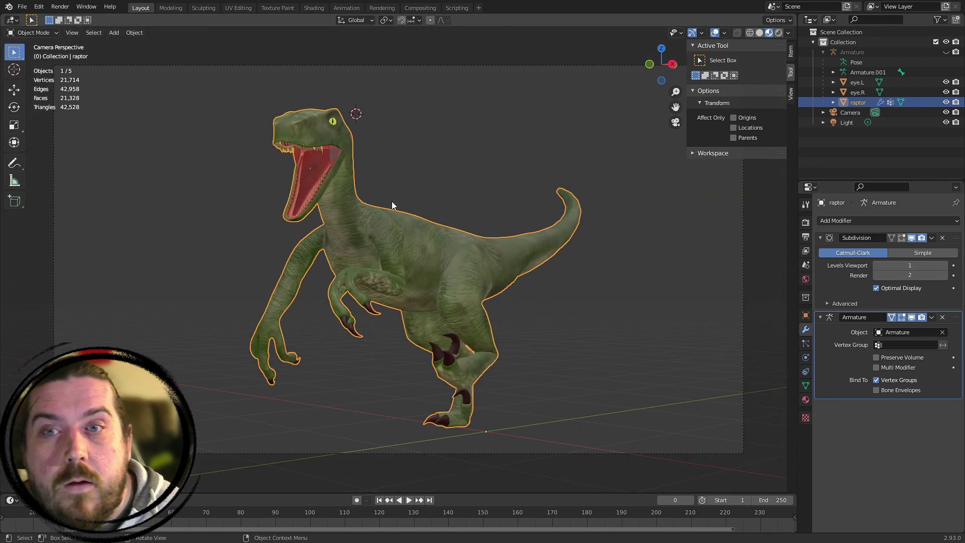
{"action": "left_click", "coordinate": [492, 211]}
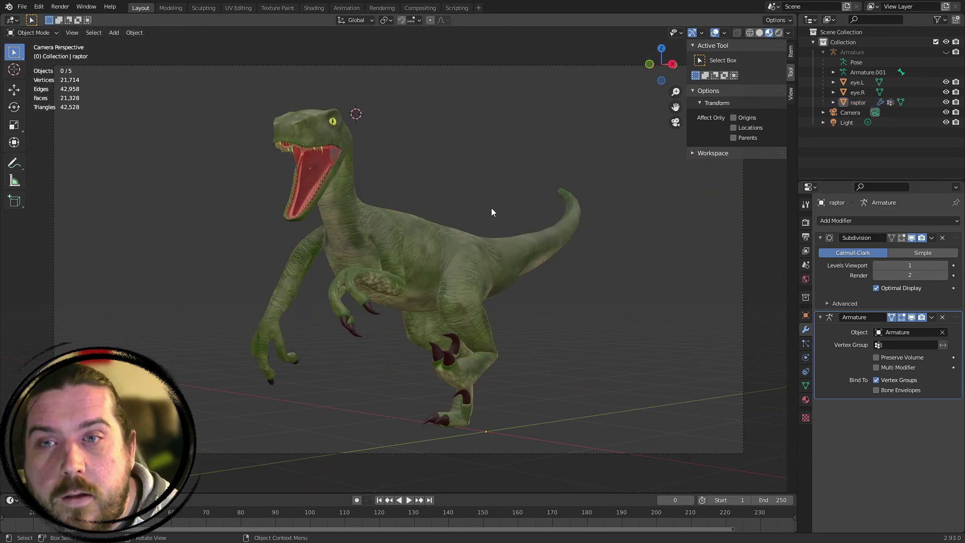
Unhide the armature, select it and switch it to Pose Mode
{"action": "left_click", "coordinate": [338, 173]}
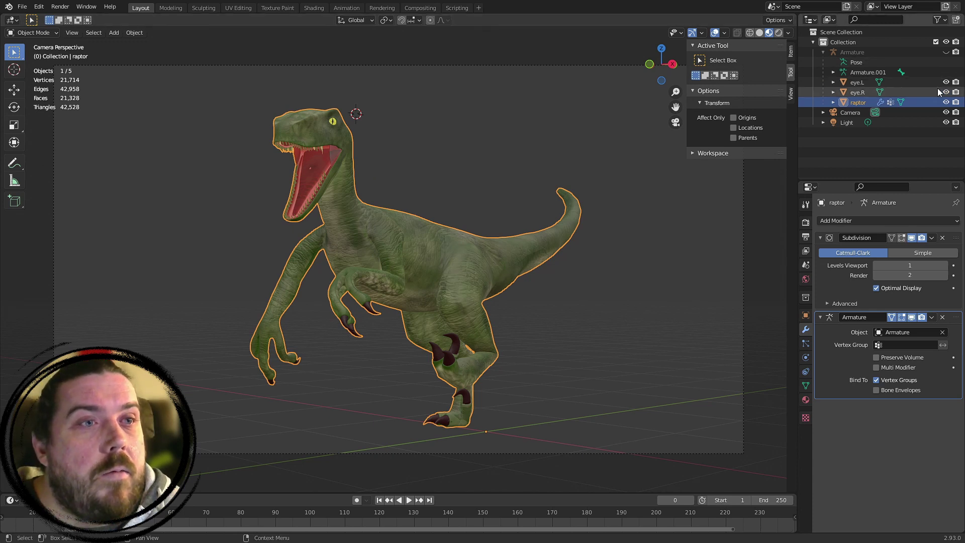
{"action": "left_click", "coordinate": [946, 53]}
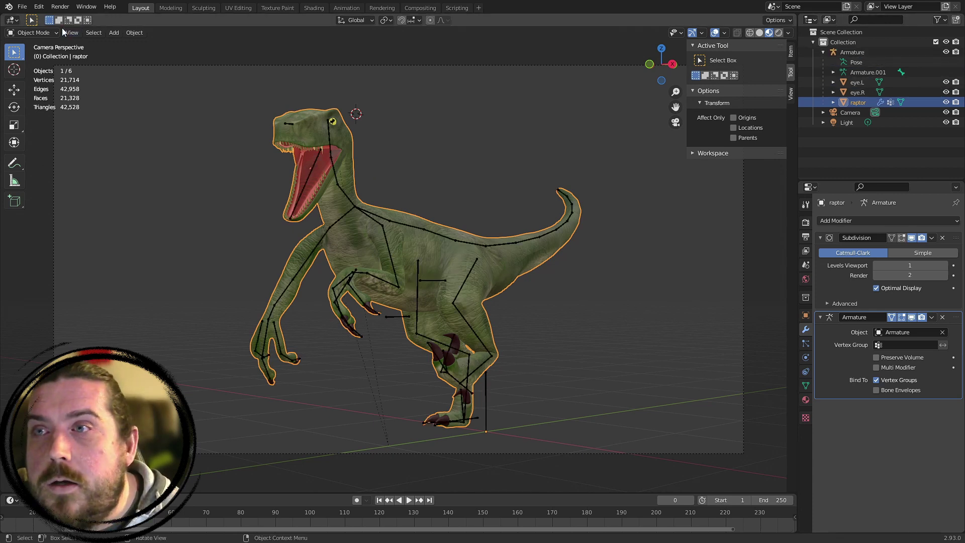
{"action": "key", "text": "alt+a"}
{"action": "left_click", "coordinate": [56, 32]}
{"action": "left_click", "coordinate": [292, 122]}
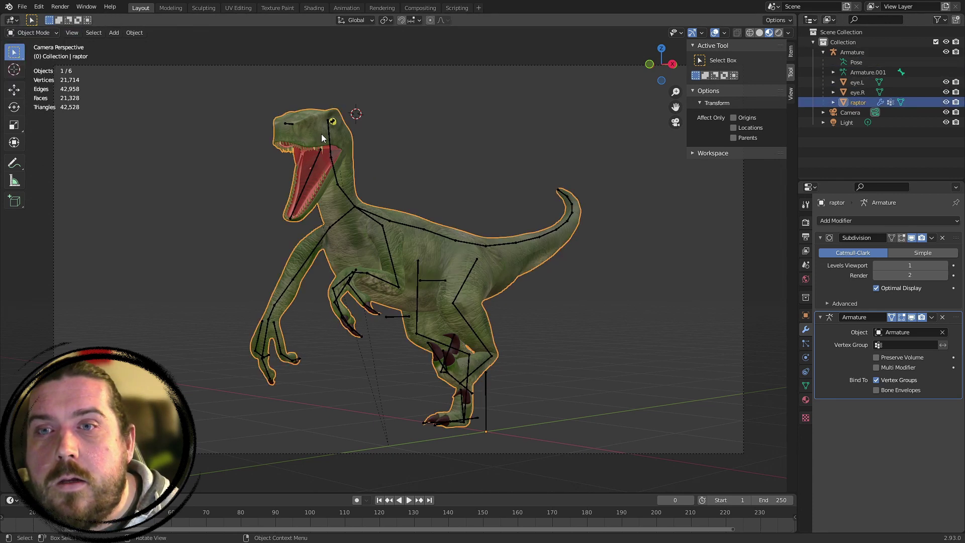
{"action": "left_click", "coordinate": [330, 138]}
{"action": "key", "text": "ctrl+Tab"}
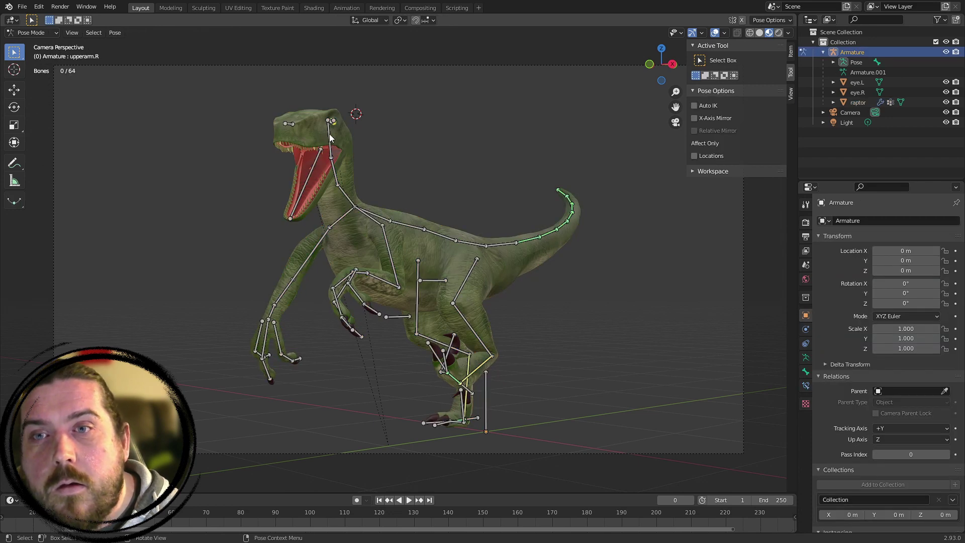
Try to turn the raptor's head bone around the global Z axis
{"action": "left_click", "coordinate": [329, 140]}
{"action": "key", "text": "r"}
{"action": "key", "text": "z"}
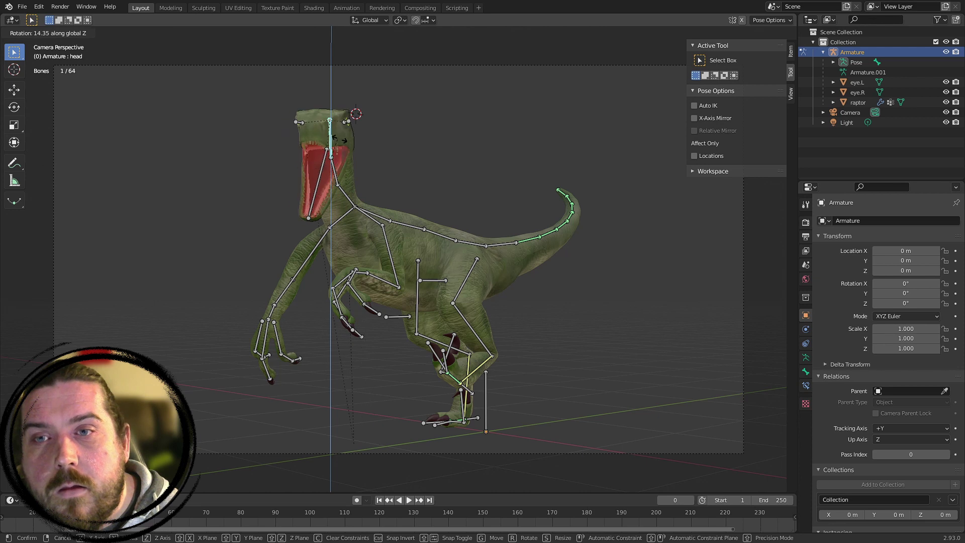
{"action": "left_click", "coordinate": [354, 159]}
{"action": "key", "text": "r"}
{"action": "key", "text": "z"}
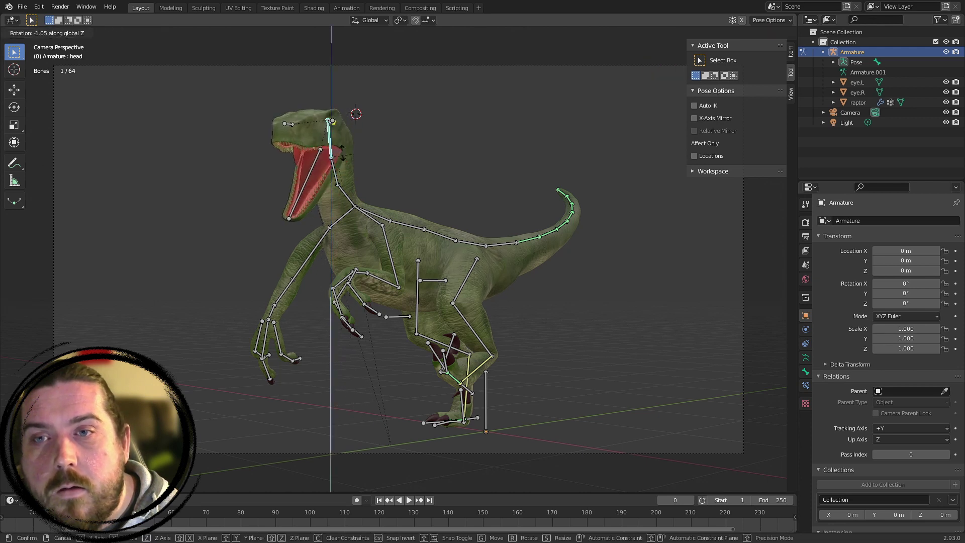
{"action": "right_click", "coordinate": [335, 152]}
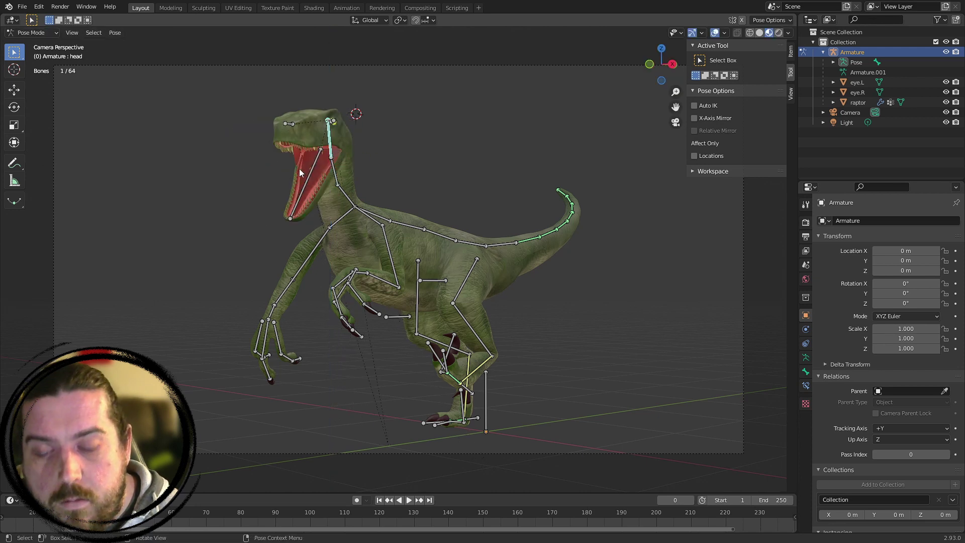
Tilt the raptor's head downward around the head bone's local X axis and hide the armature
{"action": "key", "text": "r"}
{"action": "key", "text": "x"}
{"action": "key", "text": "x"}
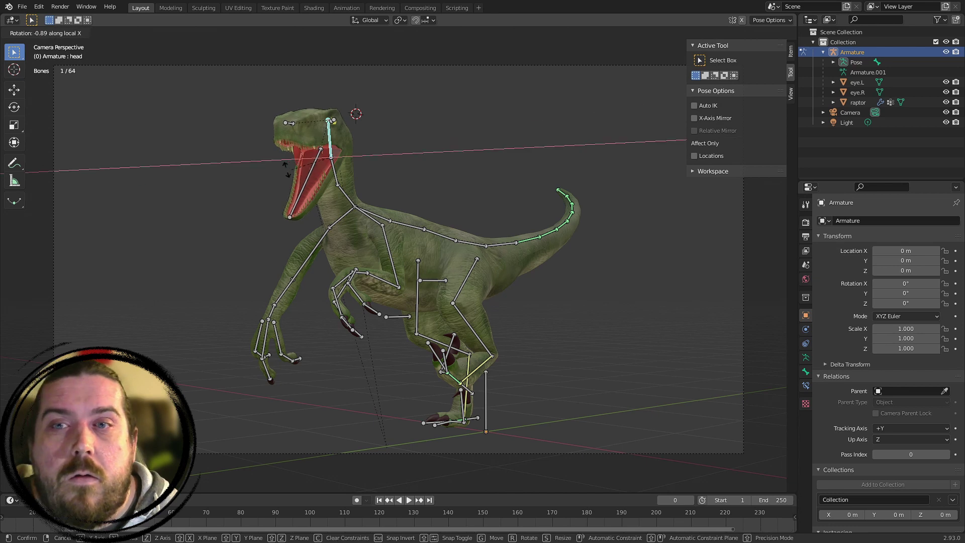
{"action": "left_click", "coordinate": [234, 216]}
{"action": "left_click", "coordinate": [947, 52]}
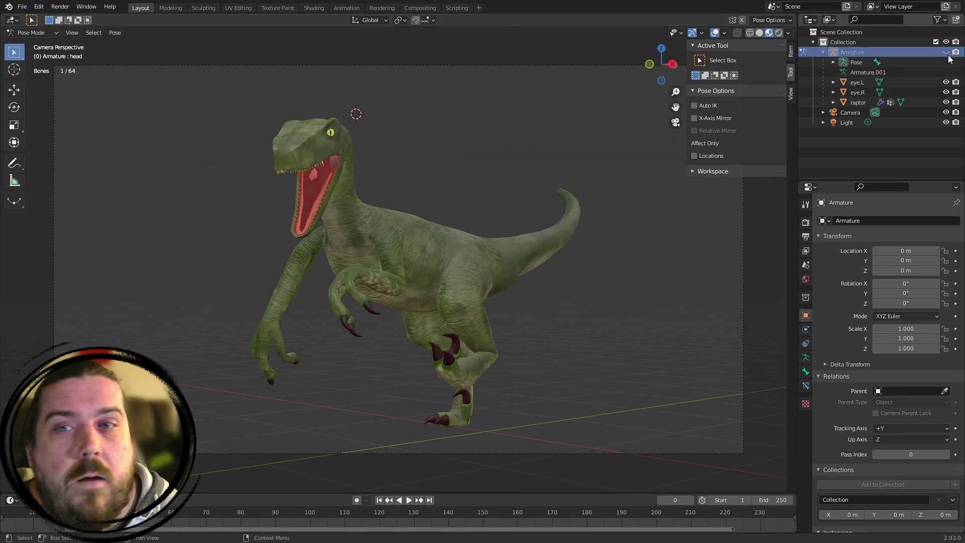
{"action": "scroll", "coordinate": [454, 248], "scroll_direction": "up", "scroll_amount": 2}
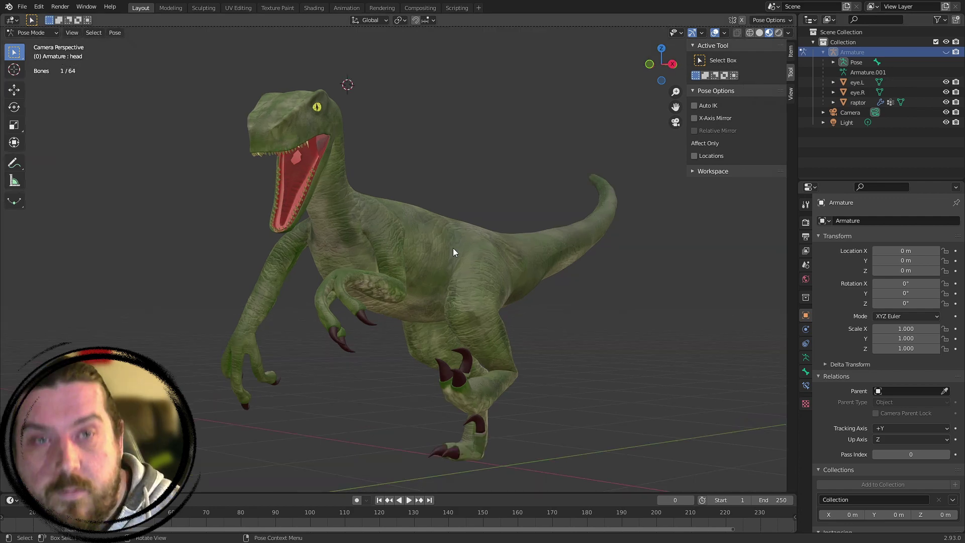
Compare the posed raptor in Rendered and Material Preview shading, viewing the whole body and the head
{"action": "left_click", "coordinate": [779, 33]}
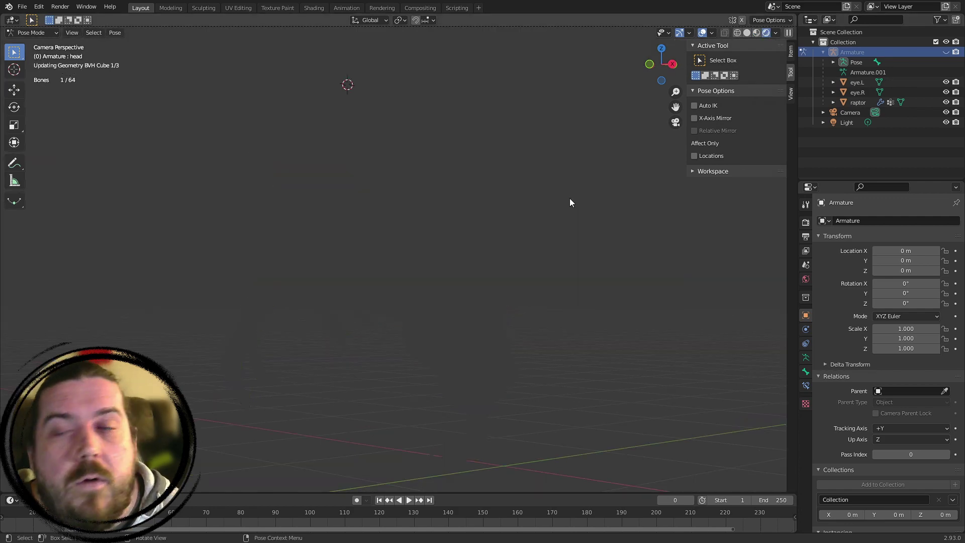
{"action": "scroll", "coordinate": [488, 223], "scroll_direction": "up", "scroll_amount": 2}
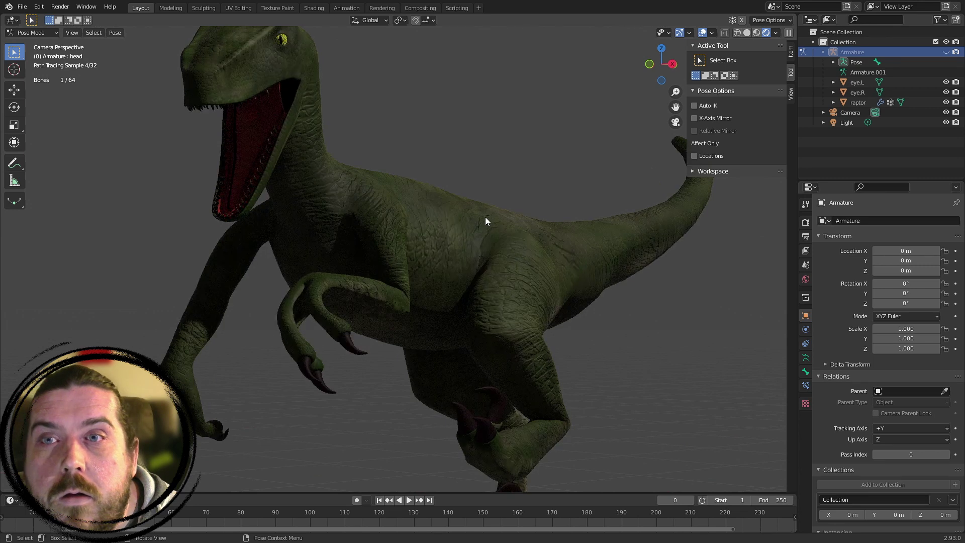
{"action": "scroll", "coordinate": [471, 176], "scroll_direction": "down", "scroll_amount": 3}
{"action": "scroll", "coordinate": [471, 176], "scroll_direction": "up", "scroll_amount": 3}
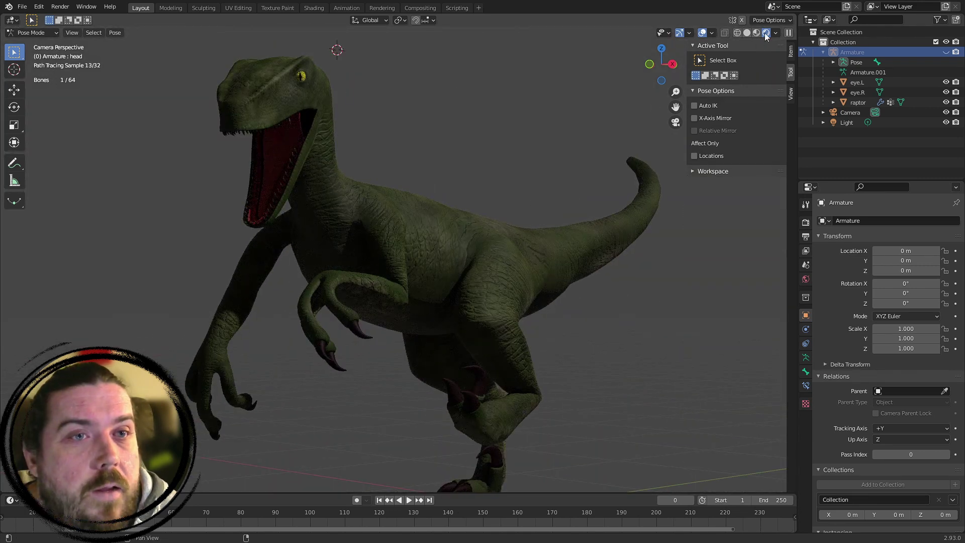
{"action": "left_click", "coordinate": [757, 33]}
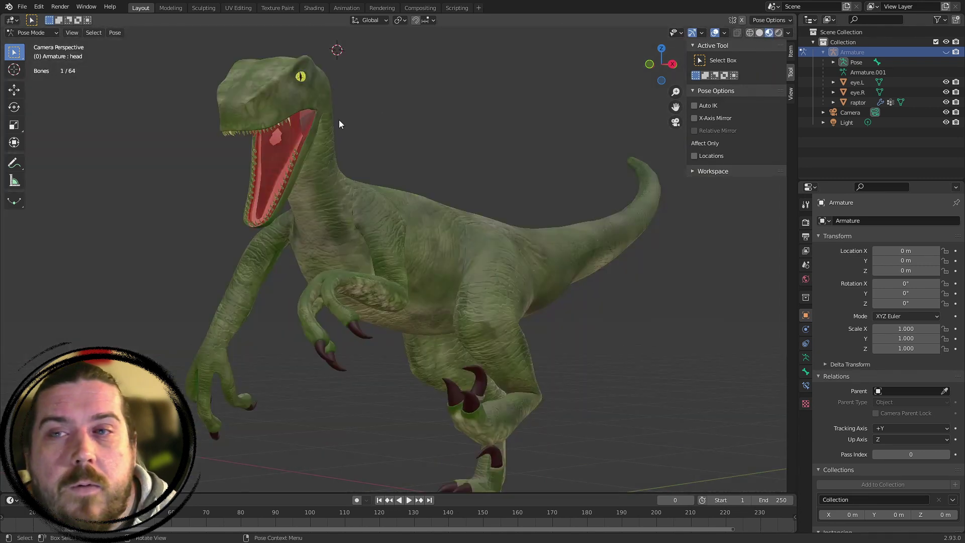
{"action": "scroll", "coordinate": [400, 207], "scroll_direction": "up", "scroll_amount": 2}
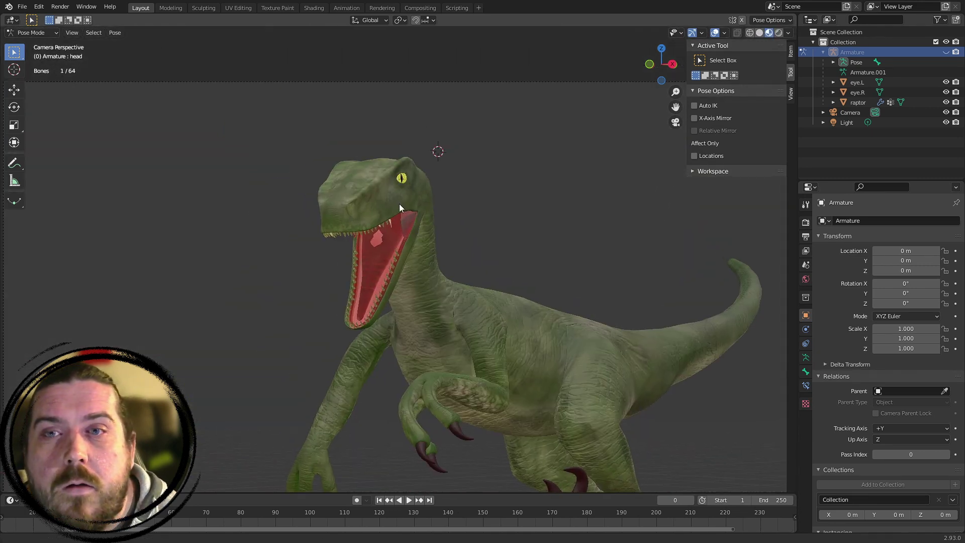
{"action": "left_click", "coordinate": [777, 34]}
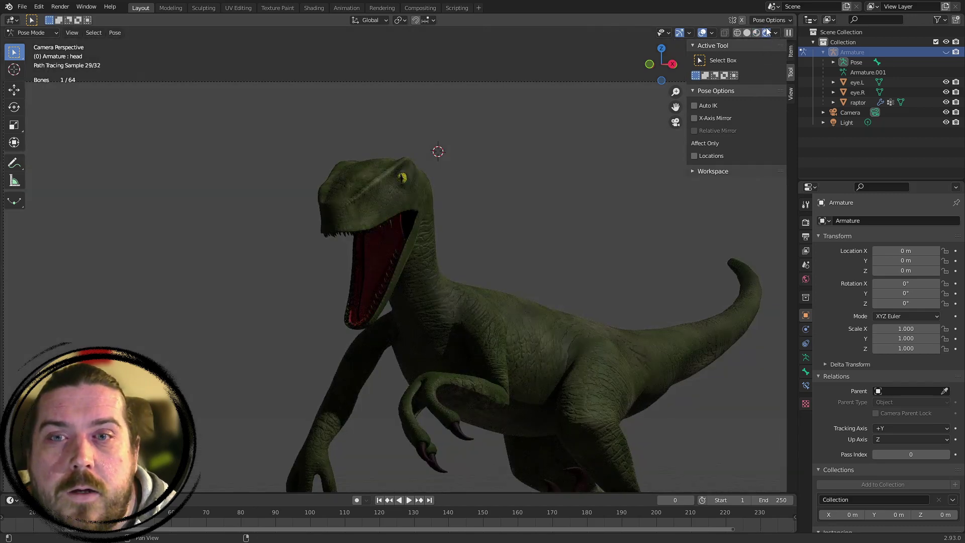
{"action": "left_click", "coordinate": [758, 32]}
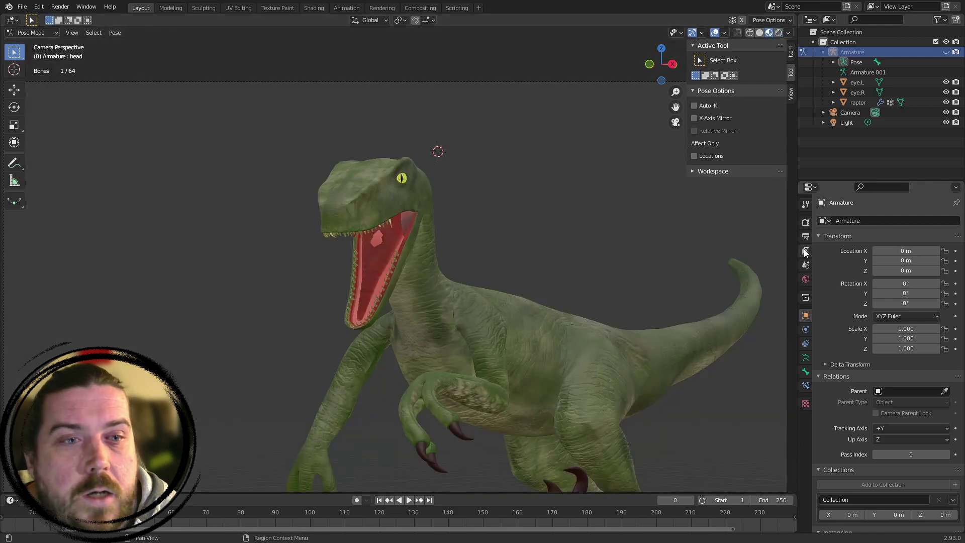
Set the world background color to an Environment Texture using sunflowers_2k.hdr and check the rendered raptor through the camera
{"action": "left_click", "coordinate": [806, 279]}
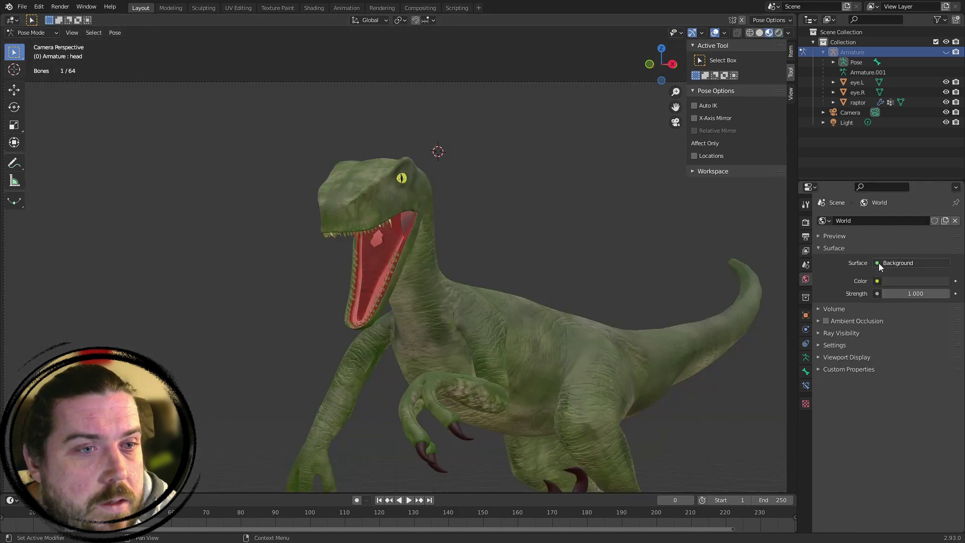
{"action": "left_click", "coordinate": [877, 280]}
{"action": "left_click", "coordinate": [744, 326]}
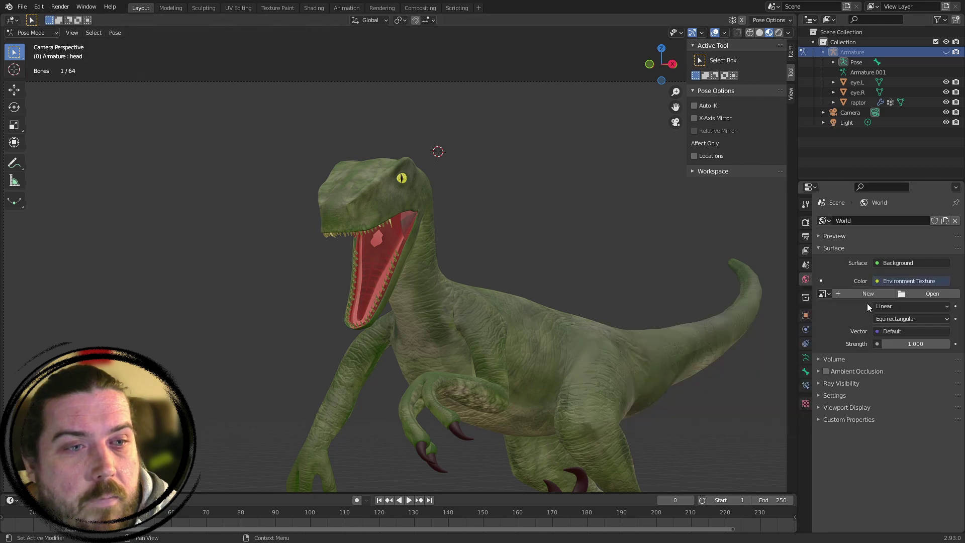
{"action": "left_click", "coordinate": [920, 295]}
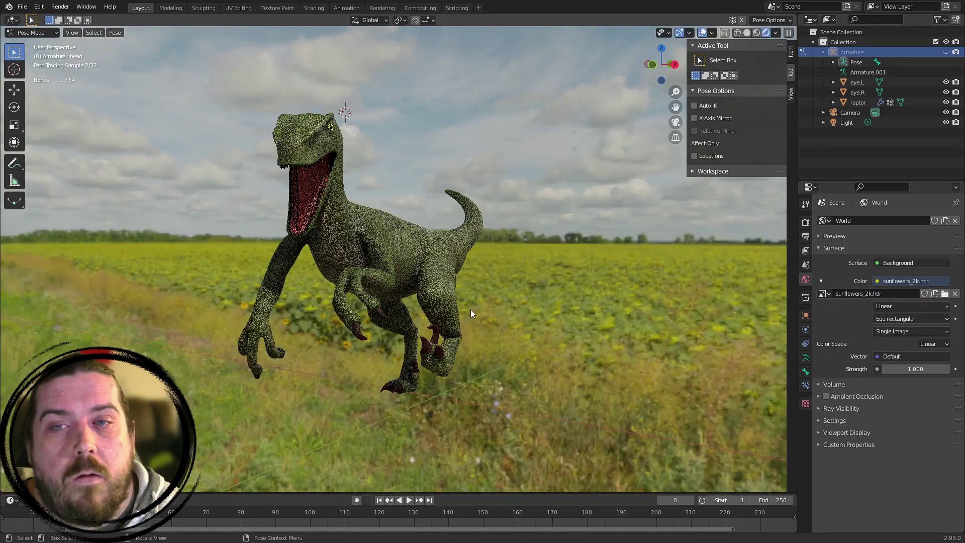
{"action": "middle_click_drag", "start_coordinate": [471, 309], "coordinate": [387, 288]}
{"action": "key", "text": "KP_0"}
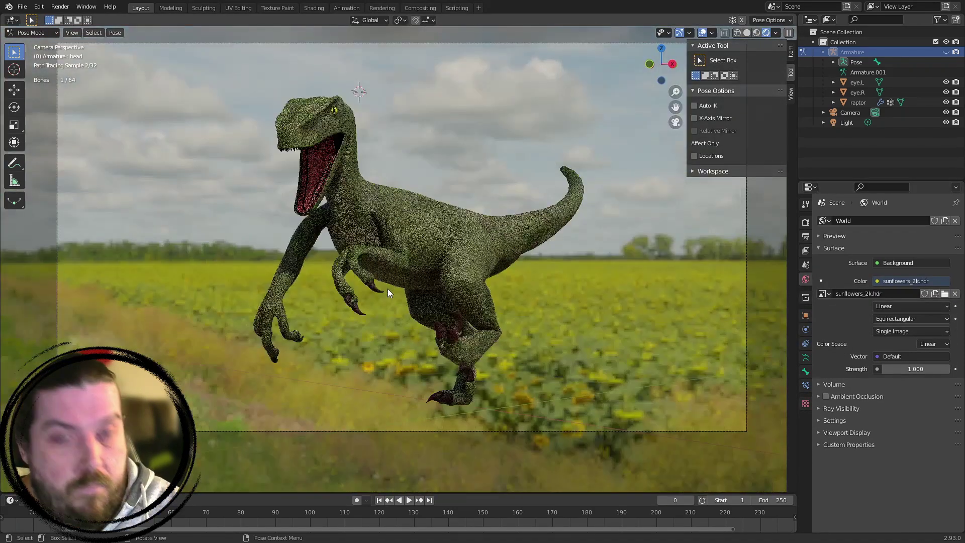
Unhide the armature, rotate the left eye bone about 8° around the global Z axis, and hide the armature again
{"action": "left_click", "coordinate": [946, 52]}
{"action": "left_click", "coordinate": [336, 113]}
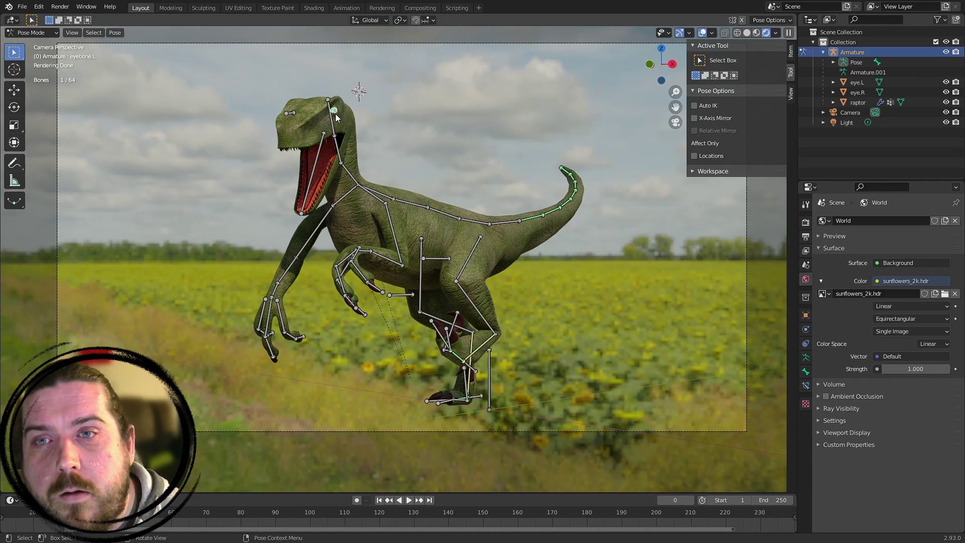
{"action": "key", "text": "r"}
{"action": "key", "text": "z"}
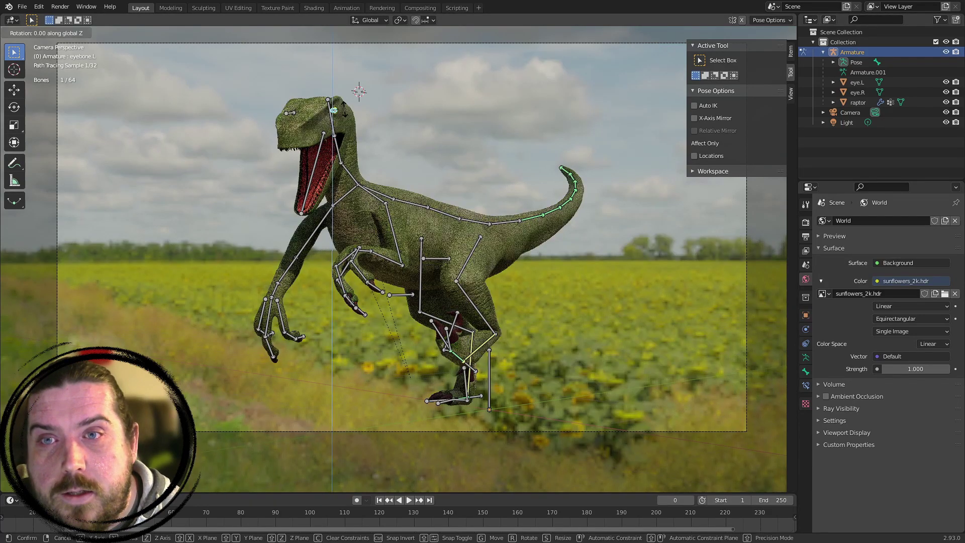
{"action": "left_click", "coordinate": [355, 110]}
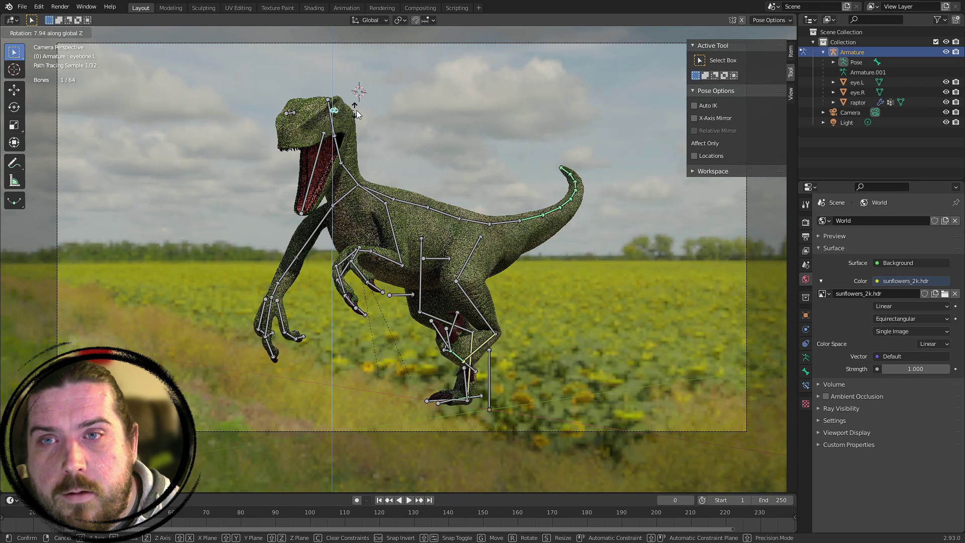
{"action": "left_click", "coordinate": [947, 52]}
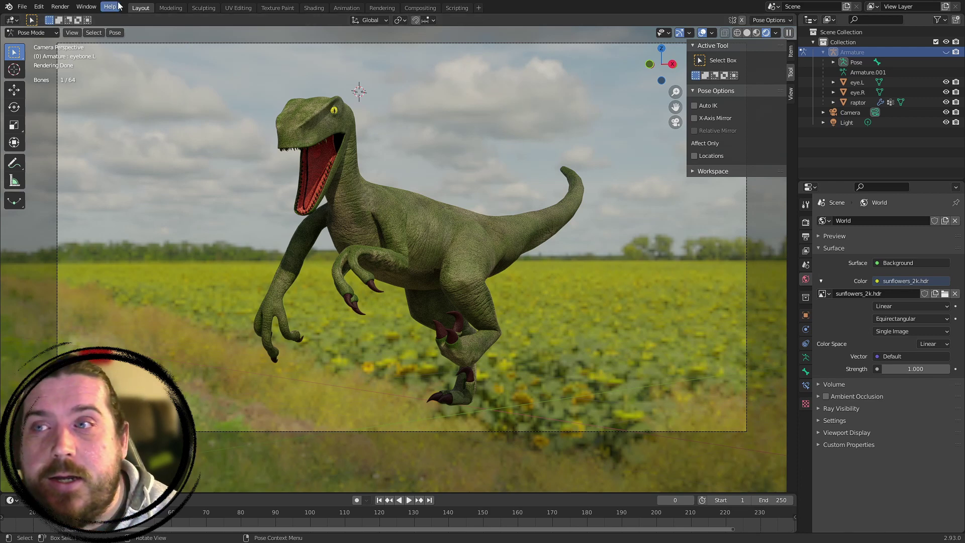
Switch to Object Mode with Solid viewport shading and unhide the armature
{"action": "left_click", "coordinate": [31, 33]}
{"action": "left_click", "coordinate": [47, 44]}
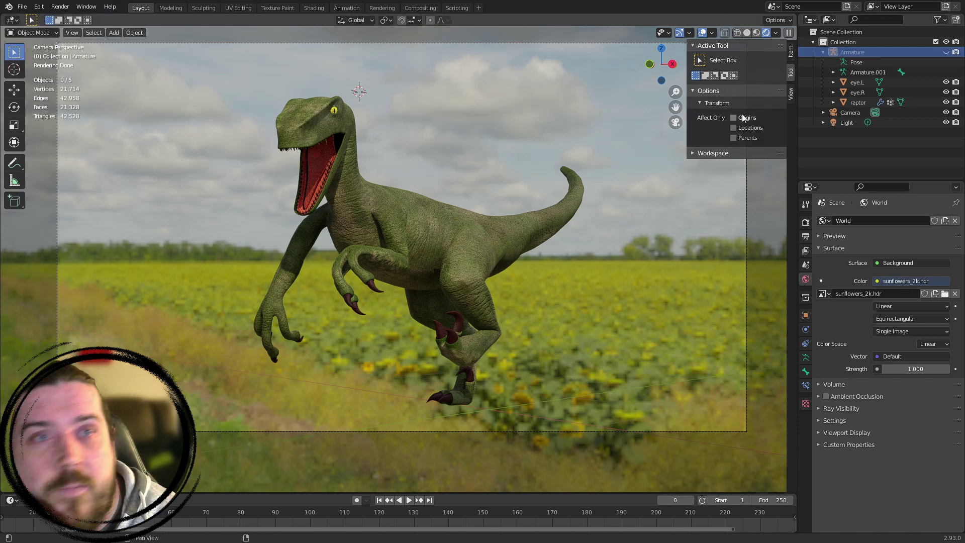
{"action": "left_click", "coordinate": [747, 33]}
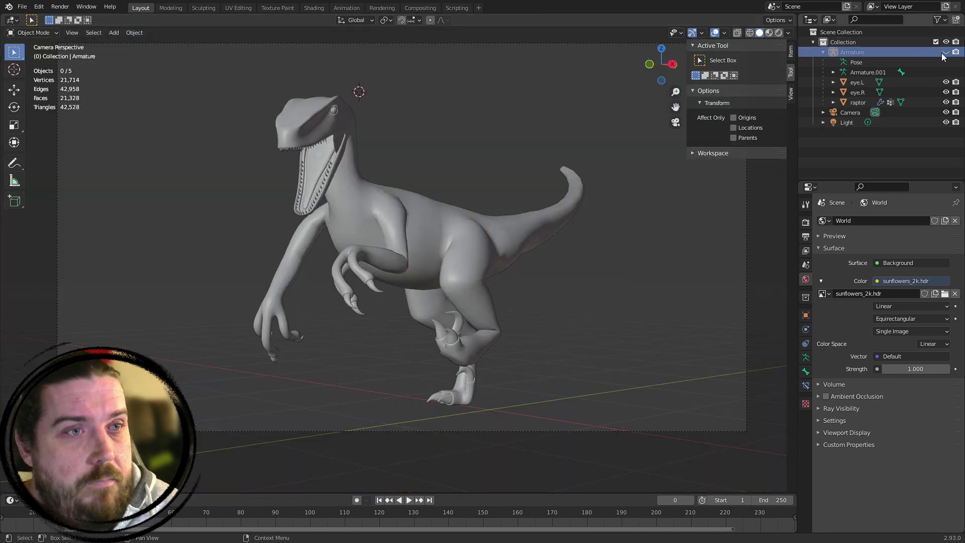
{"action": "left_click", "coordinate": [945, 52]}
Select the armature, enter Pose Mode and select all of its bones
{"action": "left_click", "coordinate": [495, 249]}
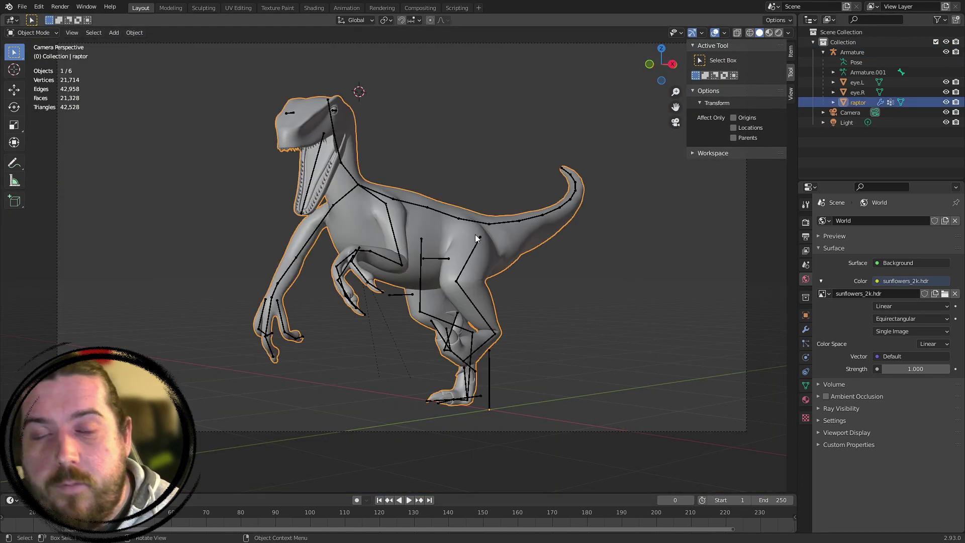
{"action": "left_click", "coordinate": [476, 249]}
{"action": "key", "text": "a"}
{"action": "left_click", "coordinate": [475, 253]}
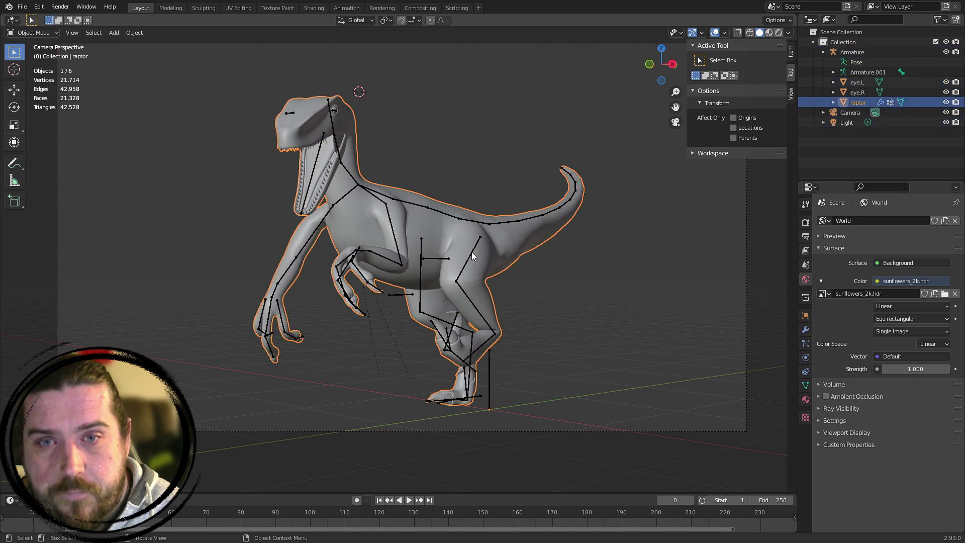
{"action": "left_click", "coordinate": [475, 252]}
{"action": "key", "text": "ctrl+Tab"}
{"action": "key", "text": "a"}
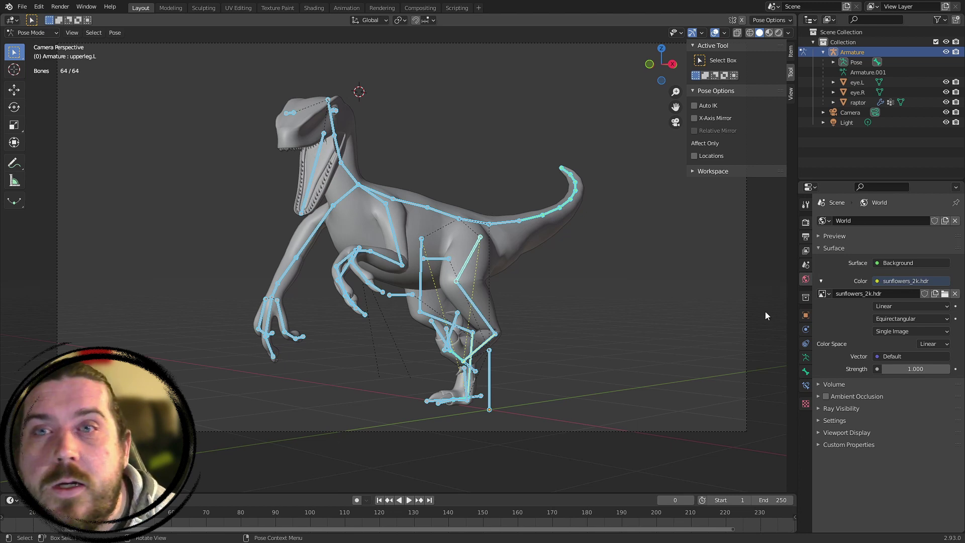
Create a new pose library for the armature and store the current pose in it as a new entry
{"action": "left_click", "coordinate": [806, 357]}
{"action": "left_click", "coordinate": [905, 353]}
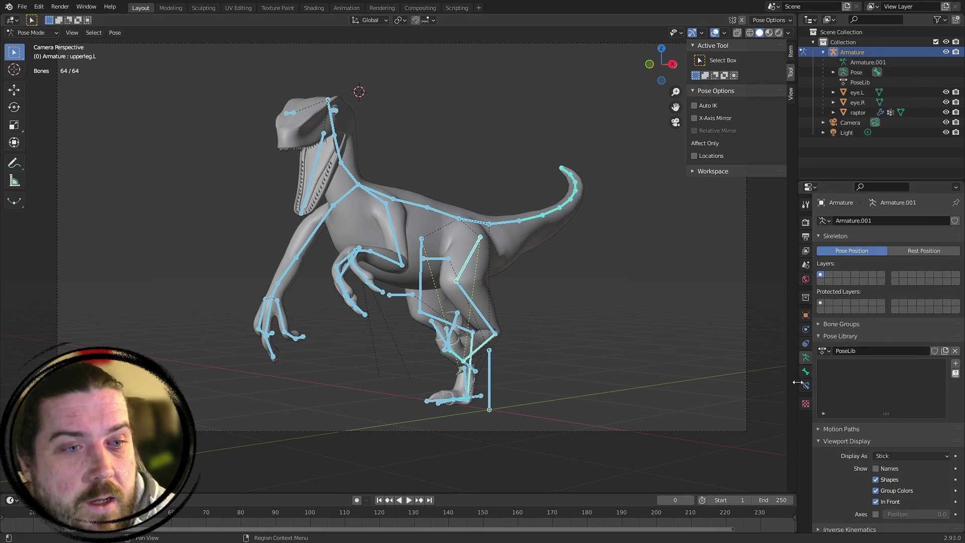
{"action": "left_click", "coordinate": [956, 361]}
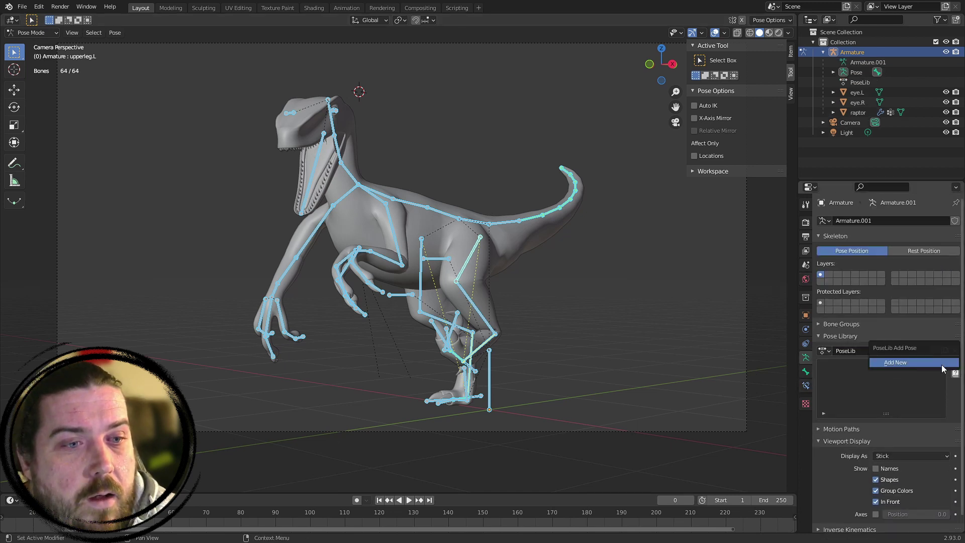
{"action": "left_click", "coordinate": [942, 368]}
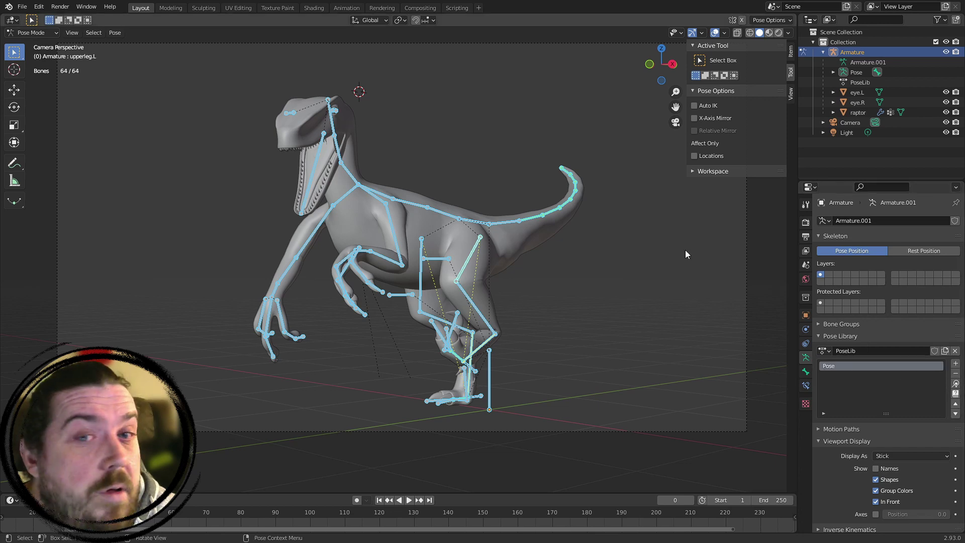
Clear the rotation and location of all bones to return the raptor to its rest pose, and deselect the bones
{"action": "middle_click_drag", "start_coordinate": [586, 229], "coordinate": [582, 261]}
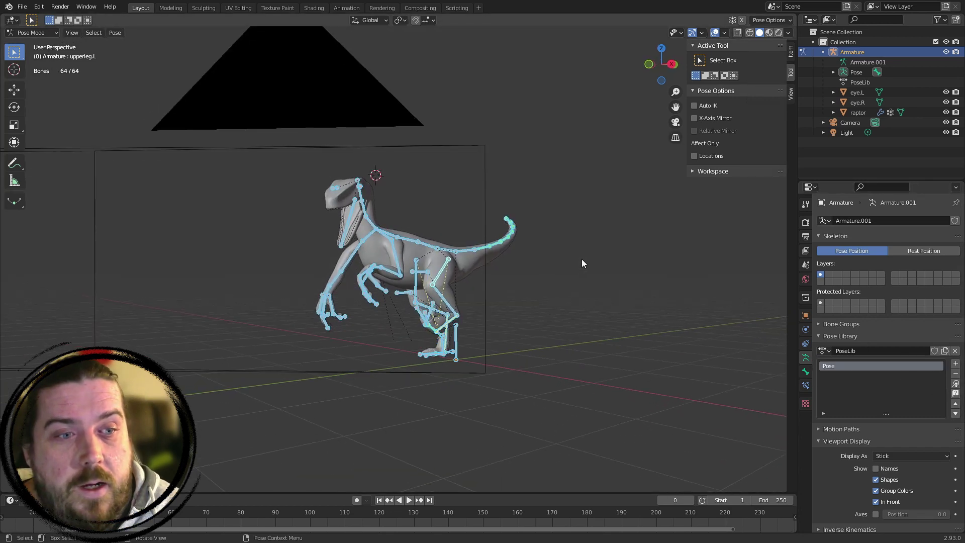
{"action": "left_click", "coordinate": [581, 262]}
{"action": "middle_click_drag", "start_coordinate": [491, 261], "coordinate": [454, 259]}
{"action": "key", "text": "a"}
{"action": "key", "text": "alt+r"}
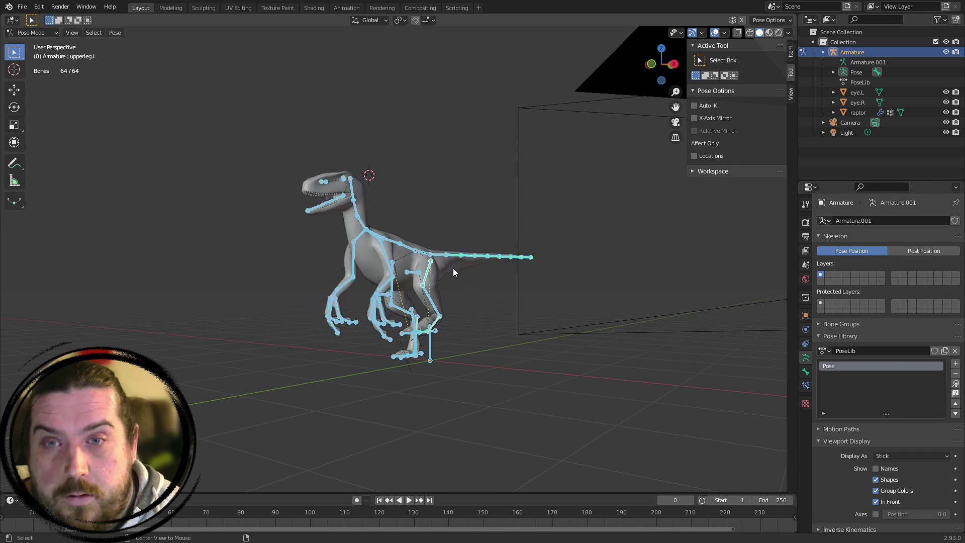
{"action": "key", "text": "alt+g"}
{"action": "scroll", "coordinate": [504, 308], "scroll_direction": "up", "scroll_amount": 4}
{"action": "middle_click_drag", "start_coordinate": [504, 308], "coordinate": [411, 272], "text": "shift"}
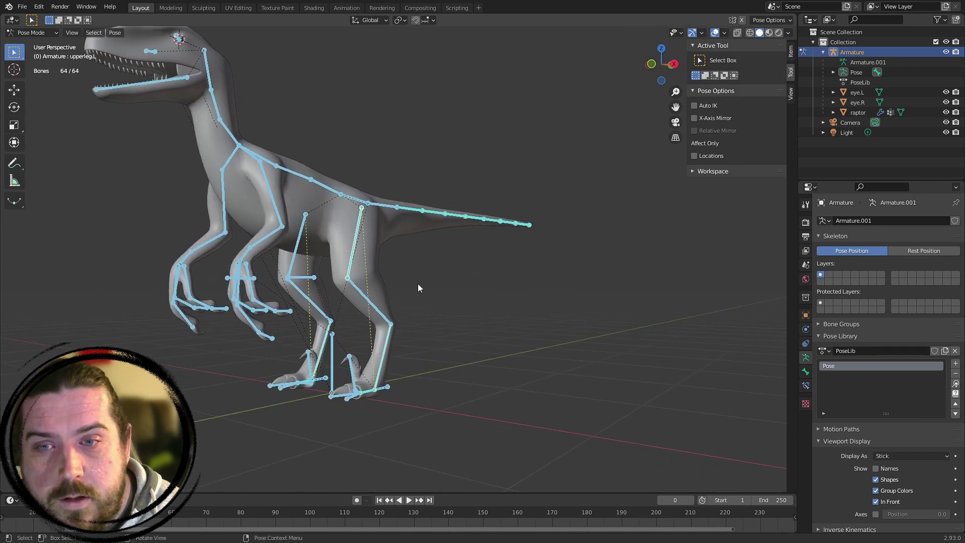
{"action": "key", "text": "alt+a"}
{"action": "middle_click_drag", "start_coordinate": [452, 231], "coordinate": [500, 266]}
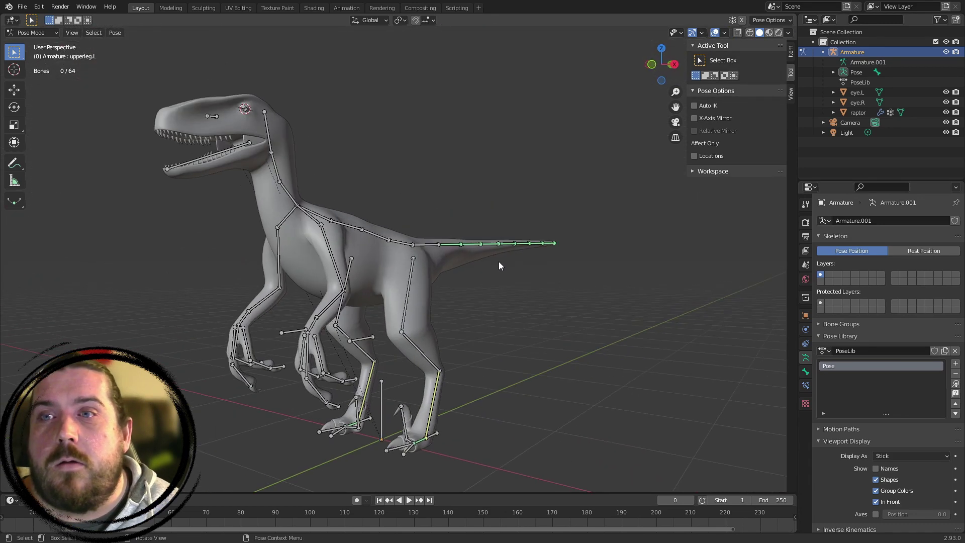
Try scaling up the raptor's head bone
{"action": "left_click", "coordinate": [271, 134]}
{"action": "key", "text": "s"}
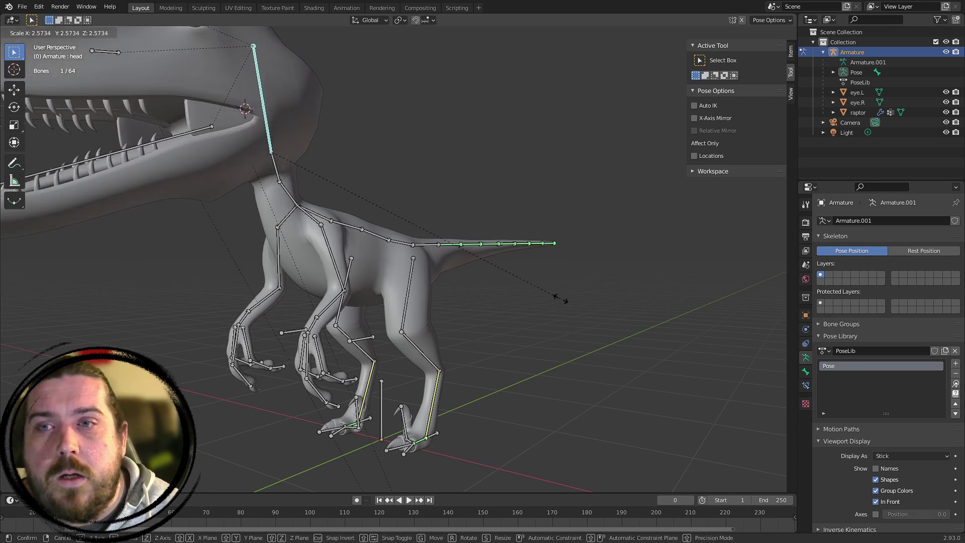
{"action": "right_click", "coordinate": [470, 205]}
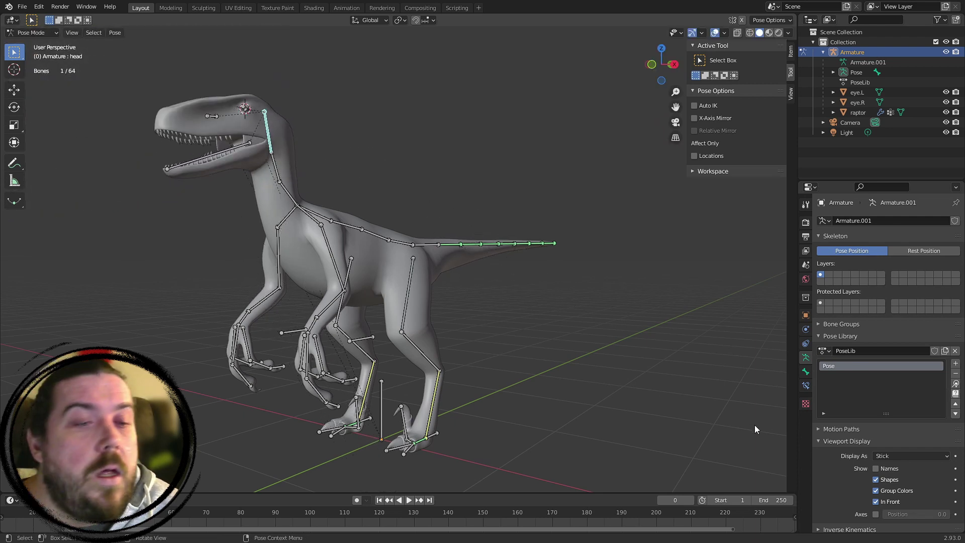
Apply the stored library pose to the head bone alone and to all bones of the armature
{"action": "left_click", "coordinate": [957, 389]}
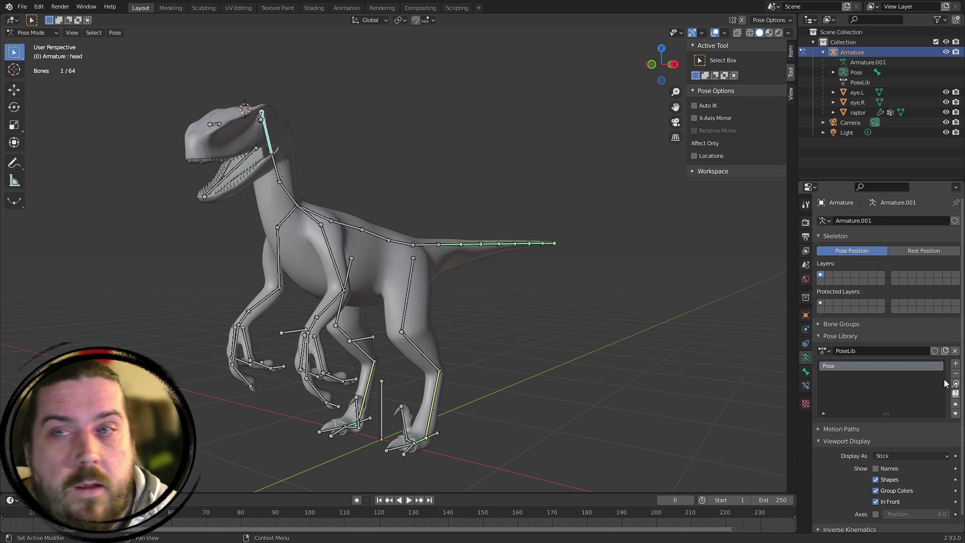
{"action": "key", "text": "a"}
{"action": "left_click", "coordinate": [956, 384]}
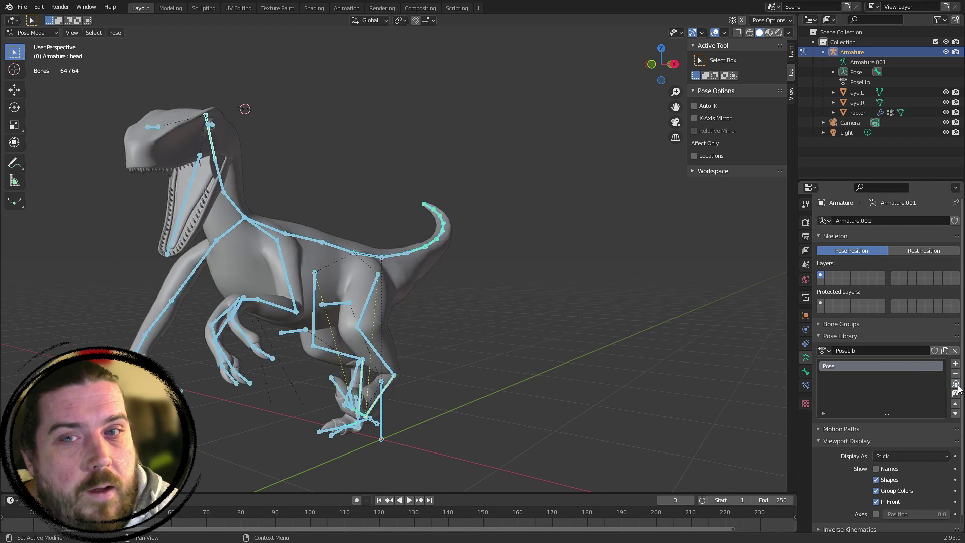
{"action": "middle_click_drag", "start_coordinate": [431, 305], "coordinate": [543, 306]}
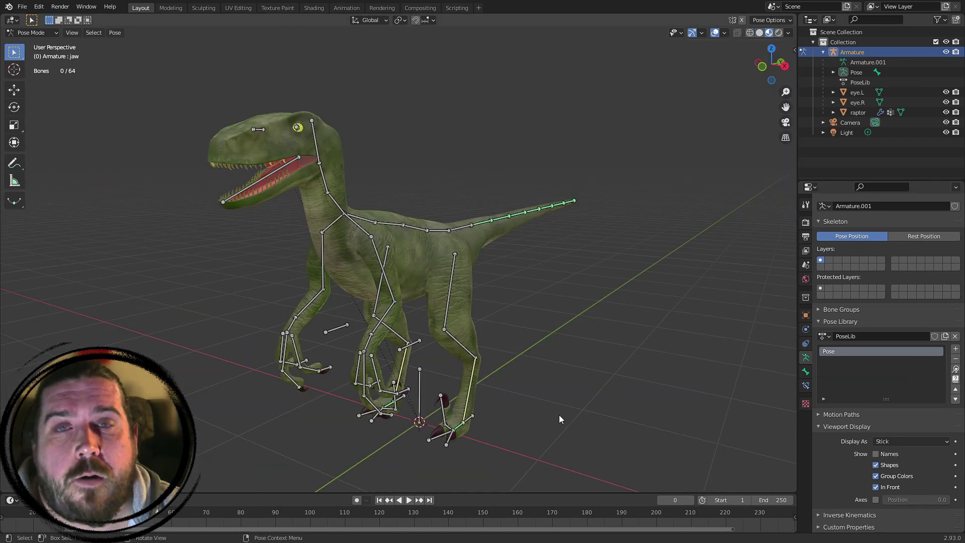